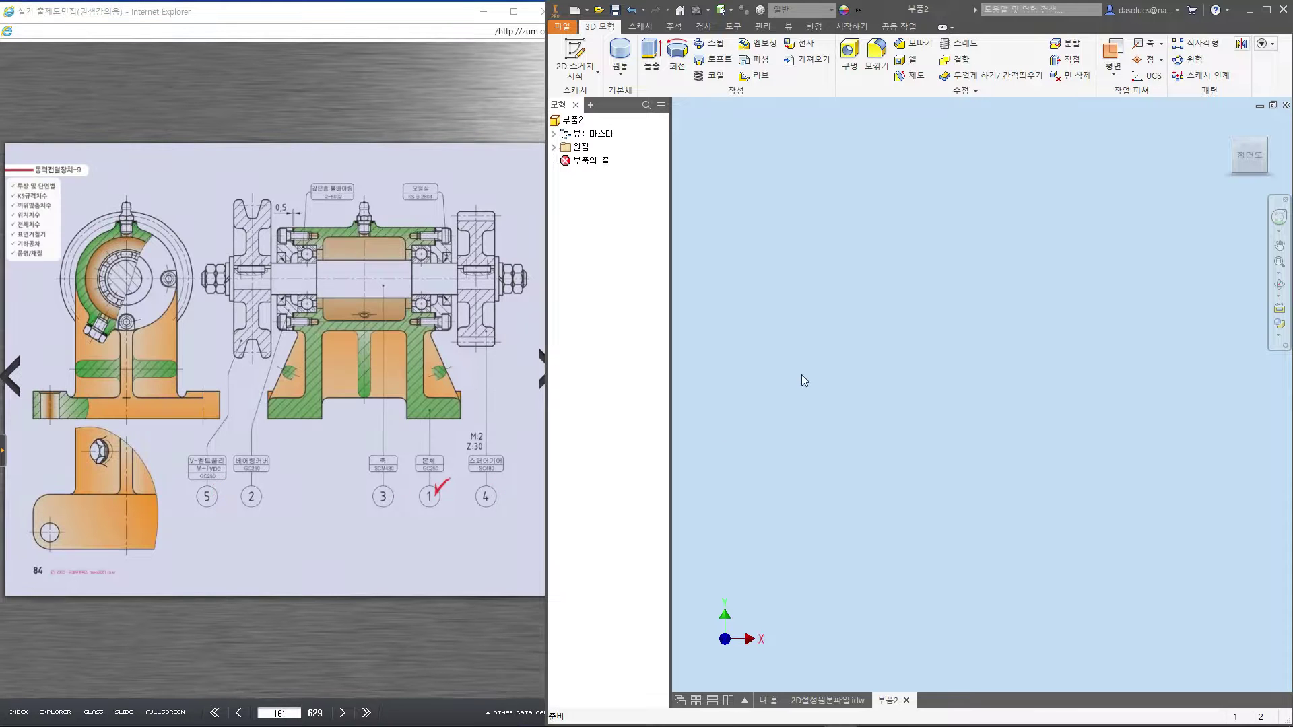
Create a cylinder primitive on the YZ plane centred at the origin, 49 mm in diameter and extruded symmetrically 68 mm
{"action": "left_click", "coordinate": [620, 54]}
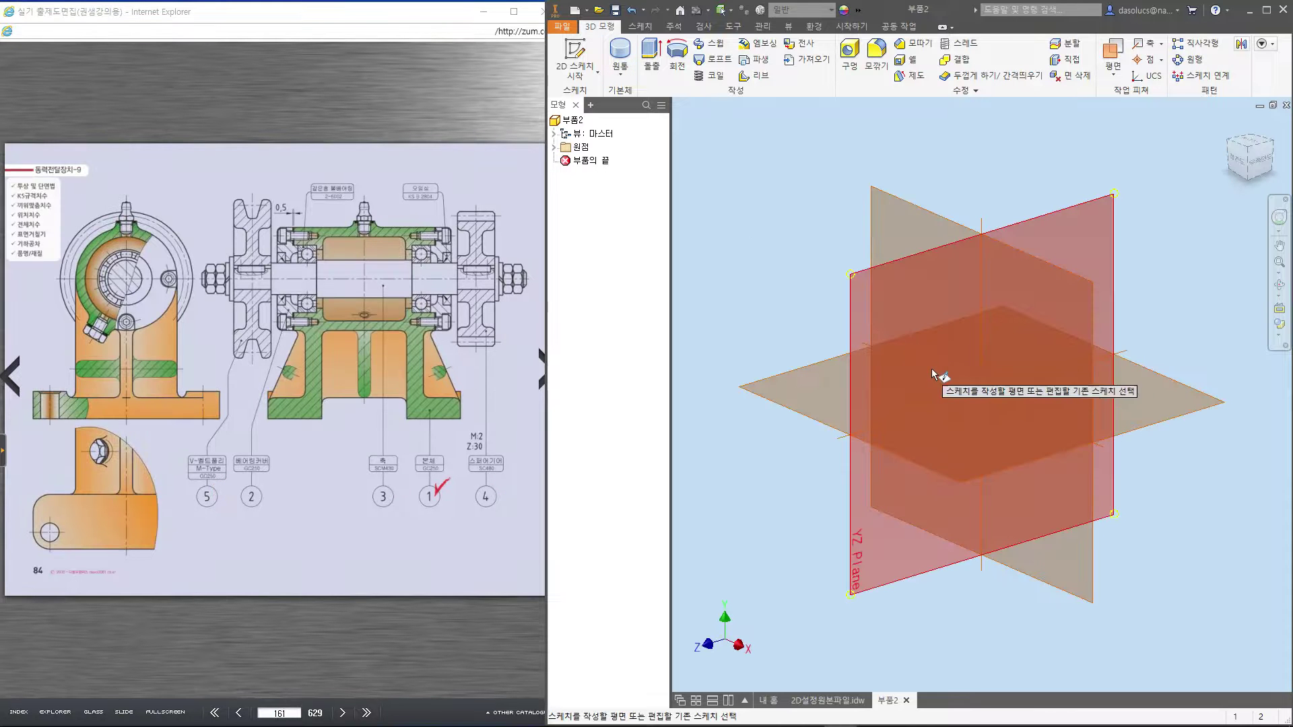
{"action": "left_click", "coordinate": [943, 330]}
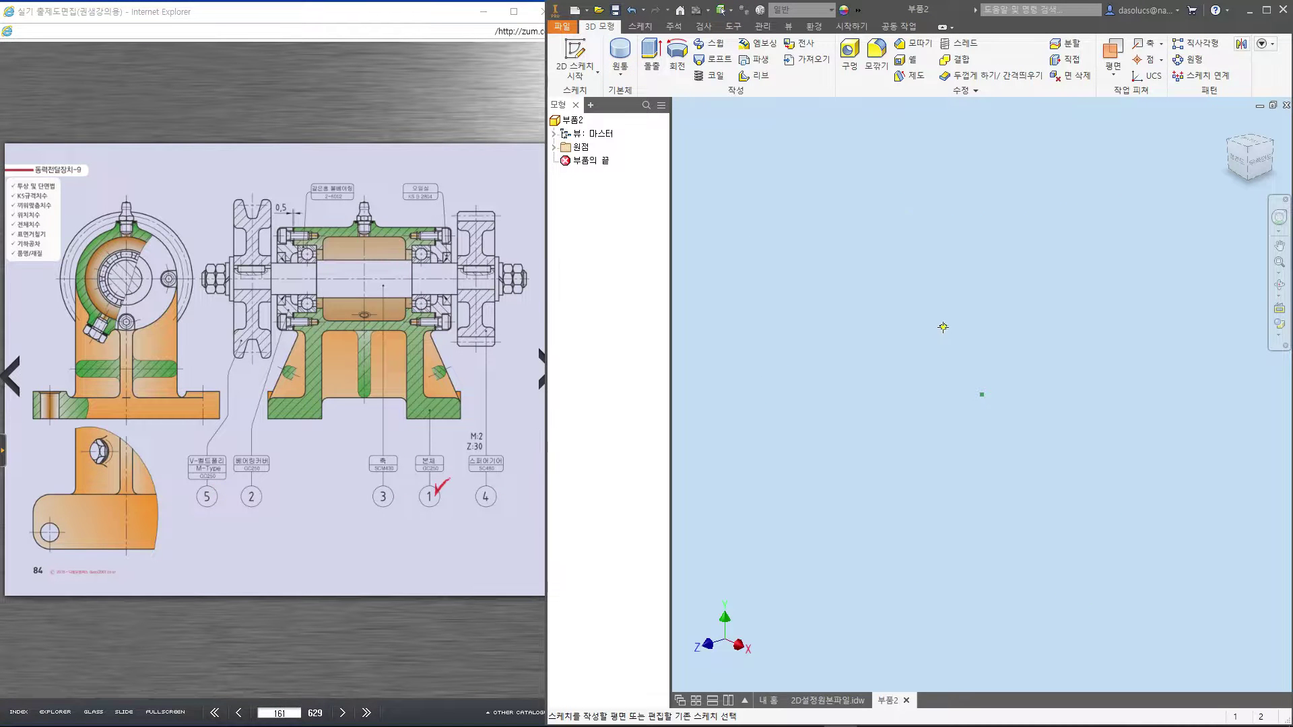
{"action": "left_click", "coordinate": [982, 395]}
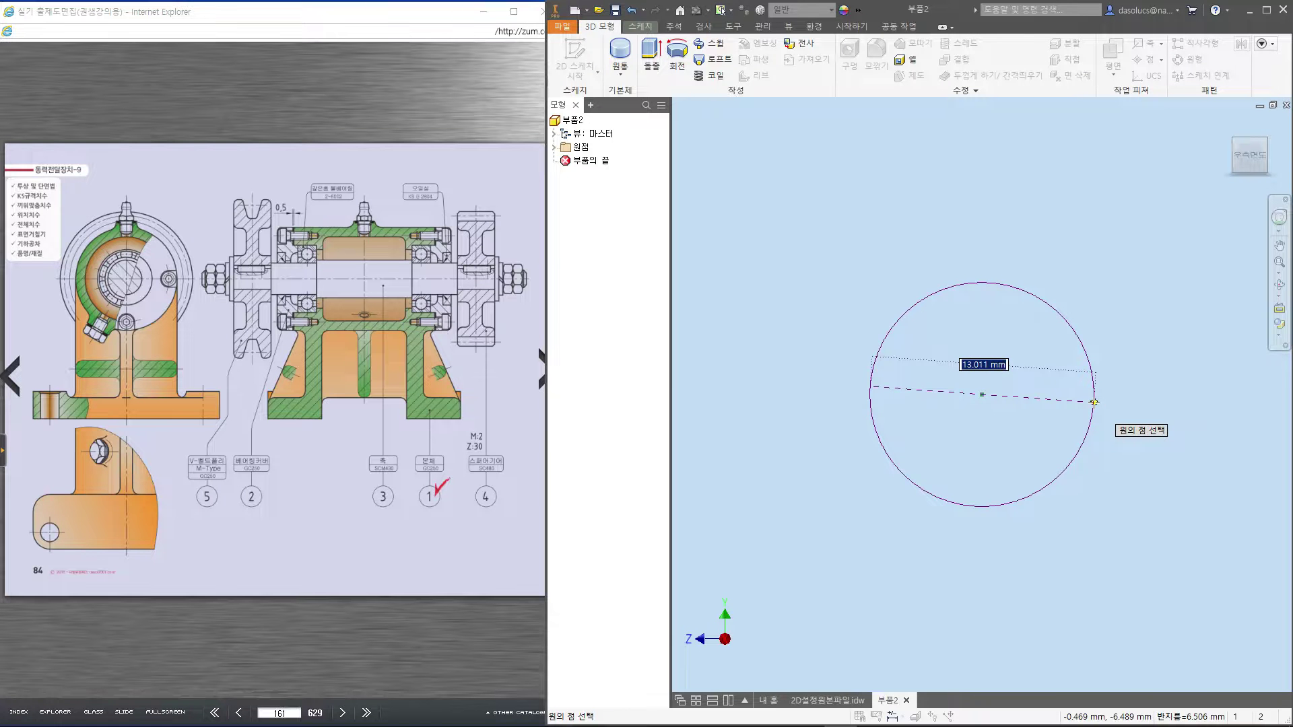
{"action": "type", "text": "49"}
{"action": "key", "text": "Return"}
{"action": "key", "text": "e"}
{"action": "left_click", "coordinate": [877, 195]}
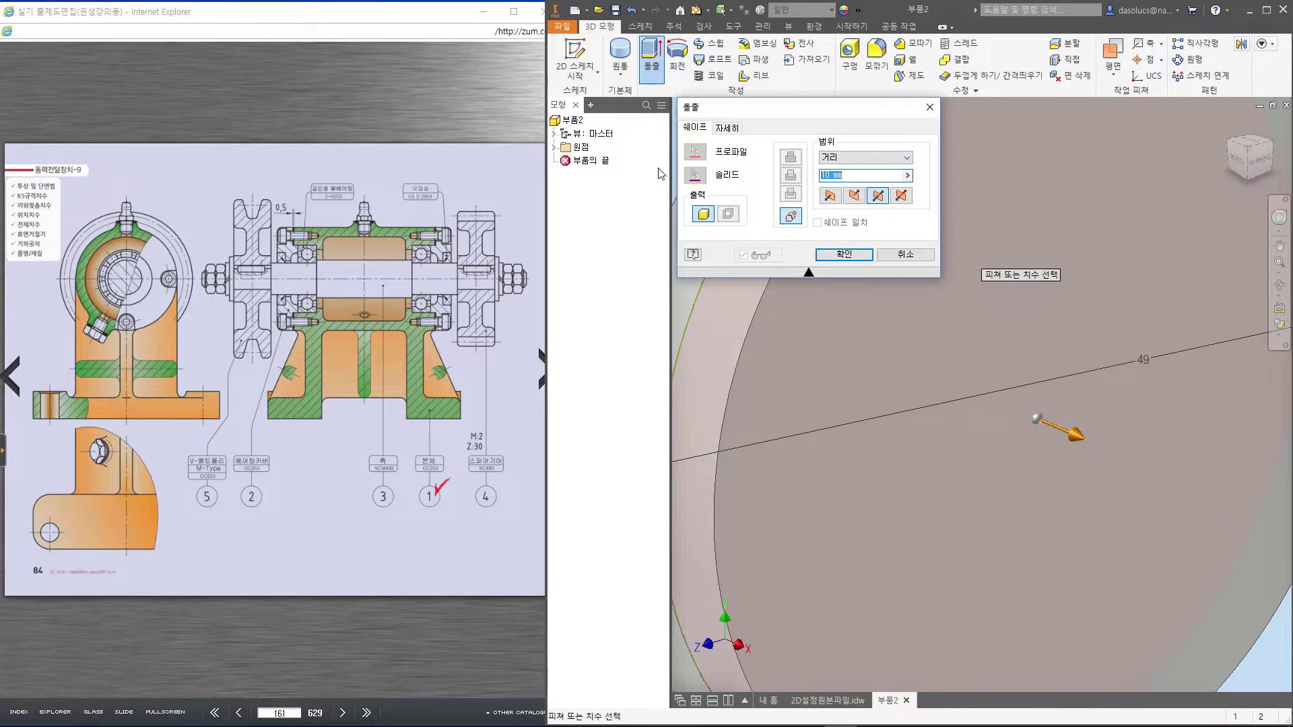
{"action": "key", "text": "Return"}
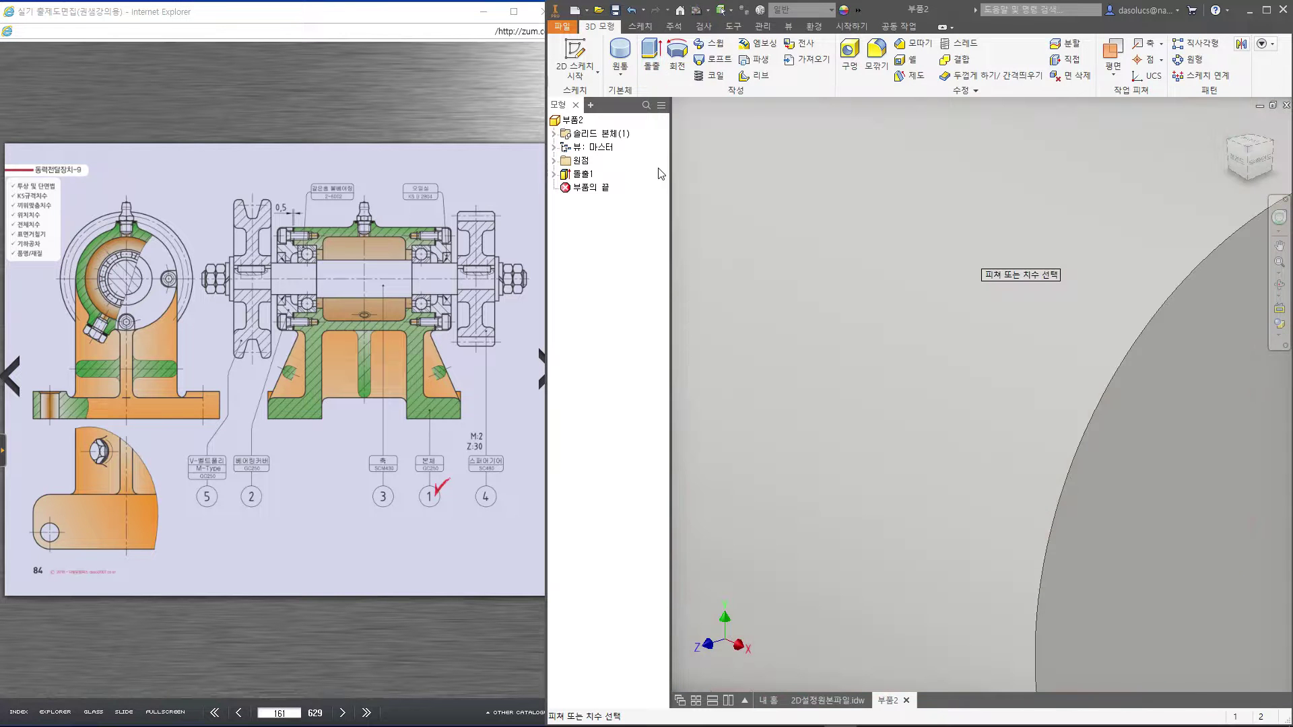
Examine the housing's cylindrical body, grease nipple boss, angled plug and base in the reference drawing
{"action": "mouse_move", "coordinate": [260, 229]}
{"action": "left_mouse_down"}
{"action": "mouse_move", "coordinate": [289, 231]}
{"action": "mouse_move", "coordinate": [287, 336]}
{"action": "left_mouse_up"}
{"action": "left_click_drag", "start_coordinate": [286, 201], "coordinate": [288, 232]}
{"action": "mouse_move", "coordinate": [288, 216]}
{"action": "left_mouse_down"}
{"action": "mouse_move", "coordinate": [448, 231]}
{"action": "mouse_move", "coordinate": [446, 212]}
{"action": "left_mouse_up"}
{"action": "left_click_drag", "start_coordinate": [309, 188], "coordinate": [285, 236]}
{"action": "left_click_drag", "start_coordinate": [377, 236], "coordinate": [398, 214]}
{"action": "left_click_drag", "start_coordinate": [107, 307], "coordinate": [113, 373]}
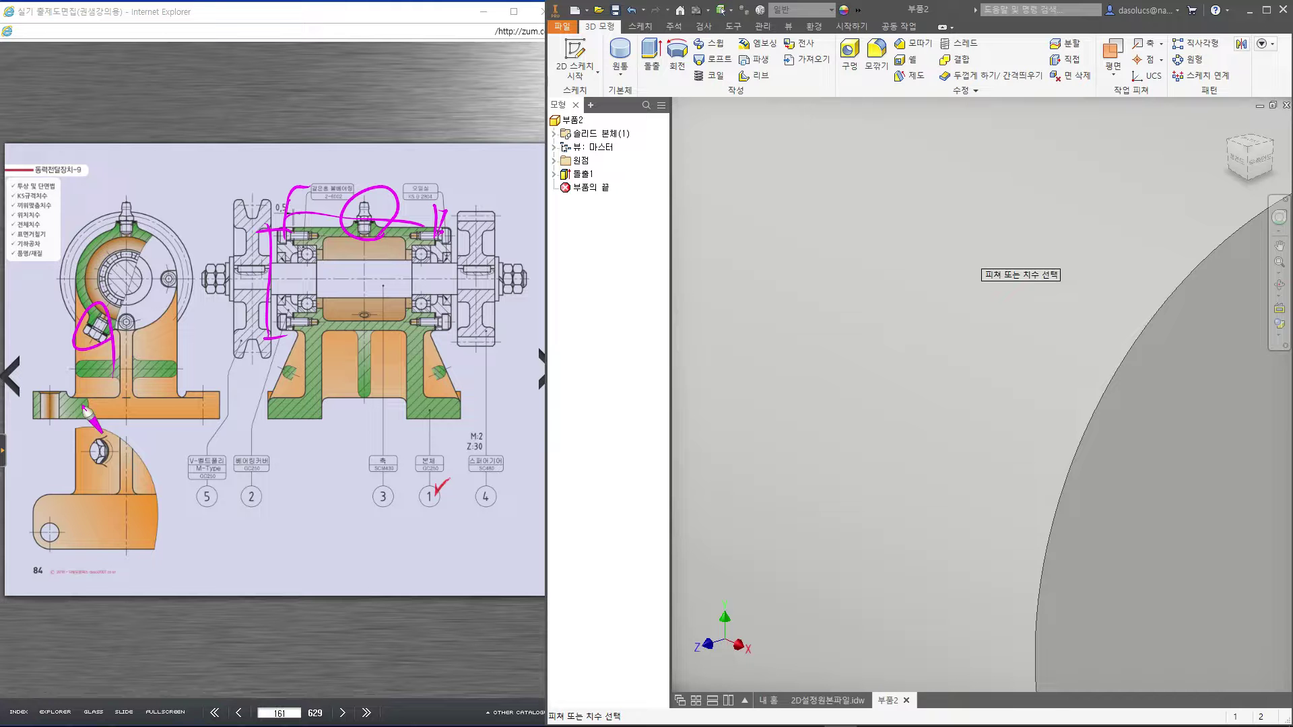
{"action": "mouse_move", "coordinate": [273, 335]}
{"action": "left_mouse_down"}
{"action": "mouse_move", "coordinate": [444, 333]}
{"action": "mouse_move", "coordinate": [437, 219]}
{"action": "left_mouse_up"}
{"action": "left_click_drag", "start_coordinate": [277, 404], "coordinate": [311, 446]}
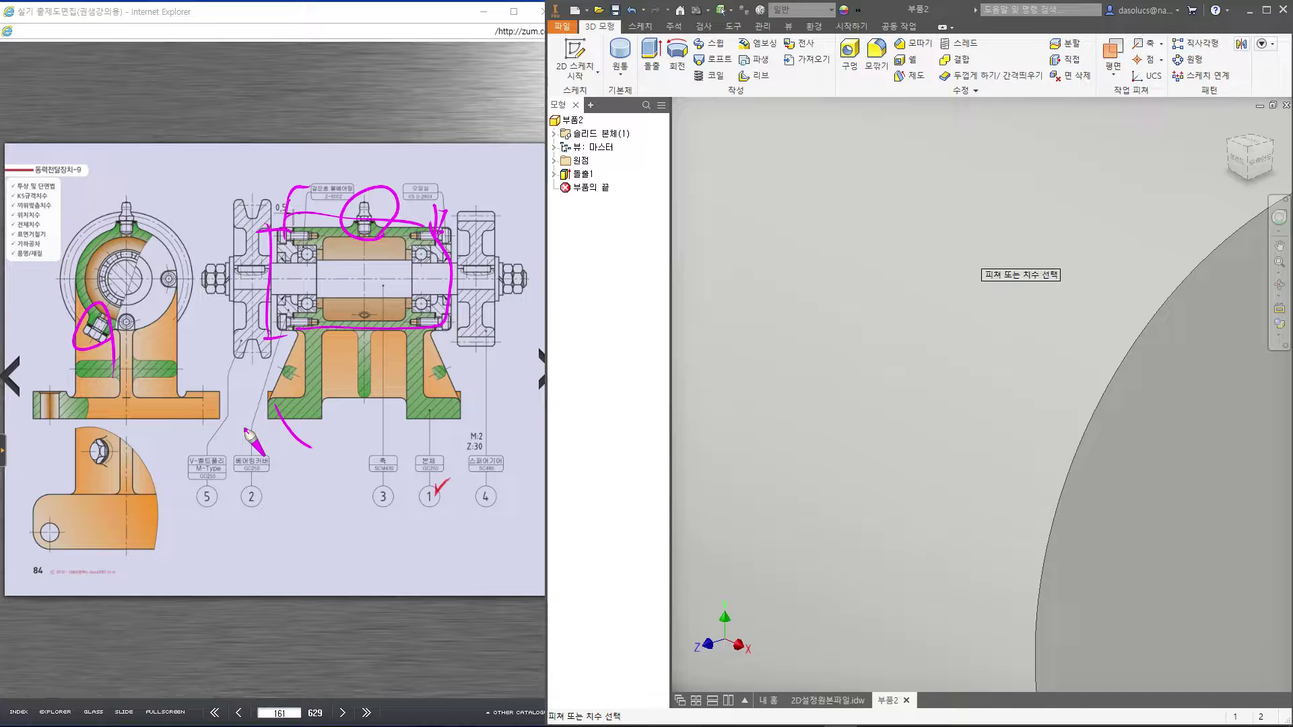
{"action": "key", "text": "Escape"}
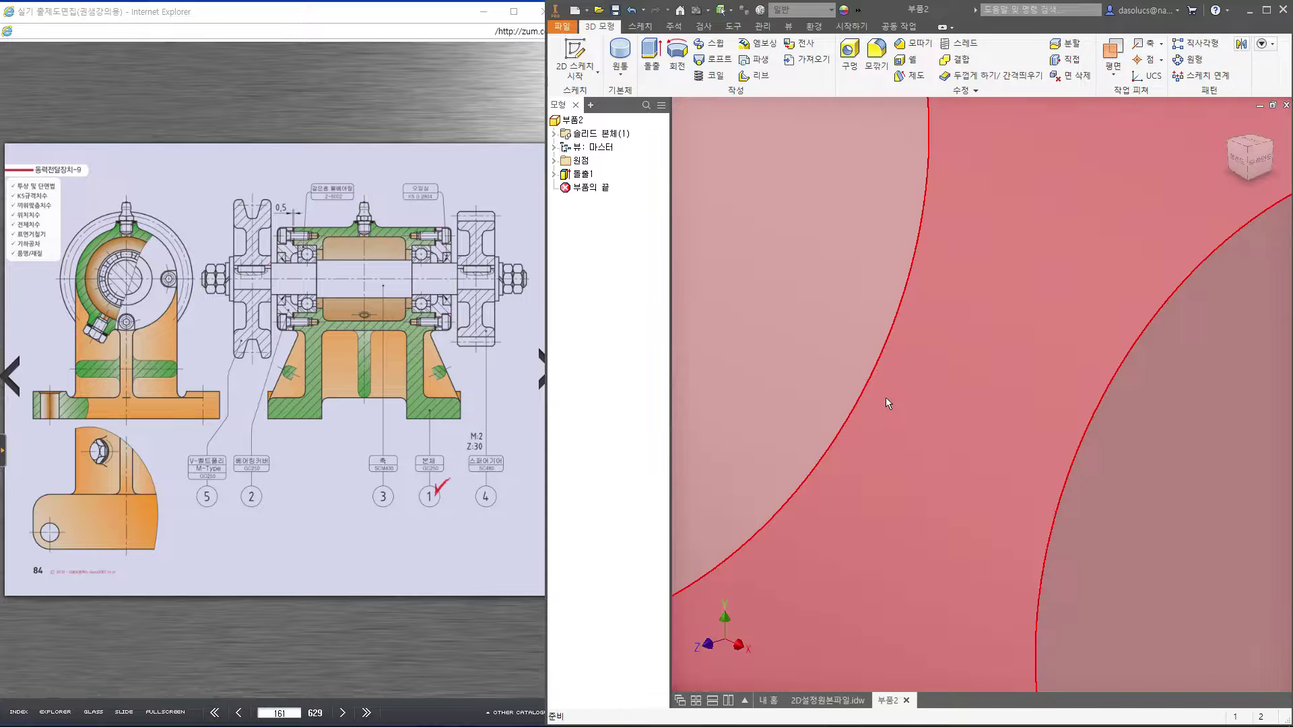
{"action": "left_click", "coordinate": [923, 358]}
{"action": "key", "text": "F6"}
{"action": "scroll", "coordinate": [1146, 217], "scroll_direction": "down", "scroll_amount": 3}
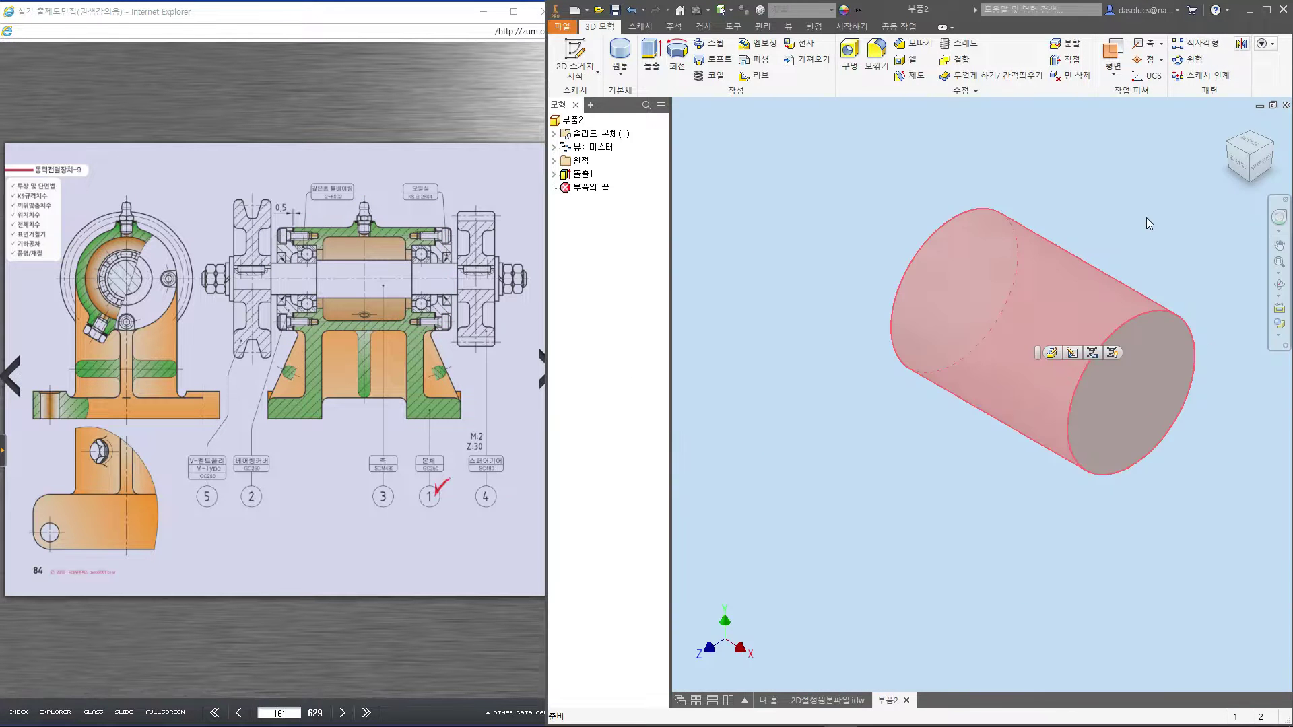
{"action": "left_click", "coordinate": [1113, 210]}
{"action": "middle_click_drag", "start_coordinate": [1113, 210], "coordinate": [1071, 229]}
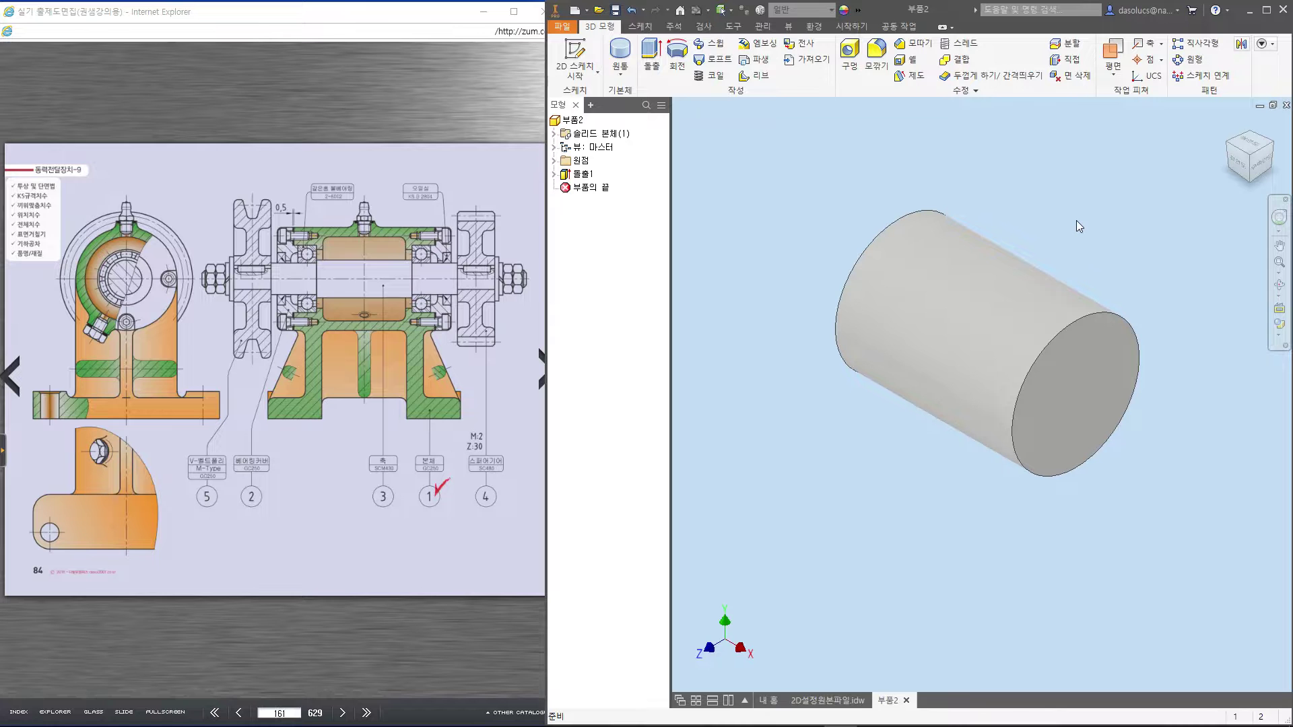
Examine the grease nipple boss in the front section drawing, comparing its top face with the body's outside diameter and centreline
{"action": "left_click_drag", "start_coordinate": [370, 225], "coordinate": [374, 223]}
{"action": "key", "text": "Escape"}
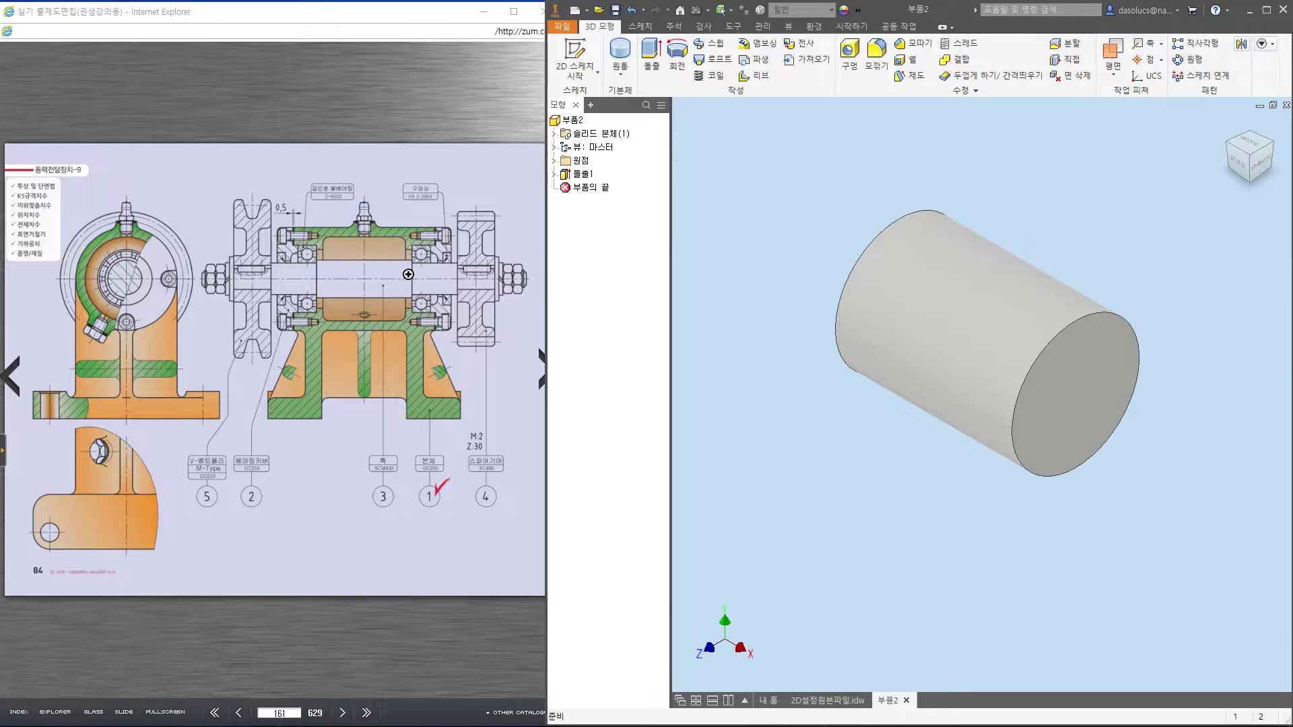
{"action": "left_click", "coordinate": [374, 304]}
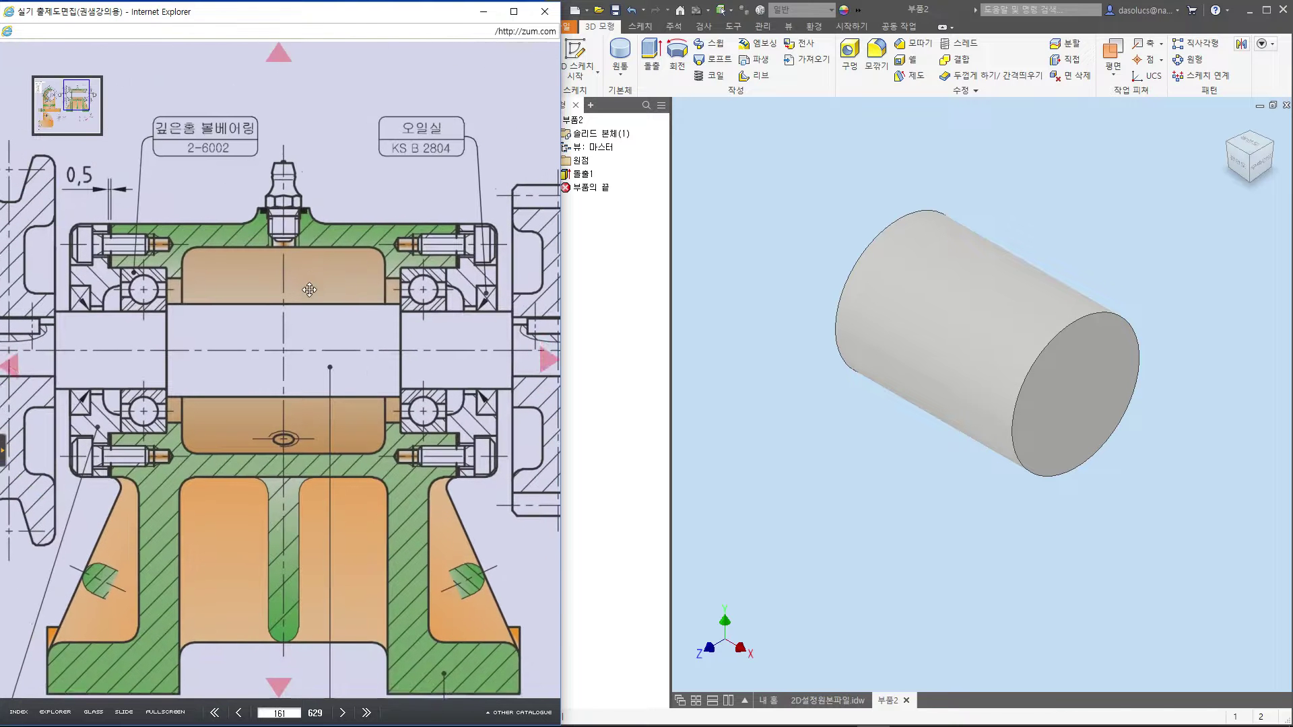
{"action": "key", "text": "ctrl+2"}
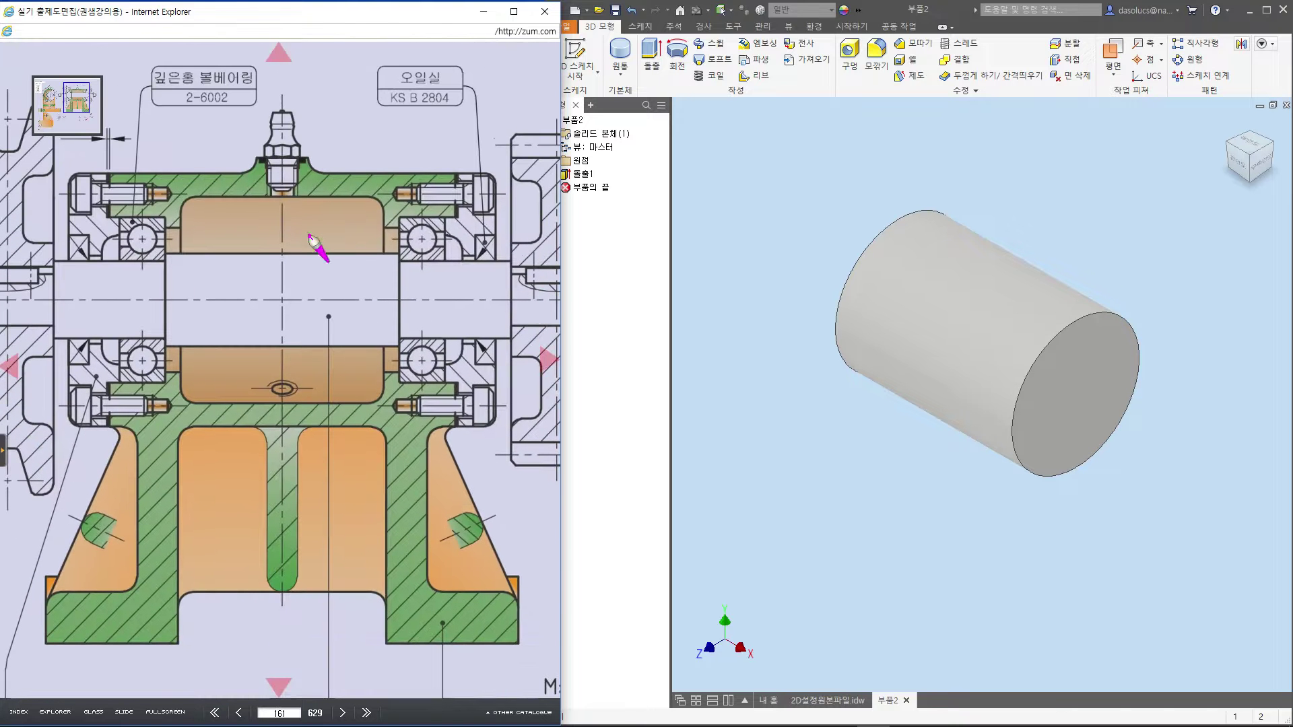
{"action": "left_click_drag", "start_coordinate": [310, 169], "coordinate": [355, 173]}
{"action": "mouse_move", "coordinate": [310, 155]}
{"action": "left_mouse_down"}
{"action": "mouse_move", "coordinate": [348, 154]}
{"action": "mouse_move", "coordinate": [342, 173]}
{"action": "left_mouse_up"}
{"action": "left_click_drag", "start_coordinate": [336, 183], "coordinate": [349, 172]}
{"action": "mouse_move", "coordinate": [335, 167]}
{"action": "left_mouse_down"}
{"action": "mouse_move", "coordinate": [353, 148]}
{"action": "mouse_move", "coordinate": [381, 171]}
{"action": "mouse_move", "coordinate": [518, 173]}
{"action": "left_mouse_up"}
{"action": "left_click_drag", "start_coordinate": [512, 175], "coordinate": [503, 413]}
{"action": "left_click_drag", "start_coordinate": [468, 425], "coordinate": [519, 422]}
{"action": "mouse_move", "coordinate": [532, 294]}
{"action": "left_mouse_down"}
{"action": "mouse_move", "coordinate": [552, 321]}
{"action": "mouse_move", "coordinate": [537, 342]}
{"action": "mouse_move", "coordinate": [567, 382]}
{"action": "left_mouse_up"}
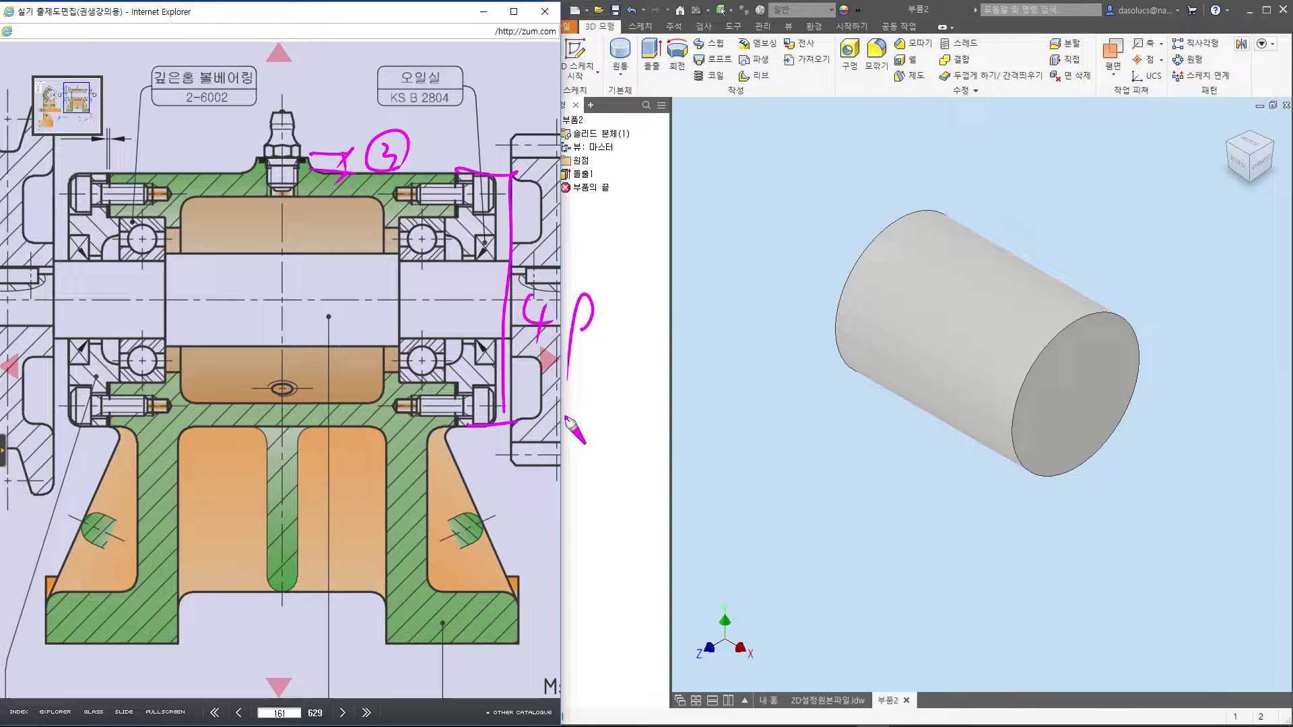
{"action": "left_click_drag", "start_coordinate": [375, 294], "coordinate": [482, 293]}
{"action": "left_click_drag", "start_coordinate": [461, 296], "coordinate": [471, 177]}
{"action": "left_click_drag", "start_coordinate": [491, 237], "coordinate": [573, 228]}
{"action": "left_click", "coordinate": [584, 233]}
{"action": "mouse_move", "coordinate": [570, 217]}
{"action": "left_mouse_down"}
{"action": "mouse_move", "coordinate": [565, 247]}
{"action": "mouse_move", "coordinate": [631, 200]}
{"action": "left_mouse_up"}
{"action": "mouse_move", "coordinate": [626, 234]}
{"action": "left_mouse_down"}
{"action": "mouse_move", "coordinate": [542, 235]}
{"action": "mouse_move", "coordinate": [610, 225]}
{"action": "left_mouse_up"}
{"action": "left_click", "coordinate": [629, 209]}
{"action": "left_click_drag", "start_coordinate": [308, 149], "coordinate": [605, 155]}
{"action": "mouse_move", "coordinate": [578, 165]}
{"action": "left_mouse_down"}
{"action": "mouse_move", "coordinate": [583, 234]}
{"action": "mouse_move", "coordinate": [726, 195]}
{"action": "mouse_move", "coordinate": [754, 169]}
{"action": "left_mouse_up"}
{"action": "left_click", "coordinate": [735, 191]}
{"action": "left_click_drag", "start_coordinate": [640, 181], "coordinate": [657, 224]}
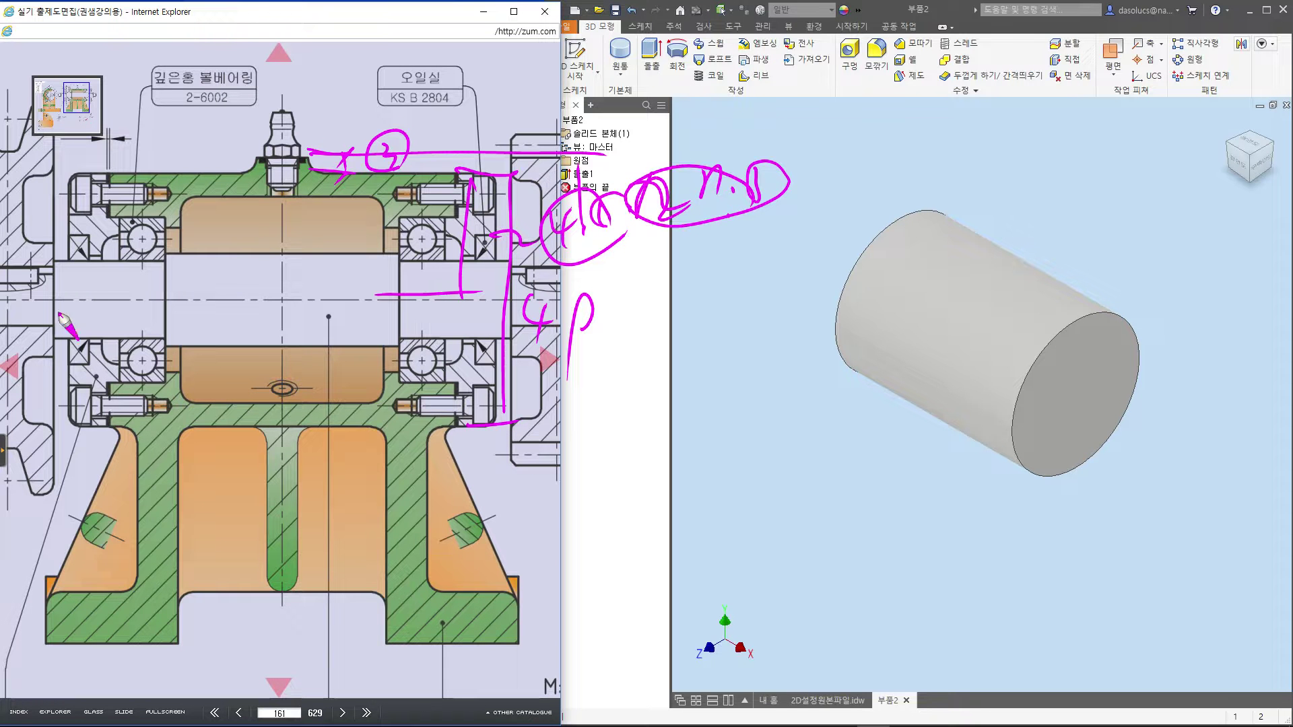
{"action": "left_click_drag", "start_coordinate": [28, 303], "coordinate": [471, 293]}
{"action": "left_click_drag", "start_coordinate": [230, 176], "coordinate": [340, 177]}
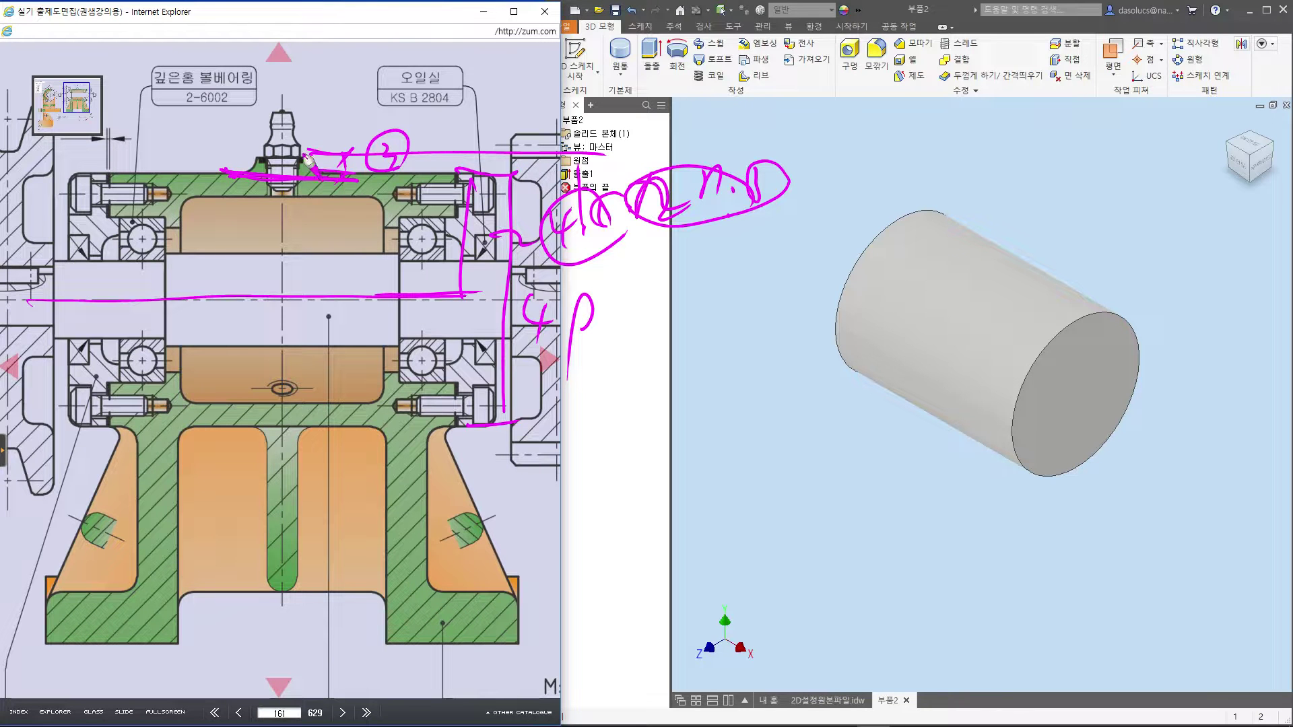
{"action": "mouse_move", "coordinate": [249, 143]}
{"action": "left_mouse_down"}
{"action": "mouse_move", "coordinate": [250, 276]}
{"action": "mouse_move", "coordinate": [312, 270]}
{"action": "mouse_move", "coordinate": [307, 288]}
{"action": "left_mouse_up"}
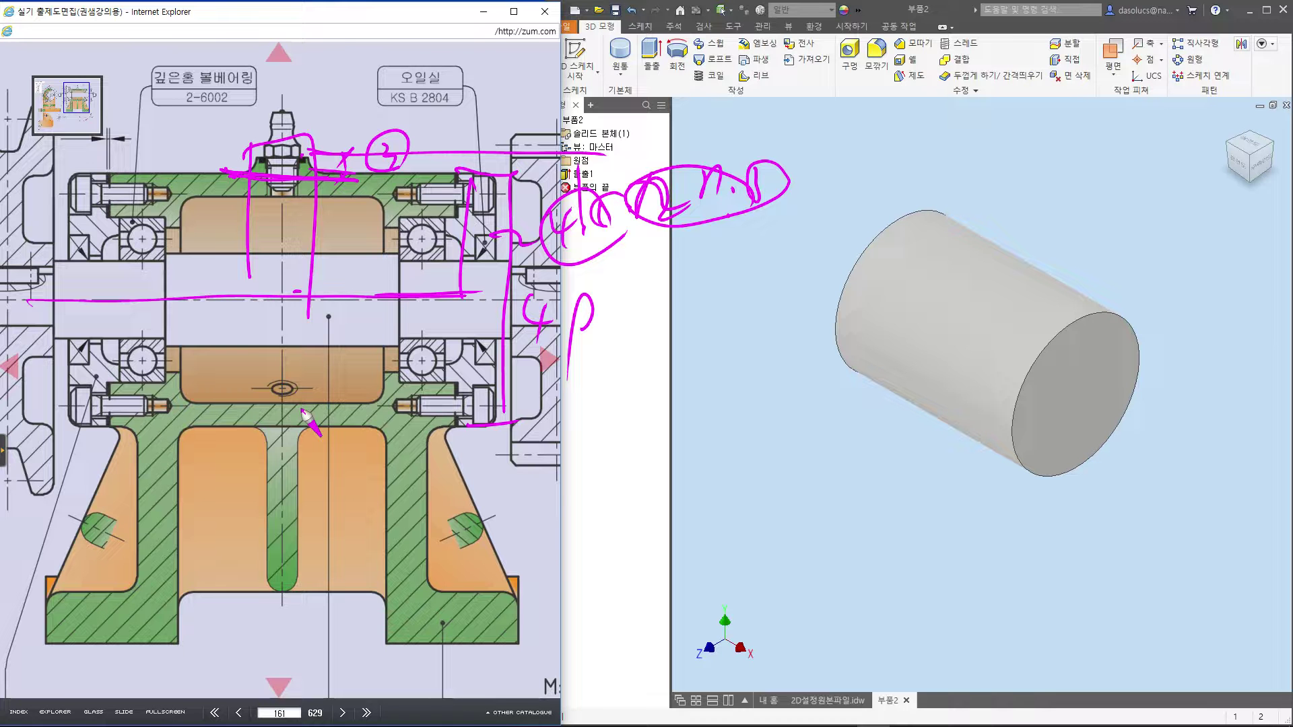
{"action": "key", "text": "Escape"}
Start a cylinder primitive in a new sketch on the XZ plane, centred at the origin with a 10 mm diameter
{"action": "left_click", "coordinate": [901, 412]}
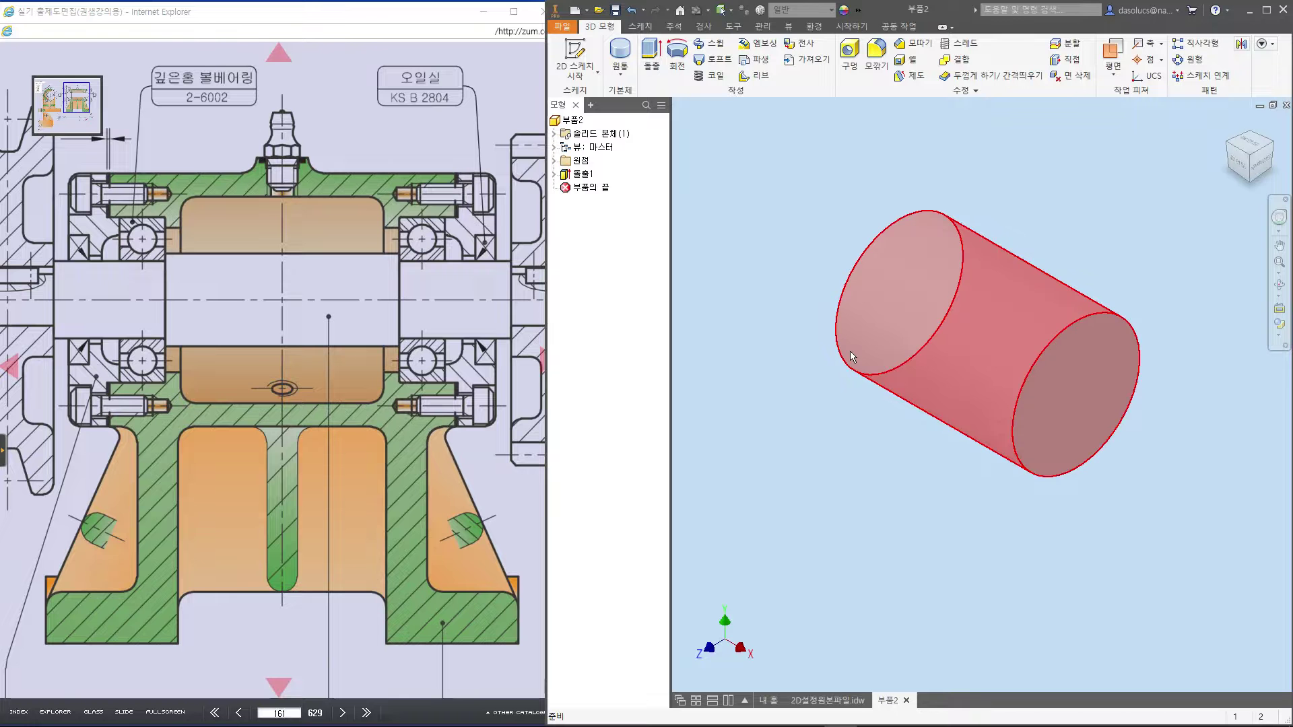
{"action": "left_click", "coordinate": [556, 162]}
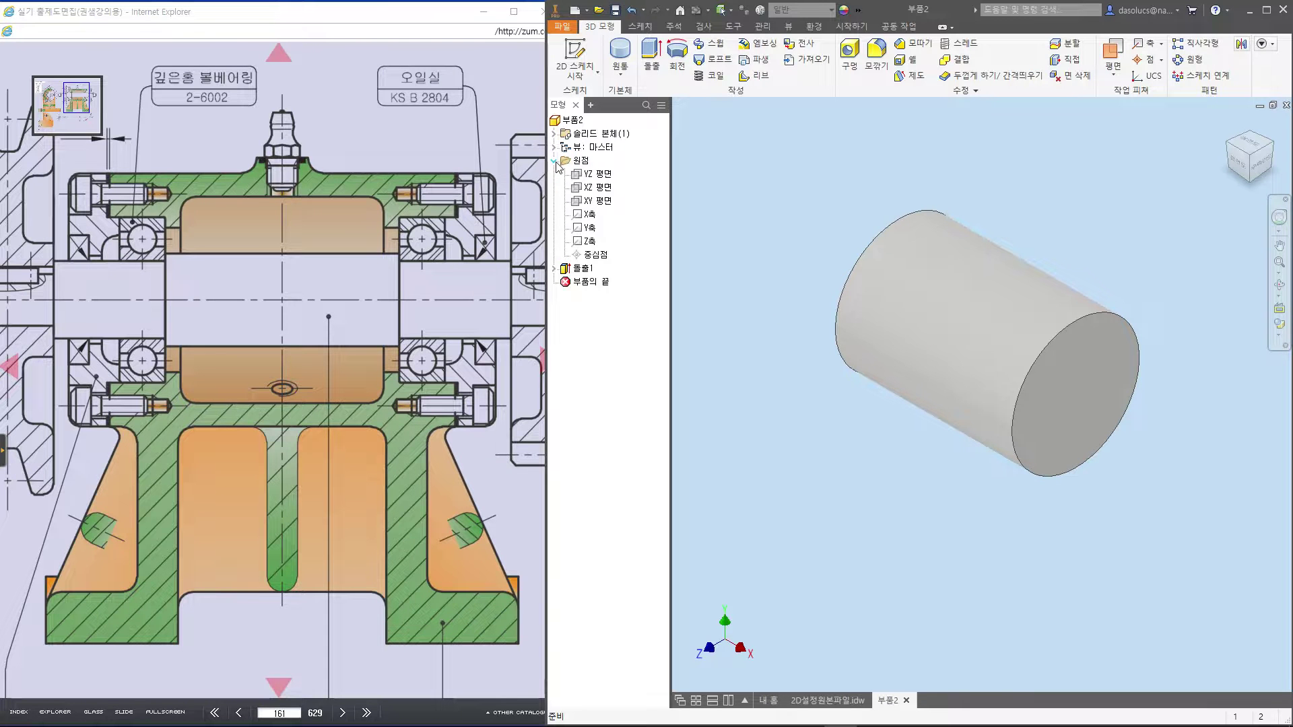
{"action": "left_click", "coordinate": [598, 188]}
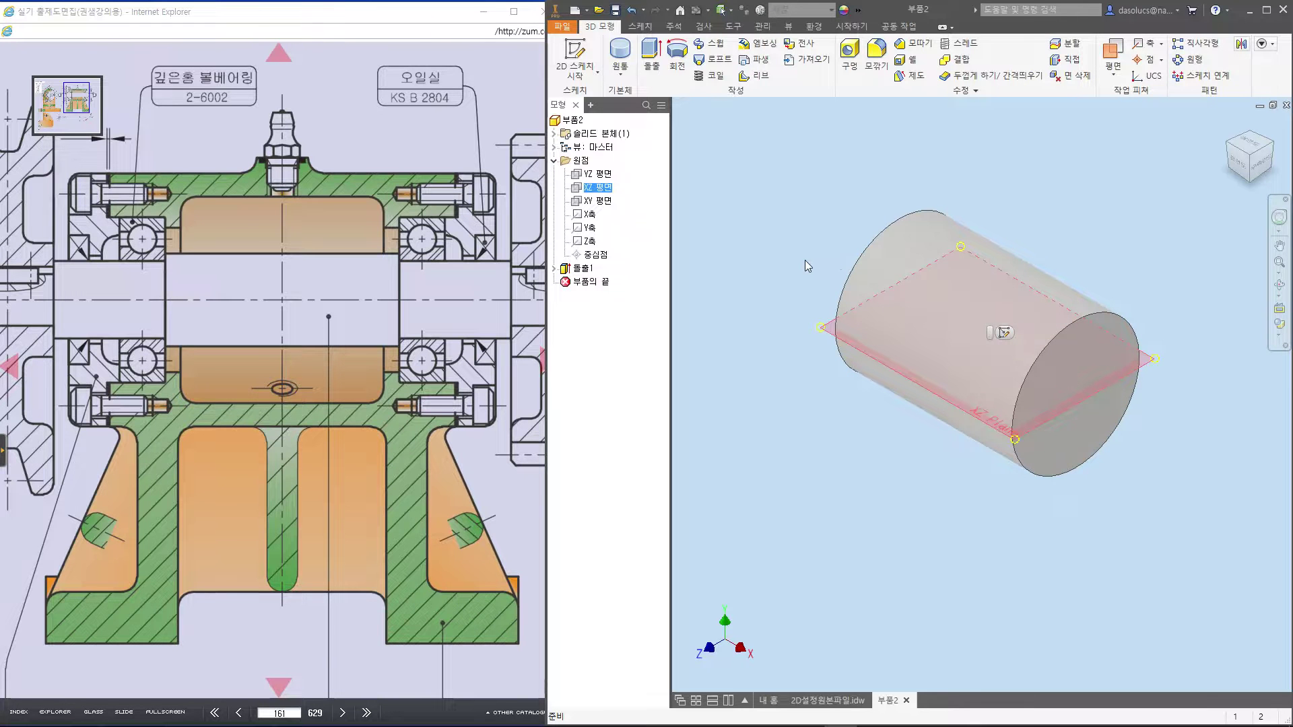
{"action": "key", "text": "s"}
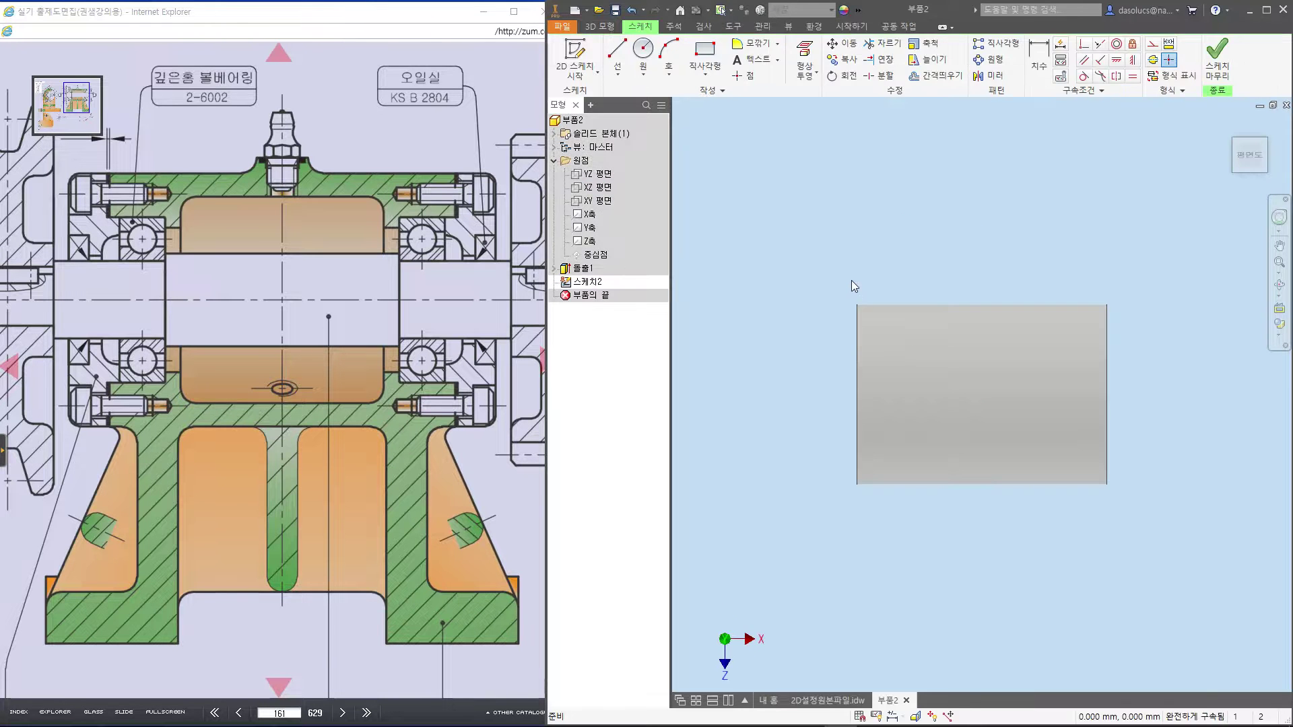
{"action": "key", "text": "F7"}
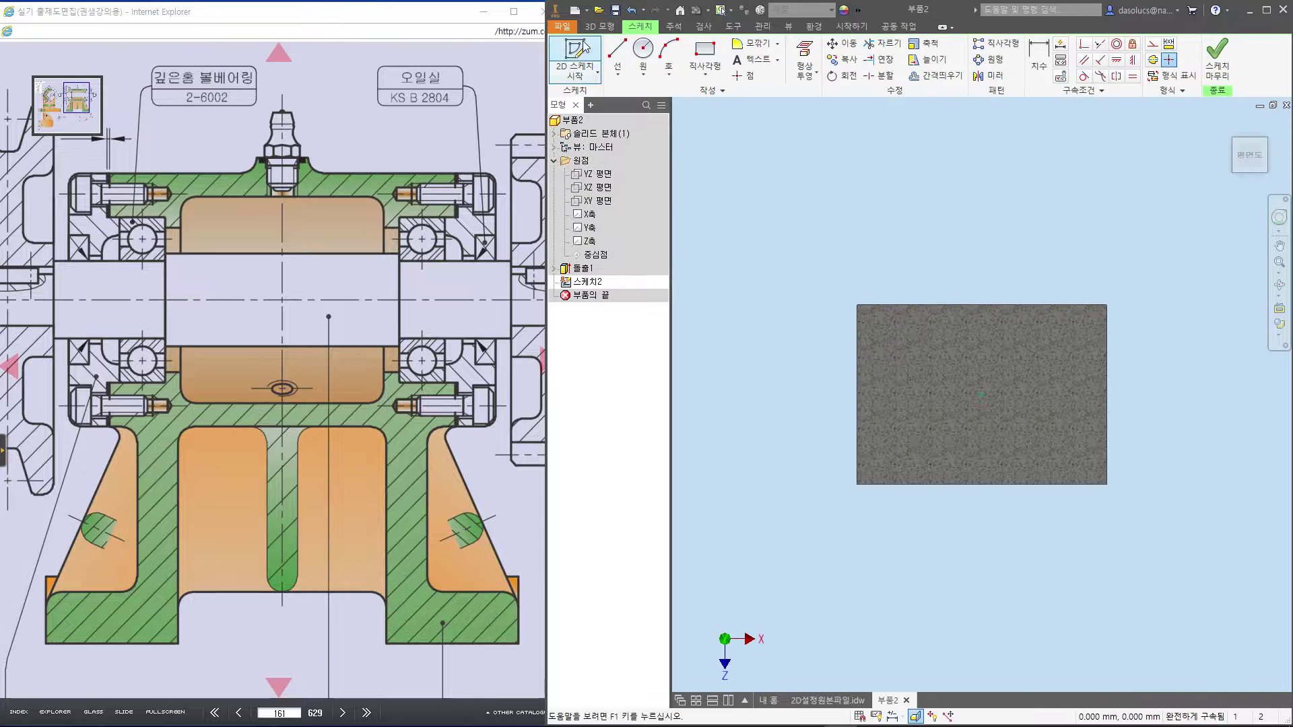
{"action": "left_click", "coordinate": [599, 26]}
{"action": "left_click", "coordinate": [620, 53]}
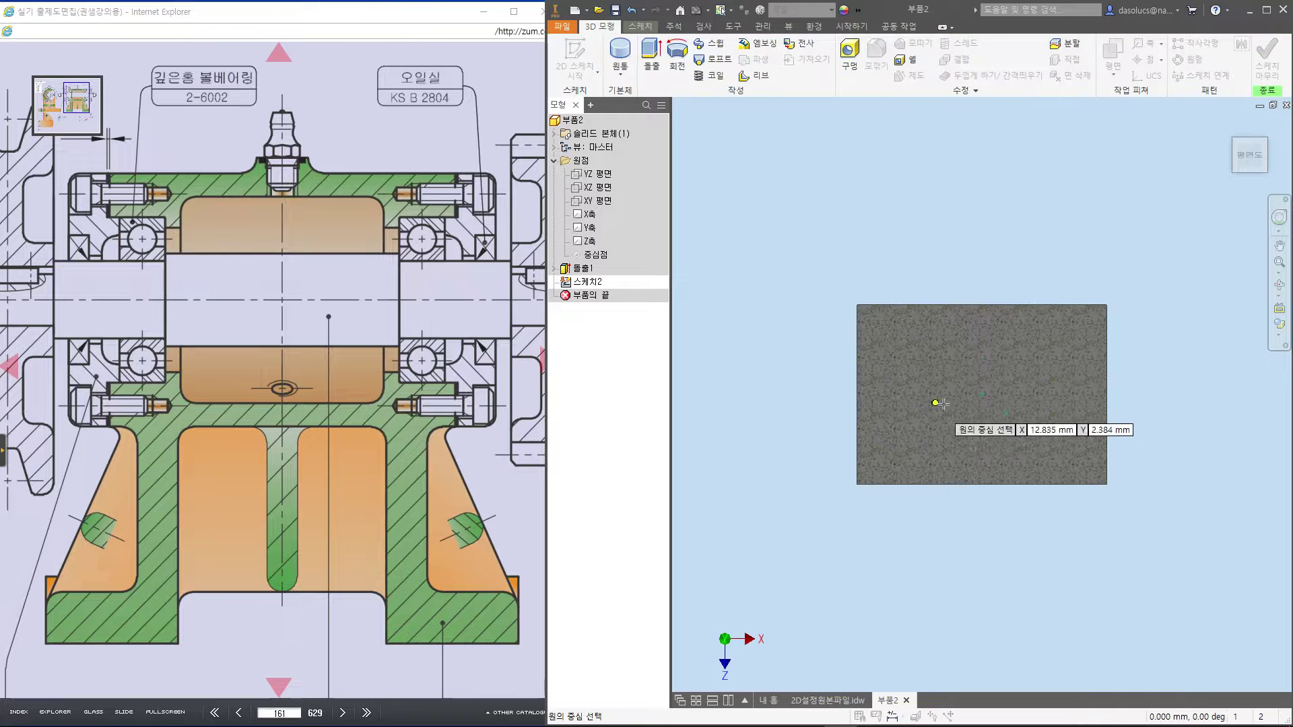
{"action": "left_click", "coordinate": [982, 394]}
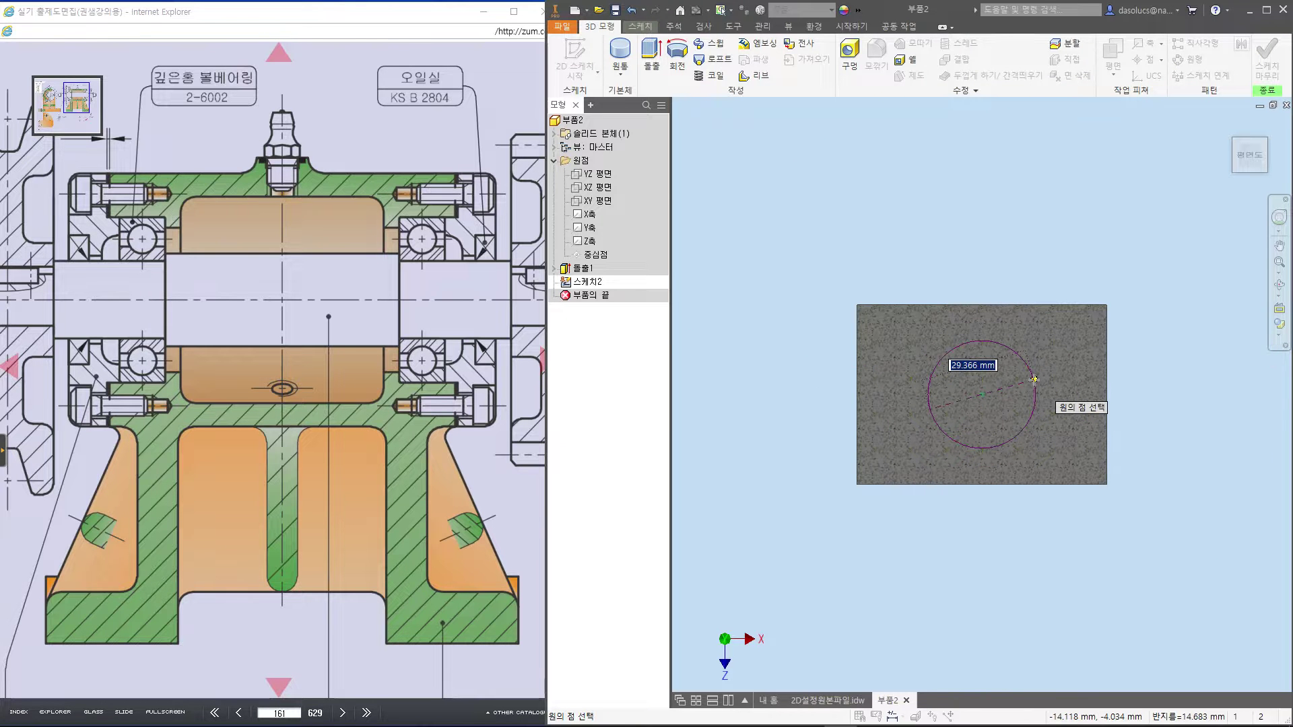
{"action": "type", "text": "10"}
{"action": "key", "text": "Return"}
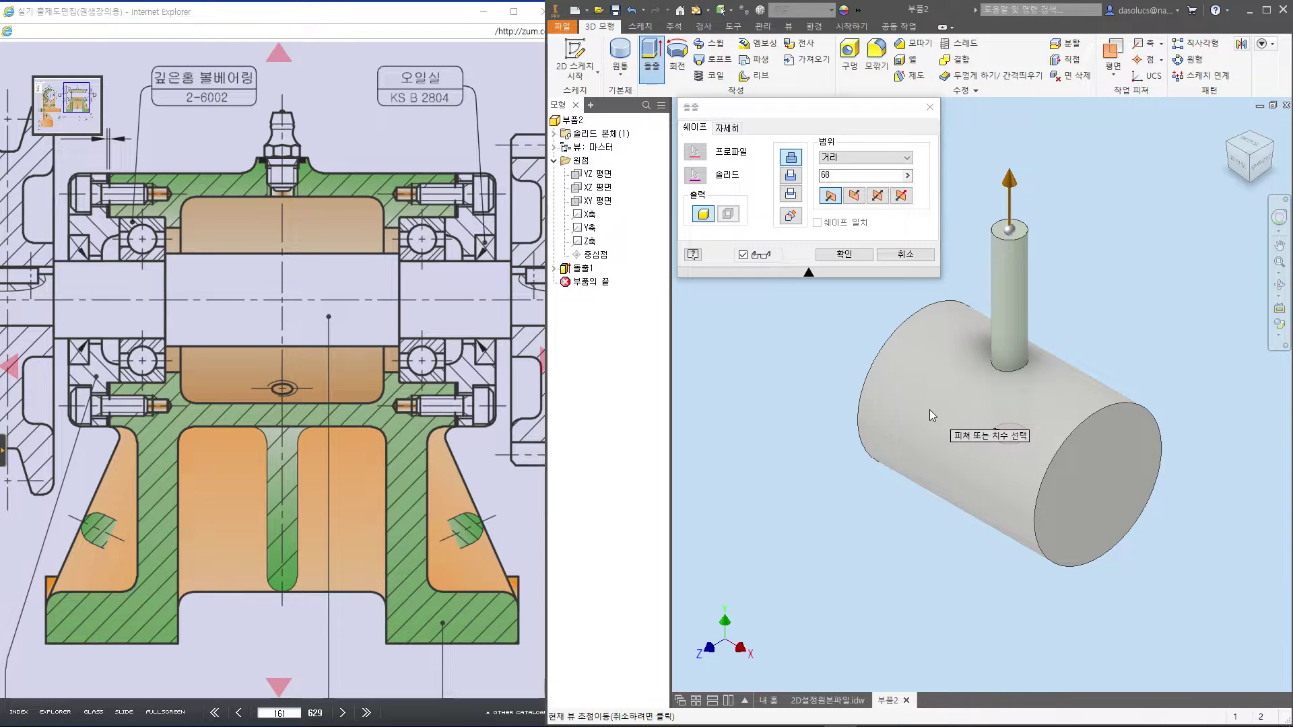
Examine the body's outside diameter in the front section drawing to work out the boss's extrusion distance
{"action": "mouse_move", "coordinate": [423, 171]}
{"action": "left_mouse_down"}
{"action": "mouse_move", "coordinate": [481, 170]}
{"action": "mouse_move", "coordinate": [516, 428]}
{"action": "left_mouse_up"}
{"action": "left_click_drag", "start_coordinate": [499, 412], "coordinate": [507, 409]}
{"action": "left_click_drag", "start_coordinate": [486, 181], "coordinate": [520, 200]}
{"action": "mouse_move", "coordinate": [400, 289]}
{"action": "left_mouse_down"}
{"action": "mouse_move", "coordinate": [403, 317]}
{"action": "mouse_move", "coordinate": [427, 299]}
{"action": "left_mouse_up"}
{"action": "left_click_drag", "start_coordinate": [410, 298], "coordinate": [407, 324]}
{"action": "left_click_drag", "start_coordinate": [439, 280], "coordinate": [437, 332]}
{"action": "left_click_drag", "start_coordinate": [438, 283], "coordinate": [438, 306]}
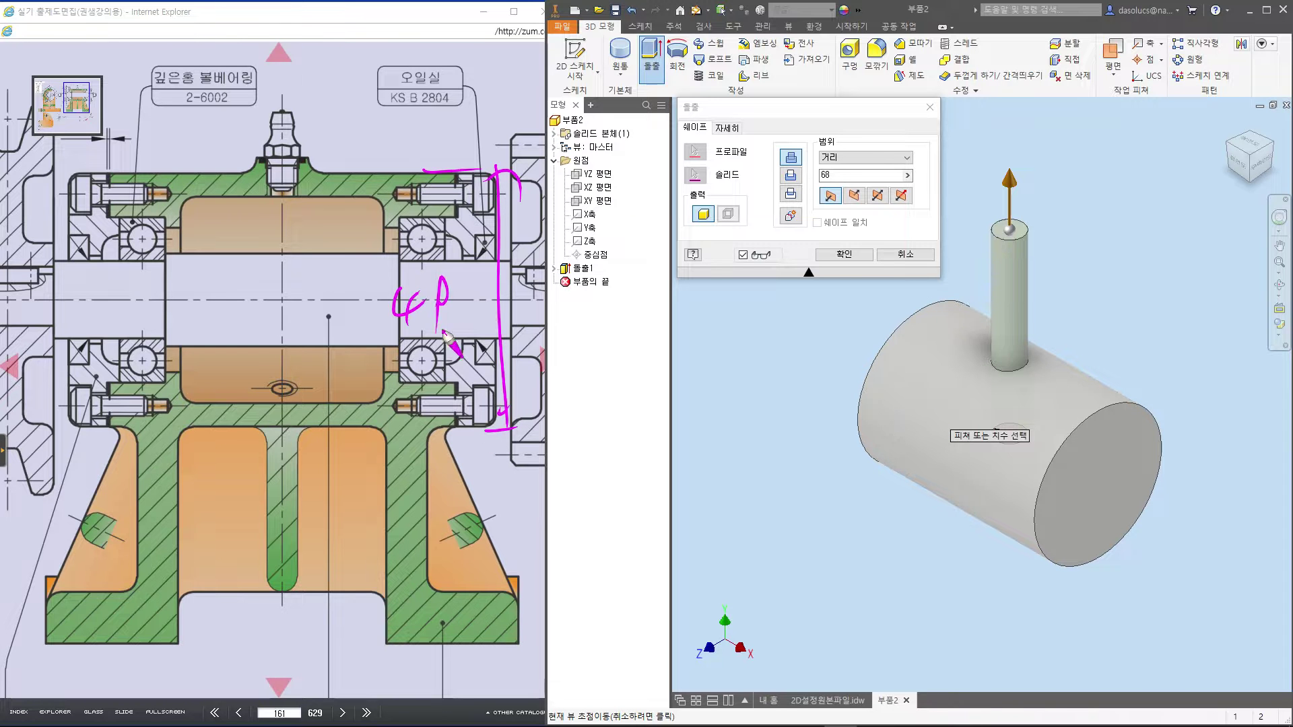
{"action": "left_click_drag", "start_coordinate": [473, 264], "coordinate": [452, 315]}
{"action": "mouse_move", "coordinate": [501, 301]}
{"action": "left_mouse_down"}
{"action": "mouse_move", "coordinate": [473, 296]}
{"action": "mouse_move", "coordinate": [519, 298]}
{"action": "mouse_move", "coordinate": [558, 275]}
{"action": "left_mouse_up"}
{"action": "mouse_move", "coordinate": [547, 255]}
{"action": "left_mouse_down"}
{"action": "mouse_move", "coordinate": [549, 296]}
{"action": "mouse_move", "coordinate": [593, 295]}
{"action": "left_mouse_up"}
{"action": "mouse_move", "coordinate": [591, 306]}
{"action": "left_mouse_down"}
{"action": "mouse_move", "coordinate": [435, 262]}
{"action": "mouse_move", "coordinate": [580, 365]}
{"action": "left_mouse_up"}
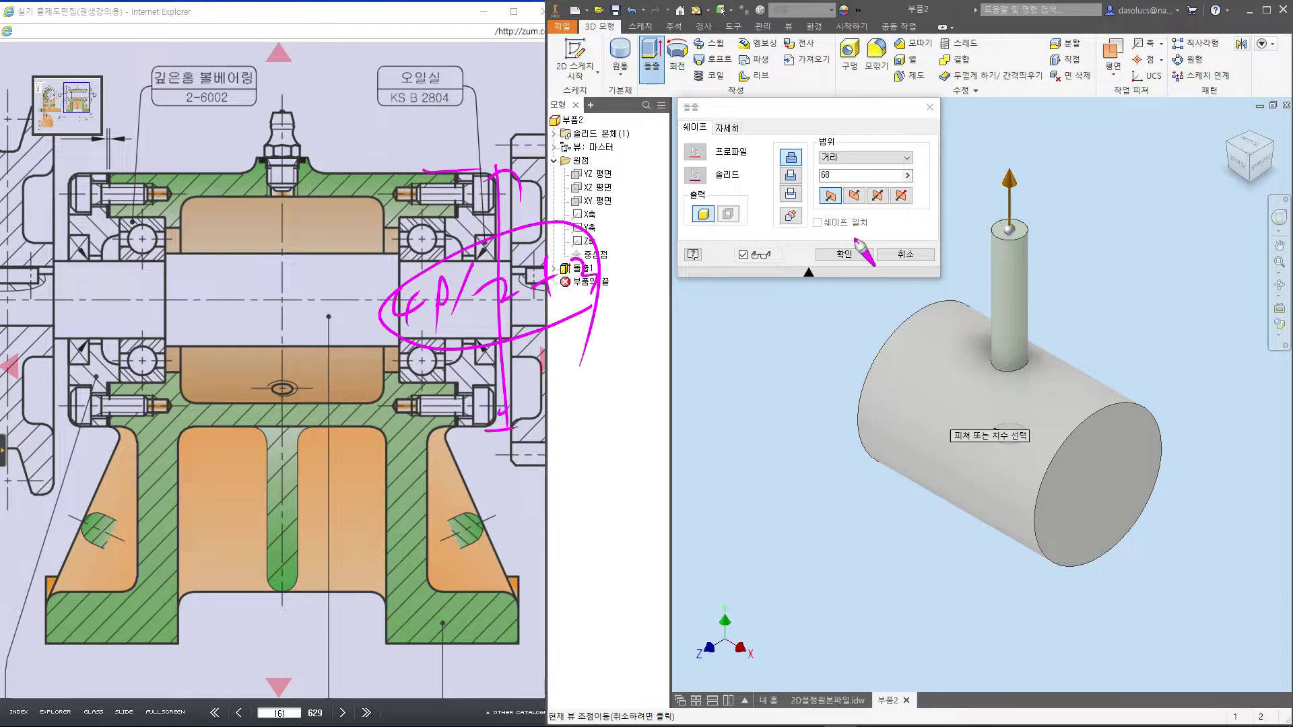
Extrude the boss profile upward with a distance of 49/2+3 mm, joined to the cylindrical body
{"action": "key", "text": "Escape"}
{"action": "type", "text": "49/2"}
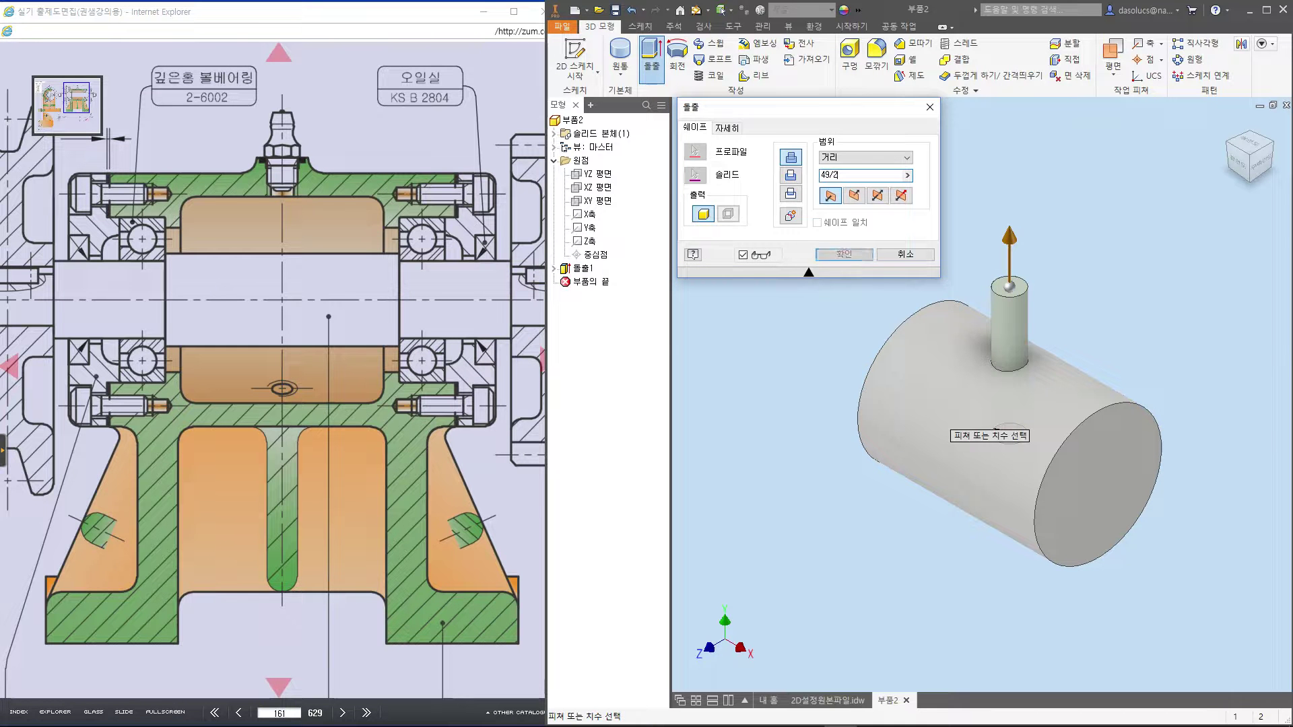
{"action": "key", "text": "Return"}
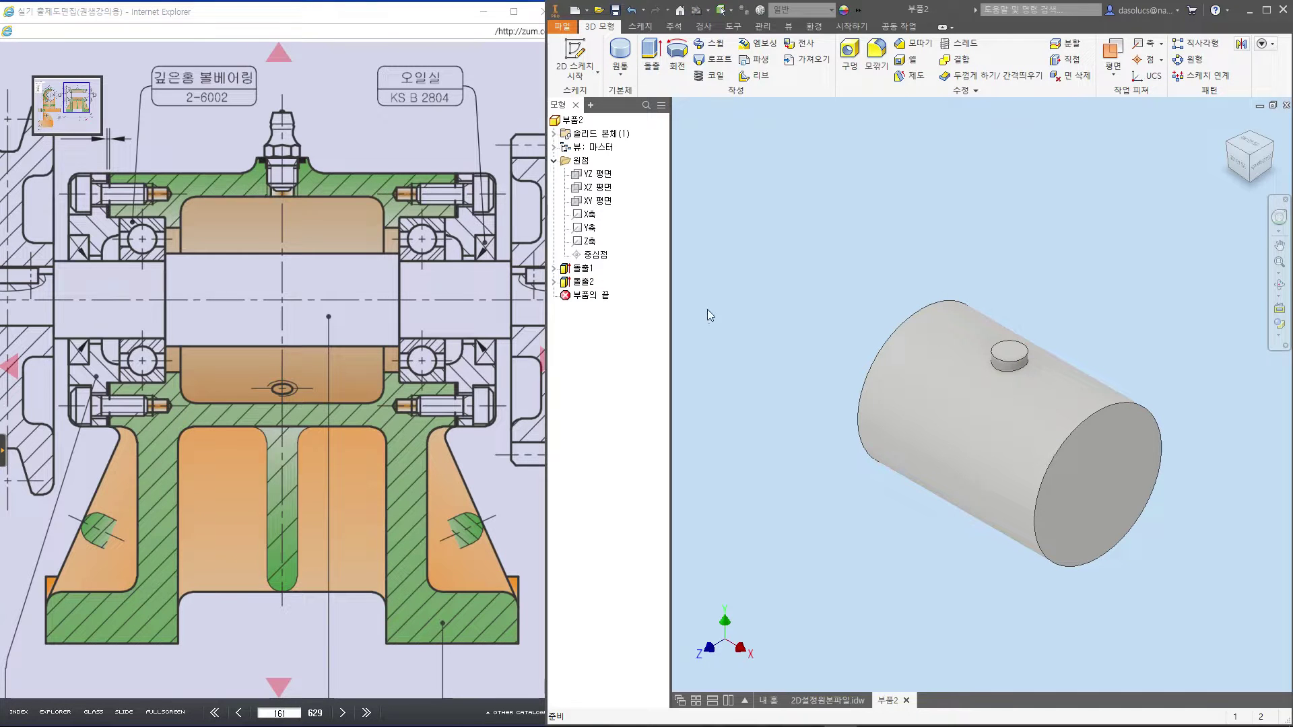
Compare the offset, midplane, tangent-and-parallel and normal-to-curve work plane types for modelling the angled bolt boss in the side view drawing
{"action": "left_click", "coordinate": [327, 628]}
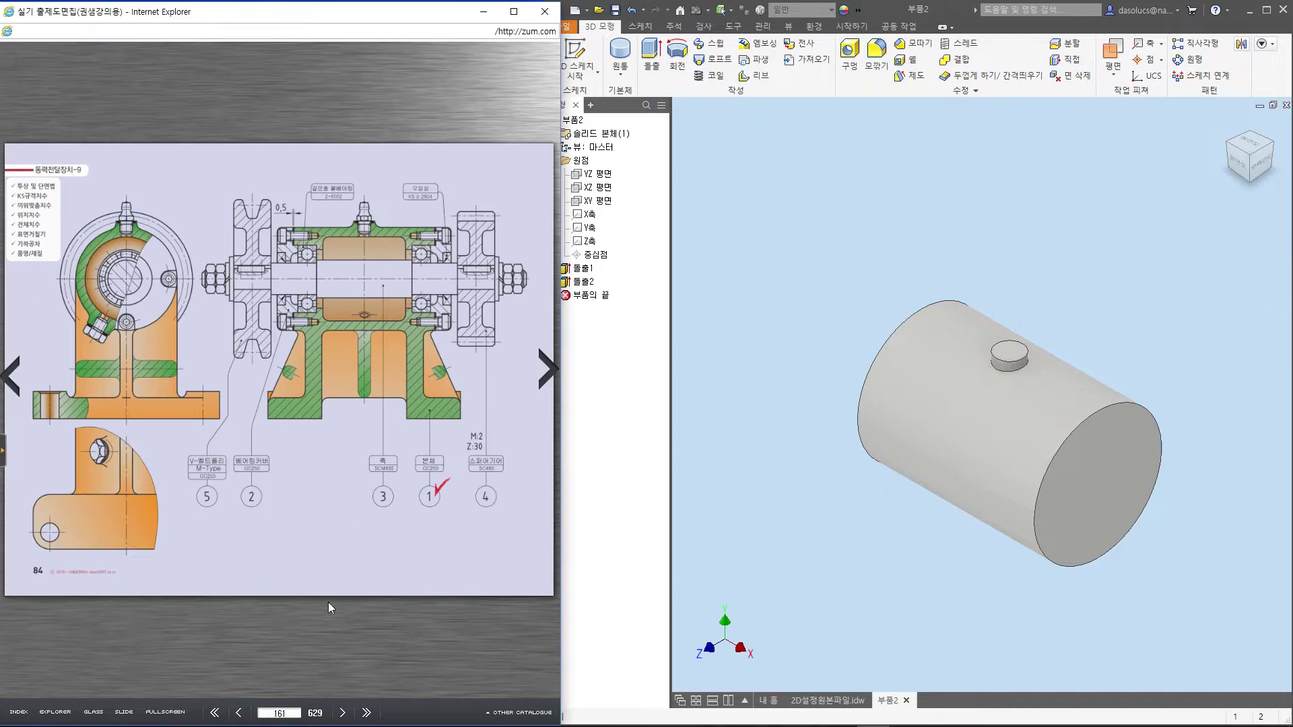
{"action": "left_click", "coordinate": [93, 368]}
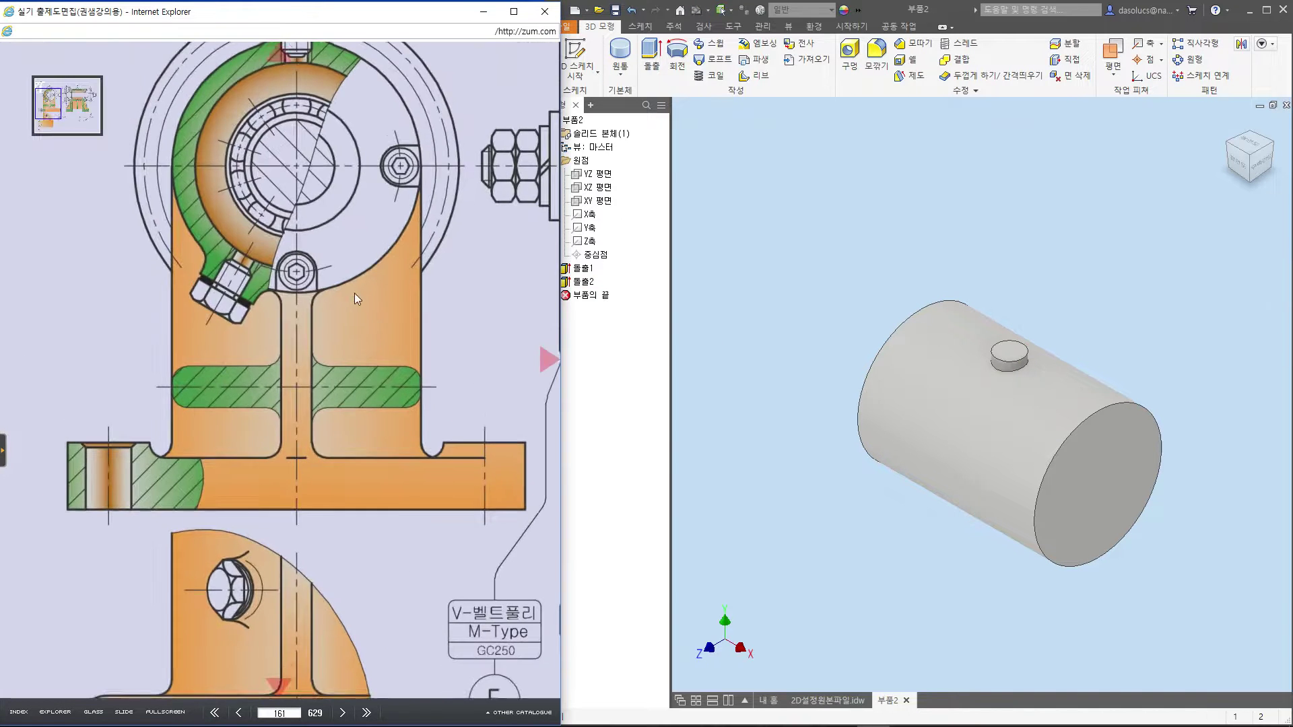
{"action": "left_click", "coordinate": [1113, 73]}
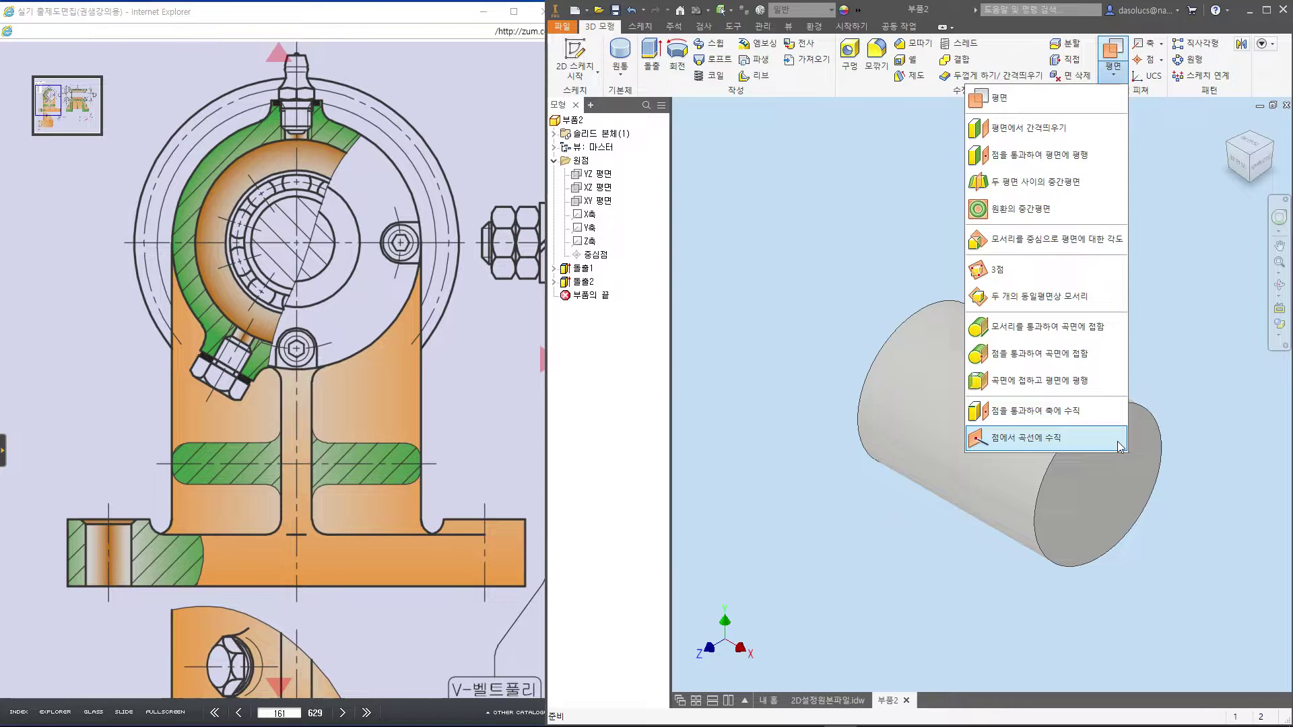
{"action": "mouse_move", "coordinate": [1136, 469]}
{"action": "left_mouse_down"}
{"action": "mouse_move", "coordinate": [959, 446]}
{"action": "mouse_move", "coordinate": [1128, 448]}
{"action": "mouse_move", "coordinate": [1076, 467]}
{"action": "left_mouse_up"}
{"action": "mouse_move", "coordinate": [977, 388]}
{"action": "left_mouse_down"}
{"action": "mouse_move", "coordinate": [1034, 402]}
{"action": "mouse_move", "coordinate": [1125, 397]}
{"action": "mouse_move", "coordinate": [1024, 389]}
{"action": "left_mouse_up"}
{"action": "mouse_move", "coordinate": [1077, 191]}
{"action": "left_mouse_down"}
{"action": "mouse_move", "coordinate": [956, 197]}
{"action": "mouse_move", "coordinate": [1081, 191]}
{"action": "left_mouse_up"}
{"action": "mouse_move", "coordinate": [1072, 140]}
{"action": "left_mouse_down"}
{"action": "mouse_move", "coordinate": [950, 142]}
{"action": "mouse_move", "coordinate": [1086, 134]}
{"action": "left_mouse_up"}
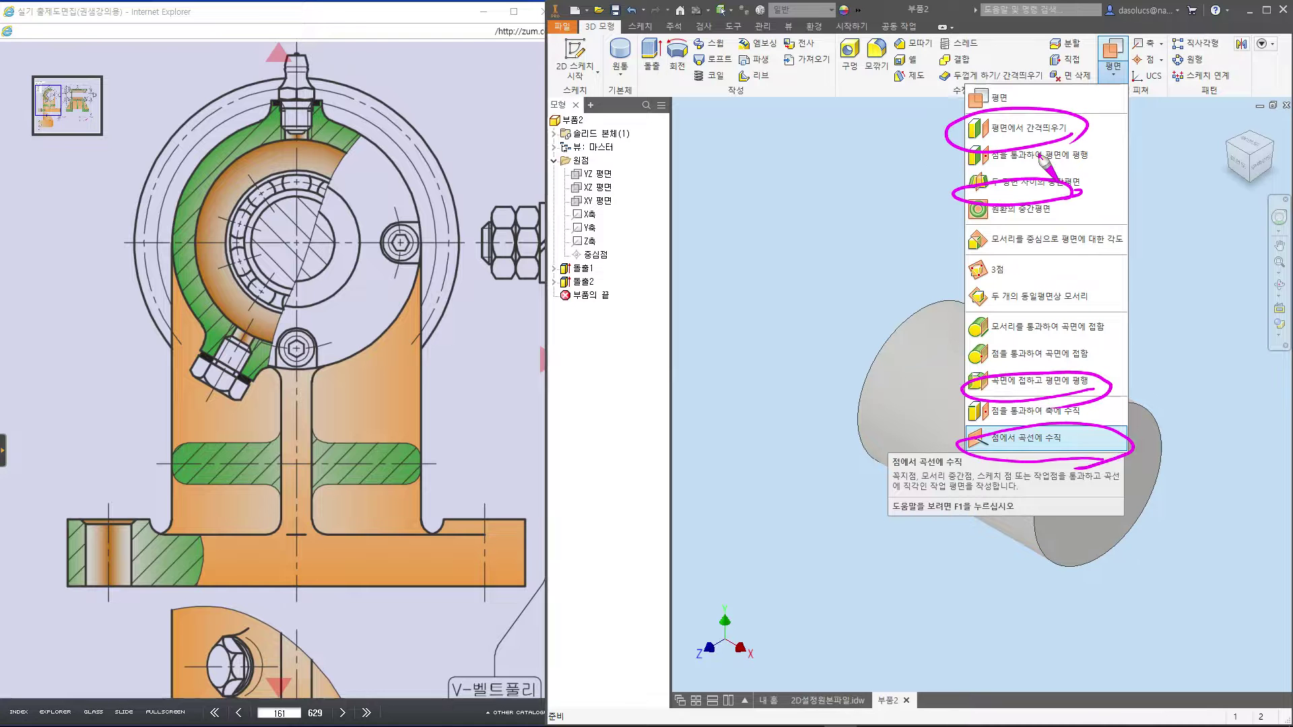
{"action": "left_click_drag", "start_coordinate": [931, 123], "coordinate": [943, 114]}
{"action": "left_click_drag", "start_coordinate": [939, 176], "coordinate": [962, 167]}
{"action": "left_click_drag", "start_coordinate": [953, 372], "coordinate": [959, 356]}
{"action": "left_click_drag", "start_coordinate": [948, 429], "coordinate": [955, 416]}
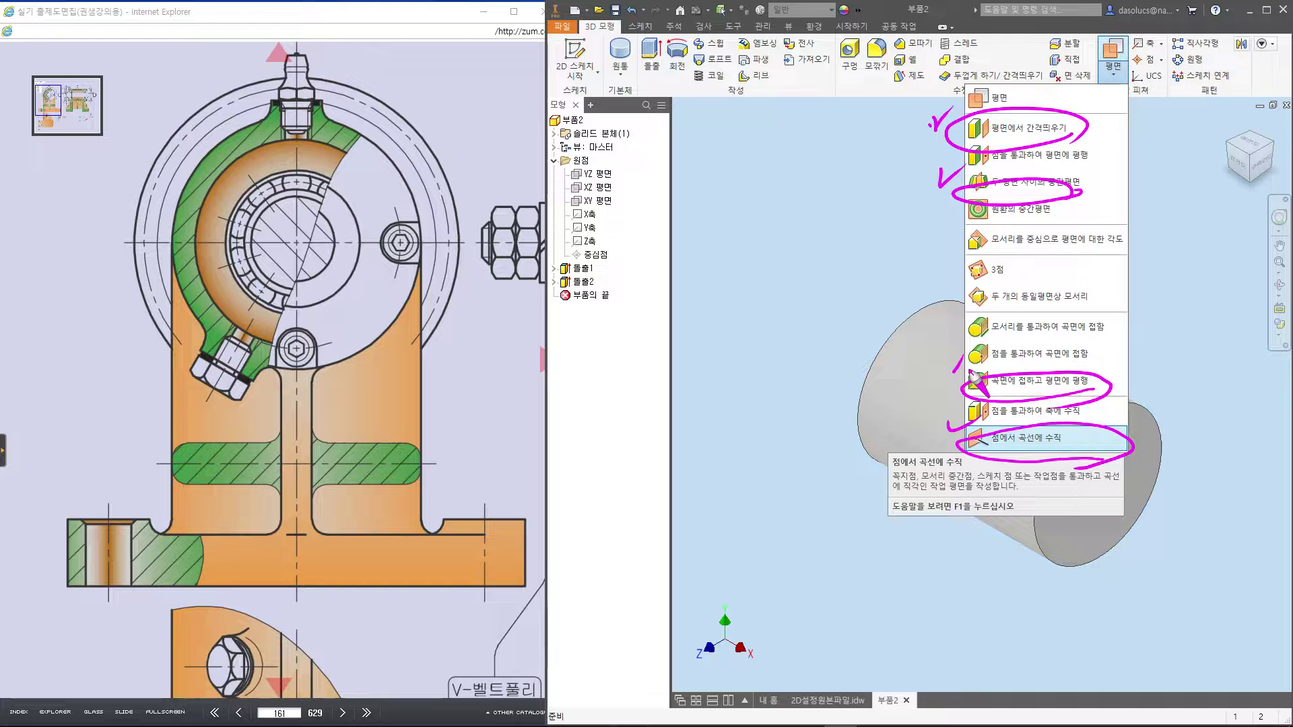
{"action": "left_click_drag", "start_coordinate": [967, 428], "coordinate": [1078, 461]}
{"action": "mouse_move", "coordinate": [968, 429]}
{"action": "left_mouse_down"}
{"action": "mouse_move", "coordinate": [976, 467]}
{"action": "mouse_move", "coordinate": [1105, 430]}
{"action": "left_mouse_up"}
{"action": "left_click_drag", "start_coordinate": [278, 402], "coordinate": [256, 404]}
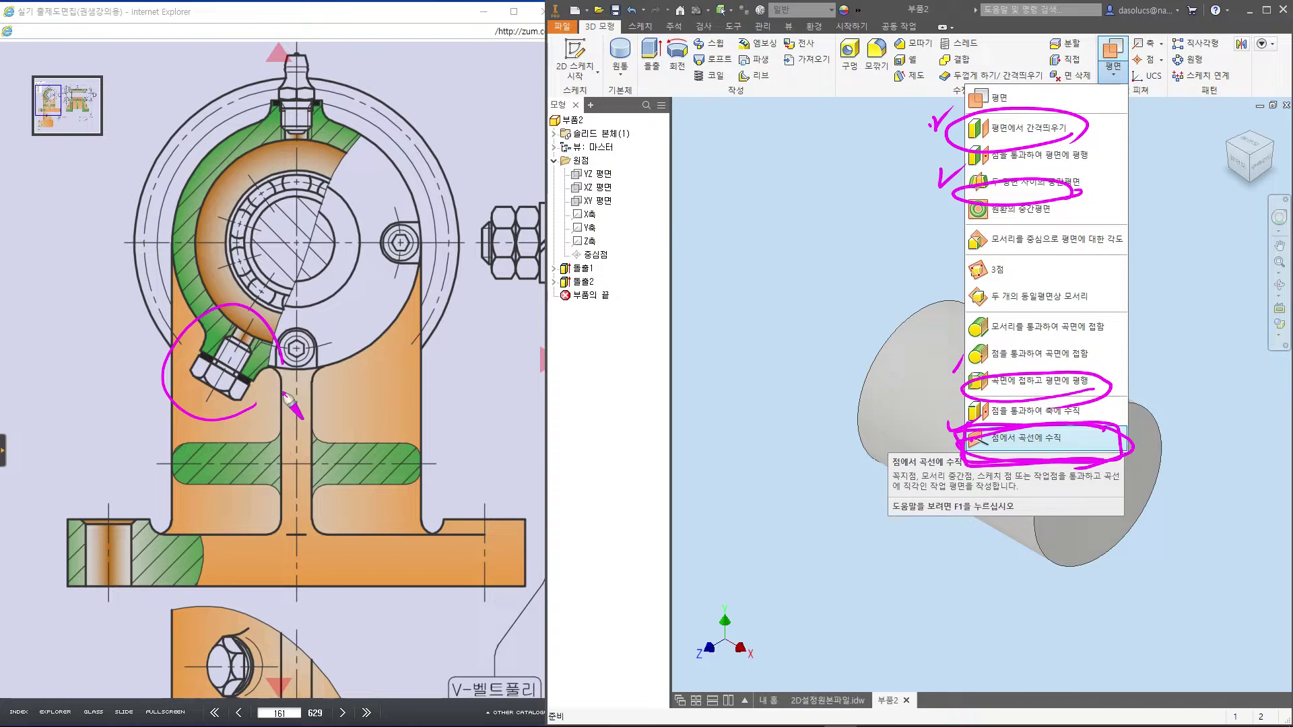
{"action": "left_click", "coordinate": [420, 437]}
{"action": "key", "text": "Escape"}
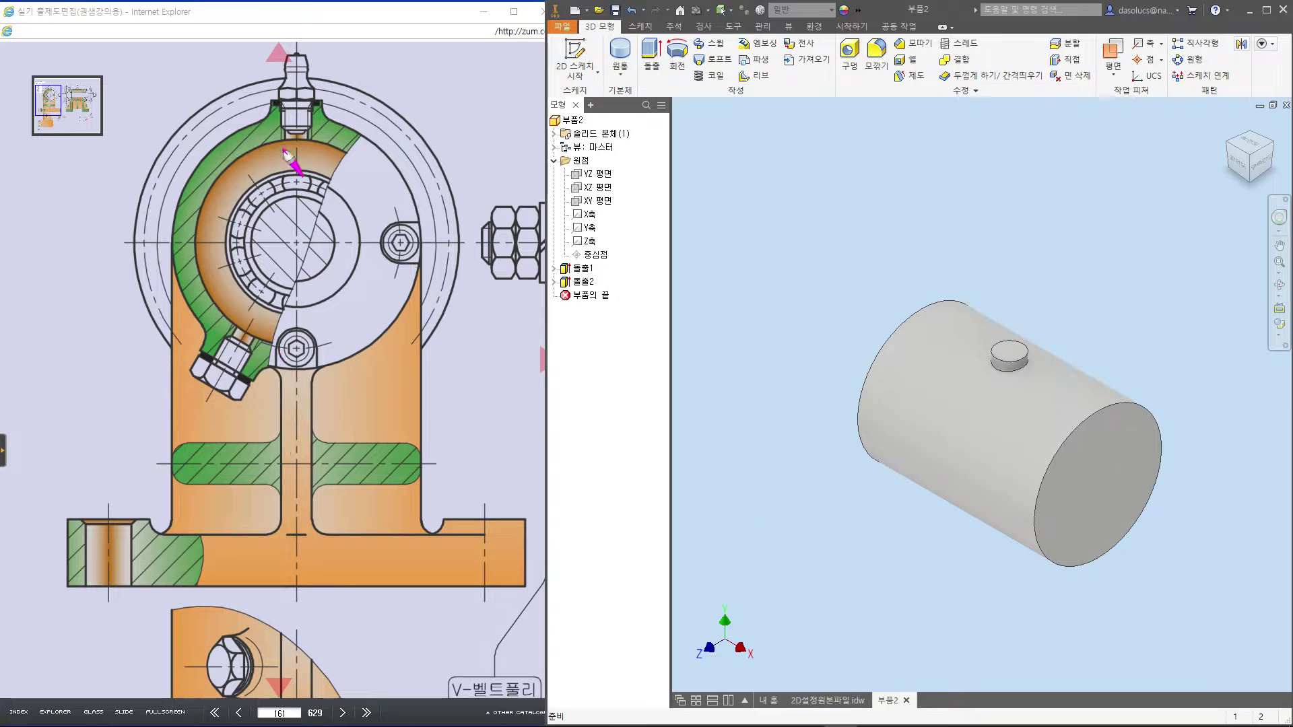
Examine the tilt of the angled bolt boss from the vertical centreline in the side view, considering angles such as 15, 30, 45 and 60 degrees
{"action": "mouse_move", "coordinate": [304, 236]}
{"action": "left_mouse_down"}
{"action": "mouse_move", "coordinate": [219, 404]}
{"action": "mouse_move", "coordinate": [192, 429]}
{"action": "left_mouse_up"}
{"action": "left_click_drag", "start_coordinate": [306, 235], "coordinate": [280, 499]}
{"action": "left_click_drag", "start_coordinate": [204, 408], "coordinate": [298, 444]}
{"action": "left_click_drag", "start_coordinate": [298, 432], "coordinate": [296, 448]}
{"action": "mouse_move", "coordinate": [340, 372]}
{"action": "left_mouse_down"}
{"action": "mouse_move", "coordinate": [337, 407]}
{"action": "mouse_move", "coordinate": [367, 404]}
{"action": "mouse_move", "coordinate": [384, 370]}
{"action": "left_mouse_up"}
{"action": "left_click_drag", "start_coordinate": [404, 404], "coordinate": [405, 413]}
{"action": "mouse_move", "coordinate": [437, 354]}
{"action": "left_mouse_down"}
{"action": "mouse_move", "coordinate": [450, 382]}
{"action": "mouse_move", "coordinate": [476, 356]}
{"action": "left_mouse_up"}
{"action": "left_click_drag", "start_coordinate": [501, 360], "coordinate": [503, 364]}
{"action": "mouse_move", "coordinate": [529, 331]}
{"action": "left_mouse_down"}
{"action": "mouse_move", "coordinate": [523, 349]}
{"action": "mouse_move", "coordinate": [539, 343]}
{"action": "left_mouse_up"}
{"action": "mouse_move", "coordinate": [574, 326]}
{"action": "left_mouse_down"}
{"action": "mouse_move", "coordinate": [559, 364]}
{"action": "mouse_move", "coordinate": [611, 361]}
{"action": "left_mouse_up"}
{"action": "left_click_drag", "start_coordinate": [656, 280], "coordinate": [646, 311]}
{"action": "left_click_drag", "start_coordinate": [681, 296], "coordinate": [719, 291]}
{"action": "left_click_drag", "start_coordinate": [767, 274], "coordinate": [769, 278]}
{"action": "mouse_move", "coordinate": [450, 420]}
{"action": "left_mouse_down"}
{"action": "mouse_move", "coordinate": [482, 425]}
{"action": "mouse_move", "coordinate": [480, 458]}
{"action": "mouse_move", "coordinate": [511, 444]}
{"action": "mouse_move", "coordinate": [467, 483]}
{"action": "left_mouse_up"}
{"action": "left_click_drag", "start_coordinate": [464, 450], "coordinate": [497, 479]}
{"action": "left_click_drag", "start_coordinate": [482, 397], "coordinate": [460, 442]}
{"action": "left_click_drag", "start_coordinate": [349, 454], "coordinate": [347, 492]}
{"action": "left_click_drag", "start_coordinate": [374, 439], "coordinate": [381, 471]}
{"action": "left_click_drag", "start_coordinate": [411, 426], "coordinate": [406, 468]}
{"action": "left_click_drag", "start_coordinate": [422, 453], "coordinate": [405, 459]}
{"action": "left_click_drag", "start_coordinate": [362, 468], "coordinate": [383, 474]}
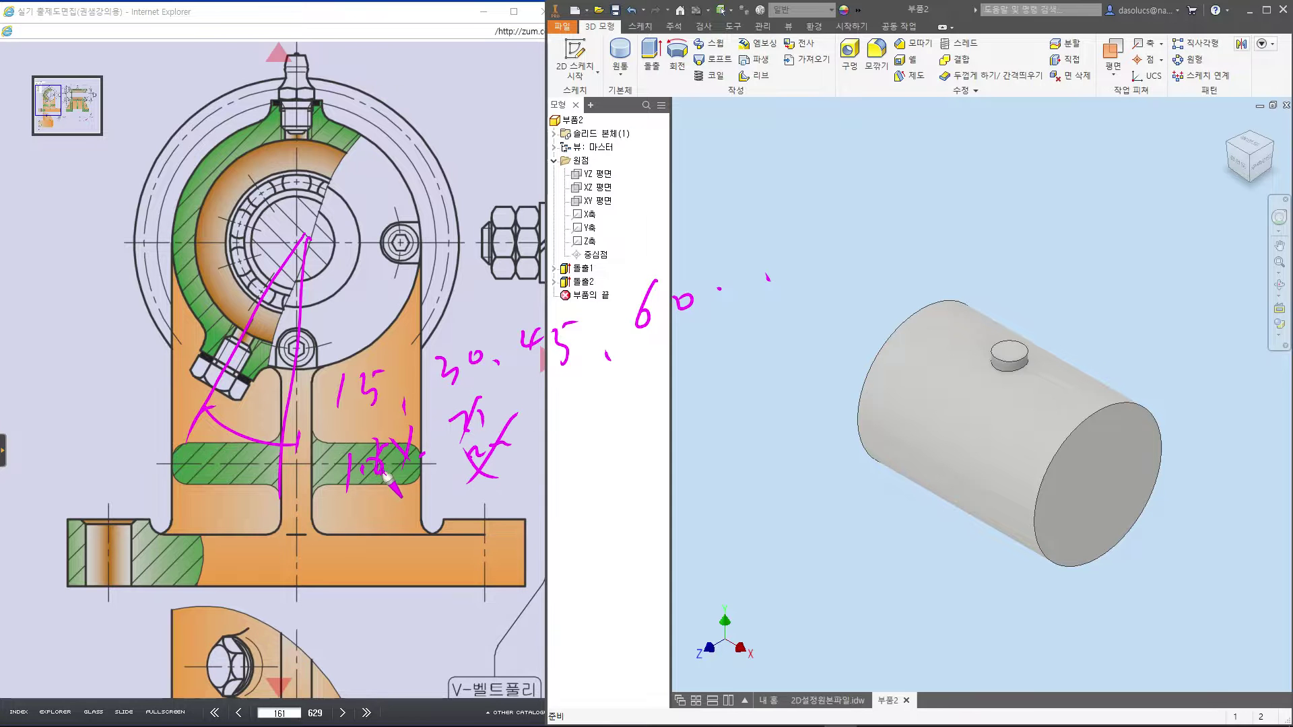
{"action": "left_click_drag", "start_coordinate": [295, 351], "coordinate": [291, 474]}
{"action": "left_click_drag", "start_coordinate": [276, 382], "coordinate": [278, 386]}
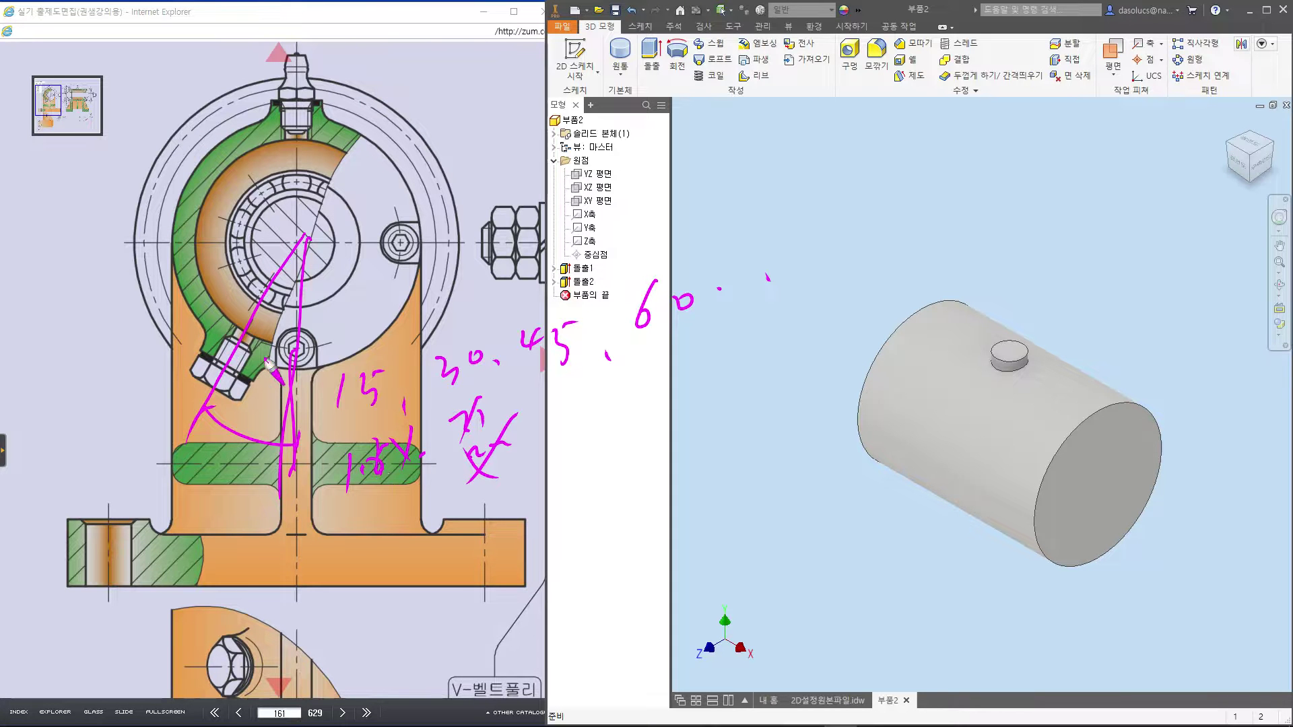
{"action": "left_click_drag", "start_coordinate": [143, 242], "coordinate": [303, 240]}
{"action": "mouse_move", "coordinate": [205, 237]}
{"action": "left_mouse_down"}
{"action": "mouse_move", "coordinate": [215, 442]}
{"action": "mouse_move", "coordinate": [307, 438]}
{"action": "left_mouse_up"}
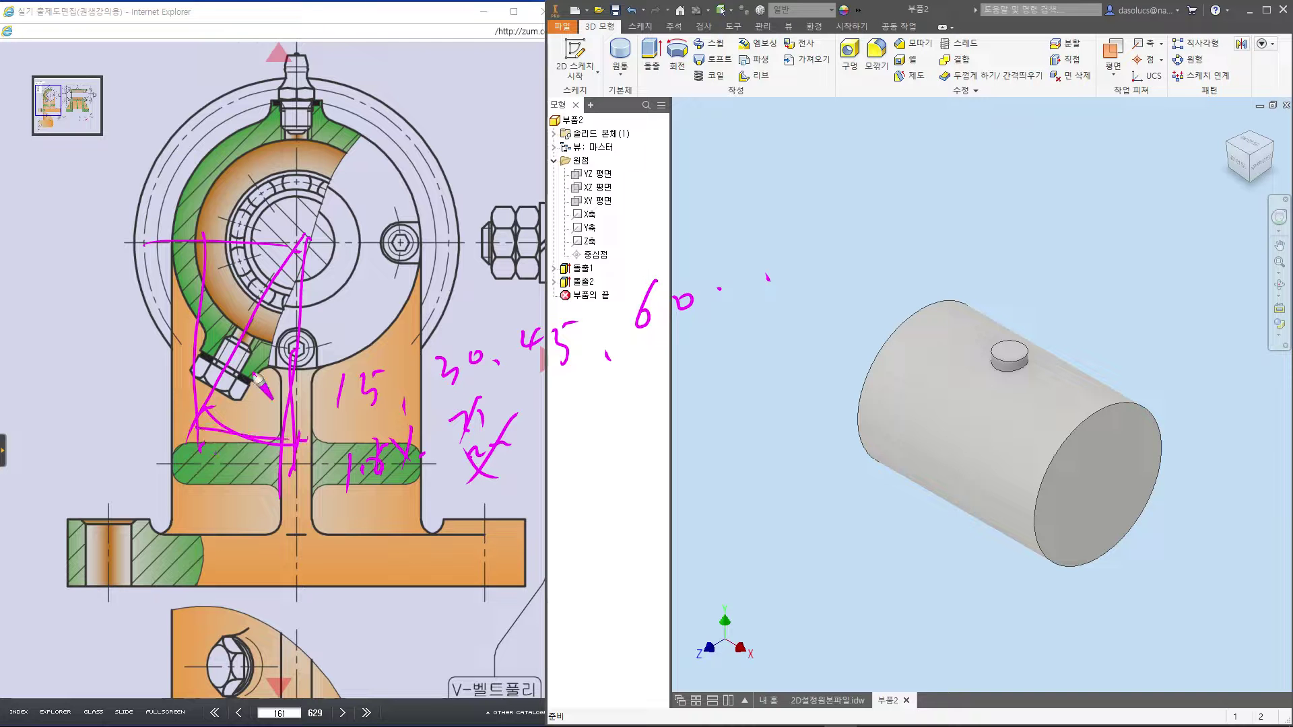
{"action": "key", "text": "Escape"}
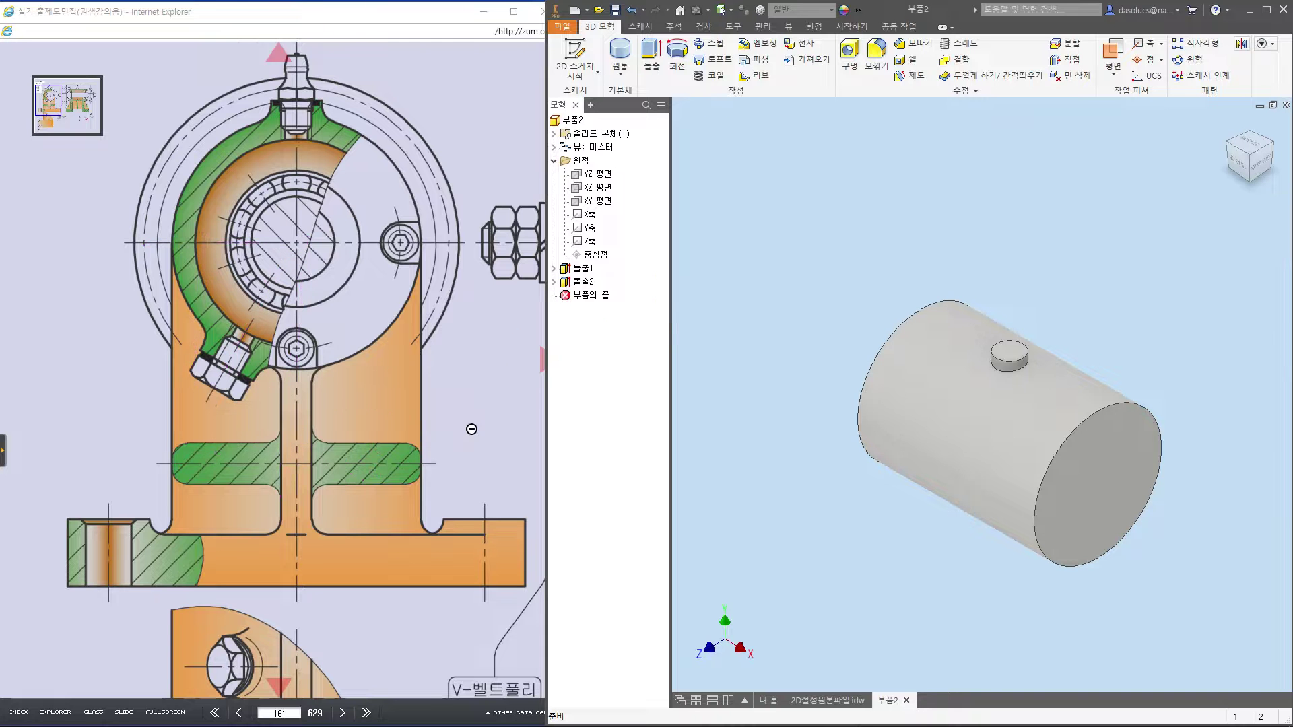
Examine the horizontal and vertical offsets between the body's centre and the angled bolt boss in the side view drawing
{"action": "key", "text": "ctrl+2"}
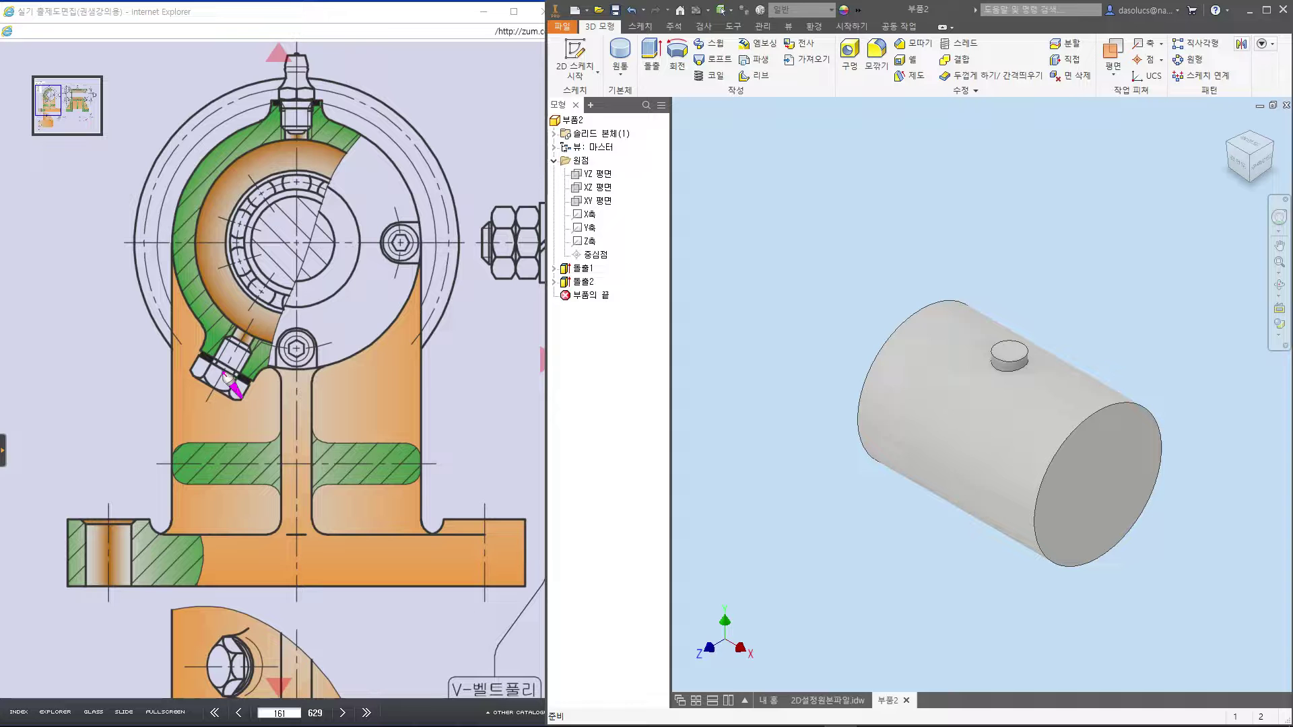
{"action": "left_click_drag", "start_coordinate": [209, 392], "coordinate": [302, 386]}
{"action": "mouse_move", "coordinate": [223, 260]}
{"action": "left_mouse_down"}
{"action": "mouse_move", "coordinate": [219, 402]}
{"action": "mouse_move", "coordinate": [295, 236]}
{"action": "mouse_move", "coordinate": [290, 378]}
{"action": "left_mouse_up"}
{"action": "left_click", "coordinate": [314, 221]}
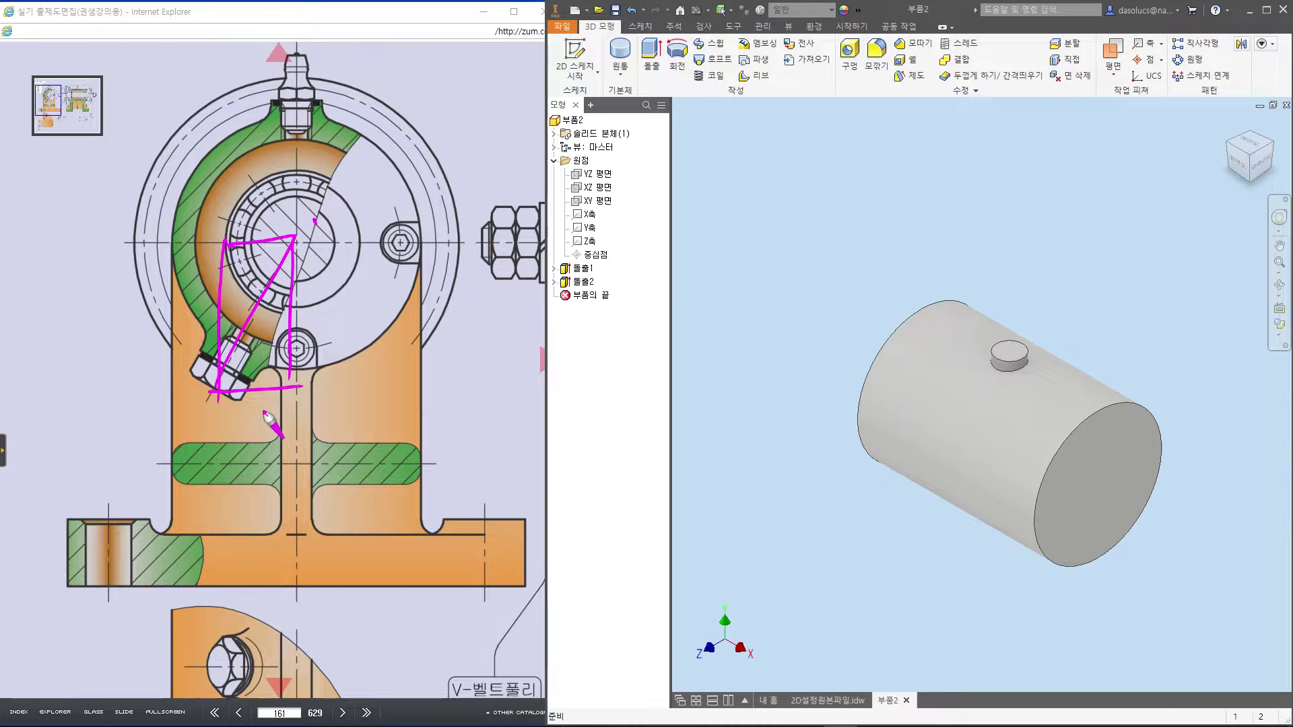
{"action": "mouse_move", "coordinate": [258, 238]}
{"action": "left_mouse_down"}
{"action": "mouse_move", "coordinate": [268, 282]}
{"action": "mouse_move", "coordinate": [234, 286]}
{"action": "mouse_move", "coordinate": [249, 309]}
{"action": "left_mouse_up"}
{"action": "left_click", "coordinate": [250, 276]}
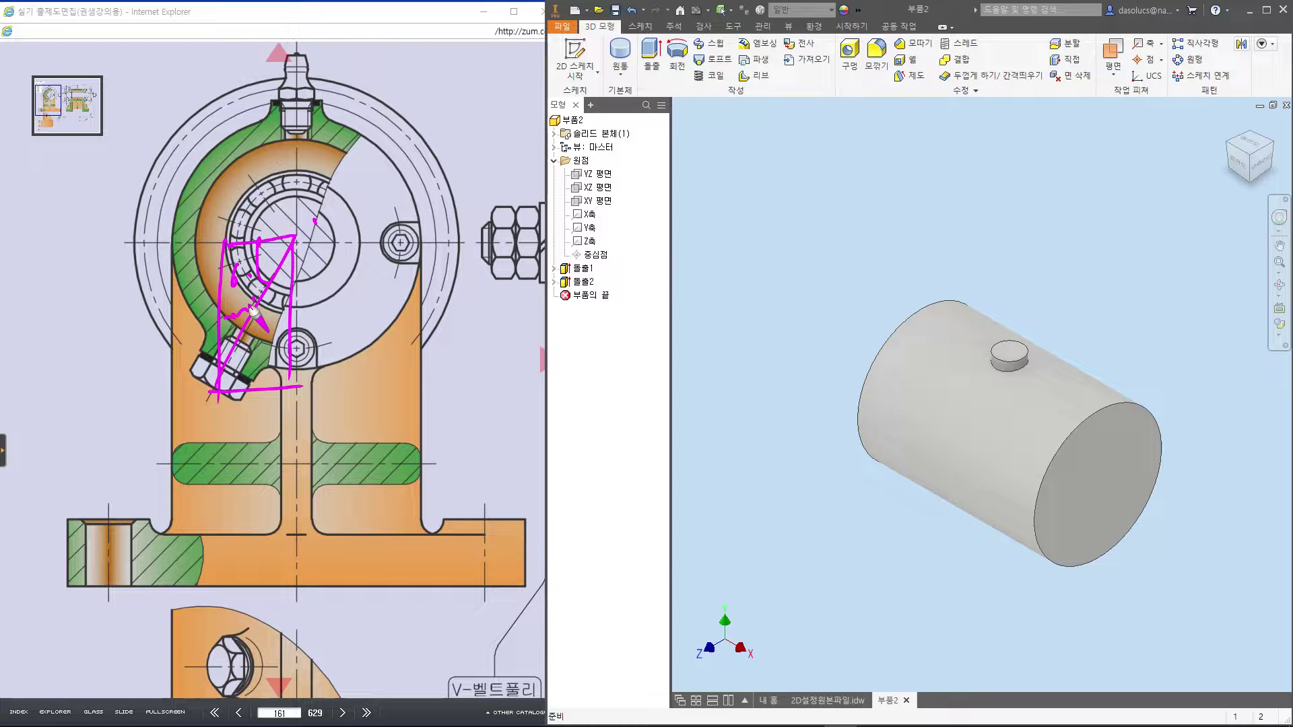
{"action": "key", "text": "Escape"}
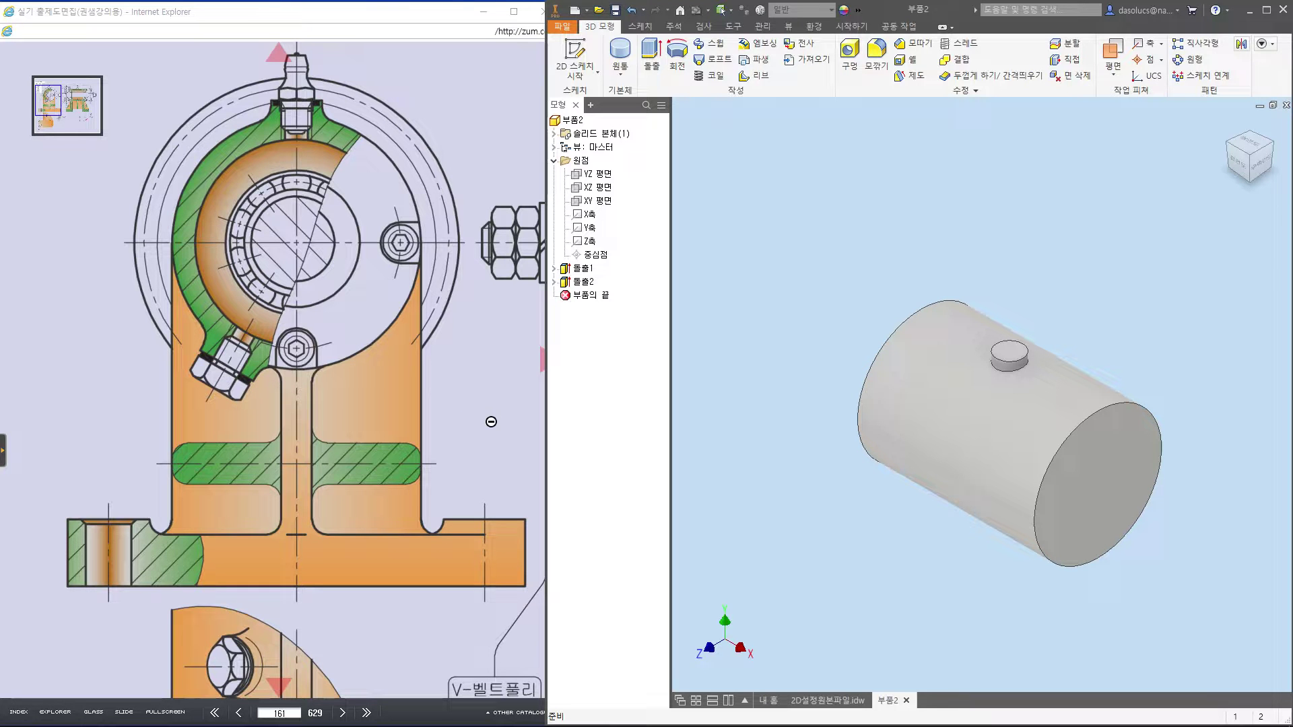
Examine the distance from the body's centre to the angled boss's outer face, comparing it with the grease nipple boss in the side view
{"action": "key", "text": "ctrl+2"}
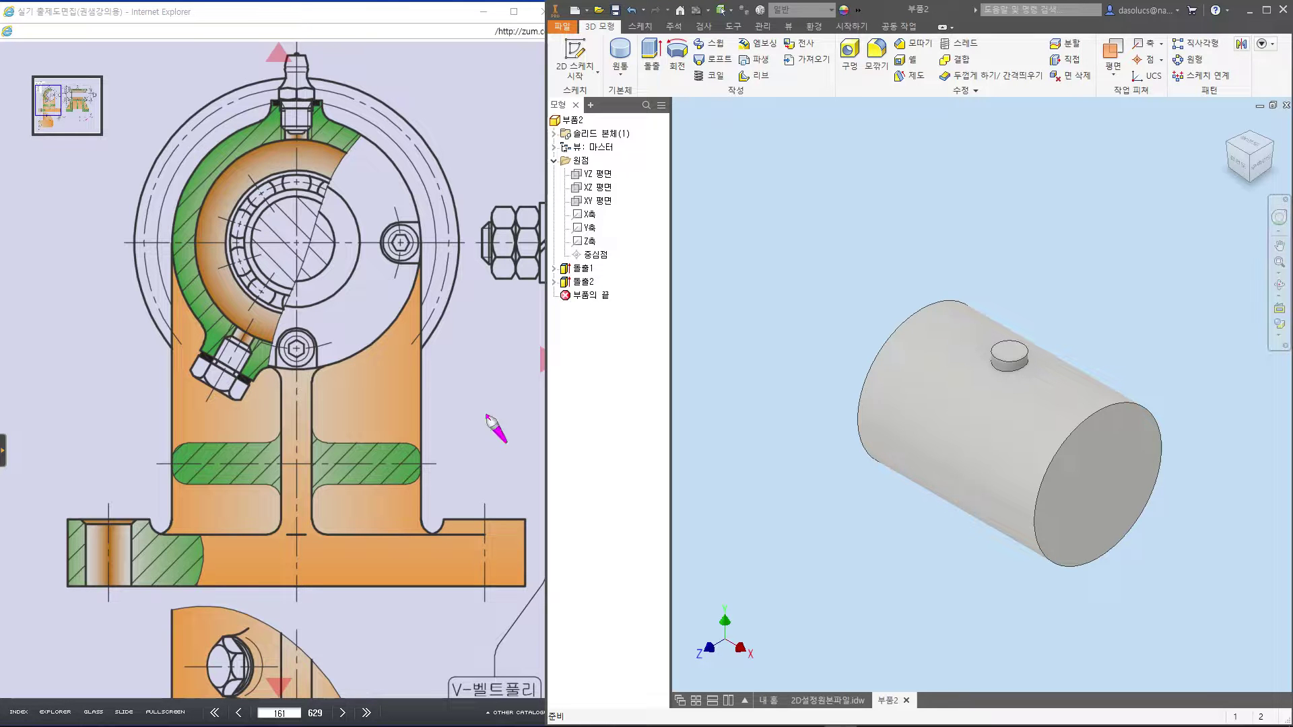
{"action": "mouse_move", "coordinate": [212, 351]}
{"action": "left_mouse_down"}
{"action": "mouse_move", "coordinate": [264, 402]}
{"action": "mouse_move", "coordinate": [283, 243]}
{"action": "left_mouse_up"}
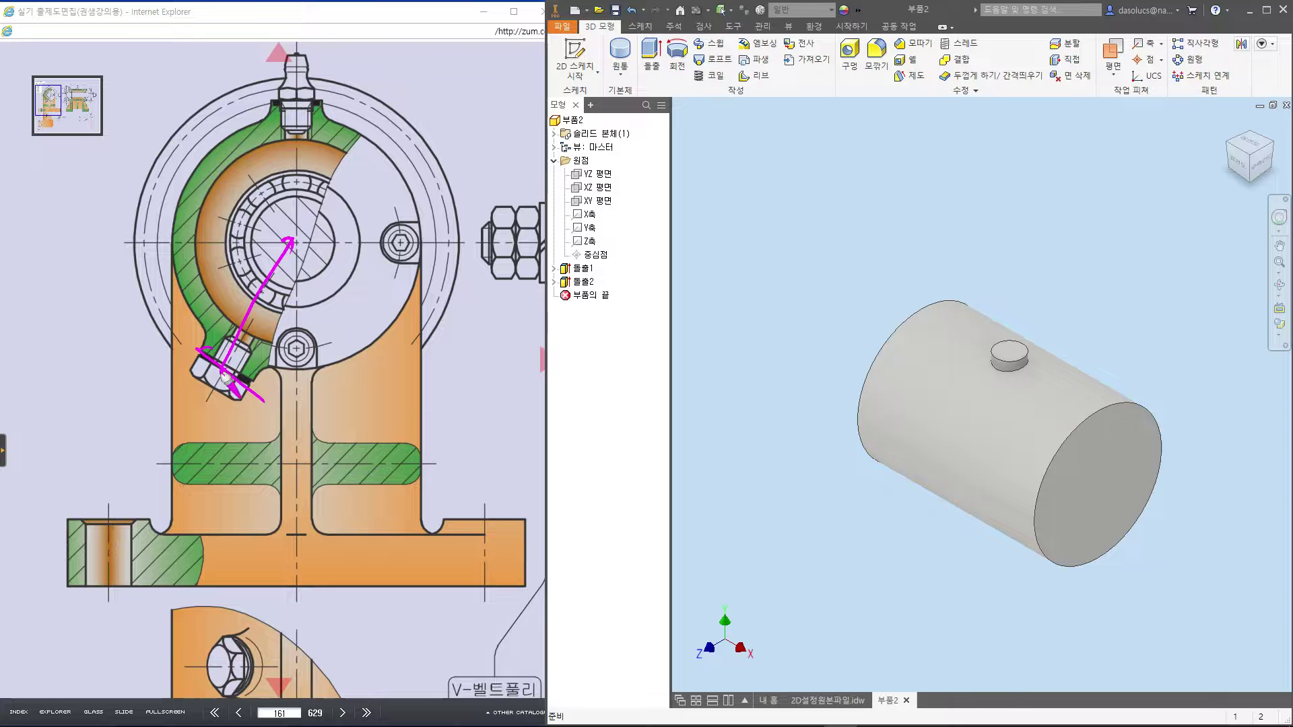
{"action": "left_click_drag", "start_coordinate": [318, 99], "coordinate": [382, 96]}
{"action": "mouse_move", "coordinate": [153, 306]}
{"action": "left_mouse_down"}
{"action": "mouse_move", "coordinate": [183, 305]}
{"action": "mouse_move", "coordinate": [166, 337]}
{"action": "left_mouse_up"}
{"action": "left_click_drag", "start_coordinate": [274, 239], "coordinate": [300, 239]}
{"action": "left_click_drag", "start_coordinate": [294, 238], "coordinate": [213, 372]}
{"action": "left_click_drag", "start_coordinate": [275, 318], "coordinate": [302, 320]}
{"action": "mouse_move", "coordinate": [314, 289]}
{"action": "left_mouse_down"}
{"action": "mouse_move", "coordinate": [323, 315]}
{"action": "mouse_move", "coordinate": [340, 313]}
{"action": "left_mouse_up"}
{"action": "left_click_drag", "start_coordinate": [348, 290], "coordinate": [366, 277]}
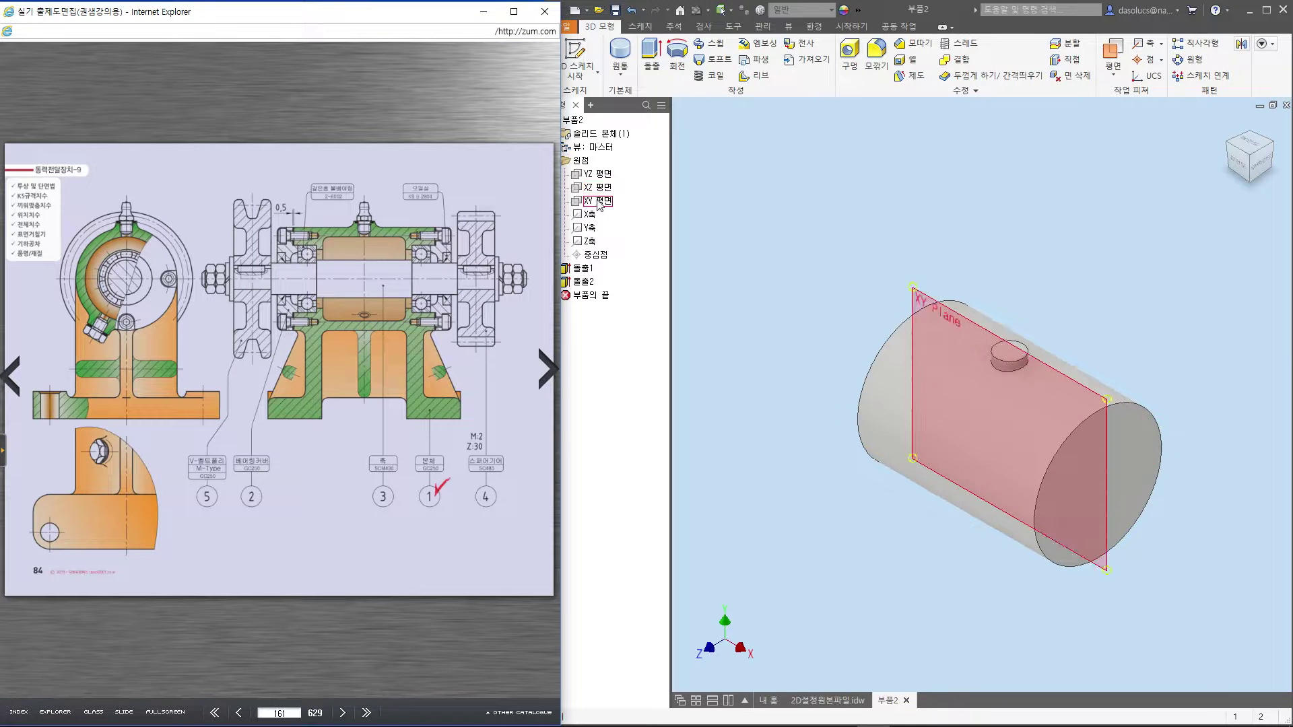
Start a new sketch on the YZ plane with the body sliced at the sketch plane
{"action": "left_click", "coordinate": [598, 174]}
{"action": "key", "text": "s"}
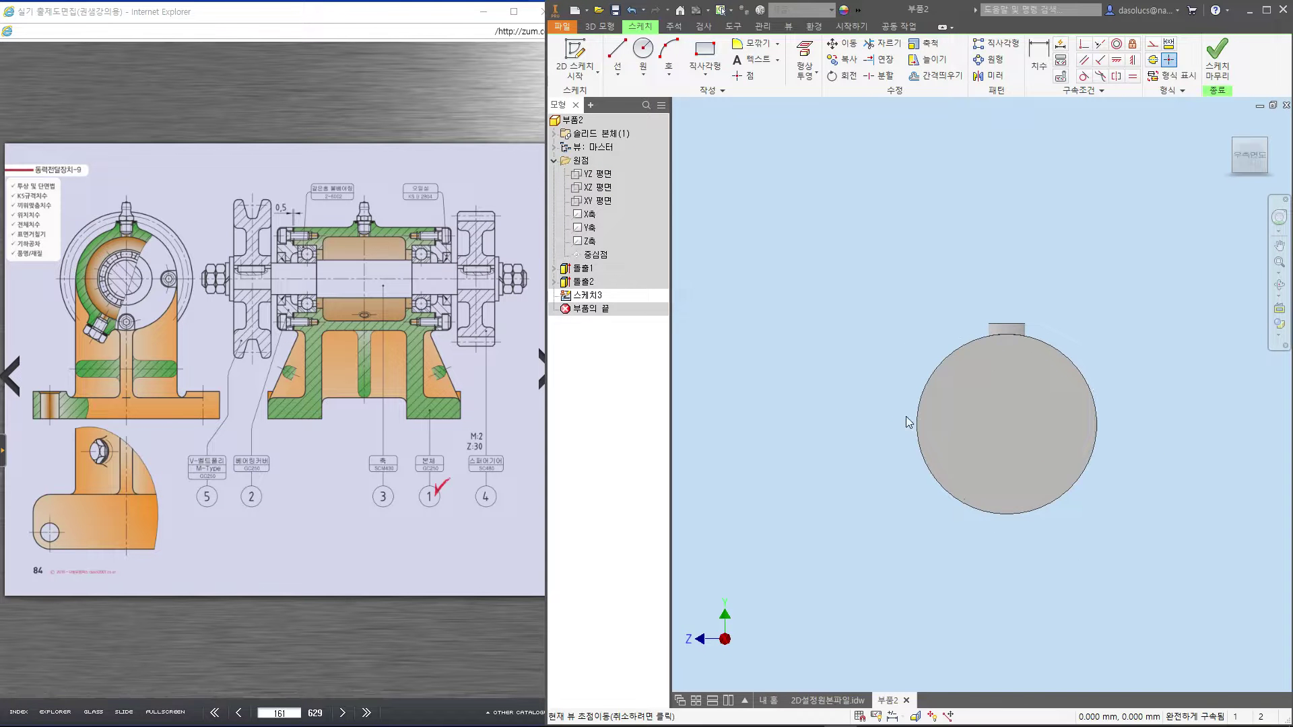
{"action": "key", "text": "F7"}
{"action": "scroll", "coordinate": [975, 327], "scroll_direction": "up", "scroll_amount": 5}
{"action": "scroll", "coordinate": [973, 342], "scroll_direction": "down", "scroll_amount": 6}
Try to draw a 27.5 mm slanted line from the origin toward the body's lower left
{"action": "right_click", "coordinate": [956, 401]}
{"action": "left_click", "coordinate": [961, 400]}
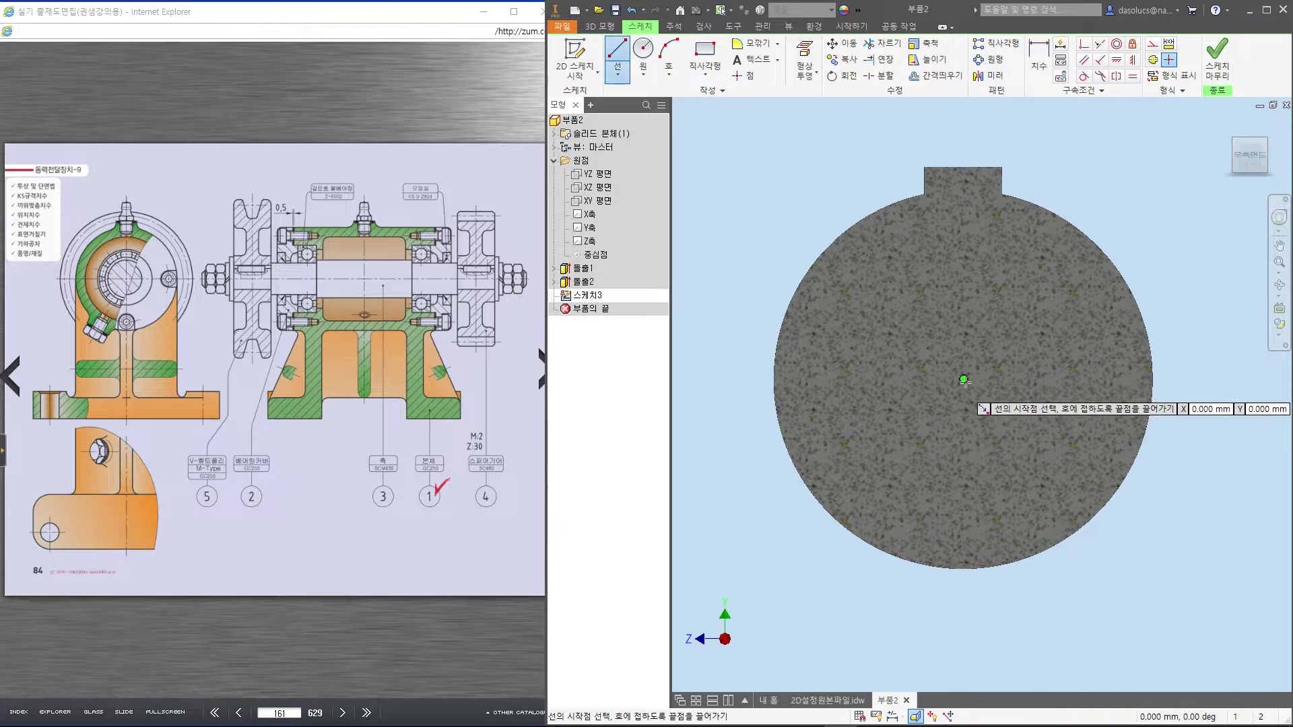
{"action": "left_click", "coordinate": [963, 381]}
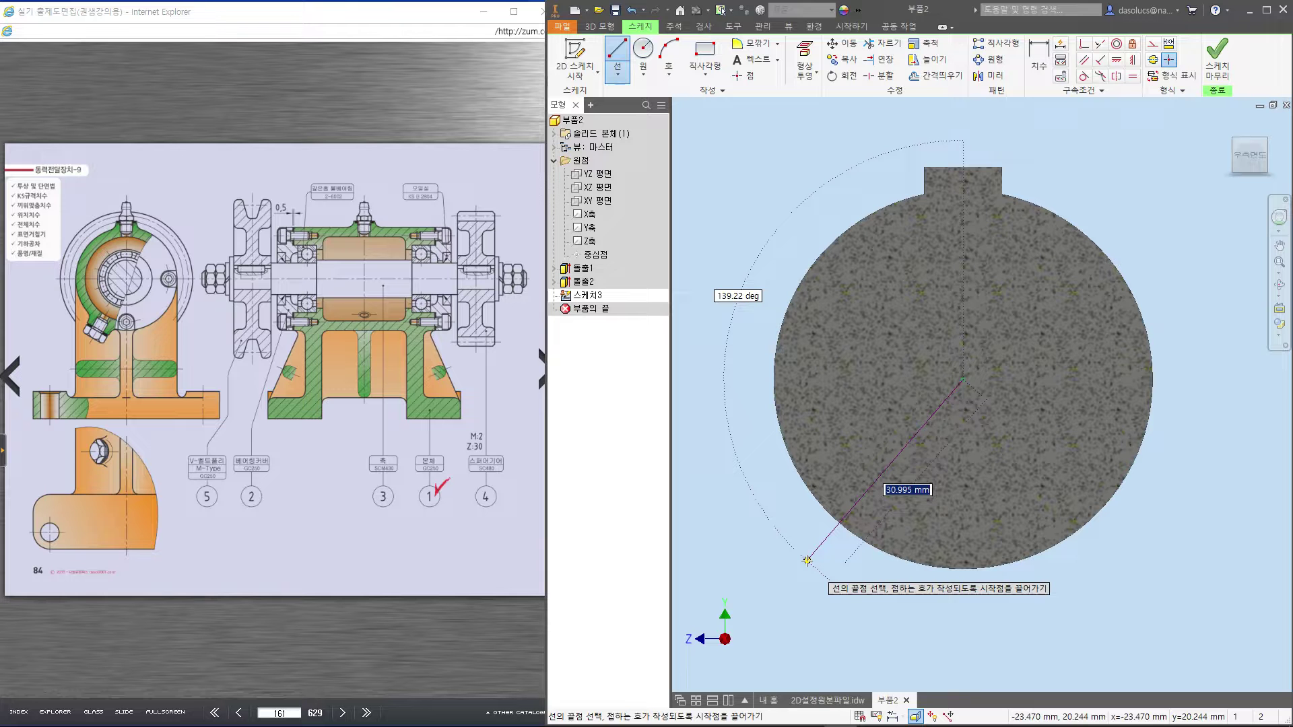
{"action": "type", "text": "27.5"}
{"action": "key", "text": "Return"}
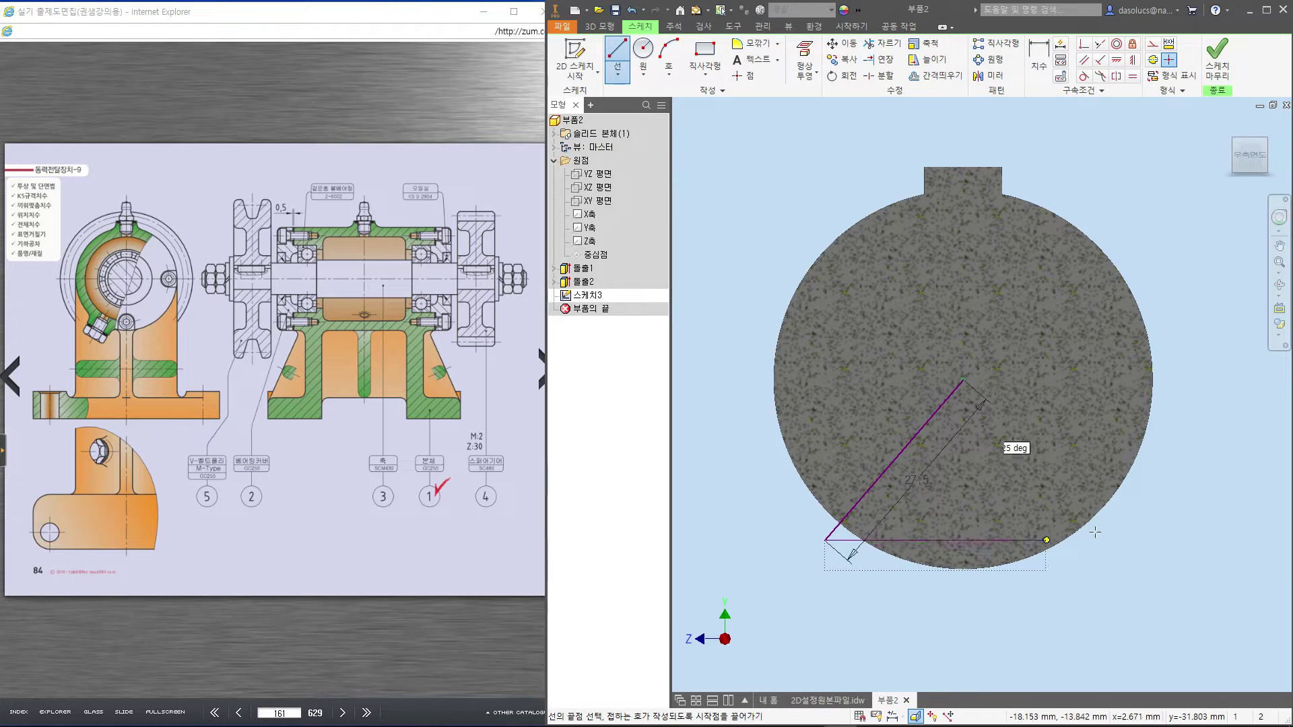
{"action": "key", "text": "Escape"}
{"action": "key", "text": "ctrl+z"}
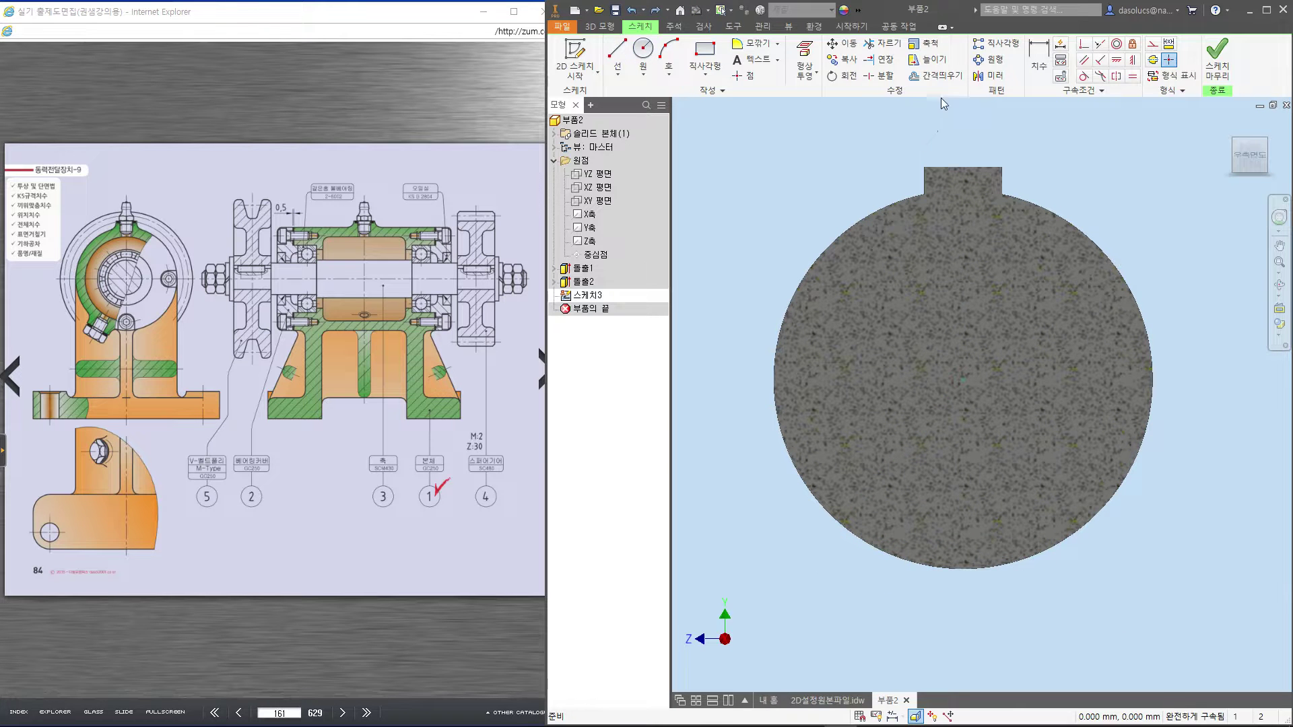
Sketch a slanted line about 36.4 mm long from the origin toward the lower left, ending outside the body's outline
{"action": "left_click", "coordinate": [618, 54]}
{"action": "left_click", "coordinate": [962, 380]}
{"action": "left_click", "coordinate": [788, 598]}
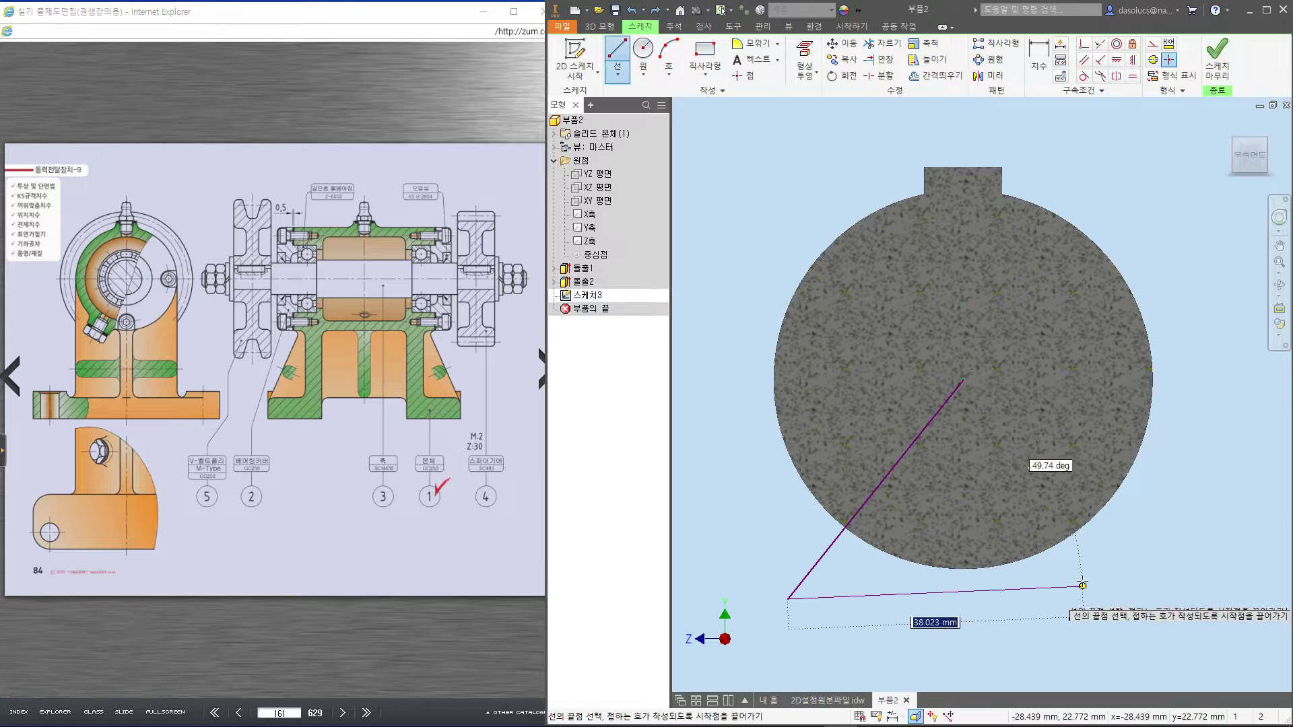
{"action": "key", "text": "Escape"}
Dimension the slanted line's aligned length at 27.5 mm
{"action": "left_click", "coordinate": [1040, 57]}
{"action": "left_click", "coordinate": [901, 457]}
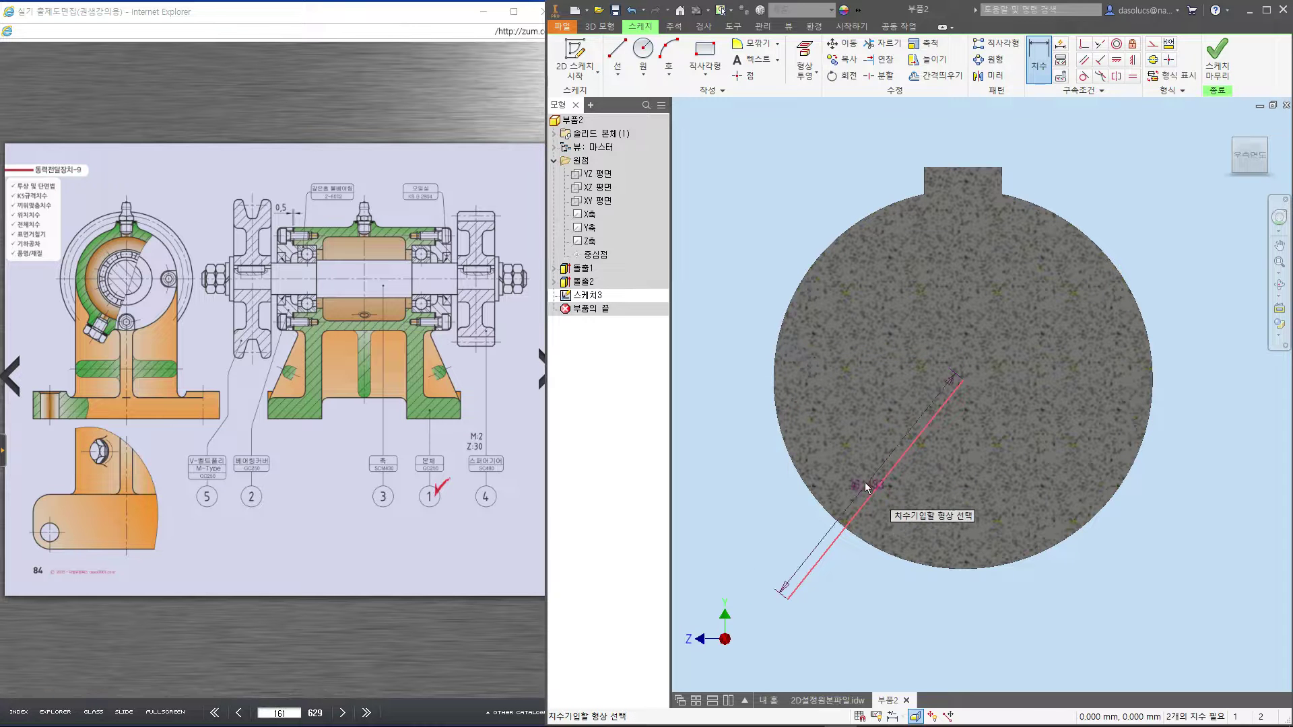
{"action": "left_click", "coordinate": [755, 412]}
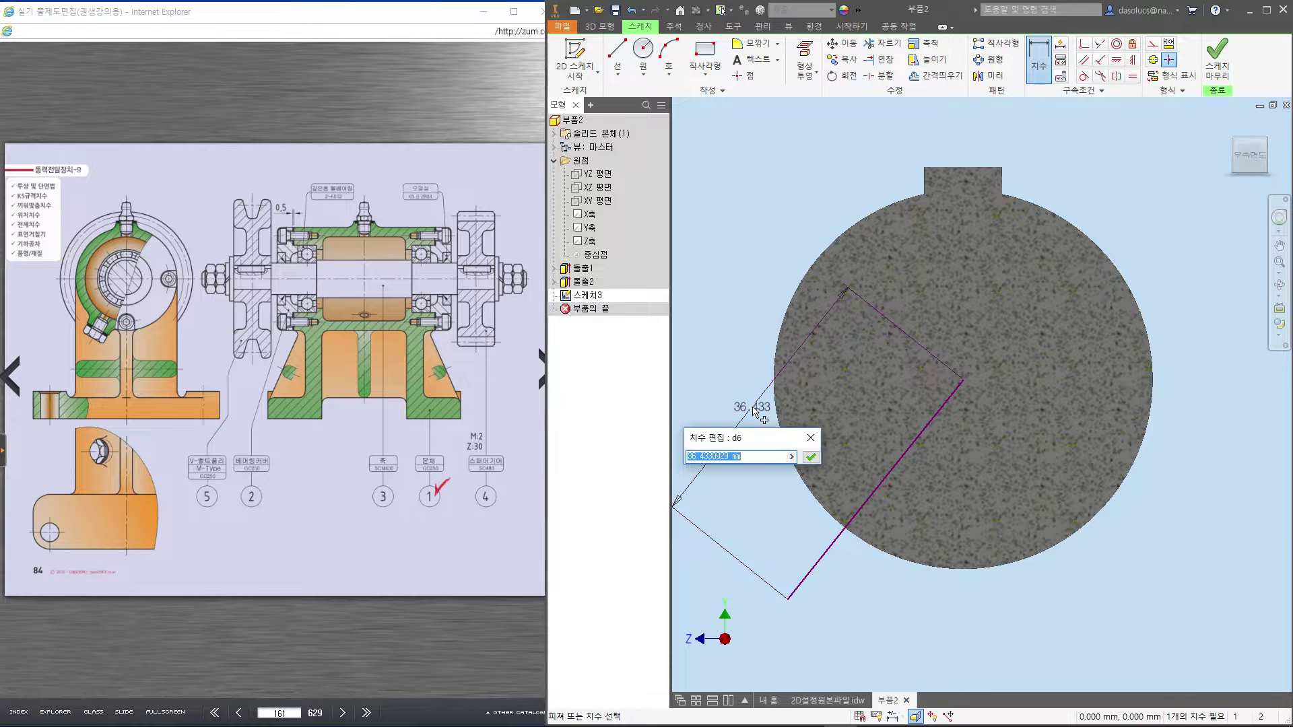
{"action": "type", "text": "27."}
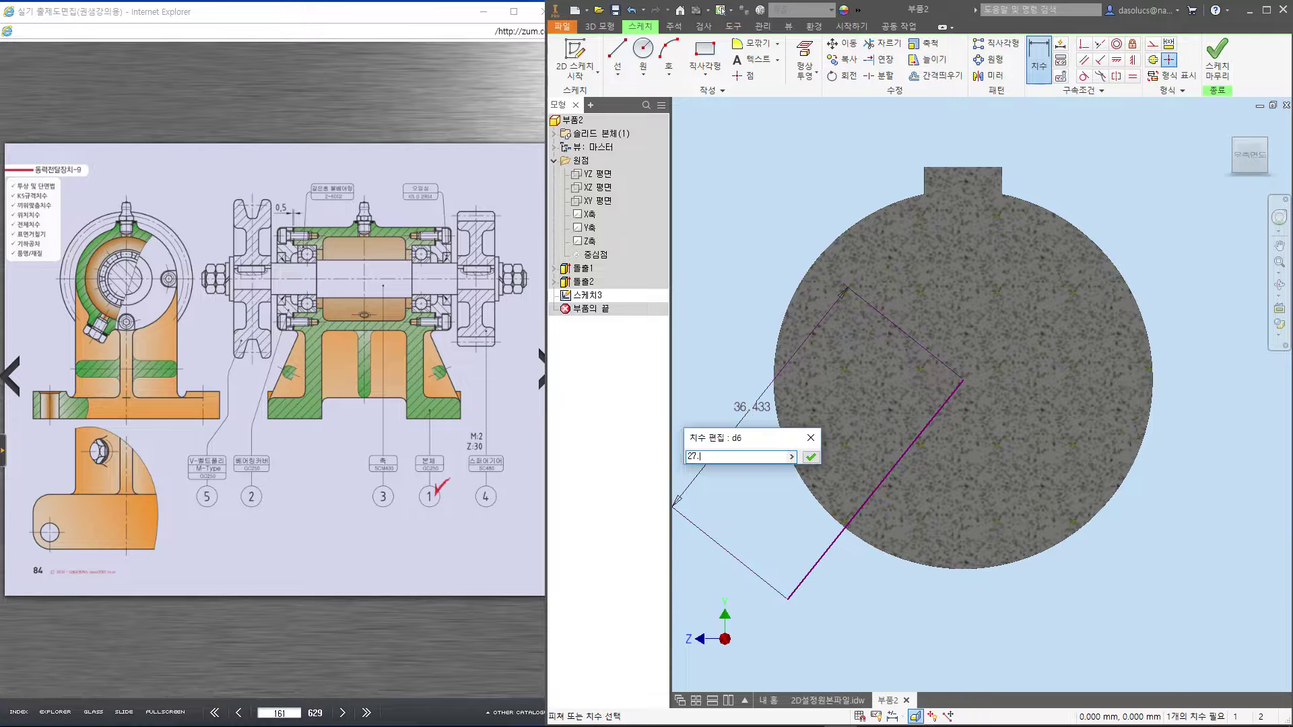
{"action": "type", "text": "5"}
{"action": "key", "text": "Return"}
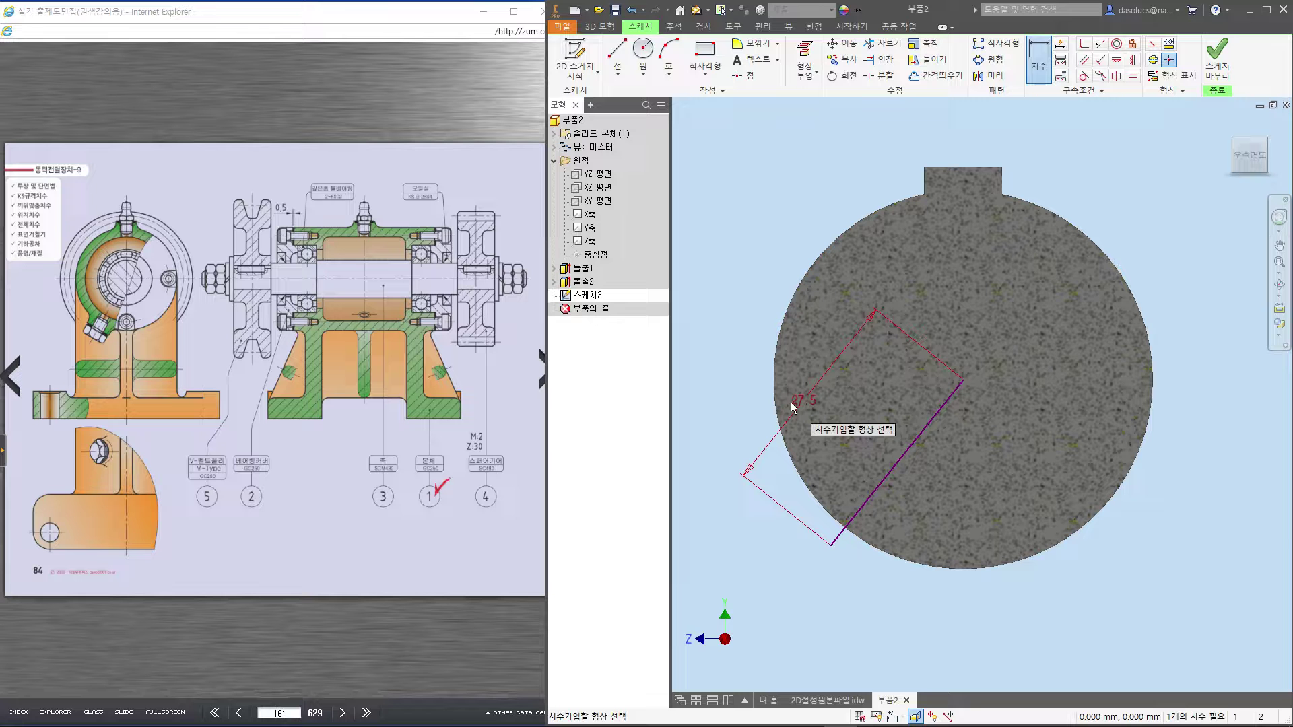
{"action": "key", "text": "Escape"}
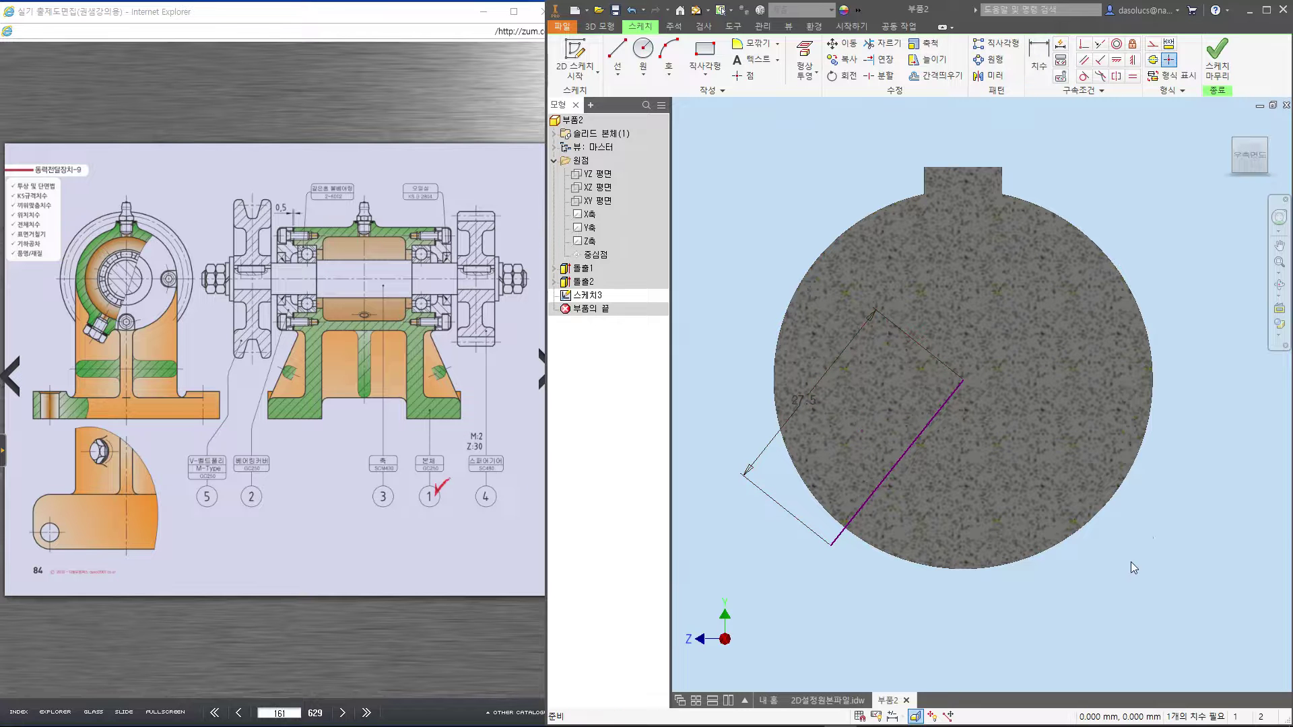
Sketch a second line about 29 mm long from the origin toward the lower right, ending just outside the body's outline
{"action": "key", "text": "l"}
{"action": "left_click", "coordinate": [964, 382]}
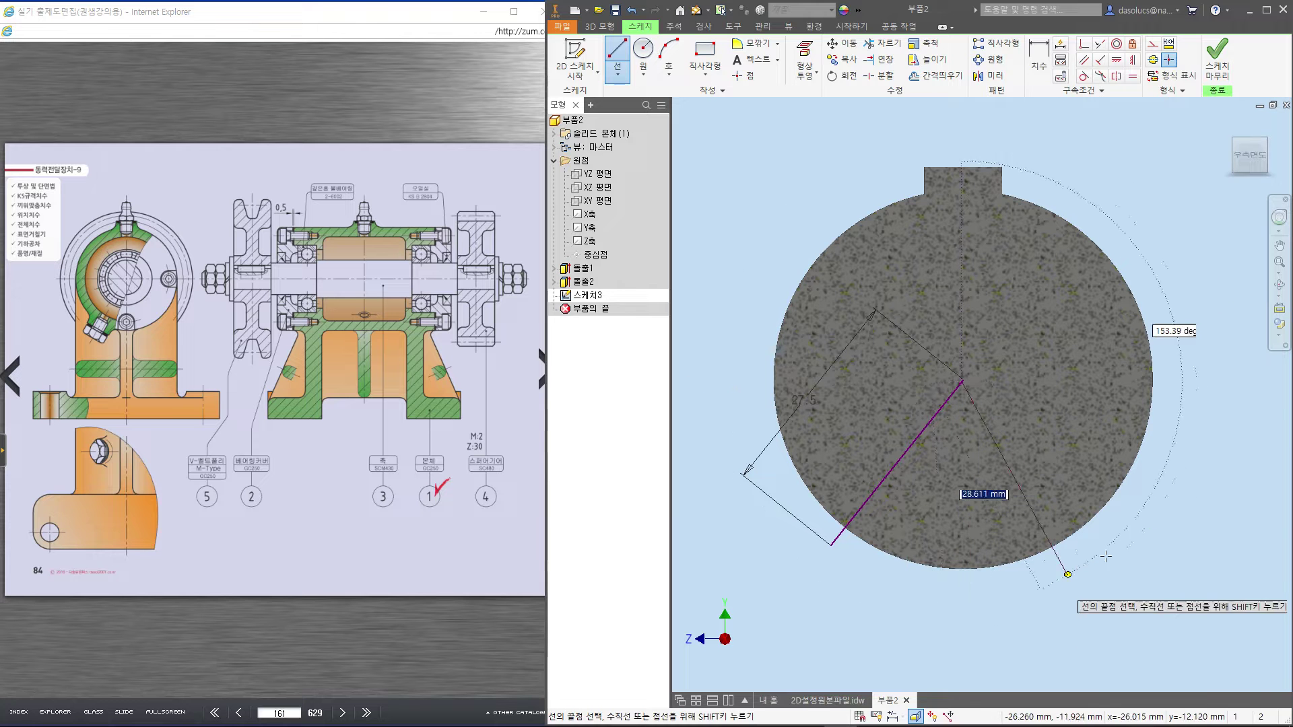
{"action": "left_click", "coordinate": [1063, 578]}
{"action": "key", "text": "Escape"}
Apply a vertical constraint to the second line from the origin
{"action": "left_click", "coordinate": [1133, 59]}
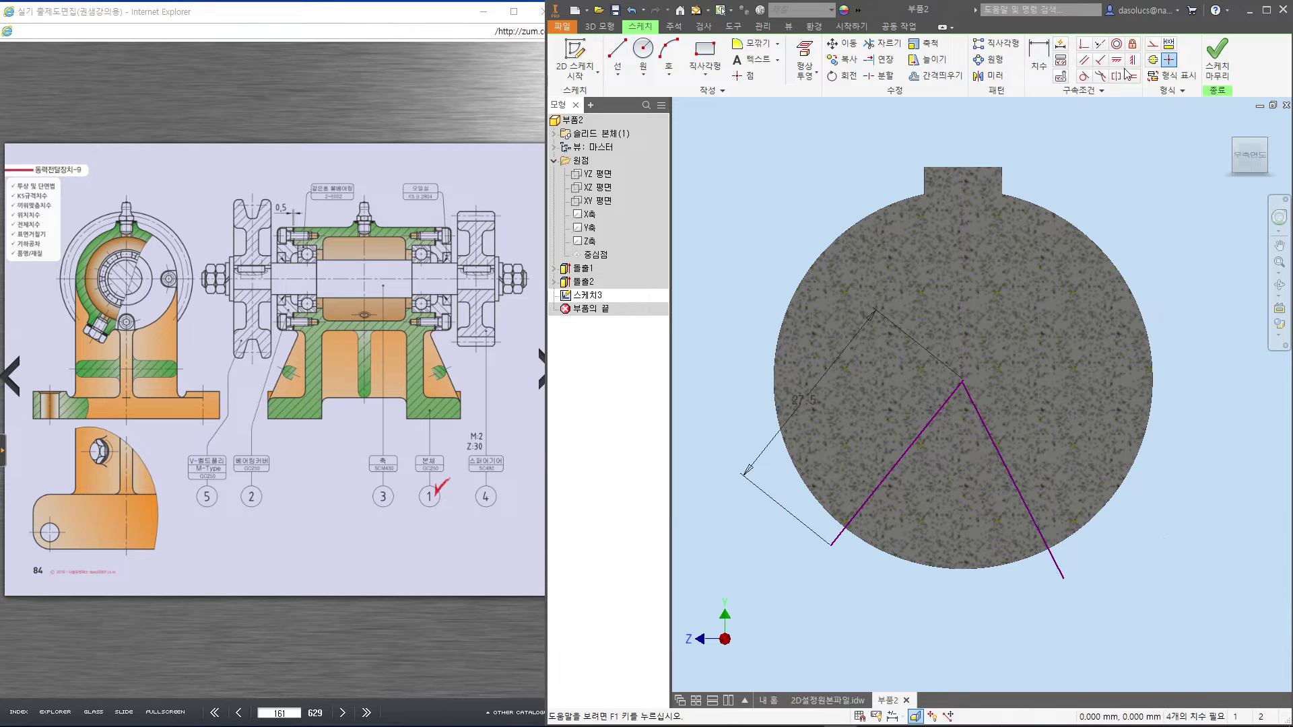
{"action": "left_click", "coordinate": [1001, 465]}
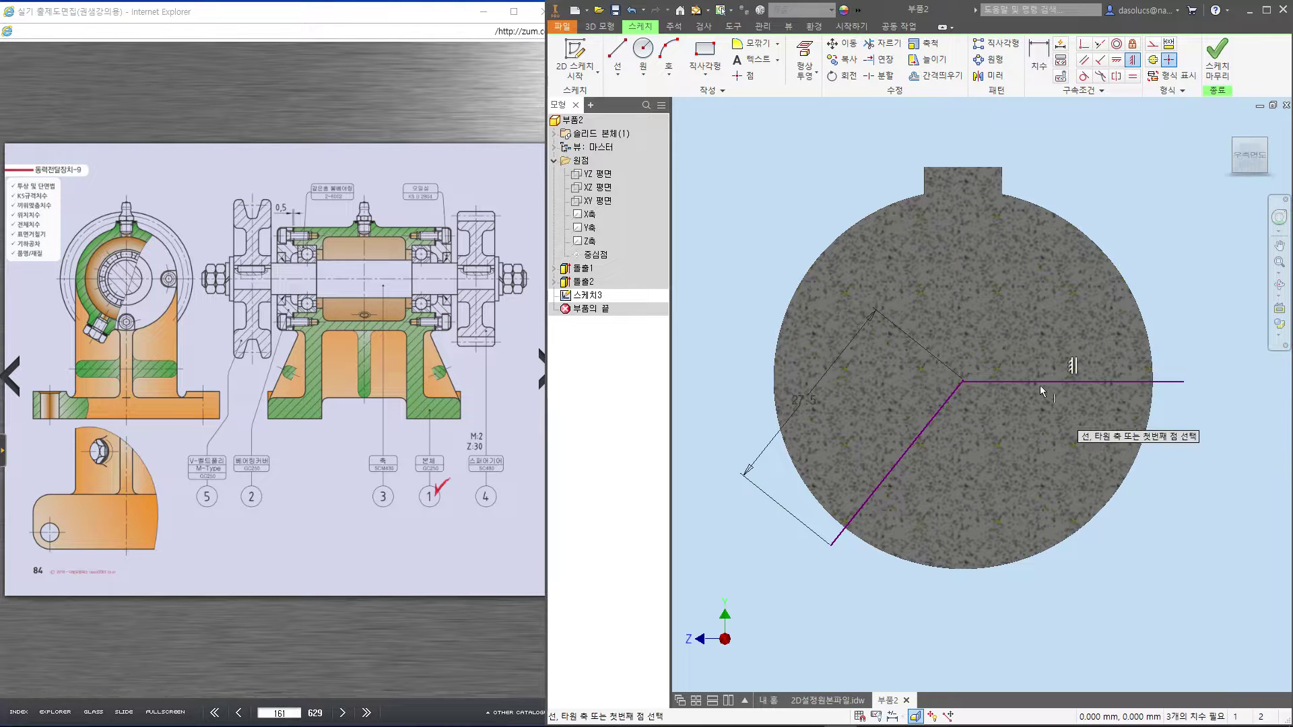
{"action": "key", "text": "Escape"}
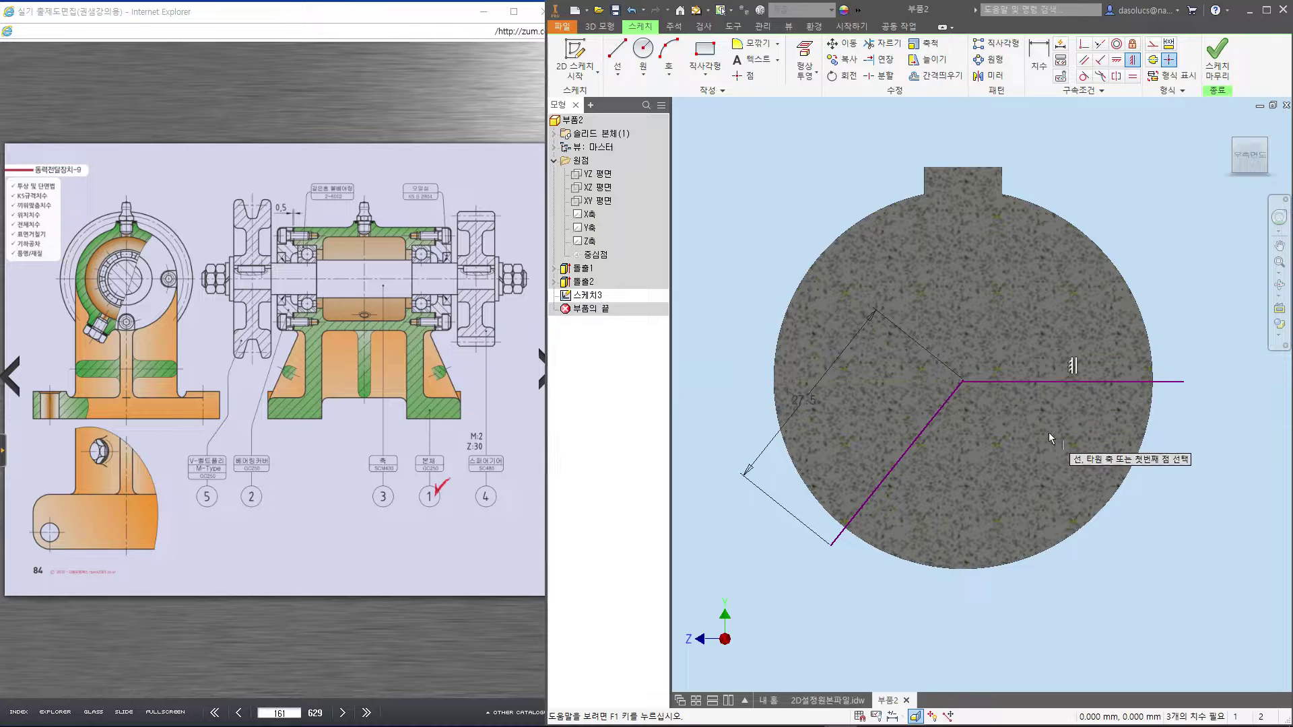
{"action": "key", "text": "Escape"}
Undo the vertical constraint on the second line from the origin and apply a horizontal constraint to it instead
{"action": "left_click", "coordinate": [1116, 60]}
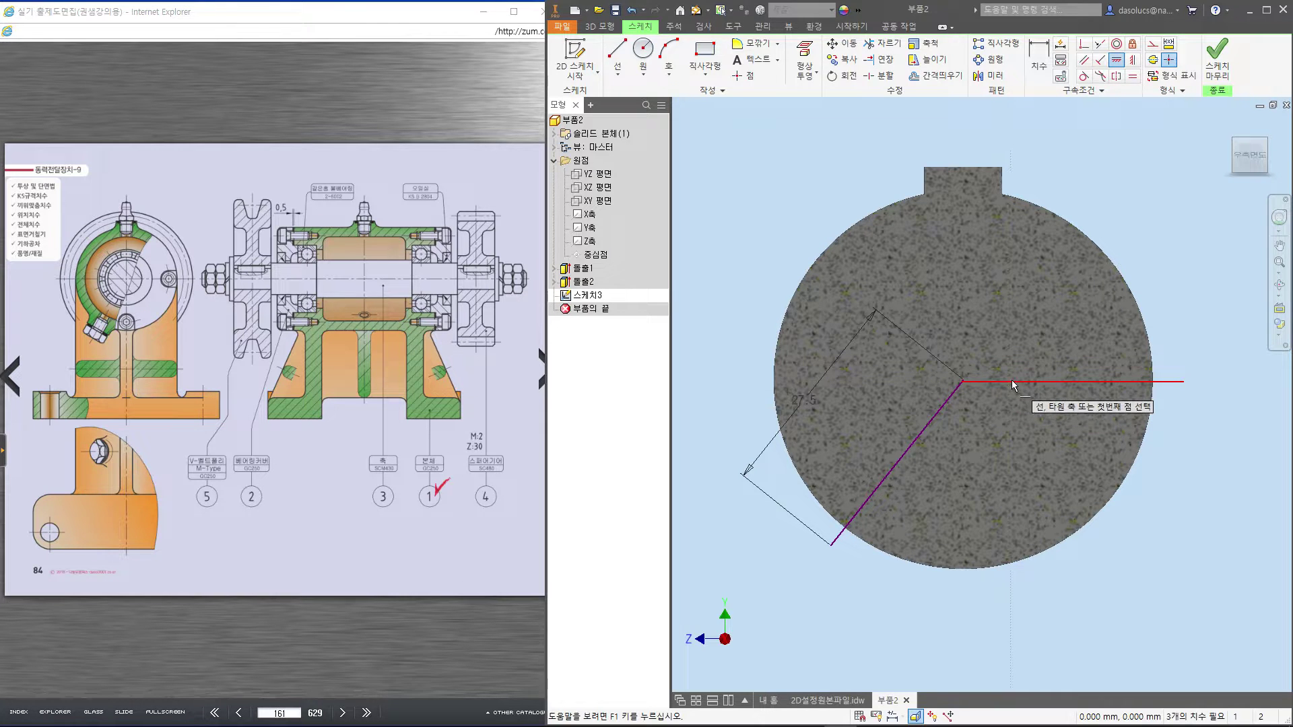
{"action": "left_click", "coordinate": [1045, 386]}
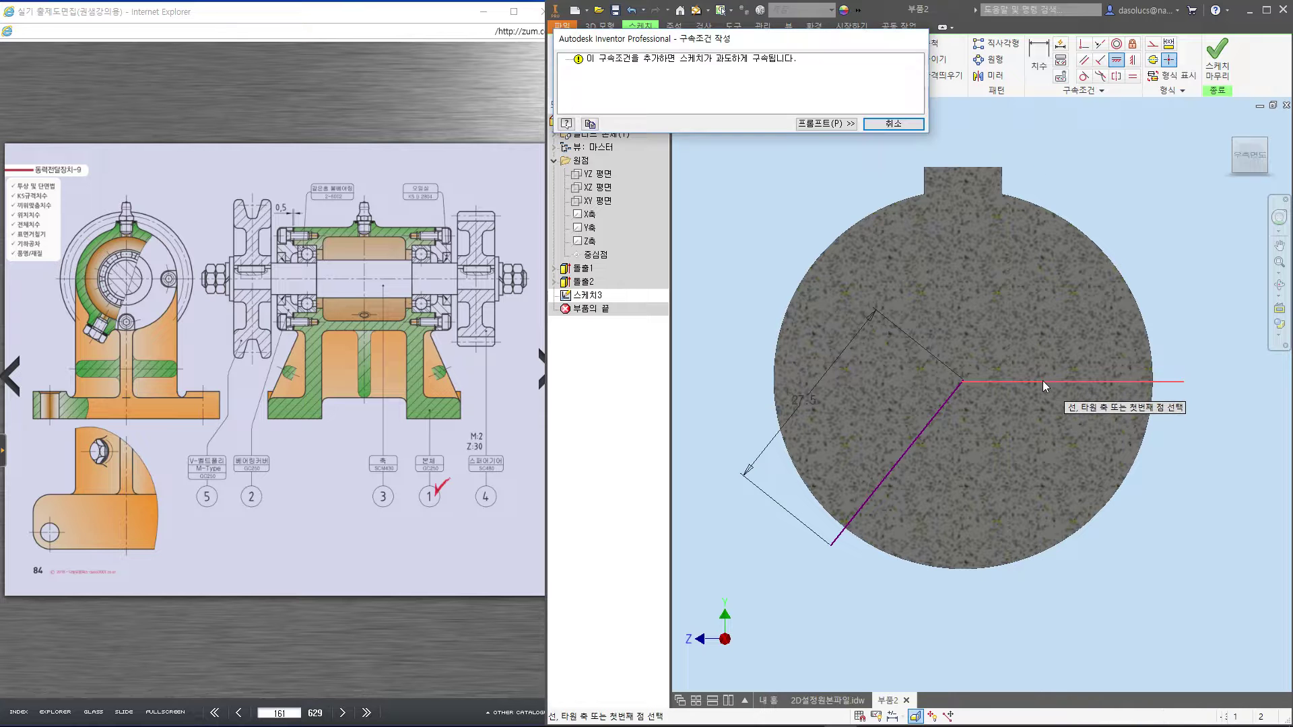
{"action": "key", "text": "Escape"}
{"action": "key", "text": "ctrl+z"}
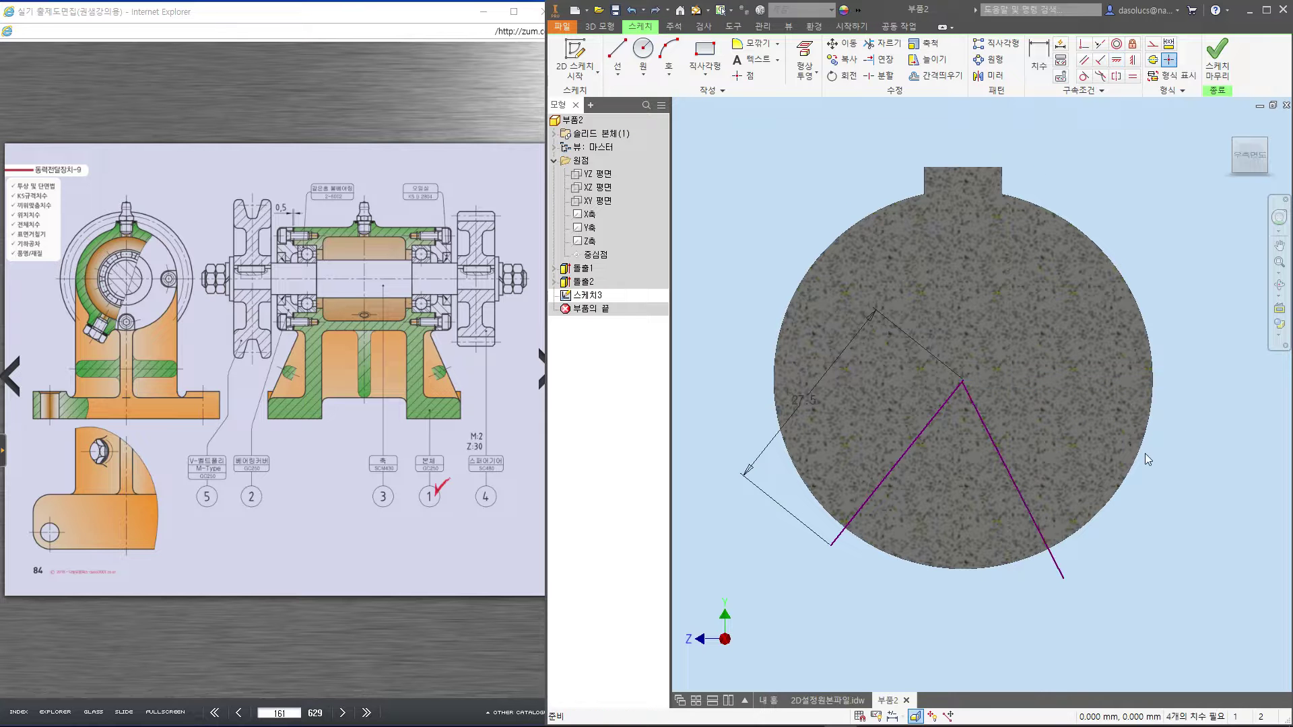
{"action": "left_click", "coordinate": [1116, 60]}
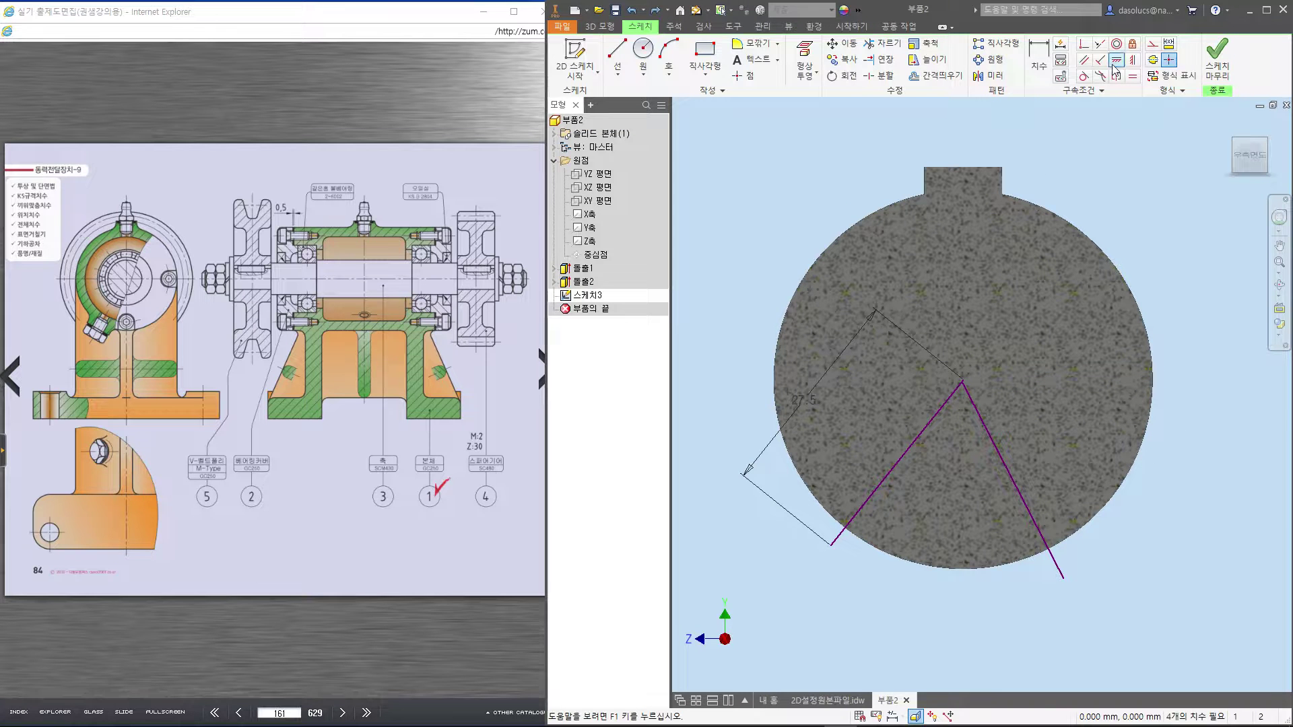
{"action": "left_click", "coordinate": [1000, 457]}
{"action": "scroll", "coordinate": [960, 379], "scroll_direction": "up", "scroll_amount": 4}
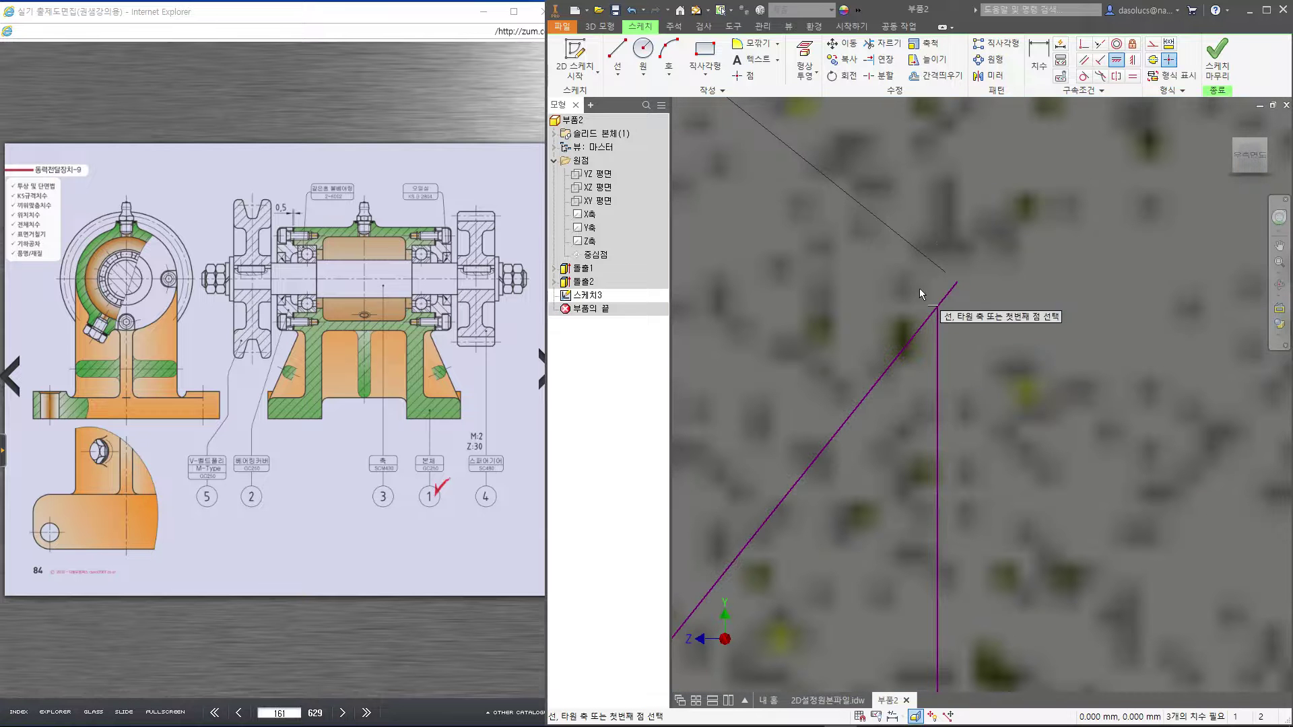
{"action": "key", "text": "Escape"}
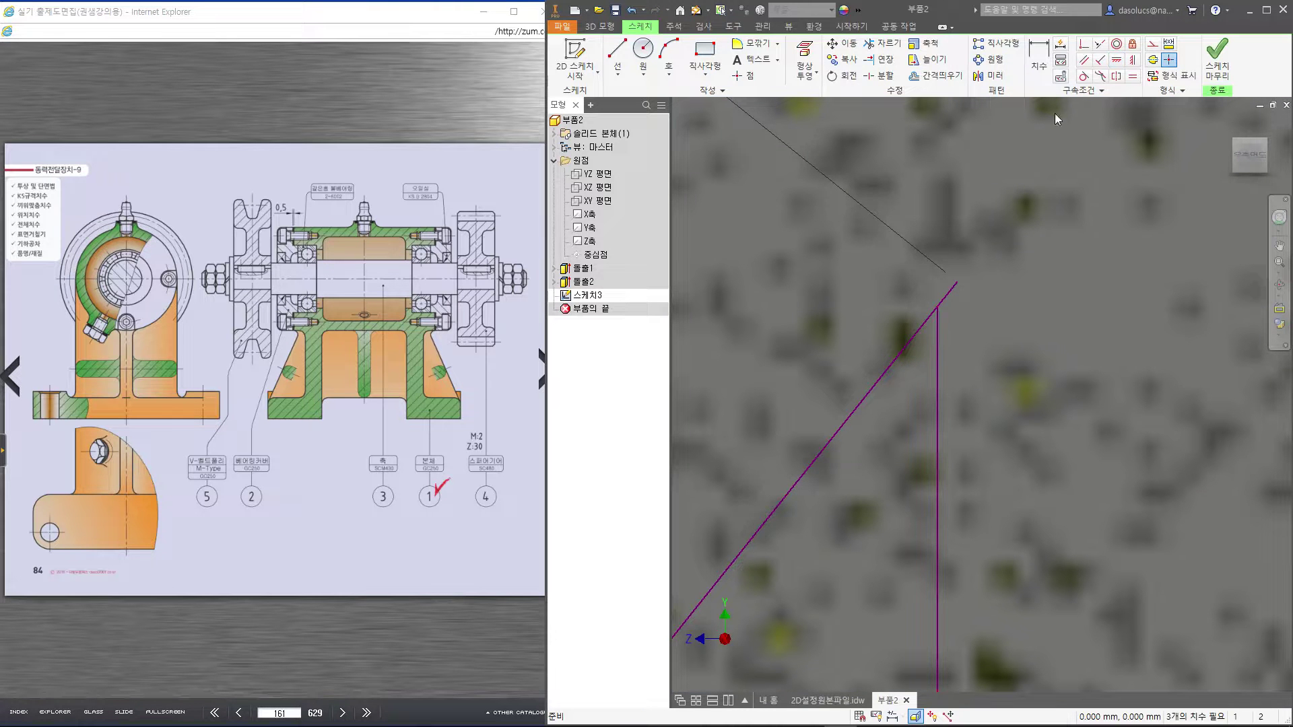
Apply a coincident constraint between the upper endpoints of the slanted line and the upright line
{"action": "left_click", "coordinate": [1084, 45]}
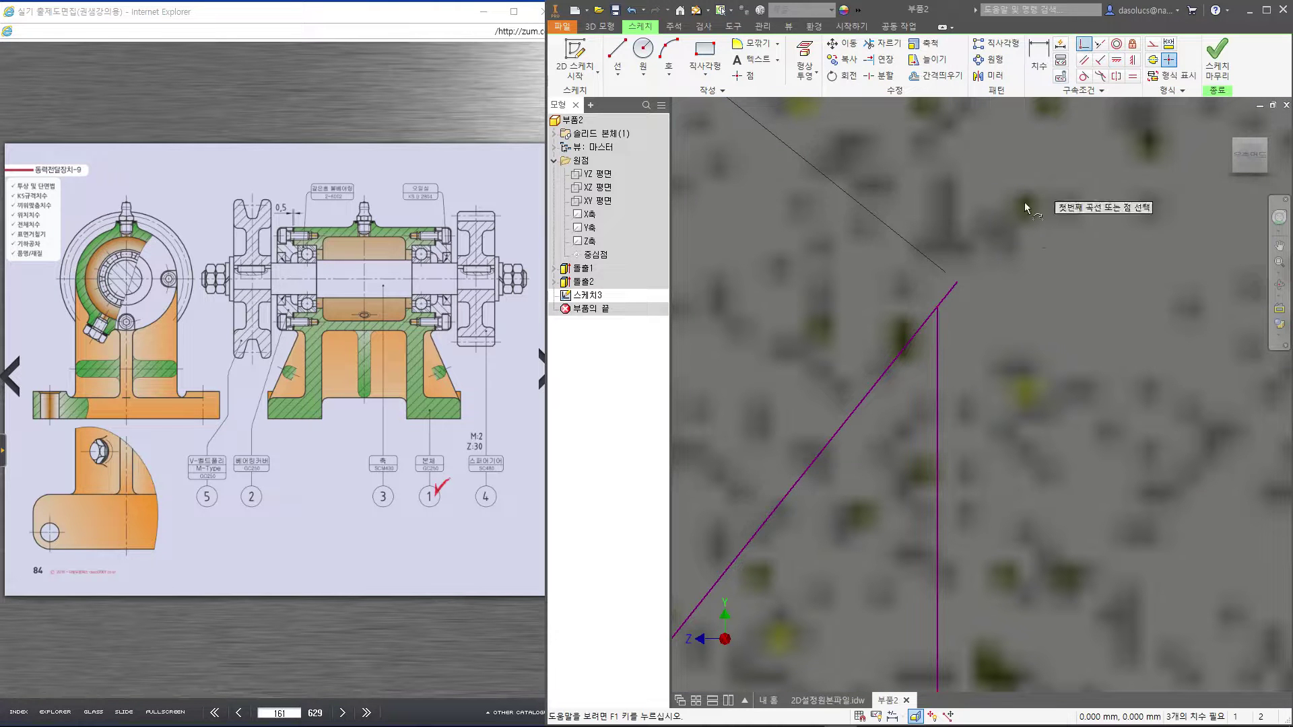
{"action": "left_click", "coordinate": [958, 284]}
{"action": "left_click", "coordinate": [937, 308]}
{"action": "scroll", "coordinate": [971, 364], "scroll_direction": "down", "scroll_amount": 2}
{"action": "scroll", "coordinate": [970, 364], "scroll_direction": "down", "scroll_amount": 2}
{"action": "key", "text": "Escape"}
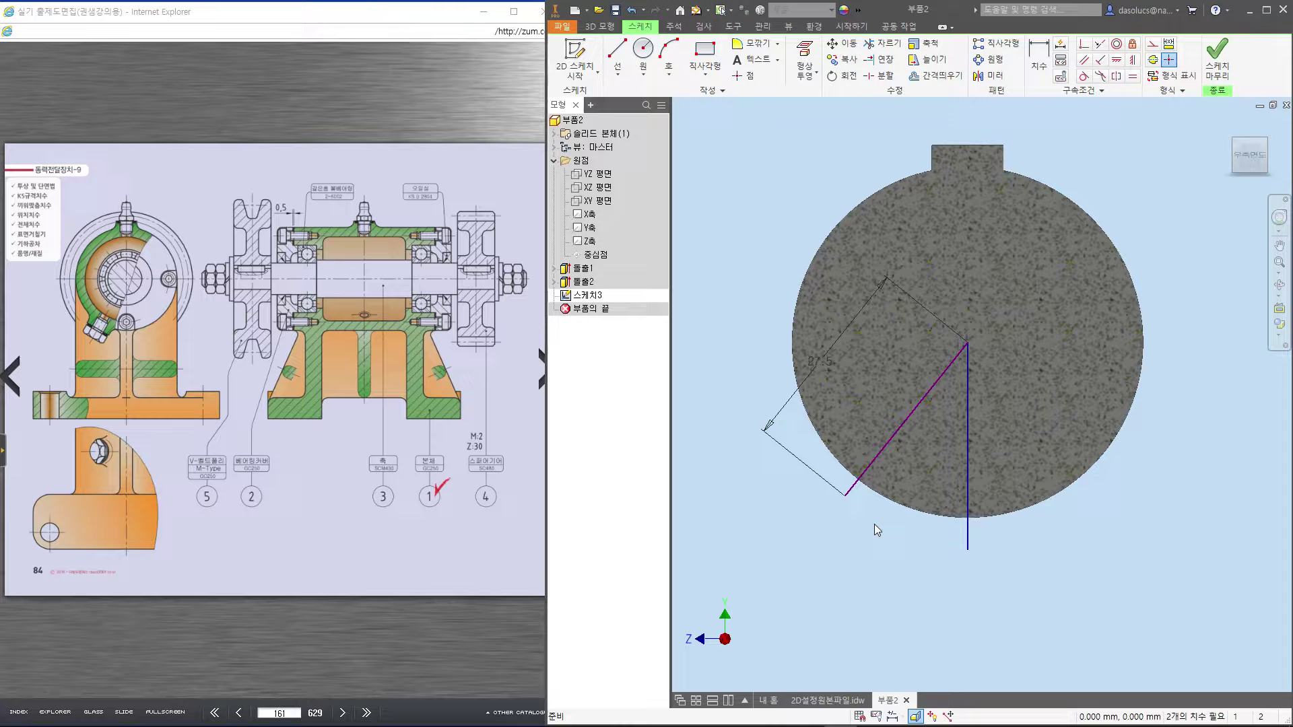
{"action": "mouse_move", "coordinate": [1047, 542]}
{"action": "left_mouse_down"}
{"action": "mouse_move", "coordinate": [941, 569]}
{"action": "mouse_move", "coordinate": [846, 621]}
{"action": "left_mouse_up"}
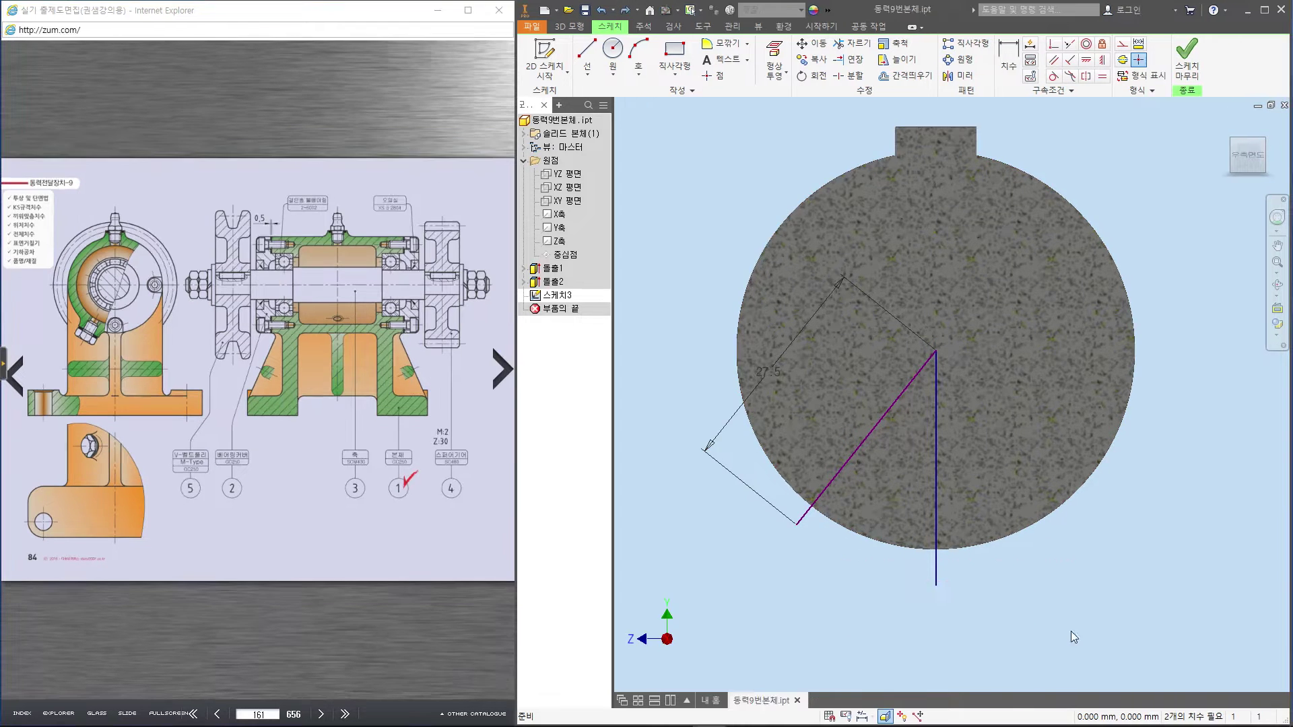
{"action": "mouse_move", "coordinate": [1064, 591]}
{"action": "left_mouse_down"}
{"action": "mouse_move", "coordinate": [909, 629]}
{"action": "mouse_move", "coordinate": [838, 567]}
{"action": "left_mouse_up"}
{"action": "left_click", "coordinate": [1213, 394]}
Dimension the angle between the slanted line and the upright line at 30 degrees
{"action": "key", "text": "d"}
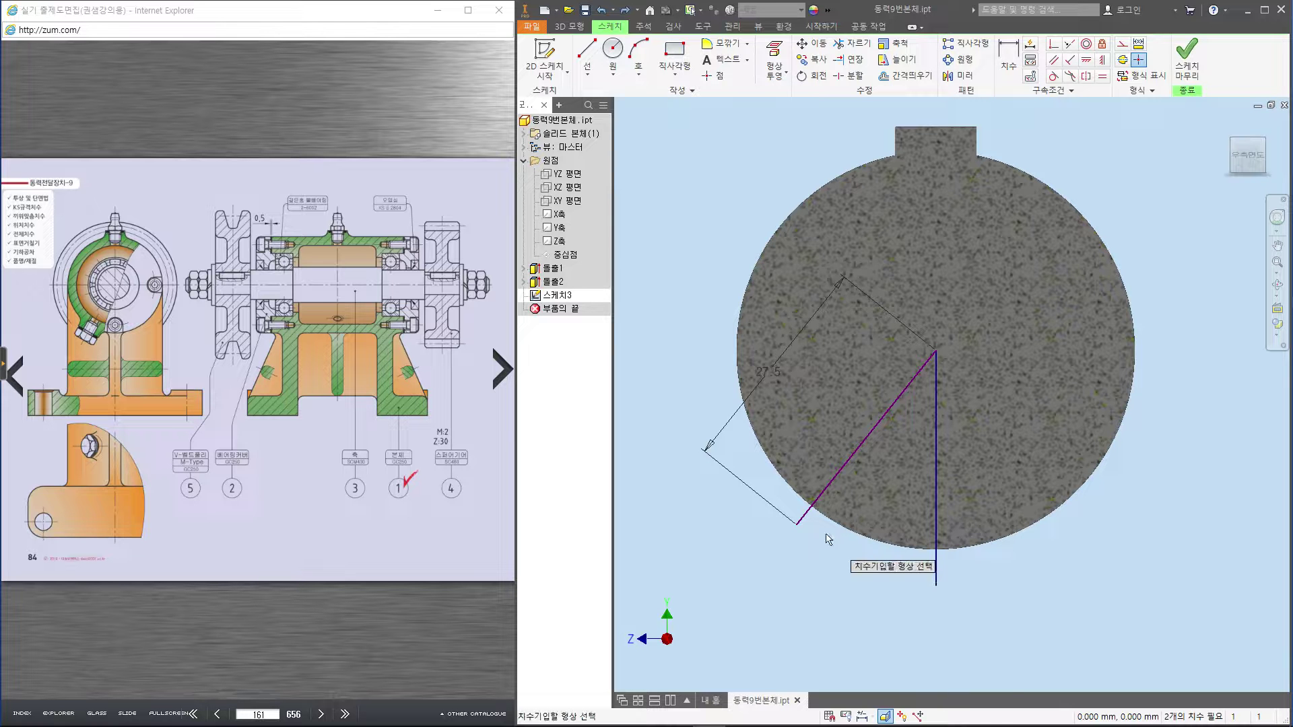
{"action": "left_click", "coordinate": [808, 519]}
{"action": "left_click", "coordinate": [936, 565]}
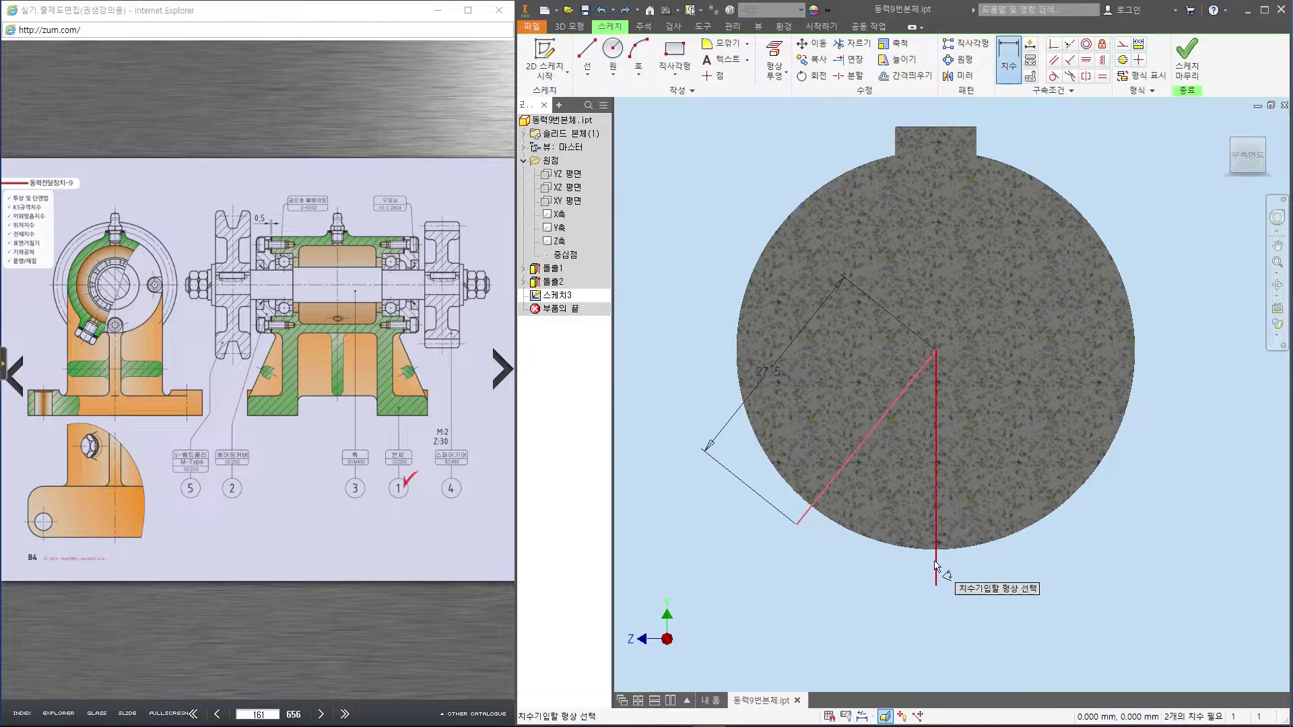
{"action": "left_click", "coordinate": [845, 609]}
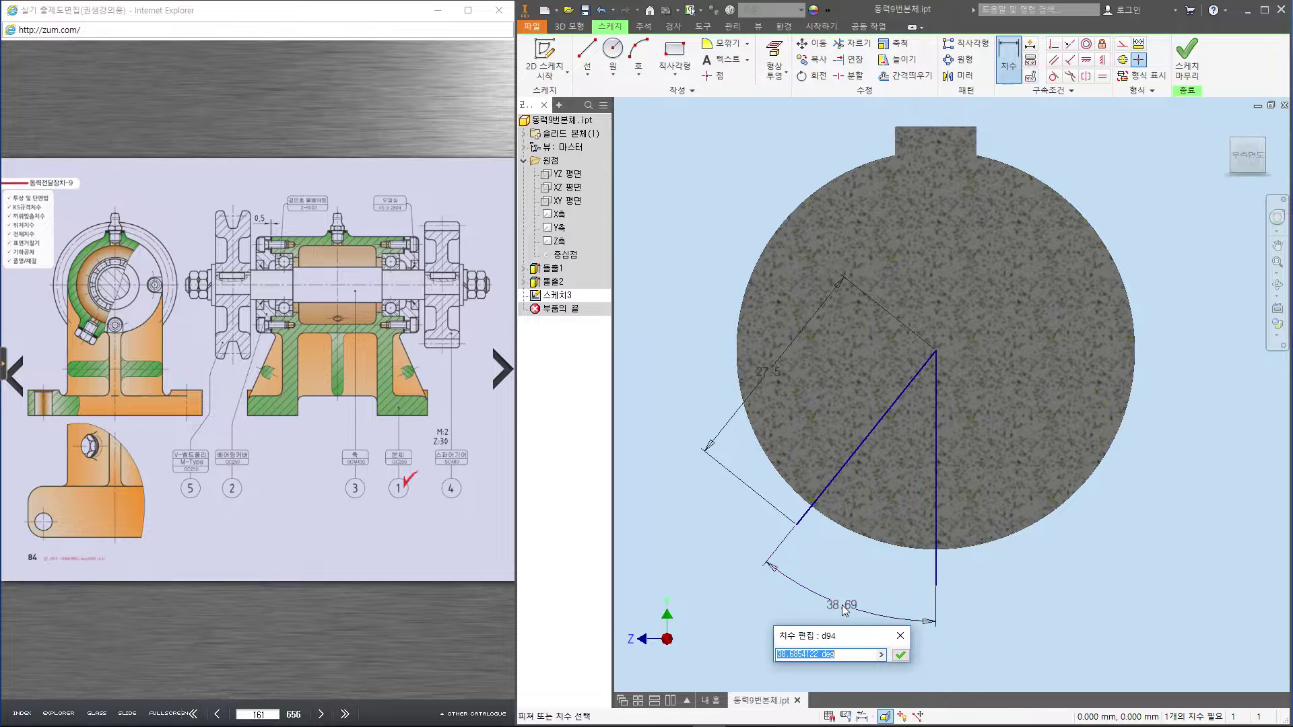
{"action": "key", "text": "Return"}
Examine the angled bolt boss and its inclination from the vertical centreline in the side view of the reference drawing
{"action": "left_click", "coordinate": [281, 431]}
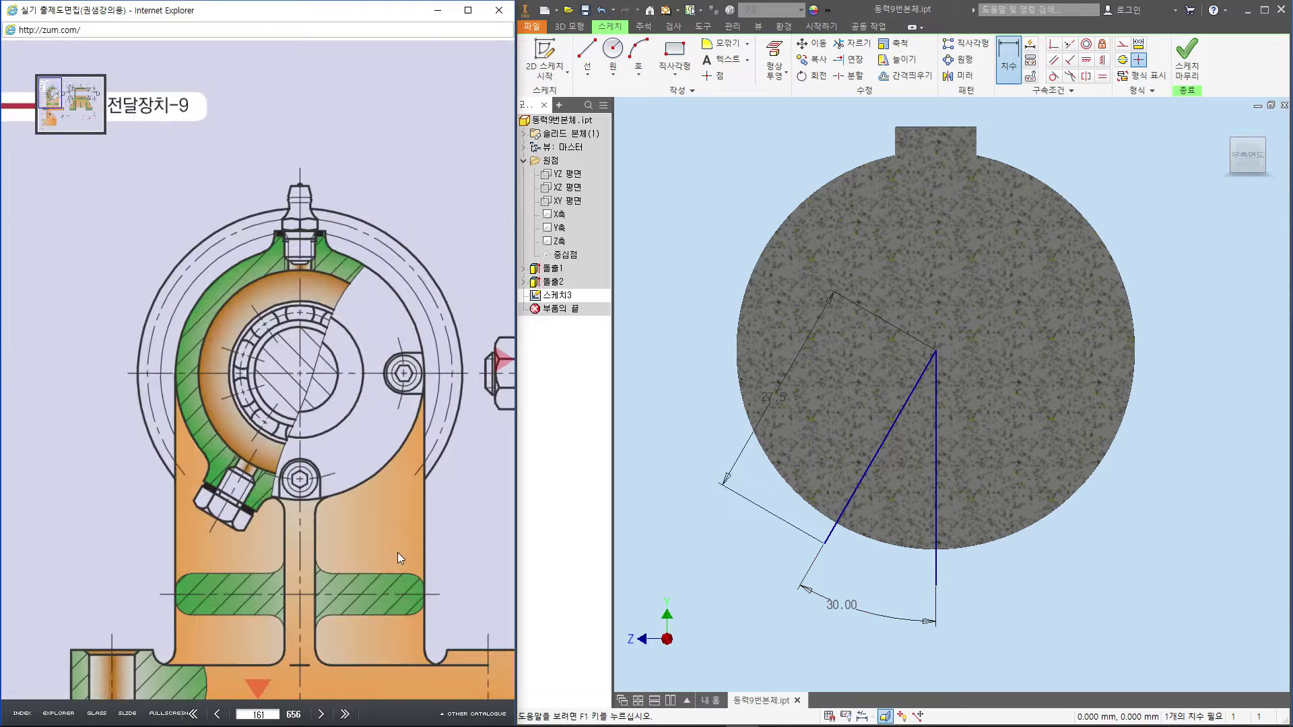
{"action": "mouse_move", "coordinate": [295, 369]}
{"action": "left_mouse_down"}
{"action": "mouse_move", "coordinate": [232, 518]}
{"action": "mouse_move", "coordinate": [293, 572]}
{"action": "left_mouse_up"}
{"action": "left_click_drag", "start_coordinate": [298, 370], "coordinate": [301, 592]}
{"action": "mouse_move", "coordinate": [273, 567]}
{"action": "left_mouse_down"}
{"action": "mouse_move", "coordinate": [352, 505]}
{"action": "mouse_move", "coordinate": [377, 506]}
{"action": "left_mouse_up"}
{"action": "mouse_move", "coordinate": [390, 446]}
{"action": "left_mouse_down"}
{"action": "mouse_move", "coordinate": [405, 495]}
{"action": "mouse_move", "coordinate": [404, 538]}
{"action": "mouse_move", "coordinate": [391, 547]}
{"action": "left_mouse_up"}
{"action": "mouse_move", "coordinate": [414, 527]}
{"action": "left_mouse_down"}
{"action": "mouse_move", "coordinate": [455, 573]}
{"action": "mouse_move", "coordinate": [424, 618]}
{"action": "mouse_move", "coordinate": [450, 468]}
{"action": "left_mouse_up"}
{"action": "left_click_drag", "start_coordinate": [406, 572], "coordinate": [423, 591]}
{"action": "key", "text": "Escape"}
{"action": "left_click", "coordinate": [411, 532]}
{"action": "mouse_move", "coordinate": [237, 215]}
{"action": "left_mouse_down"}
{"action": "mouse_move", "coordinate": [259, 246]}
{"action": "mouse_move", "coordinate": [284, 251]}
{"action": "mouse_move", "coordinate": [333, 225]}
{"action": "mouse_move", "coordinate": [287, 166]}
{"action": "mouse_move", "coordinate": [375, 217]}
{"action": "mouse_move", "coordinate": [444, 150]}
{"action": "mouse_move", "coordinate": [475, 216]}
{"action": "mouse_move", "coordinate": [518, 192]}
{"action": "mouse_move", "coordinate": [547, 221]}
{"action": "mouse_move", "coordinate": [431, 307]}
{"action": "mouse_move", "coordinate": [535, 303]}
{"action": "mouse_move", "coordinate": [571, 196]}
{"action": "mouse_move", "coordinate": [586, 277]}
{"action": "mouse_move", "coordinate": [707, 198]}
{"action": "mouse_move", "coordinate": [737, 215]}
{"action": "mouse_move", "coordinate": [802, 175]}
{"action": "mouse_move", "coordinate": [818, 185]}
{"action": "left_mouse_up"}
{"action": "left_click_drag", "start_coordinate": [830, 229], "coordinate": [875, 219]}
{"action": "mouse_move", "coordinate": [855, 269]}
{"action": "left_mouse_down"}
{"action": "mouse_move", "coordinate": [835, 115]}
{"action": "mouse_move", "coordinate": [882, 242]}
{"action": "left_mouse_up"}
{"action": "left_click_drag", "start_coordinate": [741, 86], "coordinate": [781, 107]}
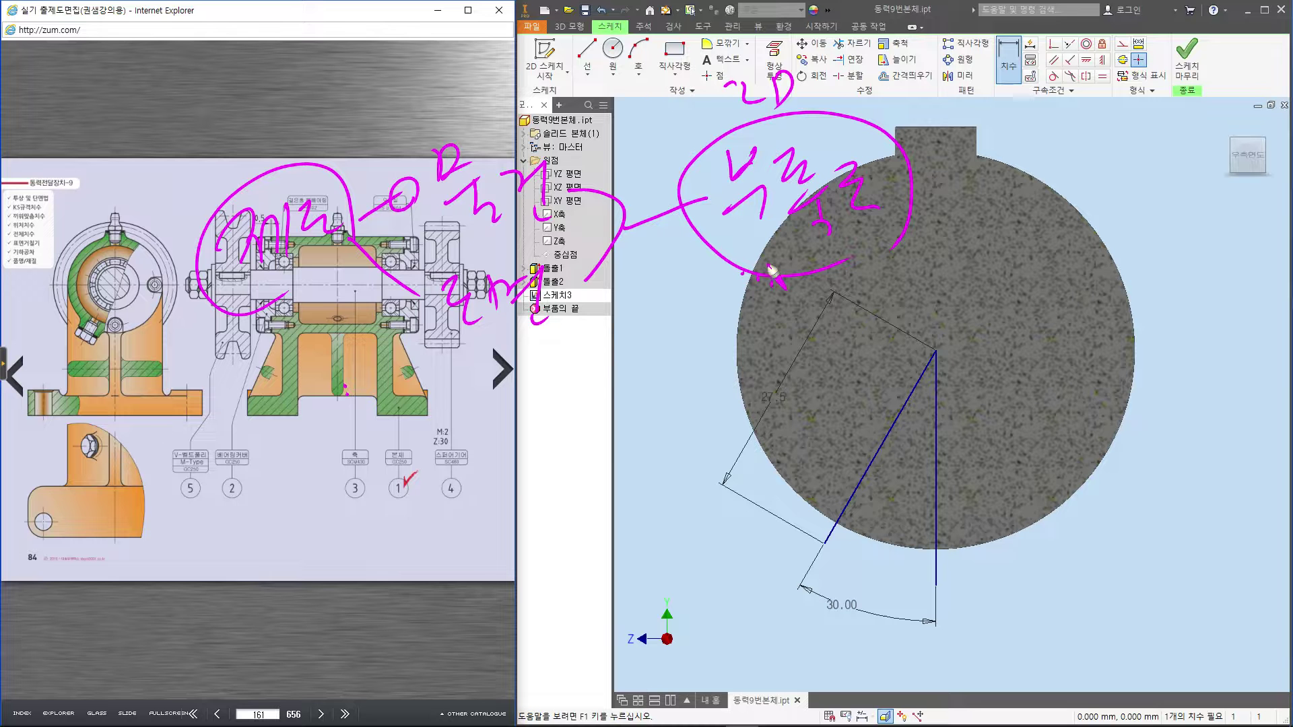
{"action": "mouse_move", "coordinate": [710, 311]}
{"action": "left_mouse_down"}
{"action": "mouse_move", "coordinate": [712, 371]}
{"action": "mouse_move", "coordinate": [795, 341]}
{"action": "left_mouse_up"}
{"action": "left_click_drag", "start_coordinate": [796, 309], "coordinate": [792, 340]}
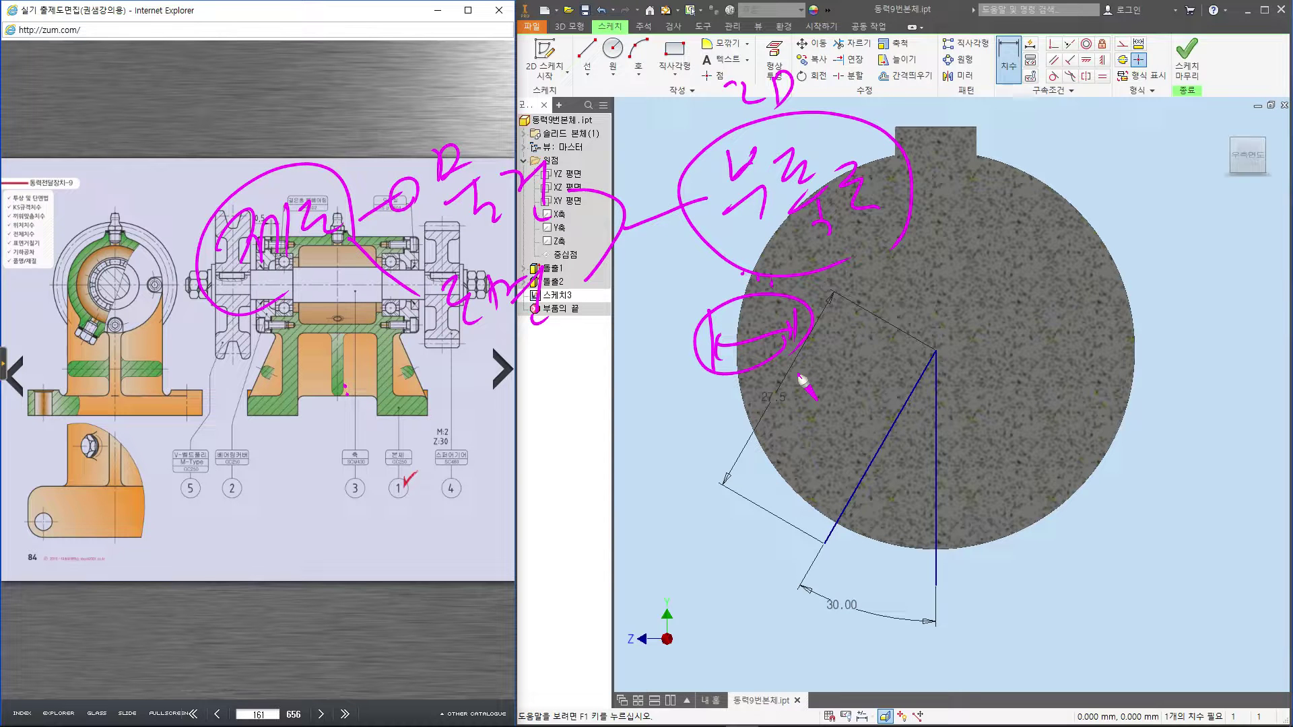
{"action": "mouse_move", "coordinate": [303, 322]}
{"action": "left_mouse_down"}
{"action": "mouse_move", "coordinate": [243, 177]}
{"action": "mouse_move", "coordinate": [326, 276]}
{"action": "left_mouse_up"}
{"action": "key", "text": "Escape"}
{"action": "left_click", "coordinate": [334, 292]}
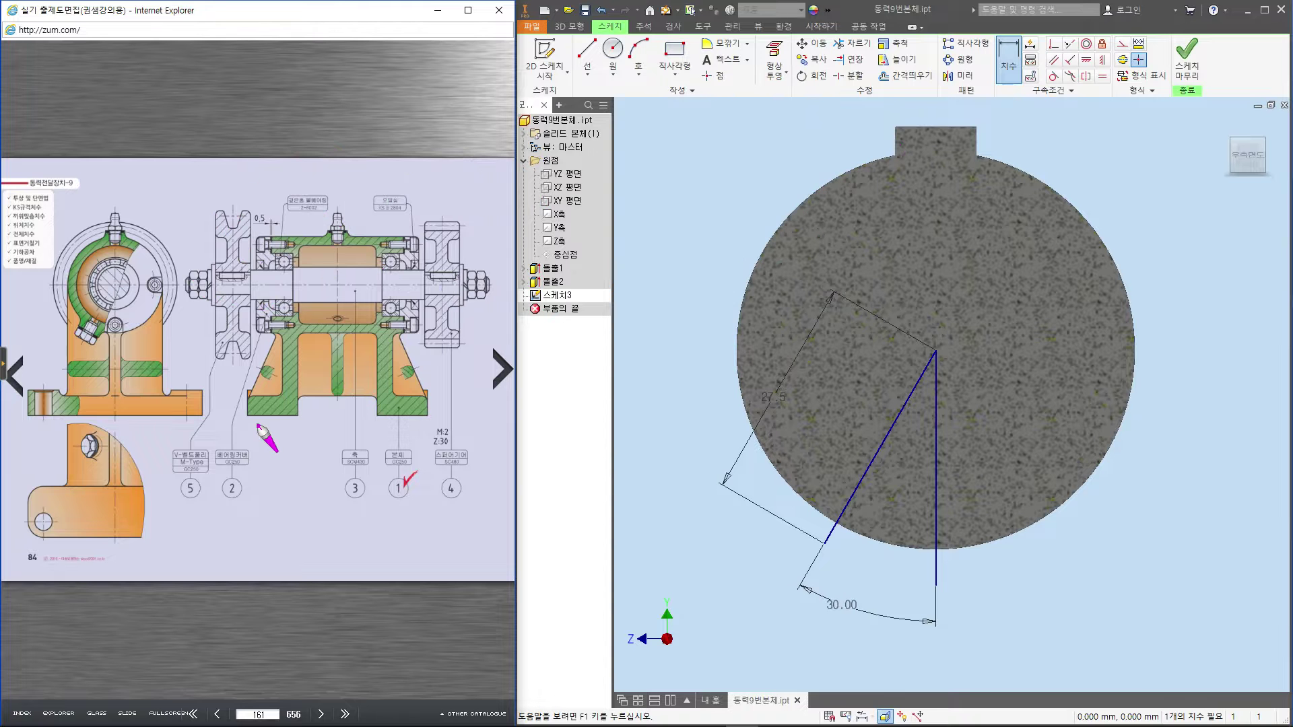
{"action": "mouse_move", "coordinate": [230, 160]}
{"action": "left_mouse_down"}
{"action": "mouse_move", "coordinate": [283, 160]}
{"action": "mouse_move", "coordinate": [311, 101]}
{"action": "mouse_move", "coordinate": [355, 142]}
{"action": "mouse_move", "coordinate": [356, 68]}
{"action": "mouse_move", "coordinate": [357, 141]}
{"action": "left_mouse_up"}
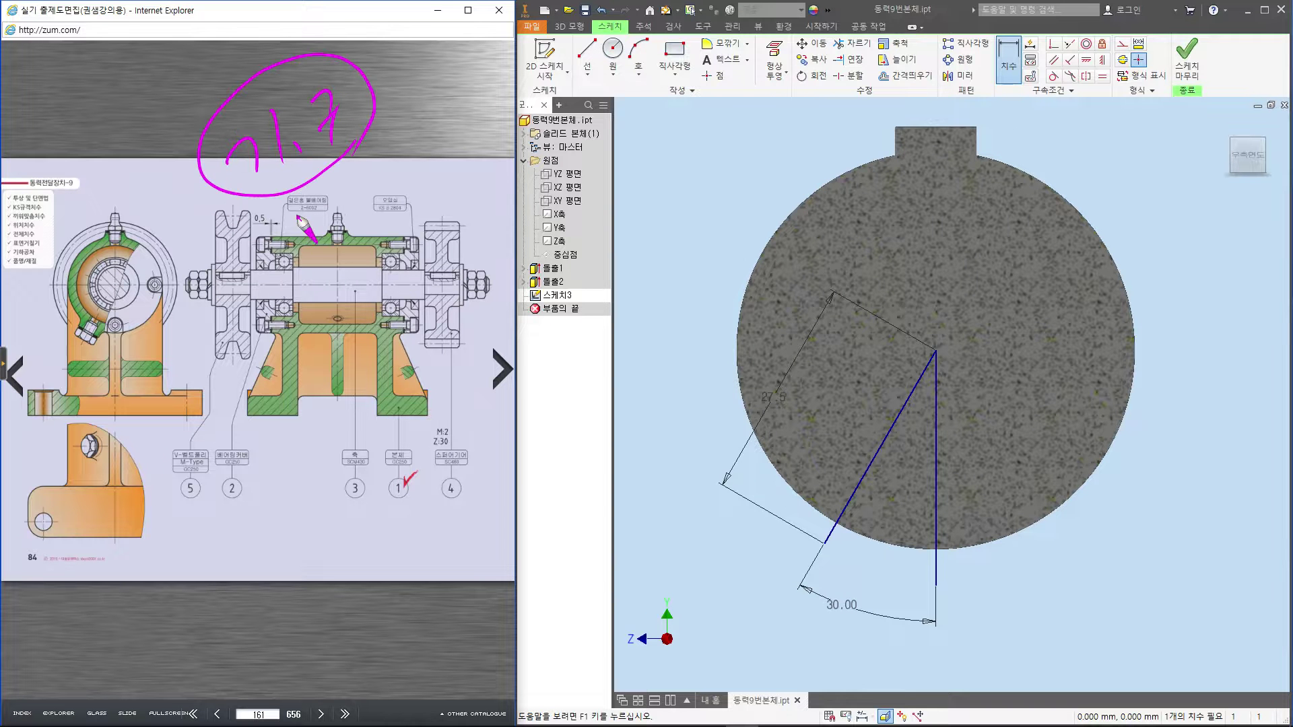
{"action": "mouse_move", "coordinate": [309, 243]}
{"action": "left_mouse_down"}
{"action": "mouse_move", "coordinate": [290, 263]}
{"action": "mouse_move", "coordinate": [340, 222]}
{"action": "mouse_move", "coordinate": [345, 267]}
{"action": "left_mouse_up"}
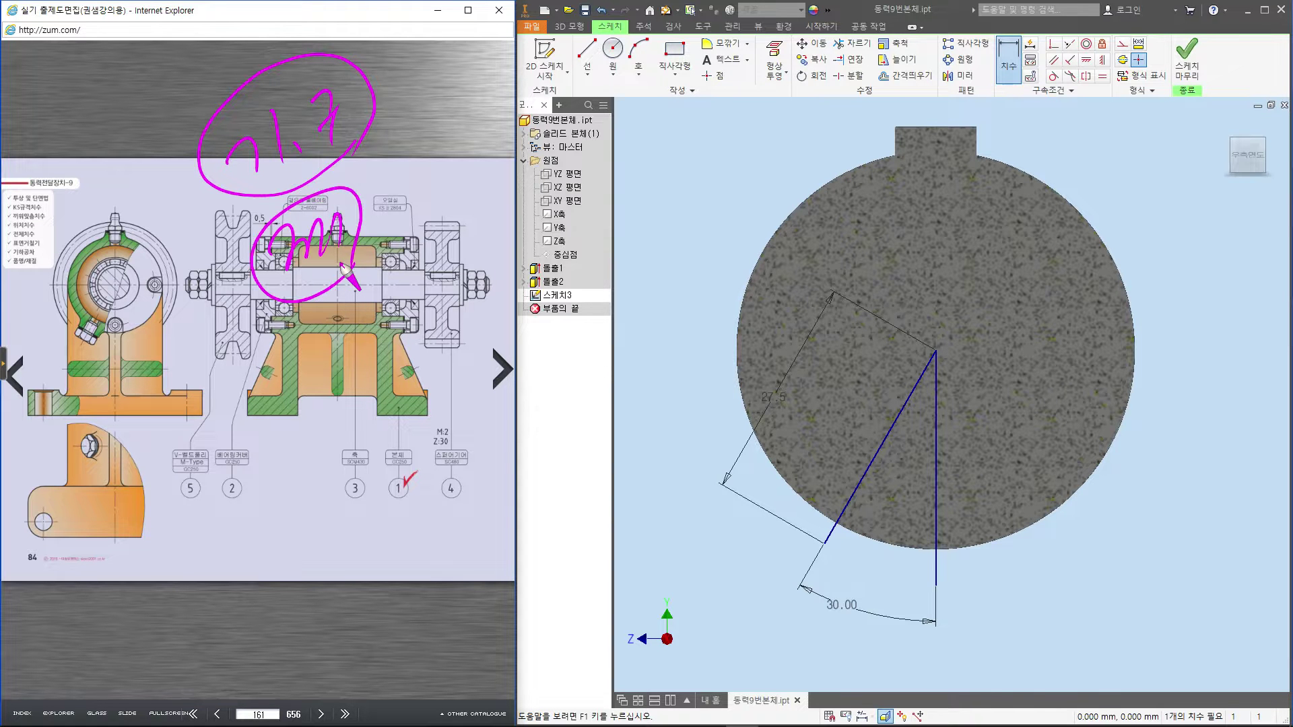
{"action": "key", "text": "Escape"}
{"action": "key", "text": "ctrl+alt+g"}
{"action": "left_click_drag", "start_coordinate": [248, 595], "coordinate": [0, 501]}
{"action": "left_click_drag", "start_coordinate": [468, 214], "coordinate": [416, 539]}
{"action": "left_click_drag", "start_coordinate": [249, 416], "coordinate": [257, 490]}
{"action": "left_click_drag", "start_coordinate": [426, 463], "coordinate": [445, 447]}
{"action": "left_click_drag", "start_coordinate": [275, 449], "coordinate": [251, 488]}
{"action": "left_click_drag", "start_coordinate": [339, 428], "coordinate": [336, 450]}
{"action": "left_click_drag", "start_coordinate": [354, 429], "coordinate": [379, 421]}
{"action": "left_click_drag", "start_coordinate": [330, 470], "coordinate": [329, 487]}
{"action": "left_click_drag", "start_coordinate": [347, 471], "coordinate": [349, 470]}
{"action": "mouse_move", "coordinate": [371, 472]}
{"action": "left_mouse_down"}
{"action": "mouse_move", "coordinate": [395, 481]}
{"action": "mouse_move", "coordinate": [431, 459]}
{"action": "mouse_move", "coordinate": [421, 471]}
{"action": "left_mouse_up"}
{"action": "left_click_drag", "start_coordinate": [427, 431], "coordinate": [426, 475]}
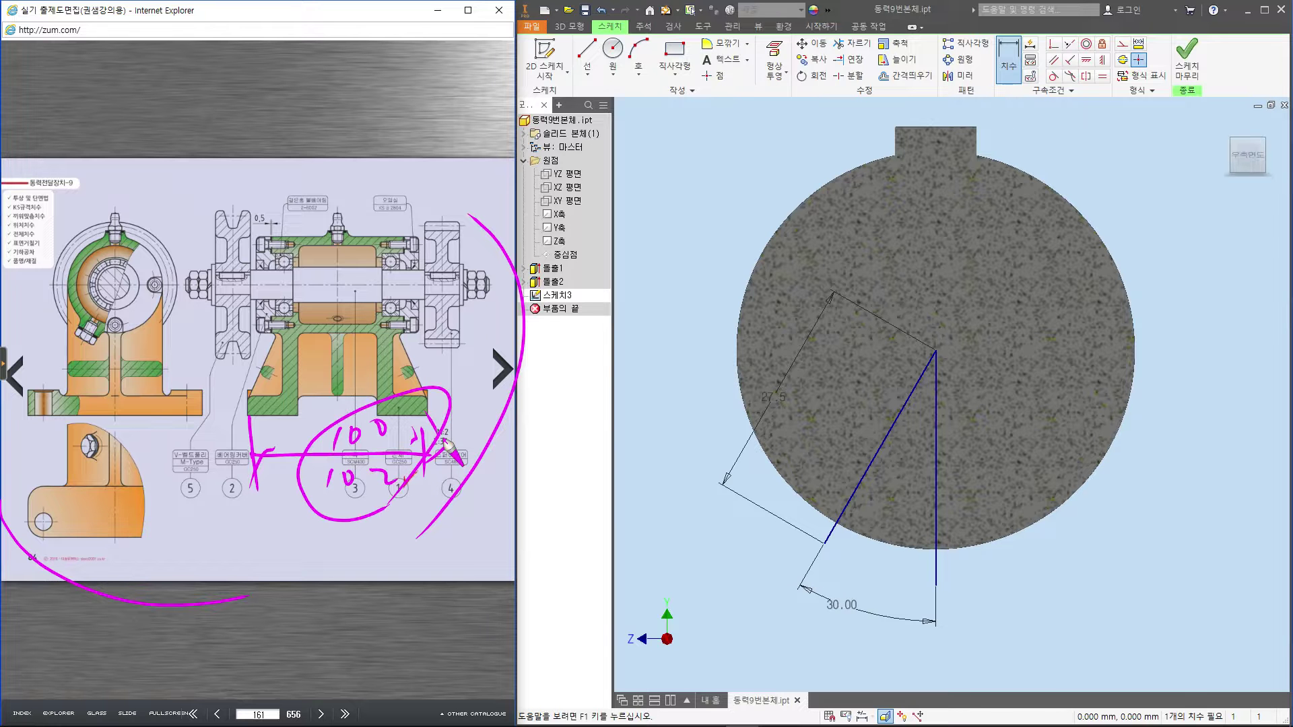
{"action": "key", "text": "e"}
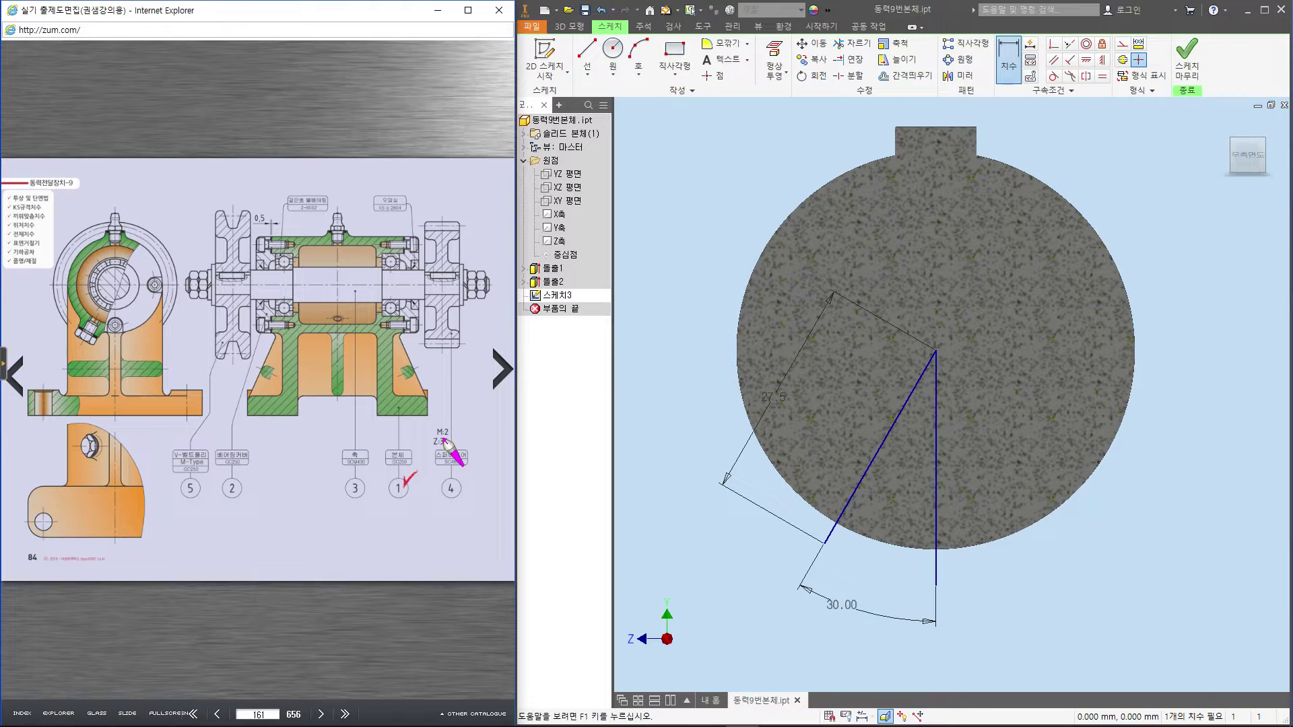
{"action": "left_click_drag", "start_coordinate": [317, 238], "coordinate": [318, 259]}
{"action": "mouse_move", "coordinate": [431, 275]}
{"action": "left_mouse_down"}
{"action": "mouse_move", "coordinate": [427, 215]}
{"action": "mouse_move", "coordinate": [423, 259]}
{"action": "left_mouse_up"}
{"action": "mouse_move", "coordinate": [302, 210]}
{"action": "left_mouse_down"}
{"action": "mouse_move", "coordinate": [308, 226]}
{"action": "mouse_move", "coordinate": [419, 143]}
{"action": "mouse_move", "coordinate": [469, 135]}
{"action": "left_mouse_up"}
{"action": "left_click_drag", "start_coordinate": [482, 108], "coordinate": [490, 150]}
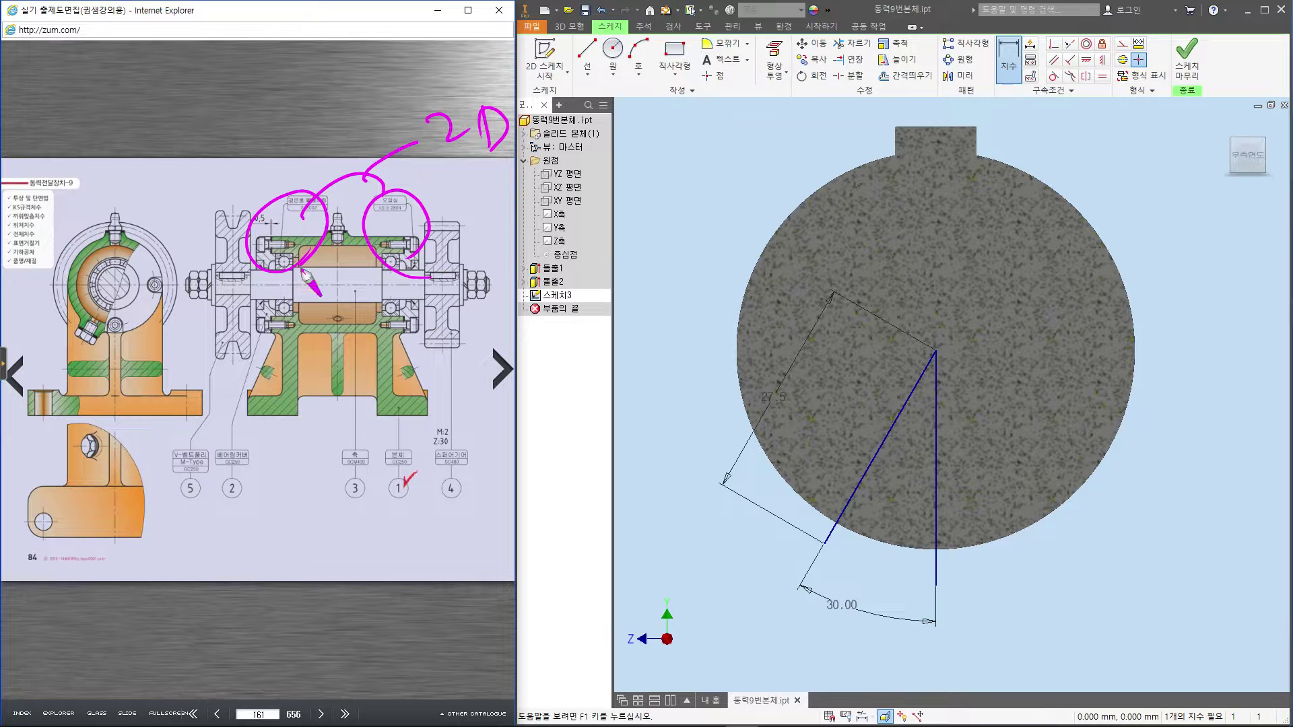
{"action": "left_click_drag", "start_coordinate": [283, 259], "coordinate": [227, 253]}
{"action": "mouse_move", "coordinate": [230, 254]}
{"action": "left_mouse_down"}
{"action": "mouse_move", "coordinate": [224, 297]}
{"action": "mouse_move", "coordinate": [272, 315]}
{"action": "left_mouse_up"}
{"action": "left_click_drag", "start_coordinate": [214, 306], "coordinate": [202, 233]}
{"action": "mouse_move", "coordinate": [214, 186]}
{"action": "left_mouse_down"}
{"action": "mouse_move", "coordinate": [219, 216]}
{"action": "mouse_move", "coordinate": [248, 179]}
{"action": "mouse_move", "coordinate": [237, 161]}
{"action": "mouse_move", "coordinate": [301, 160]}
{"action": "mouse_move", "coordinate": [392, 119]}
{"action": "left_mouse_up"}
{"action": "mouse_move", "coordinate": [396, 103]}
{"action": "left_mouse_down"}
{"action": "mouse_move", "coordinate": [413, 124]}
{"action": "mouse_move", "coordinate": [363, 135]}
{"action": "left_mouse_up"}
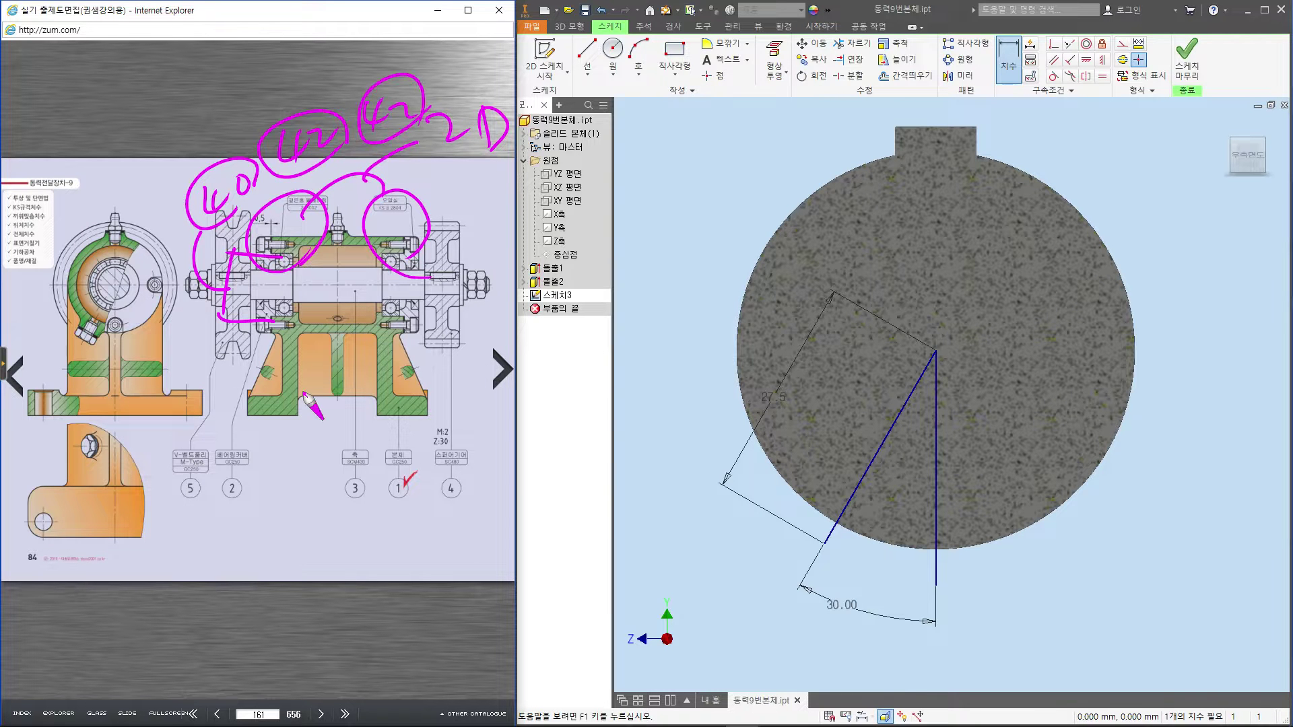
{"action": "left_click", "coordinate": [290, 229]}
{"action": "left_click_drag", "start_coordinate": [397, 75], "coordinate": [400, 127]}
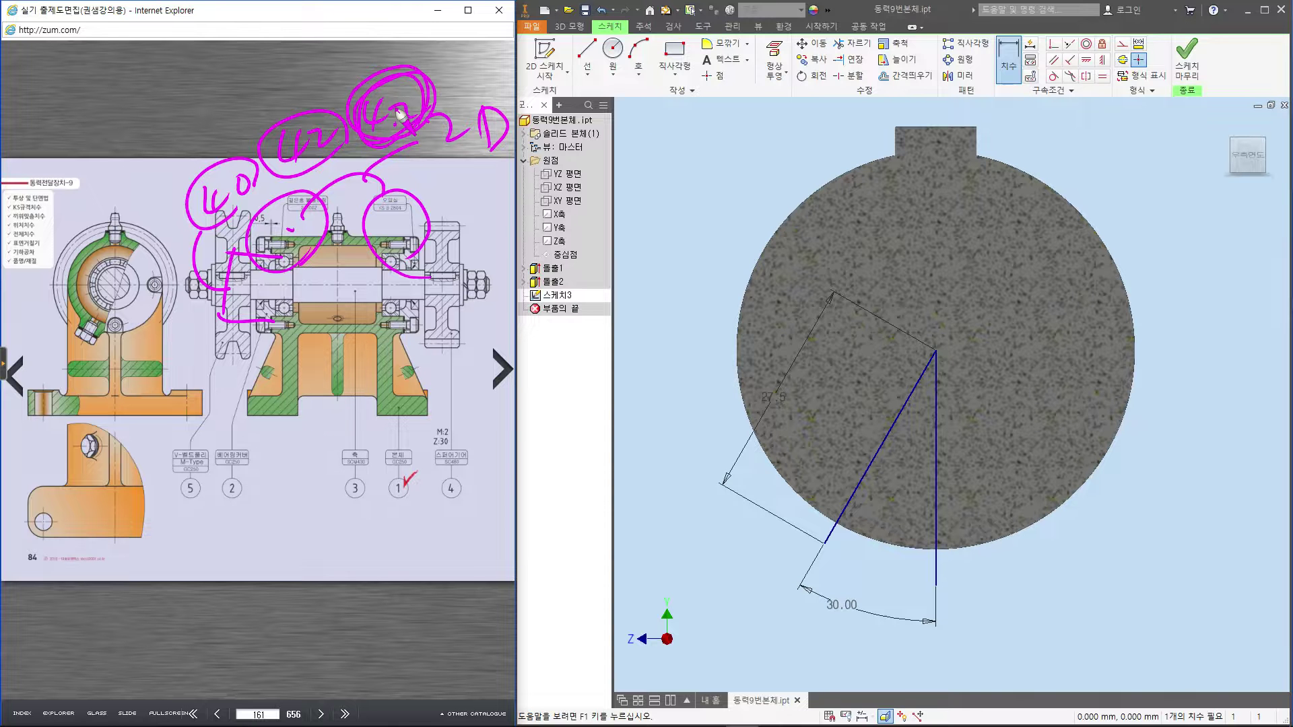
{"action": "left_click_drag", "start_coordinate": [406, 259], "coordinate": [495, 209]}
{"action": "mouse_move", "coordinate": [504, 177]}
{"action": "left_mouse_down"}
{"action": "mouse_move", "coordinate": [518, 232]}
{"action": "mouse_move", "coordinate": [556, 222]}
{"action": "left_mouse_up"}
{"action": "left_click_drag", "start_coordinate": [543, 210], "coordinate": [615, 157]}
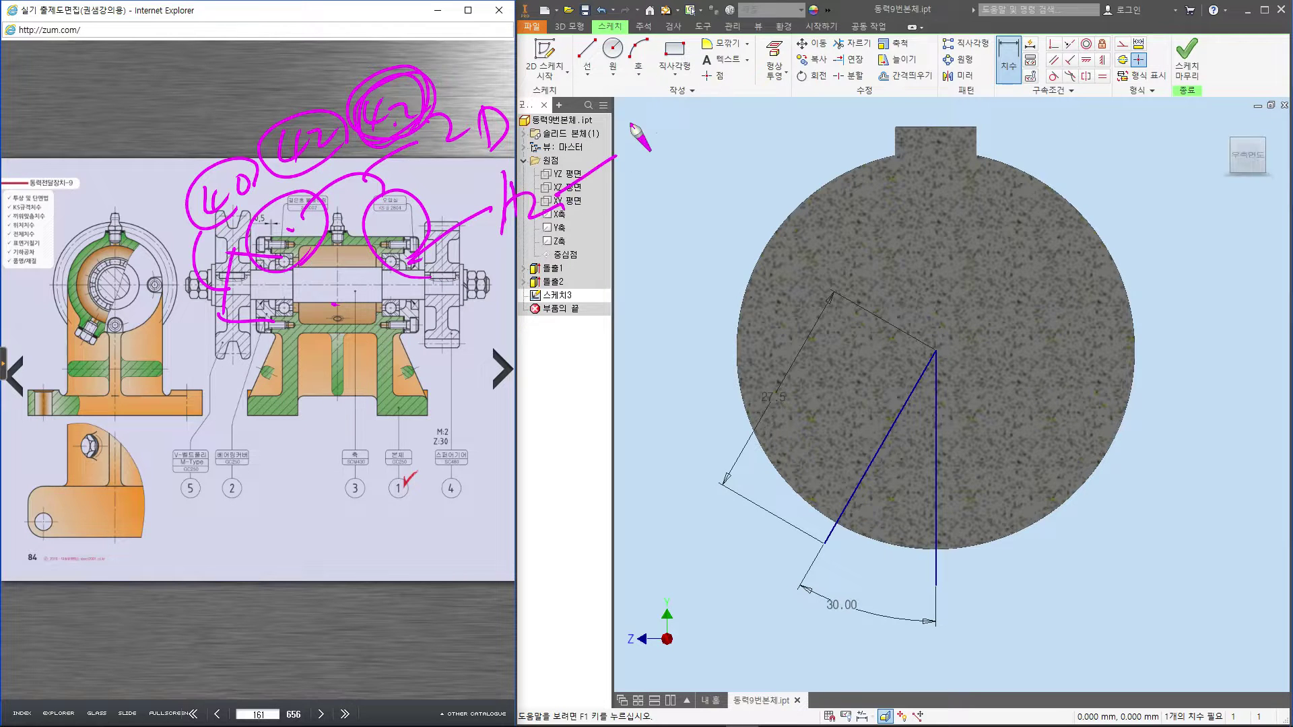
{"action": "mouse_move", "coordinate": [646, 105]}
{"action": "left_mouse_down"}
{"action": "mouse_move", "coordinate": [648, 176]}
{"action": "mouse_move", "coordinate": [700, 150]}
{"action": "mouse_move", "coordinate": [482, 227]}
{"action": "mouse_move", "coordinate": [715, 195]}
{"action": "left_mouse_up"}
{"action": "mouse_move", "coordinate": [565, 177]}
{"action": "left_mouse_down"}
{"action": "mouse_move", "coordinate": [680, 150]}
{"action": "mouse_move", "coordinate": [707, 181]}
{"action": "left_mouse_up"}
{"action": "left_click_drag", "start_coordinate": [724, 69], "coordinate": [815, 219]}
{"action": "left_click_drag", "start_coordinate": [749, 106], "coordinate": [839, 209]}
{"action": "mouse_move", "coordinate": [753, 179]}
{"action": "left_mouse_down"}
{"action": "mouse_move", "coordinate": [773, 151]}
{"action": "mouse_move", "coordinate": [798, 160]}
{"action": "left_mouse_up"}
{"action": "left_click_drag", "start_coordinate": [799, 113], "coordinate": [753, 179]}
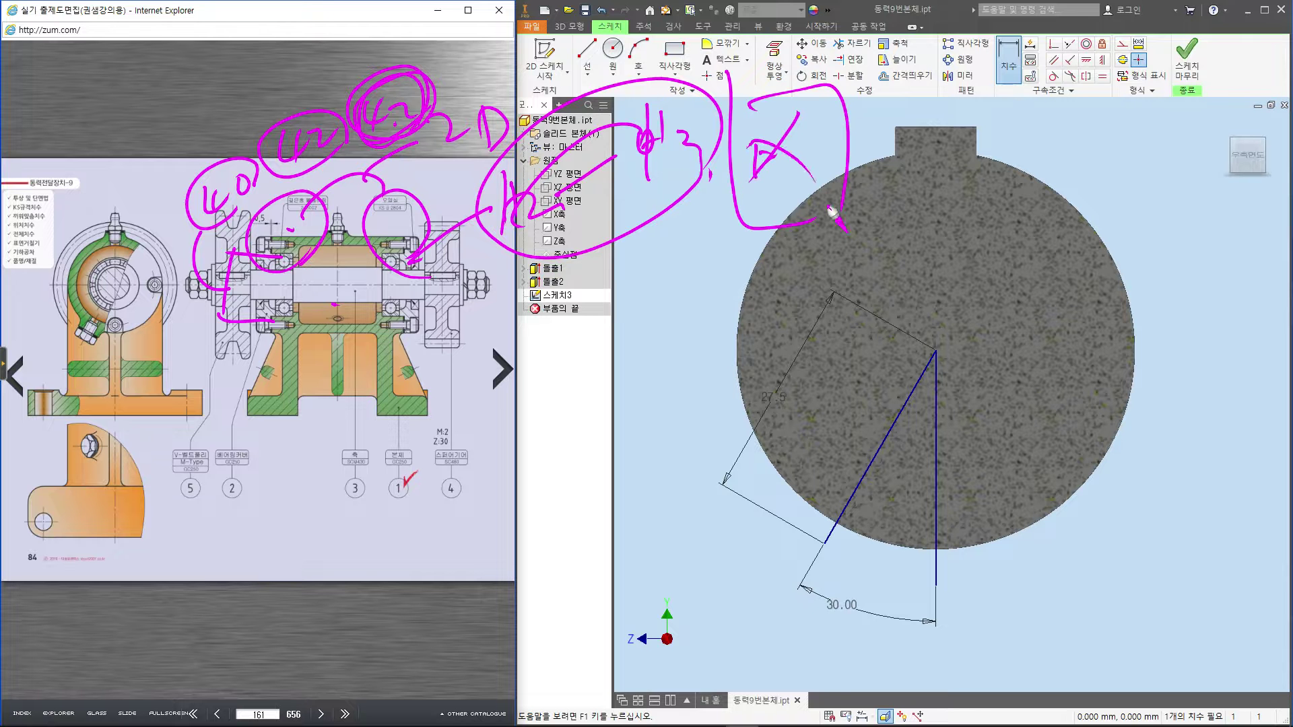
{"action": "left_click_drag", "start_coordinate": [347, 134], "coordinate": [352, 165]}
{"action": "left_click_drag", "start_coordinate": [351, 250], "coordinate": [335, 228]}
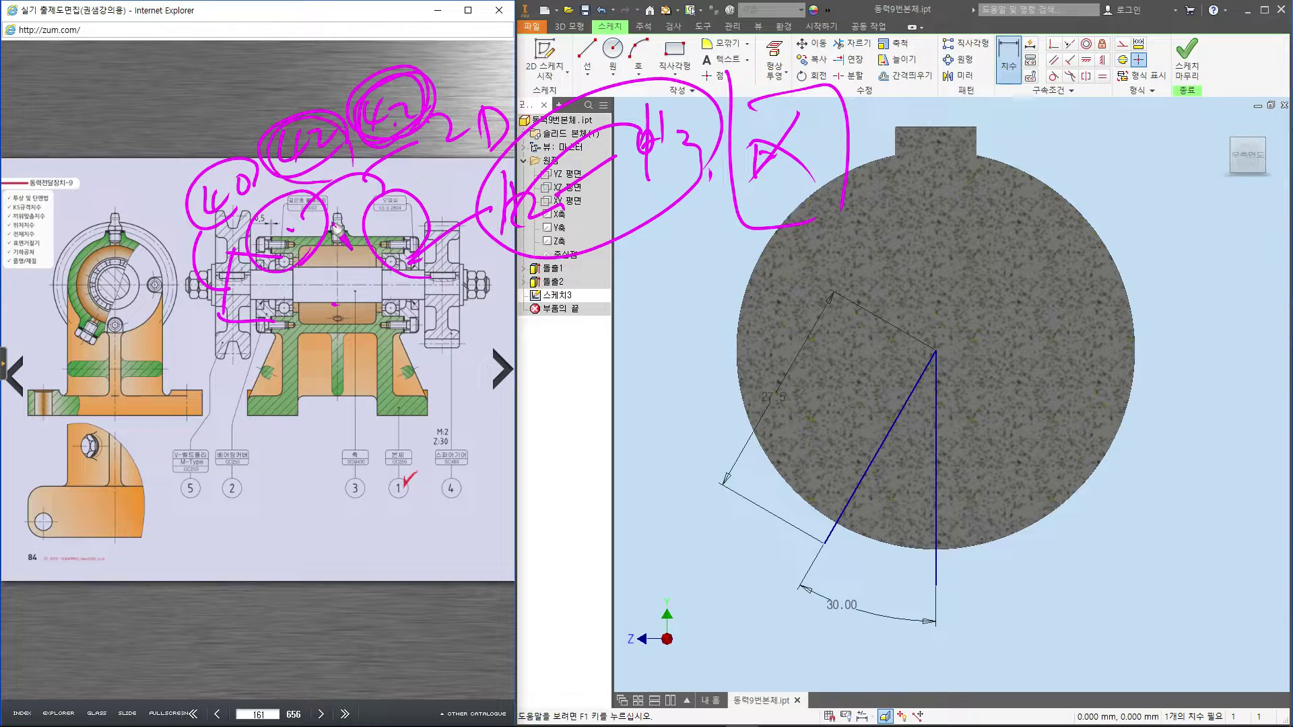
{"action": "key", "text": "Escape"}
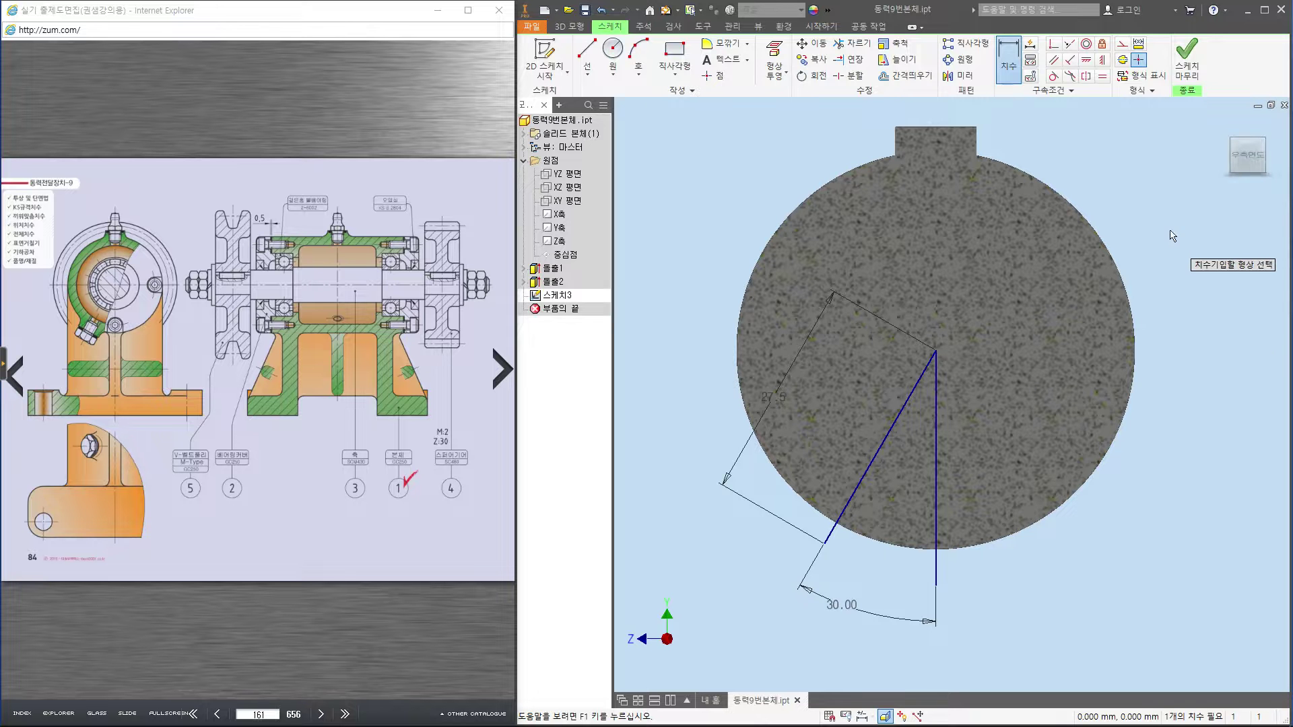
Finish the sketch and show the body as a half section cut at the YZ plane
{"action": "left_click", "coordinate": [1186, 57]}
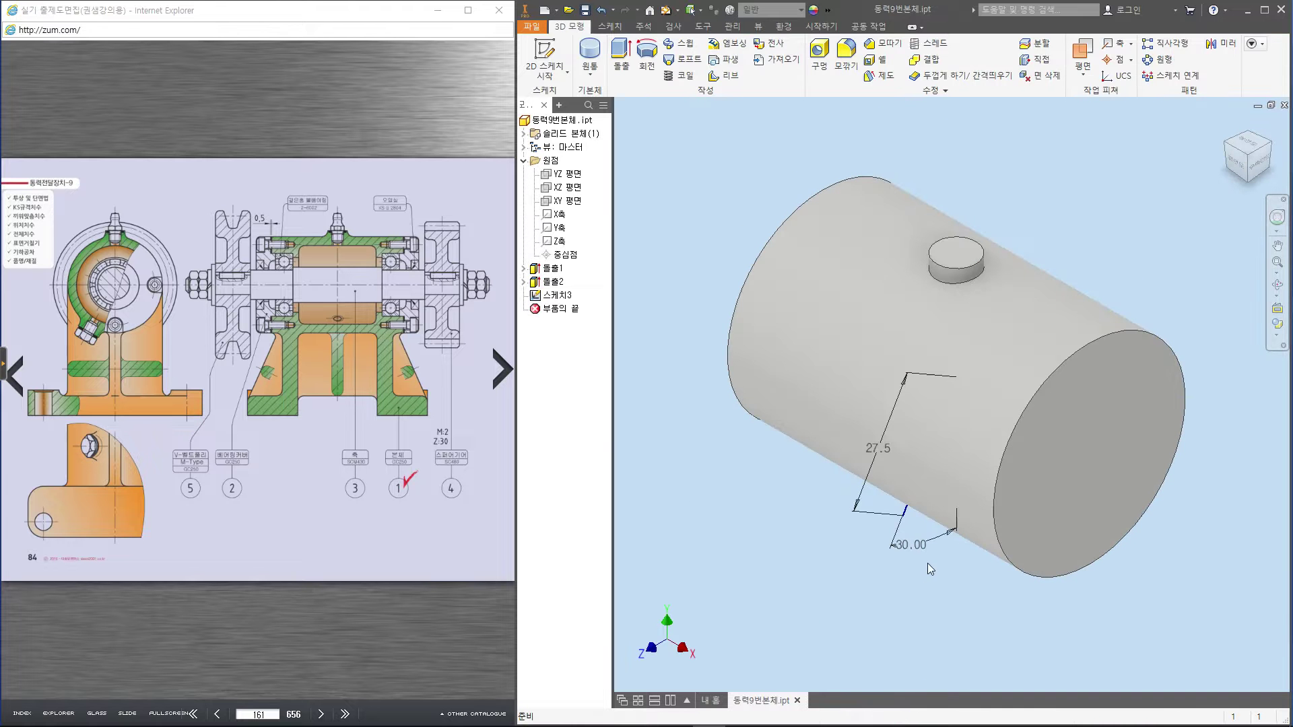
{"action": "type", "text": "w"}
{"action": "key", "text": "Return"}
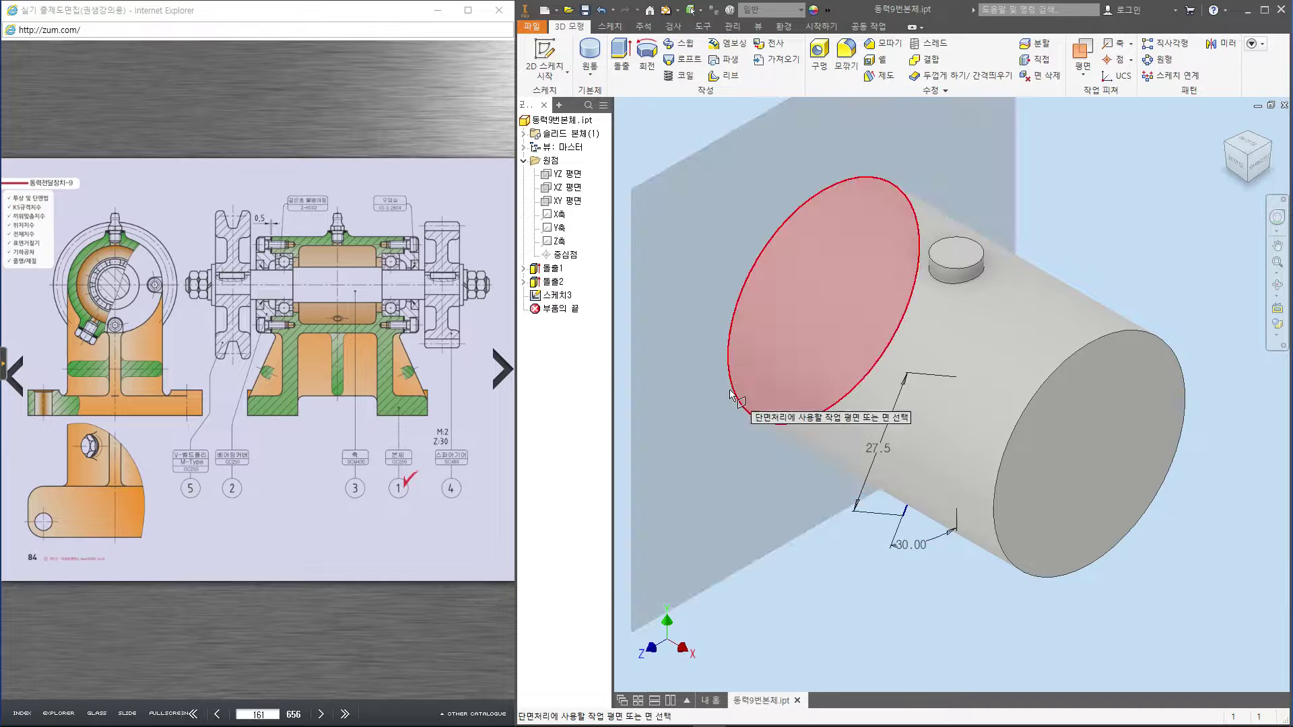
{"action": "left_click", "coordinate": [569, 175]}
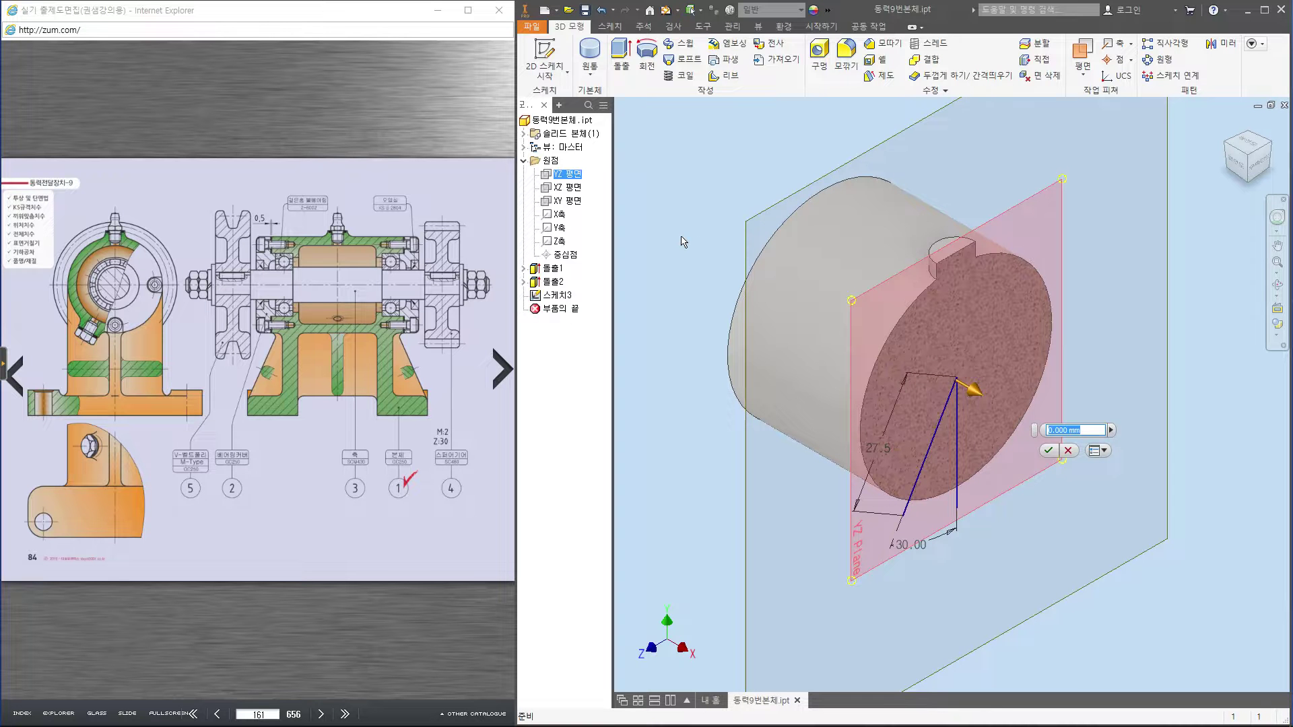
{"action": "key", "text": "Return"}
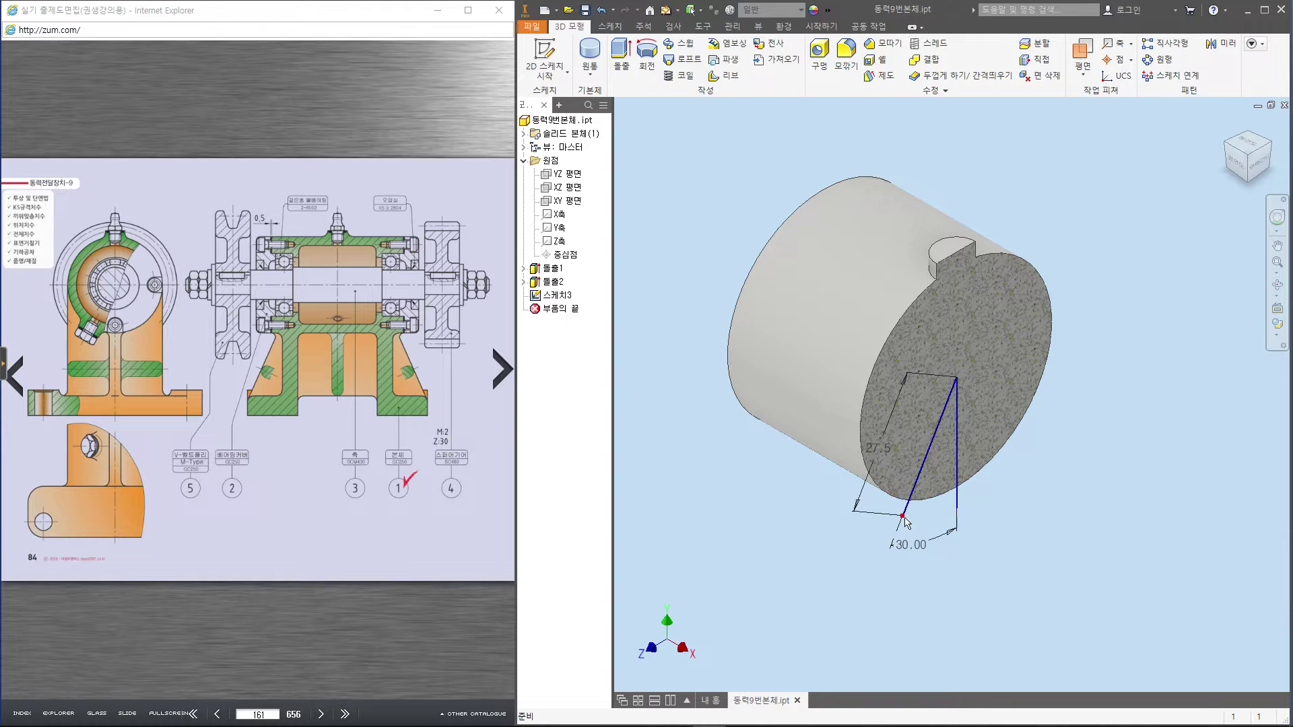
Set the angle between the slanted line and the upright line to 35 degrees
{"action": "double_click", "coordinate": [925, 549]}
{"action": "key", "text": "Return"}
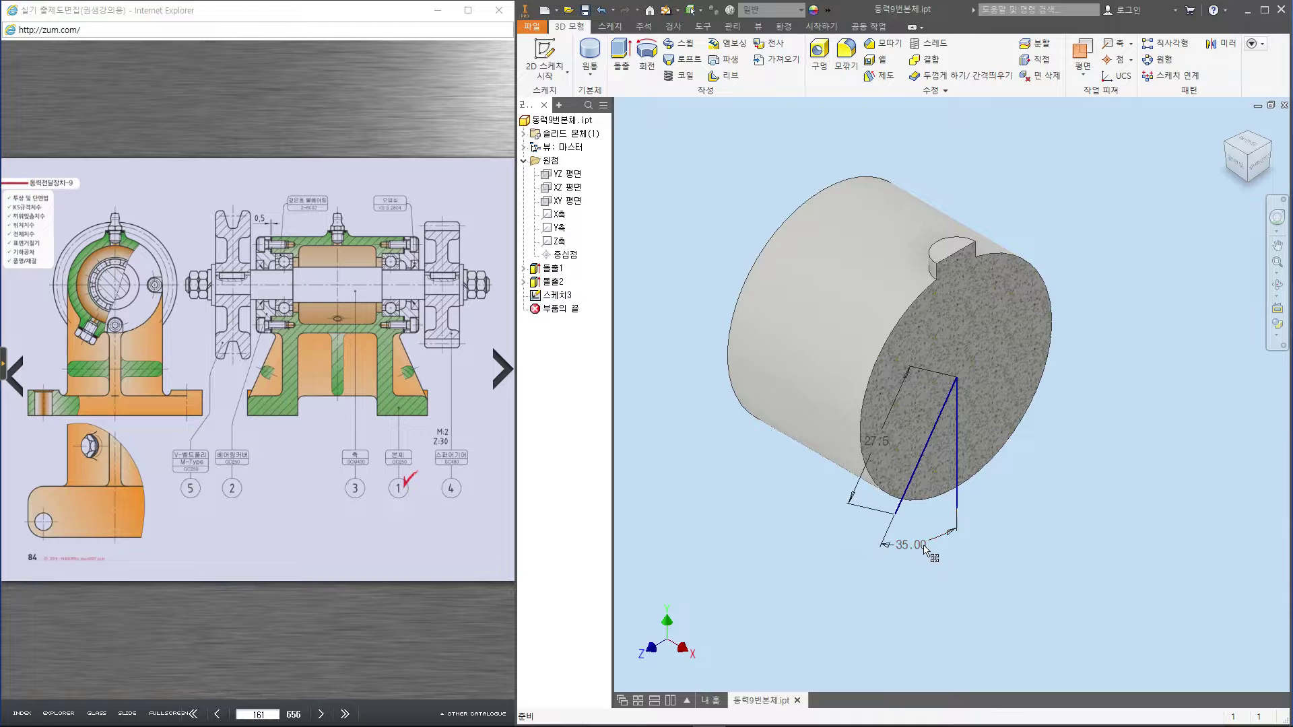
{"action": "left_click", "coordinate": [219, 315]}
{"action": "key", "text": "ctrl+2"}
{"action": "mouse_move", "coordinate": [221, 397]}
{"action": "left_mouse_down"}
{"action": "mouse_move", "coordinate": [183, 450]}
{"action": "mouse_move", "coordinate": [209, 444]}
{"action": "mouse_move", "coordinate": [191, 458]}
{"action": "left_mouse_up"}
{"action": "left_click_drag", "start_coordinate": [232, 487], "coordinate": [257, 416]}
{"action": "left_click_drag", "start_coordinate": [101, 492], "coordinate": [272, 503]}
{"action": "left_click_drag", "start_coordinate": [109, 515], "coordinate": [293, 511]}
{"action": "mouse_move", "coordinate": [193, 487]}
{"action": "left_mouse_down"}
{"action": "mouse_move", "coordinate": [229, 431]}
{"action": "mouse_move", "coordinate": [278, 404]}
{"action": "left_mouse_up"}
{"action": "key", "text": "Escape"}
{"action": "left_click", "coordinate": [479, 466]}
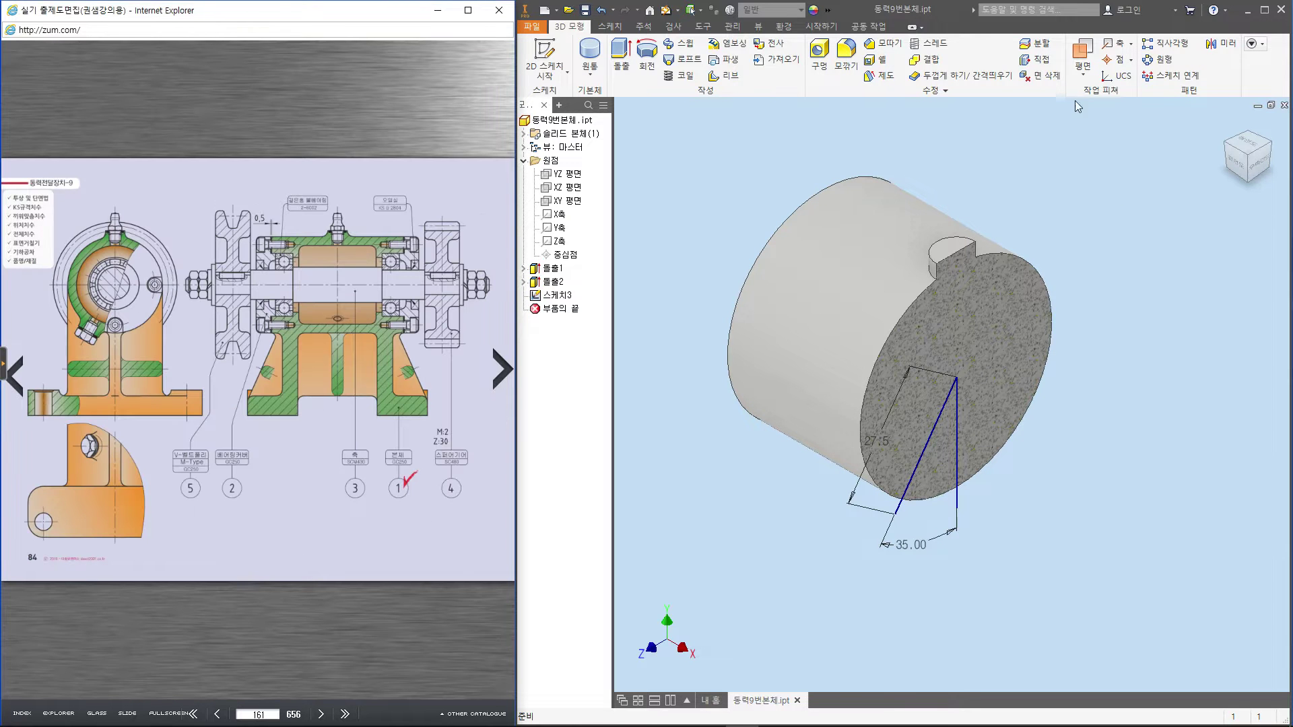
Try to create a work plane normal to the slanted line at its lower endpoint with the normal-to-curve-at-point method
{"action": "left_click", "coordinate": [1083, 69]}
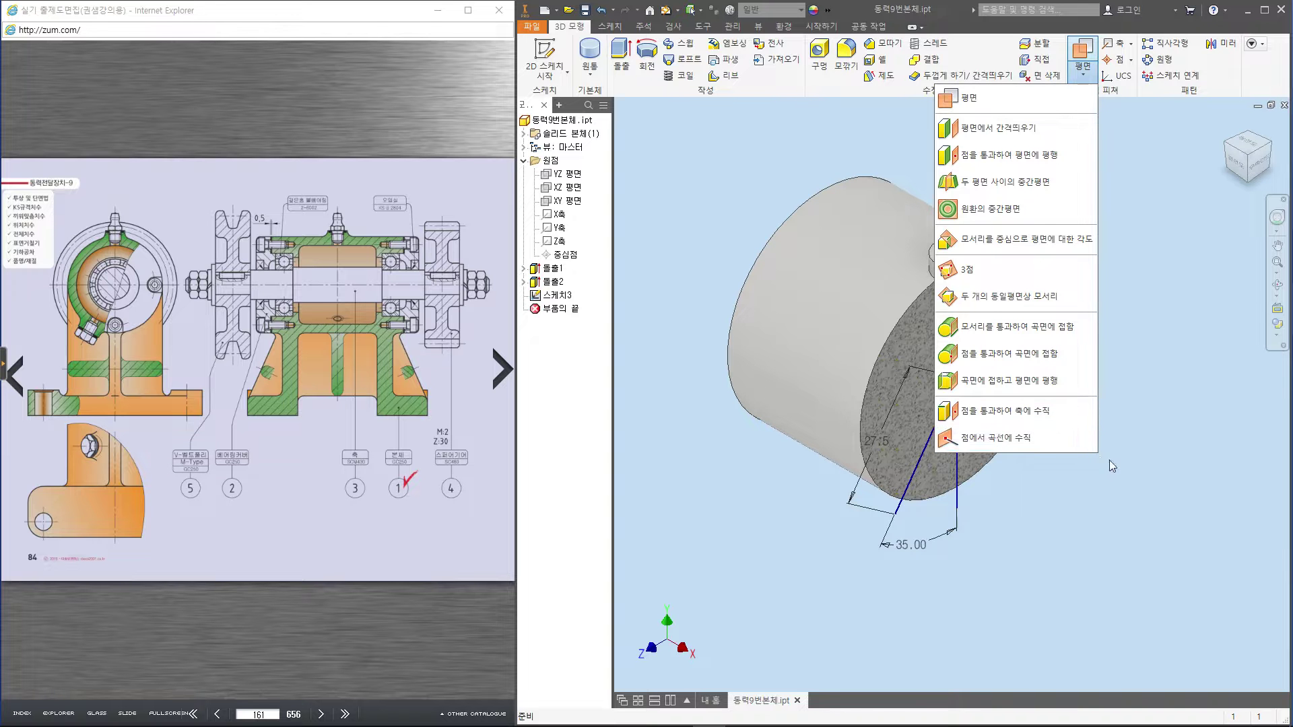
{"action": "left_click", "coordinate": [1053, 439]}
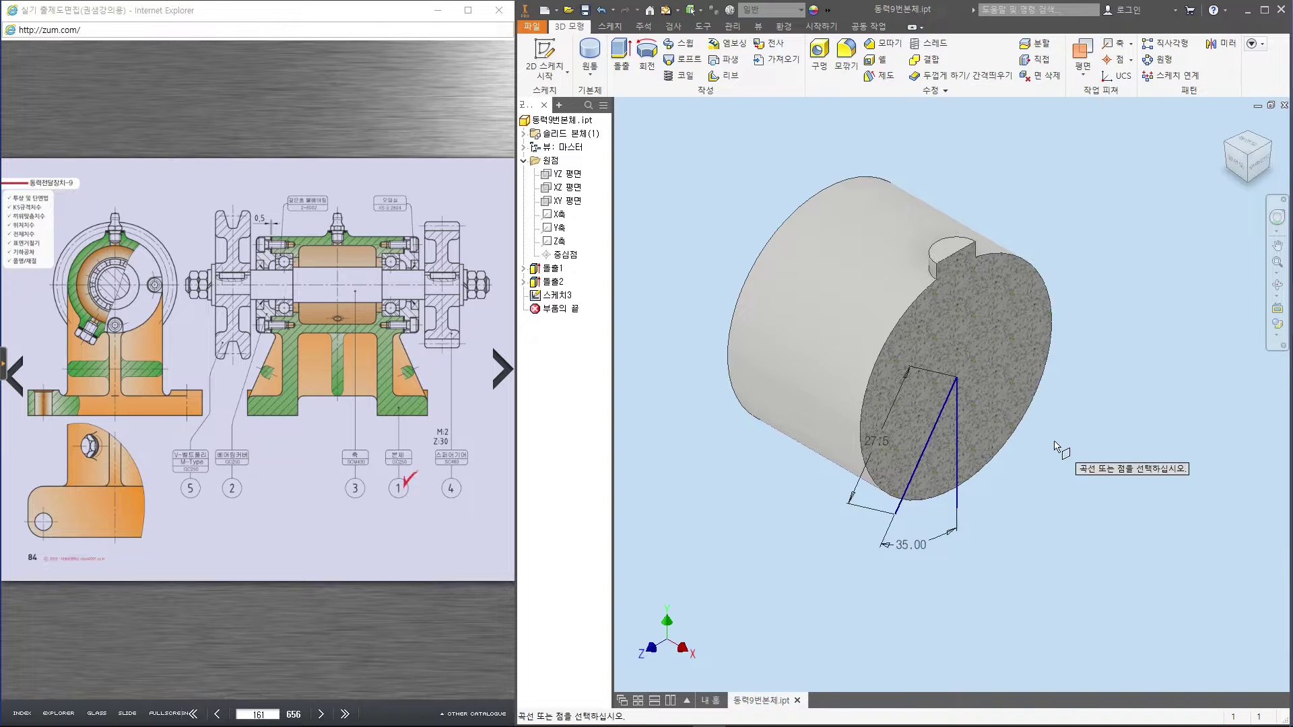
{"action": "scroll", "coordinate": [896, 520], "scroll_direction": "up", "scroll_amount": 5}
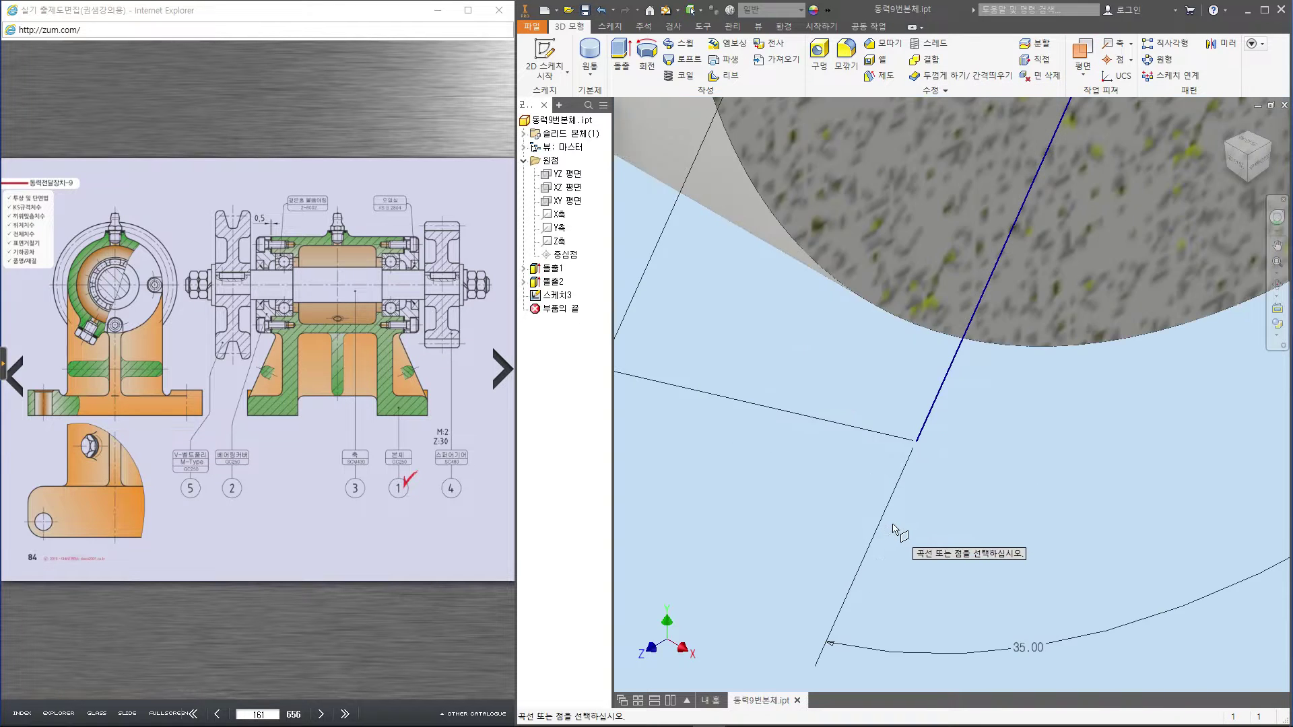
{"action": "left_click", "coordinate": [917, 443]}
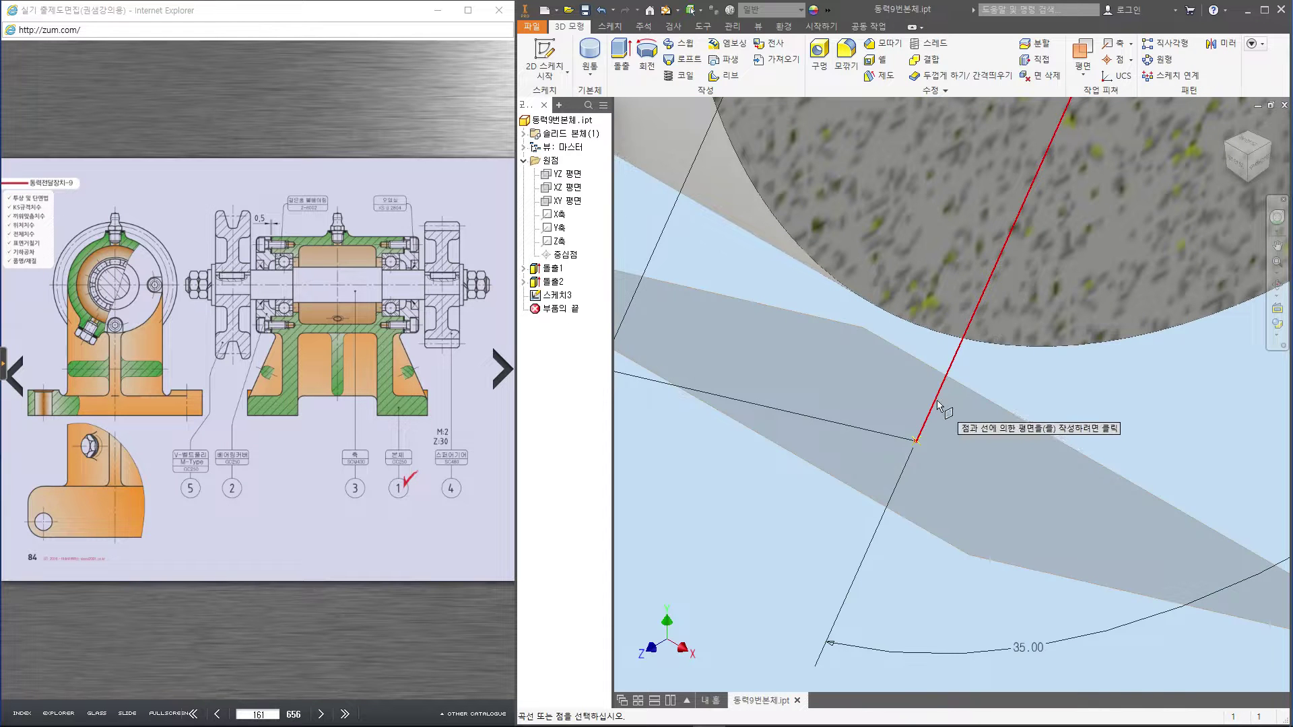
{"action": "left_click", "coordinate": [938, 405]}
{"action": "key", "text": "ctrl+z"}
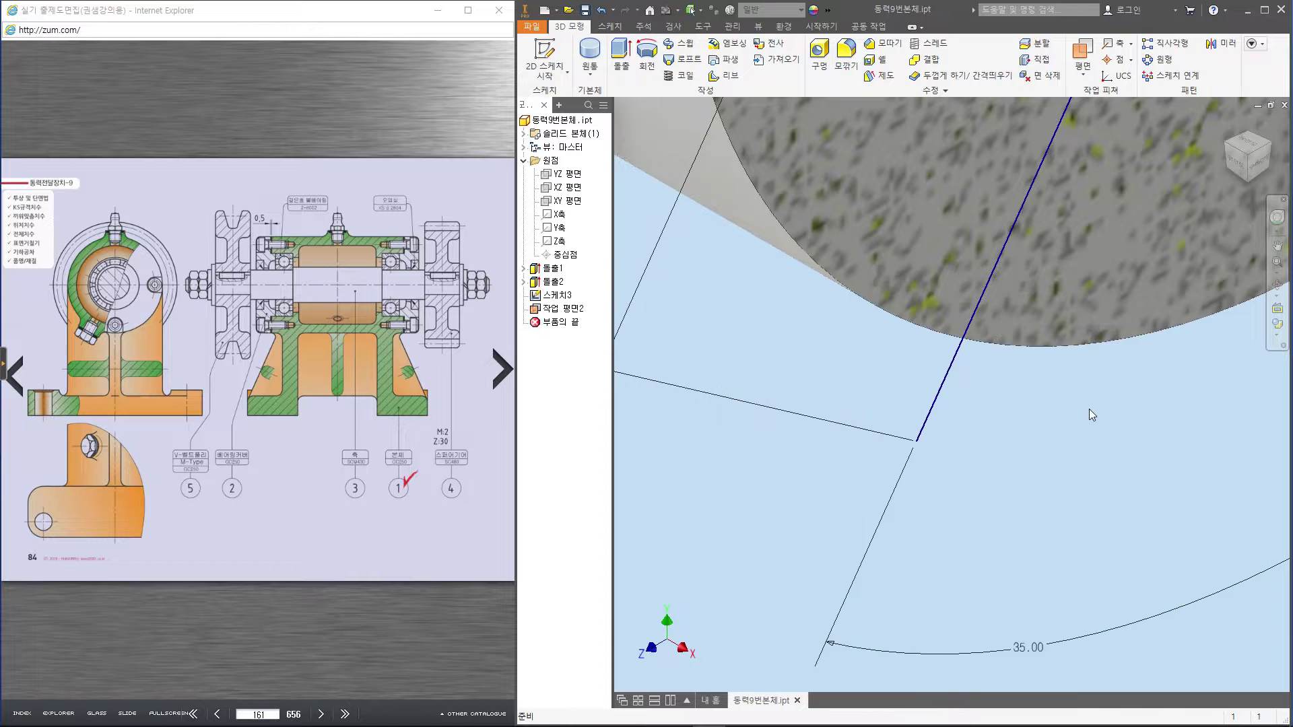
Create a work plane perpendicular to the slanted line through its lower endpoint with the normal-to-axis-through-point method
{"action": "left_click", "coordinate": [1083, 72]}
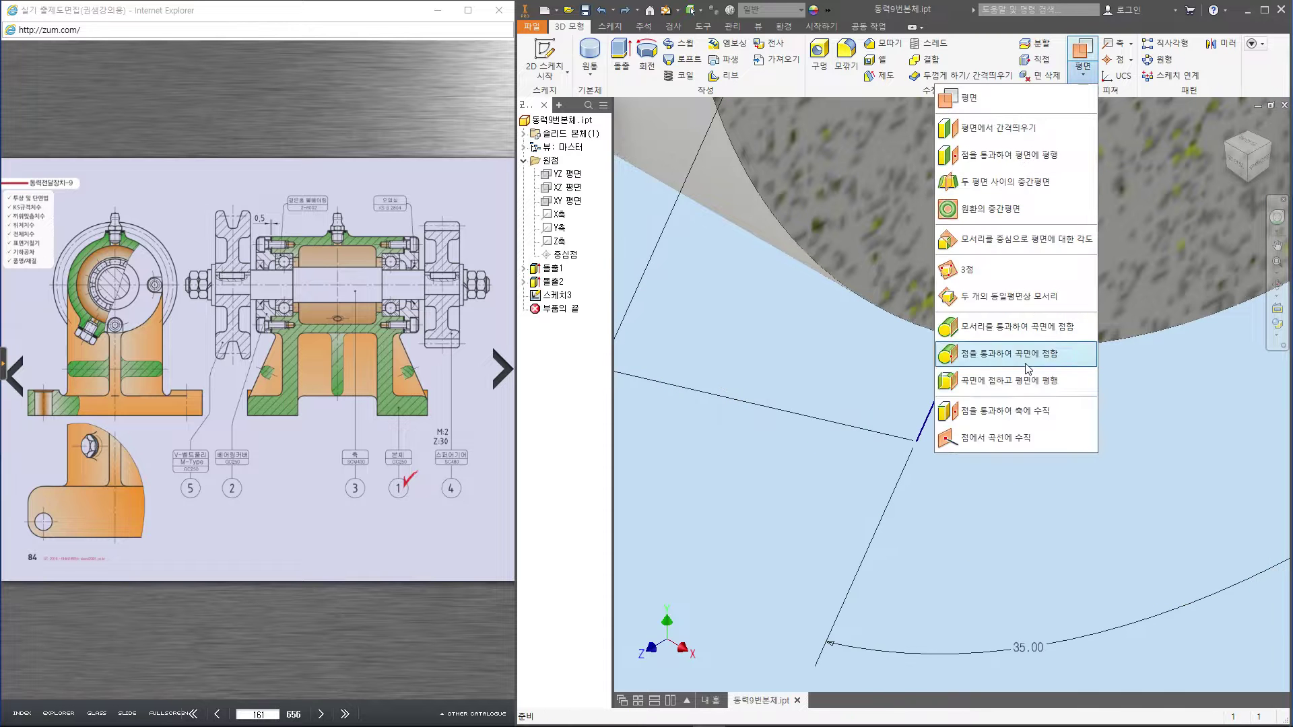
{"action": "left_click", "coordinate": [1016, 410]}
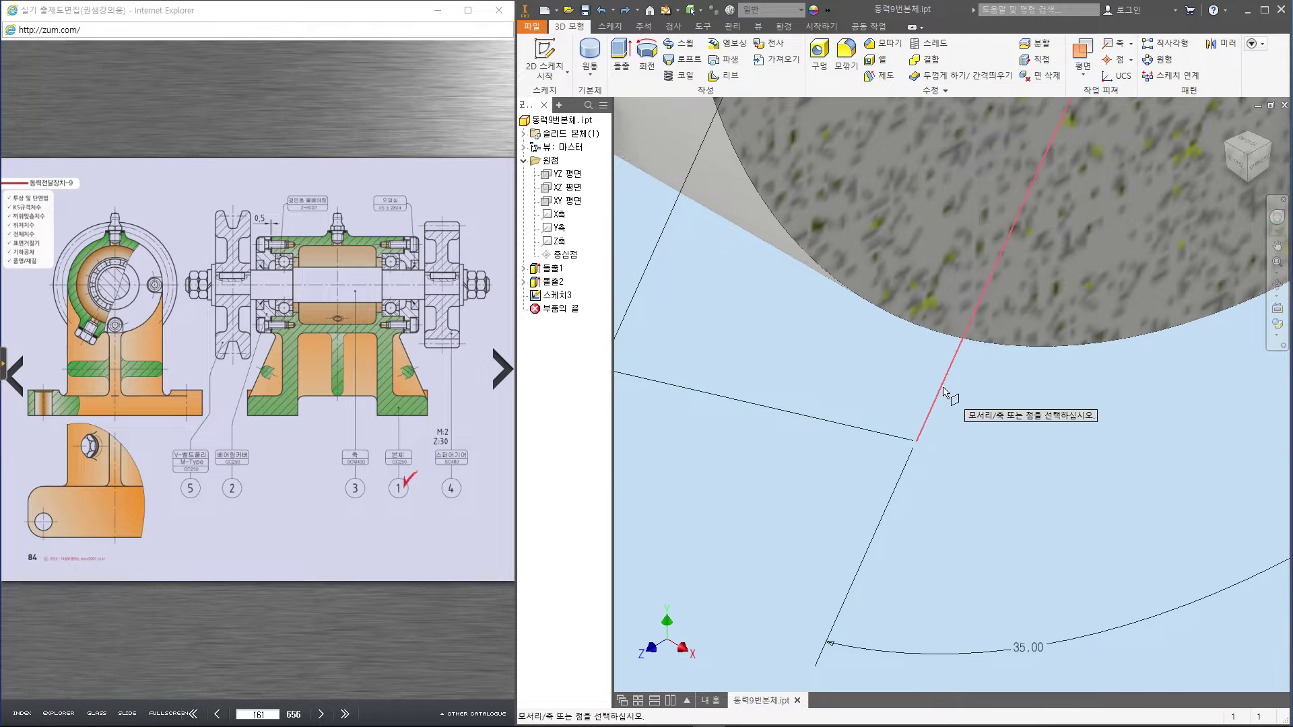
{"action": "left_click", "coordinate": [924, 434]}
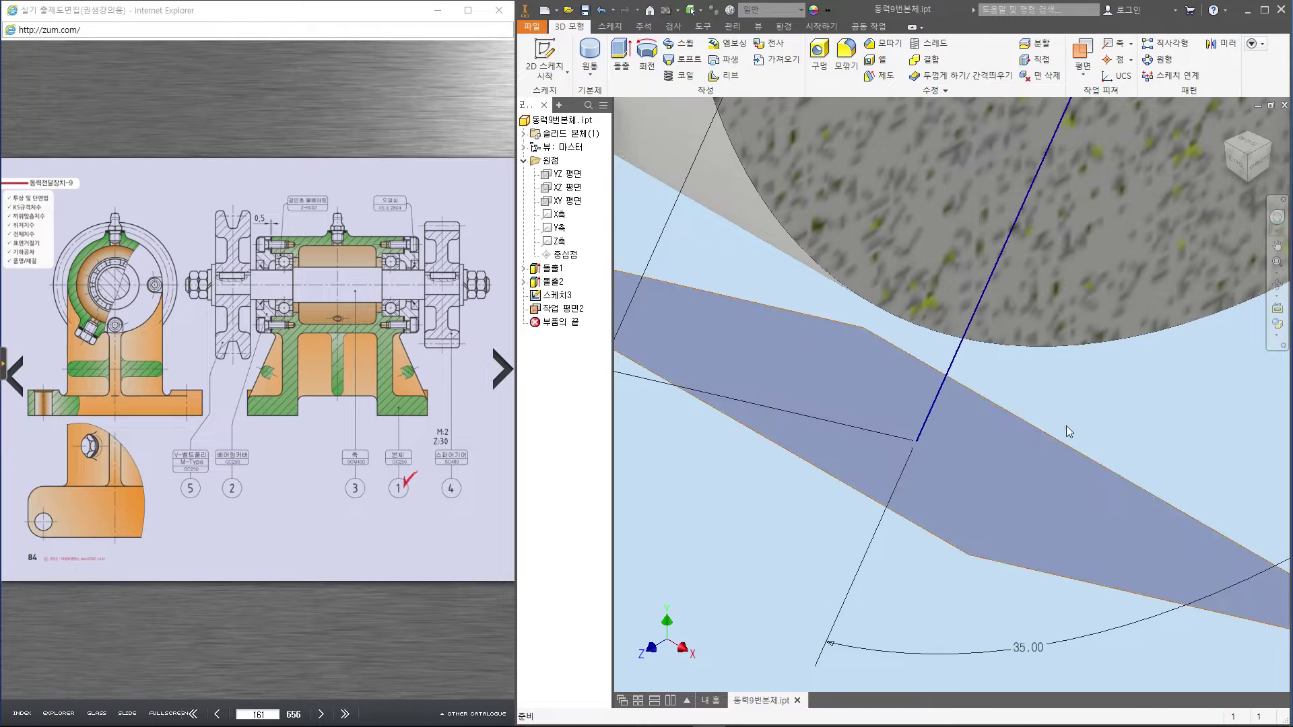
{"action": "middle_click_drag", "start_coordinate": [1077, 423], "coordinate": [1029, 463]}
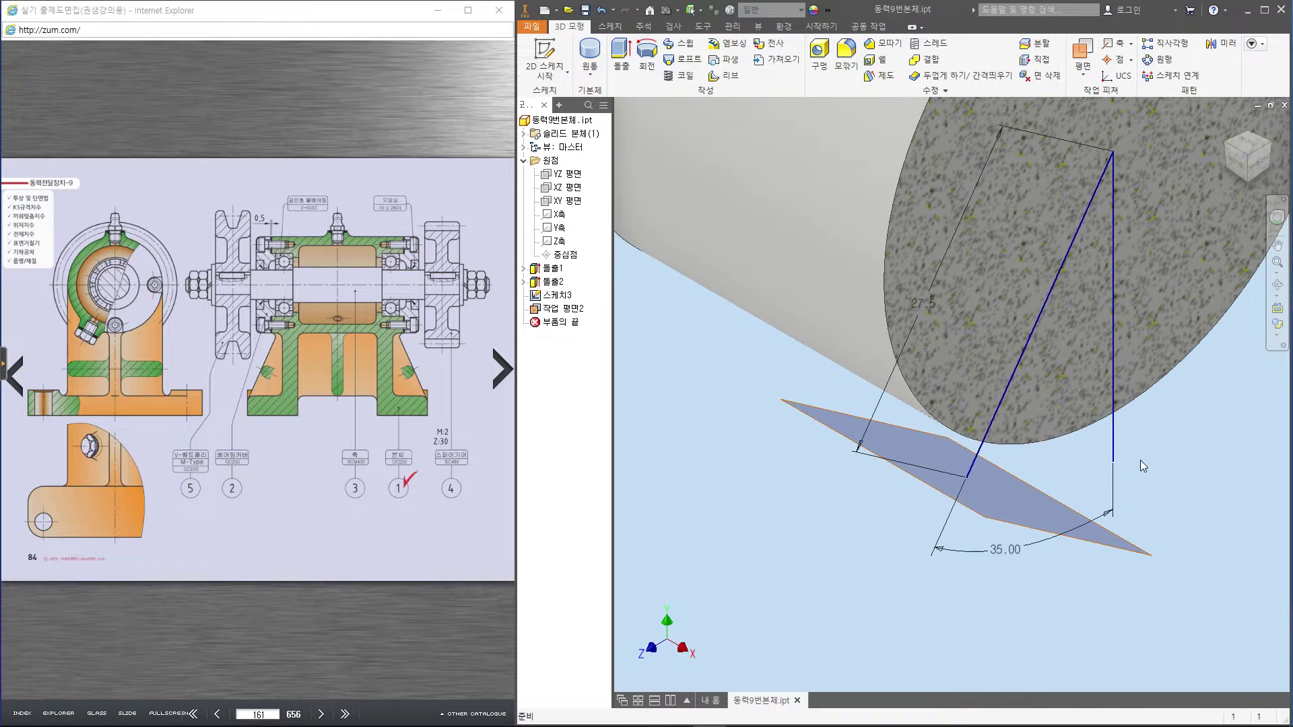
{"action": "middle_click_drag", "start_coordinate": [1163, 473], "coordinate": [1121, 498]}
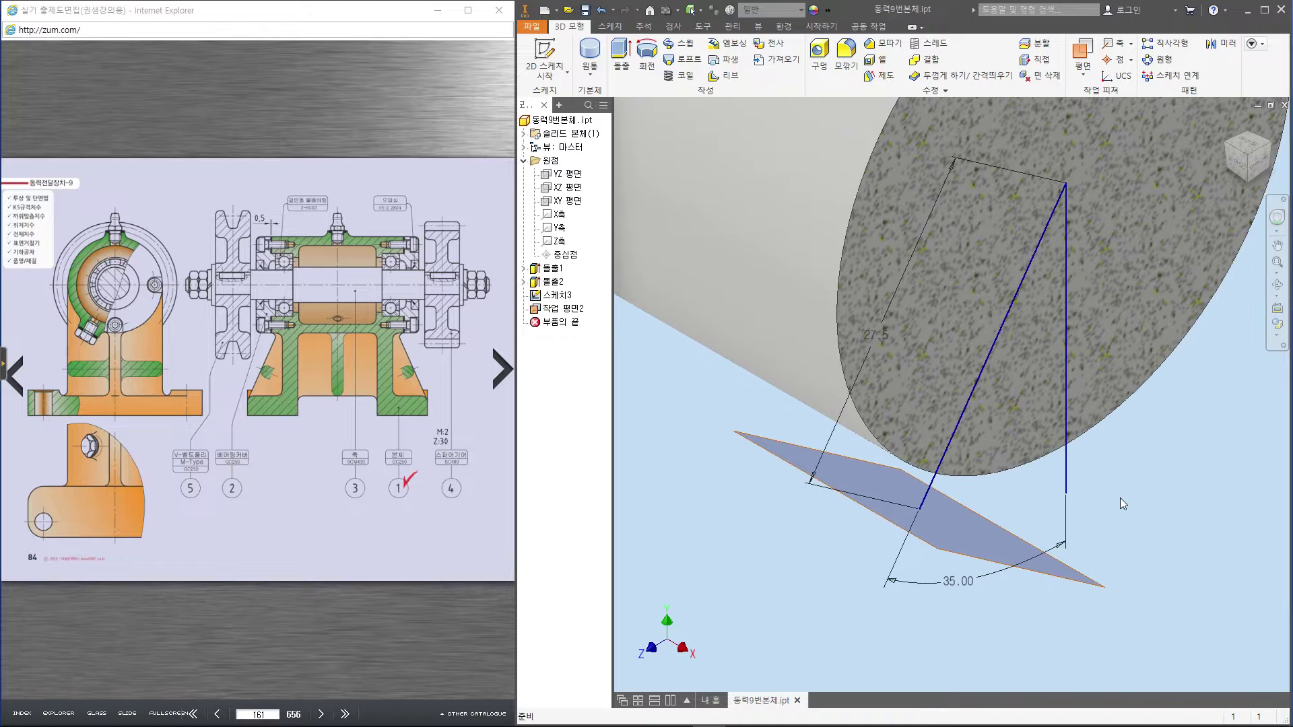
{"action": "key", "text": "ctrl+2"}
{"action": "left_click_drag", "start_coordinate": [1091, 453], "coordinate": [1096, 500]}
{"action": "left_click_drag", "start_coordinate": [1093, 483], "coordinate": [1105, 482]}
{"action": "left_click_drag", "start_coordinate": [1114, 461], "coordinate": [1111, 510]}
{"action": "left_click_drag", "start_coordinate": [1132, 459], "coordinate": [1135, 493]}
{"action": "left_click_drag", "start_coordinate": [1134, 477], "coordinate": [1153, 495]}
{"action": "left_click_drag", "start_coordinate": [1169, 519], "coordinate": [1164, 522]}
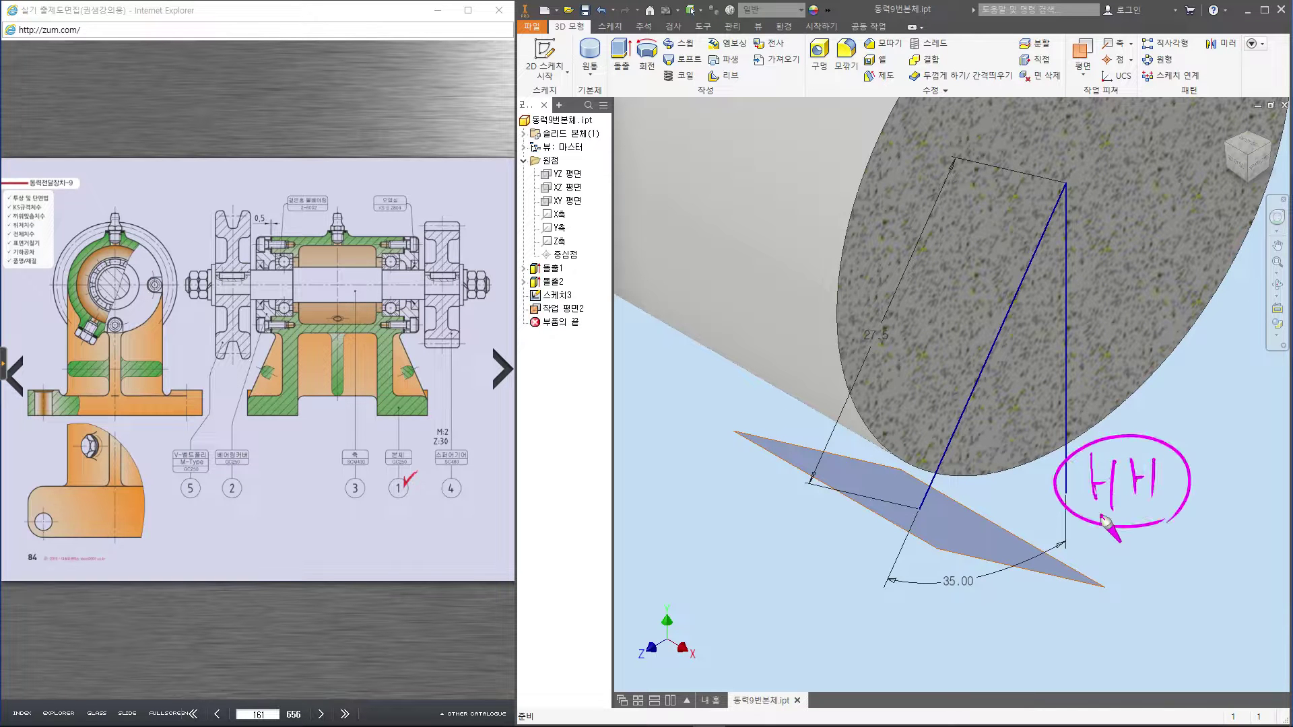
{"action": "mouse_move", "coordinate": [526, 303]}
{"action": "left_mouse_down"}
{"action": "mouse_move", "coordinate": [579, 327]}
{"action": "mouse_move", "coordinate": [529, 311]}
{"action": "mouse_move", "coordinate": [596, 312]}
{"action": "mouse_move", "coordinate": [836, 465]}
{"action": "left_mouse_up"}
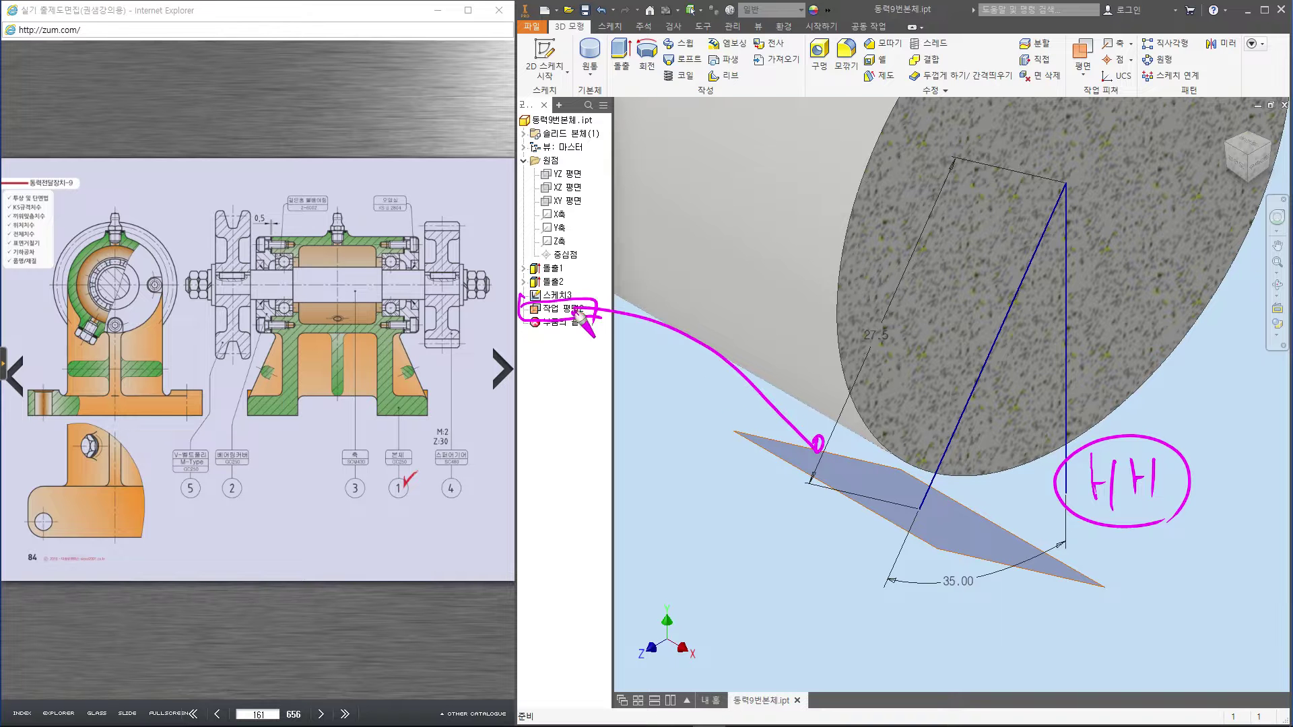
{"action": "key", "text": "Escape"}
{"action": "key", "text": "ctrl+2"}
{"action": "mouse_move", "coordinate": [615, 68]}
{"action": "left_mouse_down"}
{"action": "mouse_move", "coordinate": [568, 56]}
{"action": "mouse_move", "coordinate": [604, 76]}
{"action": "left_mouse_up"}
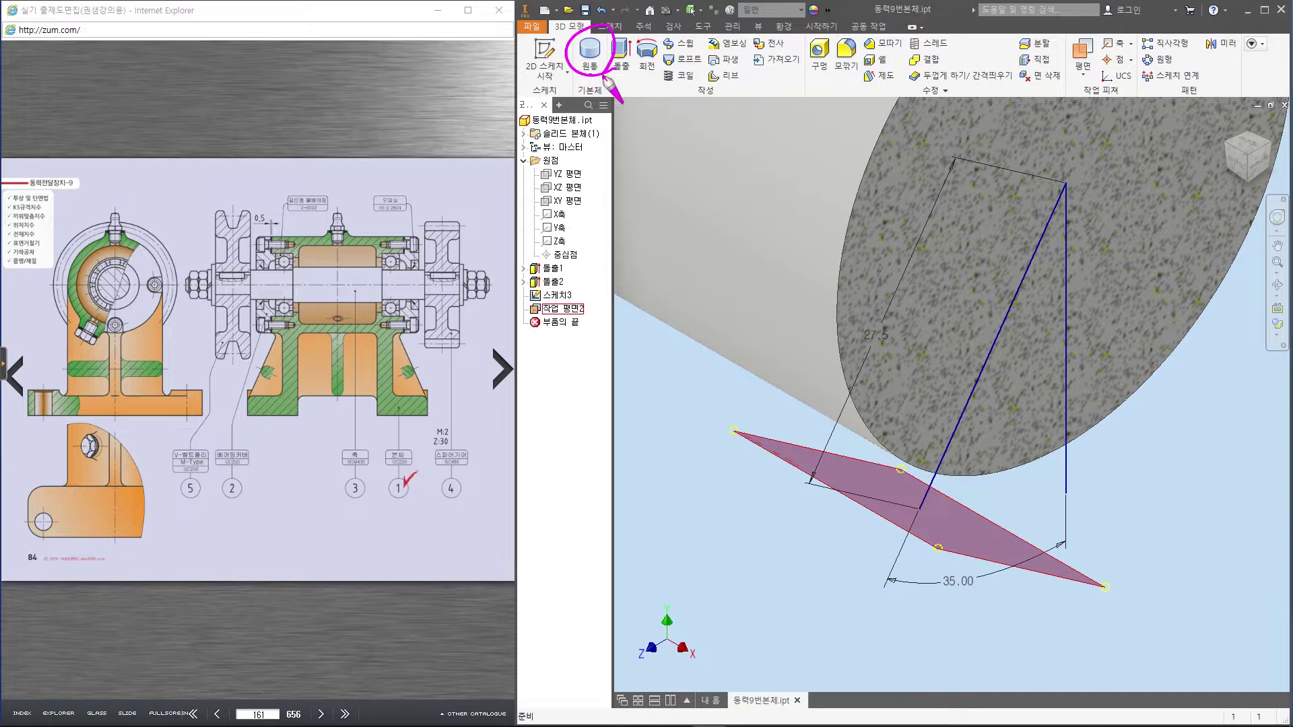
{"action": "mouse_move", "coordinate": [530, 304]}
{"action": "left_mouse_down"}
{"action": "mouse_move", "coordinate": [569, 298]}
{"action": "mouse_move", "coordinate": [583, 311]}
{"action": "left_mouse_up"}
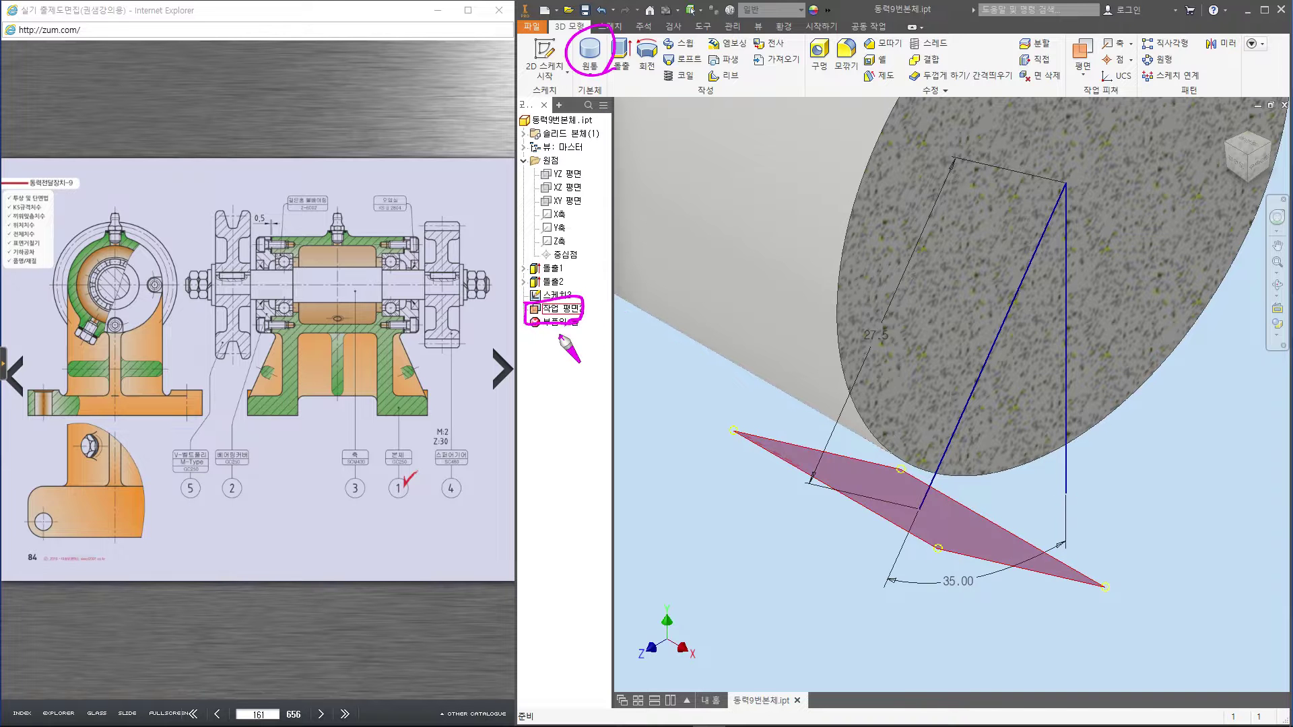
{"action": "key", "text": "Escape"}
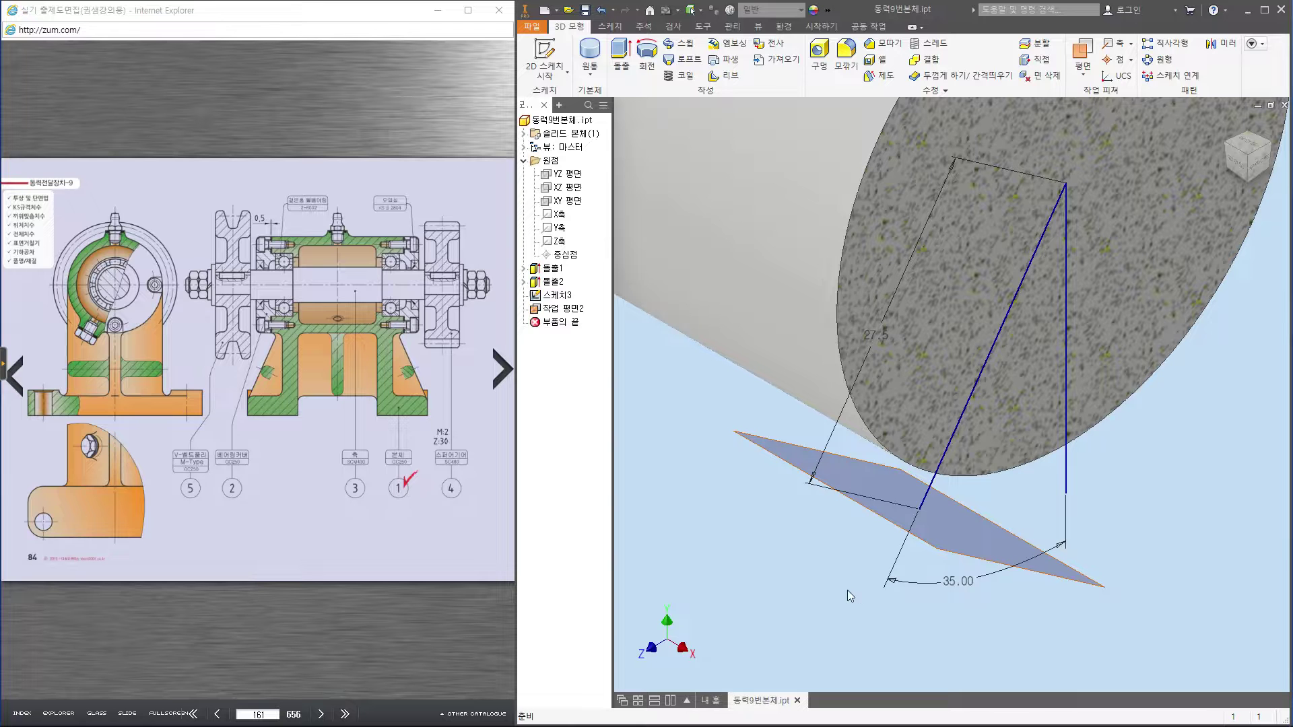
Sketch a 12 mm diameter circle on the angled work plane, centred on the slanted line's lower endpoint
{"action": "key", "text": "s"}
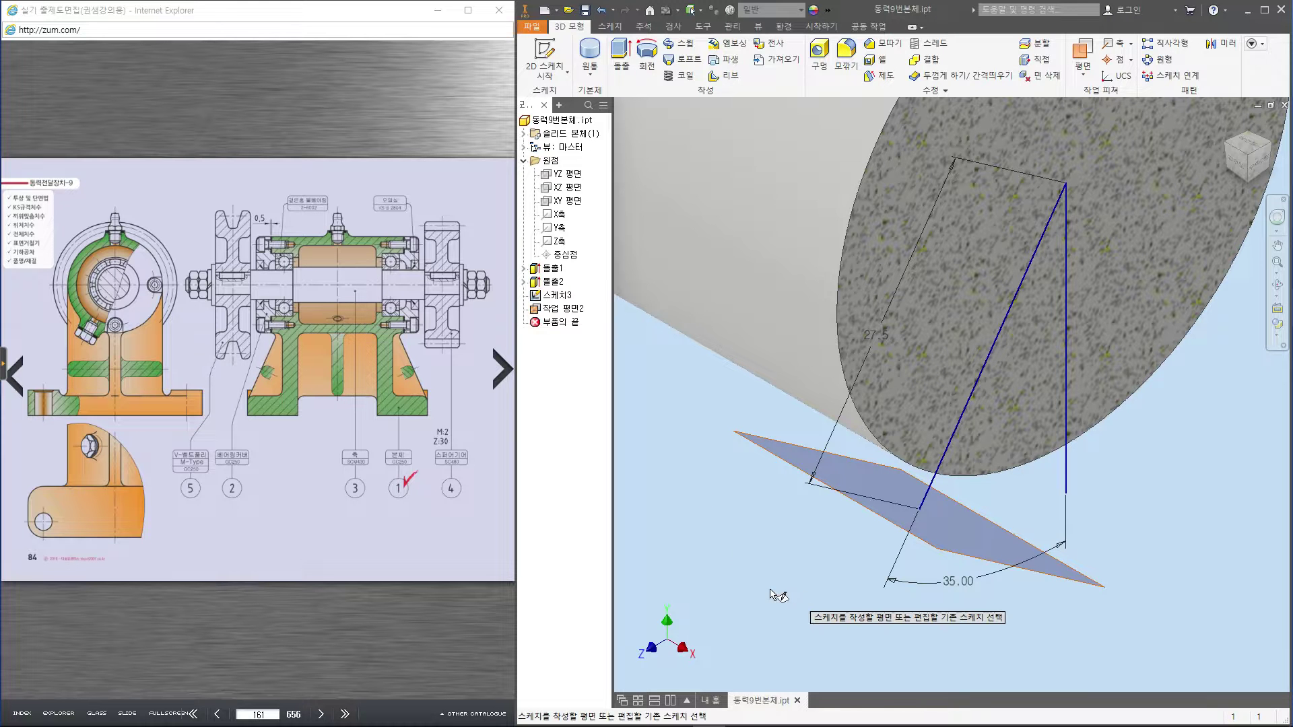
{"action": "left_click", "coordinate": [570, 313]}
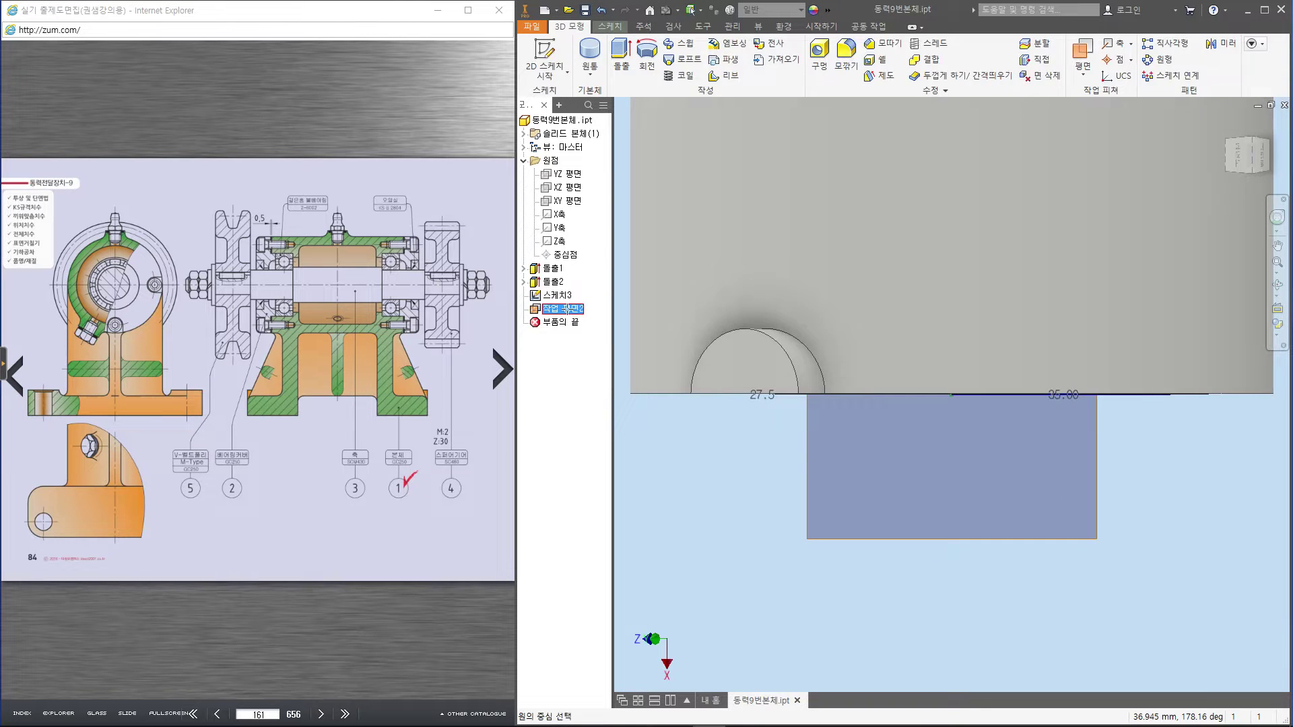
{"action": "key", "text": "c"}
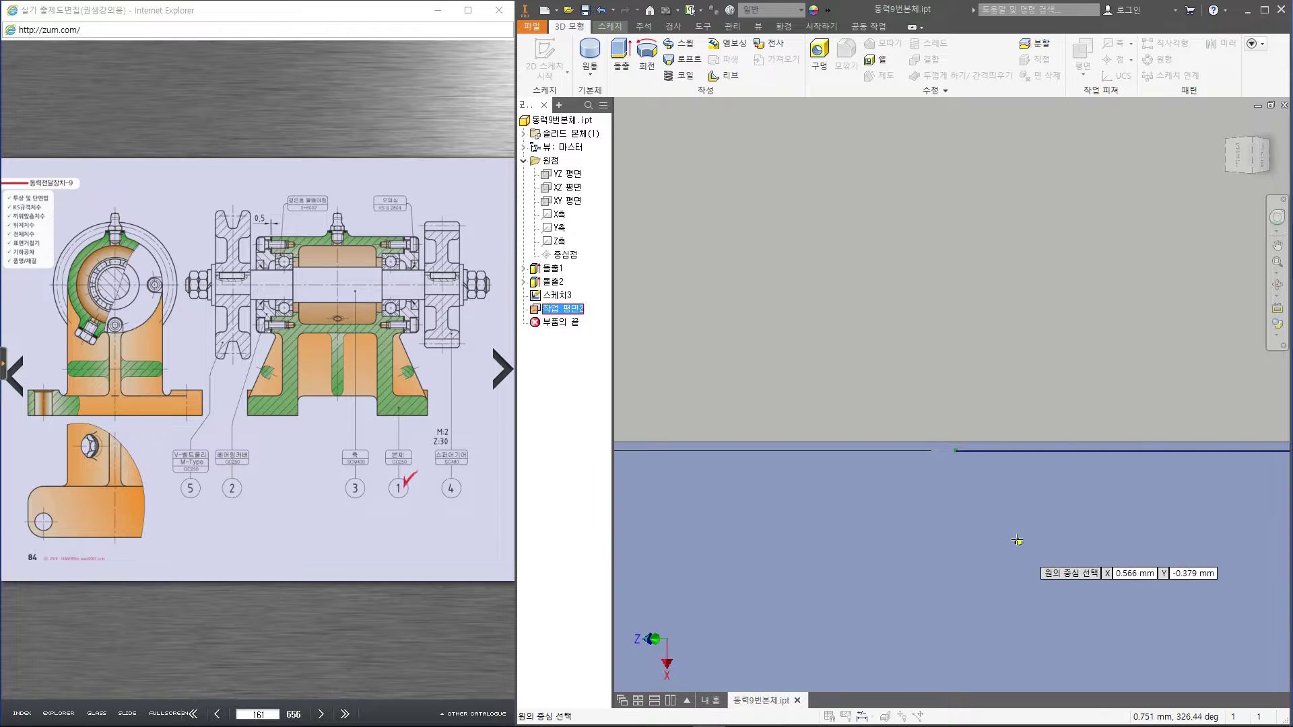
{"action": "key", "text": "F6"}
{"action": "scroll", "coordinate": [917, 516], "scroll_direction": "down", "scroll_amount": 6}
{"action": "scroll", "coordinate": [741, 418], "scroll_direction": "up", "scroll_amount": 2}
{"action": "scroll", "coordinate": [693, 412], "scroll_direction": "down", "scroll_amount": 1}
{"action": "scroll", "coordinate": [718, 412], "scroll_direction": "down", "scroll_amount": 1}
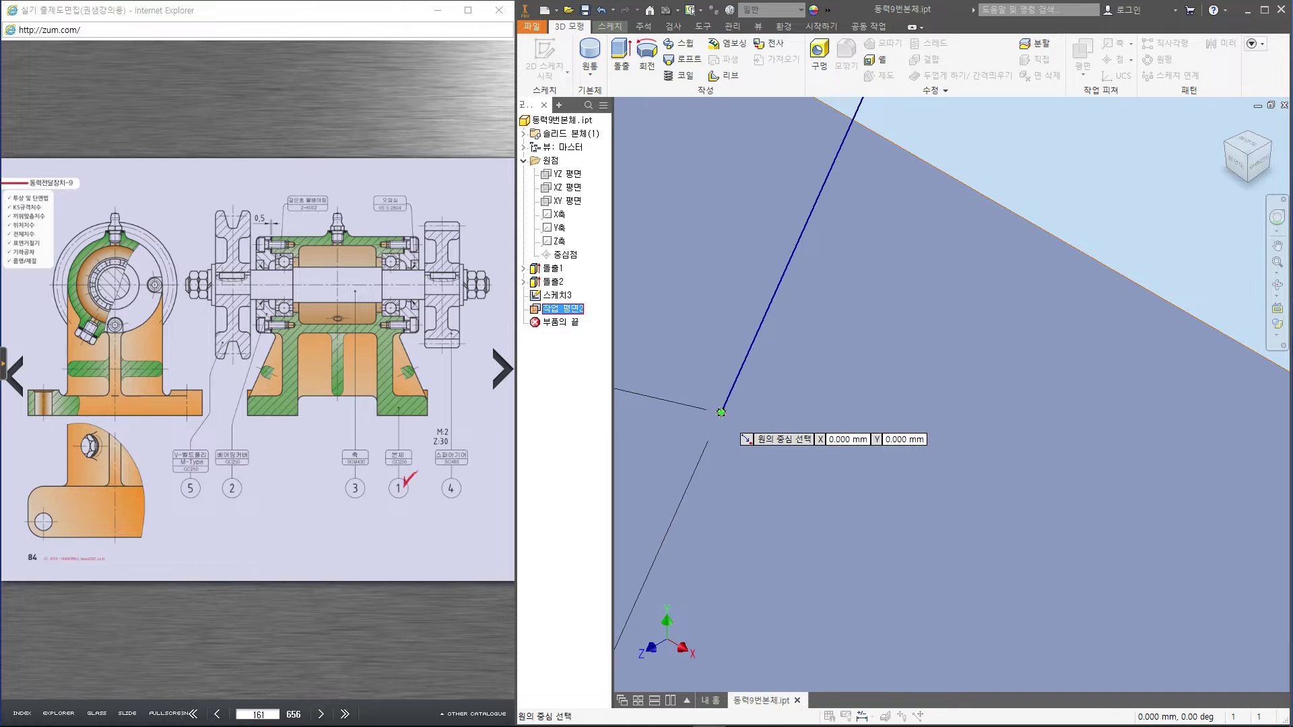
{"action": "left_click", "coordinate": [721, 412]}
{"action": "scroll", "coordinate": [1033, 549], "scroll_direction": "up", "scroll_amount": 3}
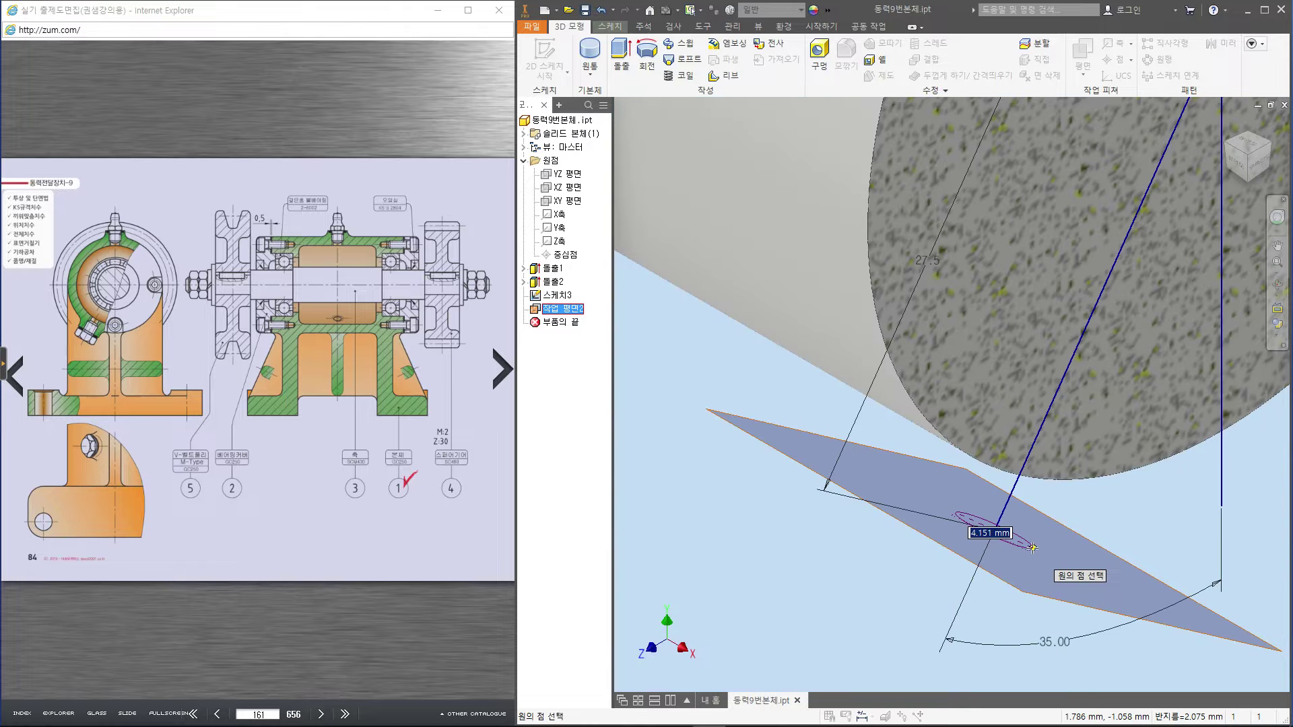
{"action": "scroll", "coordinate": [1033, 548], "scroll_direction": "up", "scroll_amount": 3}
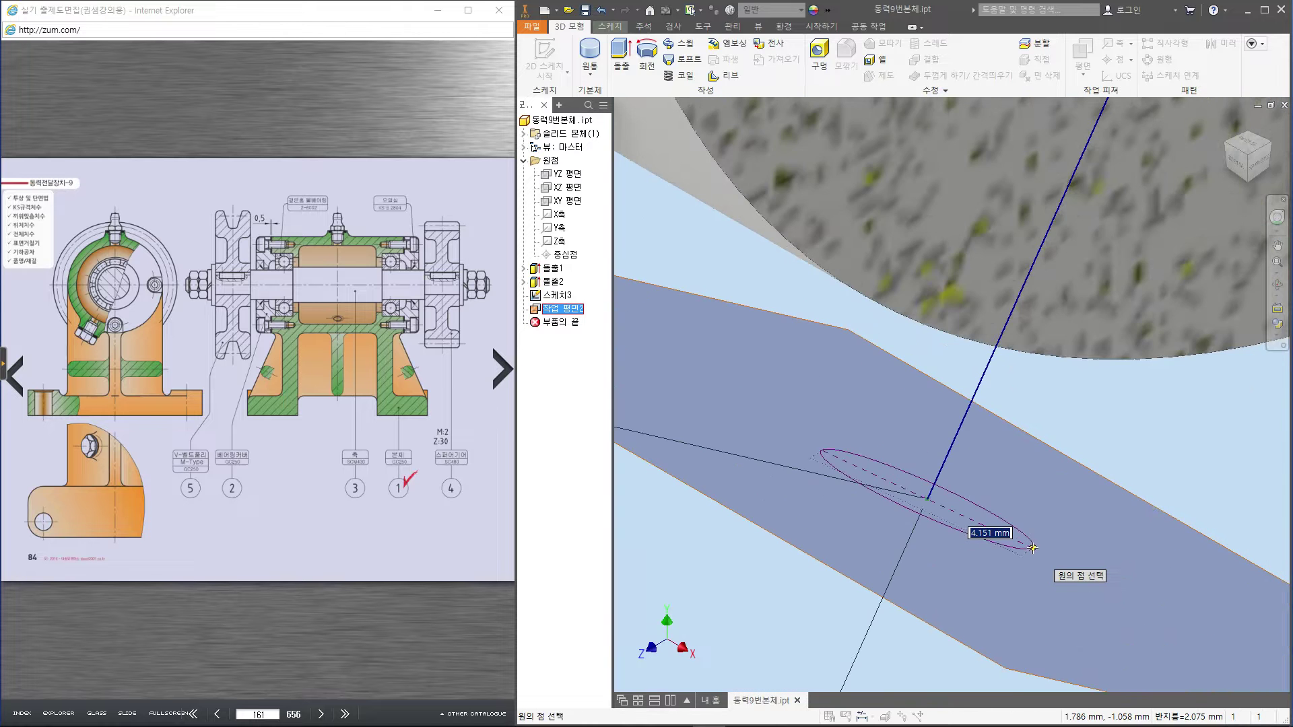
{"action": "scroll", "coordinate": [1033, 548], "scroll_direction": "down", "scroll_amount": 4}
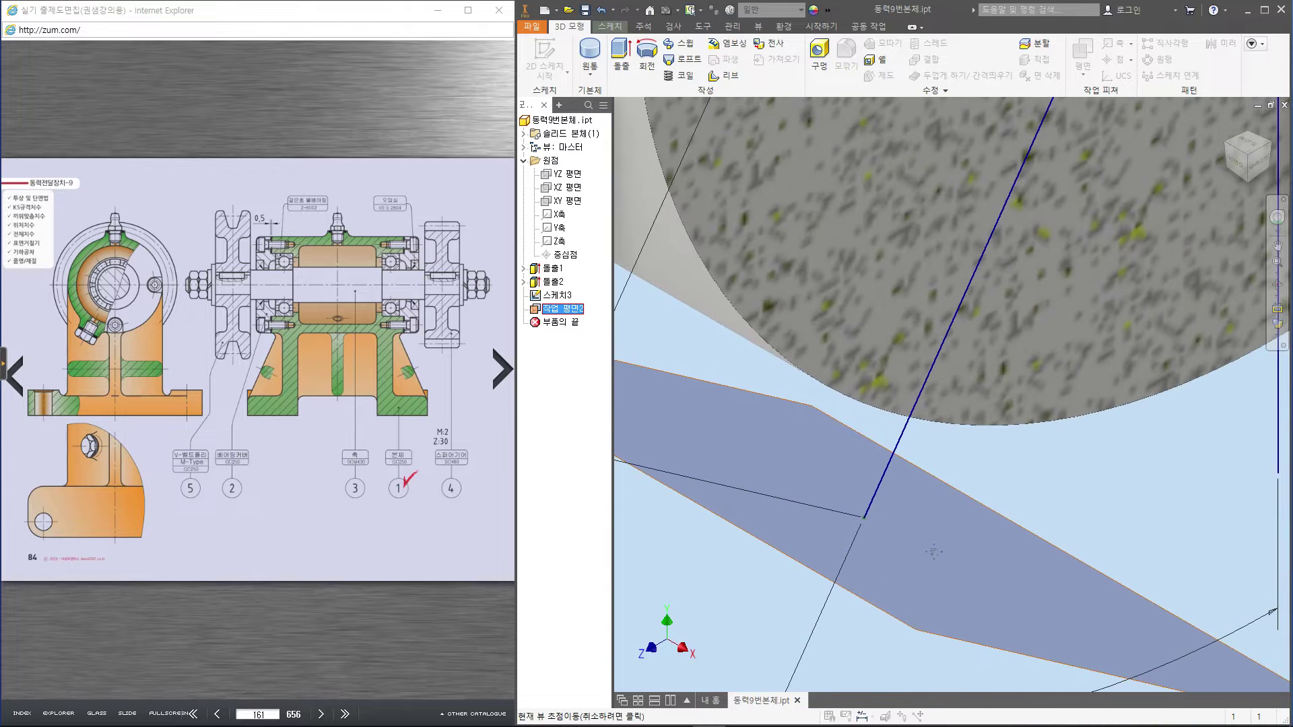
{"action": "scroll", "coordinate": [933, 550], "scroll_direction": "down", "scroll_amount": 3}
{"action": "scroll", "coordinate": [934, 550], "scroll_direction": "up", "scroll_amount": 4}
{"action": "scroll", "coordinate": [934, 550], "scroll_direction": "down", "scroll_amount": 2}
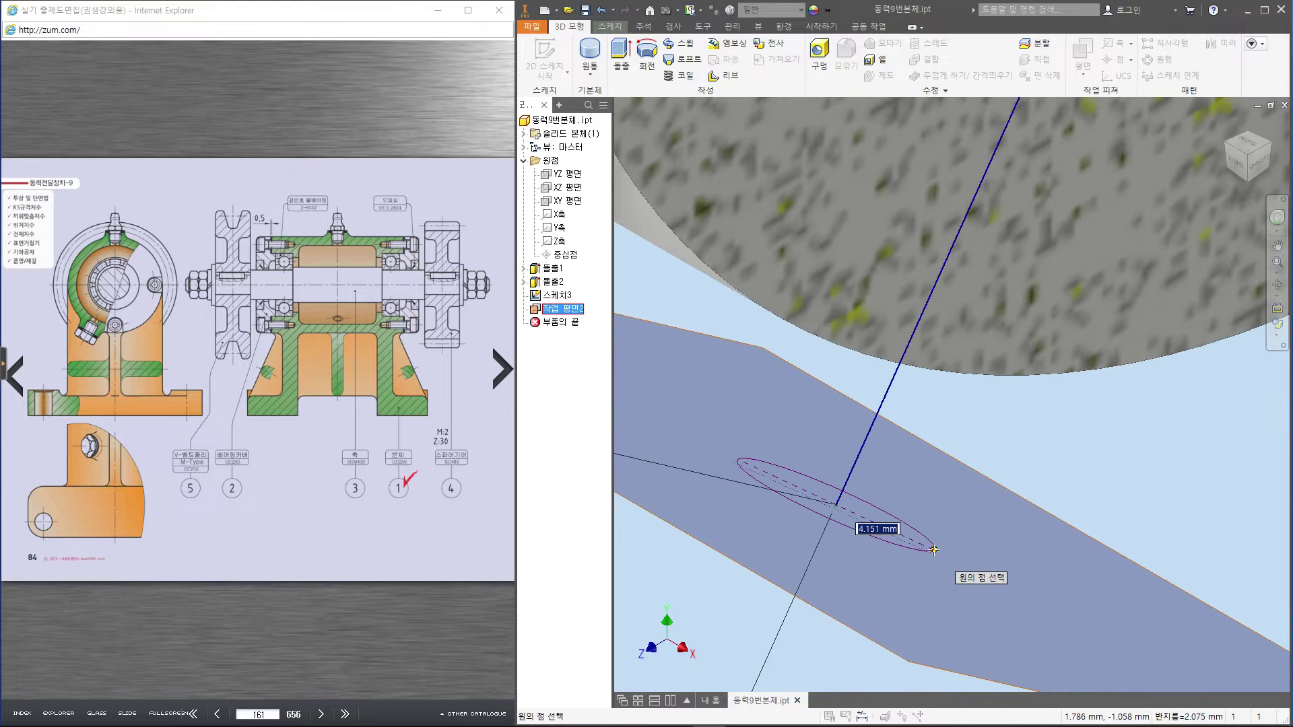
{"action": "type", "text": "12"}
{"action": "key", "text": "Return"}
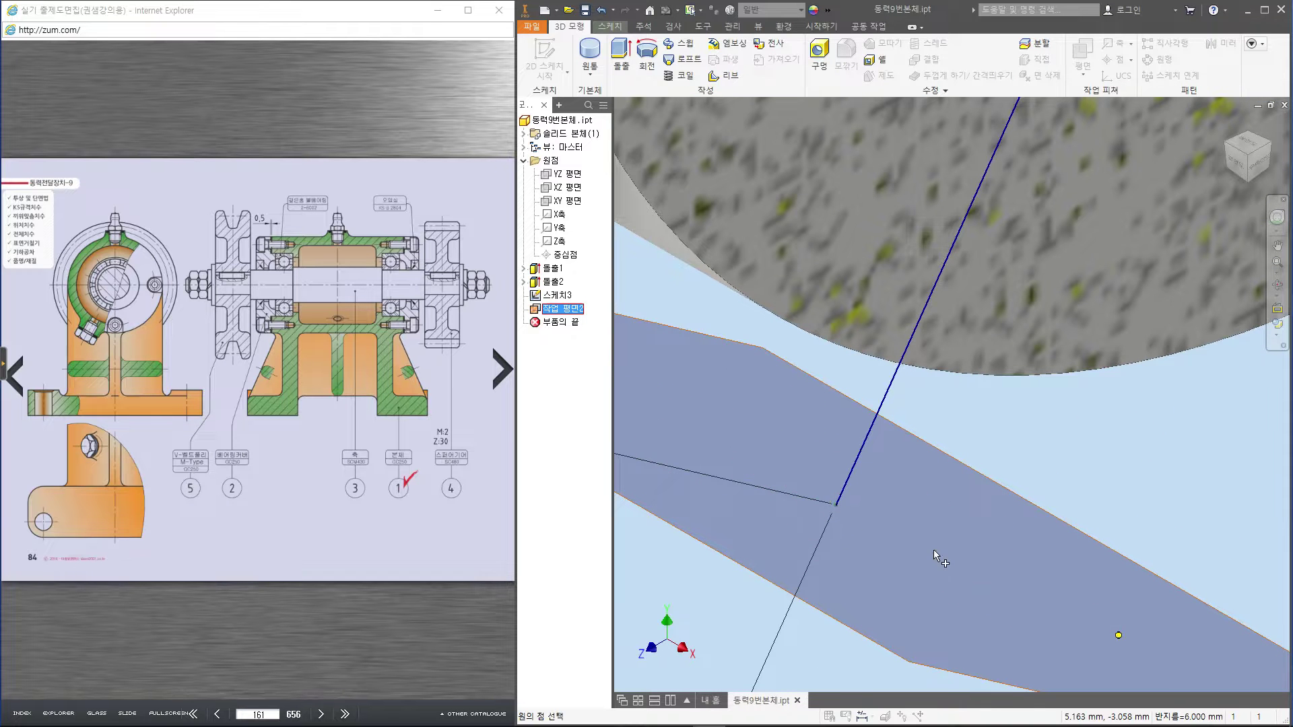
Extrude the 12 mm circle as a joined boss up to the cylindrical outer face of the body
{"action": "key", "text": "e"}
{"action": "scroll", "coordinate": [923, 541], "scroll_direction": "up", "scroll_amount": 2}
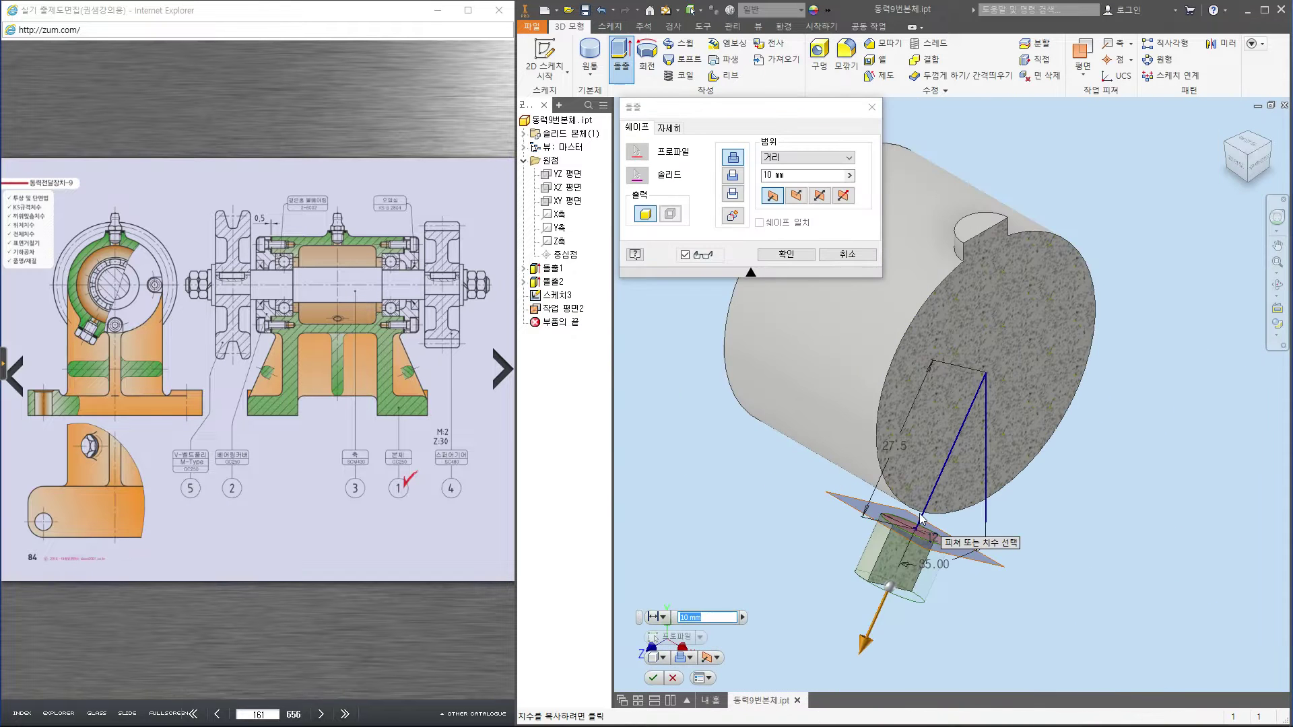
{"action": "left_click", "coordinate": [795, 195]}
{"action": "left_click", "coordinate": [773, 195]}
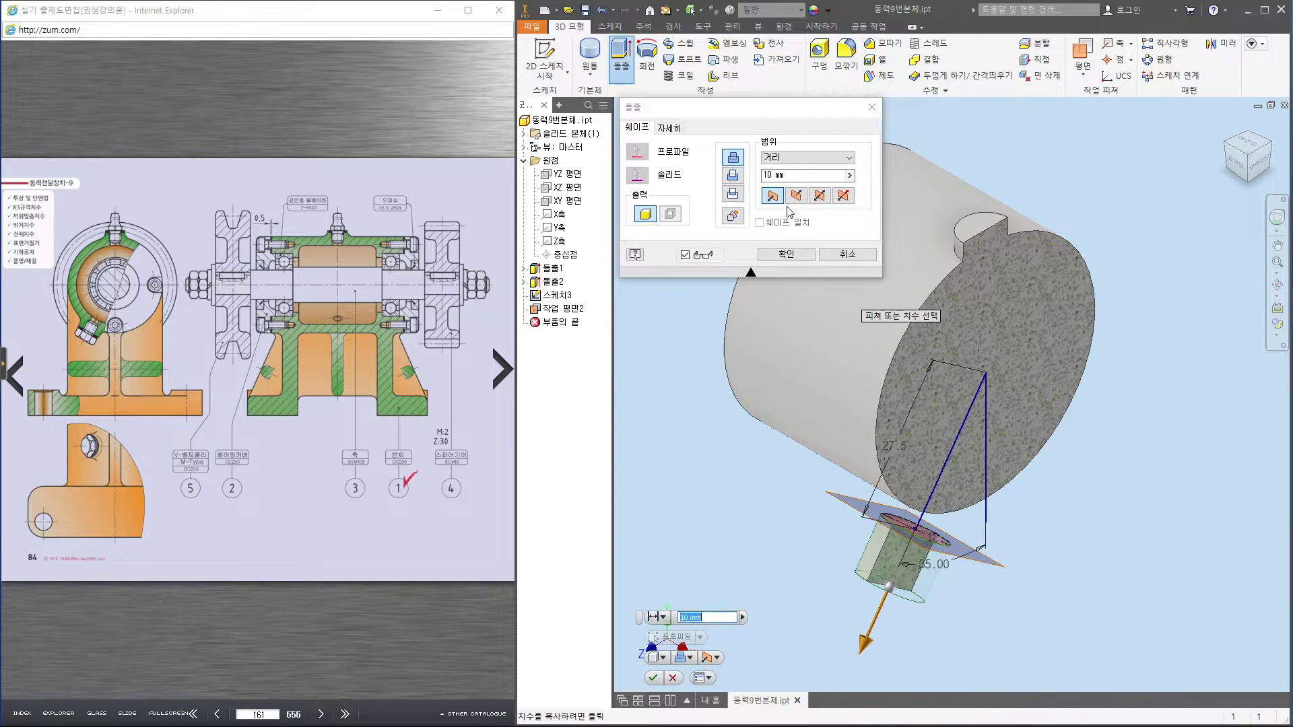
{"action": "left_click", "coordinate": [796, 158]}
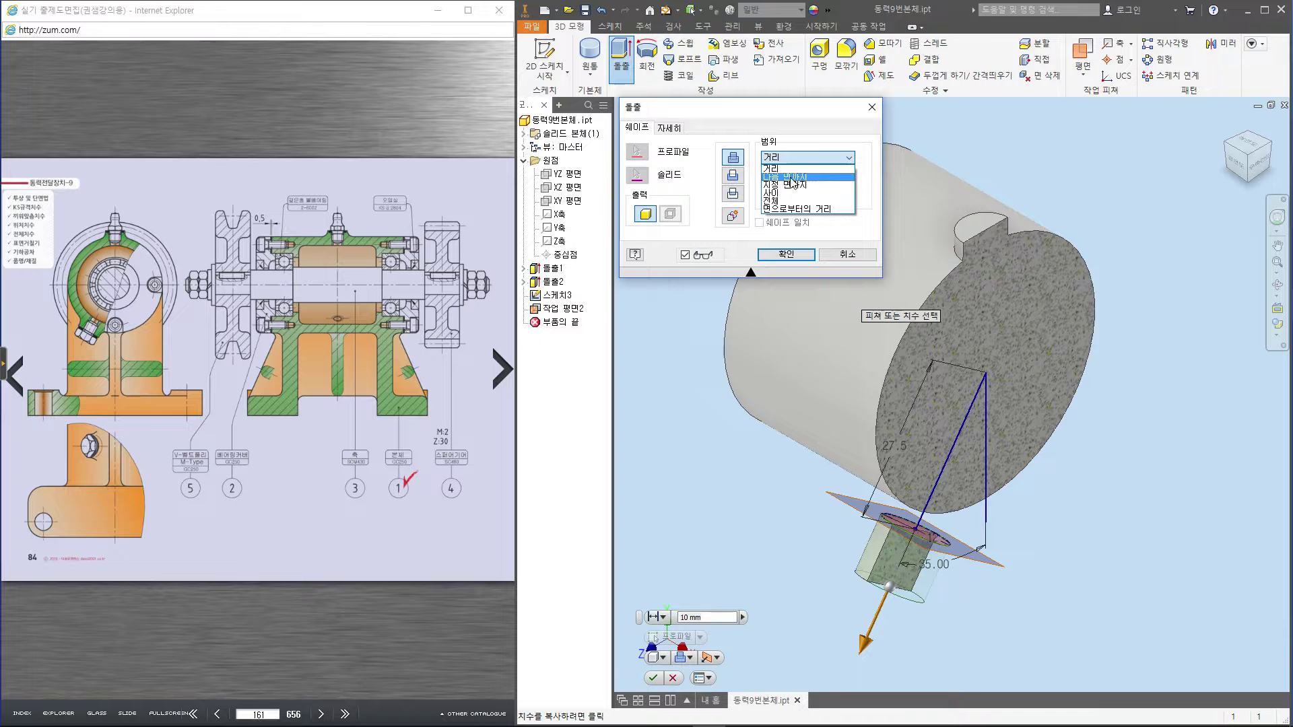
{"action": "left_click", "coordinate": [795, 178]}
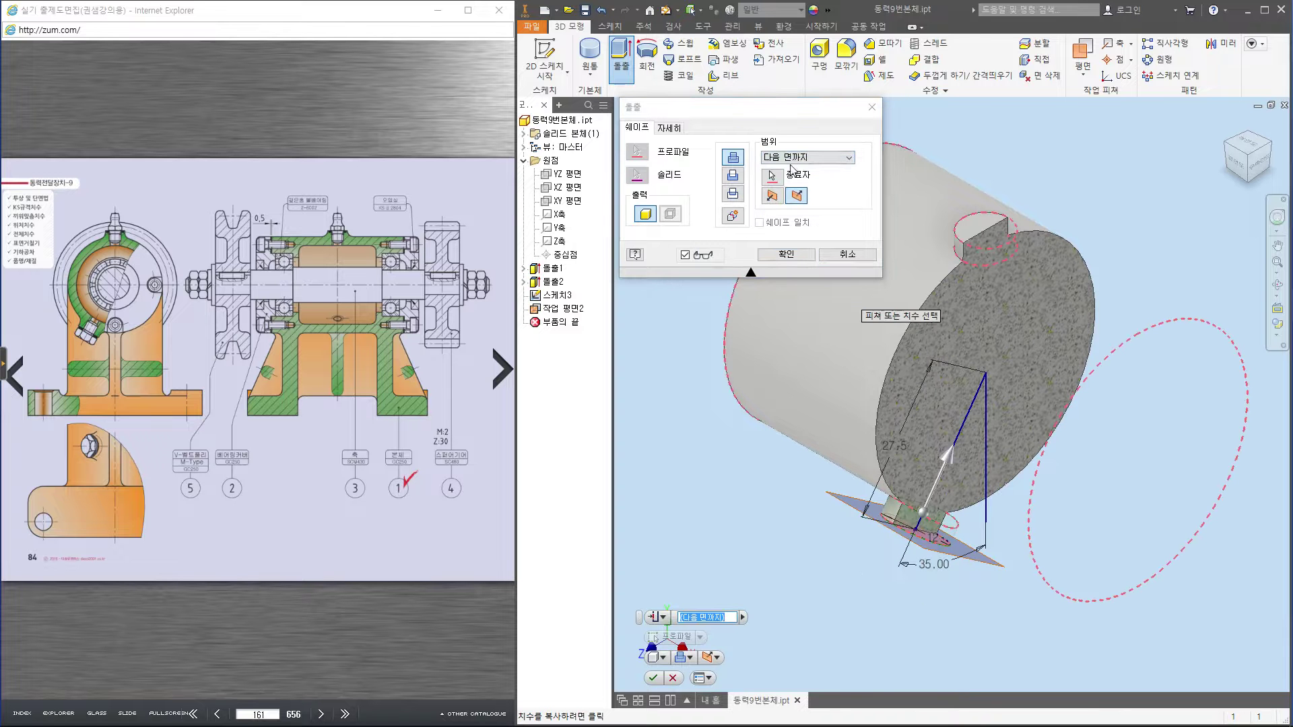
{"action": "left_click", "coordinate": [792, 159]}
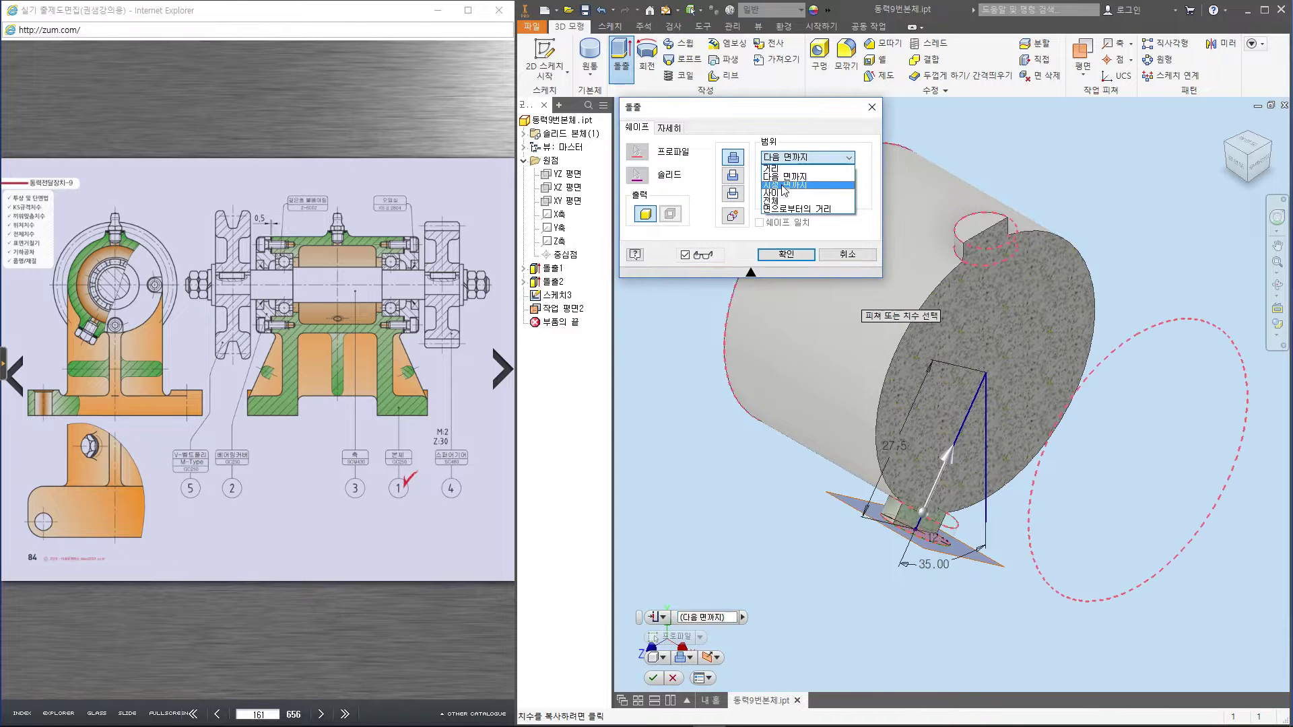
{"action": "left_click", "coordinate": [782, 185]}
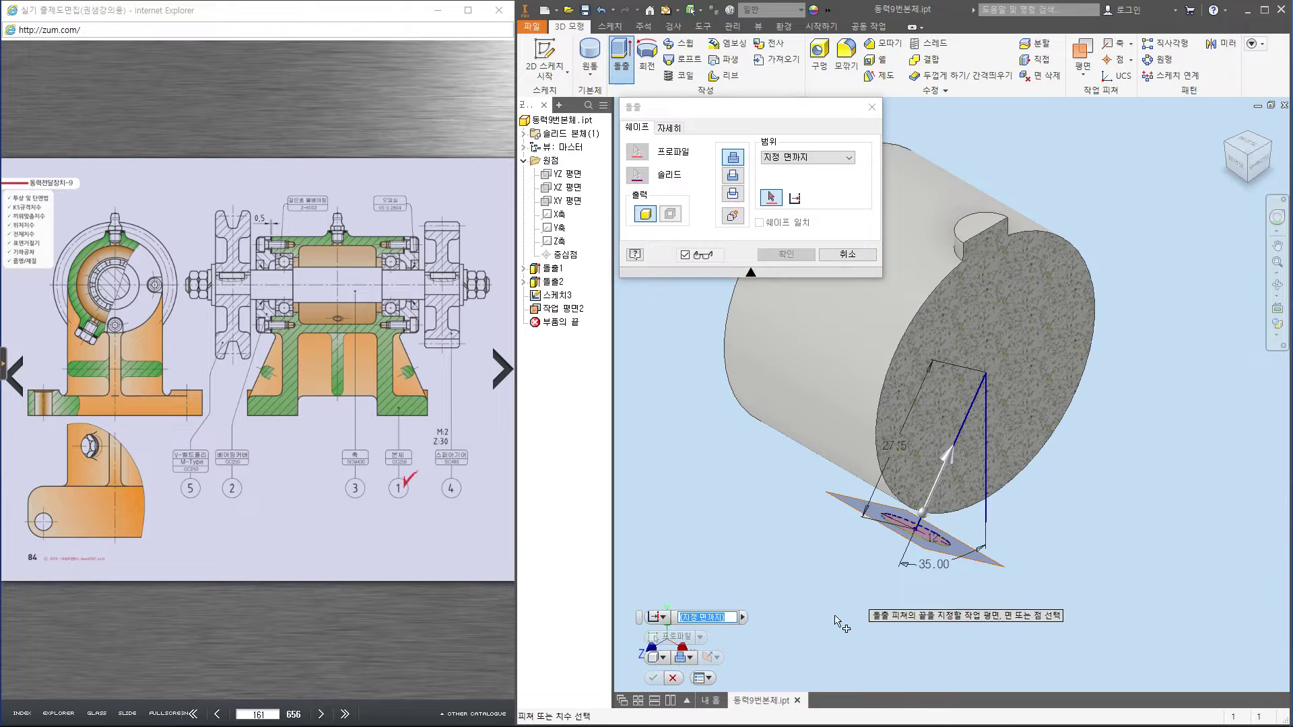
{"action": "left_click", "coordinate": [790, 382]}
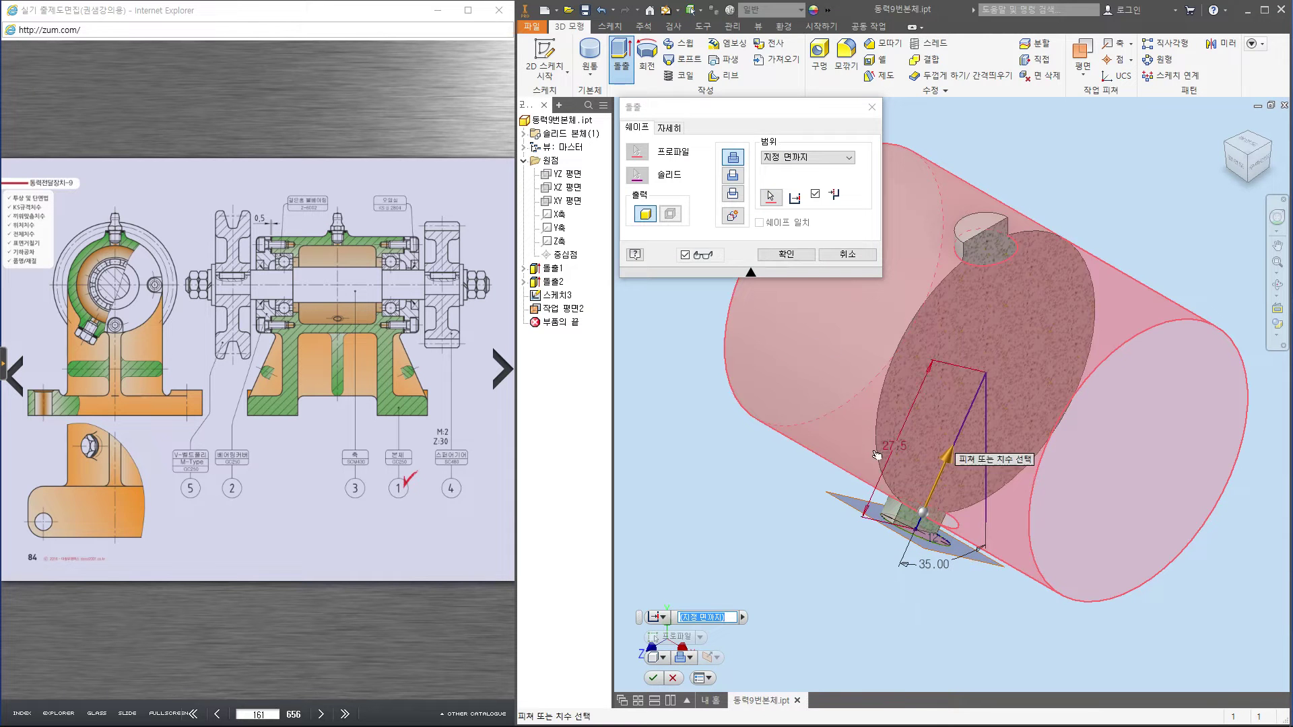
{"action": "left_click", "coordinate": [784, 254]}
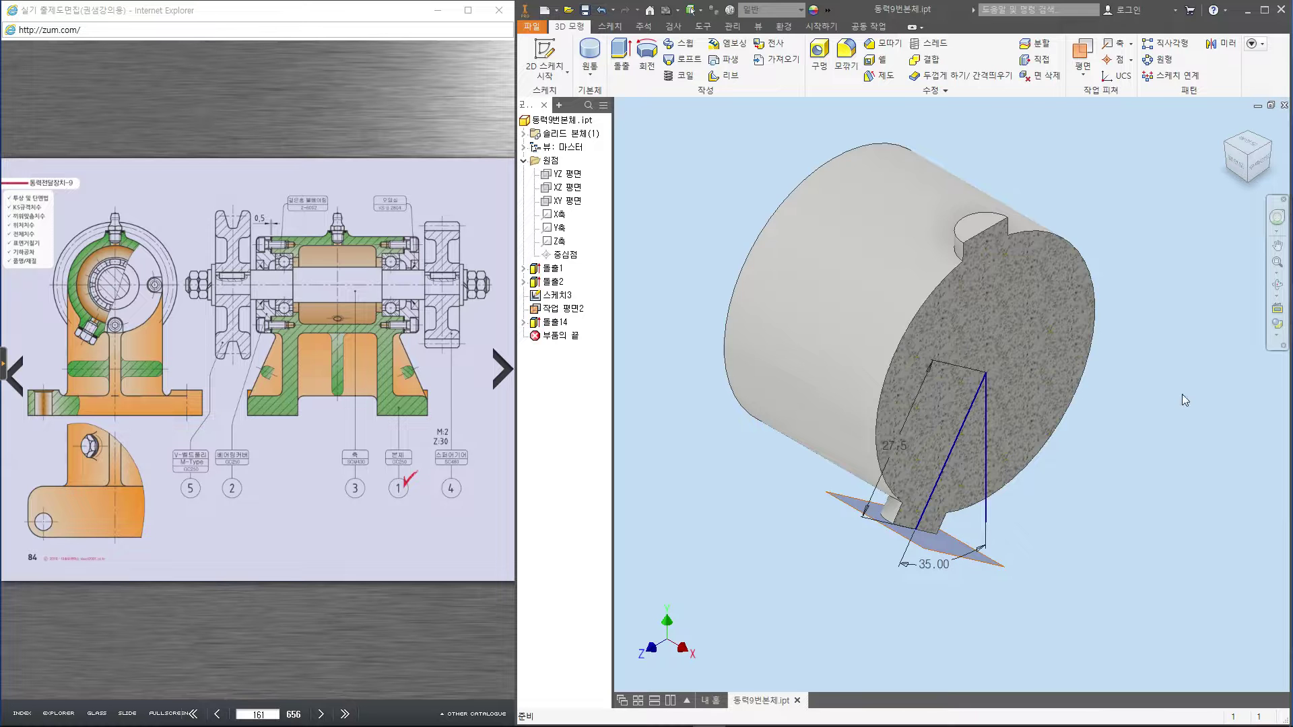
Hide the angled work plane and the sketch containing the slanted reference line
{"action": "right_click", "coordinate": [577, 313]}
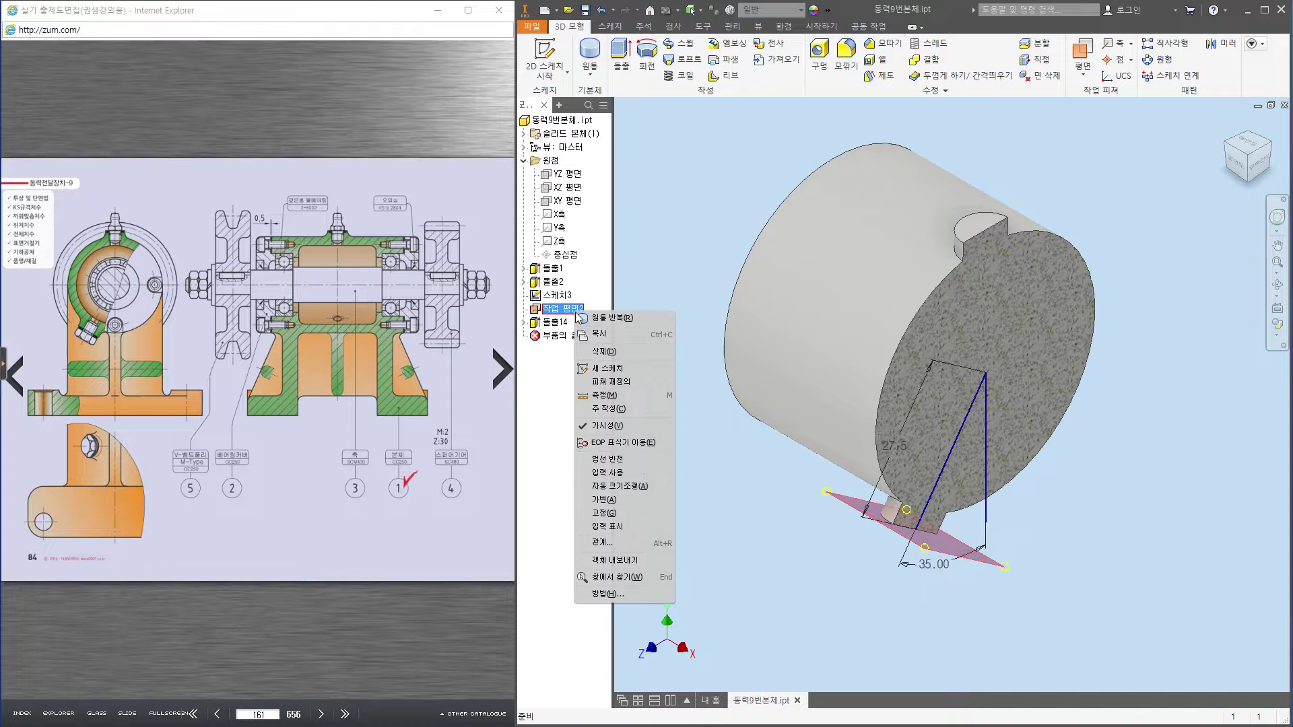
{"action": "left_click", "coordinate": [631, 426]}
{"action": "right_click", "coordinate": [551, 299]}
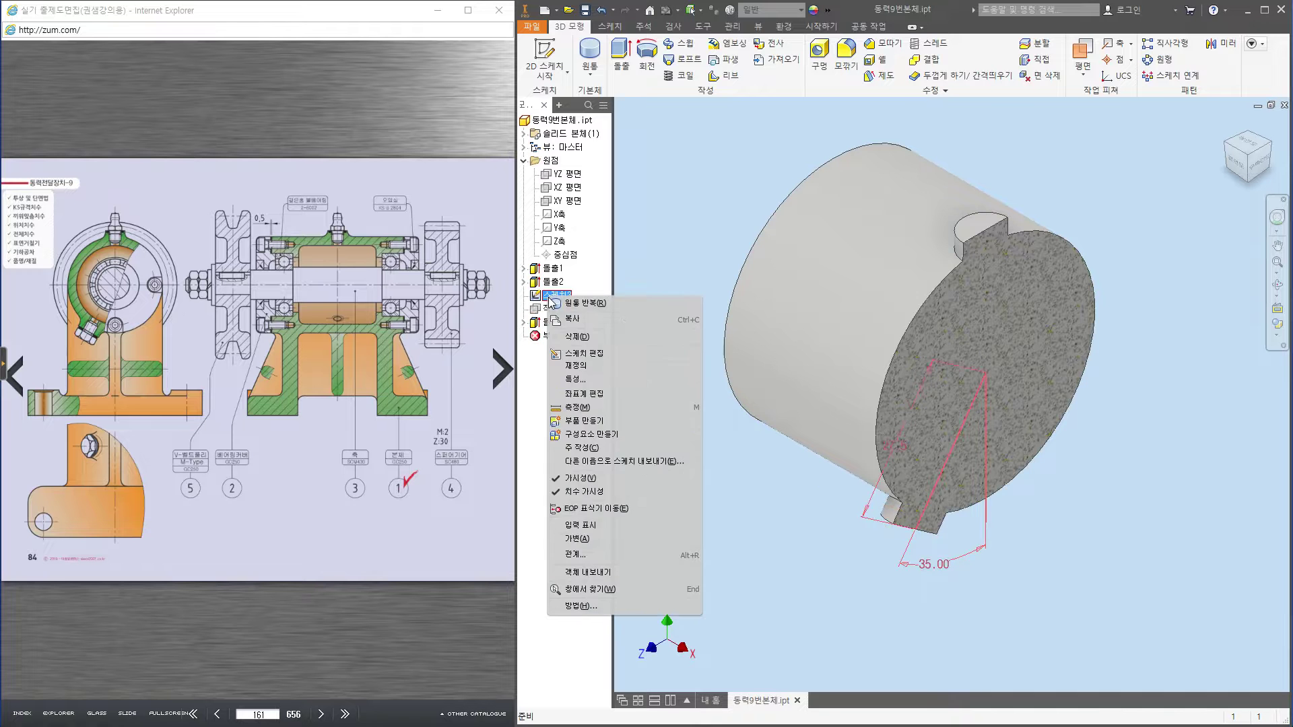
{"action": "left_click", "coordinate": [551, 302]}
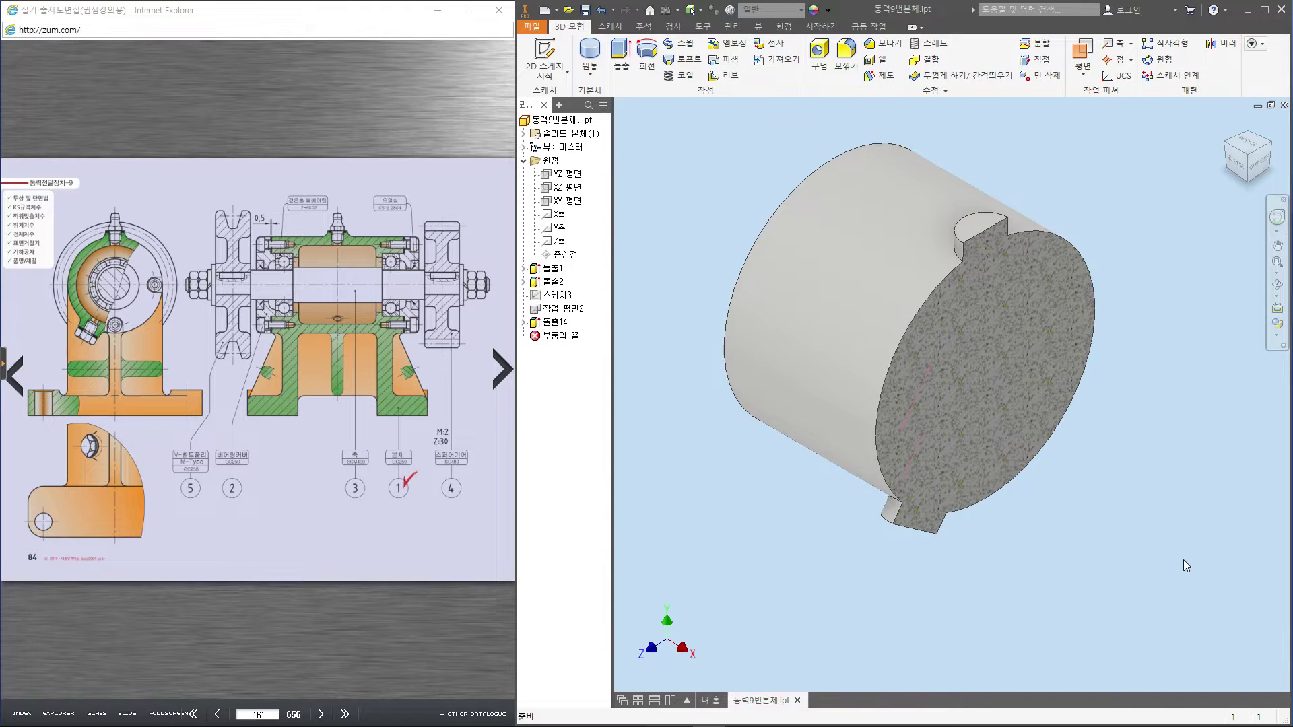
Examine the two base feet in the reference drawing, covering their outlines, width, thickness and symmetry about the centre lines
{"action": "key", "text": "F7"}
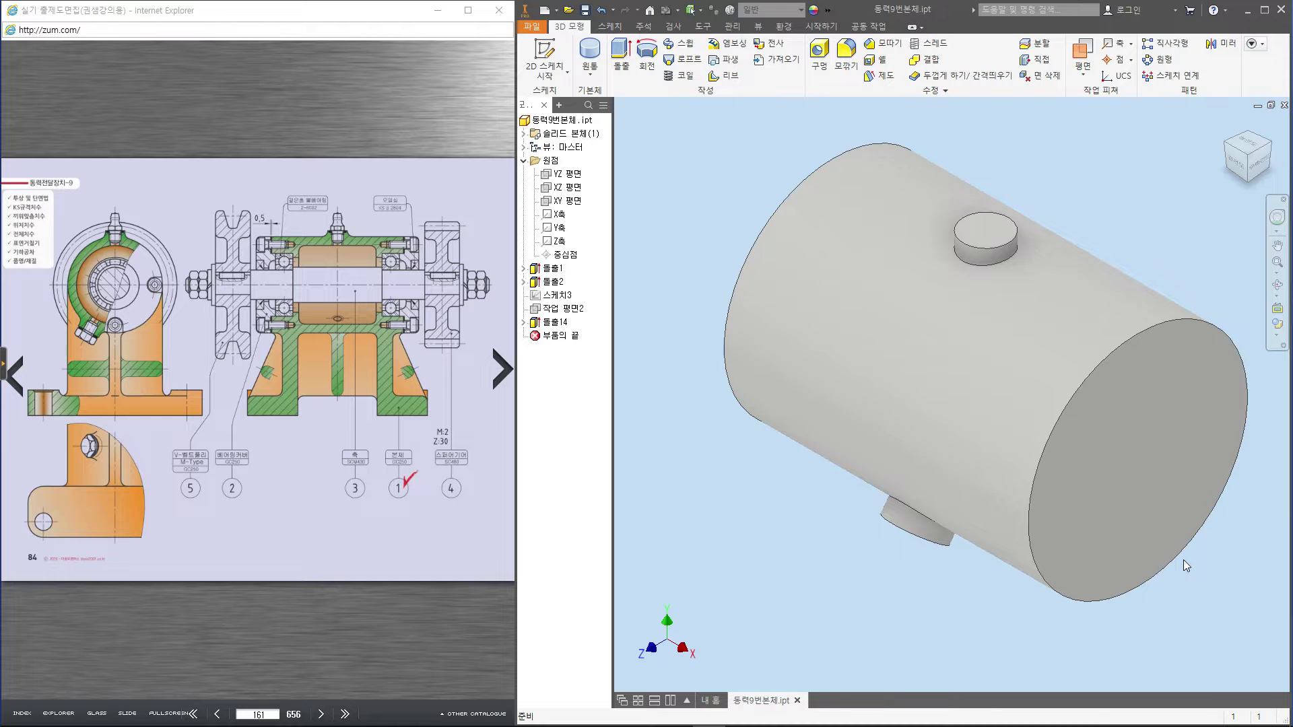
{"action": "key", "text": "Home"}
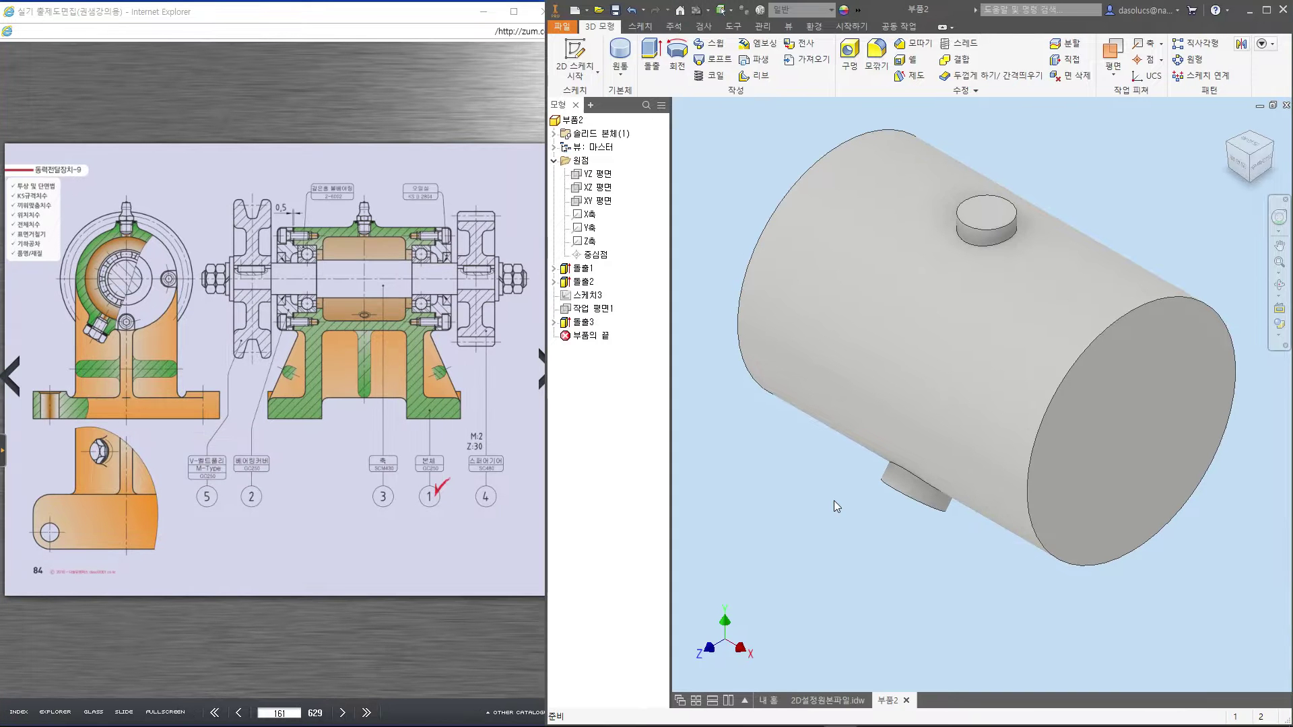
{"action": "mouse_move", "coordinate": [280, 404]}
{"action": "left_mouse_down"}
{"action": "mouse_move", "coordinate": [312, 419]}
{"action": "mouse_move", "coordinate": [321, 409]}
{"action": "mouse_move", "coordinate": [322, 421]}
{"action": "left_mouse_up"}
{"action": "mouse_move", "coordinate": [402, 399]}
{"action": "left_mouse_down"}
{"action": "mouse_move", "coordinate": [457, 421]}
{"action": "mouse_move", "coordinate": [431, 399]}
{"action": "mouse_move", "coordinate": [459, 425]}
{"action": "left_mouse_up"}
{"action": "left_click_drag", "start_coordinate": [30, 393], "coordinate": [198, 401]}
{"action": "mouse_move", "coordinate": [33, 397]}
{"action": "left_mouse_down"}
{"action": "mouse_move", "coordinate": [77, 423]}
{"action": "mouse_move", "coordinate": [209, 424]}
{"action": "mouse_move", "coordinate": [216, 399]}
{"action": "left_mouse_up"}
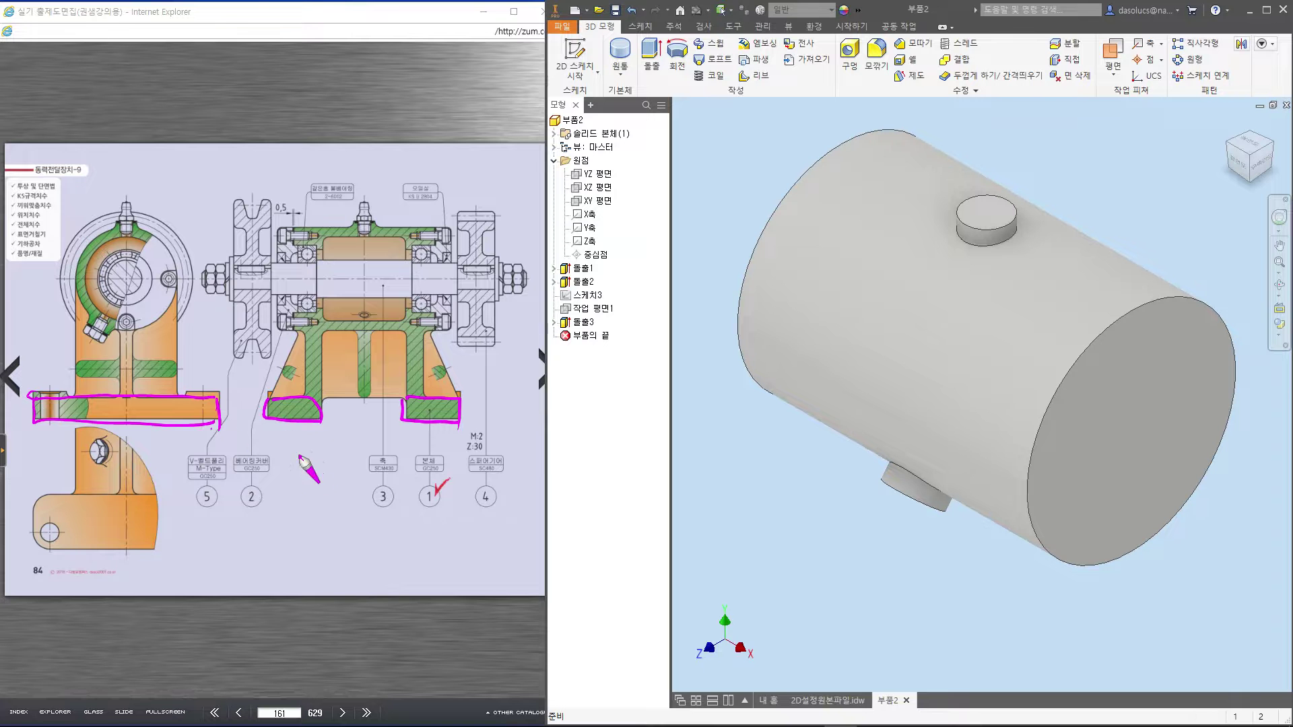
{"action": "left_click_drag", "start_coordinate": [265, 429], "coordinate": [324, 444]}
{"action": "left_click_drag", "start_coordinate": [325, 436], "coordinate": [325, 462]}
{"action": "left_click_drag", "start_coordinate": [328, 402], "coordinate": [343, 426]}
{"action": "left_click_drag", "start_coordinate": [61, 405], "coordinate": [68, 409]}
{"action": "left_click_drag", "start_coordinate": [130, 186], "coordinate": [131, 473]}
{"action": "left_click_drag", "start_coordinate": [369, 187], "coordinate": [363, 478]}
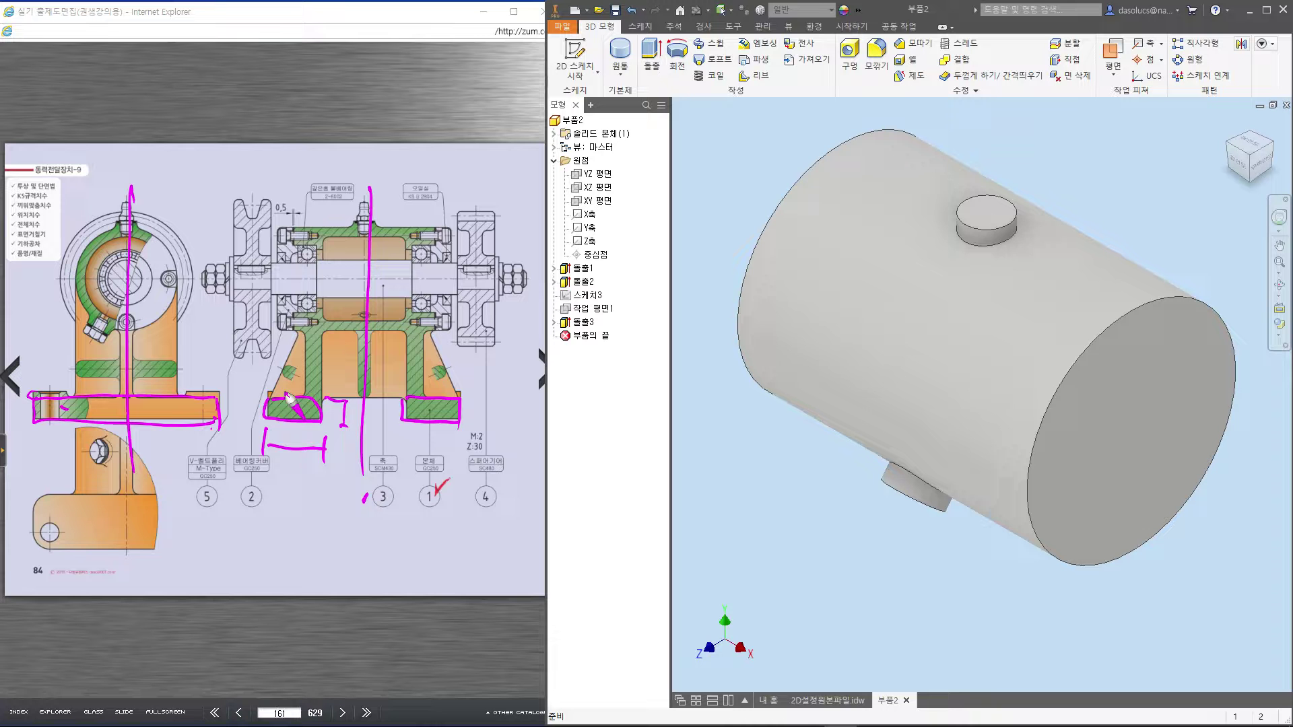
{"action": "key", "text": "Escape"}
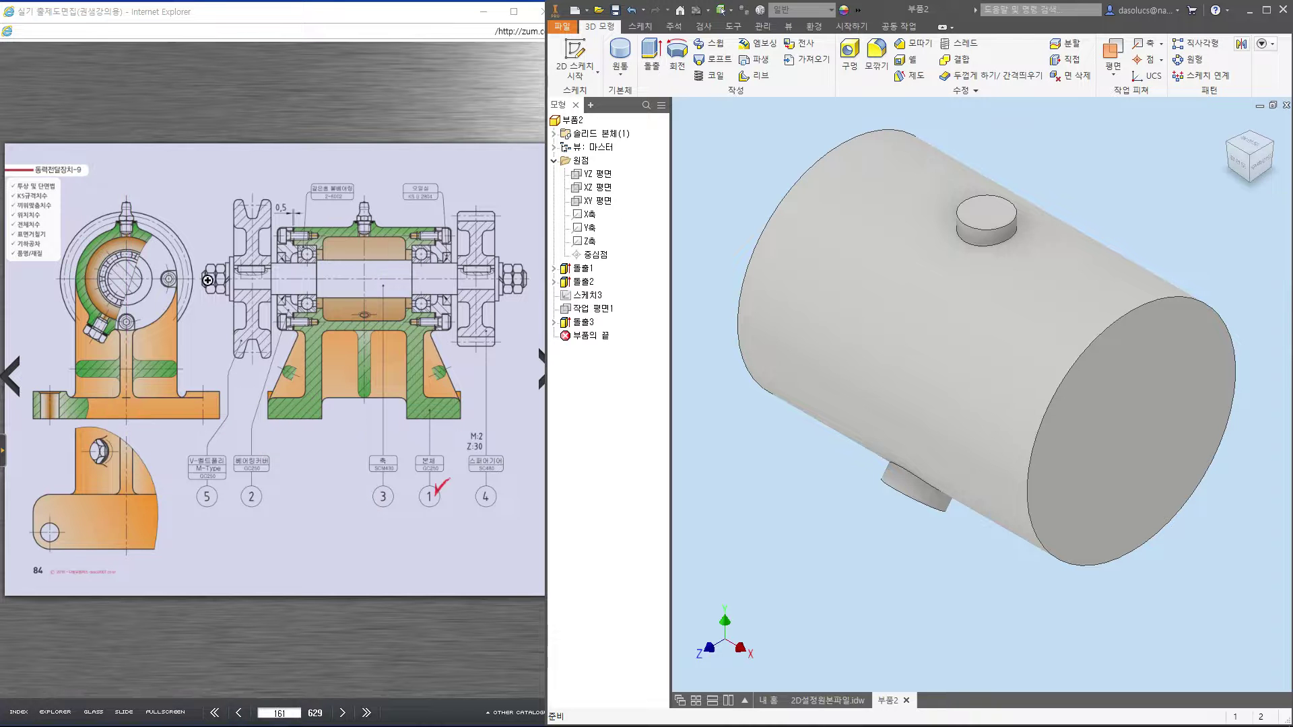
Start a new sketch on the XY plane and slice the model at the sketch plane
{"action": "left_click", "coordinate": [596, 203]}
{"action": "key", "text": "s"}
{"action": "scroll", "coordinate": [766, 291], "scroll_direction": "down", "scroll_amount": 4}
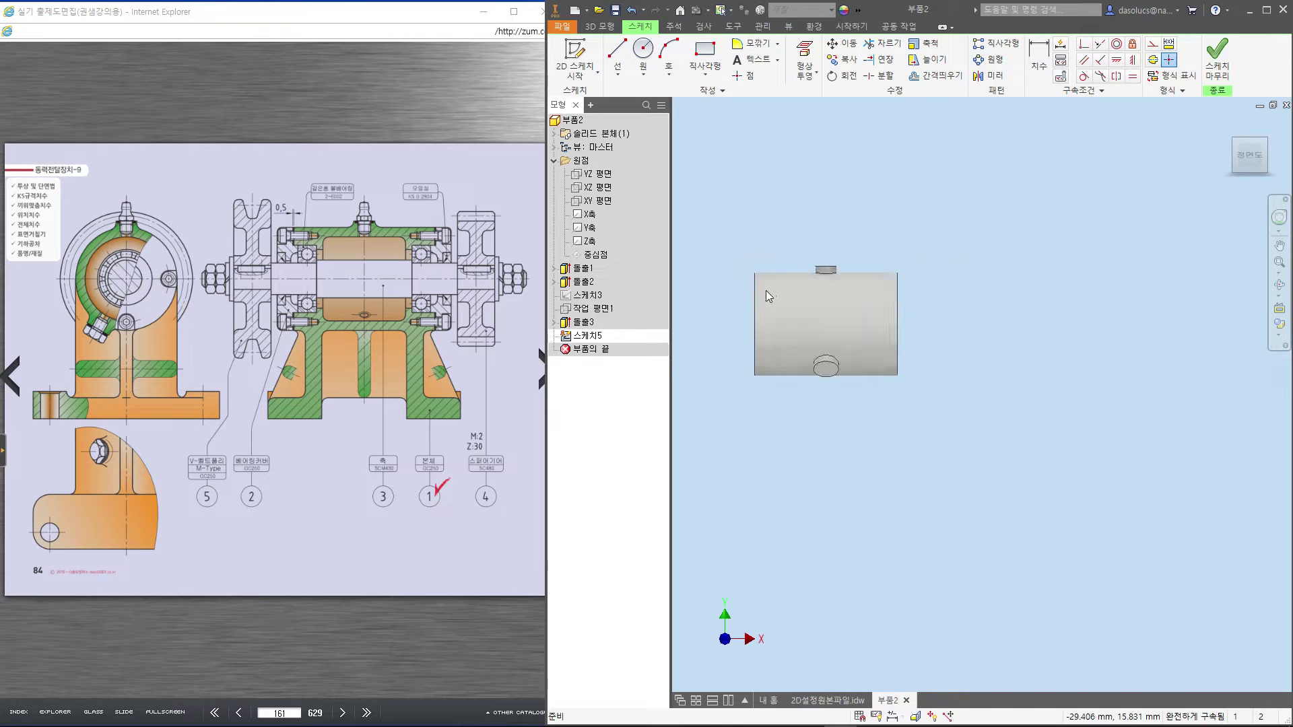
{"action": "scroll", "coordinate": [768, 290], "scroll_direction": "up", "scroll_amount": 3}
{"action": "key", "text": "F7"}
{"action": "middle_click_drag", "start_coordinate": [821, 378], "coordinate": [798, 366]}
{"action": "scroll", "coordinate": [820, 342], "scroll_direction": "up", "scroll_amount": 4}
{"action": "scroll", "coordinate": [823, 350], "scroll_direction": "down", "scroll_amount": 3}
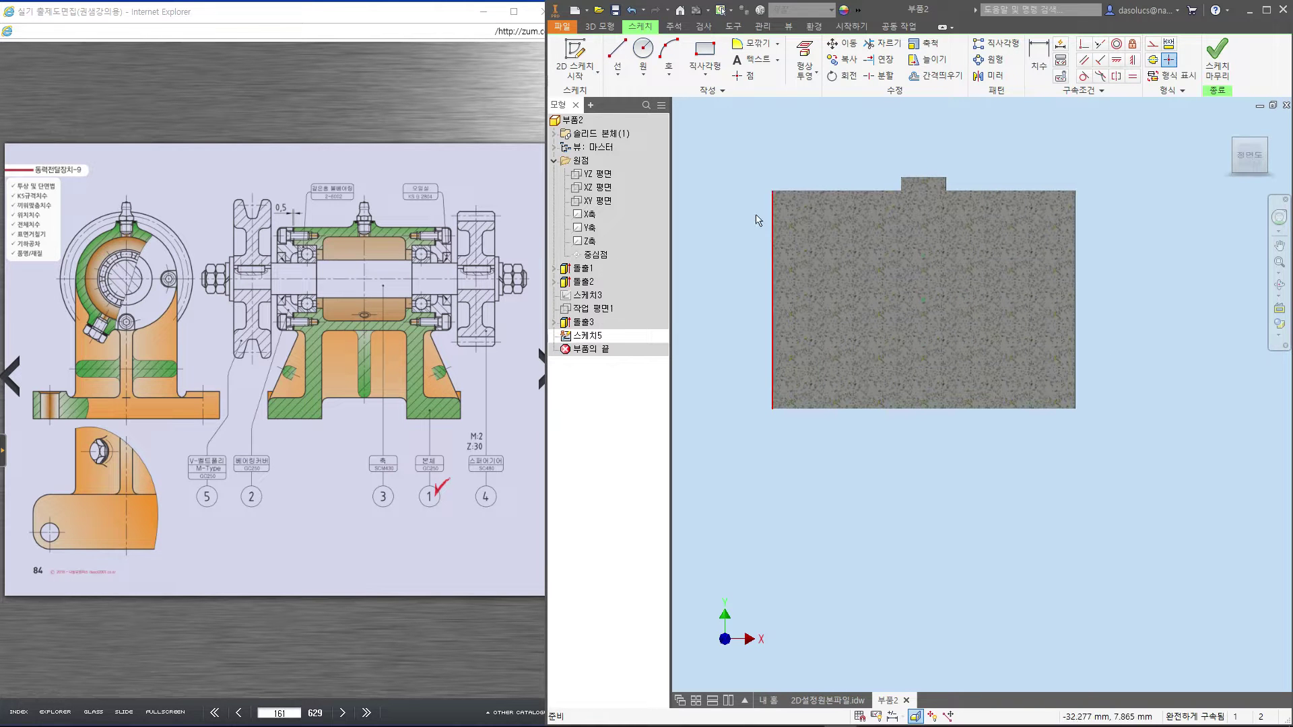
Sketch a 26 mm wide and 10 mm high rectangle for the base foot below the sectioned body
{"action": "left_click", "coordinate": [704, 54]}
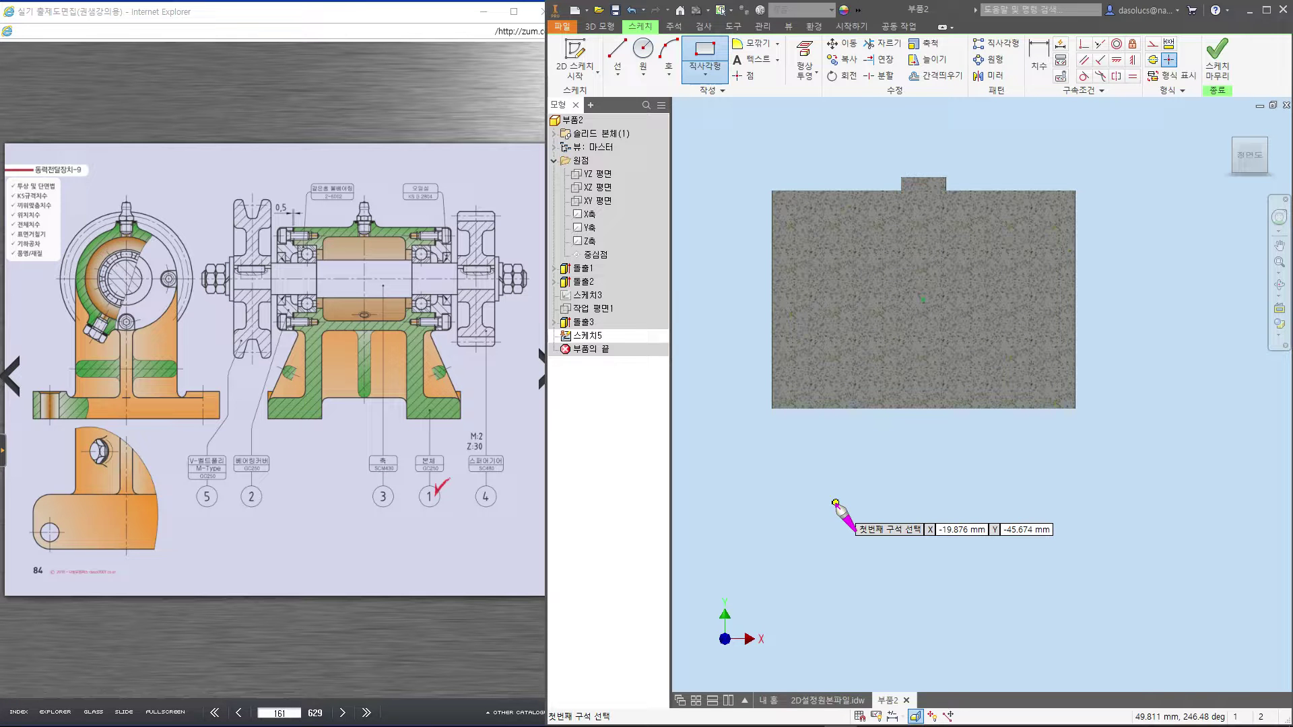
{"action": "mouse_move", "coordinate": [264, 424]}
{"action": "left_mouse_down"}
{"action": "mouse_move", "coordinate": [325, 434]}
{"action": "mouse_move", "coordinate": [299, 490]}
{"action": "mouse_move", "coordinate": [316, 464]}
{"action": "left_mouse_up"}
{"action": "left_click_drag", "start_coordinate": [318, 397], "coordinate": [351, 429]}
{"action": "left_click_drag", "start_coordinate": [368, 410], "coordinate": [364, 421]}
{"action": "left_click_drag", "start_coordinate": [377, 416], "coordinate": [376, 454]}
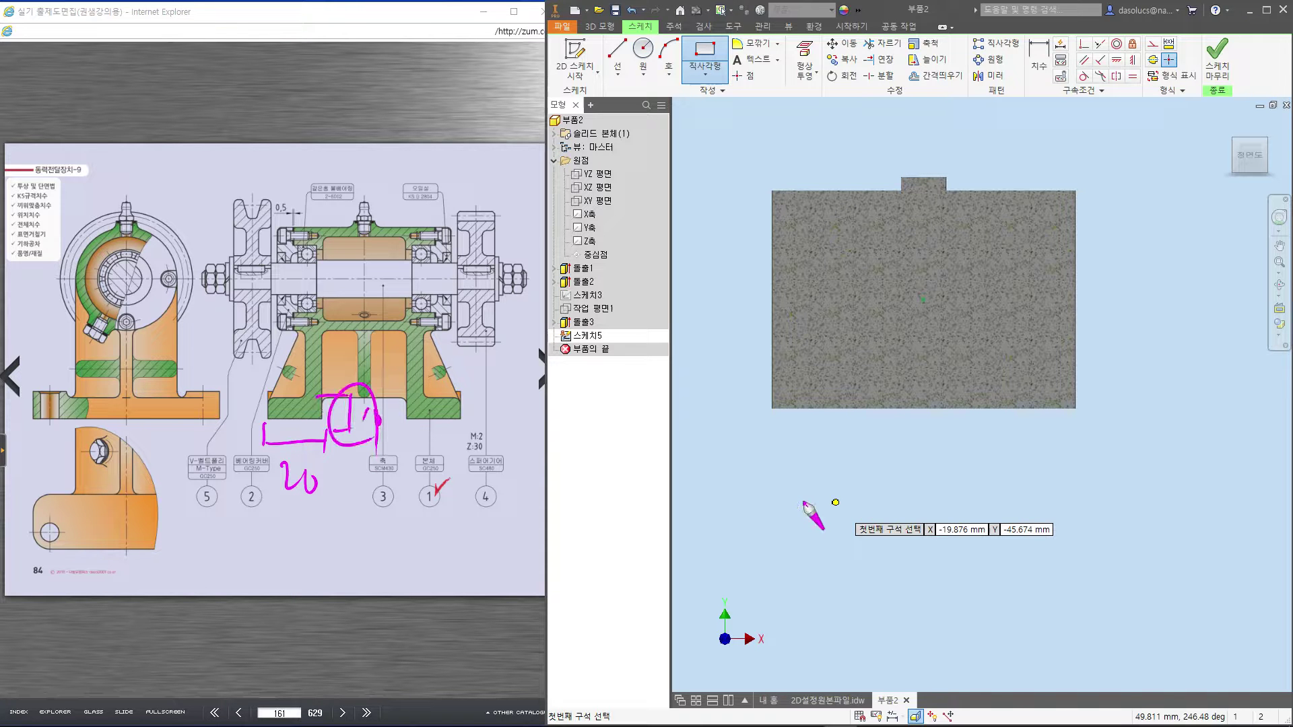
{"action": "key", "text": "Escape"}
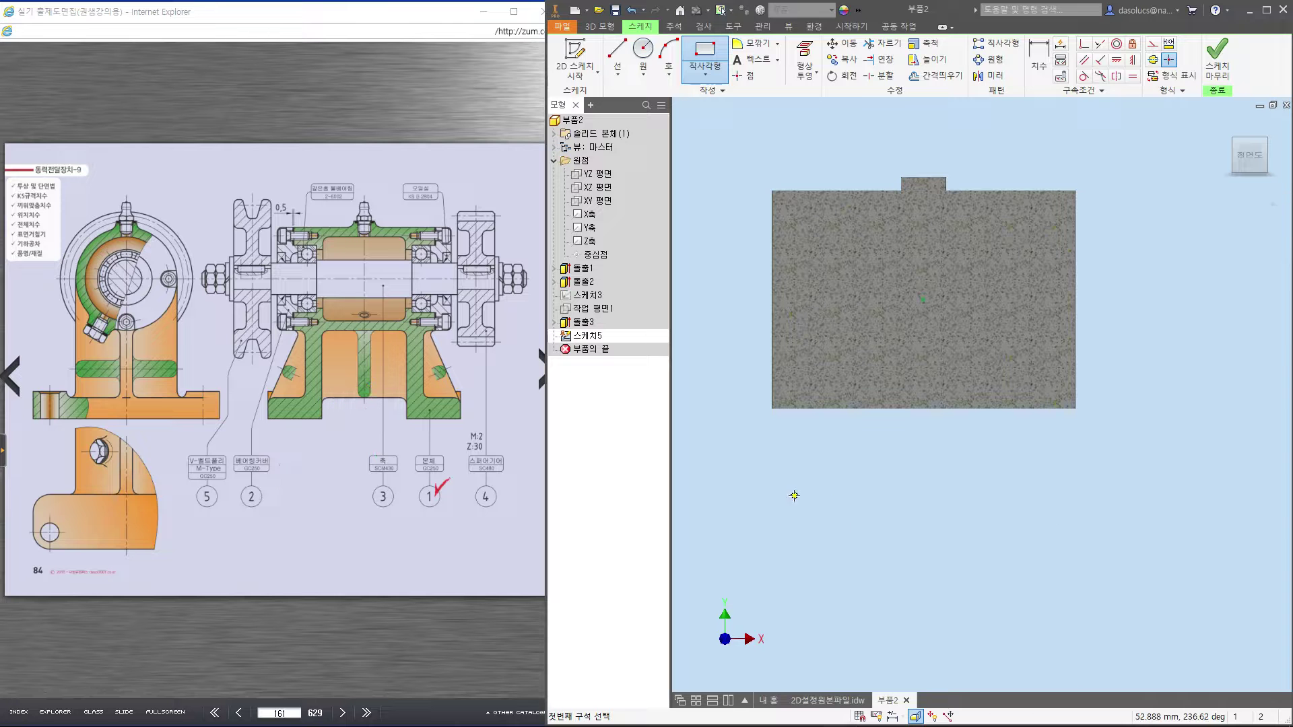
{"action": "left_click", "coordinate": [779, 499]}
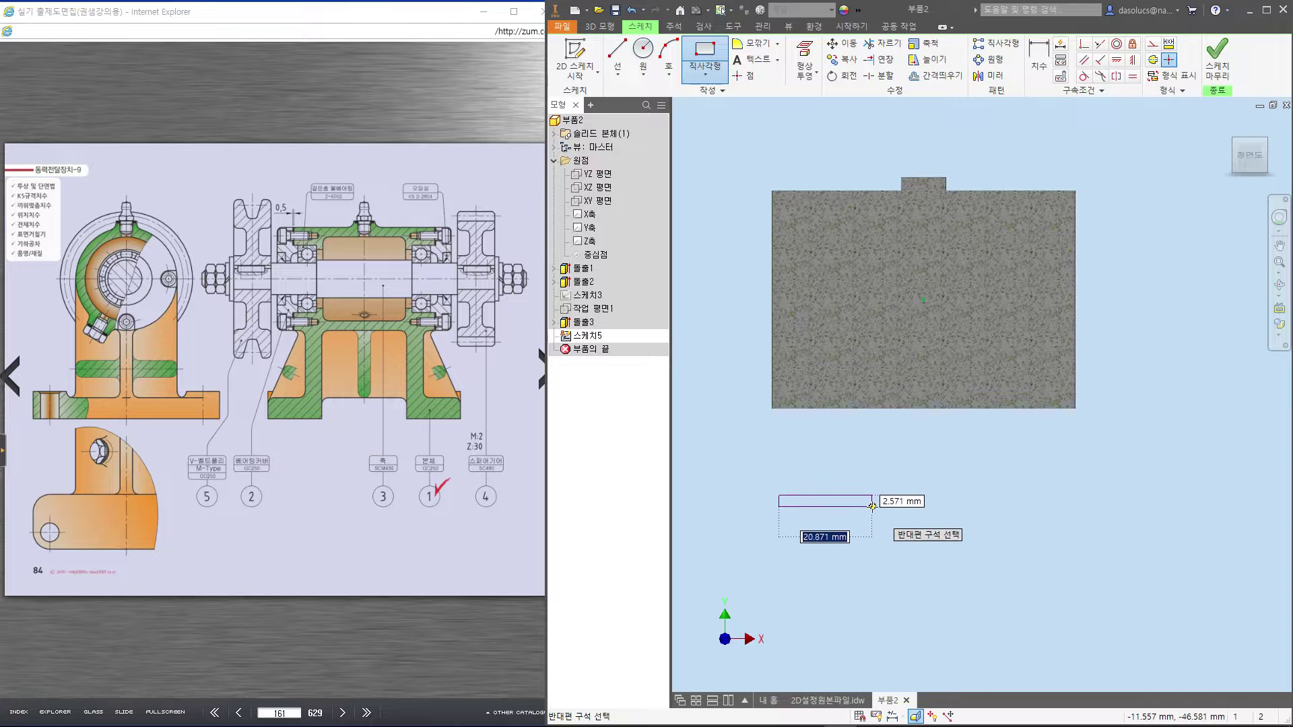
{"action": "type", "text": "26"}
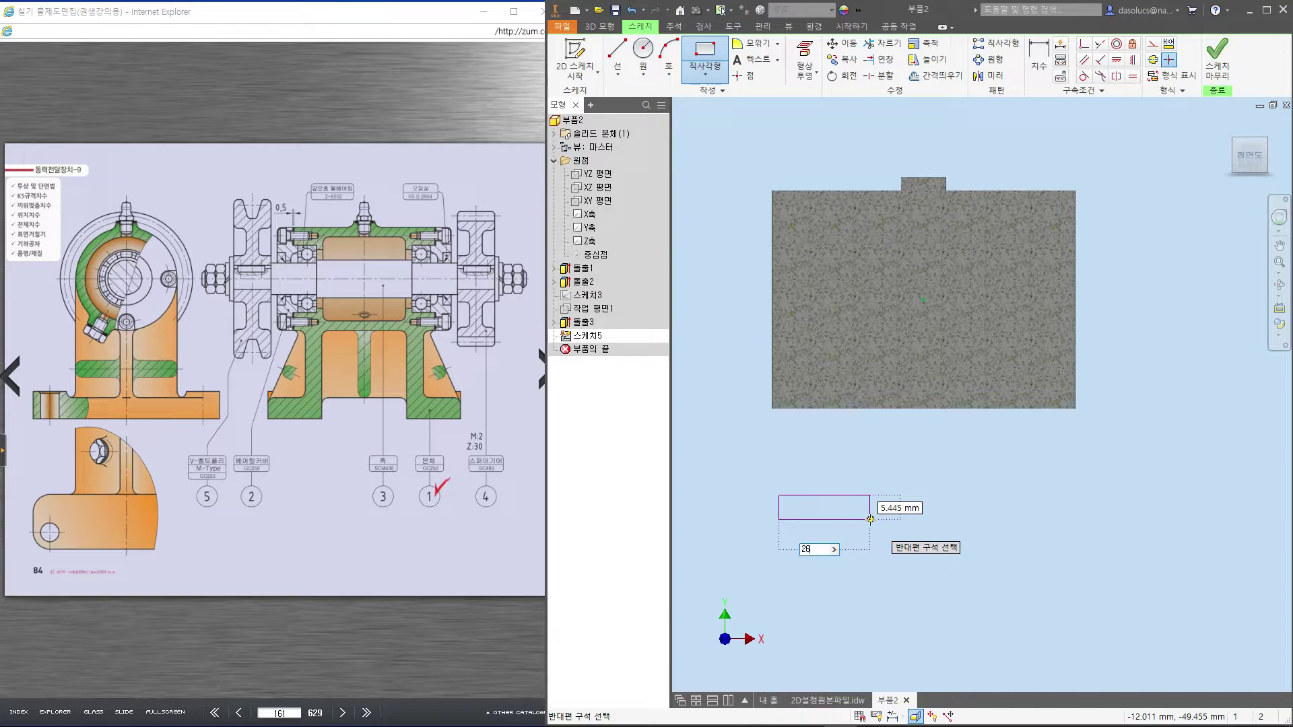
{"action": "key", "text": "Tab"}
{"action": "type", "text": "10"}
{"action": "key", "text": "Return"}
{"action": "key", "text": "Escape"}
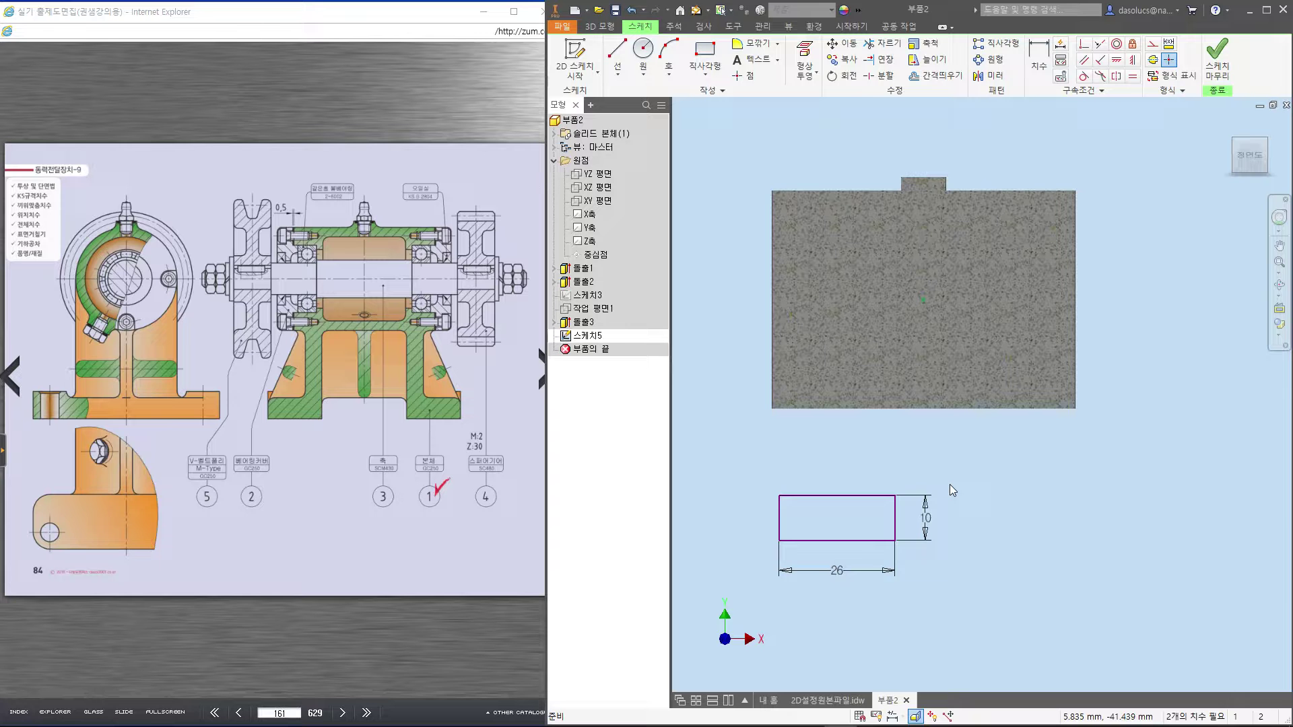
Examine the horizontal spacings between the two base feet and the centre line in the reference drawing
{"action": "left_click_drag", "start_coordinate": [322, 423], "coordinate": [401, 462]}
{"action": "left_click", "coordinate": [369, 250]}
{"action": "mouse_move", "coordinate": [289, 389]}
{"action": "left_mouse_down"}
{"action": "mouse_move", "coordinate": [290, 471]}
{"action": "mouse_move", "coordinate": [442, 475]}
{"action": "left_mouse_up"}
{"action": "left_click_drag", "start_coordinate": [435, 403], "coordinate": [440, 480]}
{"action": "left_click_drag", "start_coordinate": [290, 464], "coordinate": [276, 475]}
{"action": "mouse_move", "coordinate": [267, 400]}
{"action": "left_mouse_down"}
{"action": "mouse_move", "coordinate": [268, 505]}
{"action": "mouse_move", "coordinate": [466, 511]}
{"action": "left_mouse_up"}
{"action": "left_click_drag", "start_coordinate": [457, 436], "coordinate": [458, 477]}
{"action": "left_click_drag", "start_coordinate": [400, 443], "coordinate": [403, 418]}
{"action": "left_click_drag", "start_coordinate": [331, 438], "coordinate": [326, 451]}
{"action": "left_click_drag", "start_coordinate": [361, 310], "coordinate": [363, 448]}
{"action": "left_click_drag", "start_coordinate": [356, 441], "coordinate": [337, 456]}
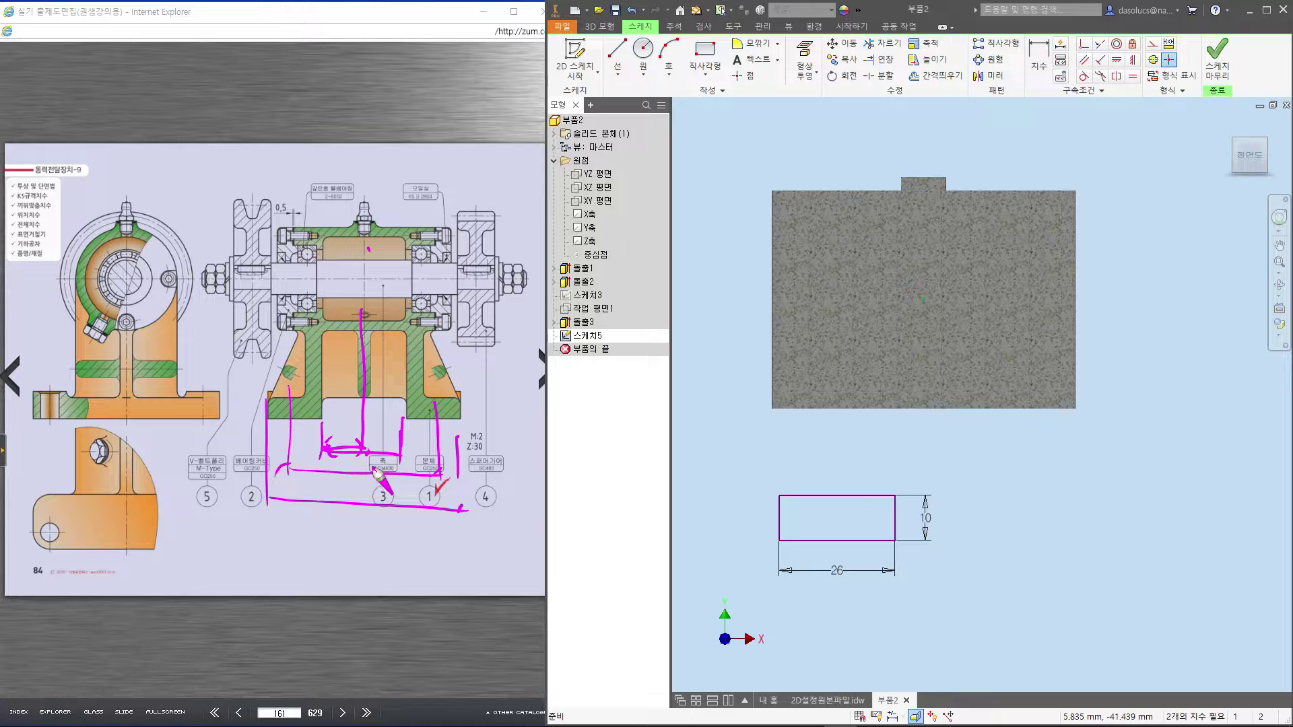
Examine the height from the underside of the feet to the shaft axis in the reference drawing
{"action": "left_click_drag", "start_coordinate": [270, 415], "coordinate": [224, 412]}
{"action": "left_click_drag", "start_coordinate": [241, 280], "coordinate": [248, 423]}
{"action": "left_click_drag", "start_coordinate": [247, 423], "coordinate": [233, 406]}
{"action": "mouse_move", "coordinate": [230, 287]}
{"action": "left_mouse_down"}
{"action": "mouse_move", "coordinate": [247, 315]}
{"action": "mouse_move", "coordinate": [223, 348]}
{"action": "mouse_move", "coordinate": [237, 333]}
{"action": "left_mouse_up"}
{"action": "left_click_drag", "start_coordinate": [327, 278], "coordinate": [309, 287]}
{"action": "mouse_move", "coordinate": [291, 411]}
{"action": "left_mouse_down"}
{"action": "mouse_move", "coordinate": [278, 392]}
{"action": "mouse_move", "coordinate": [322, 425]}
{"action": "left_mouse_up"}
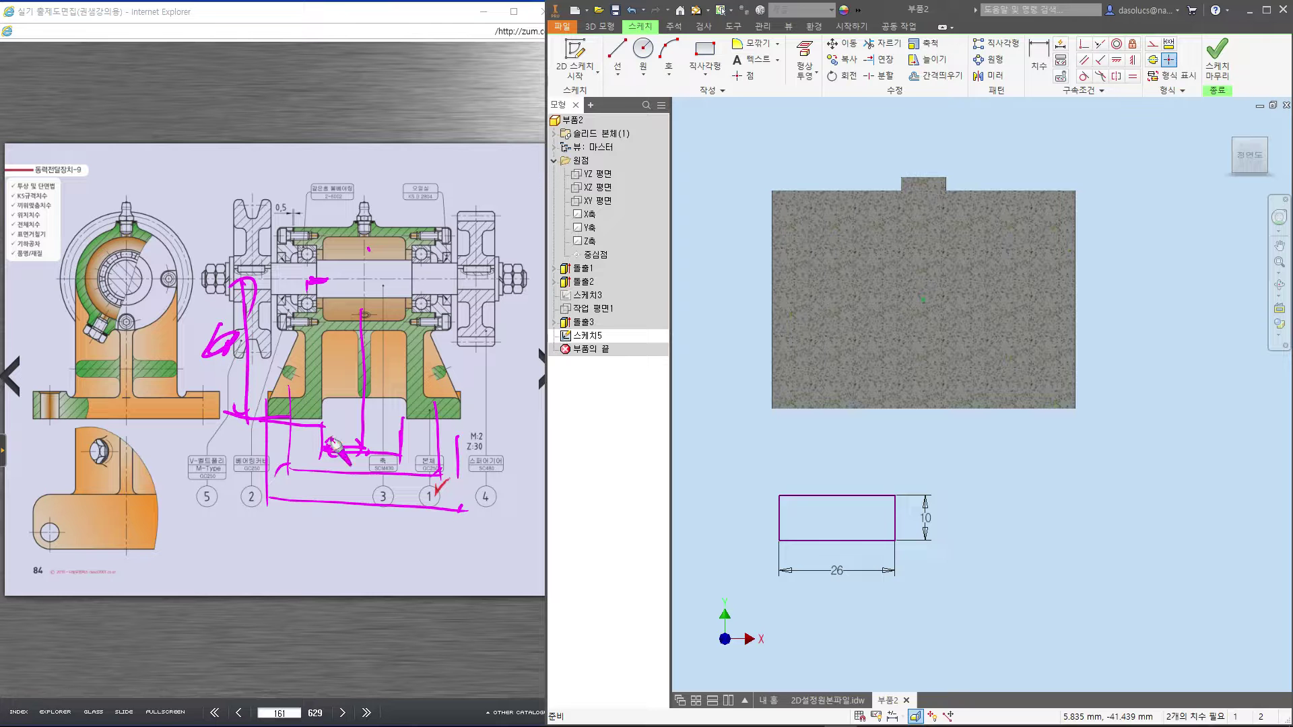
{"action": "mouse_move", "coordinate": [312, 298]}
{"action": "left_mouse_down"}
{"action": "mouse_move", "coordinate": [275, 237]}
{"action": "mouse_move", "coordinate": [330, 284]}
{"action": "left_mouse_up"}
{"action": "left_click", "coordinate": [278, 433]}
{"action": "left_click", "coordinate": [272, 429]}
{"action": "left_click", "coordinate": [270, 396]}
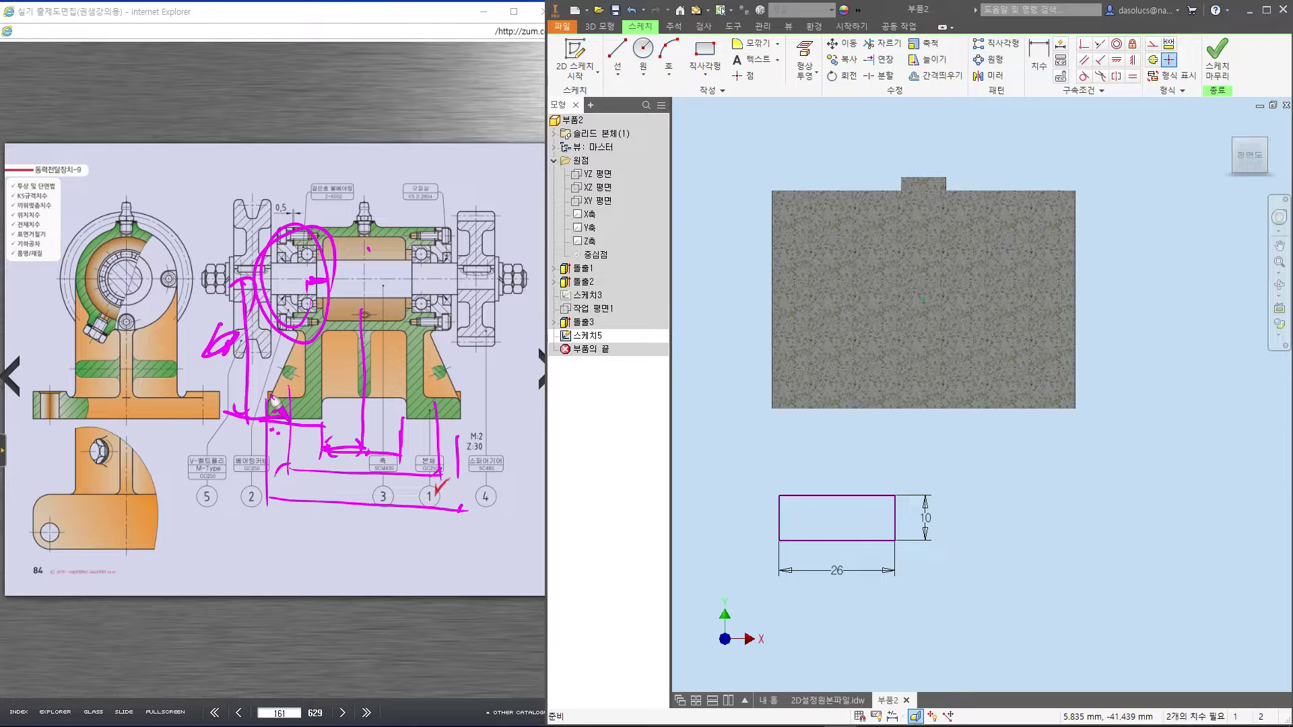
{"action": "key", "text": "Escape"}
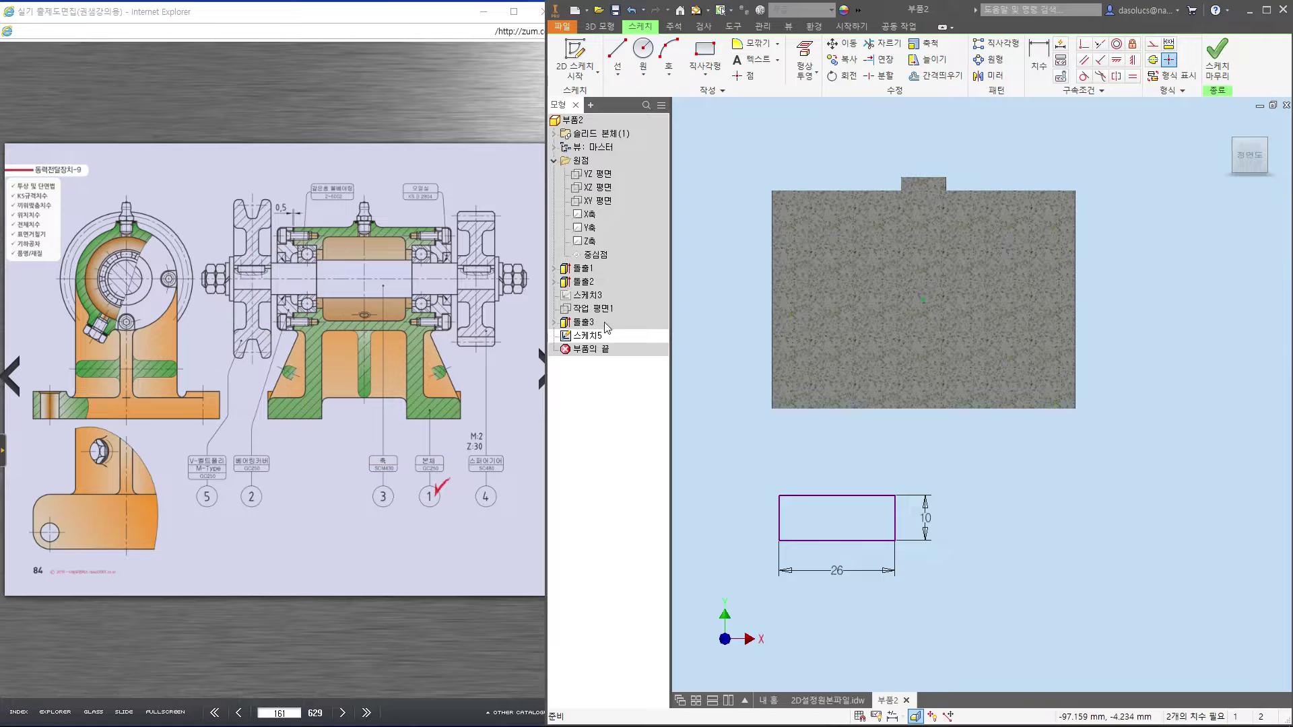
Dimension the horizontal distance from the rectangle's inner vertical edge to the origin as 41/2 mm
{"action": "left_click", "coordinate": [1031, 75]}
{"action": "left_click", "coordinate": [895, 518]}
{"action": "left_click", "coordinate": [923, 299]}
{"action": "left_click", "coordinate": [946, 594]}
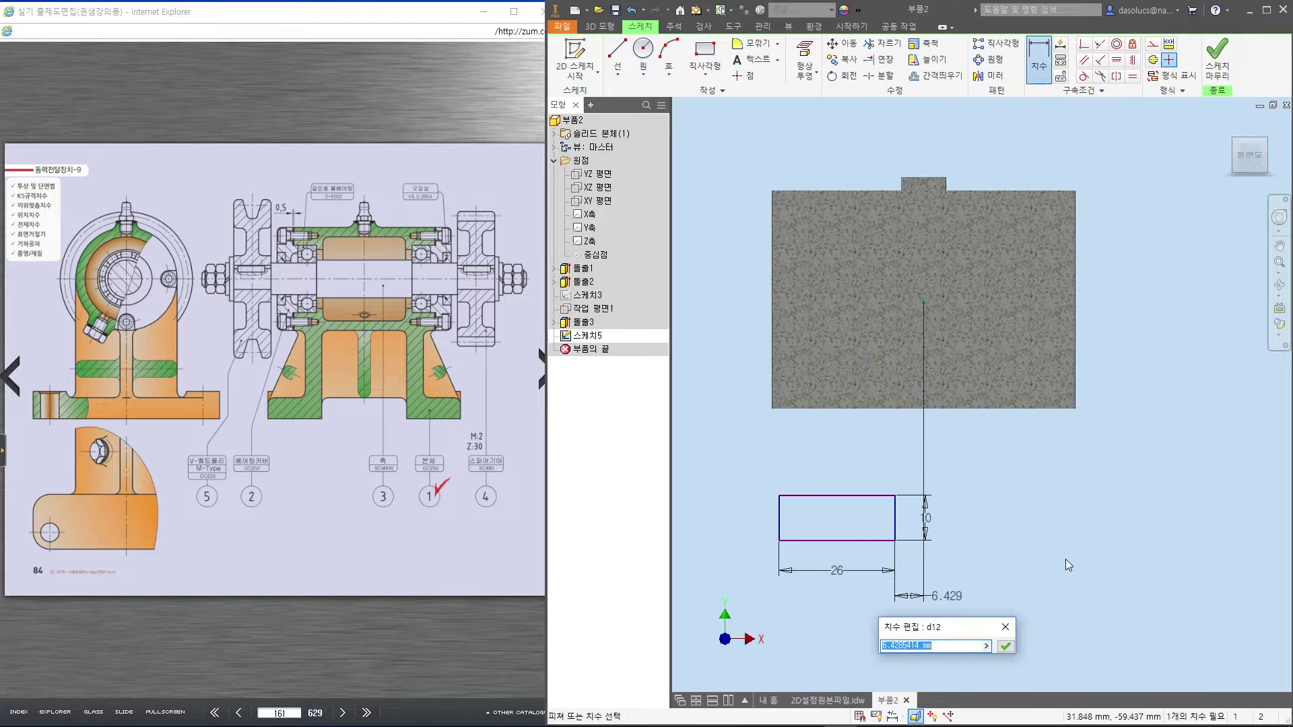
{"action": "type", "text": "41/2"}
{"action": "key", "text": "Return"}
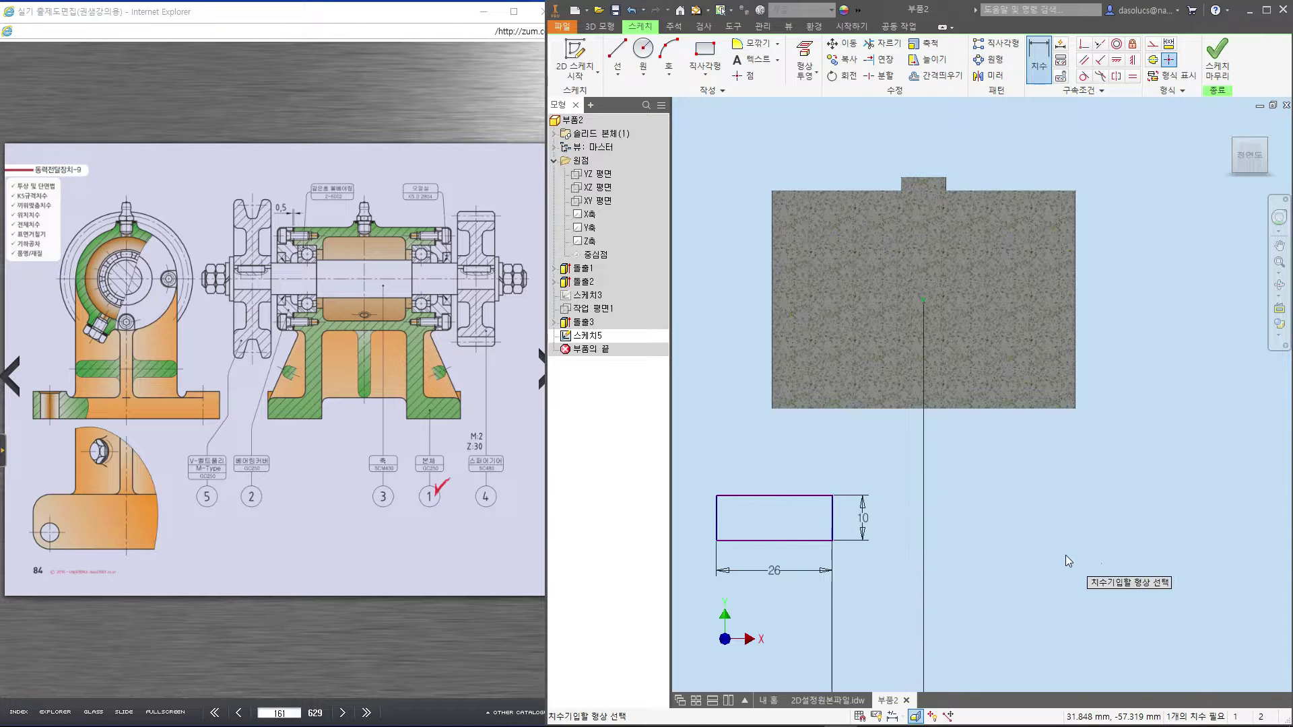
Dimension the vertical distance from the rectangle's lower edge to the origin as 66 mm
{"action": "left_click", "coordinate": [774, 540]}
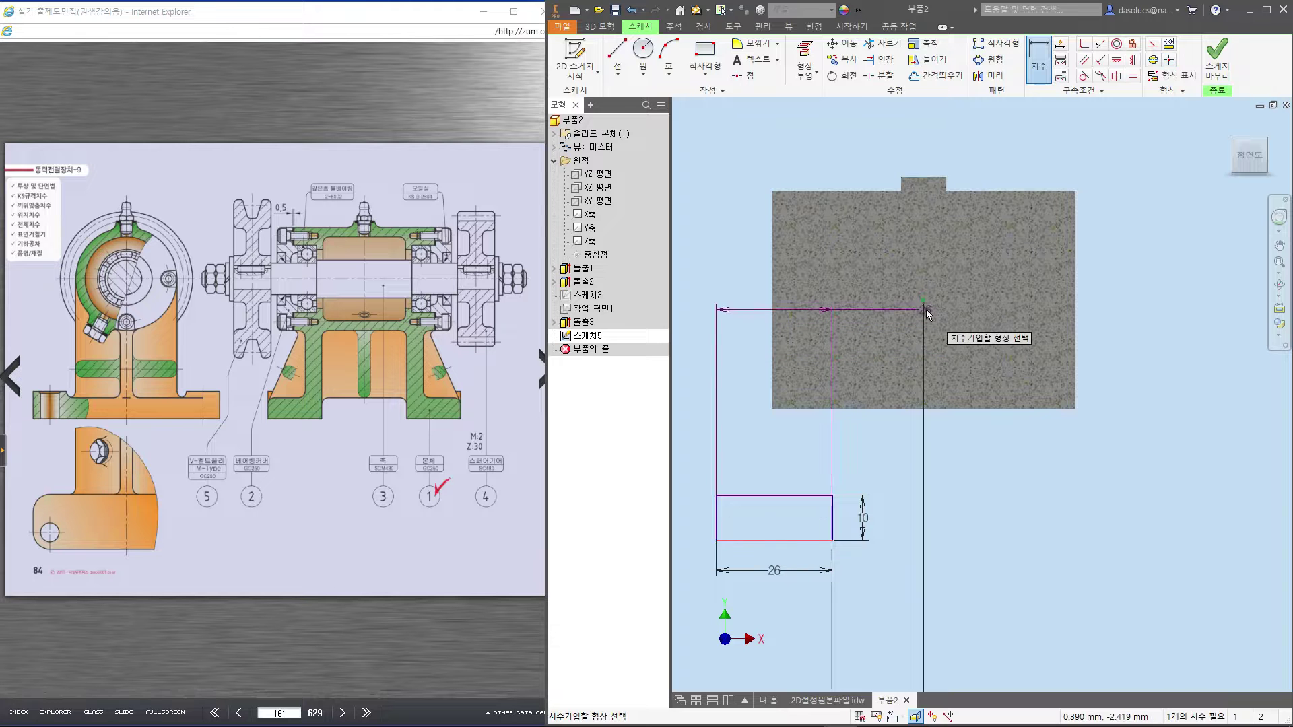
{"action": "left_click", "coordinate": [924, 303]}
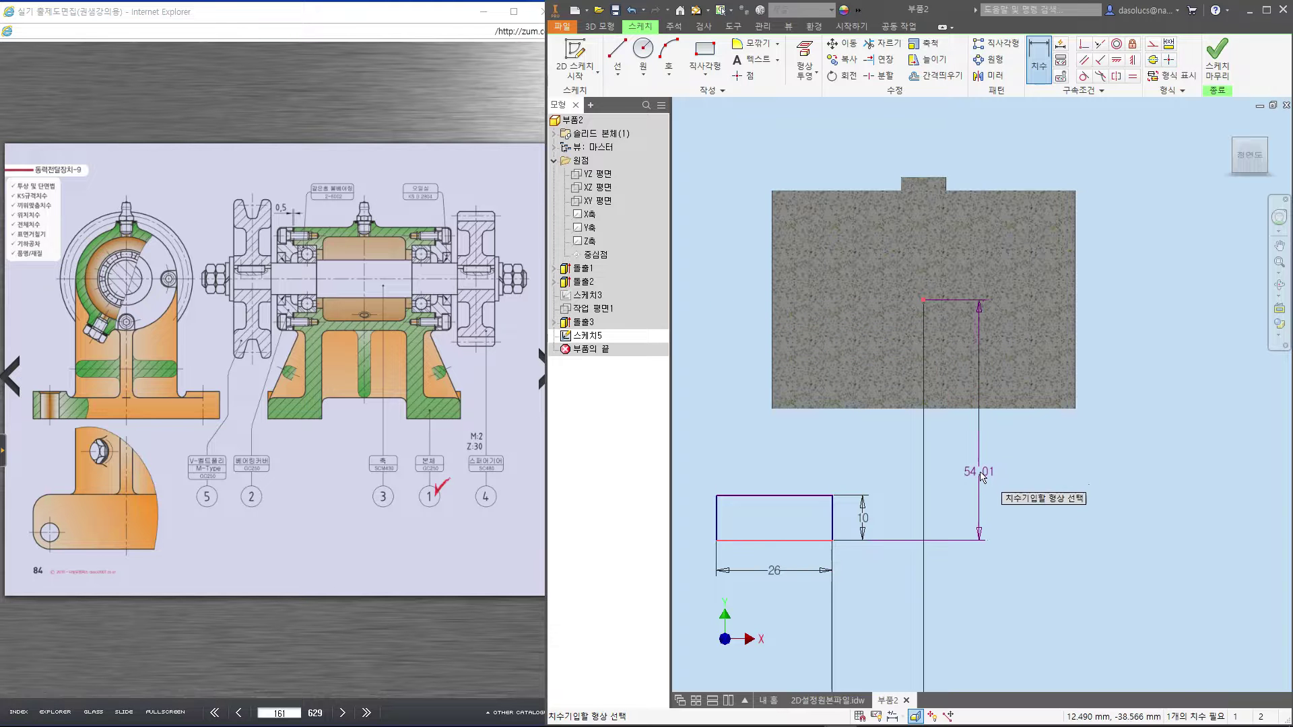
{"action": "left_click", "coordinate": [981, 475]}
{"action": "type", "text": "66"}
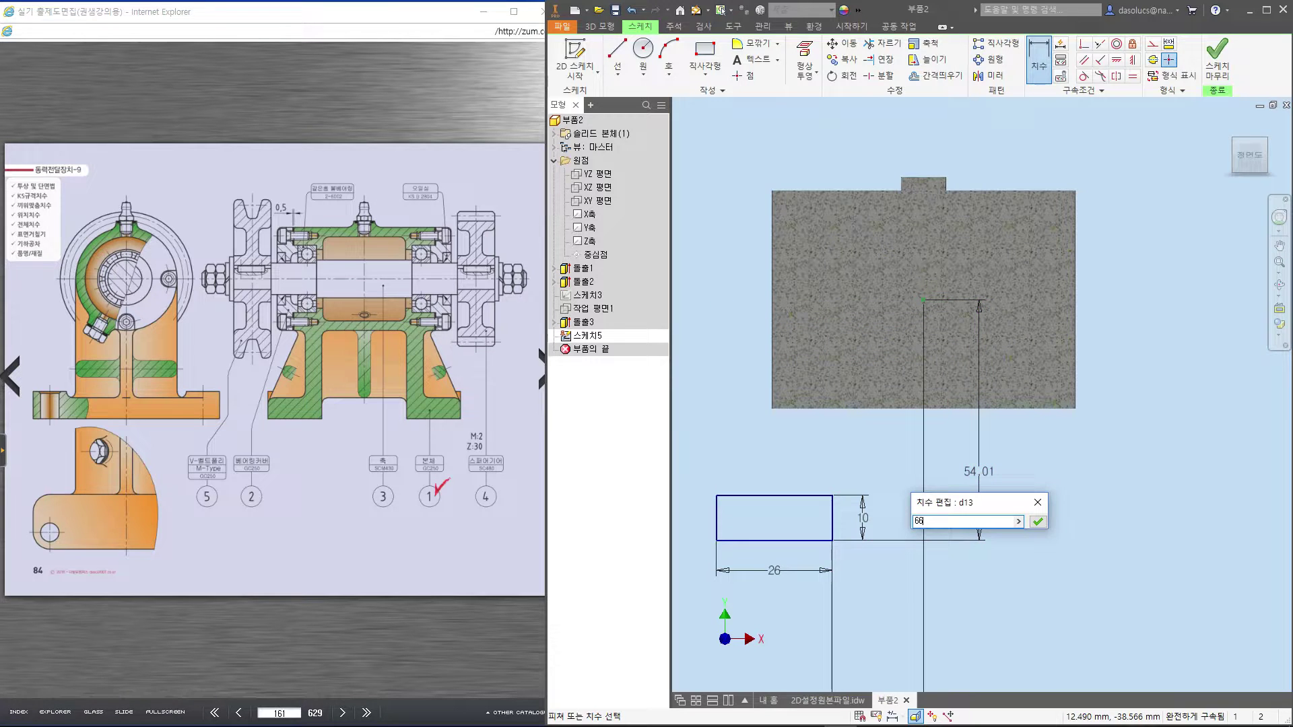
{"action": "key", "text": "Return"}
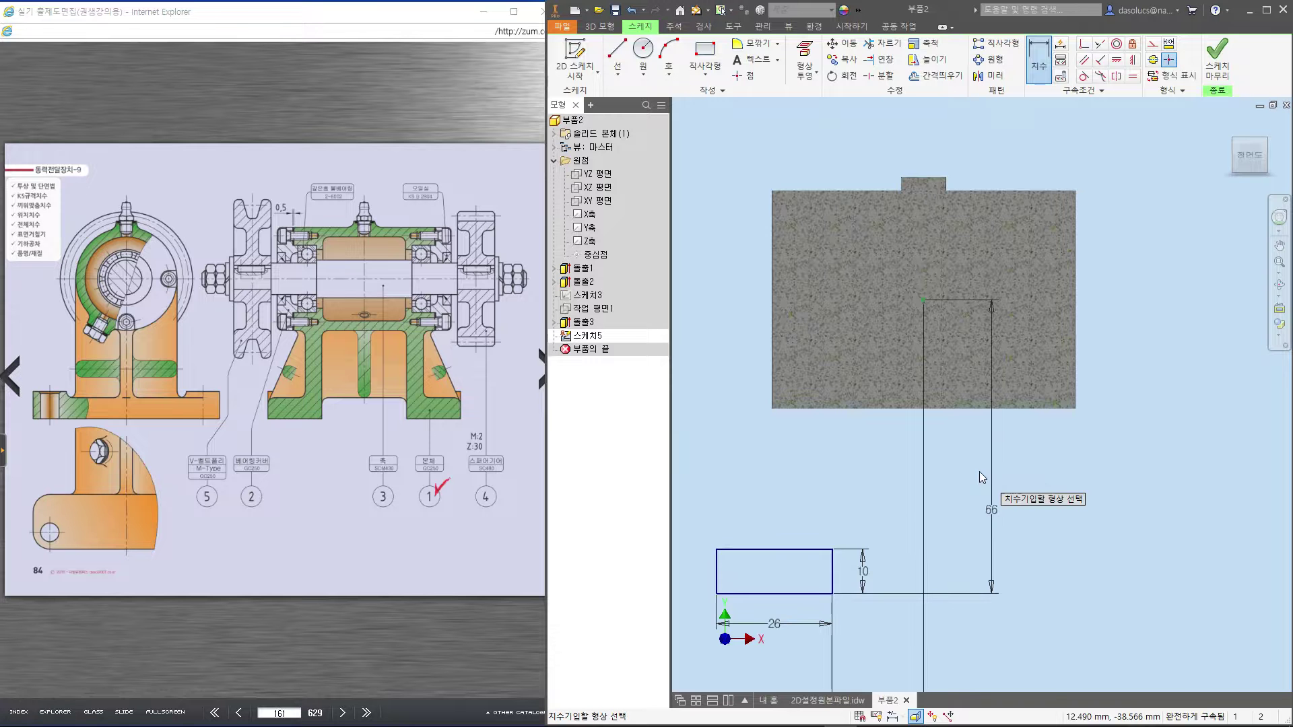
{"action": "scroll", "coordinate": [987, 492], "scroll_direction": "down", "scroll_amount": 3}
{"action": "scroll", "coordinate": [990, 510], "scroll_direction": "up", "scroll_amount": 4}
{"action": "middle_click_drag", "start_coordinate": [990, 516], "coordinate": [1052, 486]}
{"action": "key", "text": "Escape"}
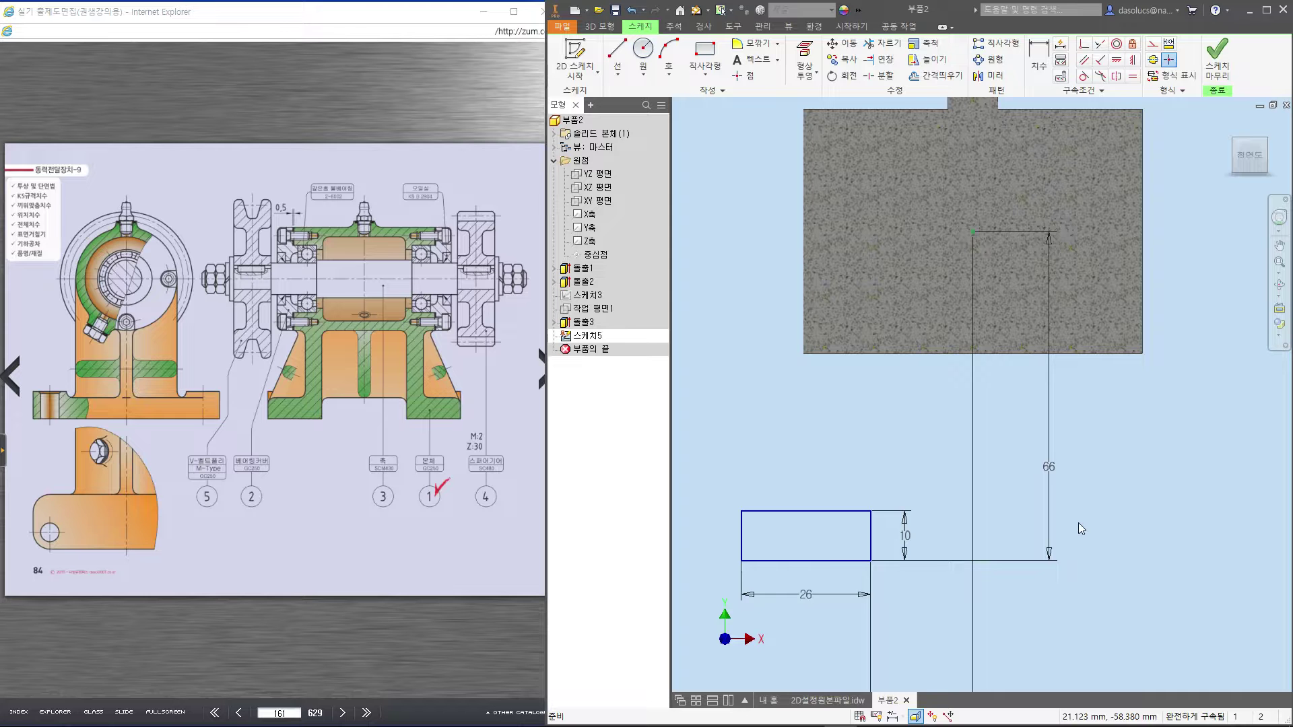
Extrude the 26 by 10 mm rectangle symmetrically by 90 mm as a joined base foot
{"action": "scroll", "coordinate": [1037, 528], "scroll_direction": "down", "scroll_amount": 3}
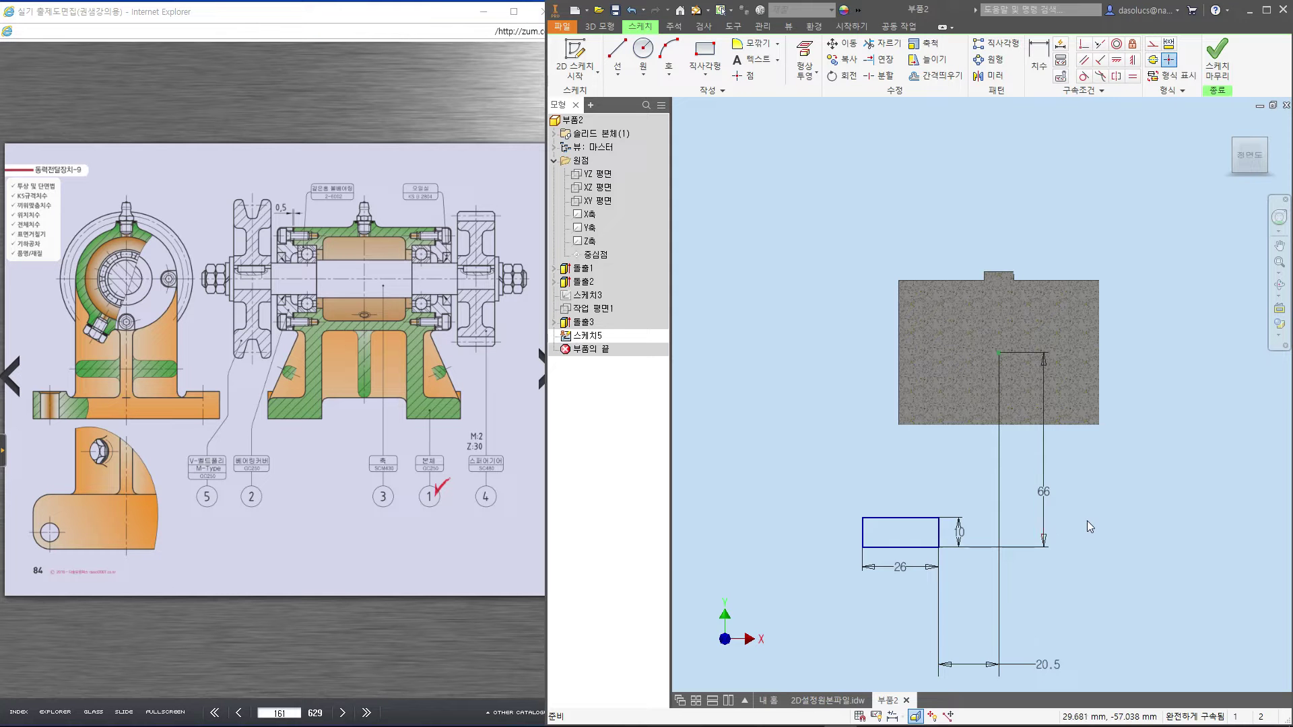
{"action": "scroll", "coordinate": [1087, 520], "scroll_direction": "up", "scroll_amount": 4}
{"action": "scroll", "coordinate": [1087, 520], "scroll_direction": "down", "scroll_amount": 3}
{"action": "middle_click_drag", "start_coordinate": [1087, 520], "coordinate": [1095, 516]}
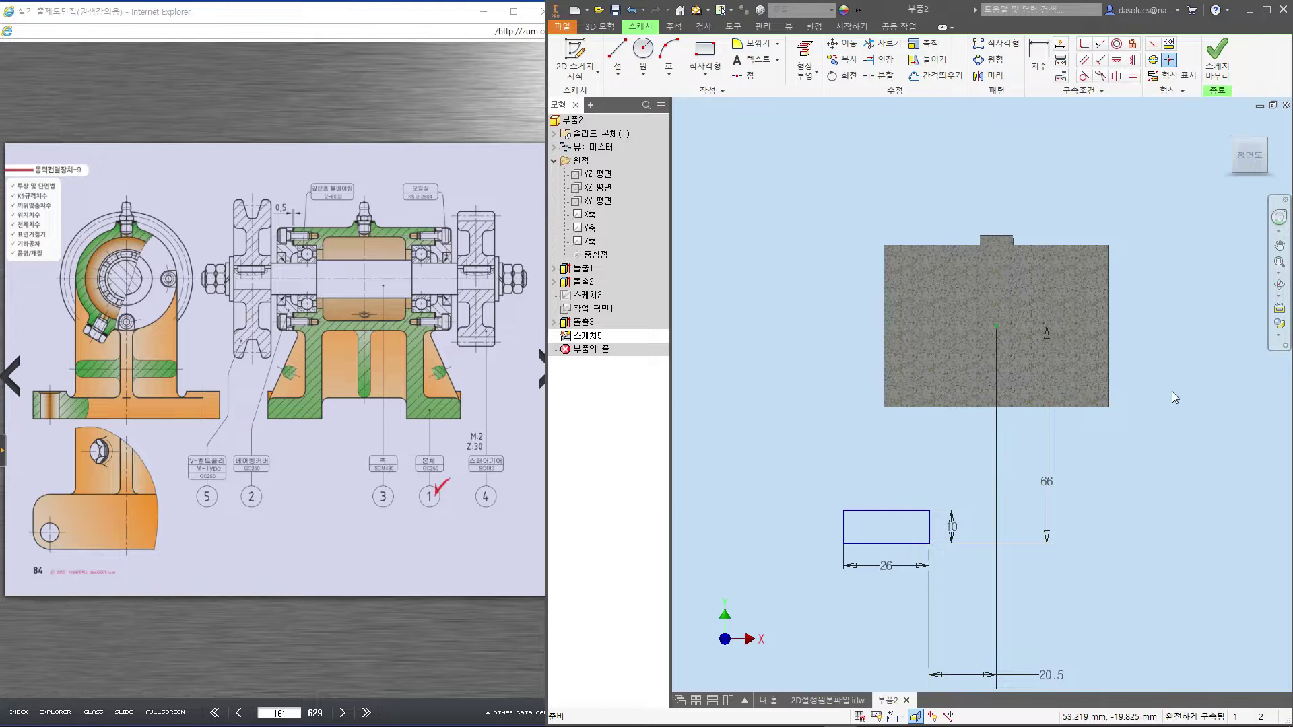
{"action": "key", "text": "e"}
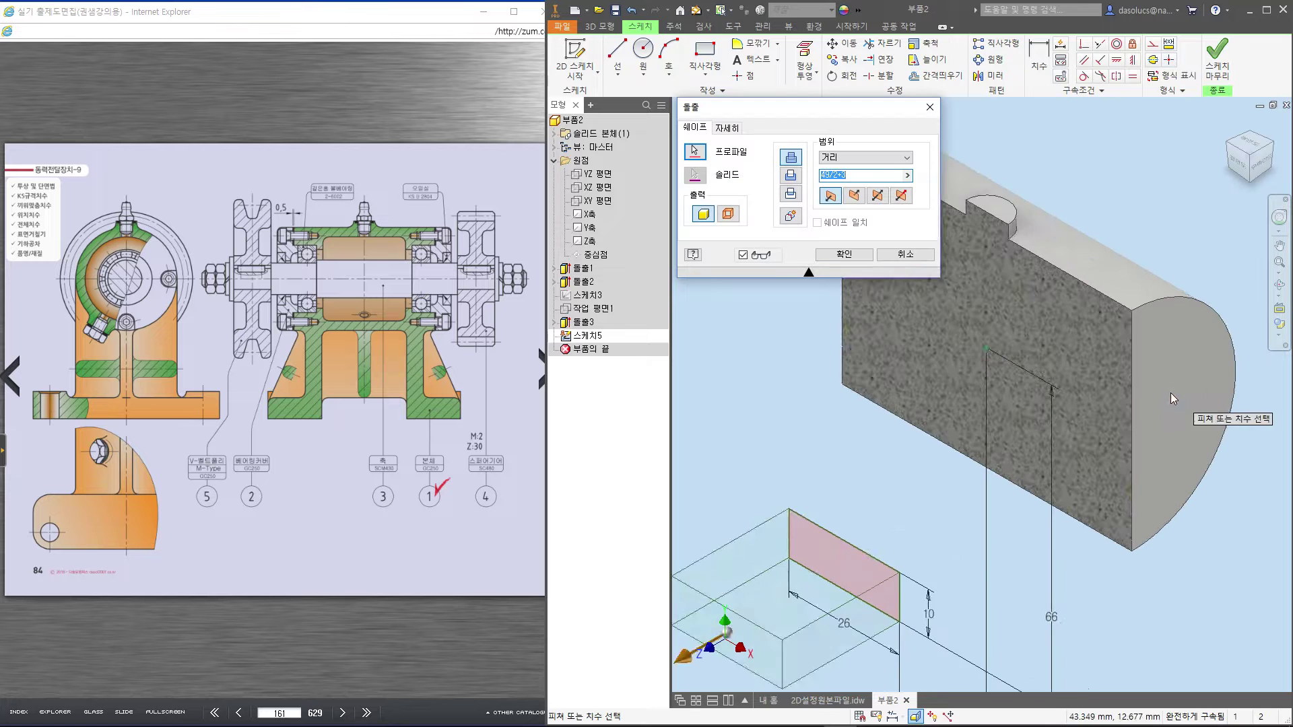
{"action": "left_click", "coordinate": [878, 196]}
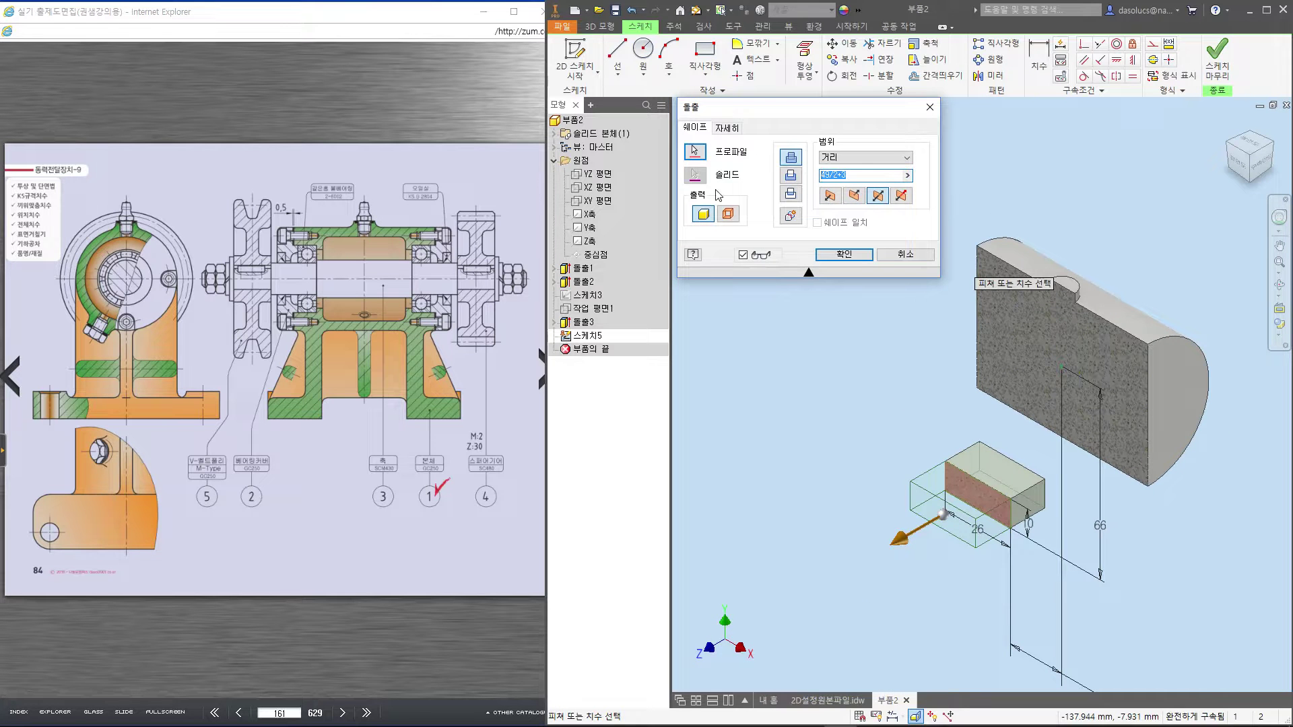
{"action": "mouse_move", "coordinate": [32, 433]}
{"action": "left_mouse_down"}
{"action": "mouse_move", "coordinate": [32, 472]}
{"action": "mouse_move", "coordinate": [224, 460]}
{"action": "left_mouse_up"}
{"action": "mouse_move", "coordinate": [224, 444]}
{"action": "left_mouse_down"}
{"action": "mouse_move", "coordinate": [223, 472]}
{"action": "mouse_move", "coordinate": [210, 468]}
{"action": "left_mouse_up"}
{"action": "left_click_drag", "start_coordinate": [54, 446], "coordinate": [10, 498]}
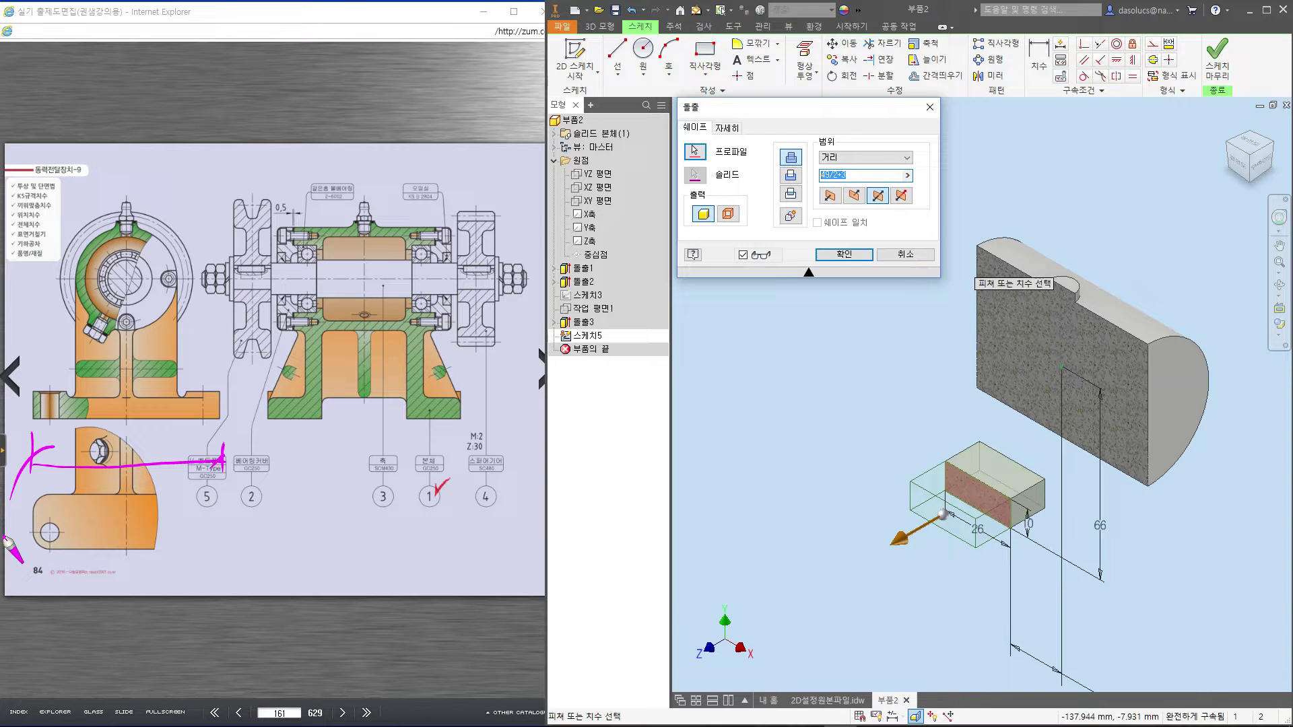
{"action": "key", "text": "Escape"}
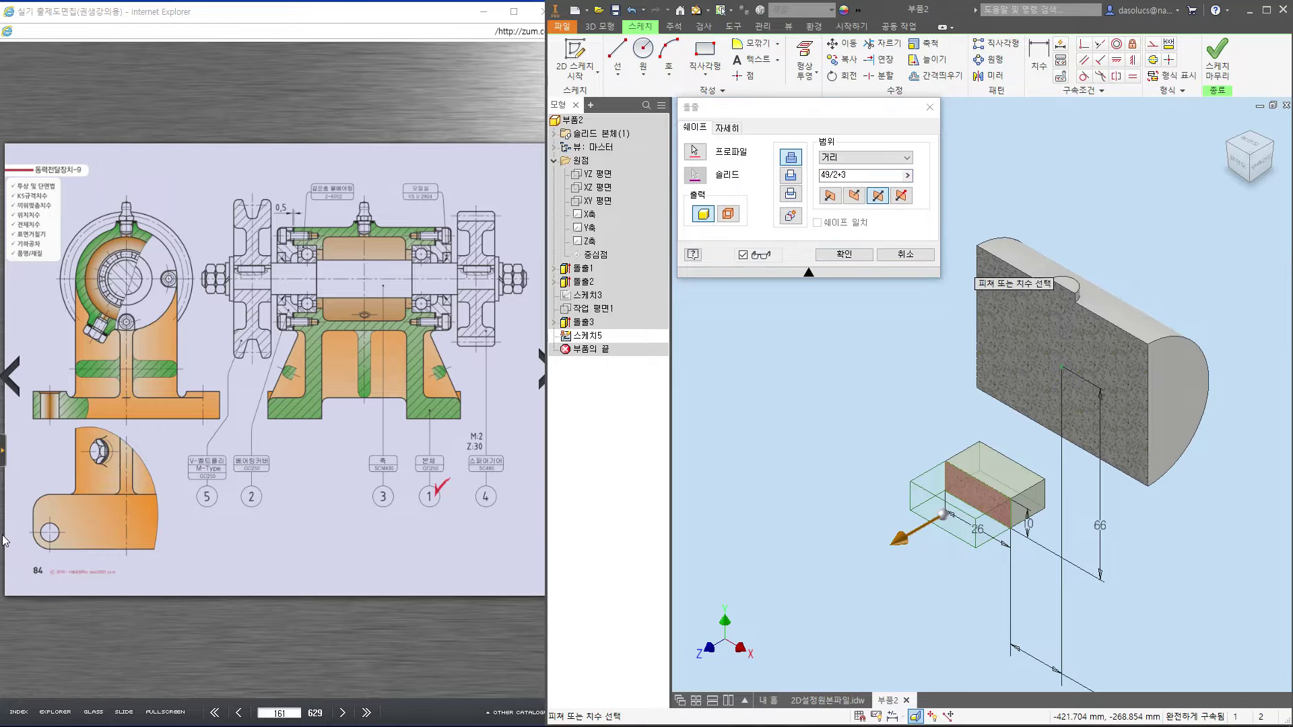
{"action": "left_click", "coordinate": [867, 175]}
{"action": "double_click", "coordinate": [866, 175]}
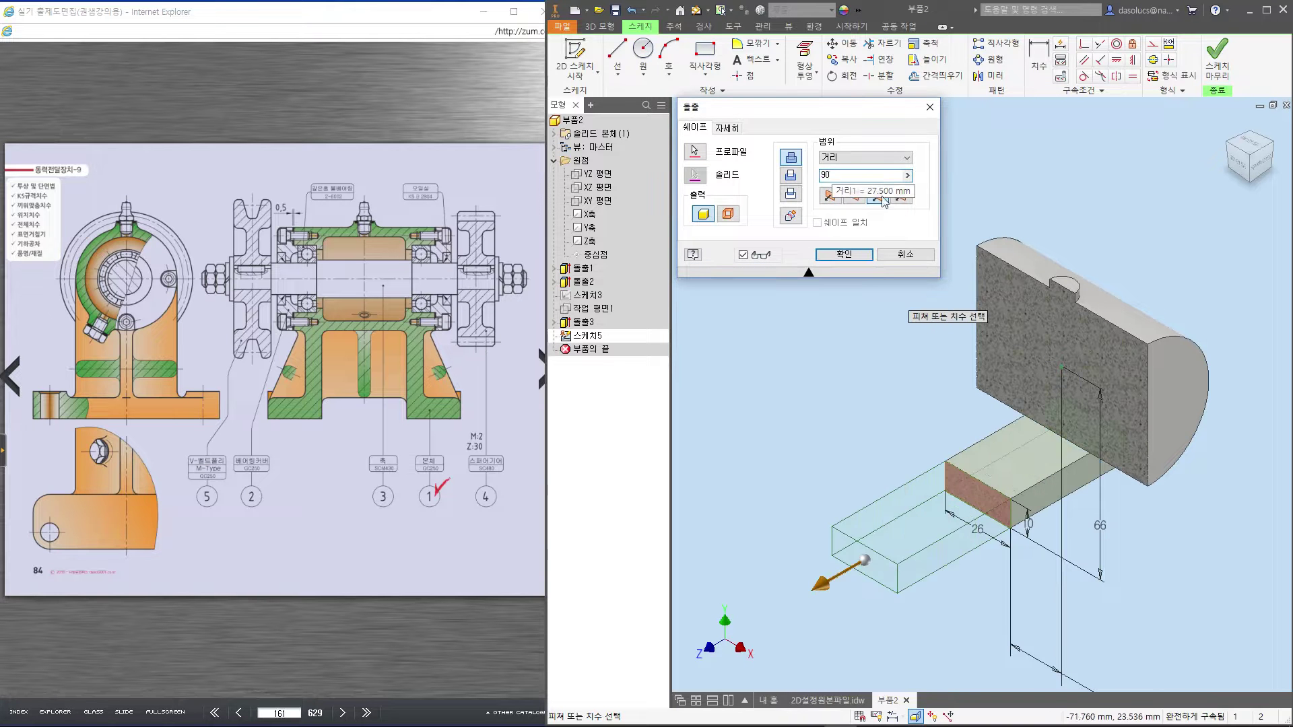
{"action": "left_click", "coordinate": [861, 256]}
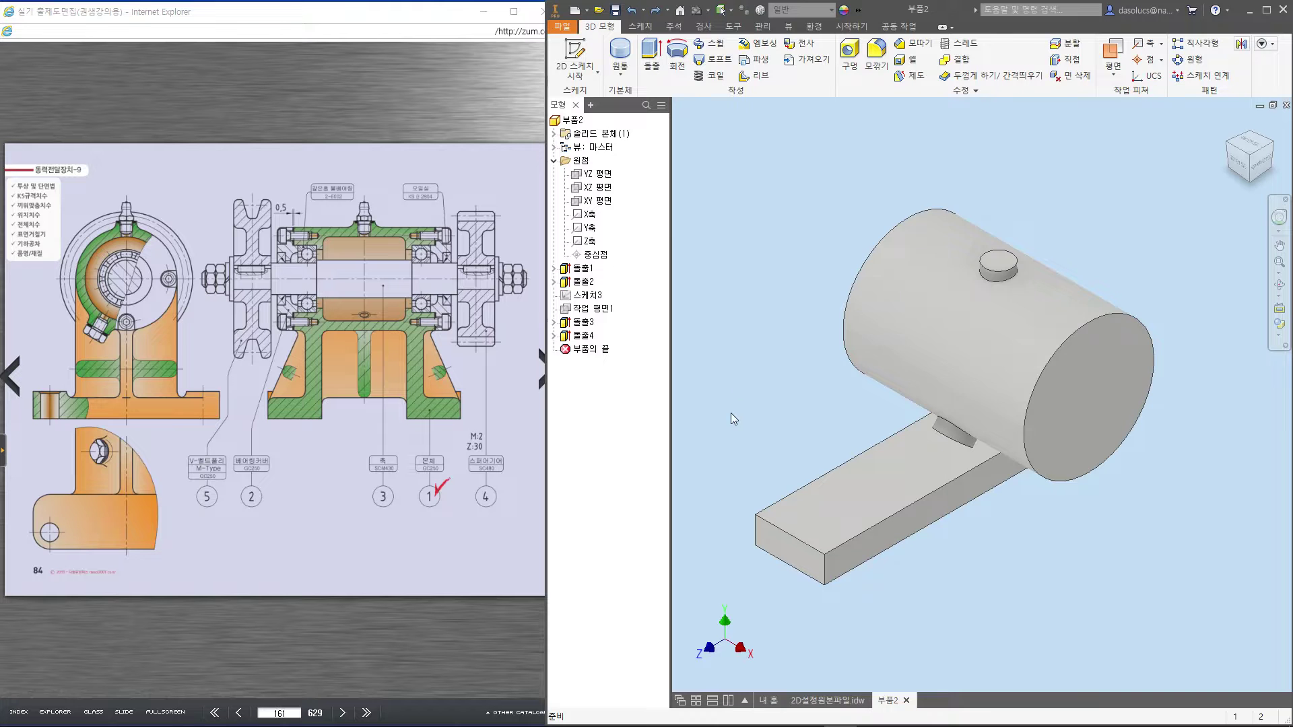
Mirror the base foot extrusion across the YZ plane to create the opposite foot
{"action": "left_click", "coordinate": [1239, 44]}
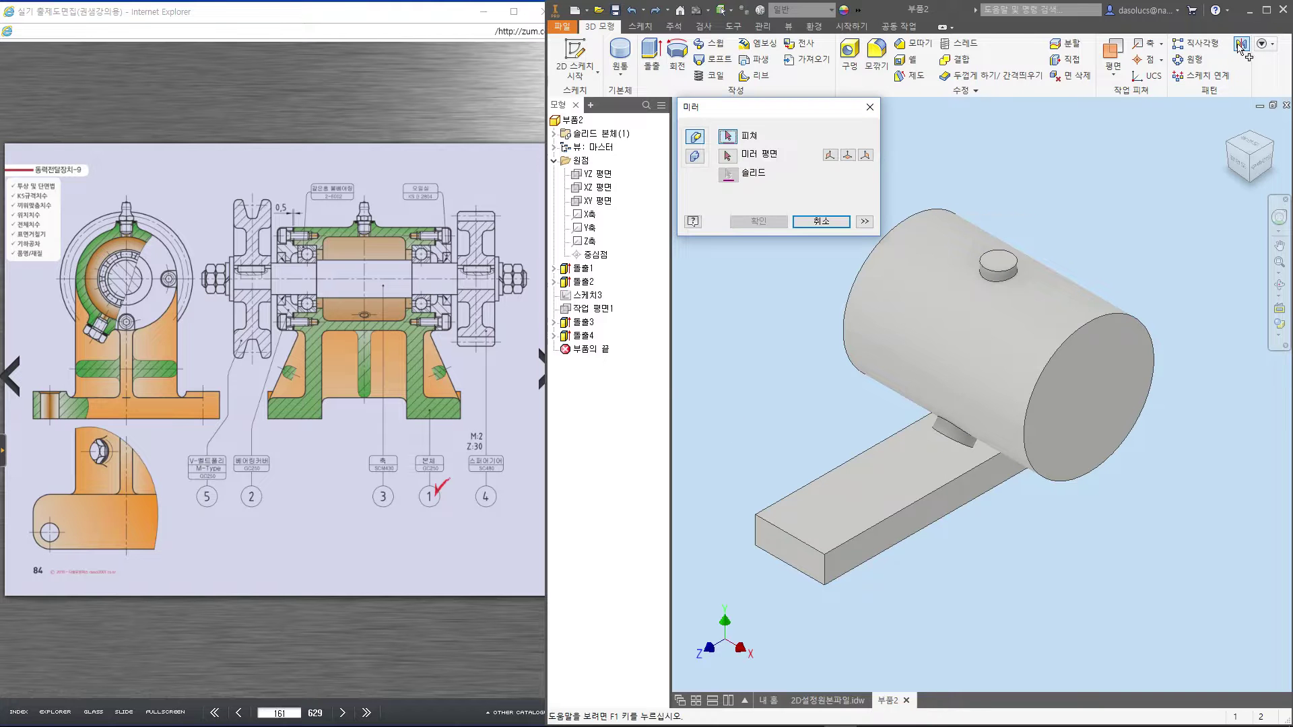
{"action": "left_click", "coordinate": [579, 336]}
{"action": "left_click", "coordinate": [727, 155]}
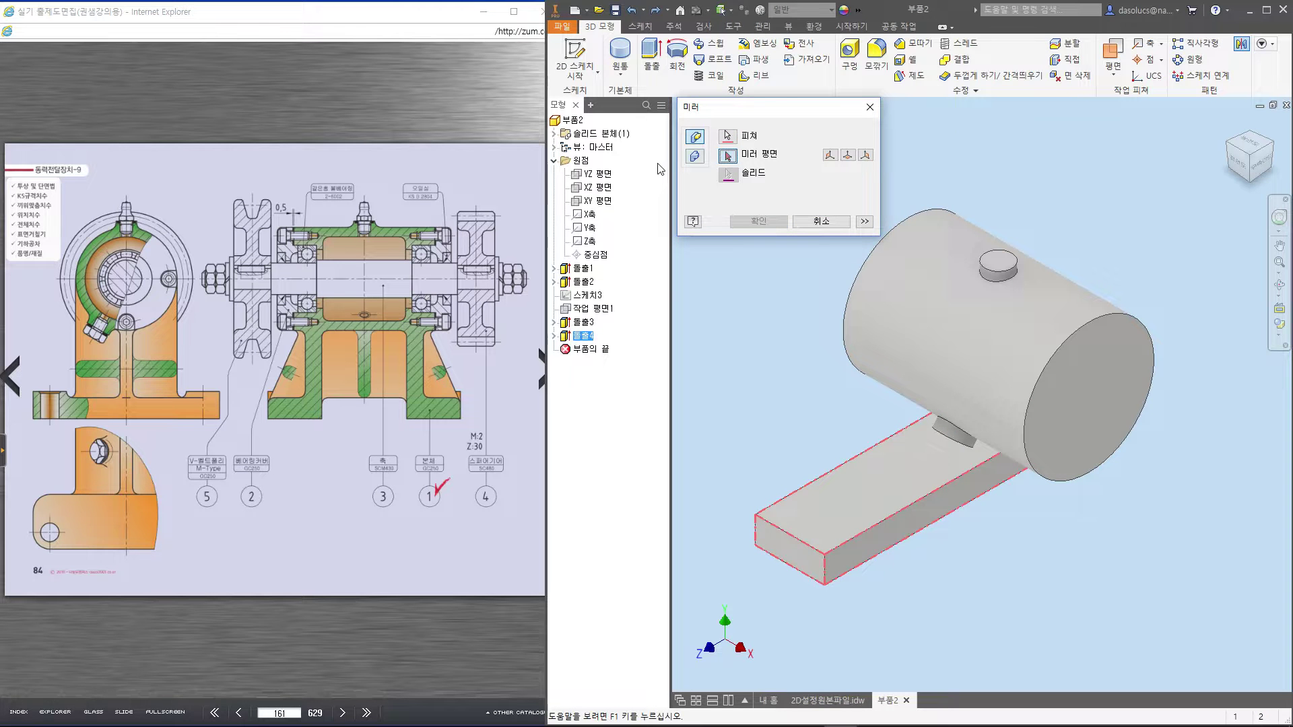
{"action": "left_click", "coordinate": [597, 174]}
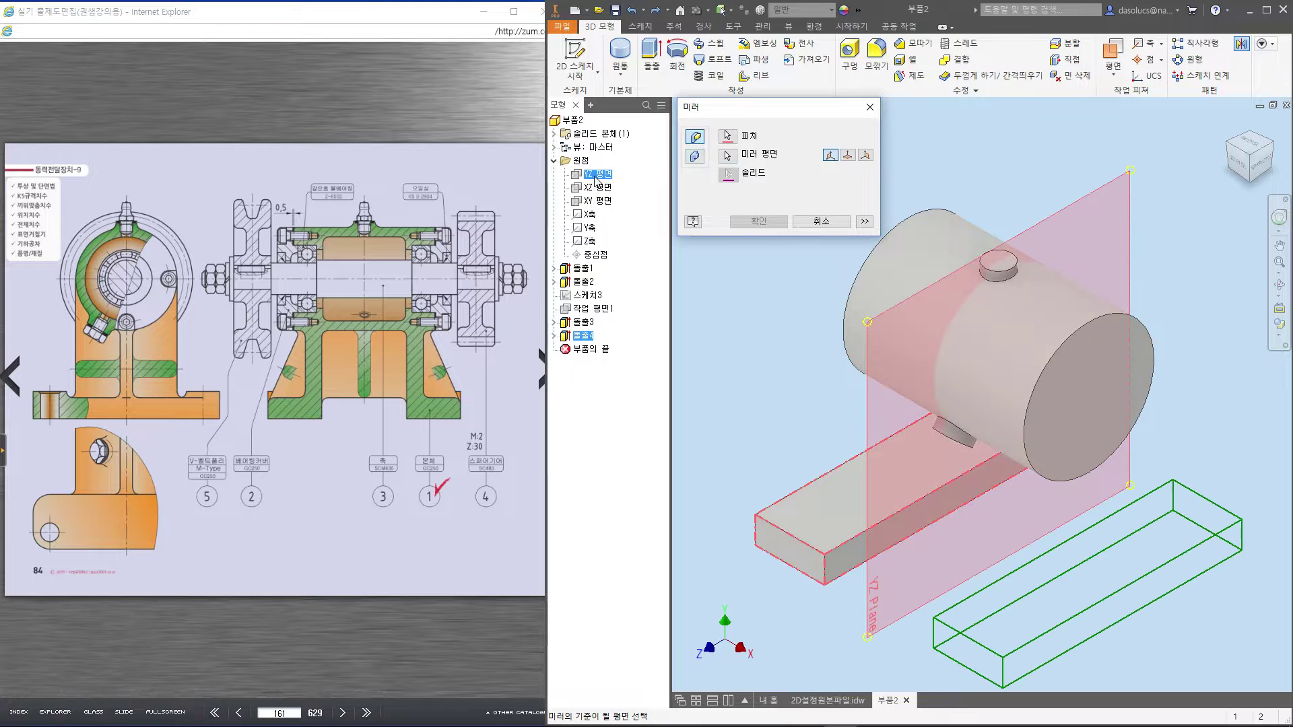
{"action": "left_click", "coordinate": [775, 224]}
{"action": "key", "text": "Home"}
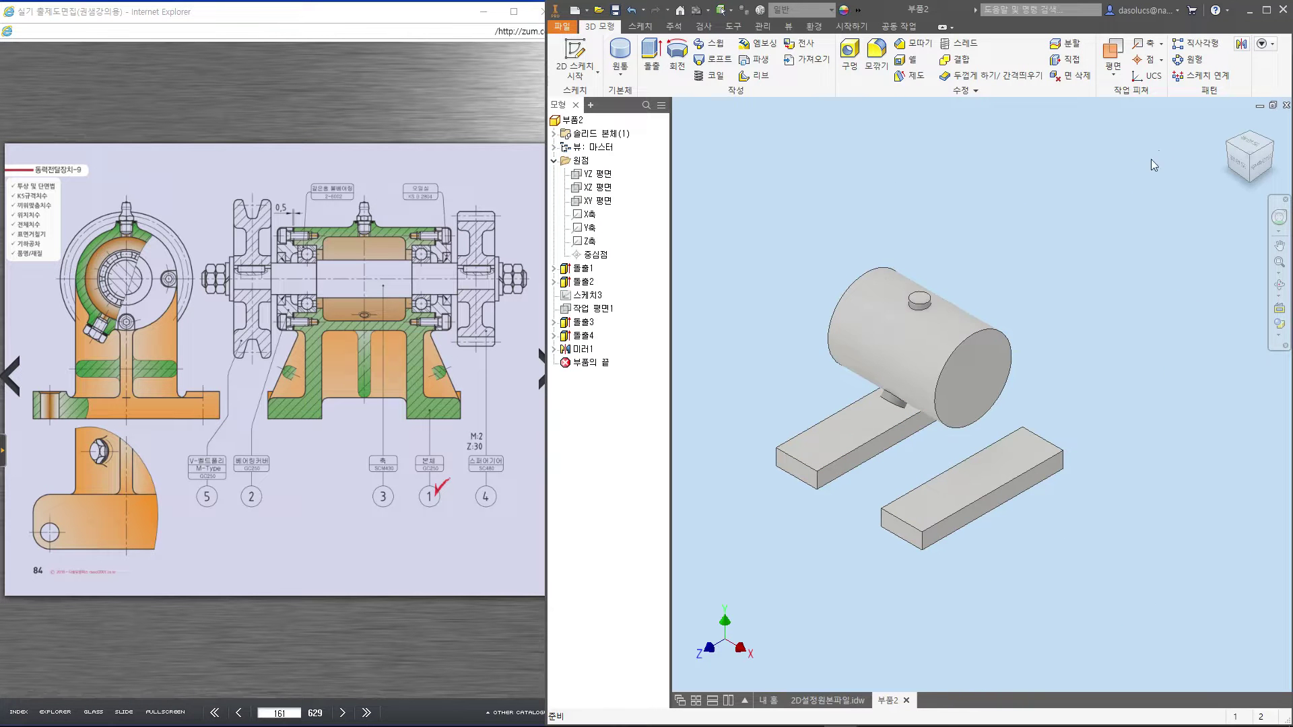
{"action": "left_click", "coordinate": [1226, 146]}
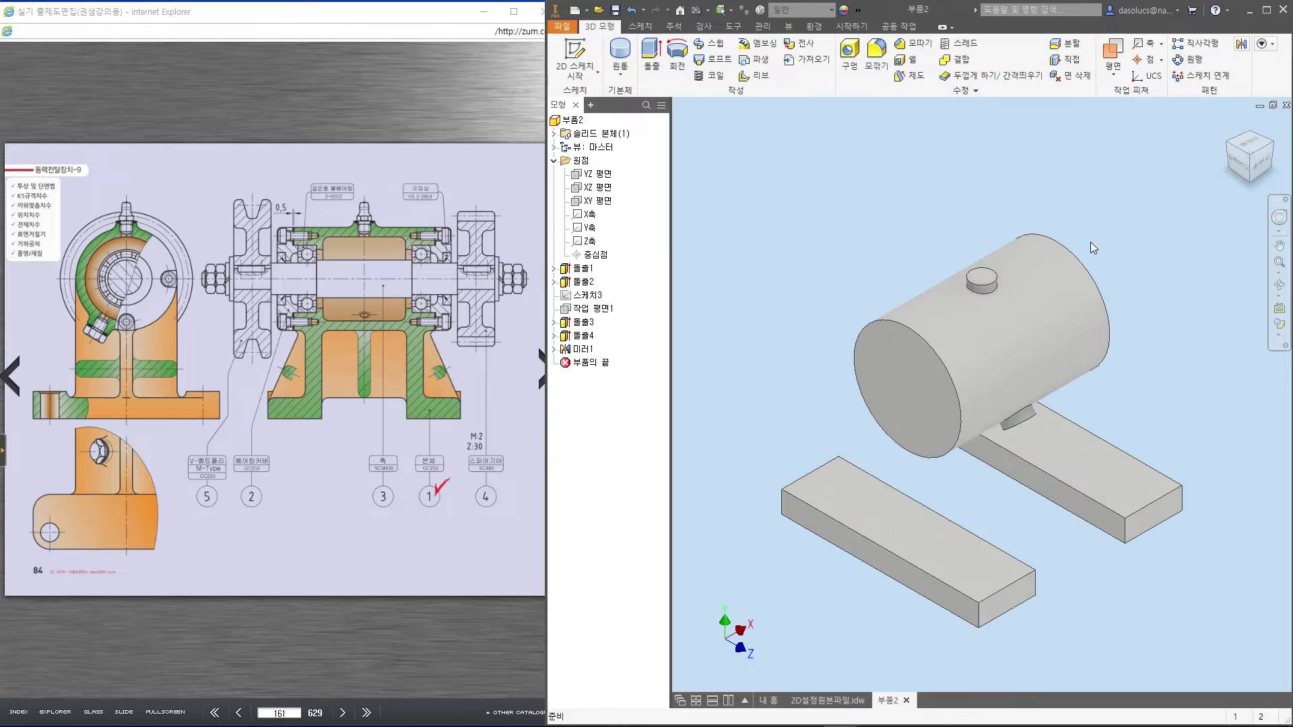
Examine the two base feet and the vertical support walls above them in the reference drawing's front section
{"action": "key", "text": "ctrl+2"}
{"action": "left_click_drag", "start_coordinate": [263, 399], "coordinate": [321, 424]}
{"action": "left_click_drag", "start_coordinate": [405, 402], "coordinate": [406, 424]}
{"action": "left_click_drag", "start_coordinate": [404, 407], "coordinate": [462, 424]}
{"action": "left_click_drag", "start_coordinate": [305, 328], "coordinate": [318, 402]}
{"action": "left_click_drag", "start_coordinate": [402, 322], "coordinate": [403, 399]}
{"action": "mouse_move", "coordinate": [423, 329]}
{"action": "left_mouse_down"}
{"action": "mouse_move", "coordinate": [404, 342]}
{"action": "mouse_move", "coordinate": [419, 406]}
{"action": "left_mouse_up"}
{"action": "left_click_drag", "start_coordinate": [290, 388], "coordinate": [294, 388]}
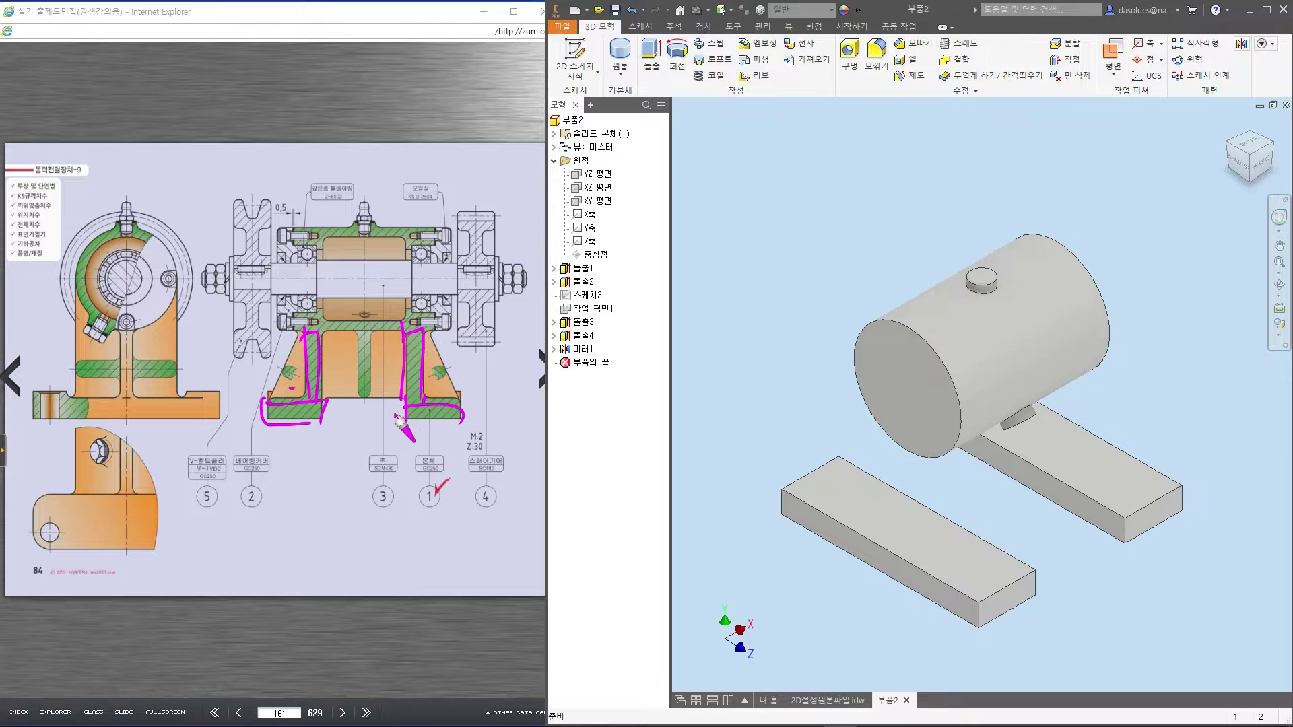
{"action": "key", "text": "Escape"}
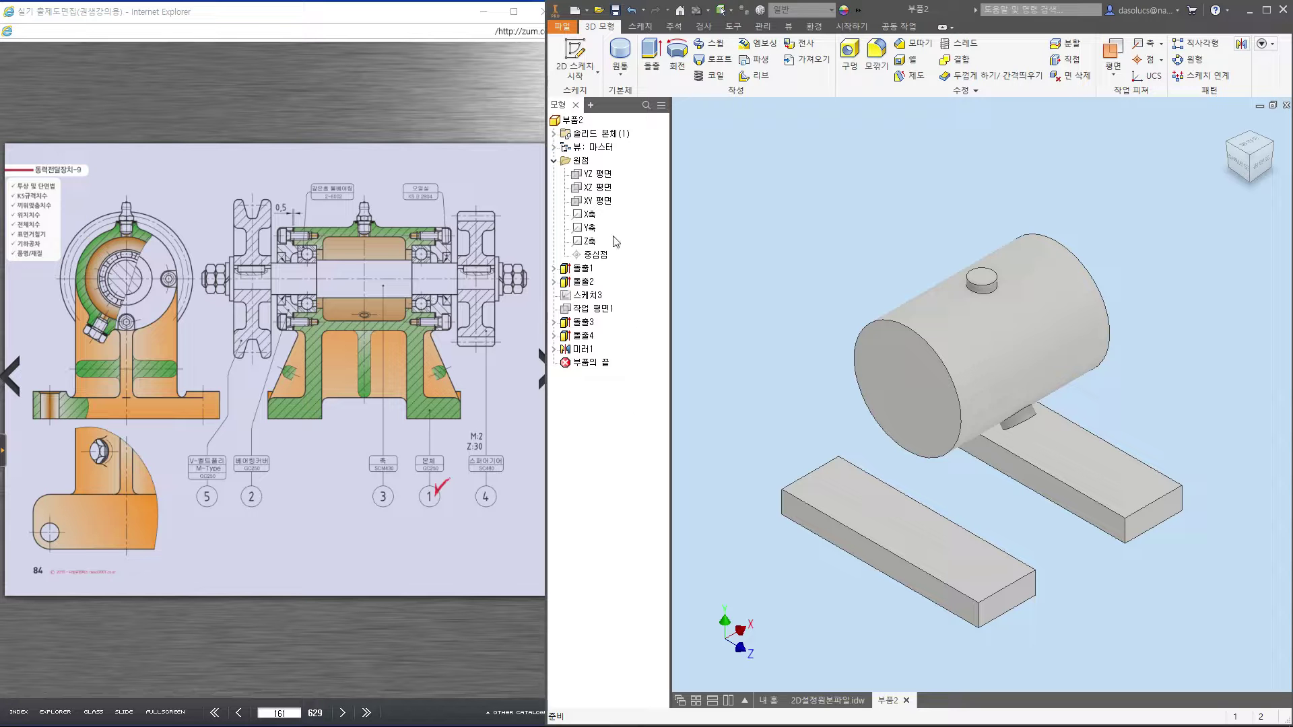
Start a sketch on the XY plane with the model sliced at the sketch plane
{"action": "left_click", "coordinate": [597, 202]}
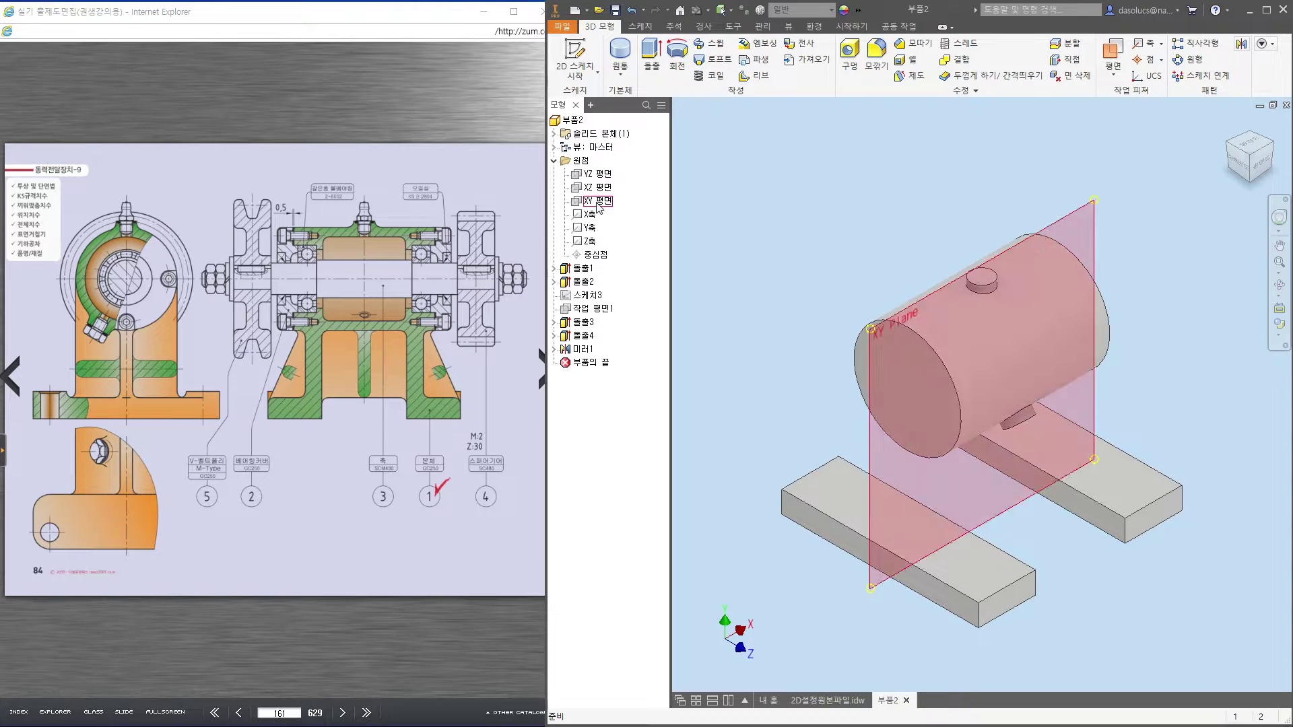
{"action": "key", "text": "s"}
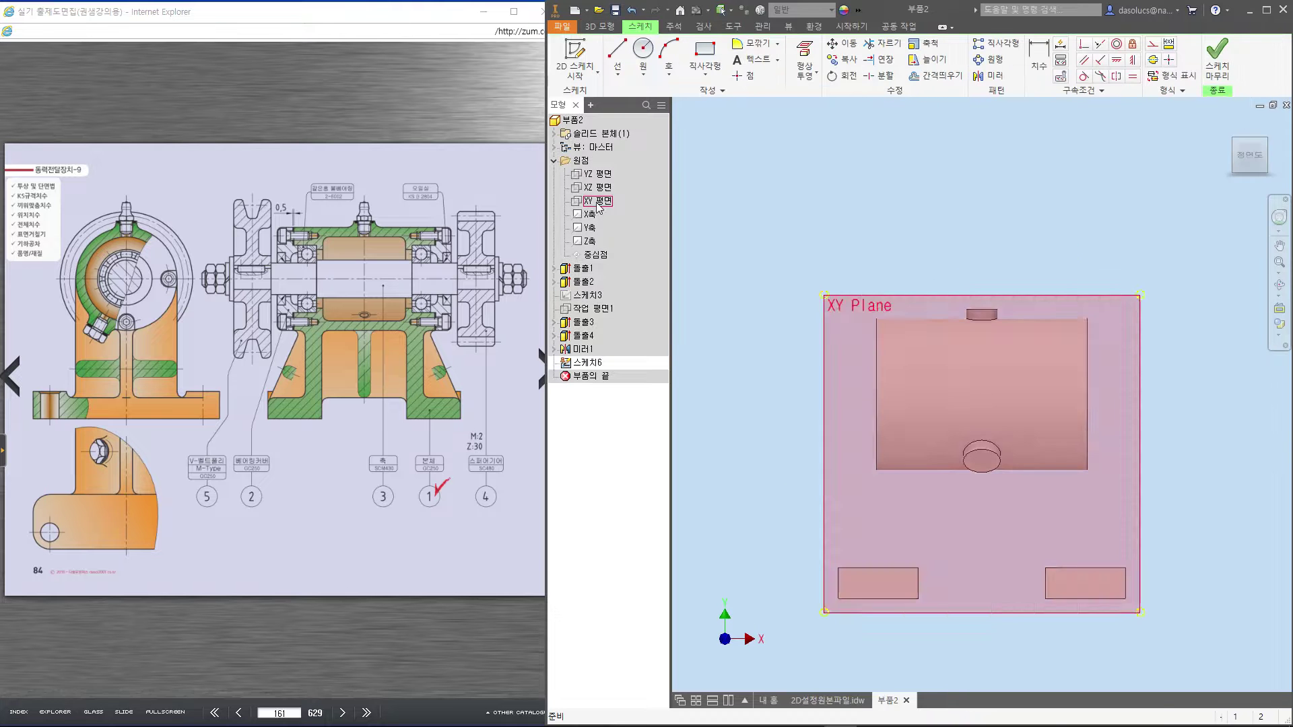
{"action": "key", "text": "F7"}
{"action": "scroll", "coordinate": [918, 462], "scroll_direction": "down", "scroll_amount": 3}
{"action": "middle_click_drag", "start_coordinate": [918, 462], "coordinate": [866, 334]}
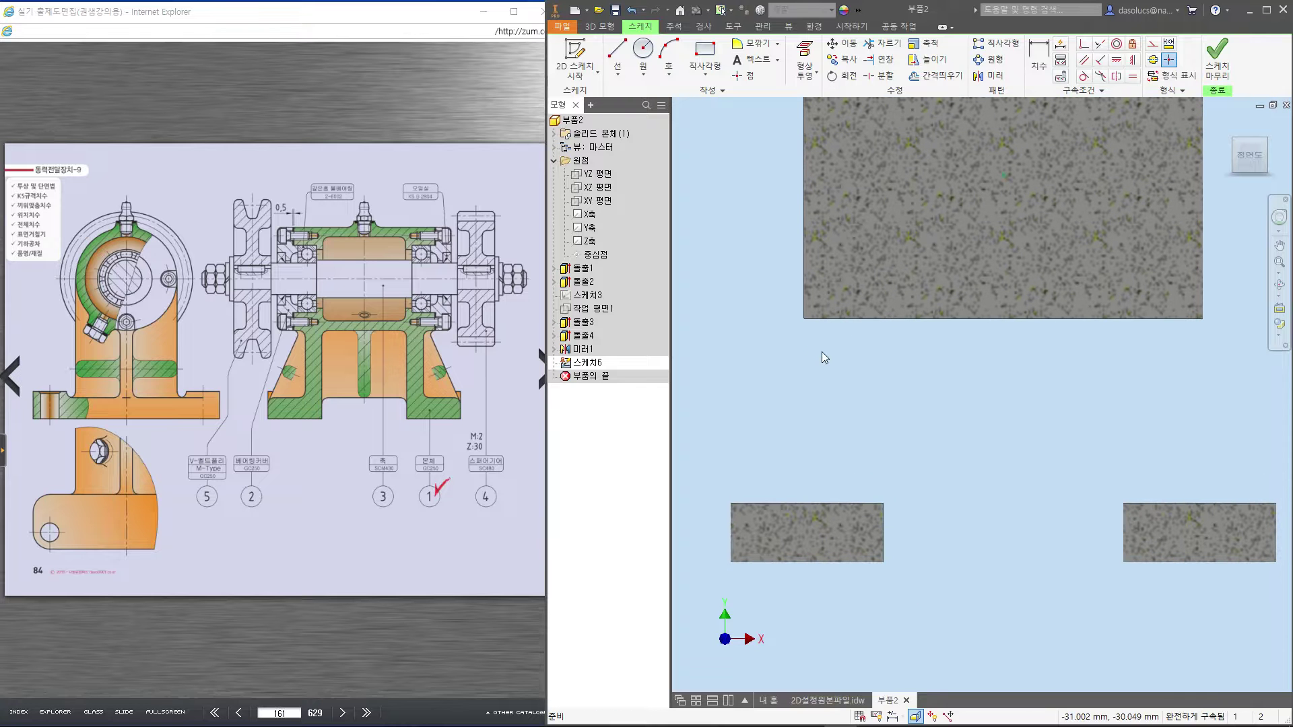
Sketch an upright support-wall rectangle 8 mm wide and about 62 mm tall beside the original foot, starting at shaft-axis height
{"action": "mouse_move", "coordinate": [317, 373]}
{"action": "left_mouse_down"}
{"action": "mouse_move", "coordinate": [328, 434]}
{"action": "mouse_move", "coordinate": [342, 437]}
{"action": "left_mouse_up"}
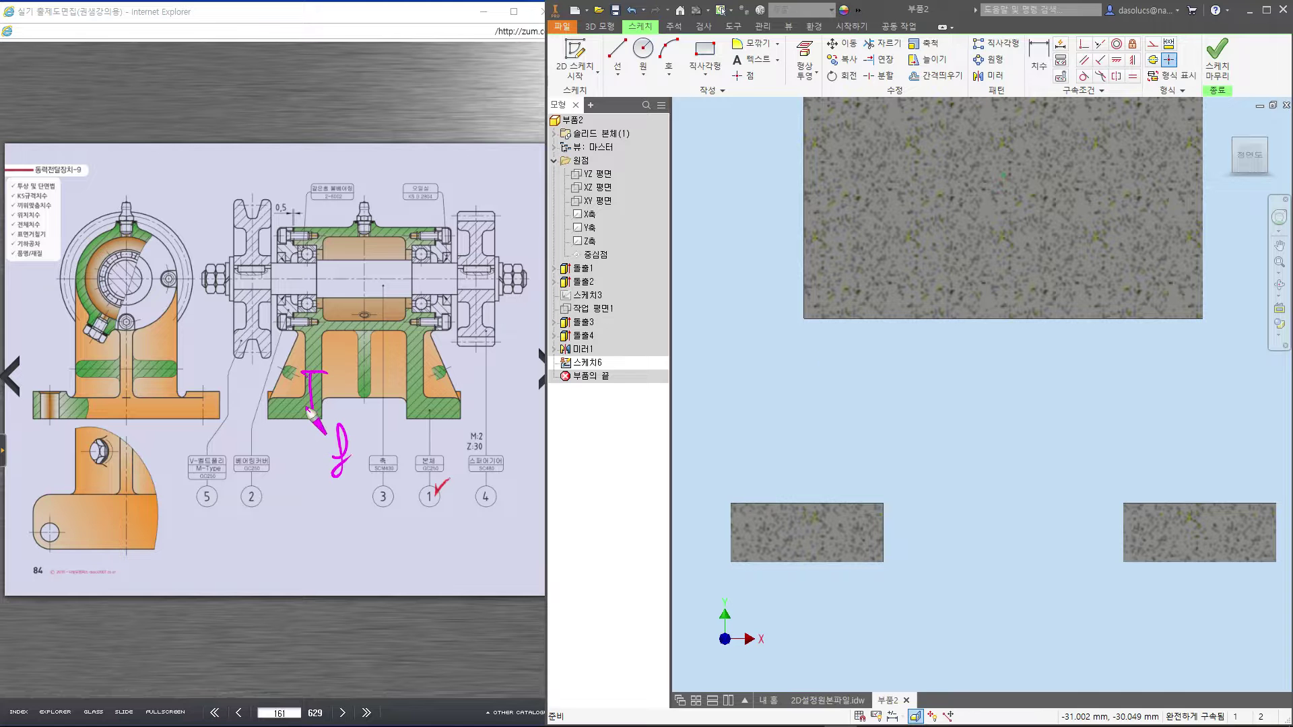
{"action": "left_click_drag", "start_coordinate": [180, 281], "coordinate": [188, 413]}
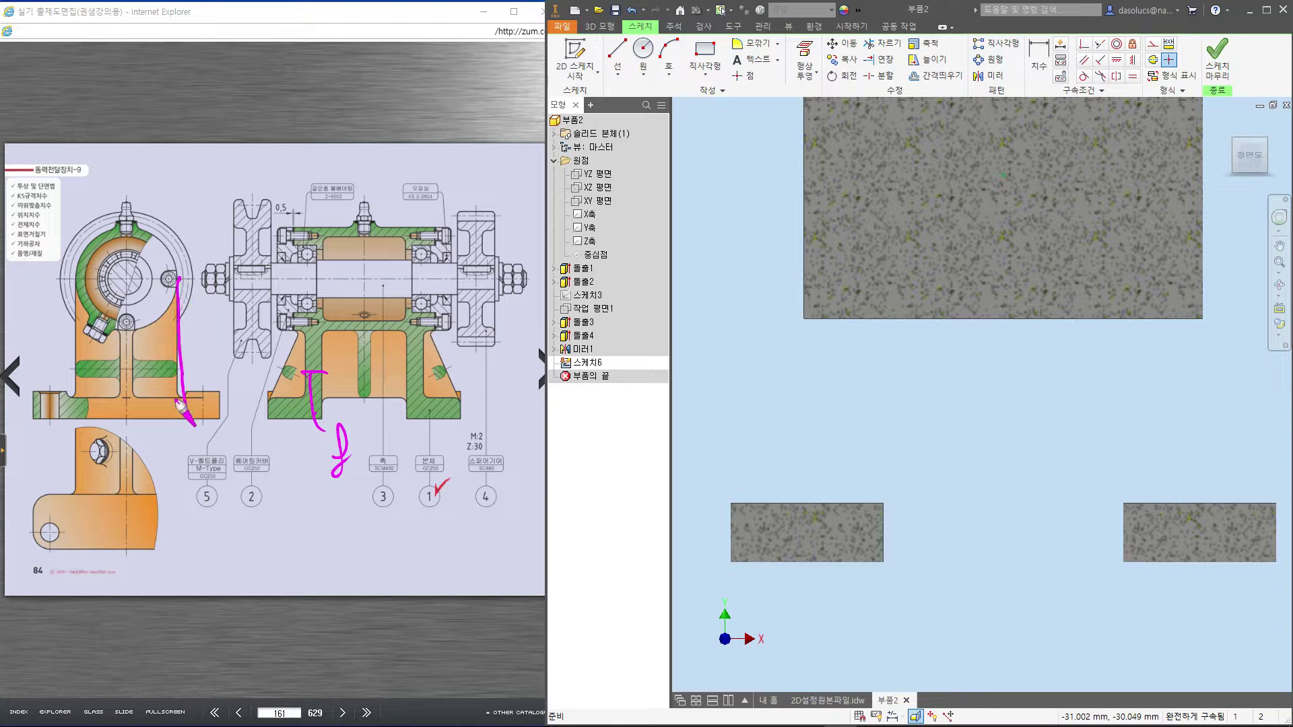
{"action": "left_click_drag", "start_coordinate": [179, 277], "coordinate": [99, 279]}
{"action": "left_click", "coordinate": [705, 53]}
{"action": "scroll", "coordinate": [788, 324], "scroll_direction": "down", "scroll_amount": 2}
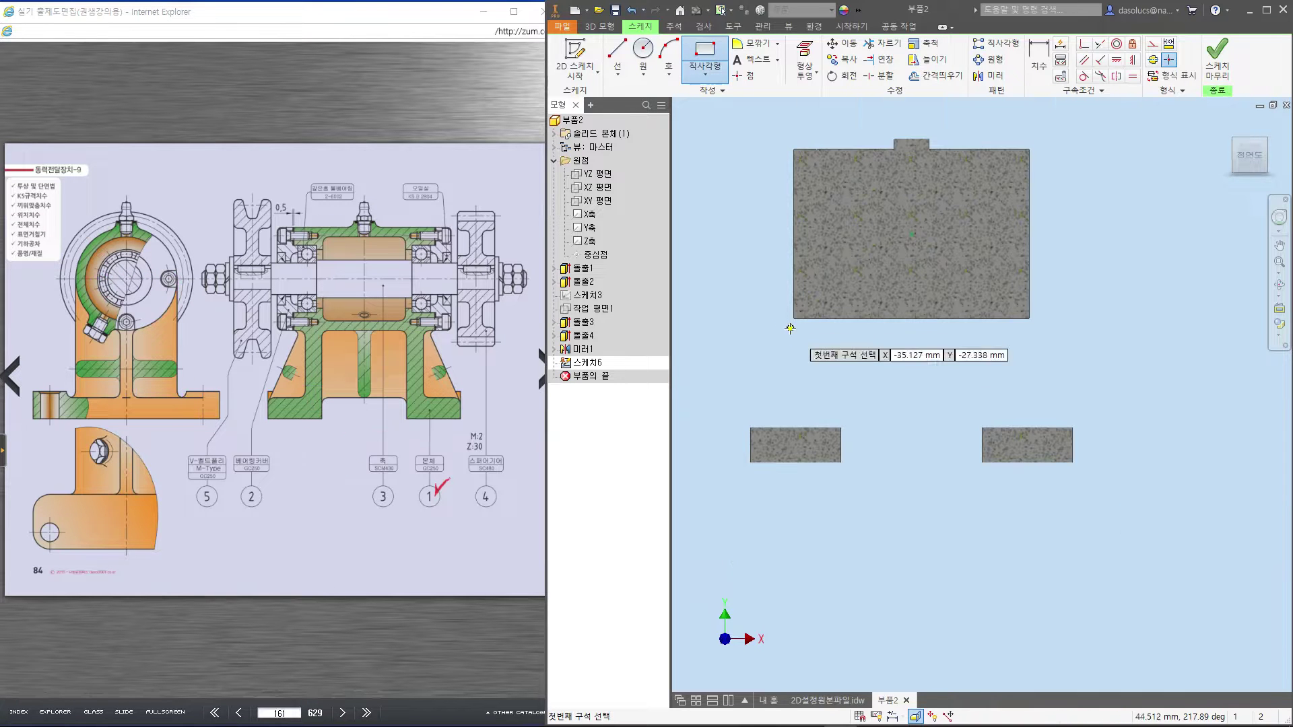
{"action": "scroll", "coordinate": [808, 328], "scroll_direction": "up", "scroll_amount": 3}
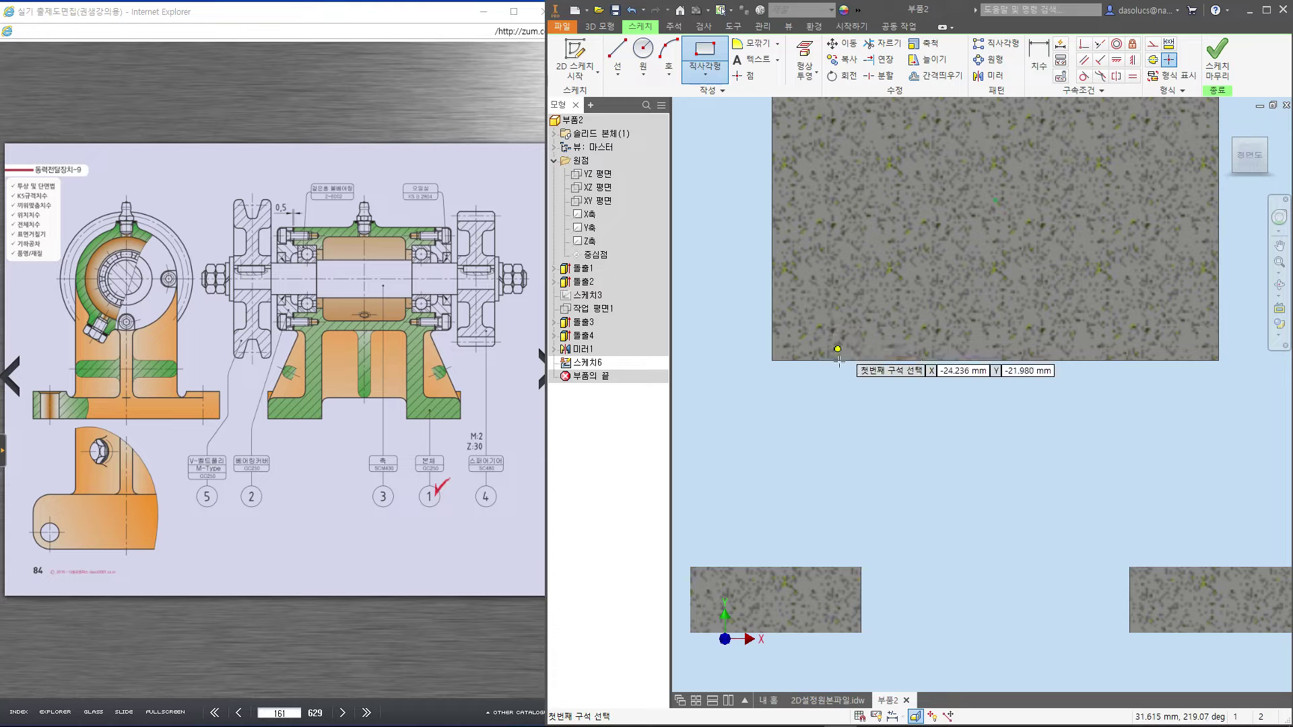
{"action": "scroll", "coordinate": [872, 222], "scroll_direction": "down", "scroll_amount": 2}
{"action": "left_click", "coordinate": [876, 212]}
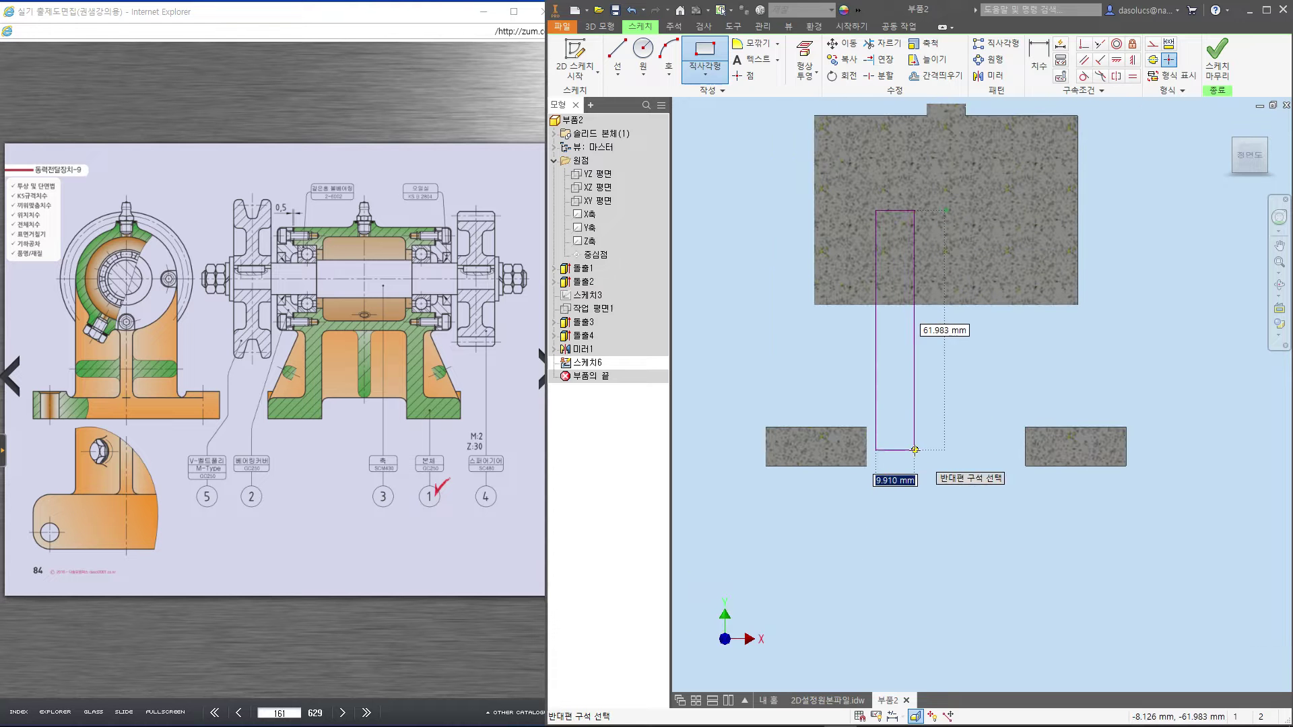
{"action": "type", "text": "8"}
{"action": "key", "text": "Return"}
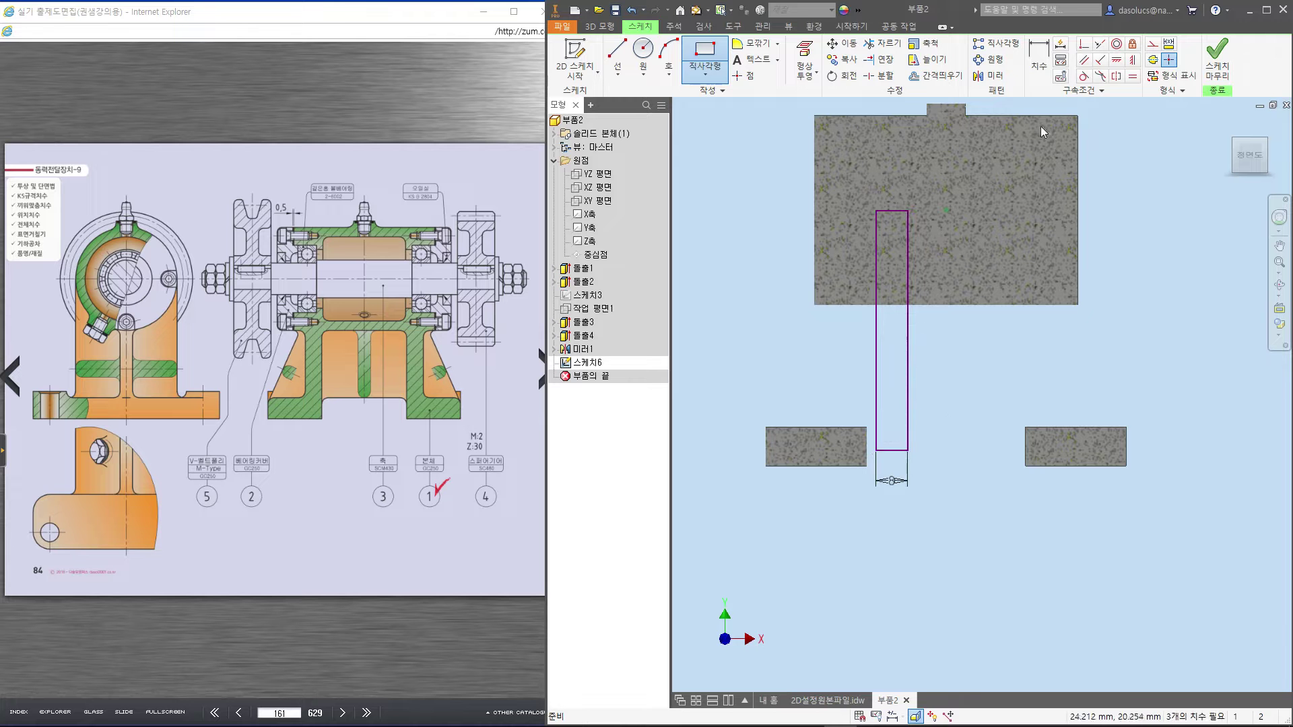
{"action": "key", "text": "Escape"}
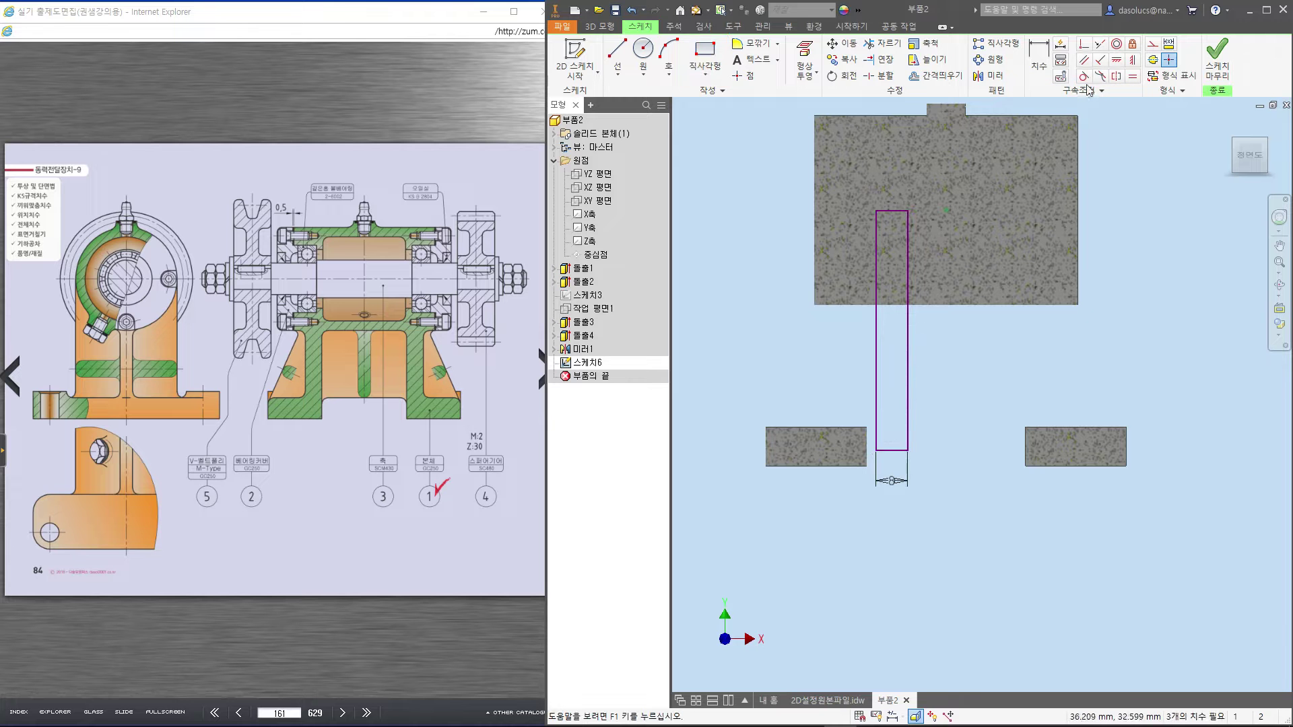
Make the rectangle's inner and lower edges collinear with the original foot's inner and lower edges
{"action": "left_click", "coordinate": [1100, 46]}
{"action": "left_click", "coordinate": [878, 431]}
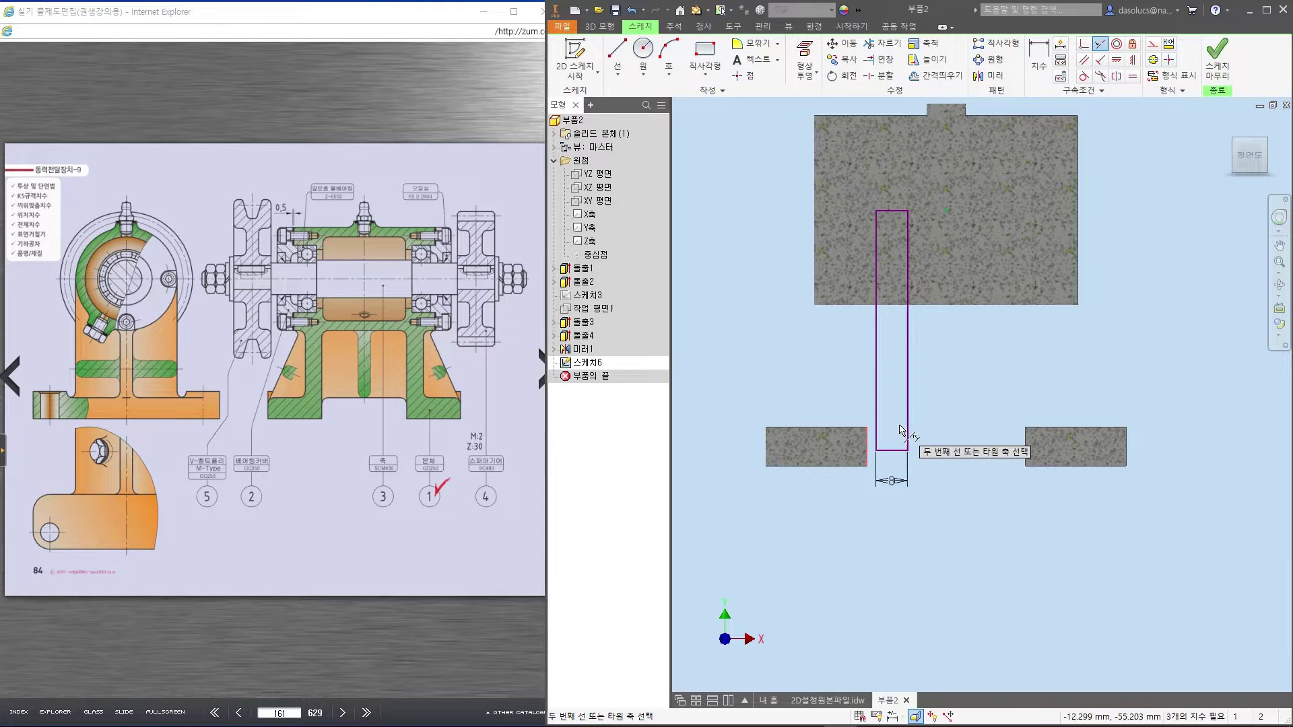
{"action": "left_click", "coordinate": [906, 434]}
{"action": "left_click", "coordinate": [858, 452]}
{"action": "left_click", "coordinate": [859, 465]}
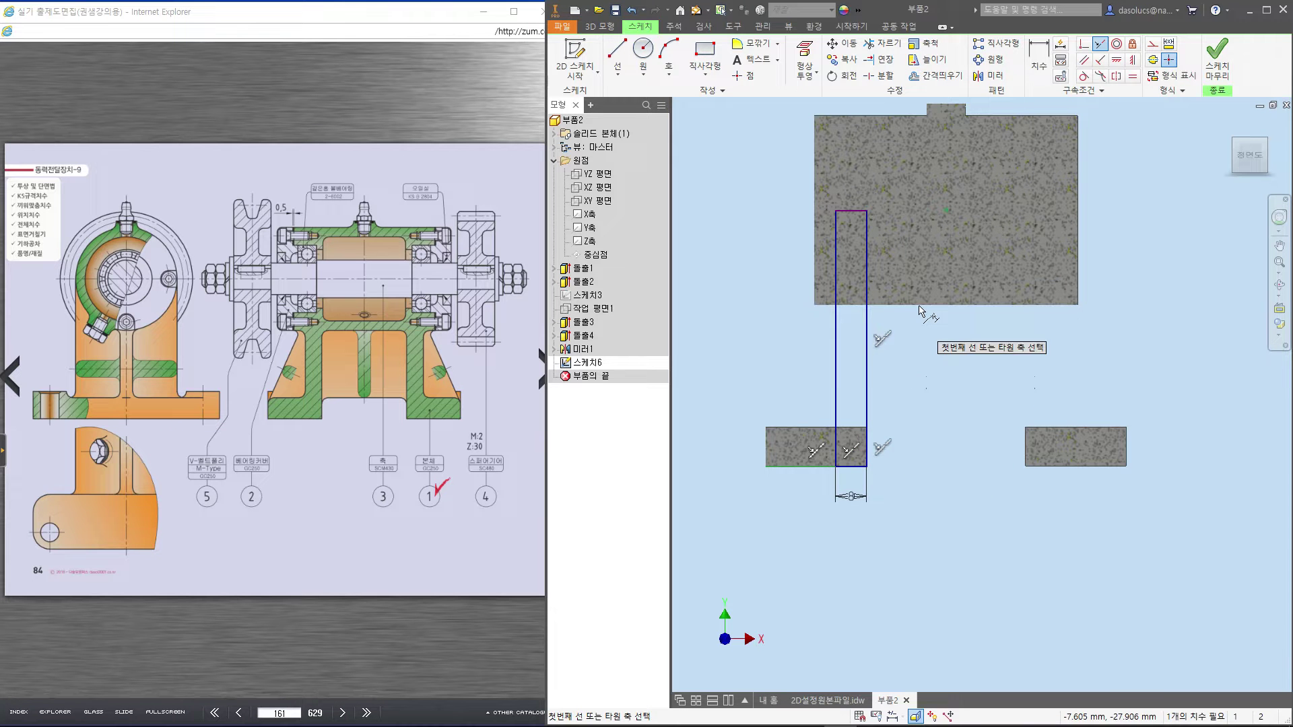
Constrain the midpoint of the rectangle's upper edge horizontally to the origin
{"action": "left_click", "coordinate": [1117, 59]}
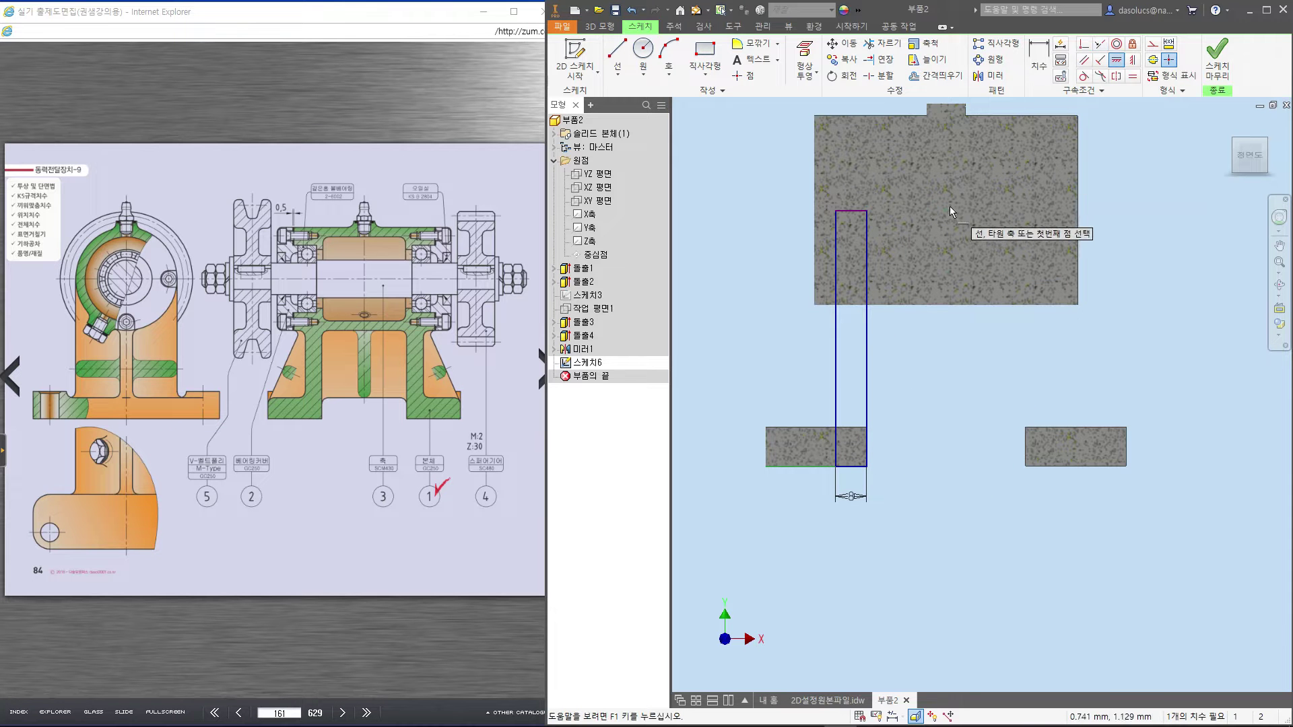
{"action": "left_click", "coordinate": [947, 209]}
{"action": "left_click", "coordinate": [851, 212]}
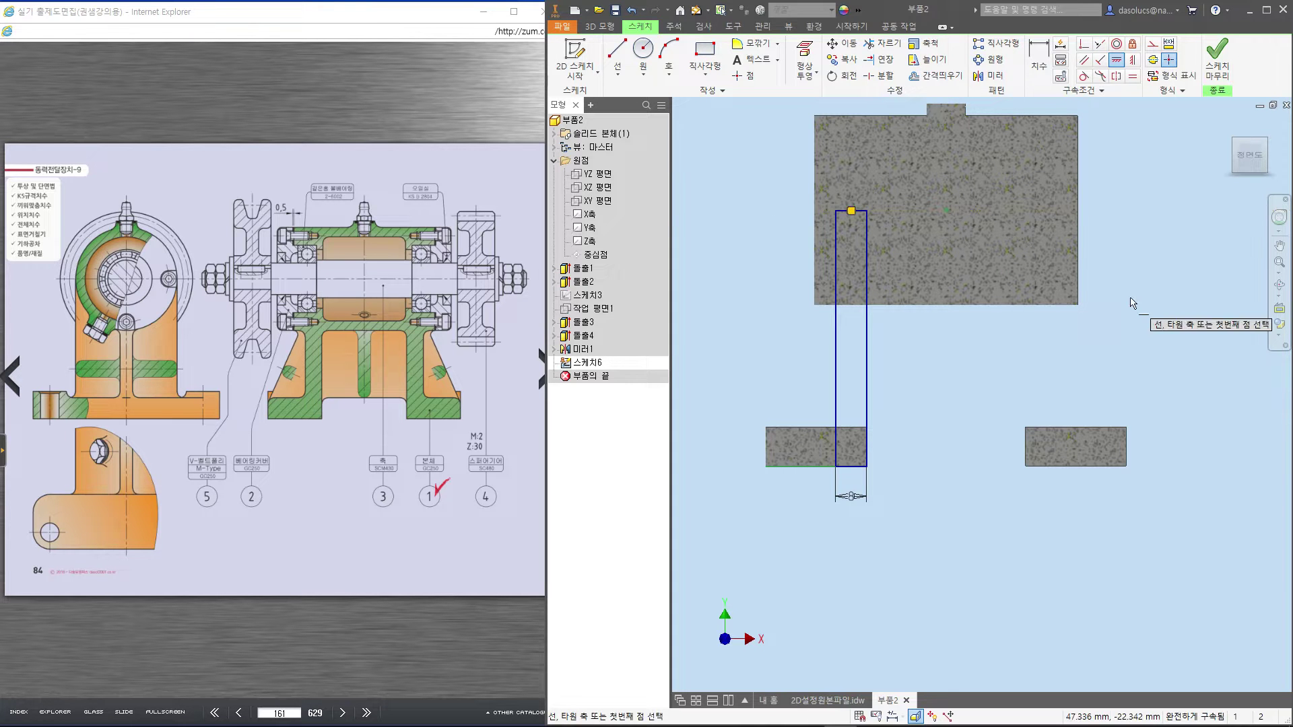
{"action": "key", "text": "Escape"}
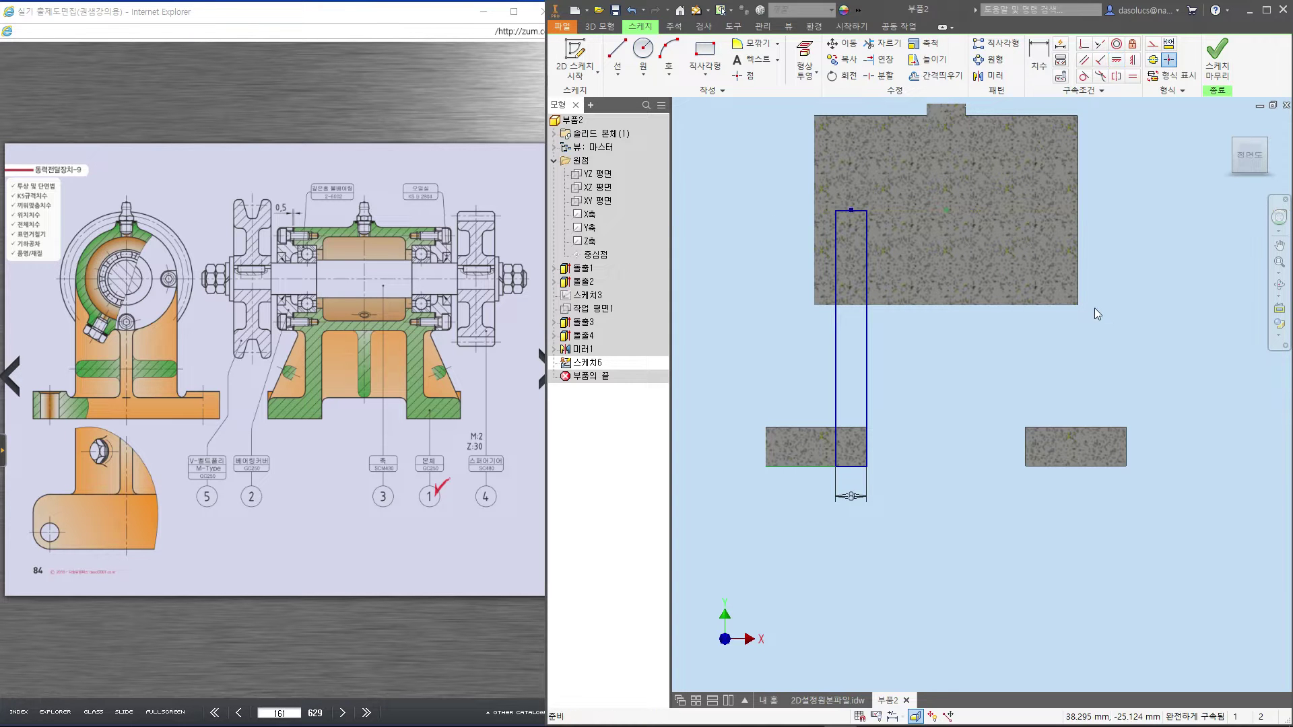
Undo the support-wall rectangle together with its constraints
{"action": "key", "text": "ctrl+z"}
{"action": "key", "text": "ctrl+z"}
{"action": "key", "text": "ctrl+z"}
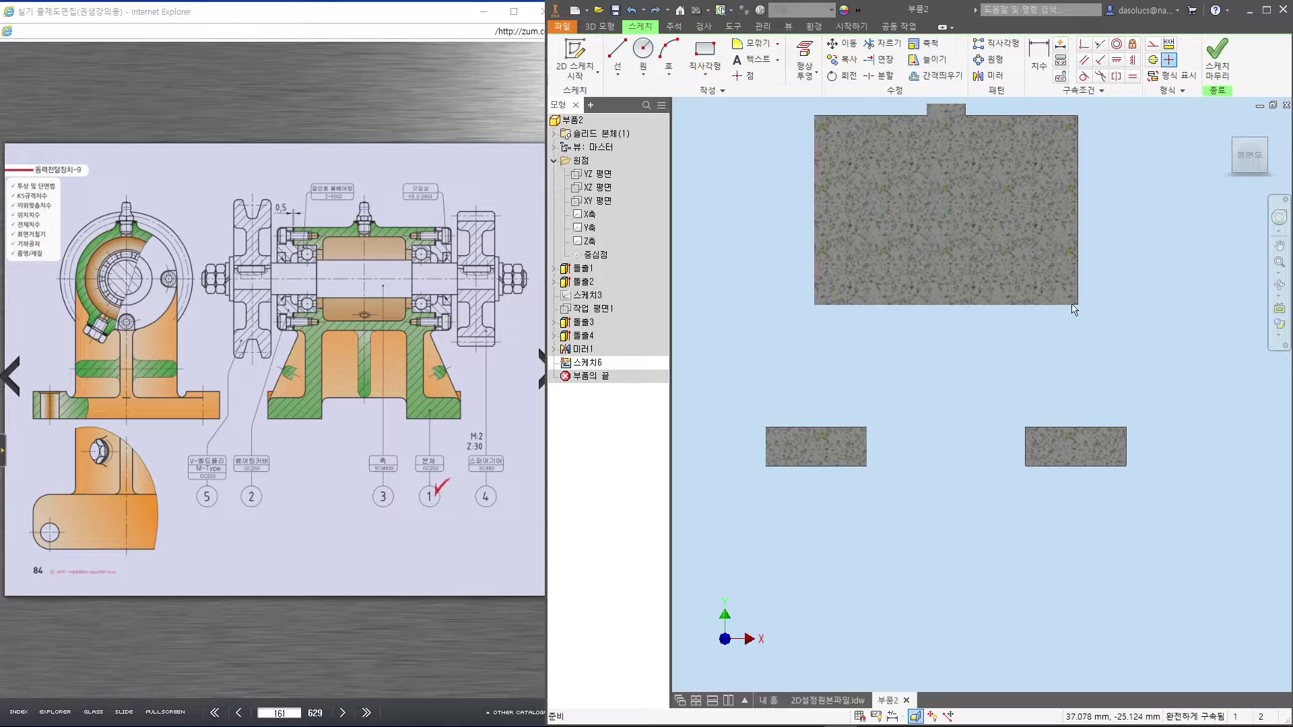
Sketch an 8 mm wide rectangle from the original foot's lower inner corner up to shaft-axis height
{"action": "left_click", "coordinate": [719, 70]}
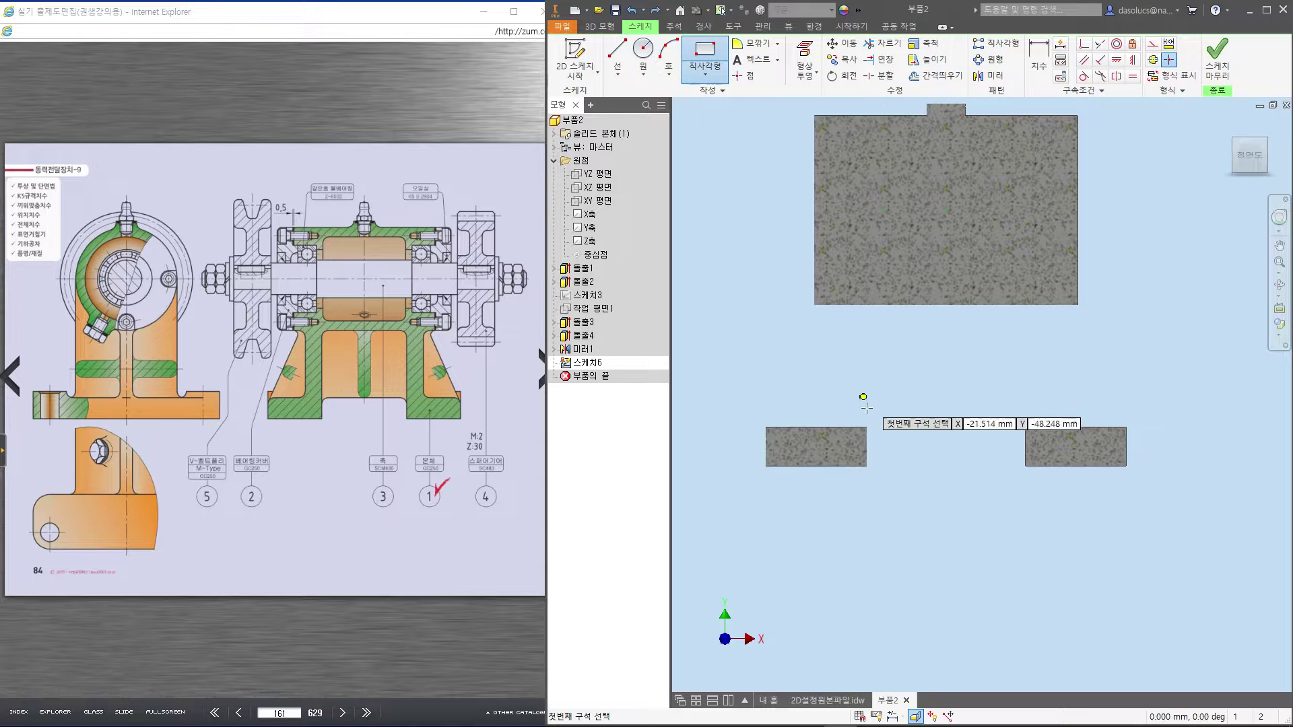
{"action": "left_click", "coordinate": [867, 465]}
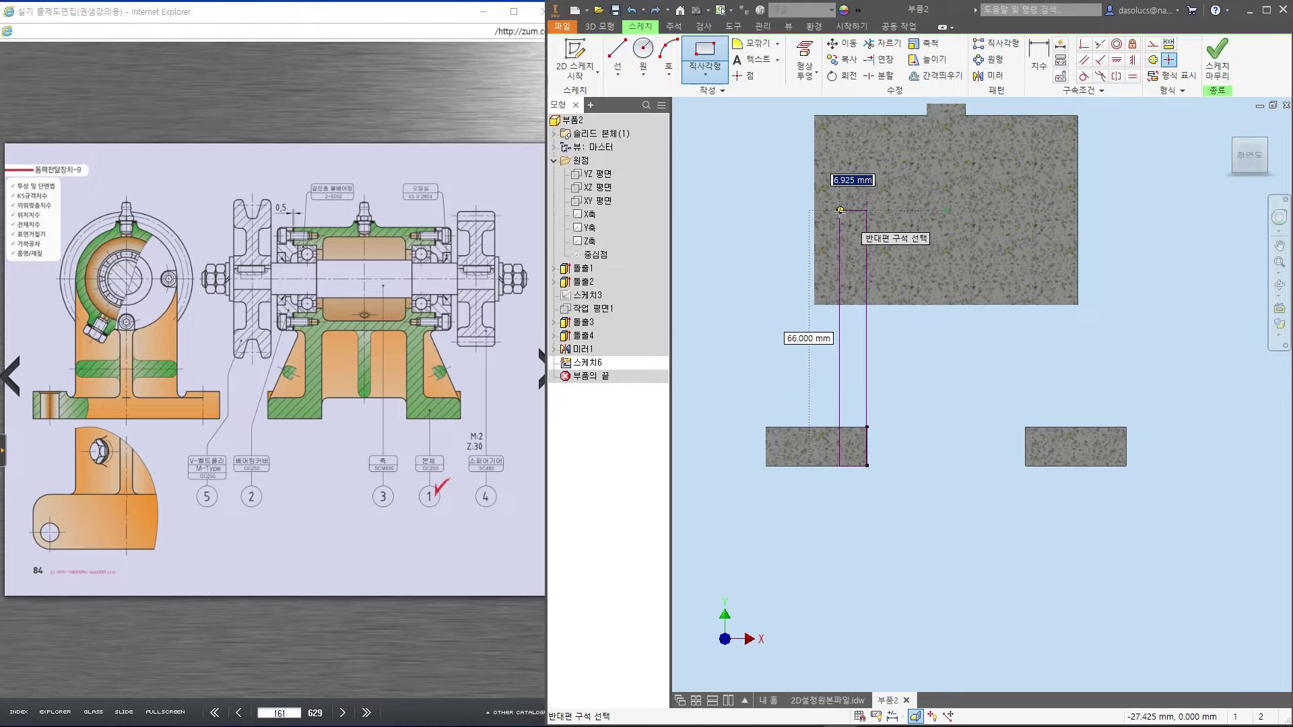
{"action": "type", "text": "8"}
{"action": "key", "text": "Return"}
{"action": "key", "text": "Escape"}
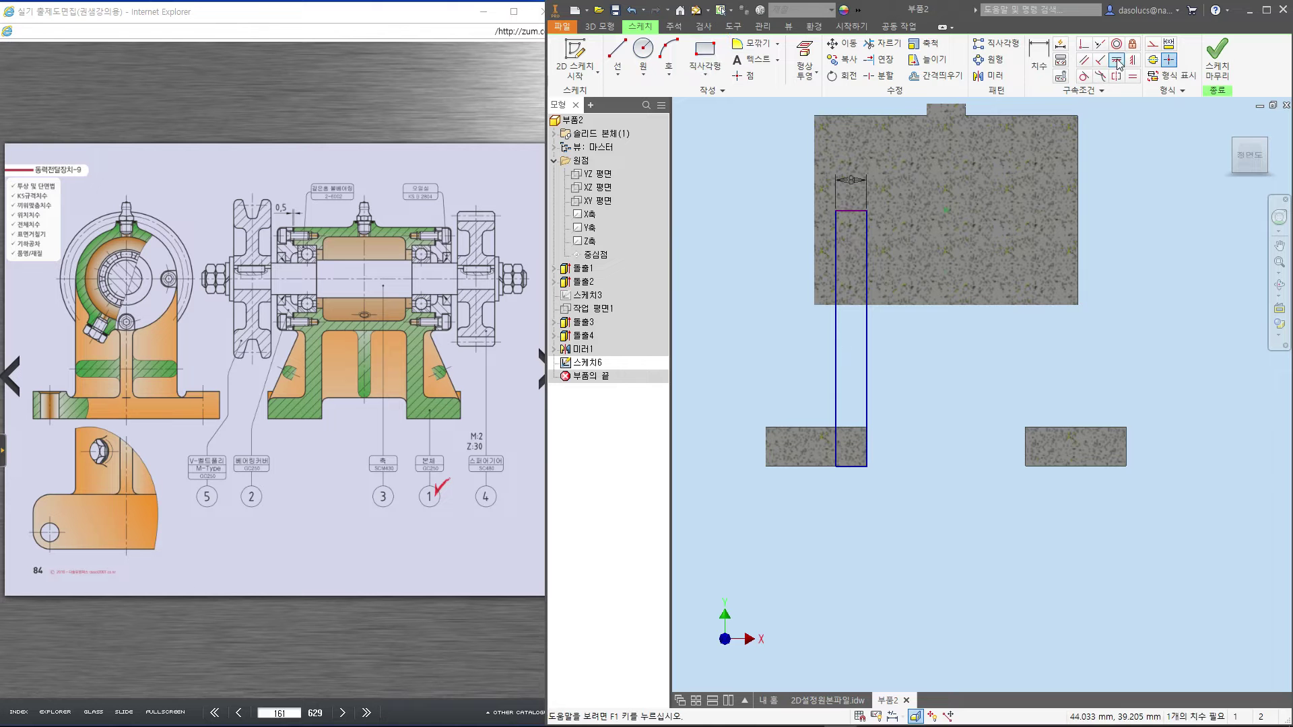
Align the upper edge's midpoint horizontally with the origin and finish the support-wall sketch
{"action": "left_click", "coordinate": [1121, 62]}
{"action": "left_click", "coordinate": [946, 210]}
{"action": "left_click", "coordinate": [851, 212]}
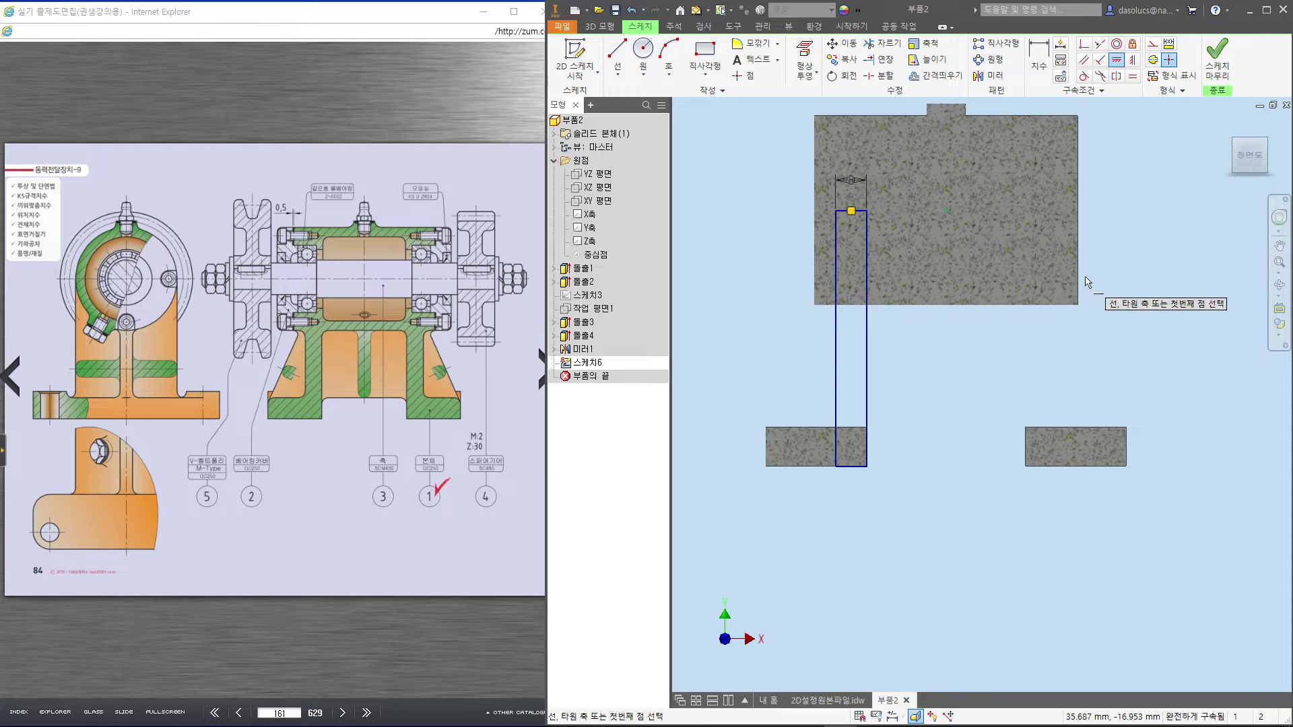
{"action": "key", "text": "Escape"}
{"action": "right_click_drag", "start_coordinate": [1101, 192], "coordinate": [1104, 228]}
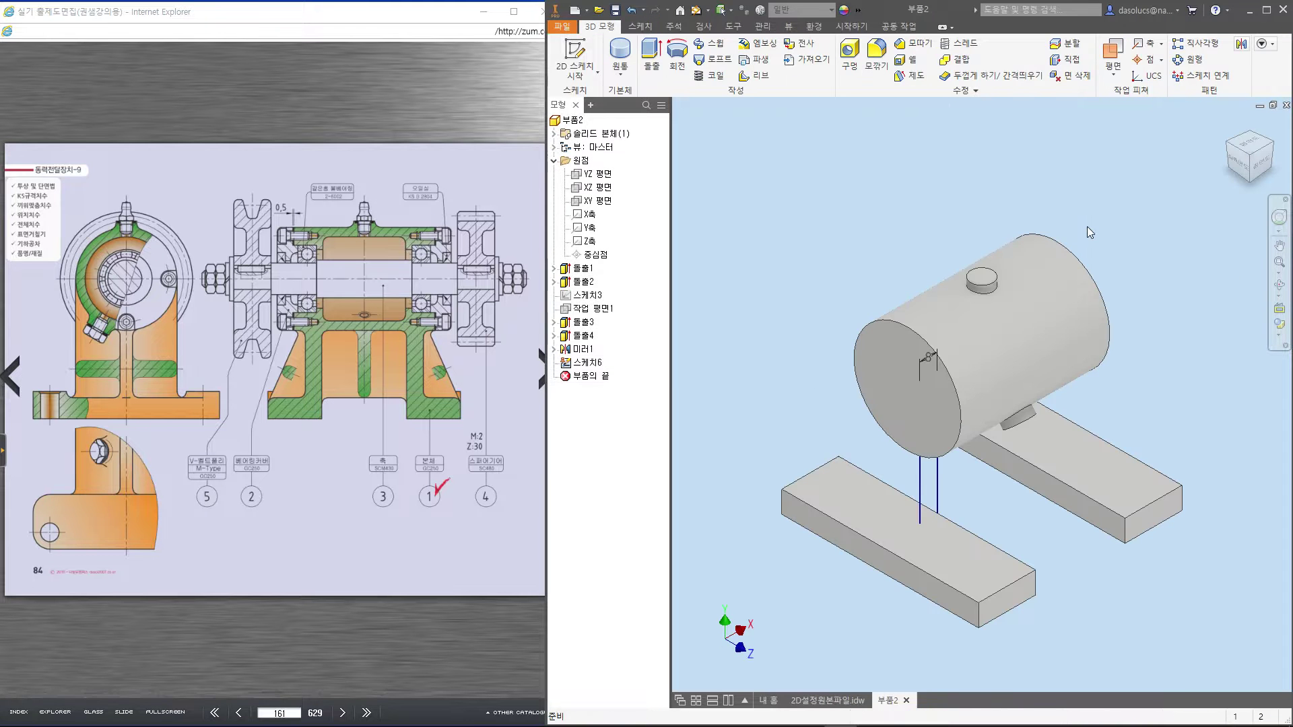
Extrude the 8 mm wide rectangle symmetrically as a joined support wall as wide as the cylinder
{"action": "key", "text": "e"}
{"action": "left_click", "coordinate": [877, 196]}
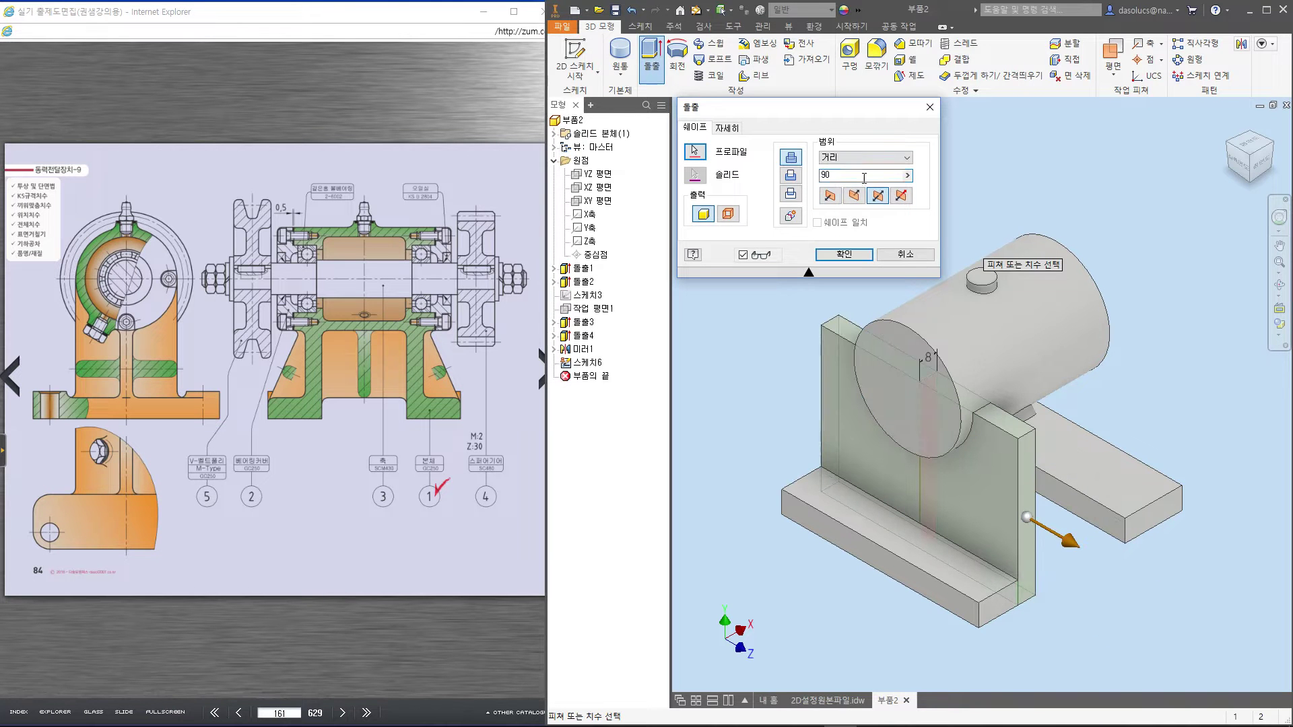
{"action": "key", "text": "Return"}
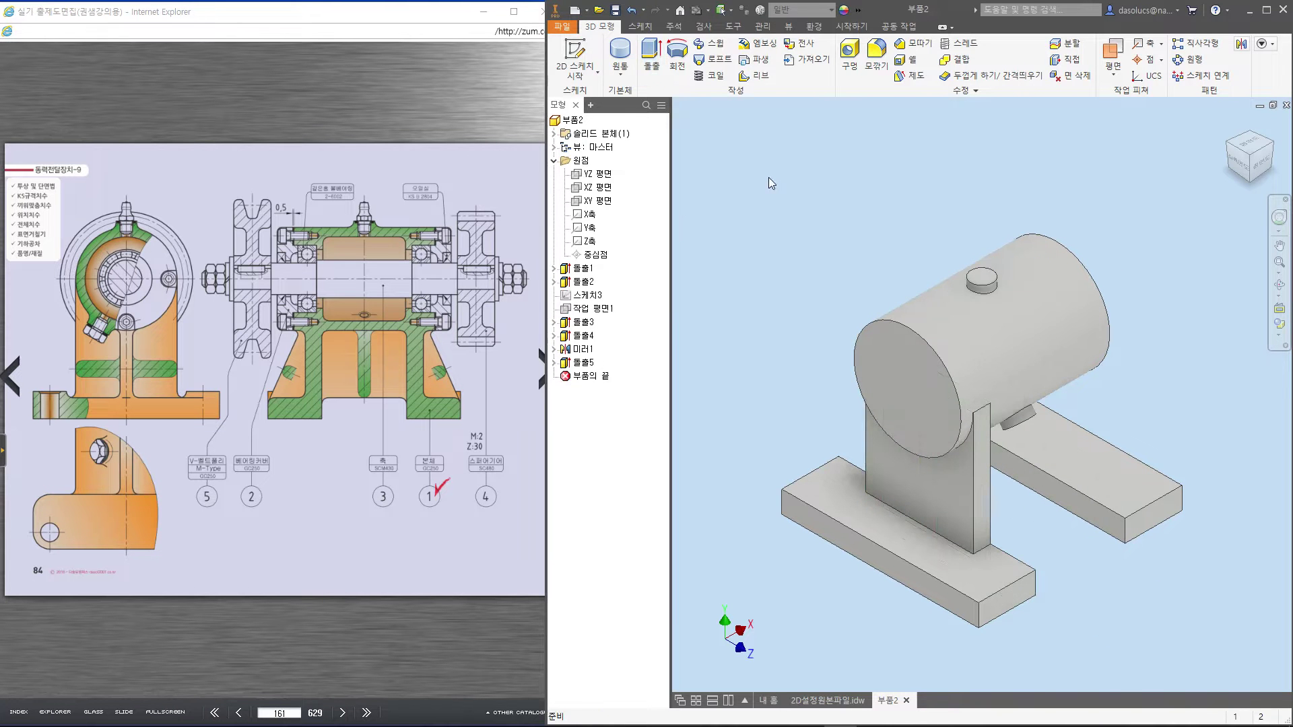
Mirror the support wall extrusion across the YZ plane onto the opposite foot
{"action": "key", "text": "ctrl+shift+m"}
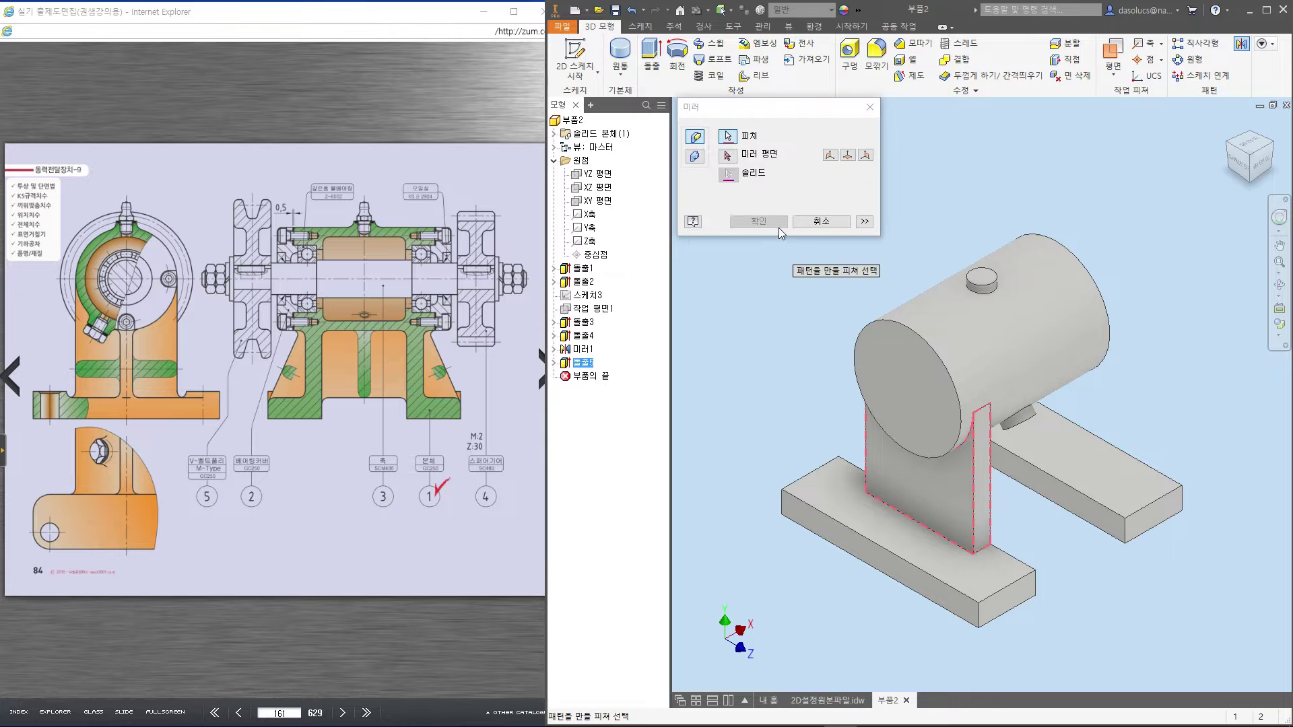
{"action": "left_click", "coordinate": [728, 157]}
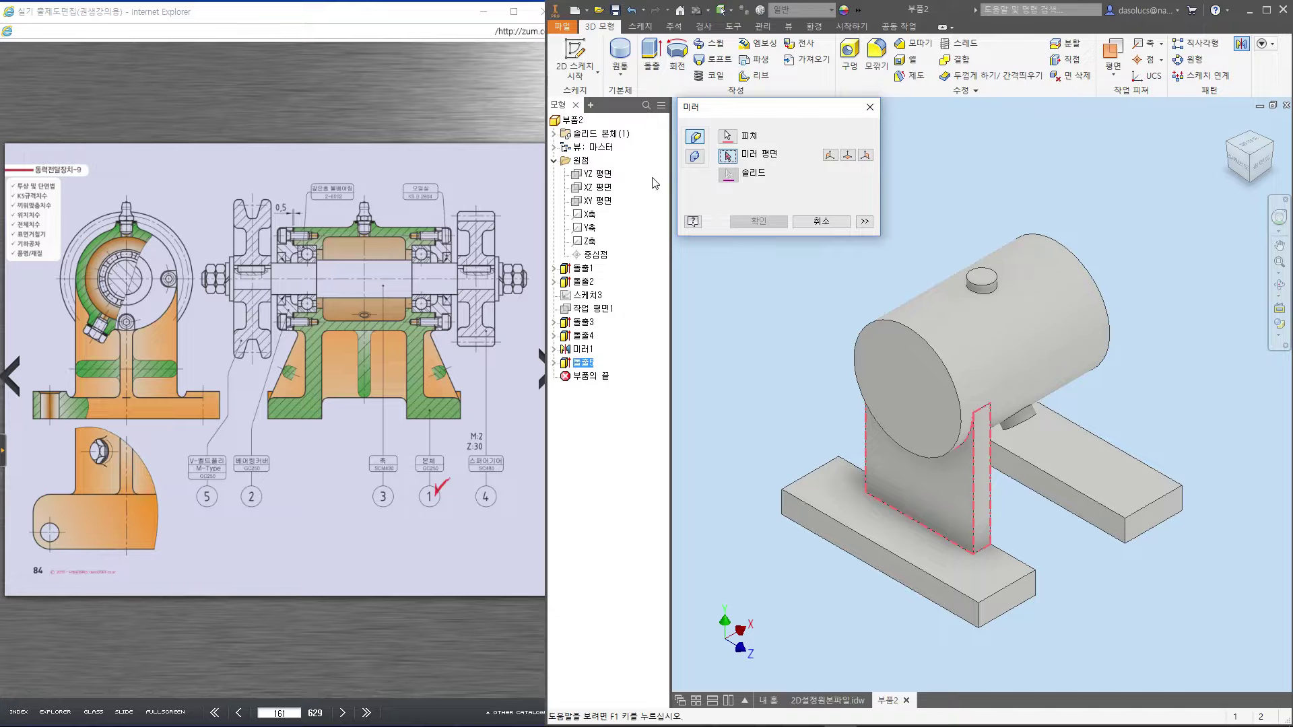
{"action": "left_click", "coordinate": [830, 155]}
{"action": "left_click", "coordinate": [759, 222]}
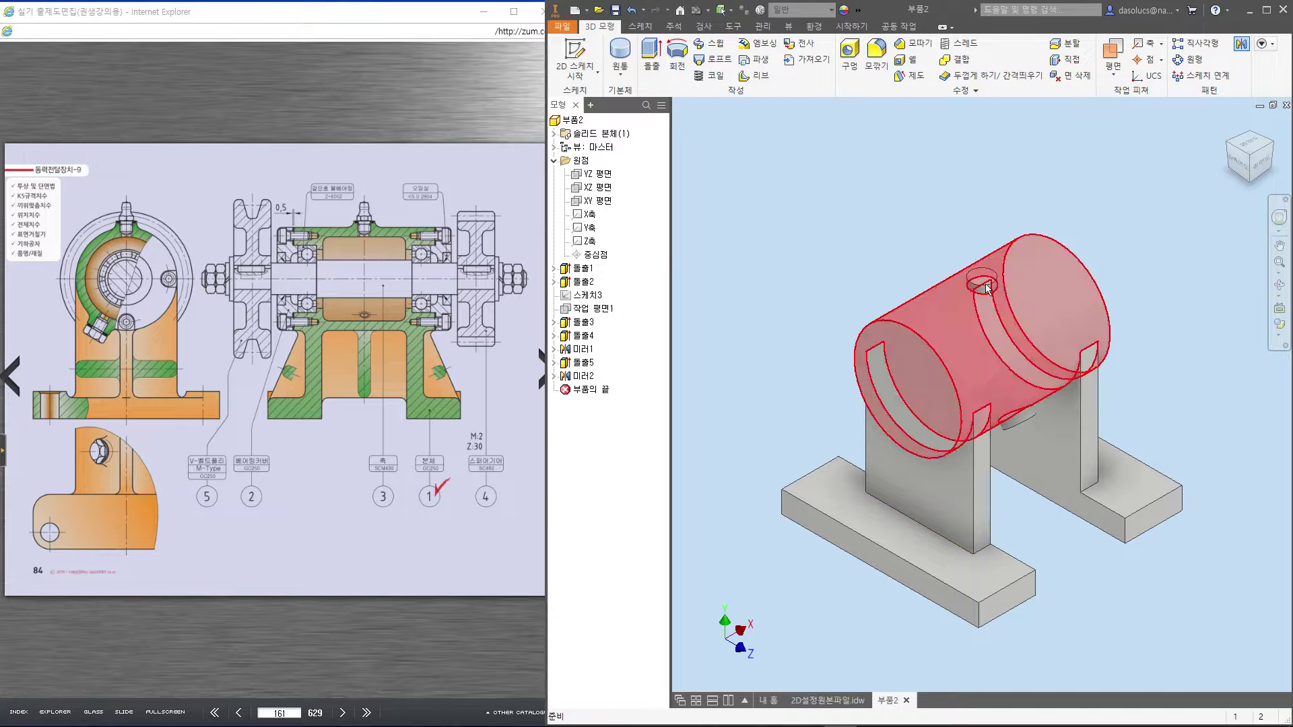
{"action": "middle_click_drag", "start_coordinate": [1148, 277], "coordinate": [1121, 237]}
{"action": "left_click", "coordinate": [1258, 169]}
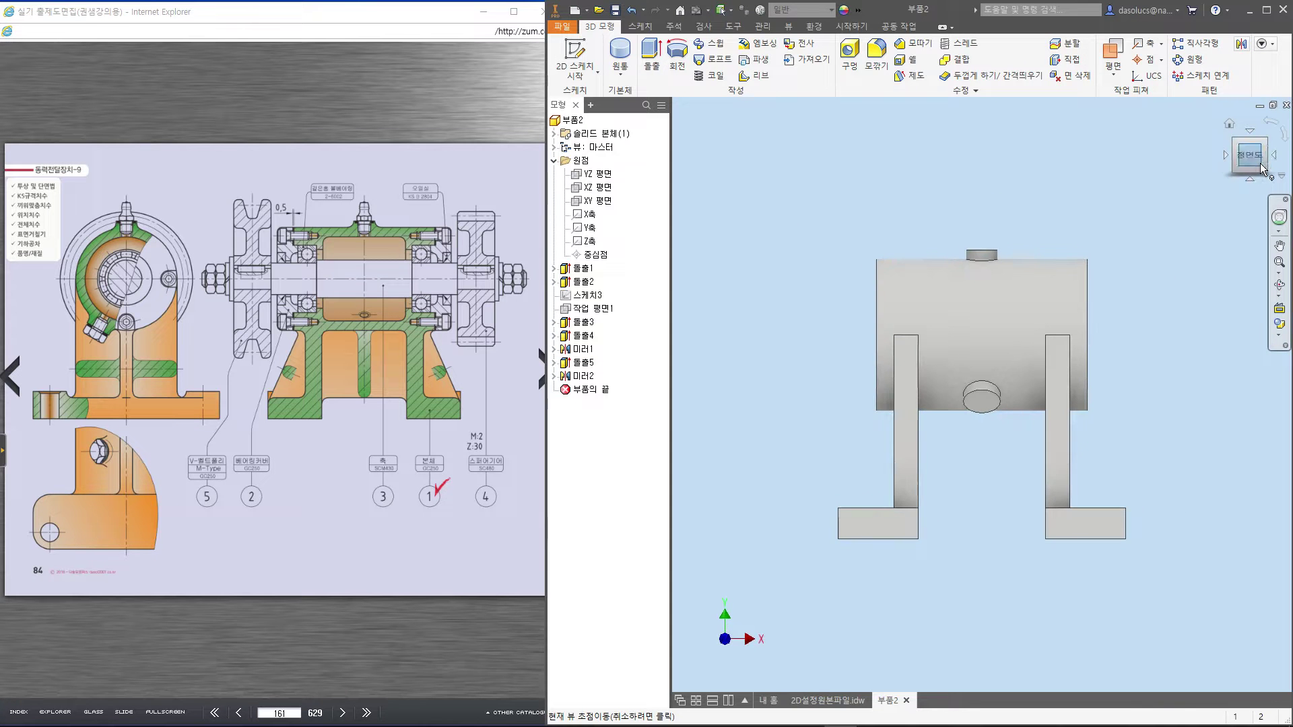
{"action": "left_click", "coordinate": [1265, 144]}
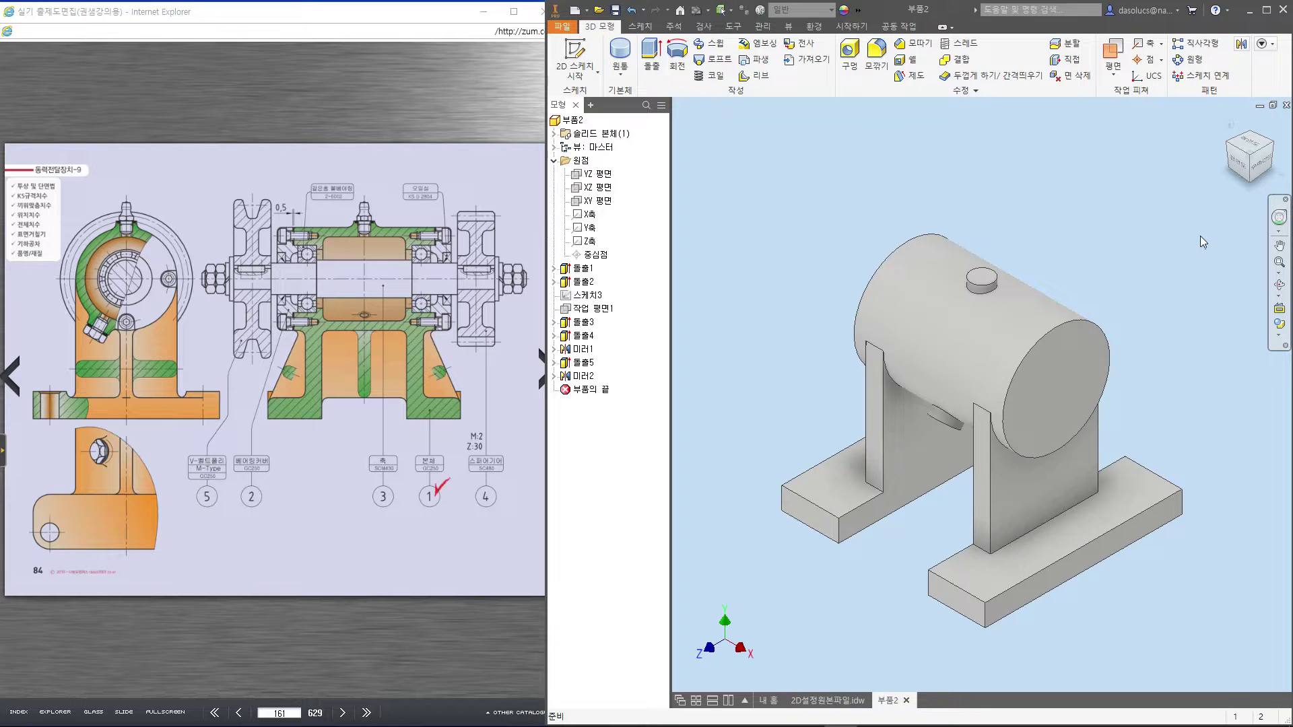
Examine the sloped rib and the foot's outer end in the front section view of the reference drawing
{"action": "mouse_move", "coordinate": [298, 325]}
{"action": "left_mouse_down"}
{"action": "mouse_move", "coordinate": [273, 398]}
{"action": "mouse_move", "coordinate": [458, 397]}
{"action": "left_mouse_up"}
{"action": "mouse_move", "coordinate": [329, 338]}
{"action": "left_mouse_down"}
{"action": "mouse_move", "coordinate": [364, 401]}
{"action": "mouse_move", "coordinate": [431, 333]}
{"action": "mouse_move", "coordinate": [458, 401]}
{"action": "mouse_move", "coordinate": [316, 321]}
{"action": "mouse_move", "coordinate": [282, 378]}
{"action": "left_mouse_up"}
{"action": "left_click", "coordinate": [285, 405]}
{"action": "key", "text": "Escape"}
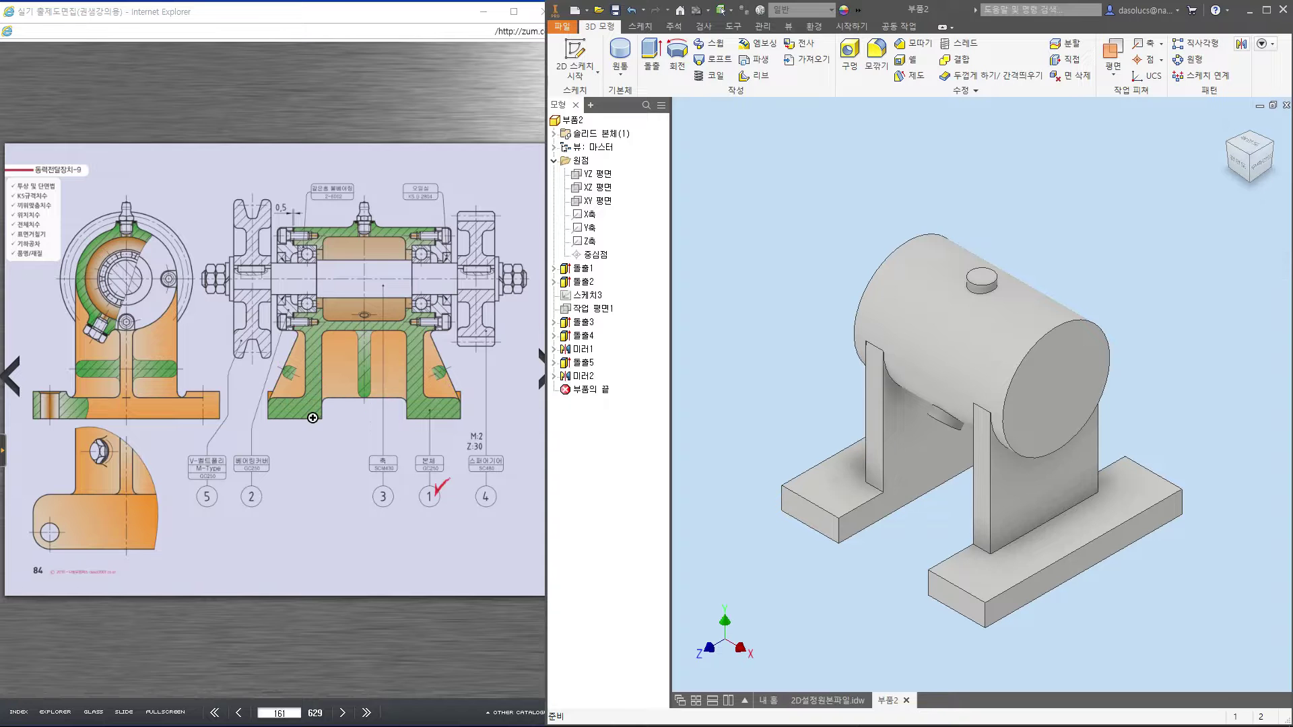
{"action": "left_click", "coordinate": [297, 441]}
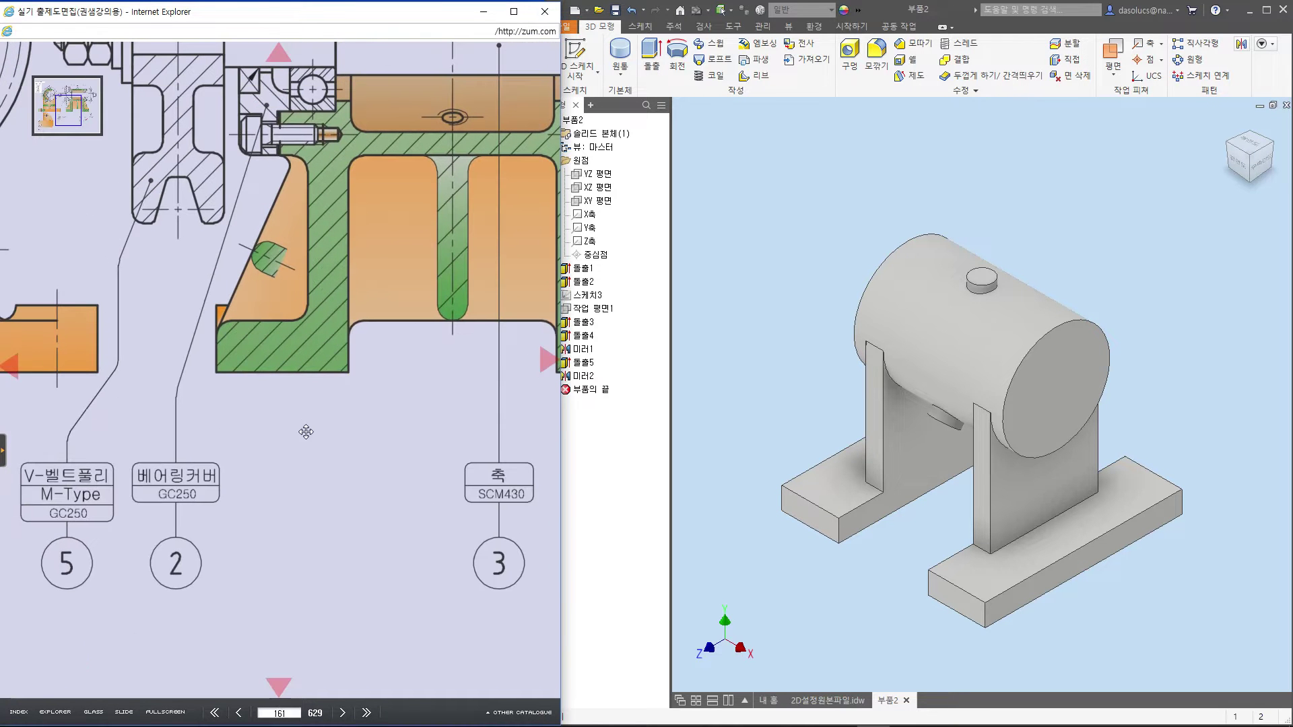
{"action": "mouse_move", "coordinate": [223, 327]}
{"action": "left_mouse_down"}
{"action": "mouse_move", "coordinate": [306, 169]}
{"action": "mouse_move", "coordinate": [248, 310]}
{"action": "left_mouse_up"}
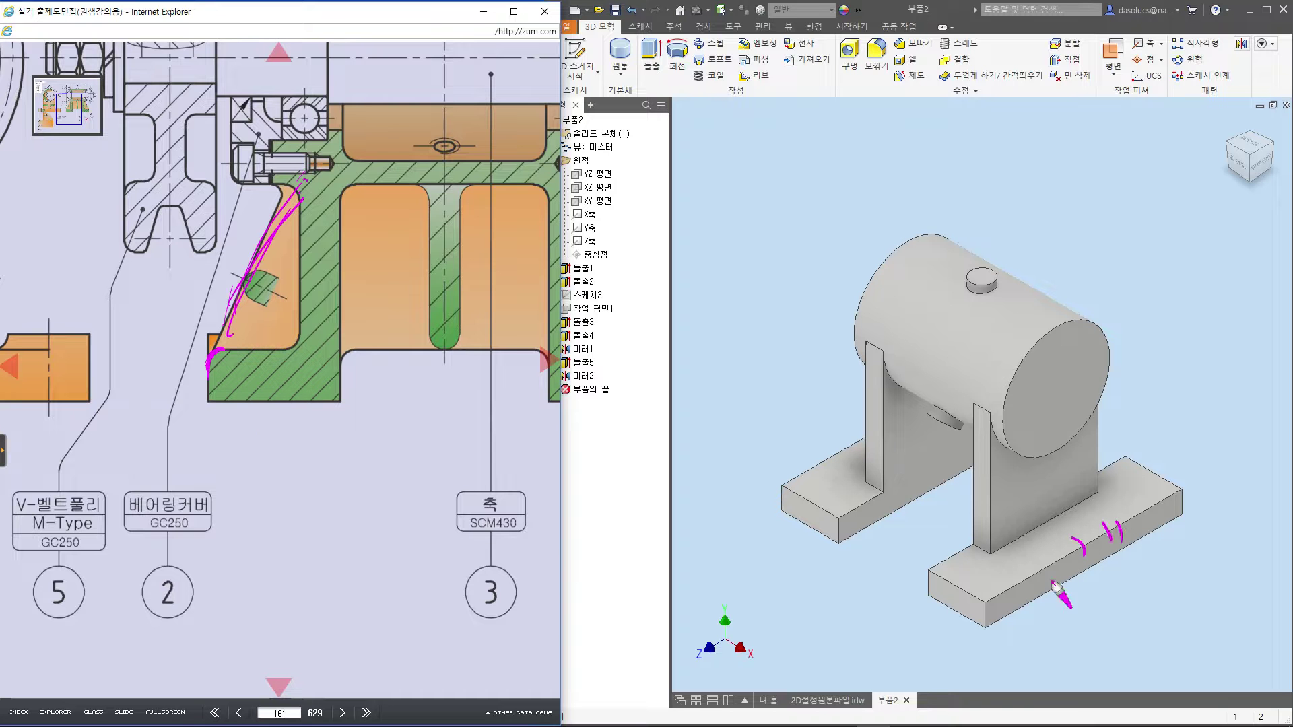
Compare the corners of the modelled base feet with the foot's plan view in the reference drawing
{"action": "left_click_drag", "start_coordinate": [1012, 604], "coordinate": [932, 591]}
{"action": "left_click_drag", "start_coordinate": [967, 608], "coordinate": [1004, 609]}
{"action": "left_click_drag", "start_coordinate": [1189, 487], "coordinate": [1178, 510]}
{"action": "left_click_drag", "start_coordinate": [776, 490], "coordinate": [804, 512]}
{"action": "key", "text": "Escape"}
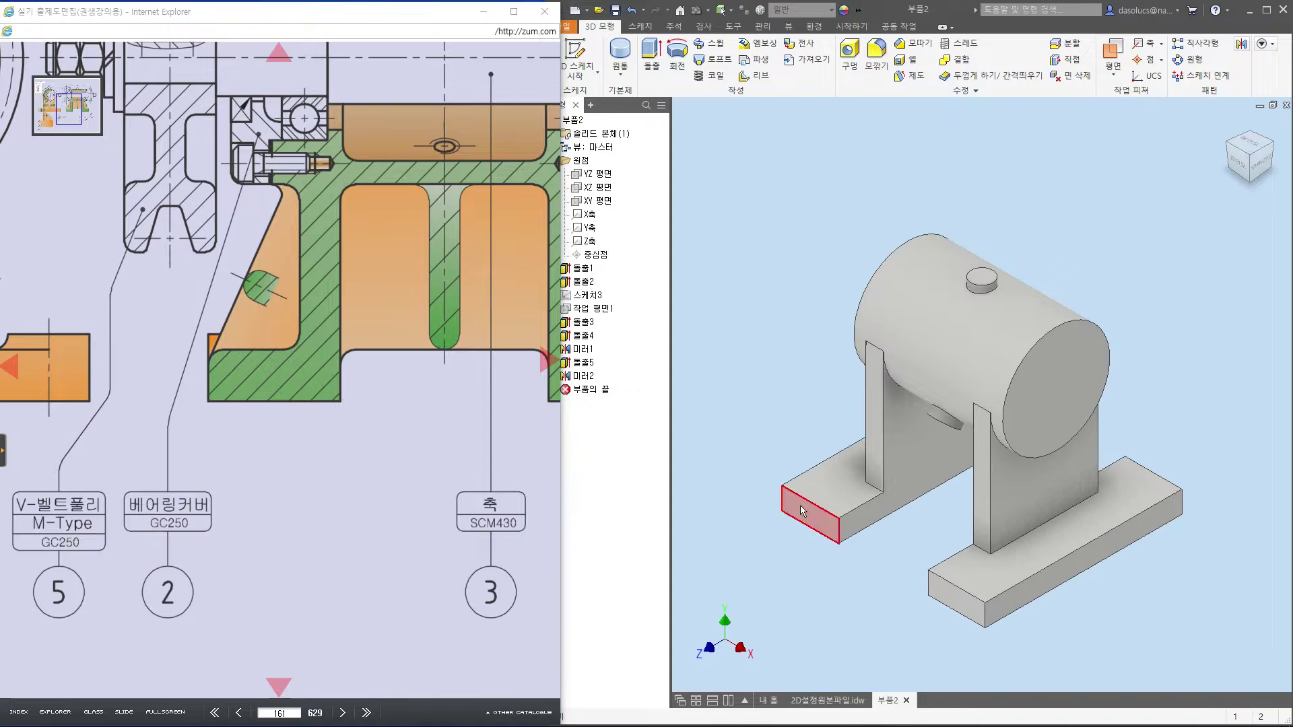
{"action": "left_click", "coordinate": [321, 554]}
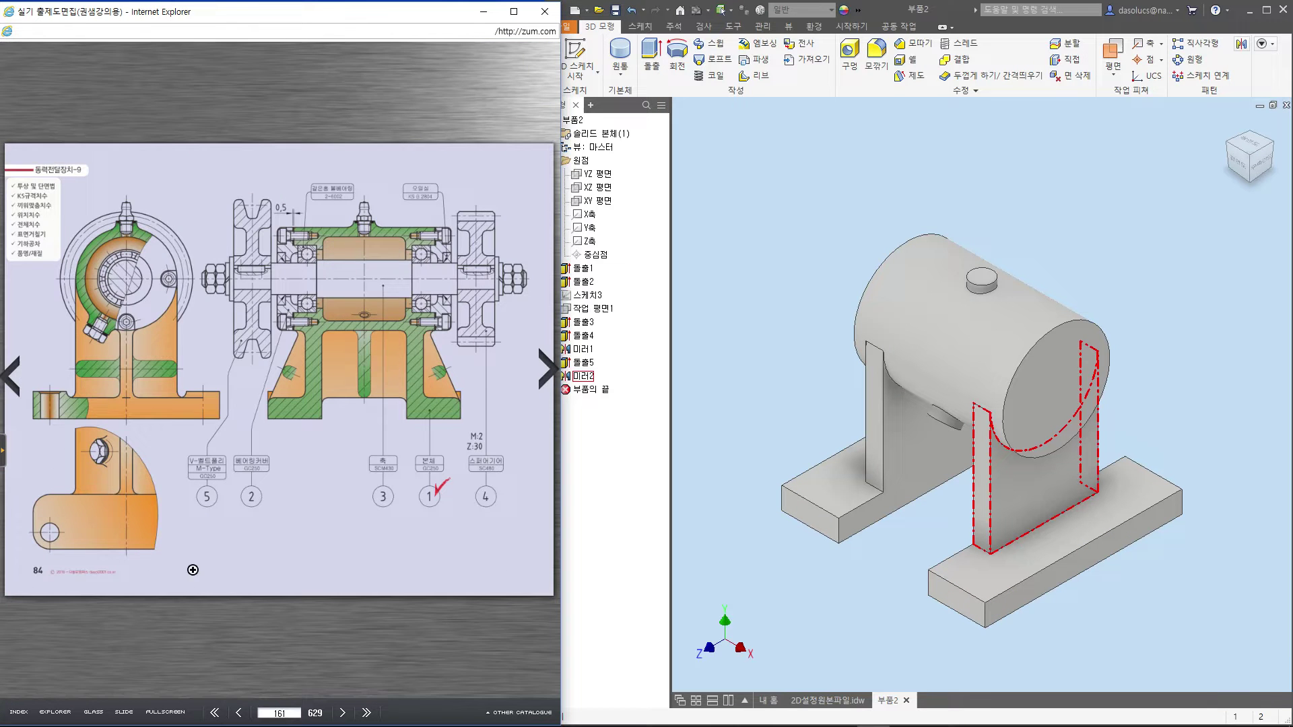
{"action": "left_click", "coordinate": [22, 558]}
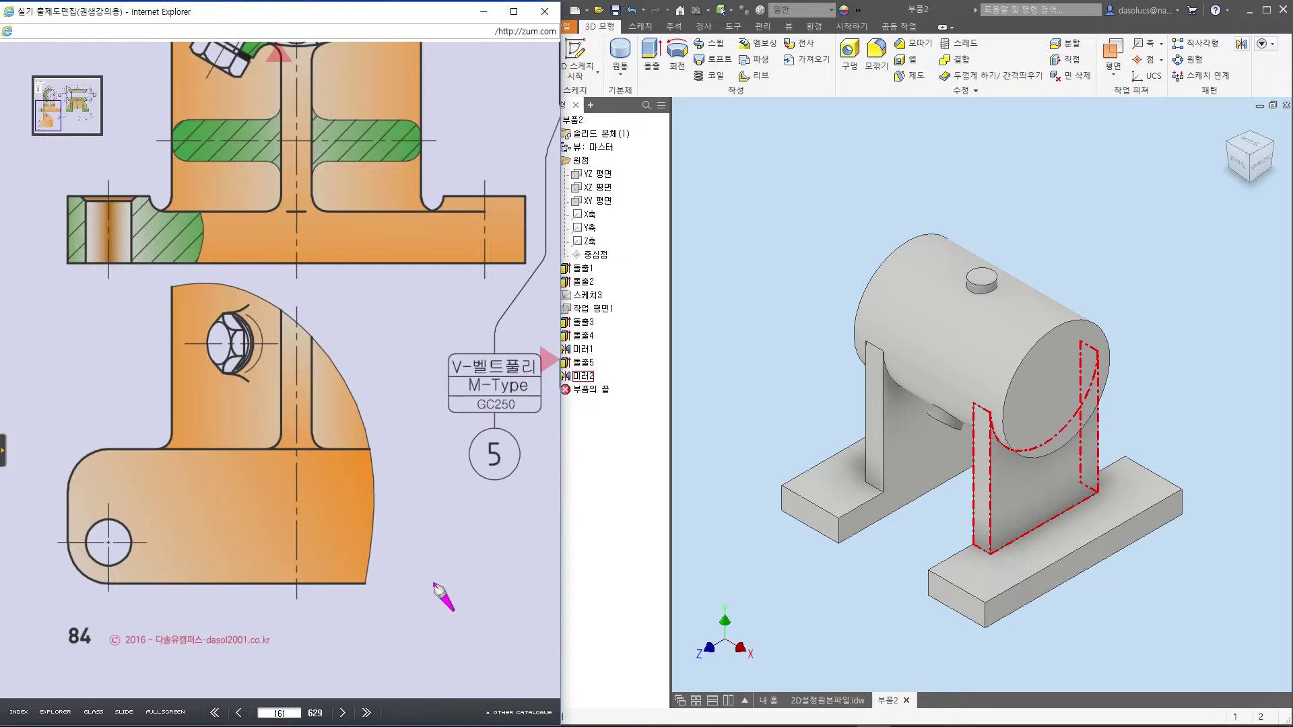
{"action": "mouse_move", "coordinate": [138, 542]}
{"action": "left_mouse_down"}
{"action": "mouse_move", "coordinate": [143, 579]}
{"action": "mouse_move", "coordinate": [156, 583]}
{"action": "left_mouse_up"}
{"action": "left_click", "coordinate": [819, 402]}
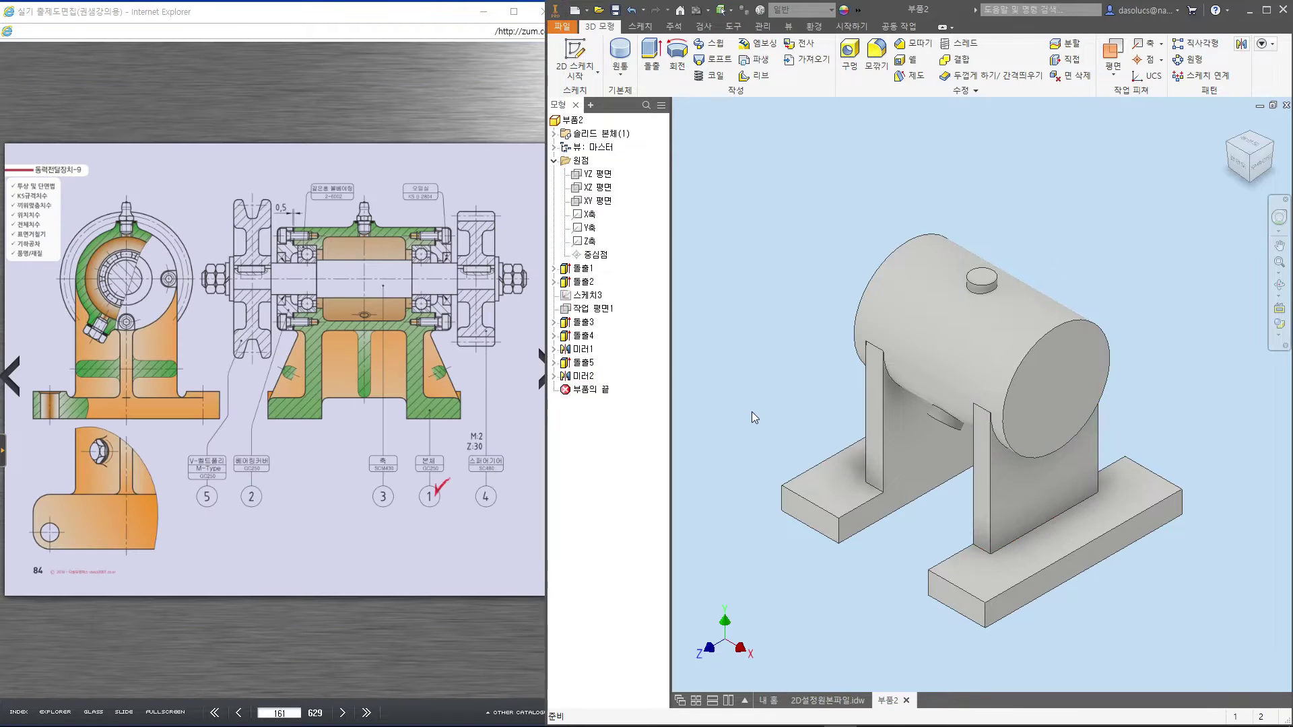
Fillet the vertical corner edges of both base feet with an 8 mm radius
{"action": "key", "text": "f"}
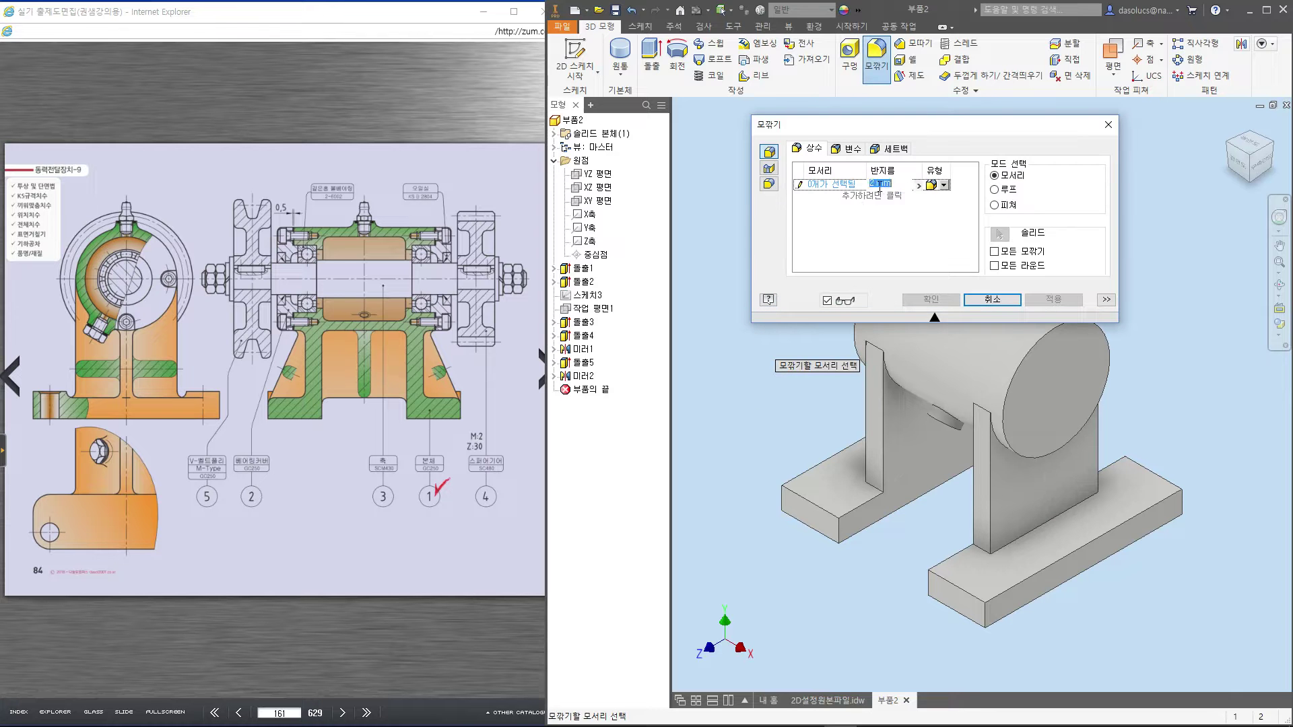
{"action": "type", "text": "8"}
{"action": "left_click", "coordinate": [987, 613]}
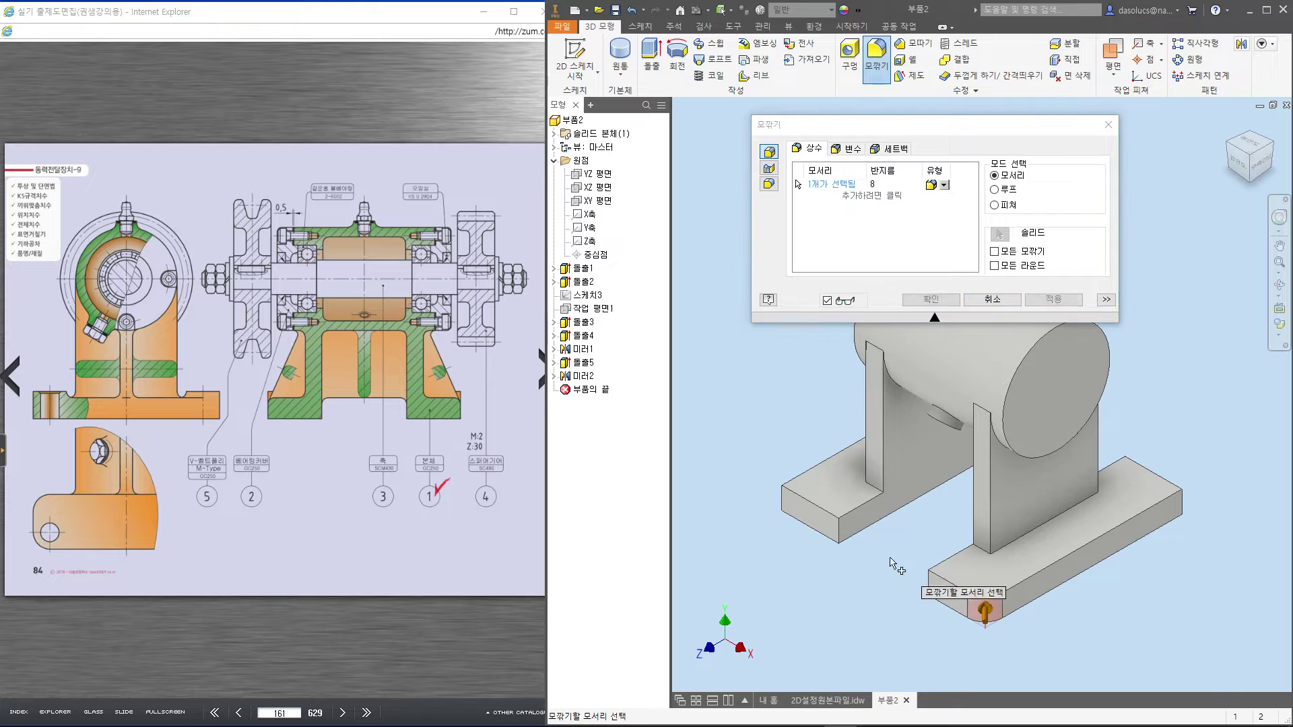
{"action": "left_click", "coordinate": [783, 502]}
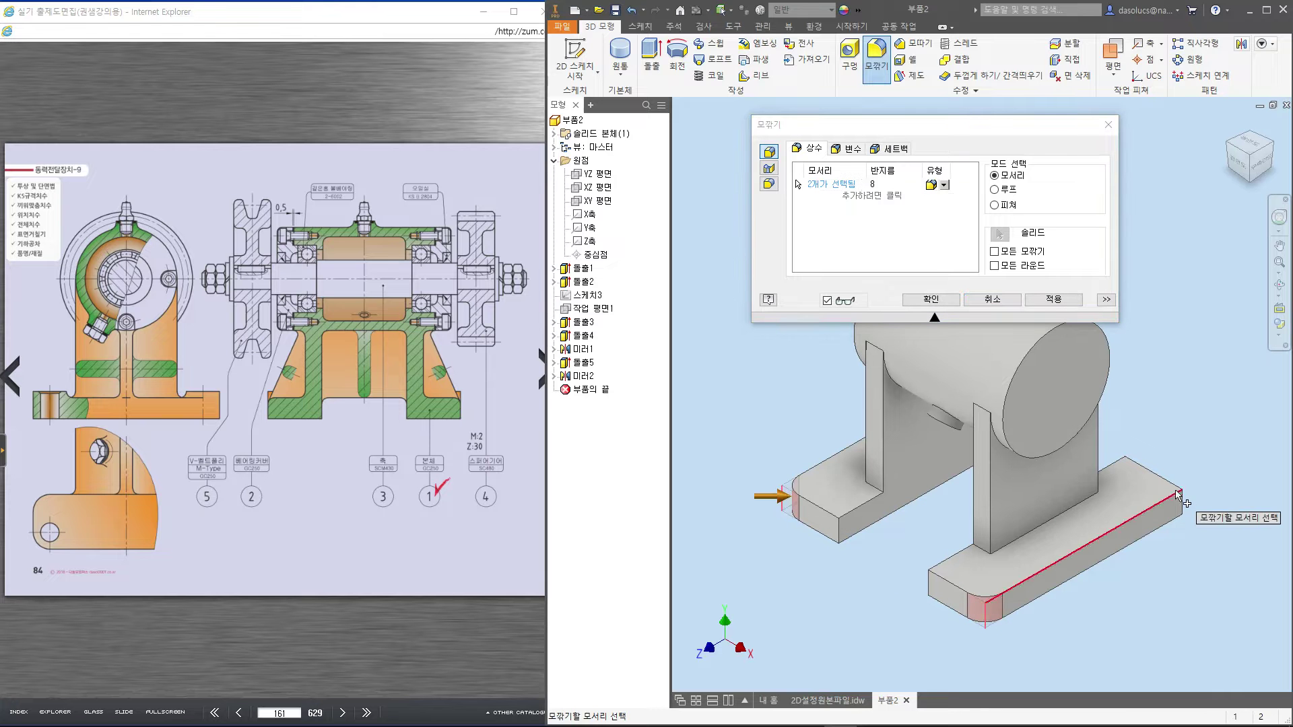
{"action": "left_click", "coordinate": [1180, 505]}
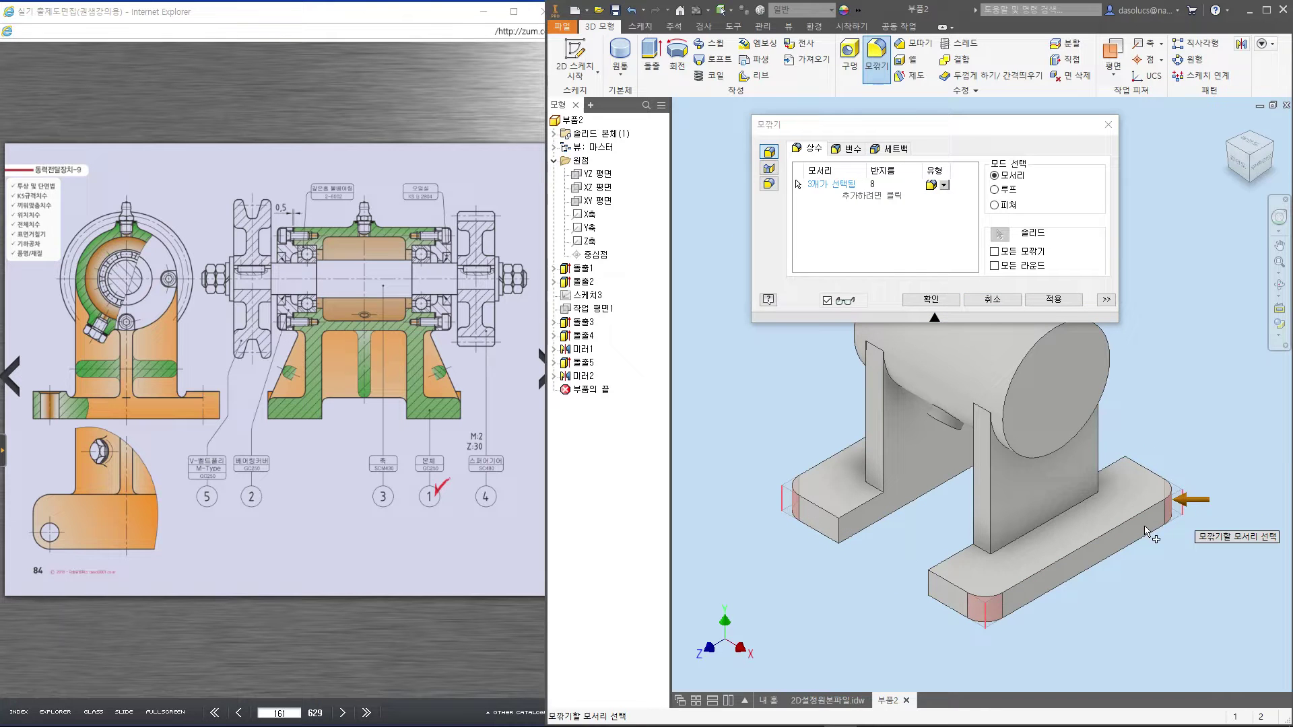
{"action": "left_click", "coordinate": [940, 584]}
{"action": "left_click", "coordinate": [841, 539]}
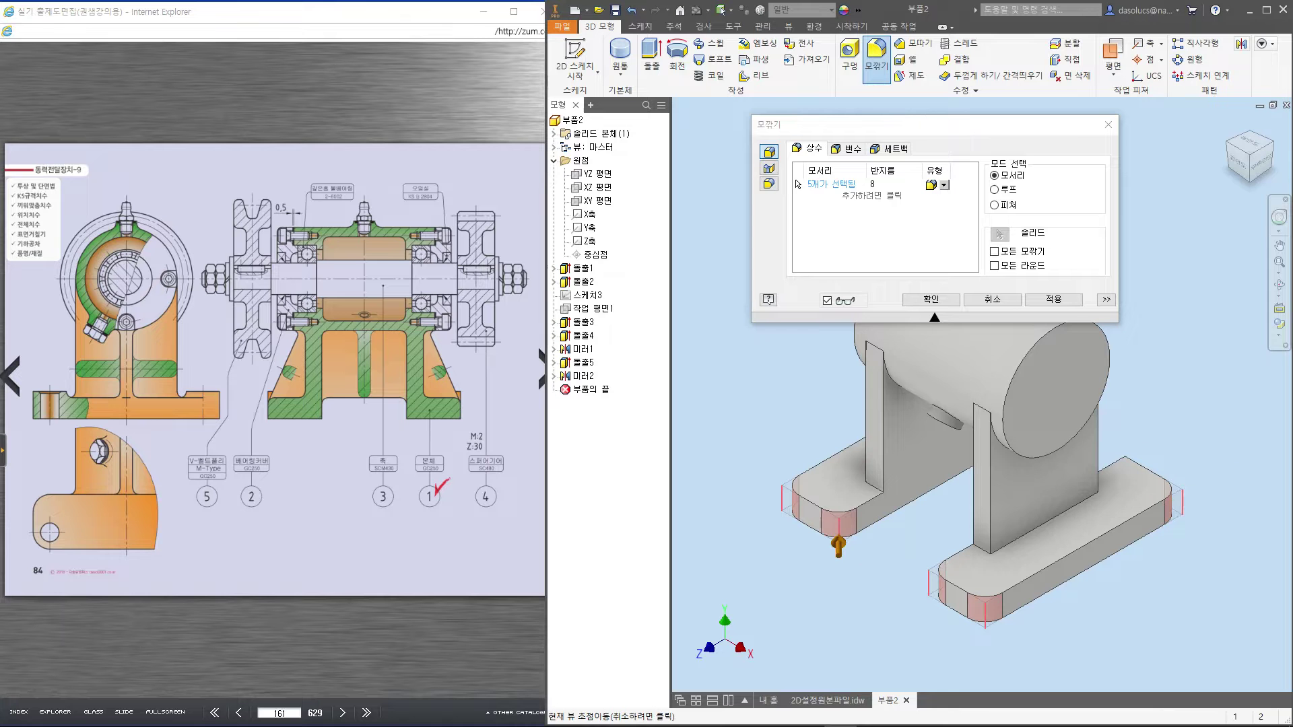
{"action": "left_click", "coordinate": [1273, 150]}
{"action": "left_click", "coordinate": [1123, 524]}
{"action": "left_click", "coordinate": [1025, 582]}
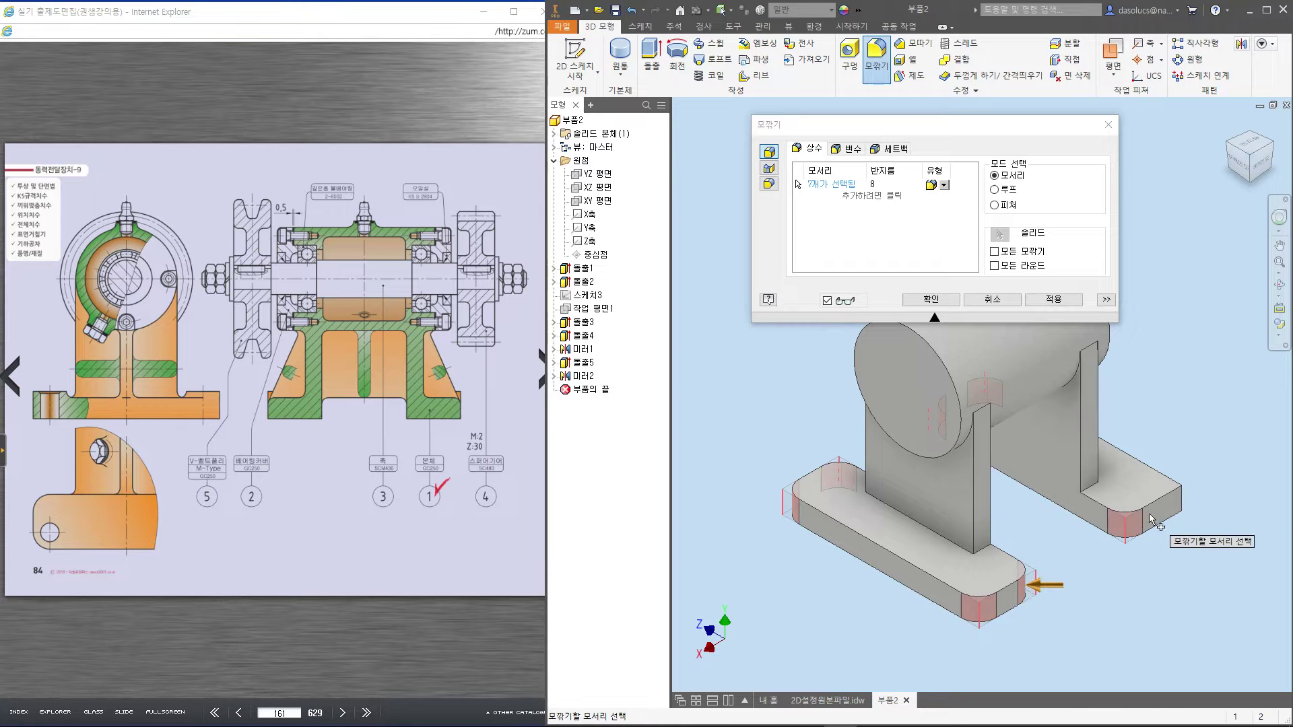
Fillet the base feet: include the remaining vertical corner edge in the 8 mm fillet, and round both feet's upper edges with 3 mm
{"action": "left_click", "coordinate": [1181, 499]}
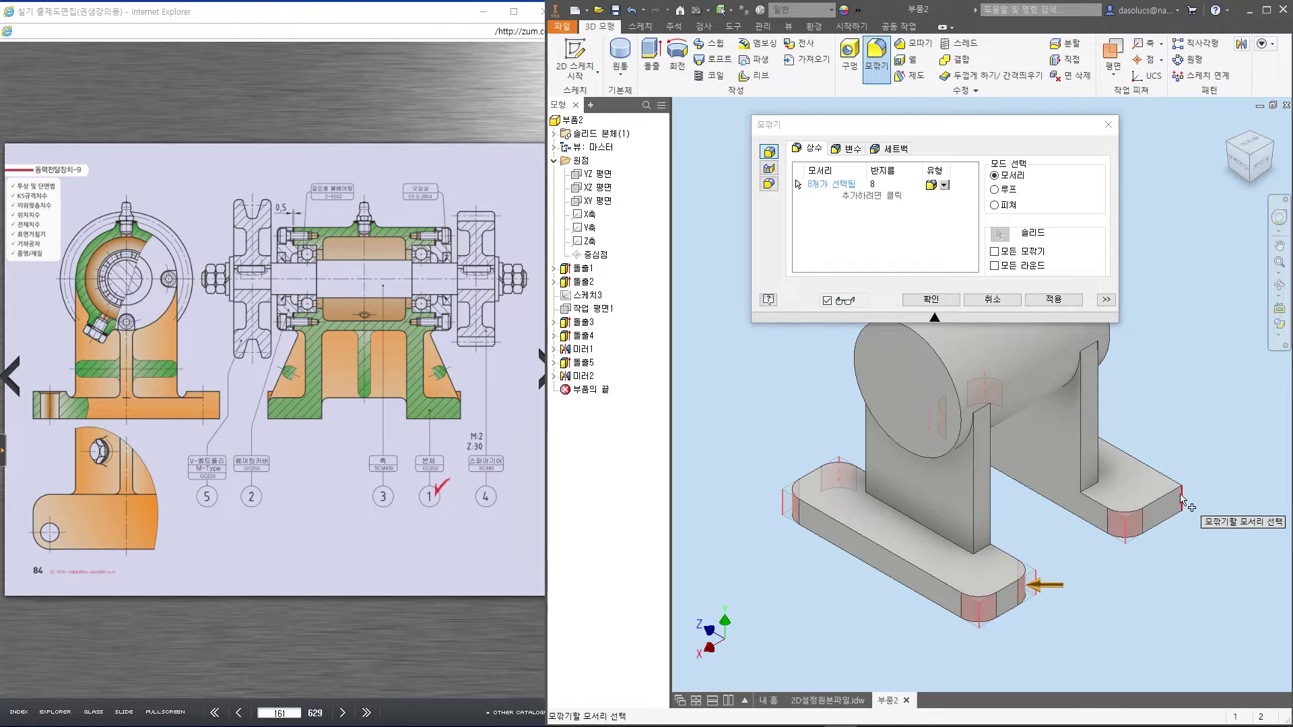
{"action": "left_click", "coordinate": [1054, 299]}
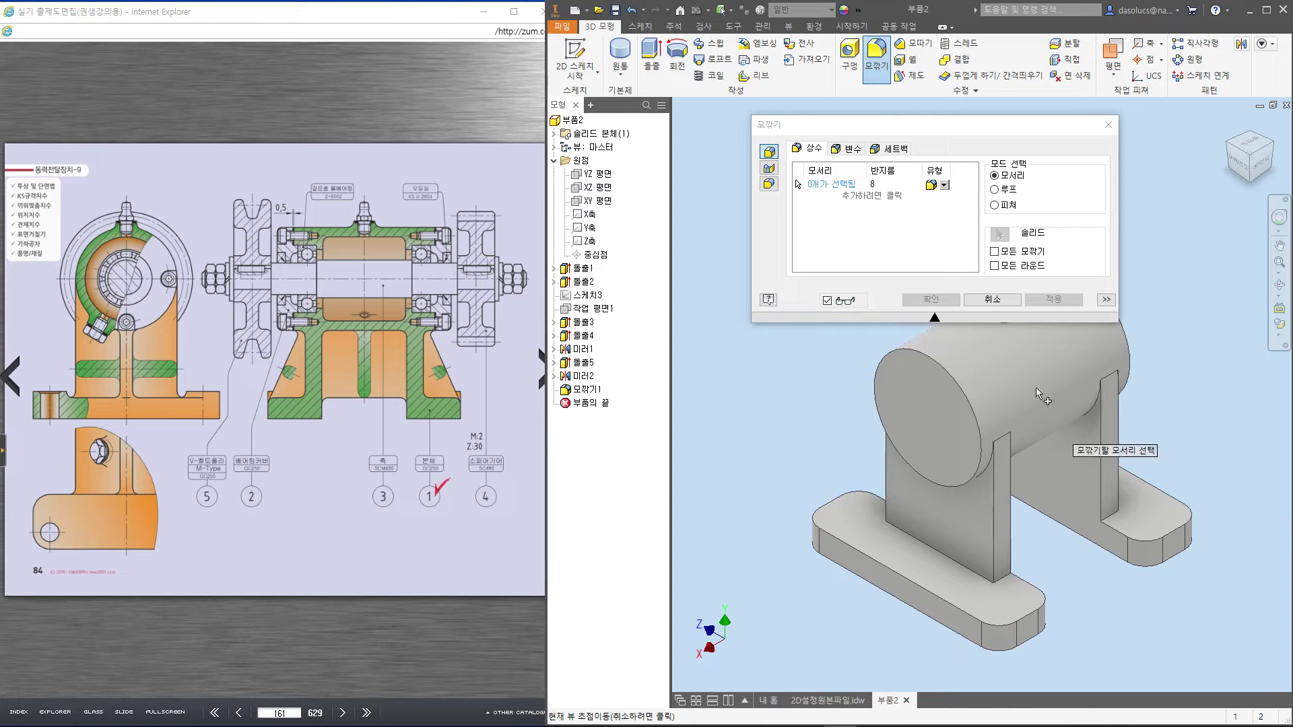
{"action": "left_click", "coordinate": [873, 183]}
{"action": "type", "text": "3"}
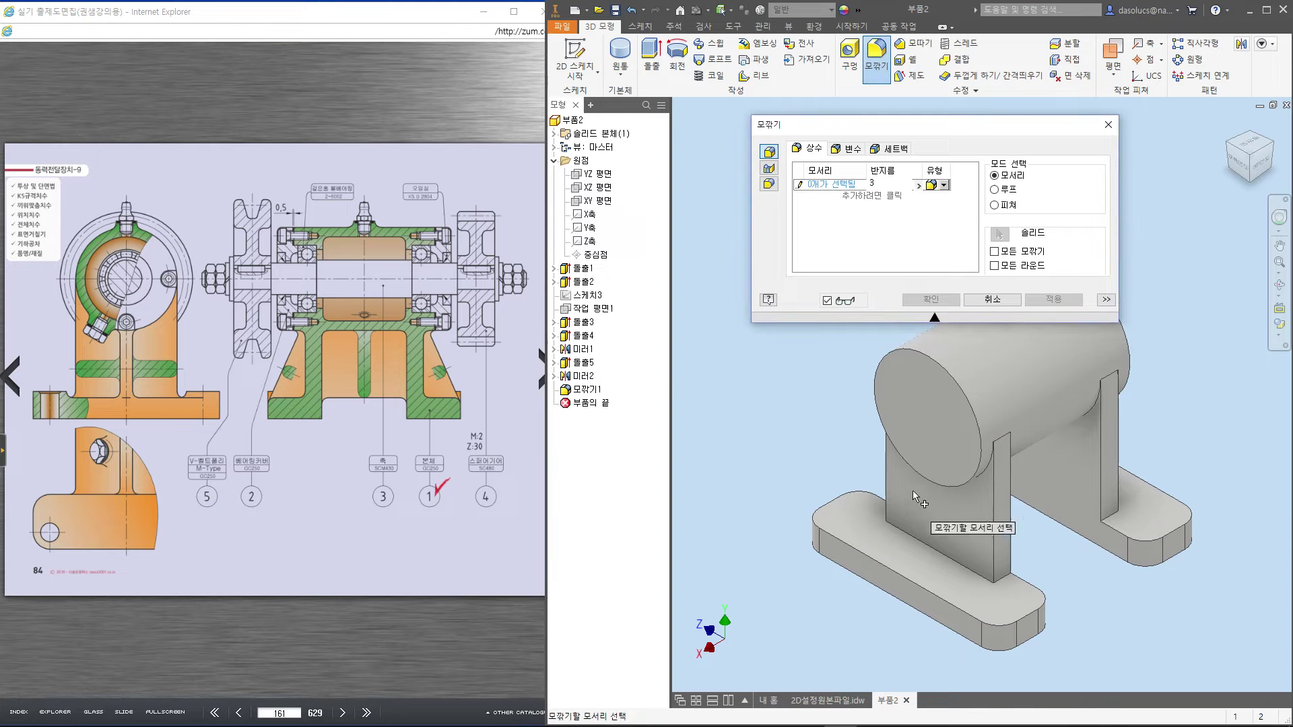
{"action": "left_click", "coordinate": [901, 579]}
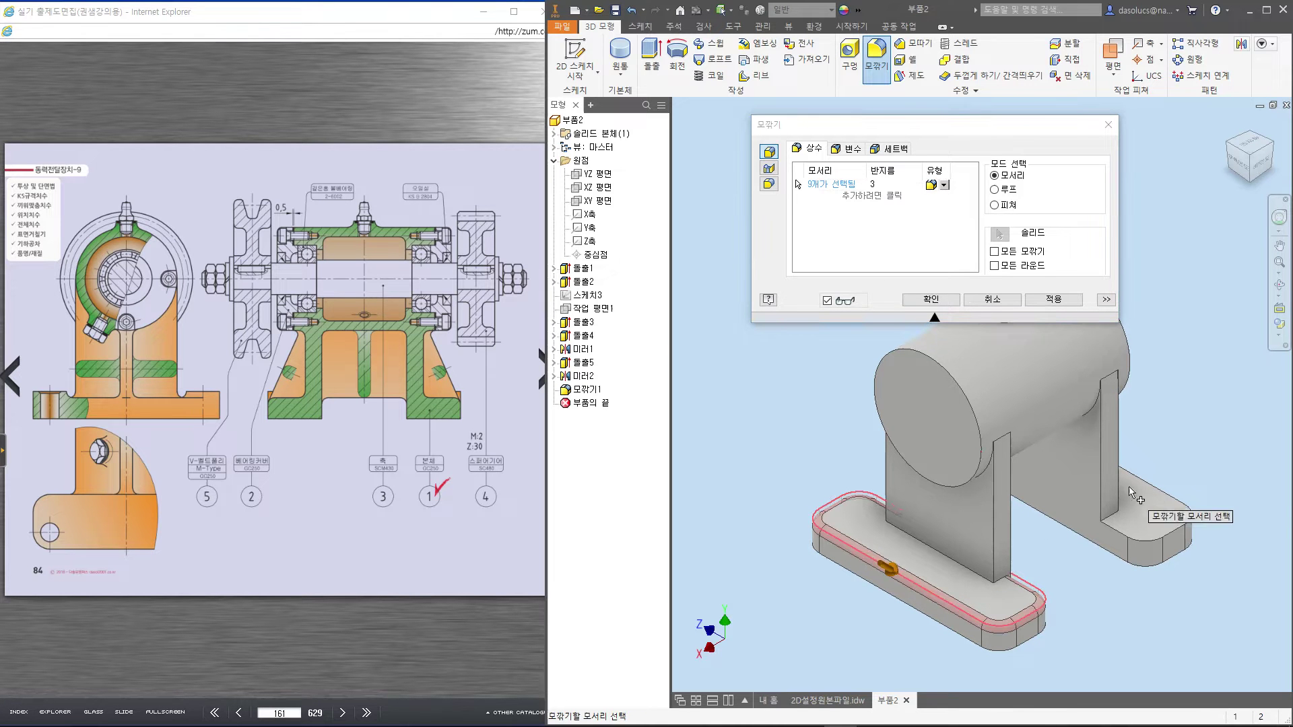
{"action": "left_click", "coordinate": [1138, 482]}
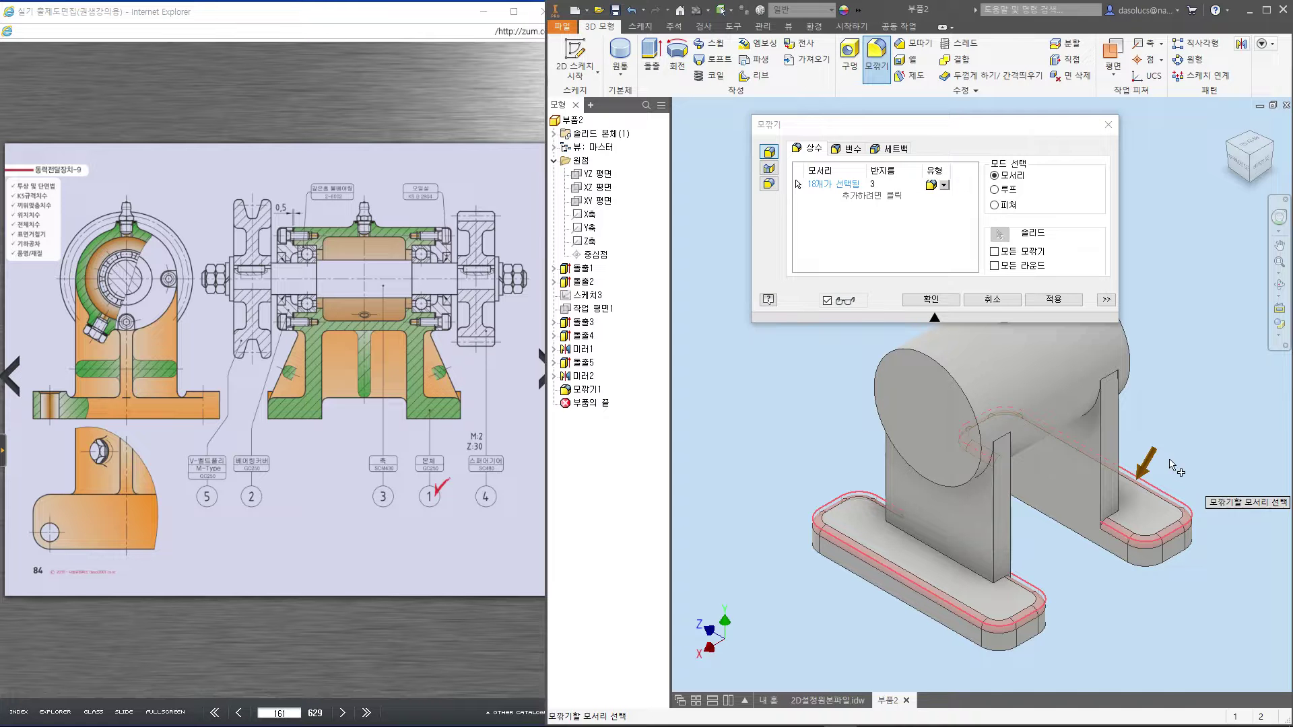
{"action": "left_click", "coordinate": [1054, 299]}
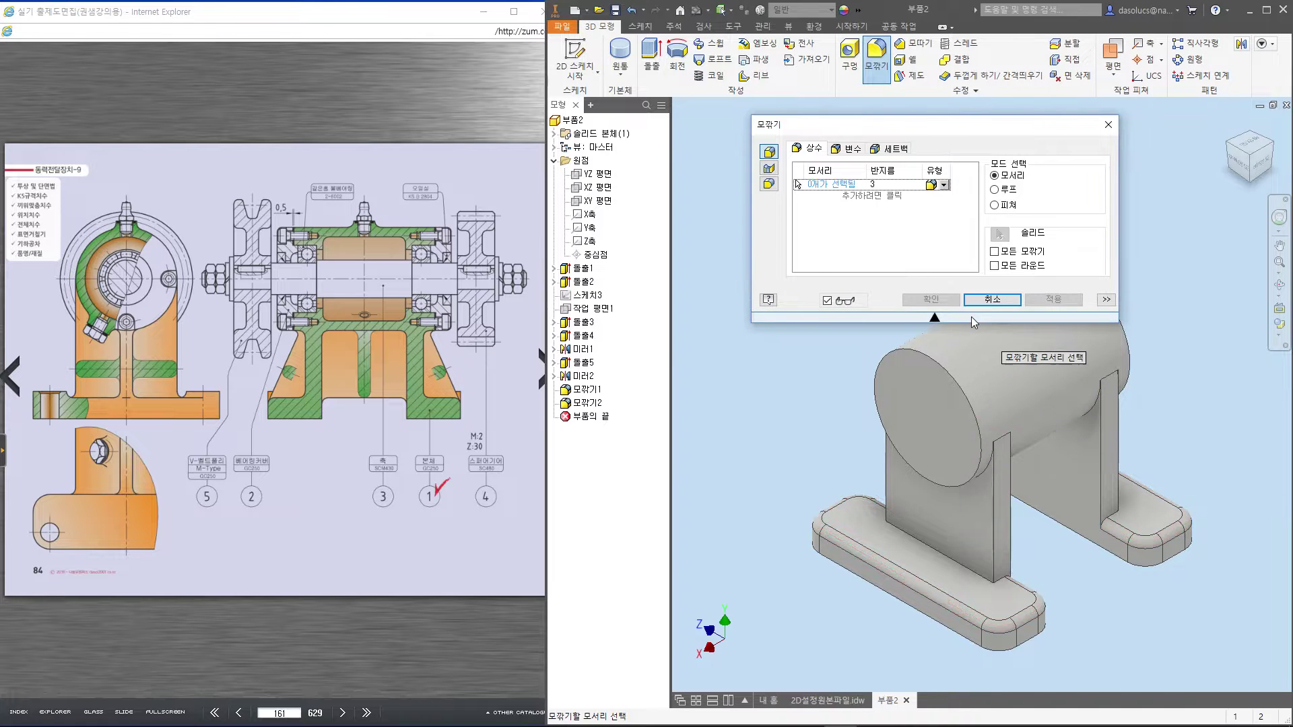
{"action": "left_click", "coordinate": [992, 299]}
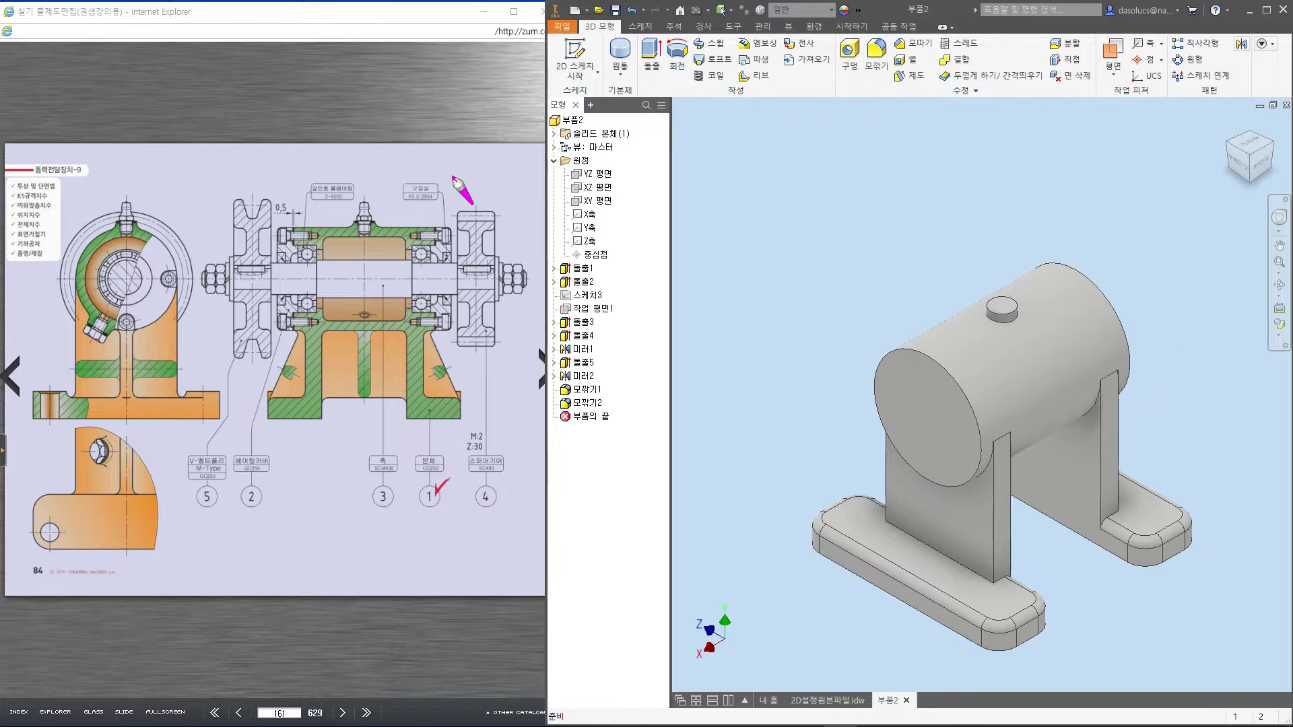
{"action": "left_click_drag", "start_coordinate": [452, 403], "coordinate": [452, 438]}
{"action": "key", "text": "Escape"}
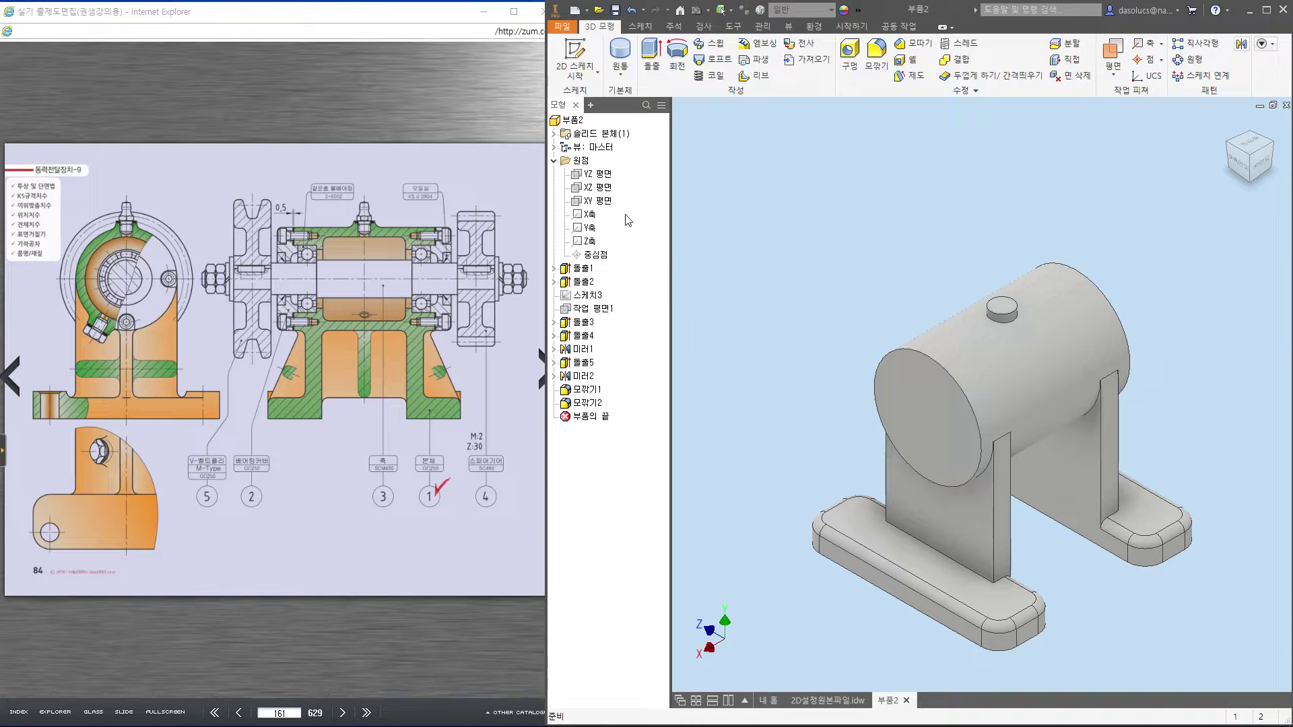
Sketch a rectangle on the sectioned XY plane overlapping the cylinder and both legs, its lower edge about 3.7 mm above the feet's underside
{"action": "left_click", "coordinate": [592, 202]}
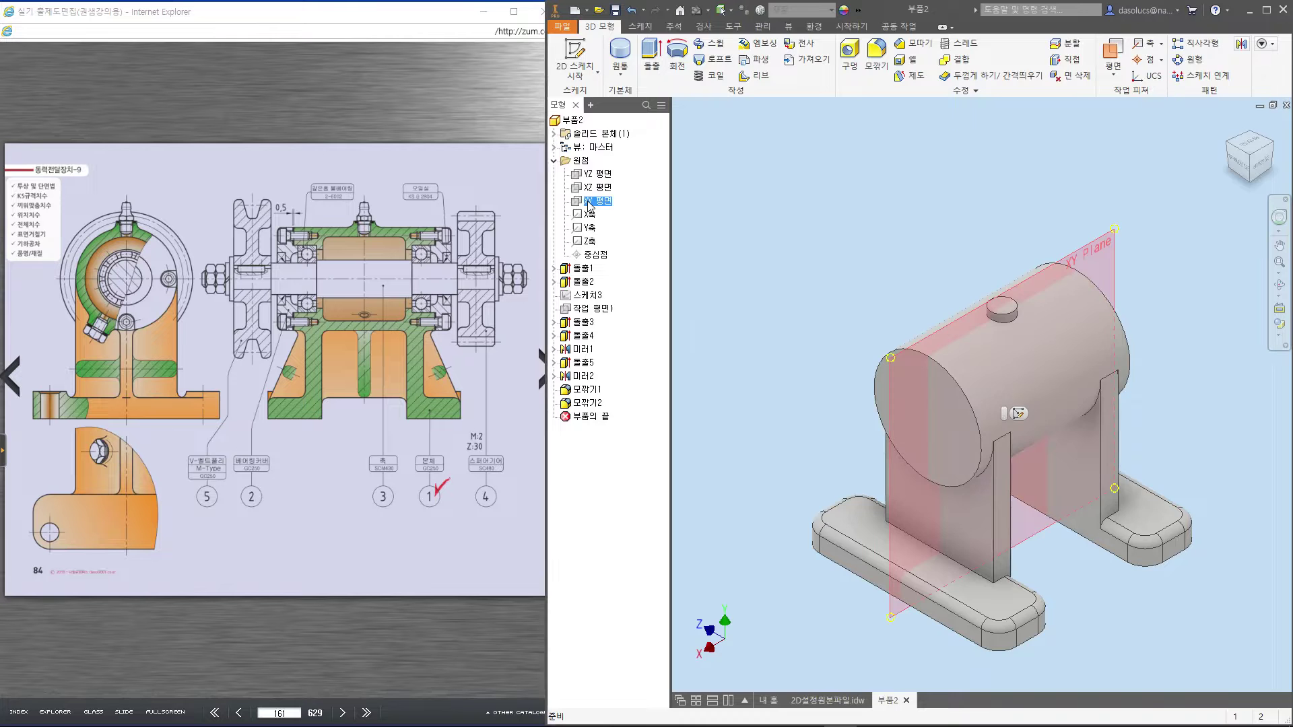
{"action": "key", "text": "s"}
{"action": "key", "text": "F7"}
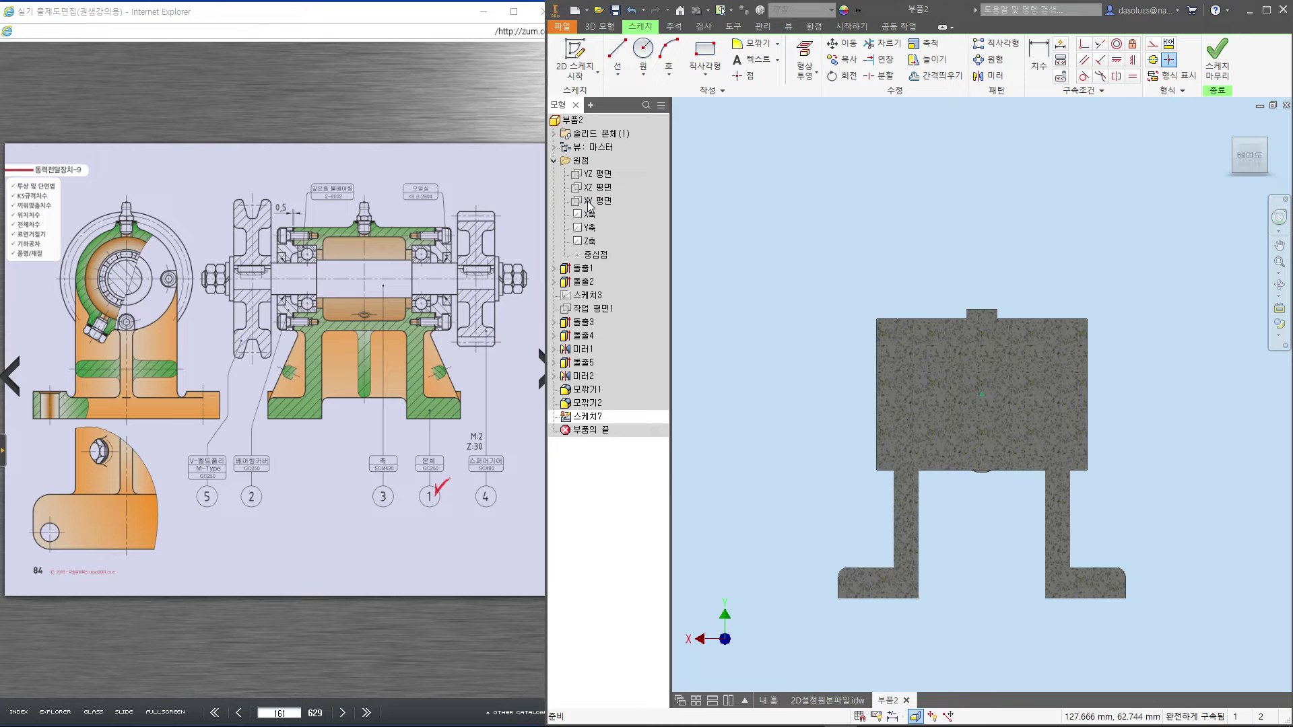
{"action": "scroll", "coordinate": [939, 513], "scroll_direction": "down", "scroll_amount": 4}
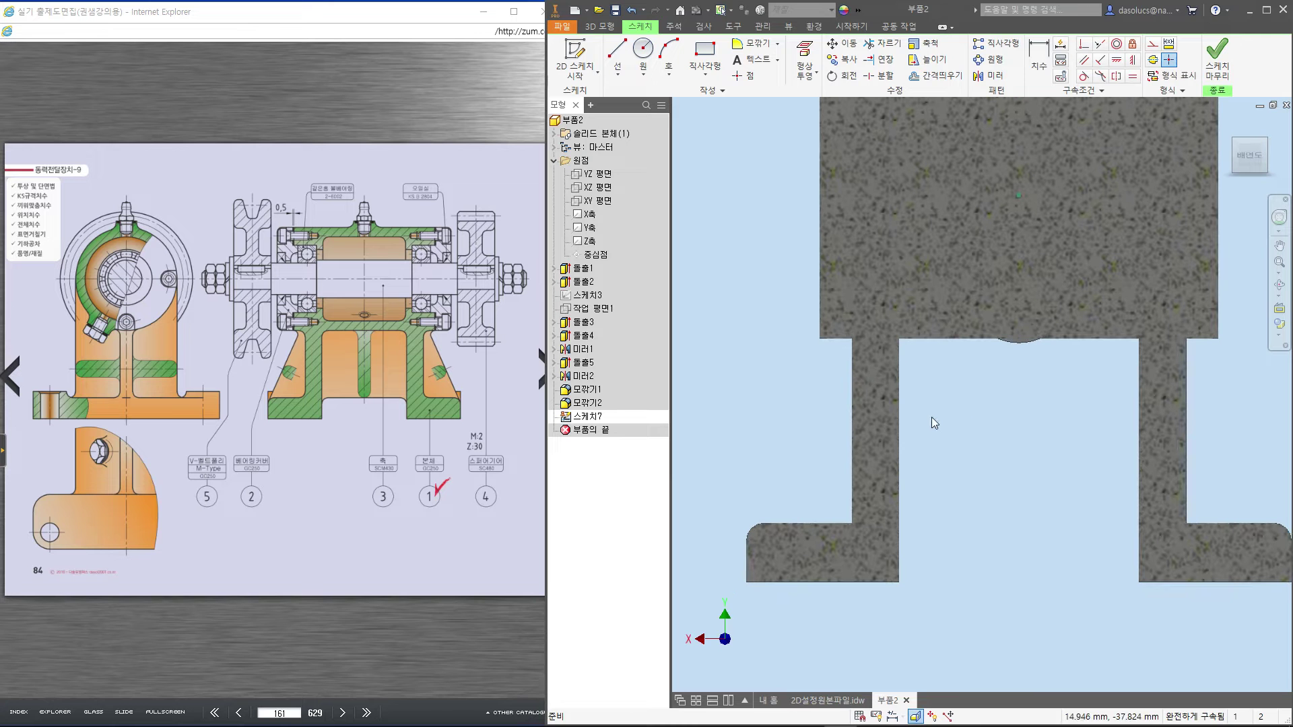
{"action": "left_click", "coordinate": [704, 57]}
{"action": "left_click", "coordinate": [872, 299]}
{"action": "left_click", "coordinate": [1156, 560]}
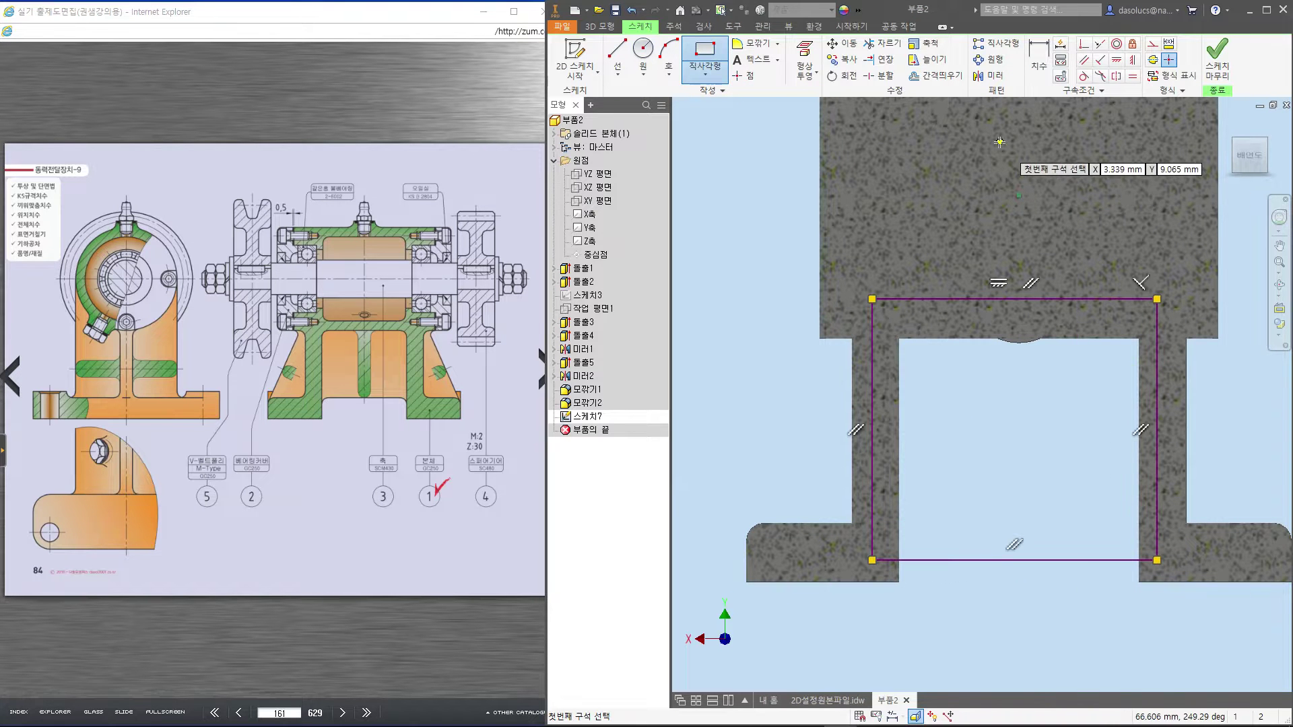
Dimension the rectangle's lower edge 10 mm above the underside of the feet
{"action": "left_click", "coordinate": [1039, 61]}
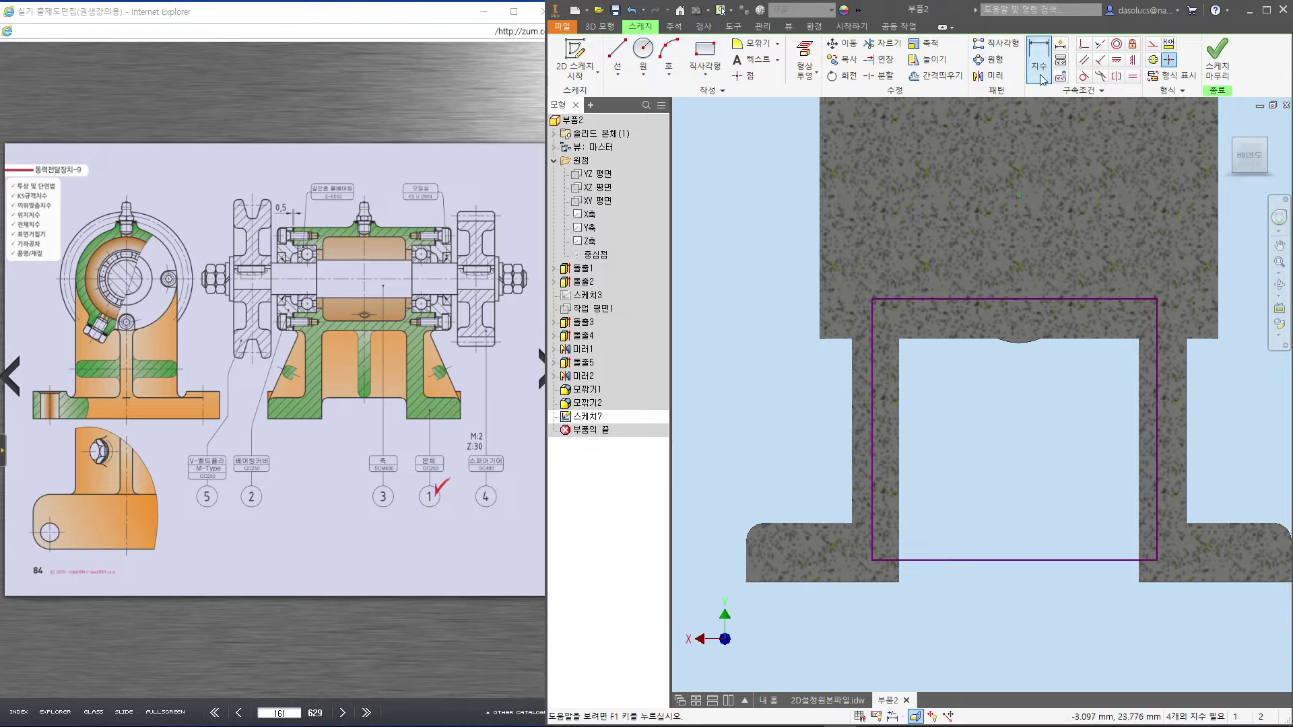
{"action": "left_click", "coordinate": [967, 561]}
{"action": "left_click", "coordinate": [875, 581]}
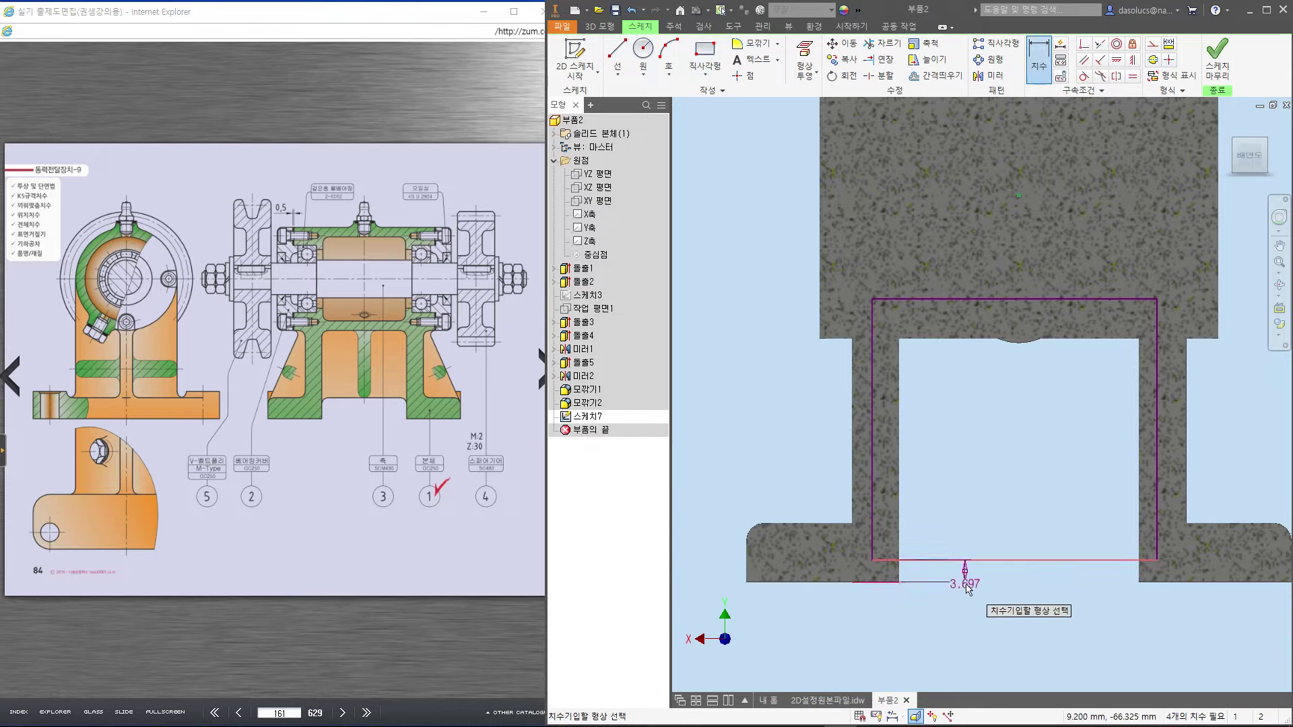
{"action": "left_click", "coordinate": [967, 585]}
{"action": "type", "text": "10"}
{"action": "key", "text": "Return"}
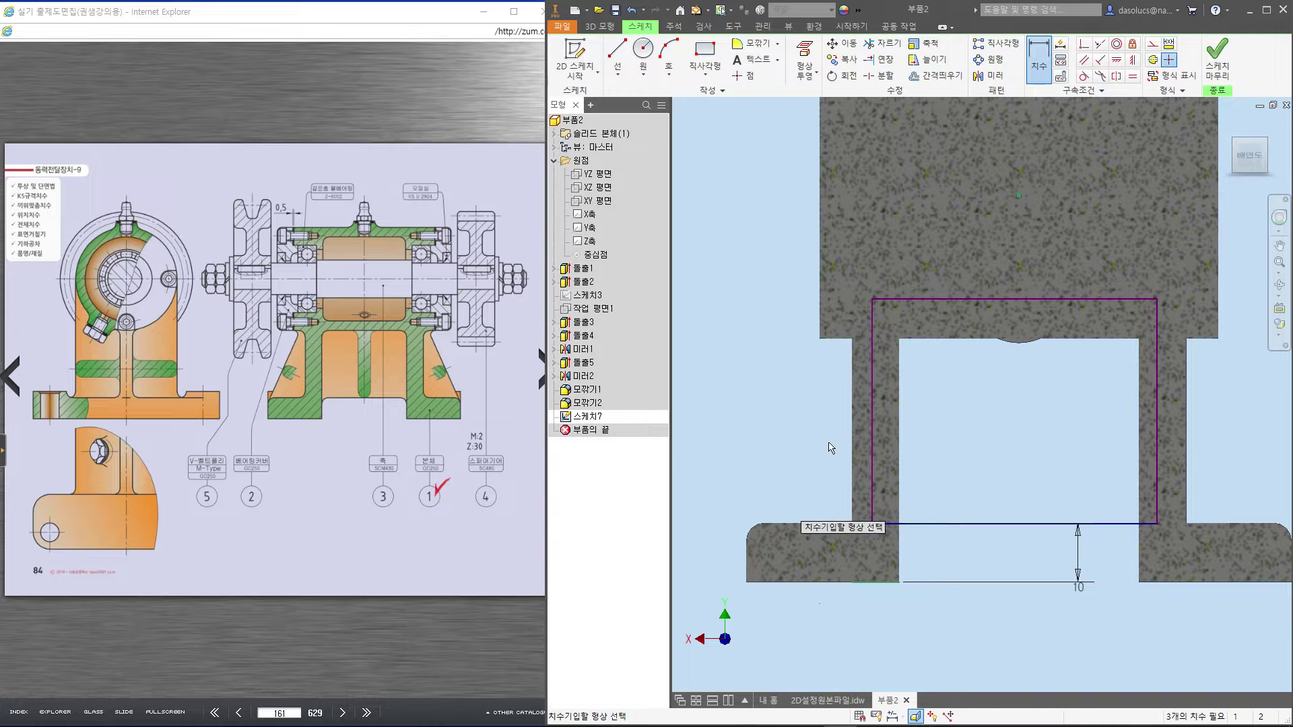
Draw a sloping line outside one leg, from above the foot's rounded corner up towards the cylinder's lower edge
{"action": "key", "text": "l"}
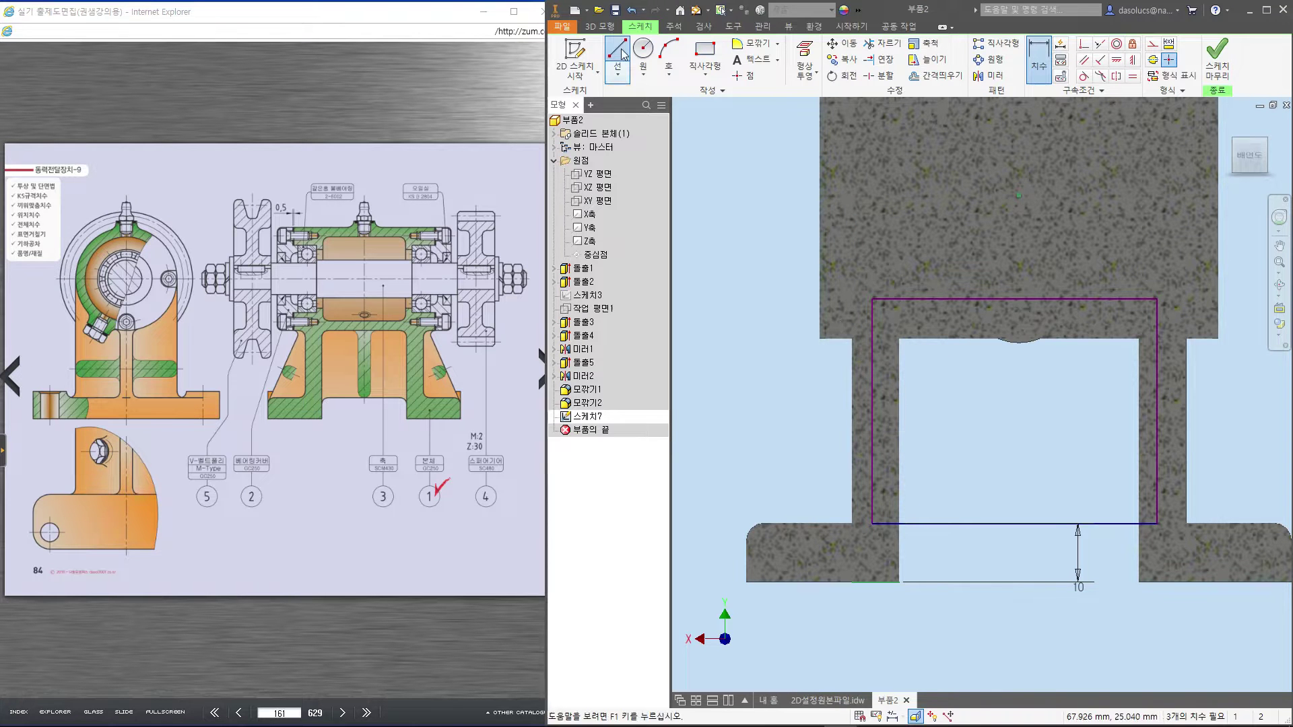
{"action": "scroll", "coordinate": [783, 490], "scroll_direction": "up", "scroll_amount": 3}
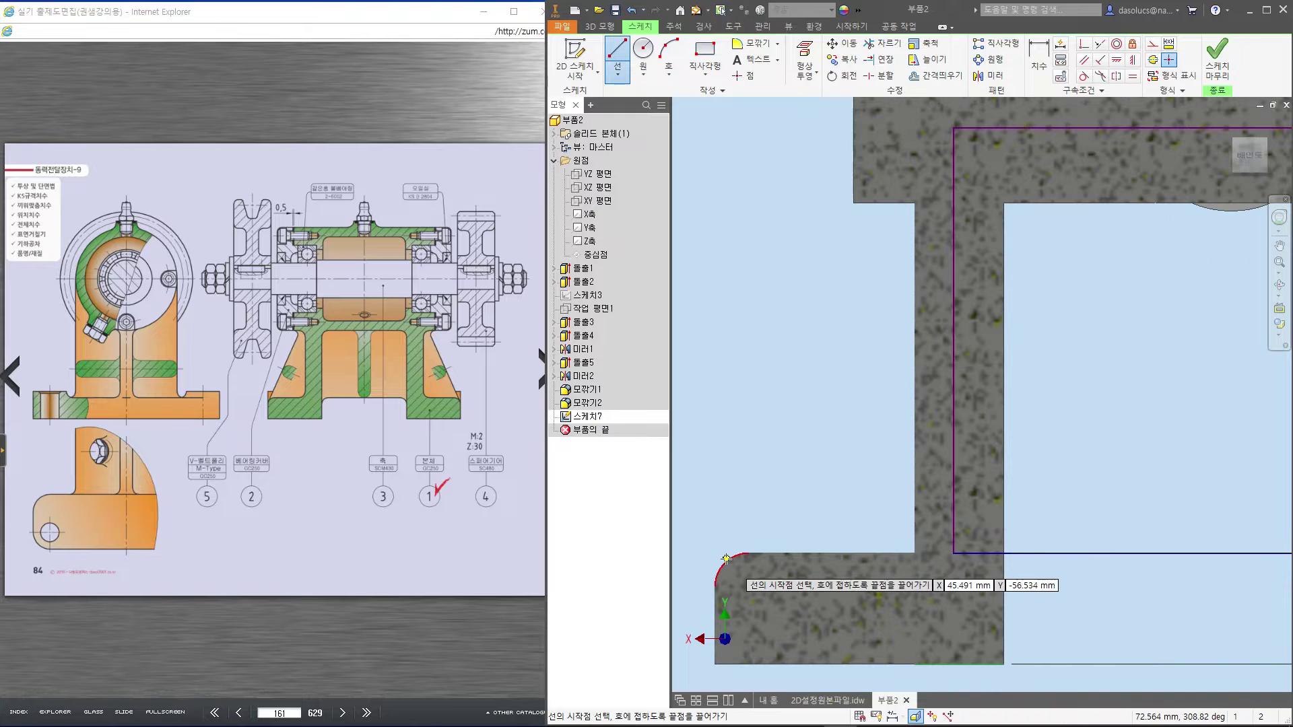
{"action": "left_click", "coordinate": [723, 523]}
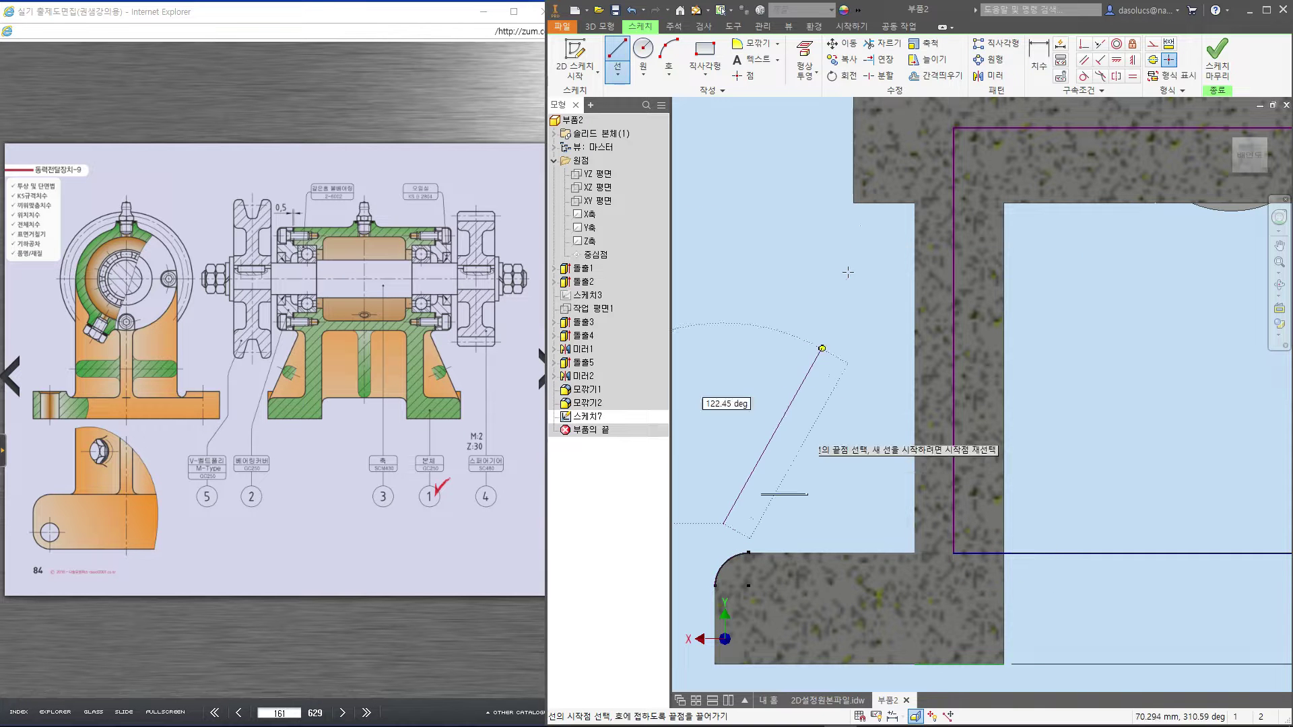
{"action": "left_click", "coordinate": [889, 213]}
{"action": "key", "text": "Escape"}
{"action": "middle_click_drag", "start_coordinate": [771, 418], "coordinate": [802, 399]}
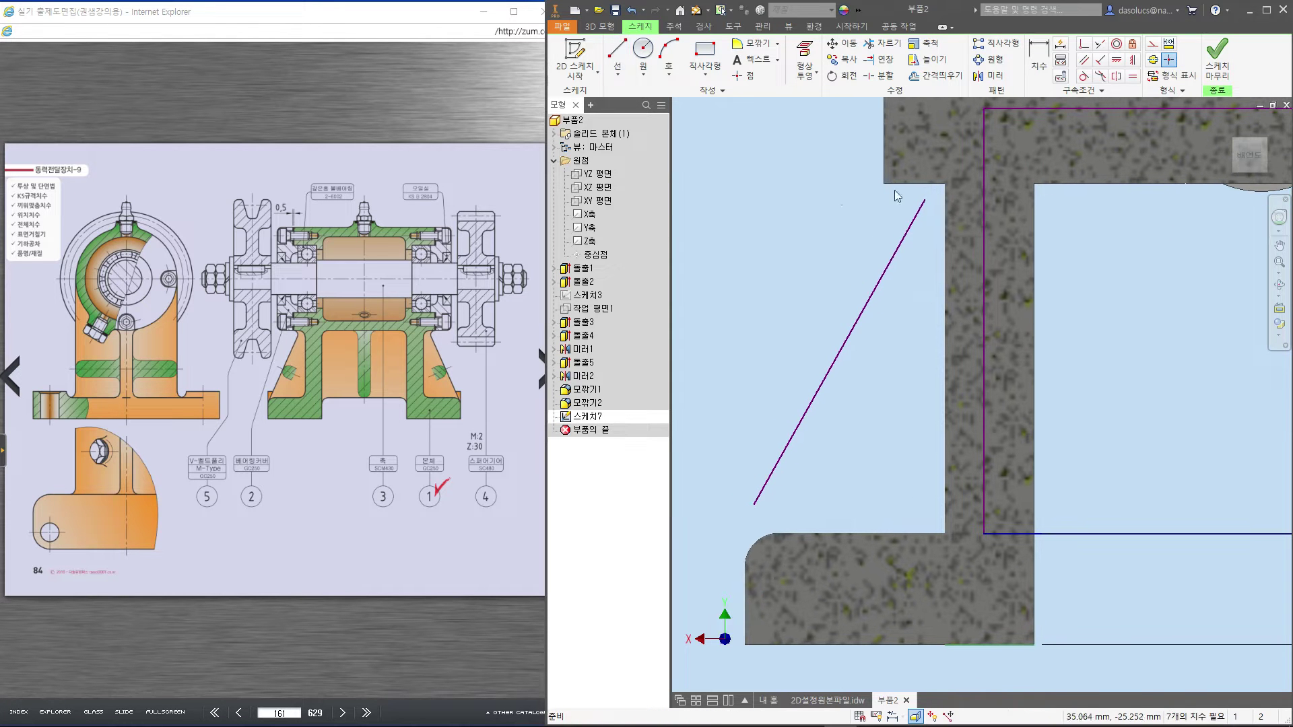
Make the sloping line tangent to the foot's rounded corner arc and finish the sketch
{"action": "left_click", "coordinate": [1084, 79]}
{"action": "left_click", "coordinate": [756, 548]}
{"action": "left_click", "coordinate": [761, 491]}
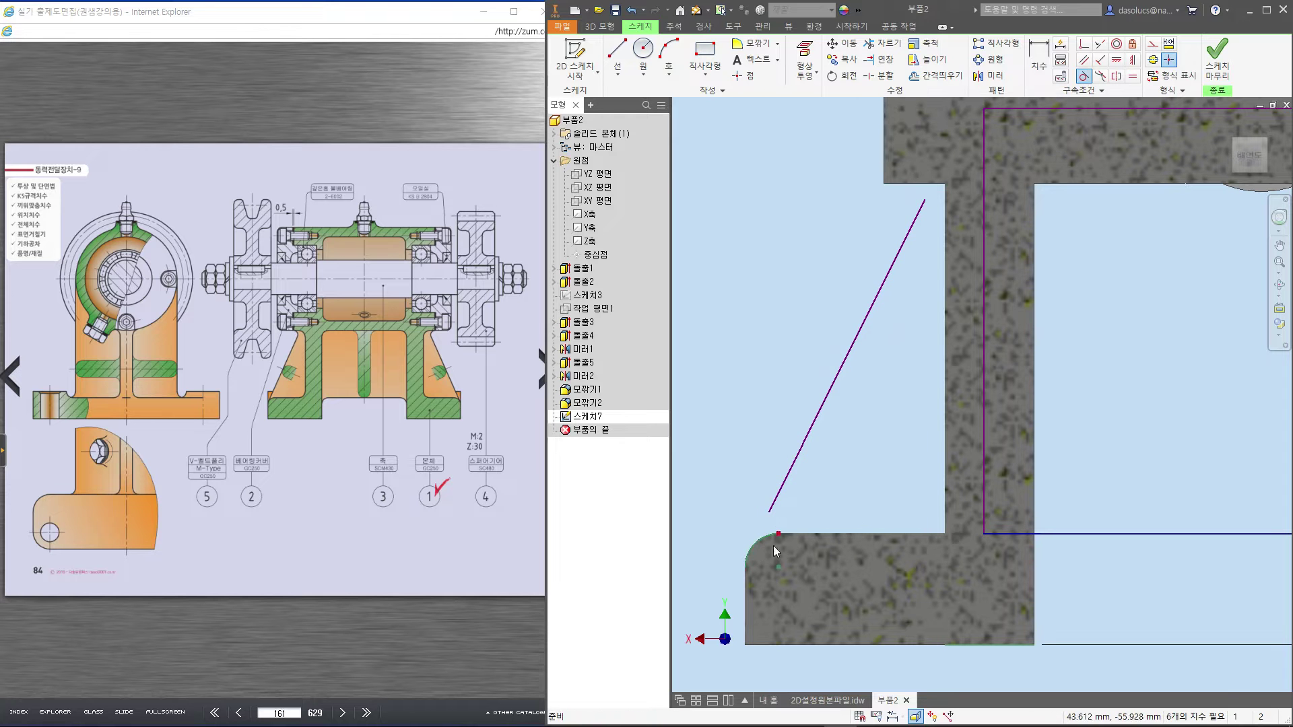
{"action": "key", "text": "Escape"}
{"action": "scroll", "coordinate": [896, 404], "scroll_direction": "down", "scroll_amount": 3}
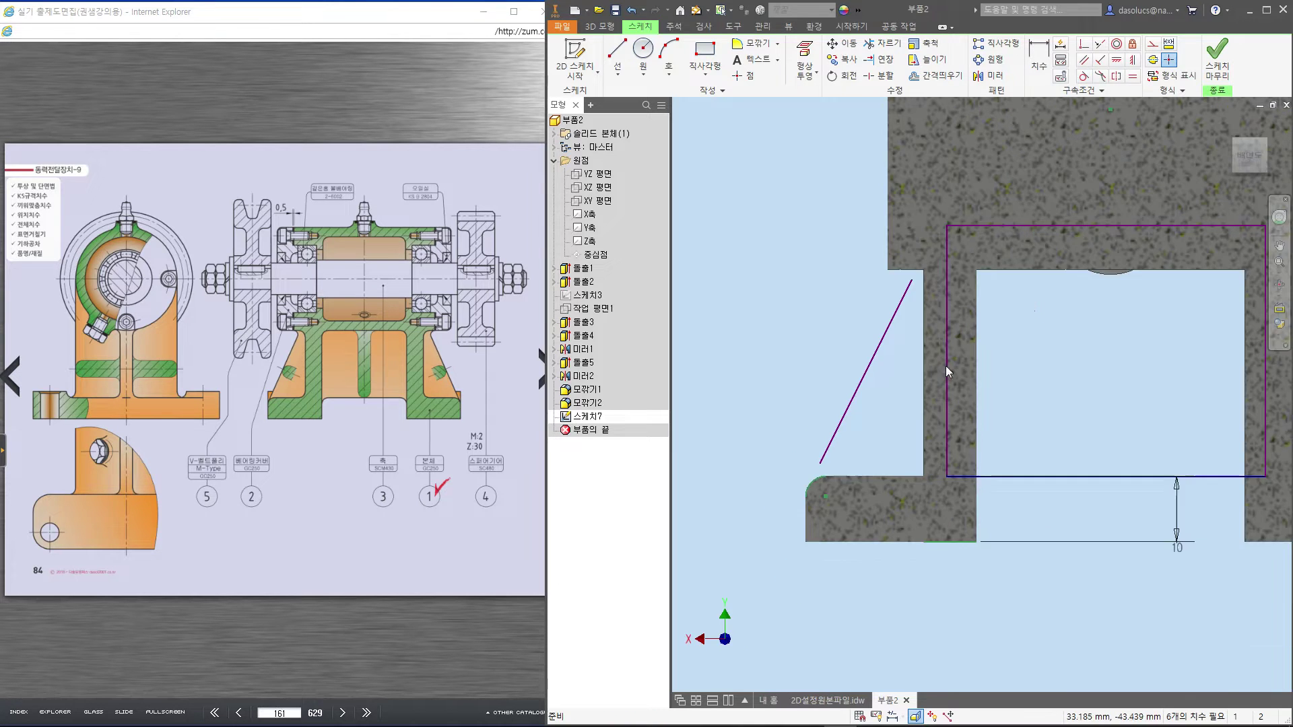
{"action": "left_click", "coordinate": [1217, 70]}
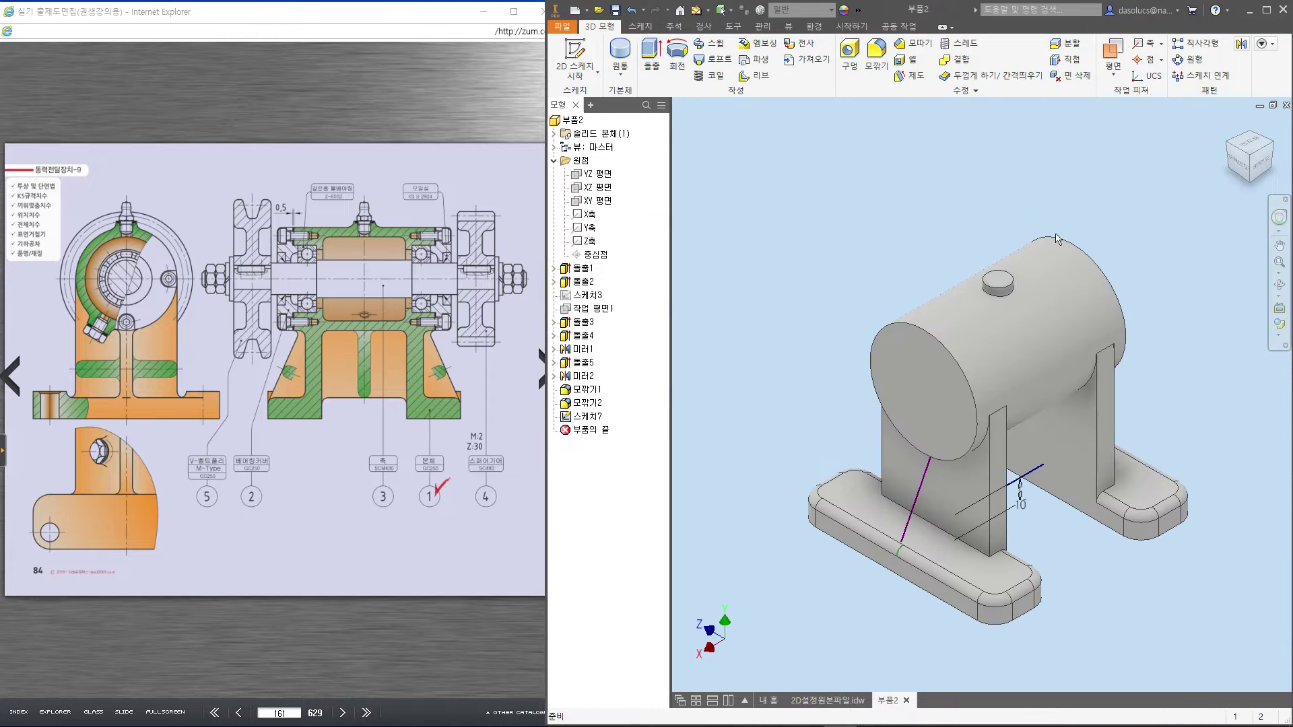
Extrude the rectangle symmetrically by 6 mm to form the web between the two legs
{"action": "left_click", "coordinate": [650, 51]}
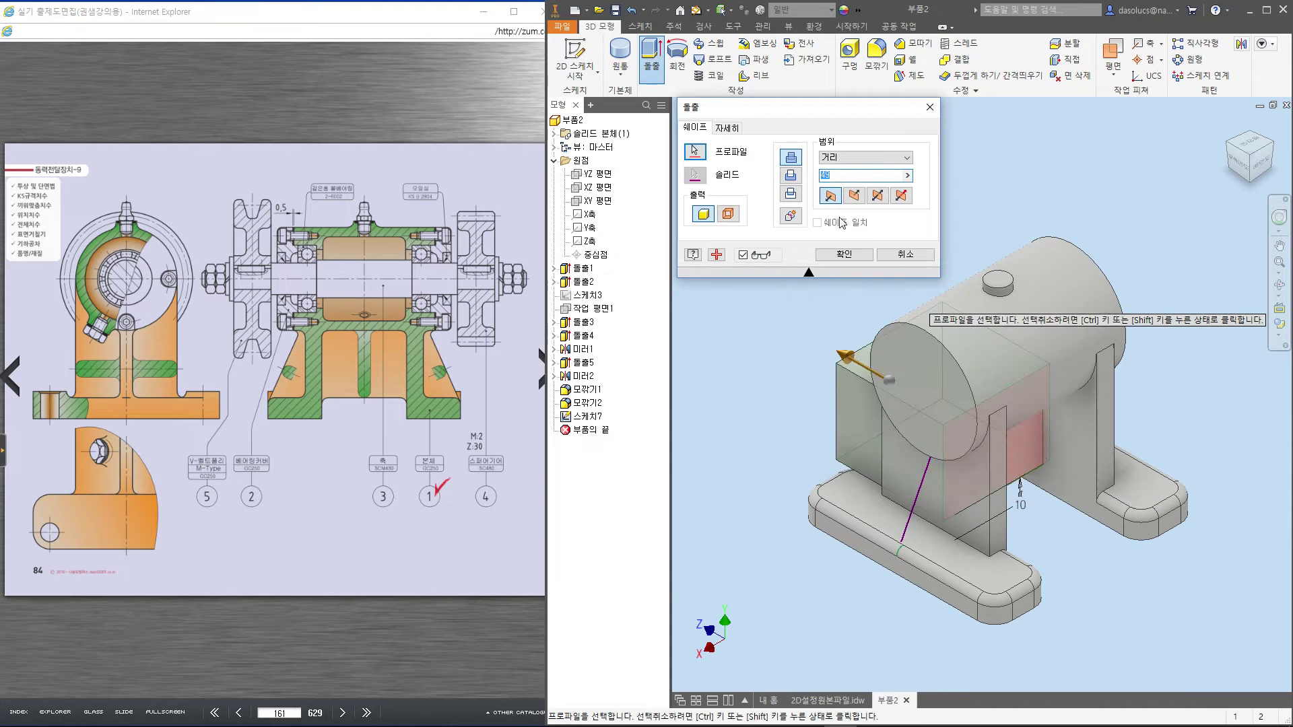
{"action": "left_click", "coordinate": [877, 197]}
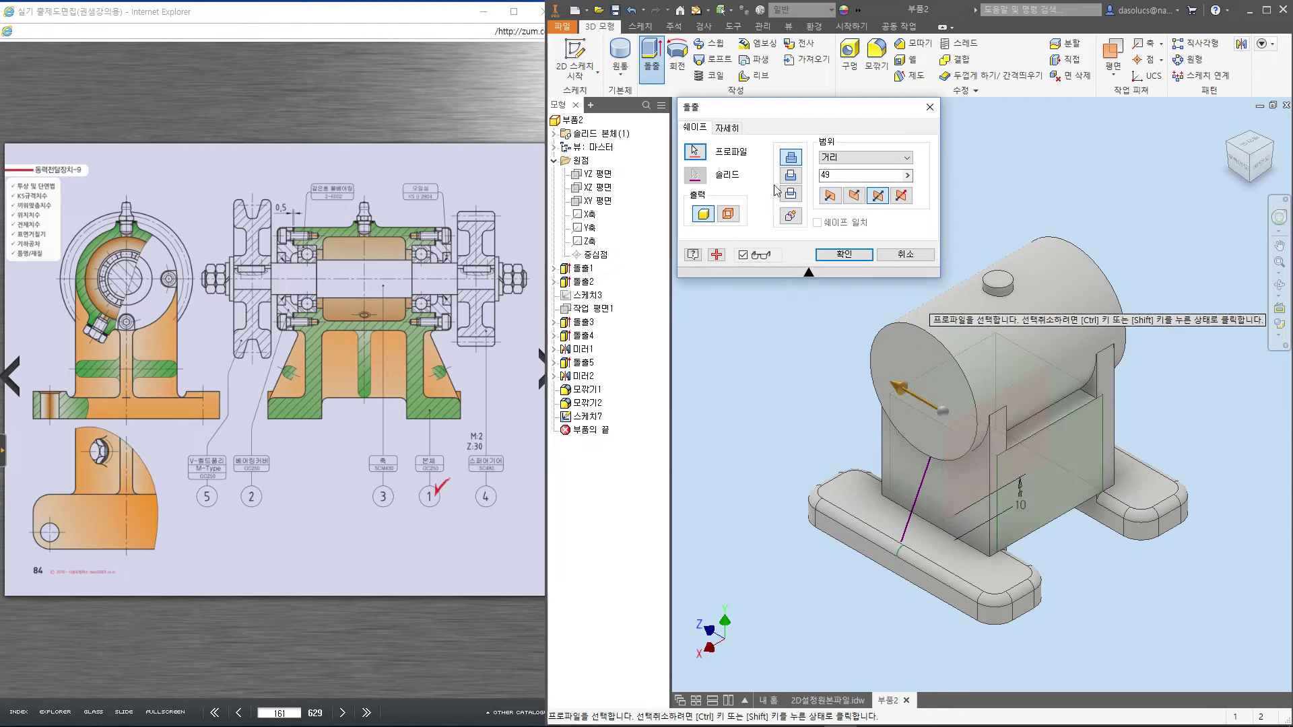
{"action": "left_click_drag", "start_coordinate": [375, 379], "coordinate": [374, 386]}
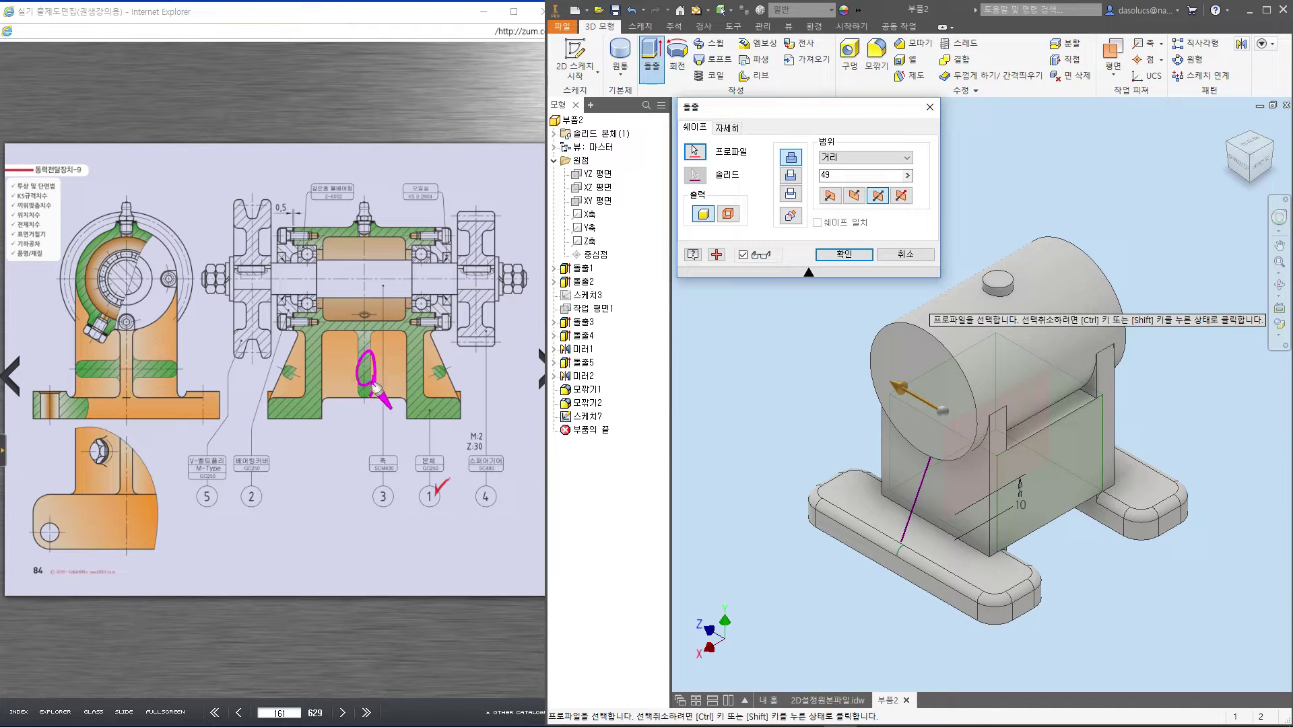
{"action": "left_click_drag", "start_coordinate": [135, 355], "coordinate": [136, 362]}
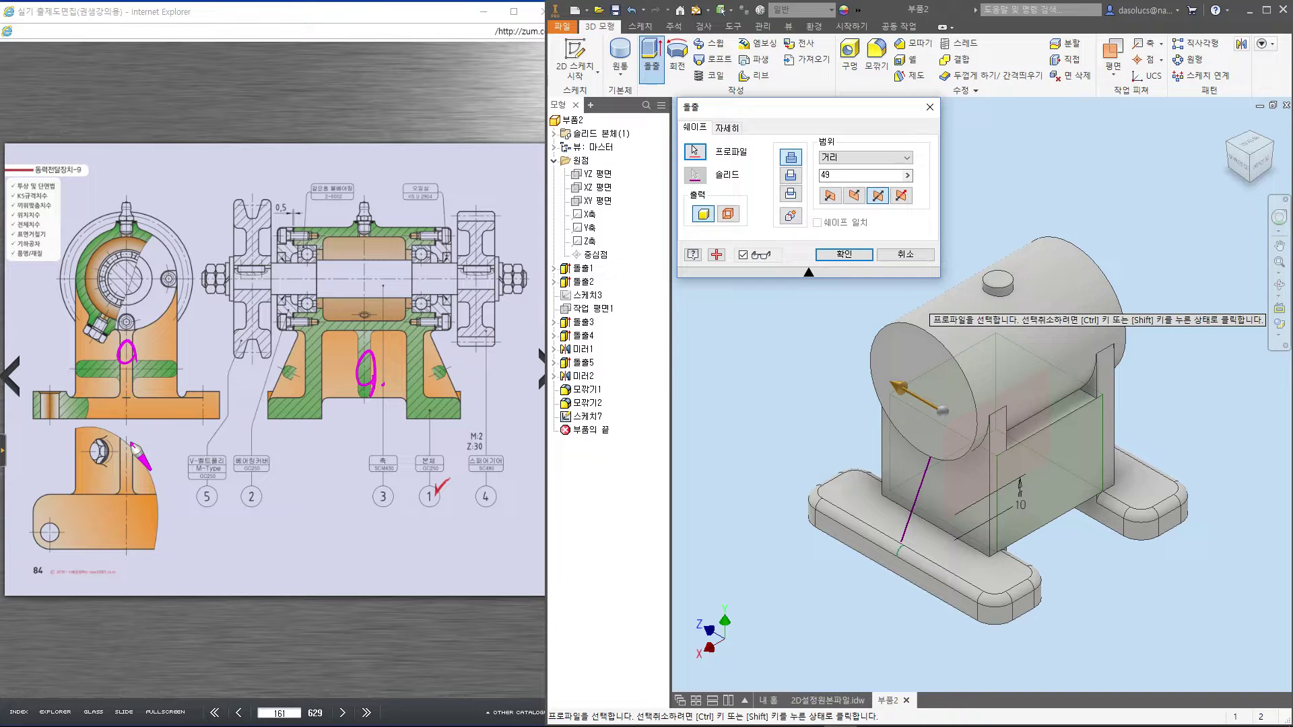
{"action": "left_click", "coordinate": [846, 175]}
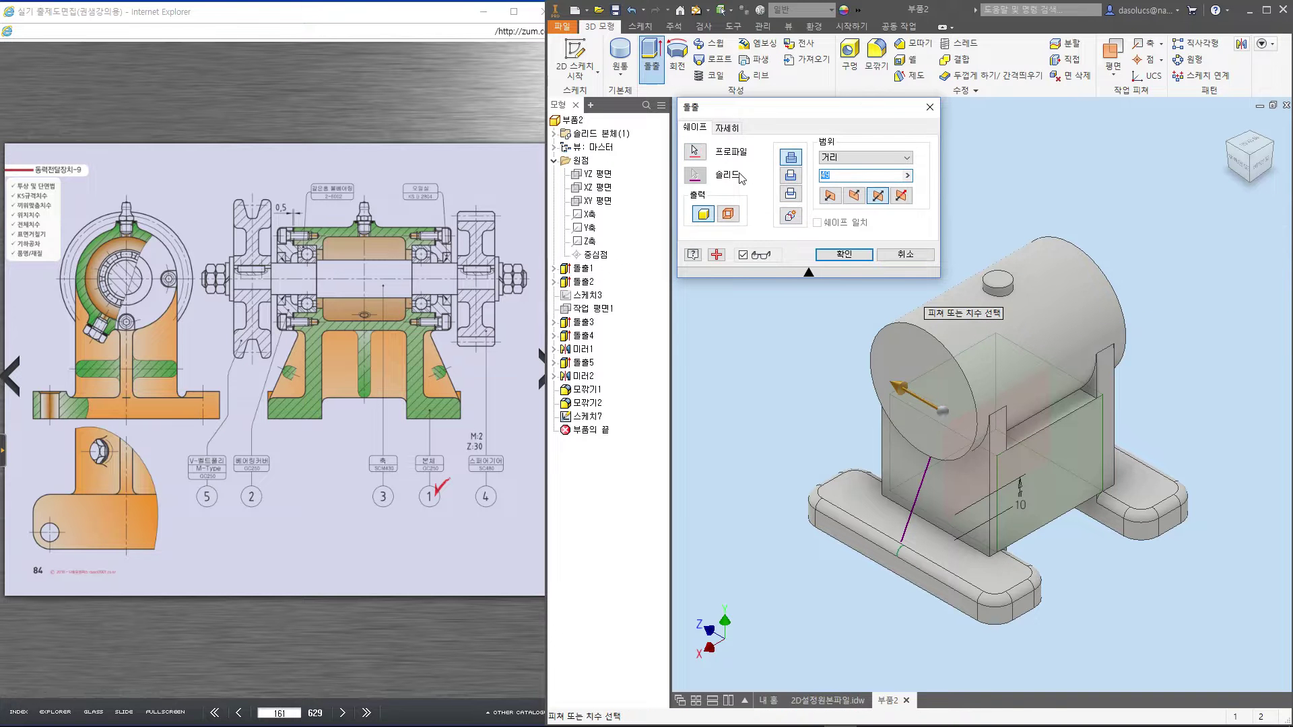
{"action": "type", "text": "6"}
{"action": "key", "text": "Return"}
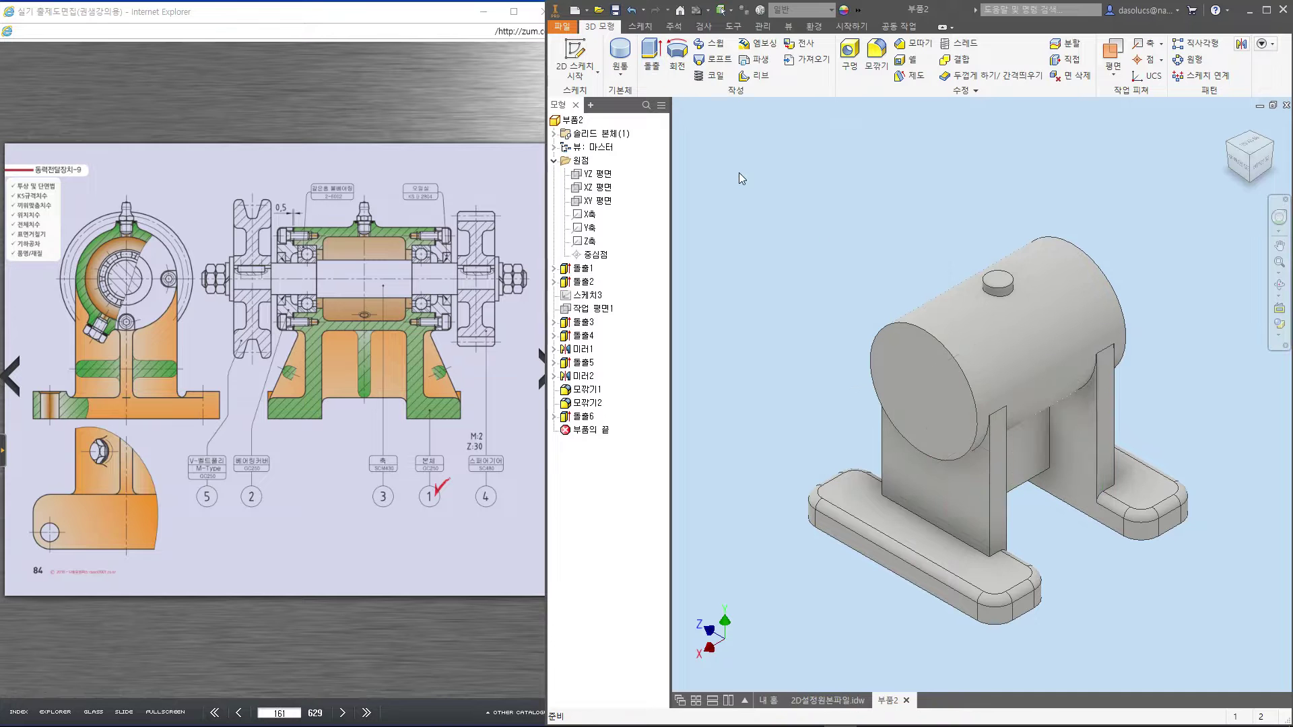
Share the sketch of the web extrusion so that its sloping line can be reused
{"action": "left_click", "coordinate": [554, 416]}
{"action": "right_click", "coordinate": [598, 433]}
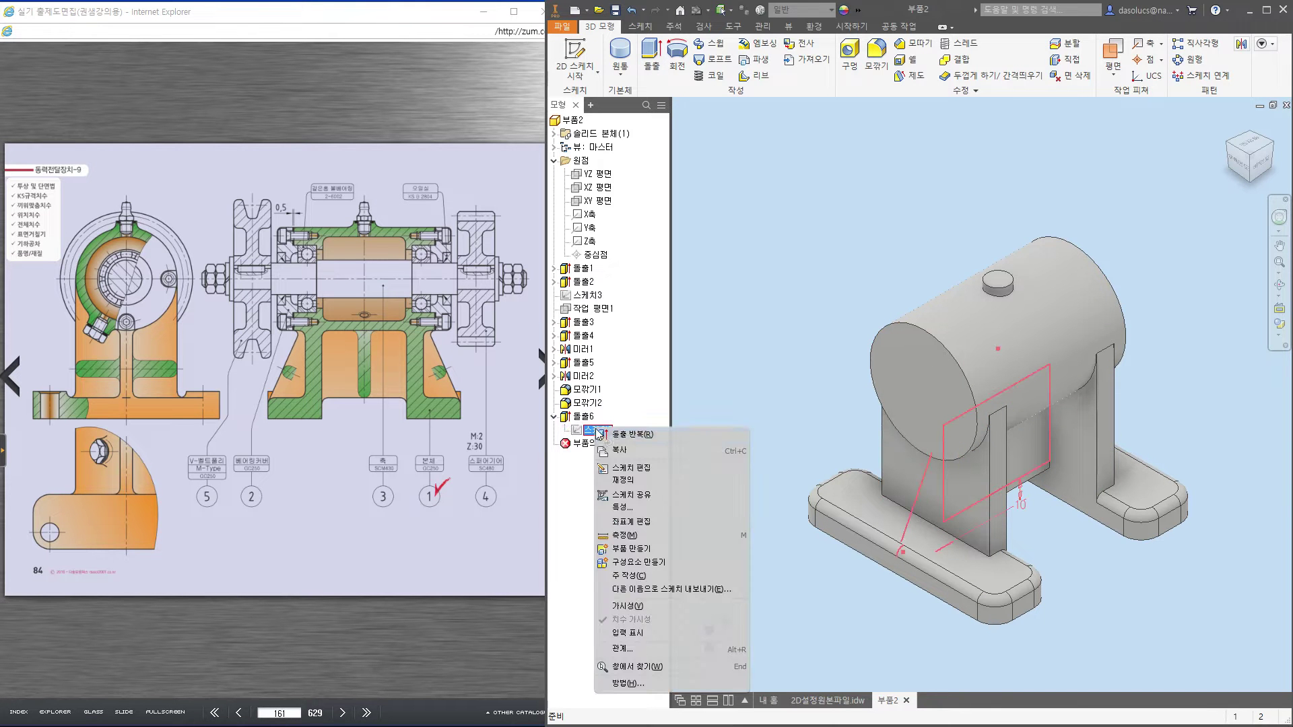
{"action": "left_click", "coordinate": [648, 493]}
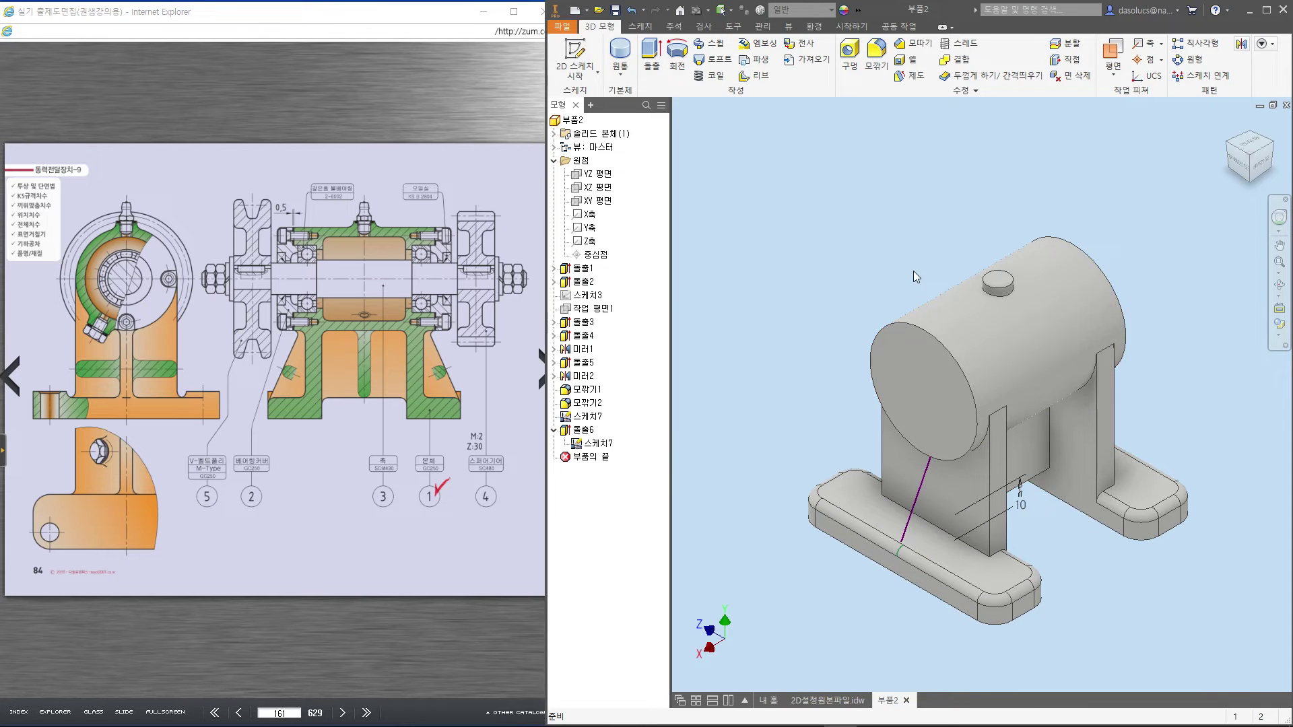
Create a 6 mm thick rib from the shared sketch's sloping line, filling towards the leg and foot, and hide the sketch
{"action": "left_click", "coordinate": [758, 78]}
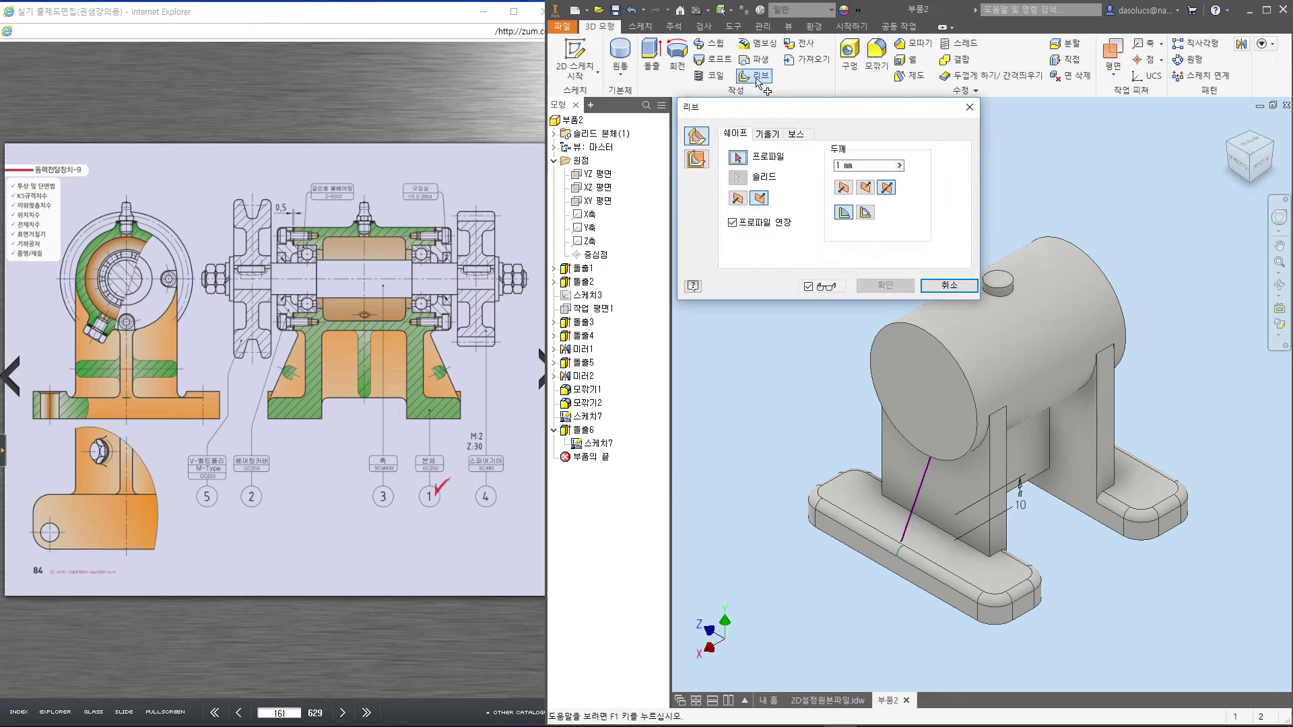
{"action": "left_click", "coordinate": [700, 162]}
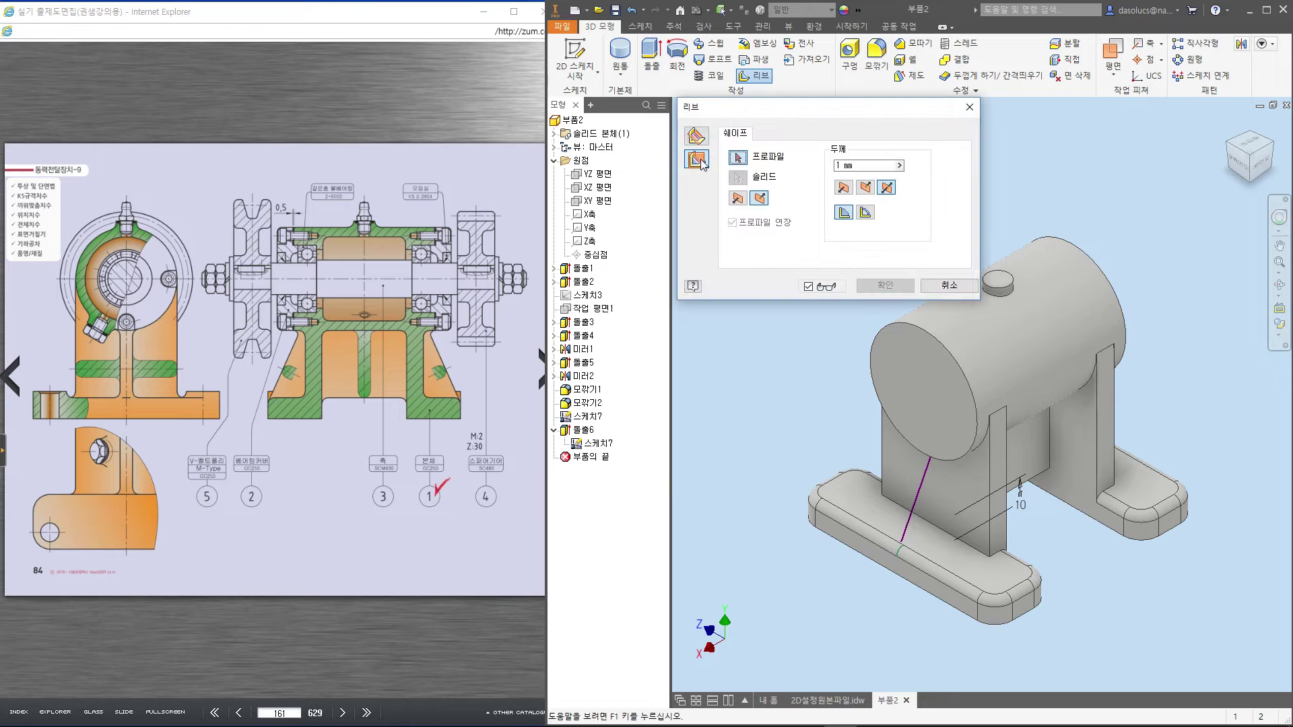
{"action": "left_click", "coordinate": [923, 481]}
{"action": "left_click", "coordinate": [759, 198]}
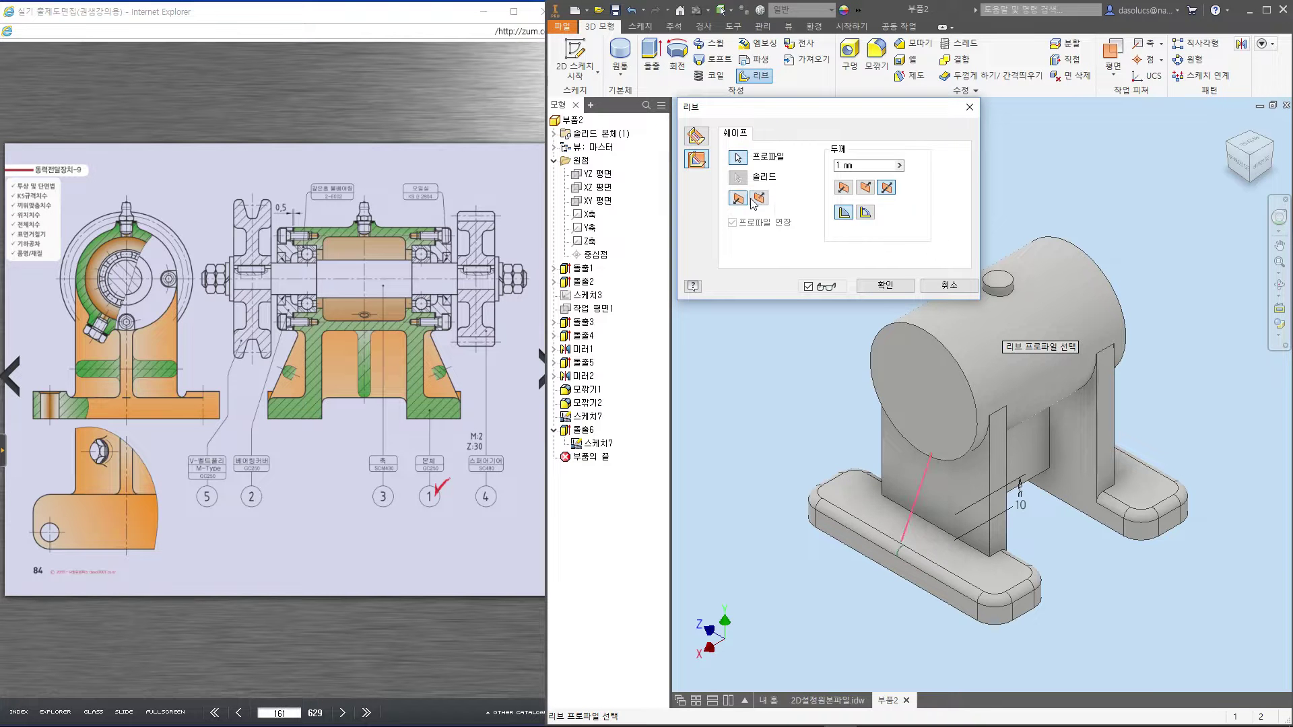
{"action": "scroll", "coordinate": [917, 485], "scroll_direction": "up", "scroll_amount": 3}
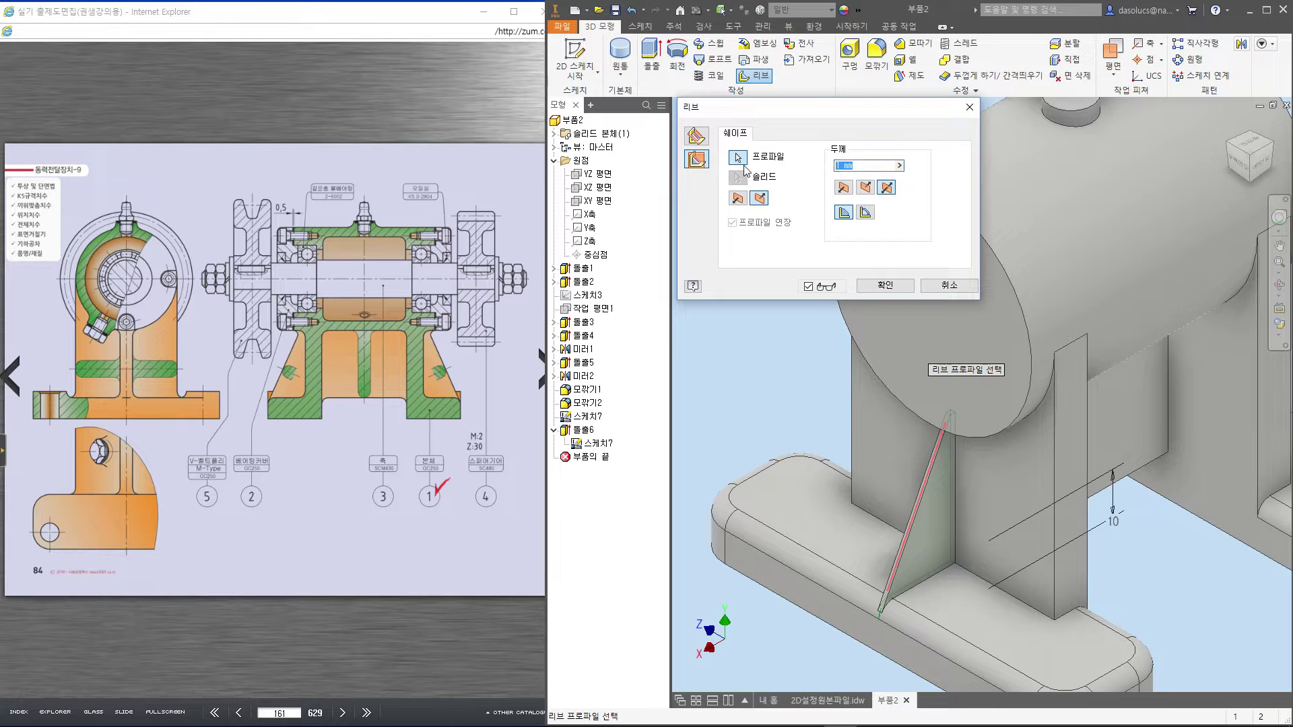
{"action": "type", "text": "6"}
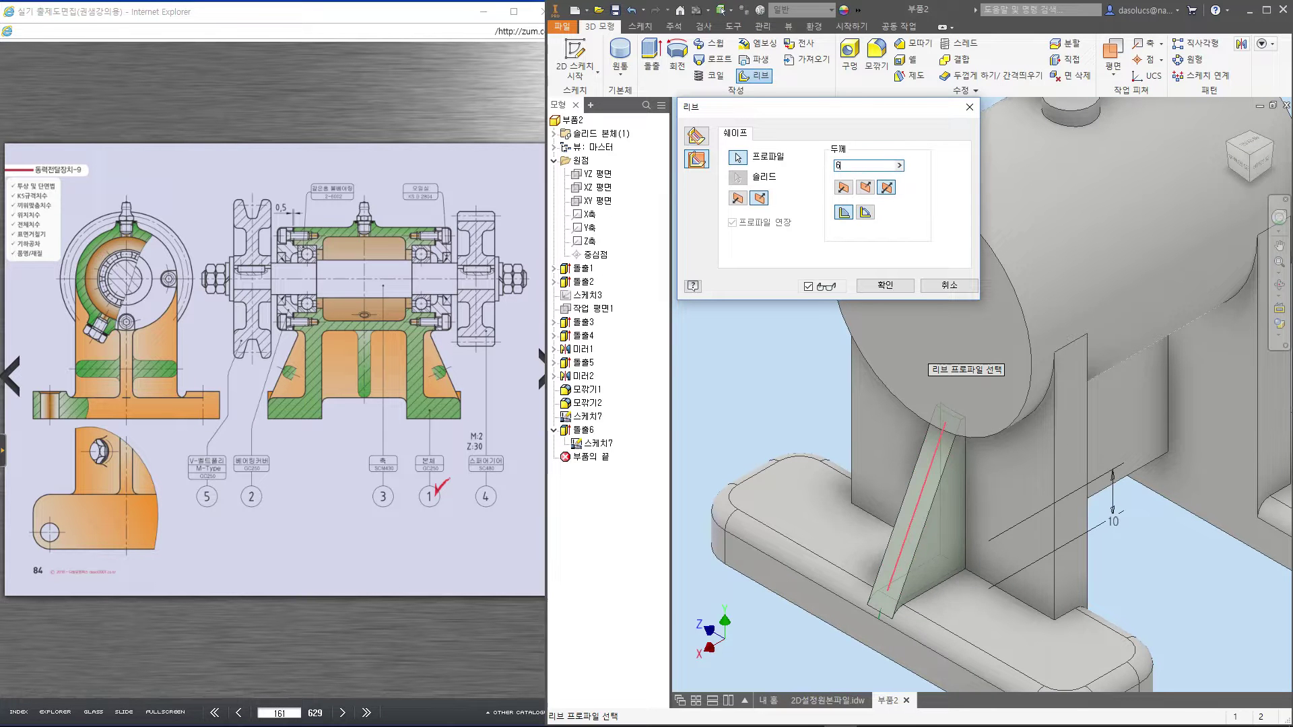
{"action": "left_click", "coordinate": [884, 286]}
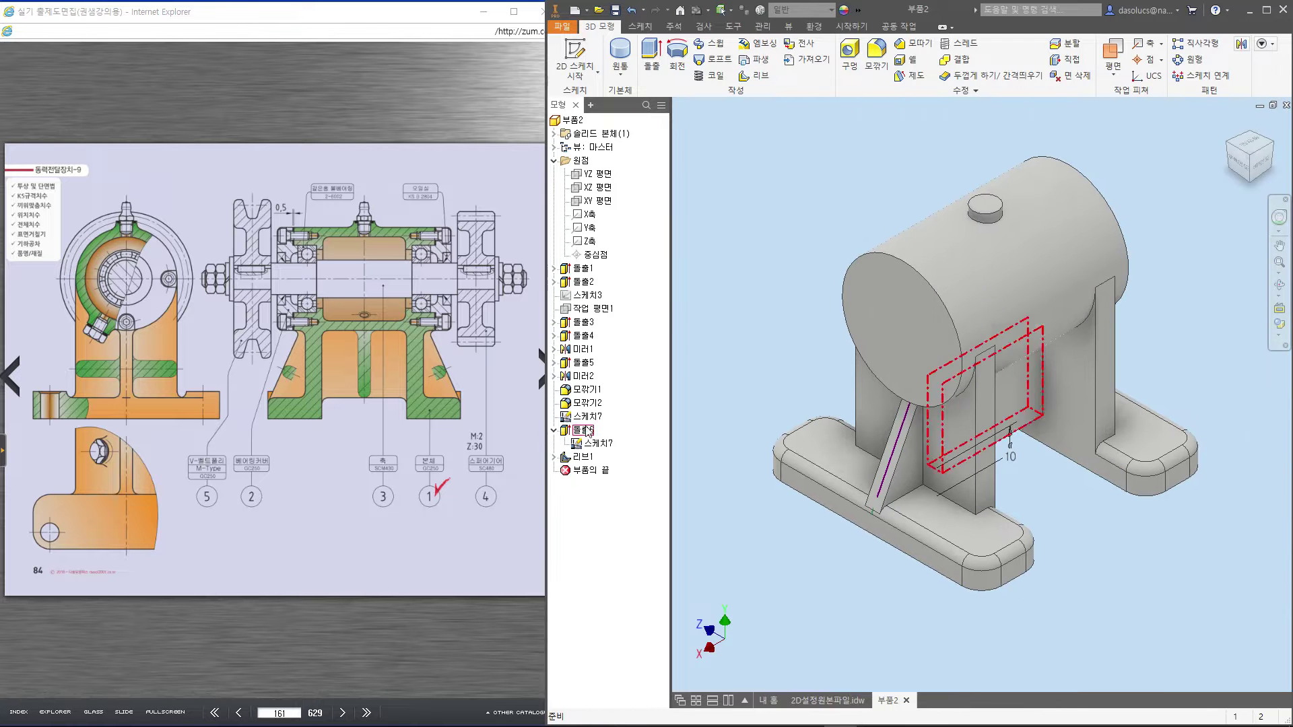
{"action": "right_click", "coordinate": [588, 417]}
{"action": "key", "text": "Escape"}
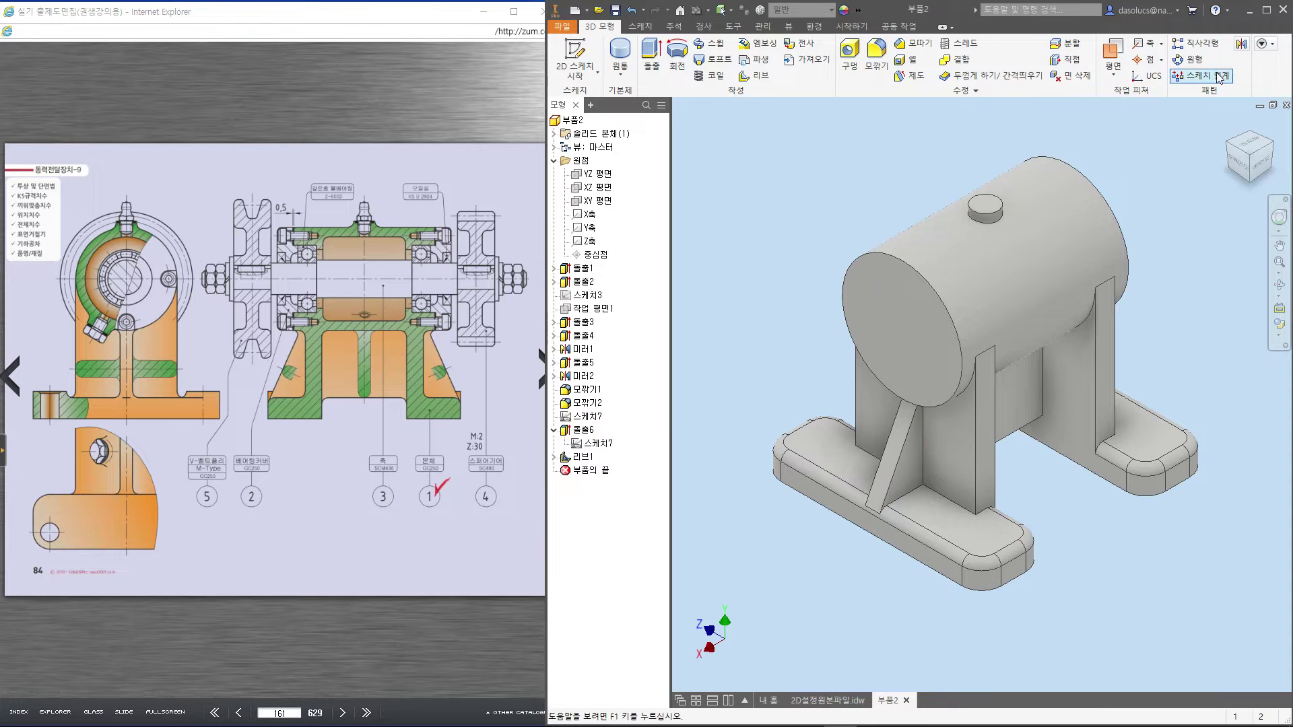
Mirror the sloping rib across the YZ plane to the opposite leg
{"action": "left_click", "coordinate": [1241, 44]}
{"action": "left_click", "coordinate": [577, 433]}
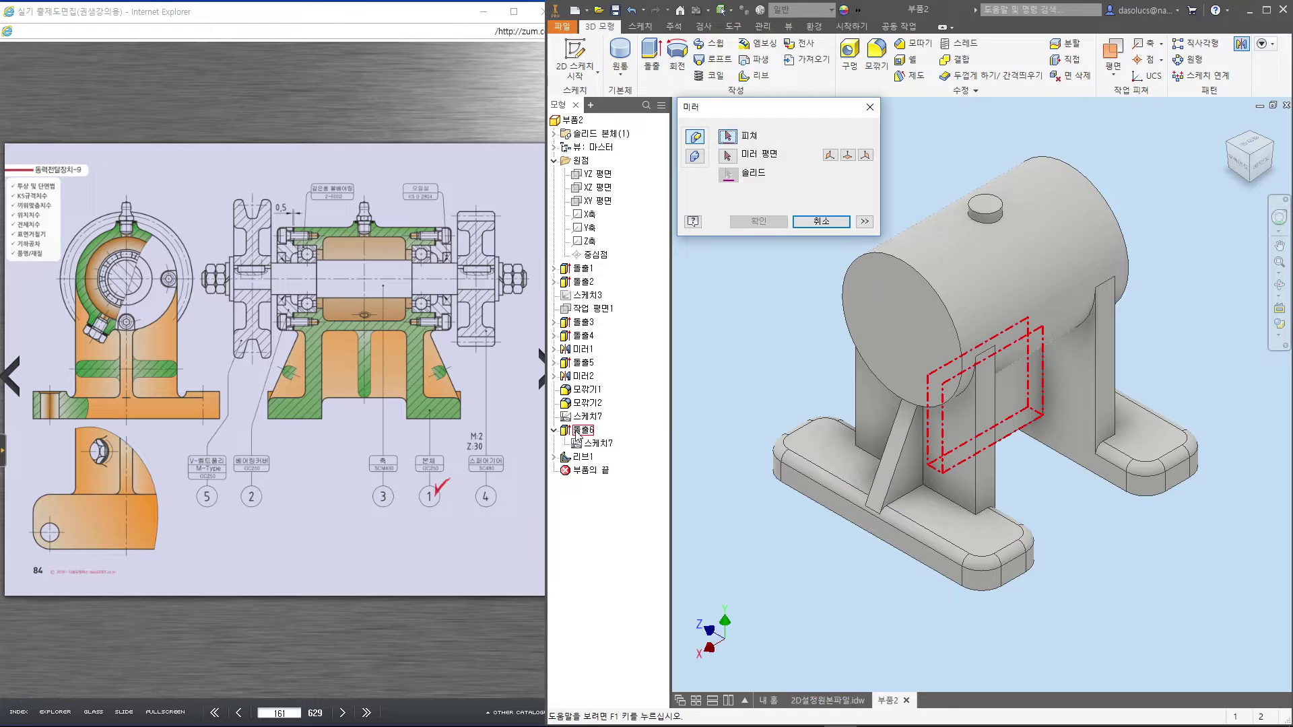
{"action": "left_click", "coordinate": [583, 456]}
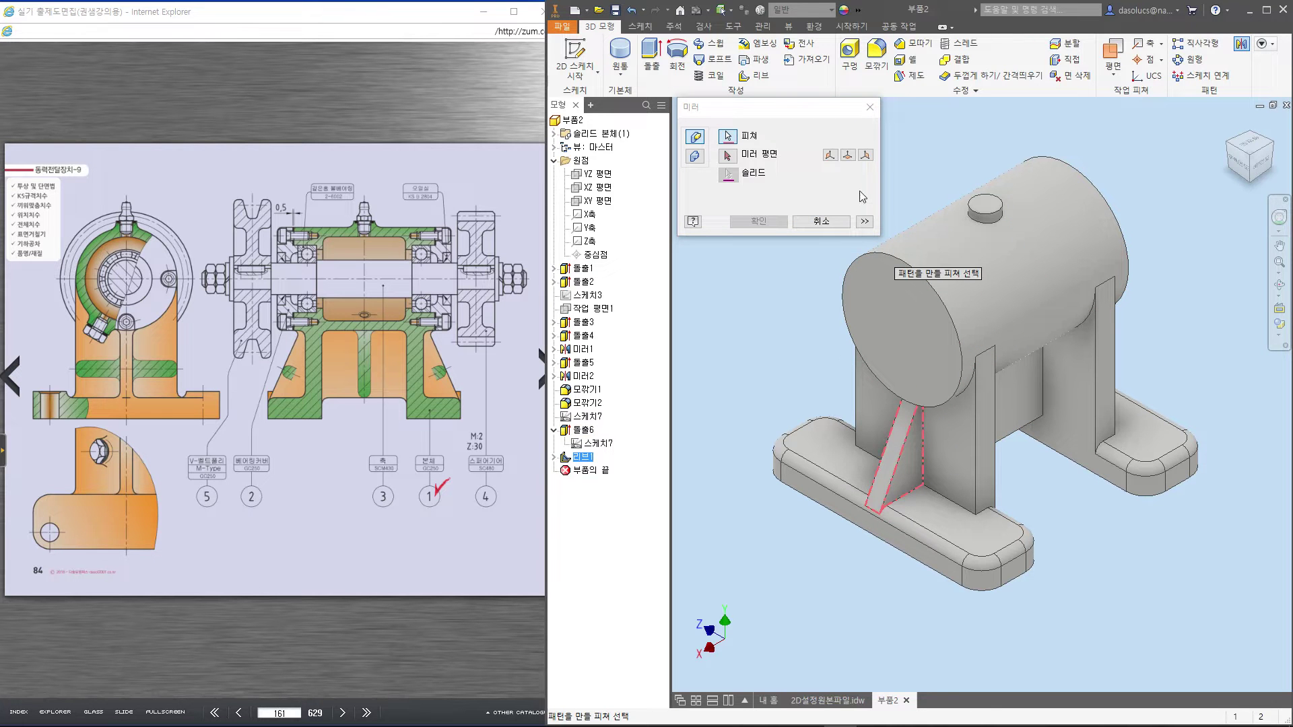
{"action": "left_click", "coordinate": [728, 156]}
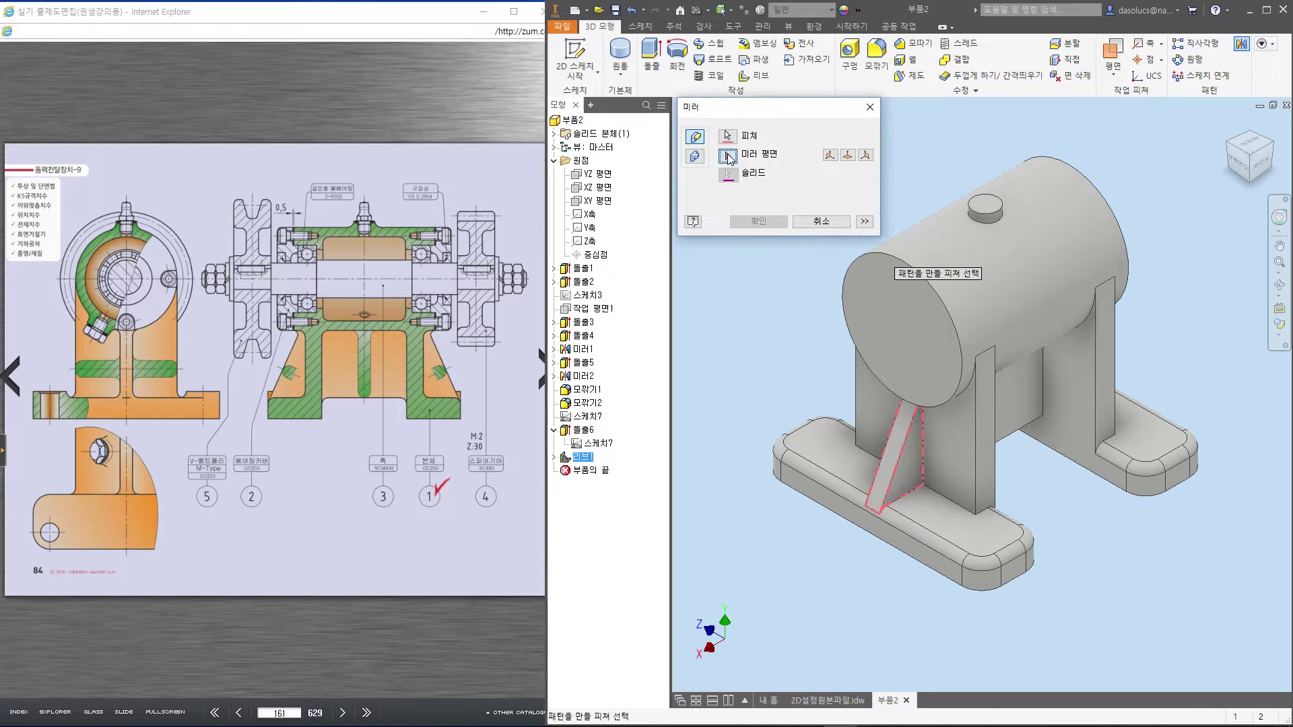
{"action": "left_click", "coordinate": [630, 176]}
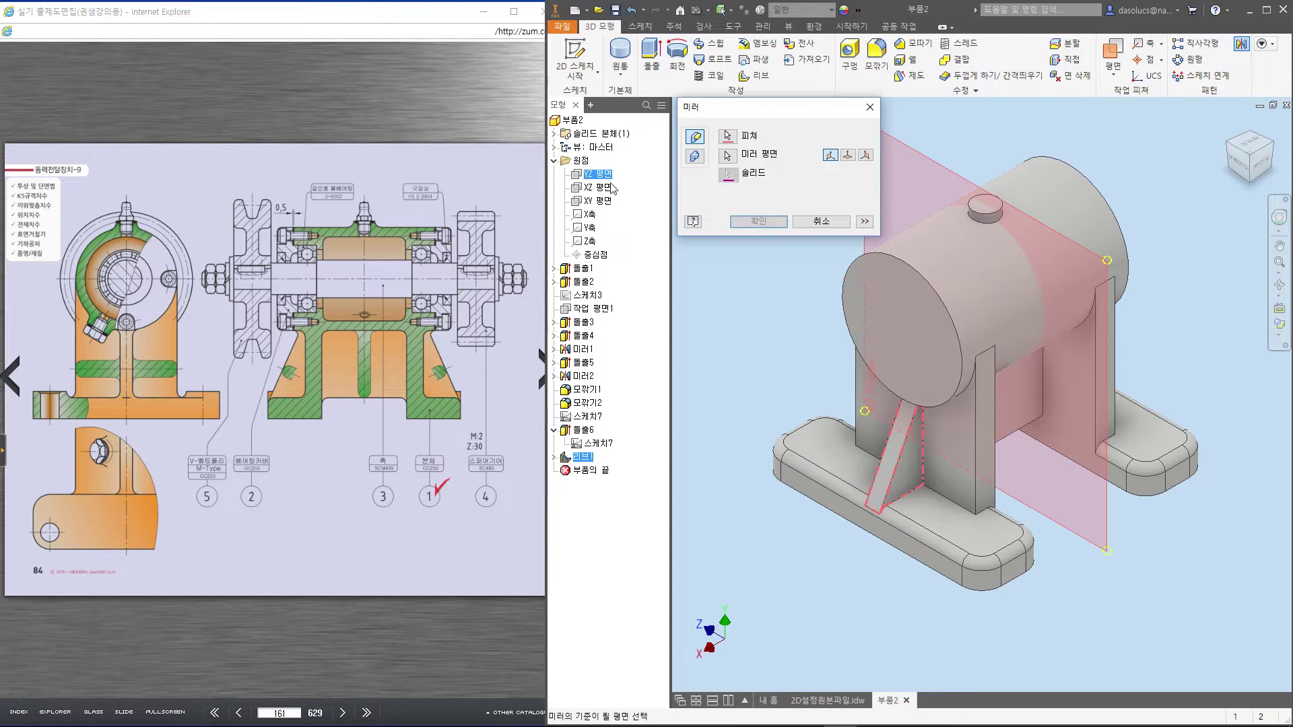
{"action": "left_click", "coordinate": [758, 220]}
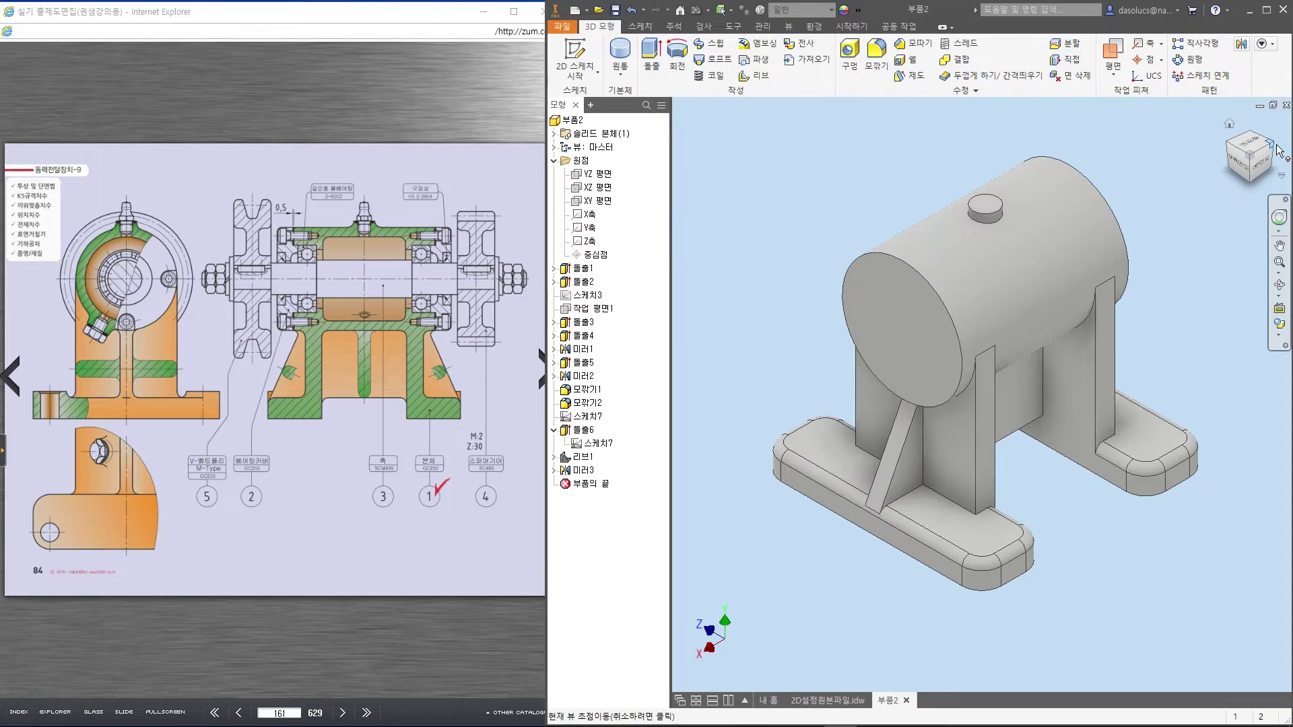
Sketch a 16 mm diameter circle on the foot's upper face, centred on its rounded outer corner
{"action": "left_click", "coordinate": [1278, 148]}
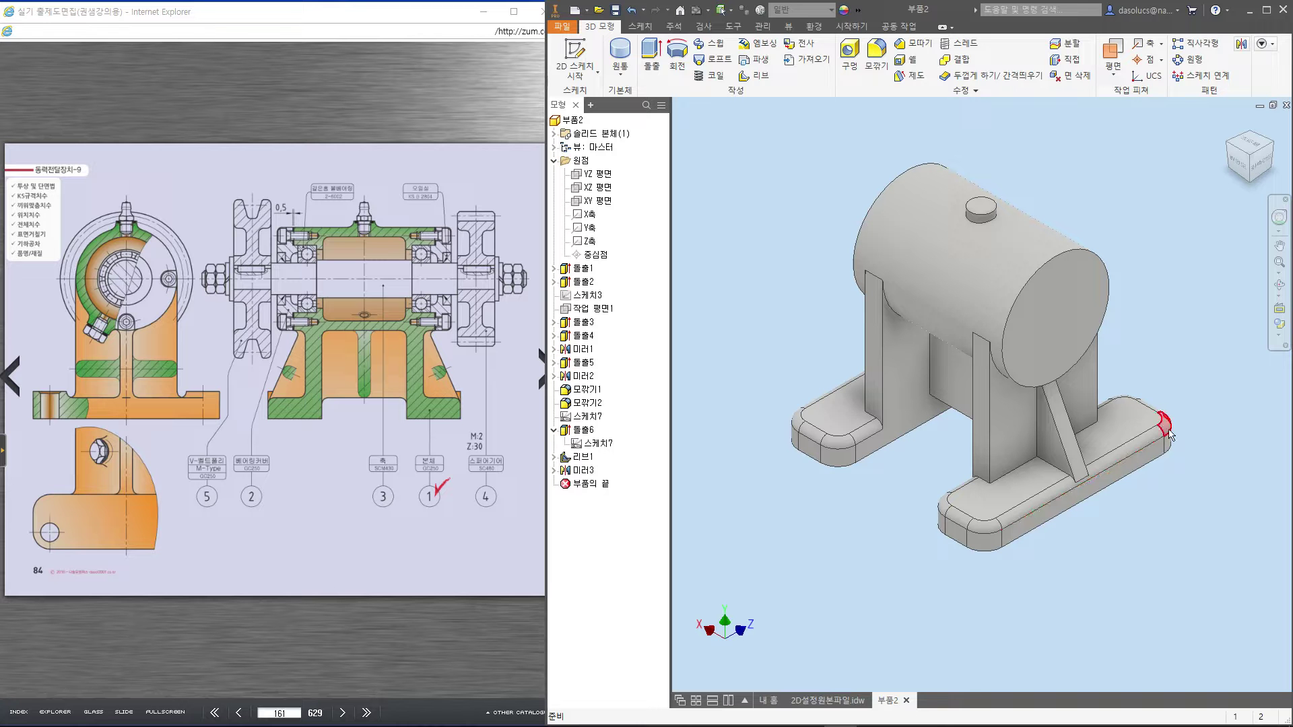
{"action": "mouse_move", "coordinate": [1169, 435]}
{"action": "mouse_move", "coordinate": [69, 389]}
{"action": "left_mouse_down"}
{"action": "mouse_move", "coordinate": [47, 404]}
{"action": "mouse_move", "coordinate": [94, 412]}
{"action": "left_mouse_up"}
{"action": "key", "text": "Escape"}
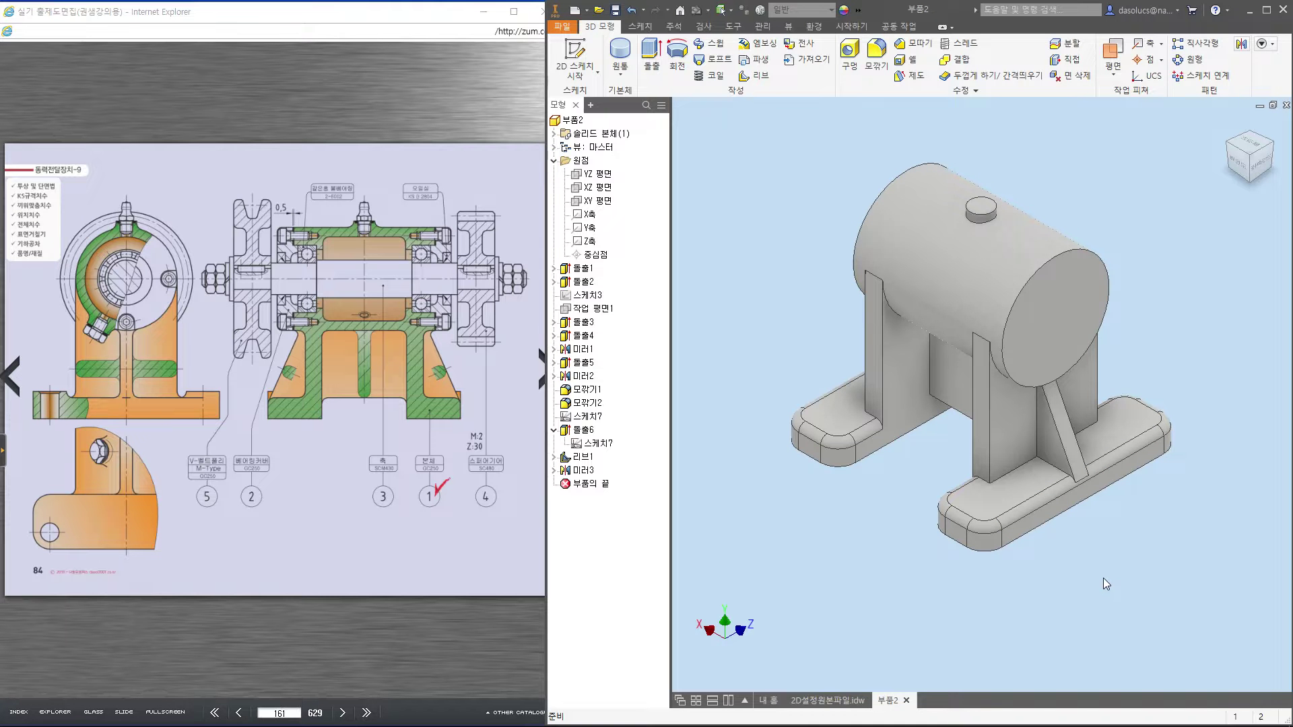
{"action": "left_click", "coordinate": [620, 53]}
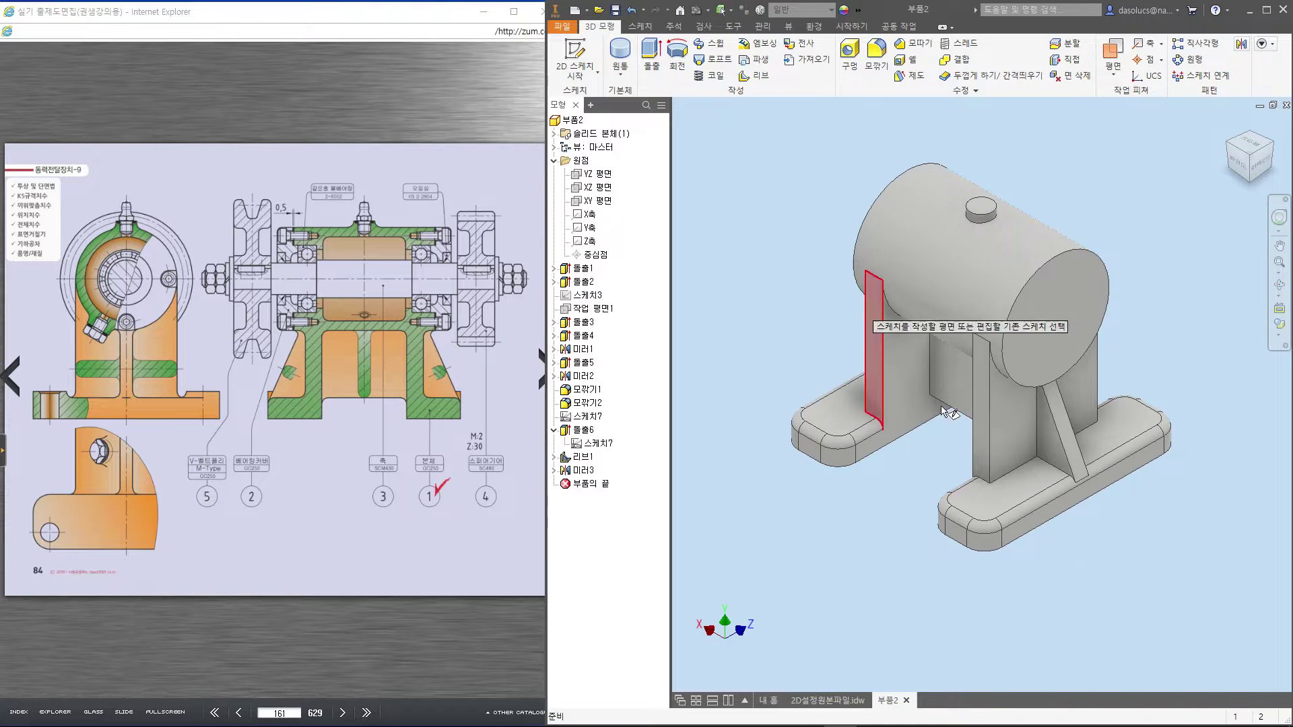
{"action": "left_click", "coordinate": [991, 515]}
{"action": "left_click", "coordinate": [1033, 444]}
{"action": "scroll", "coordinate": [1053, 447], "scroll_direction": "up", "scroll_amount": 5}
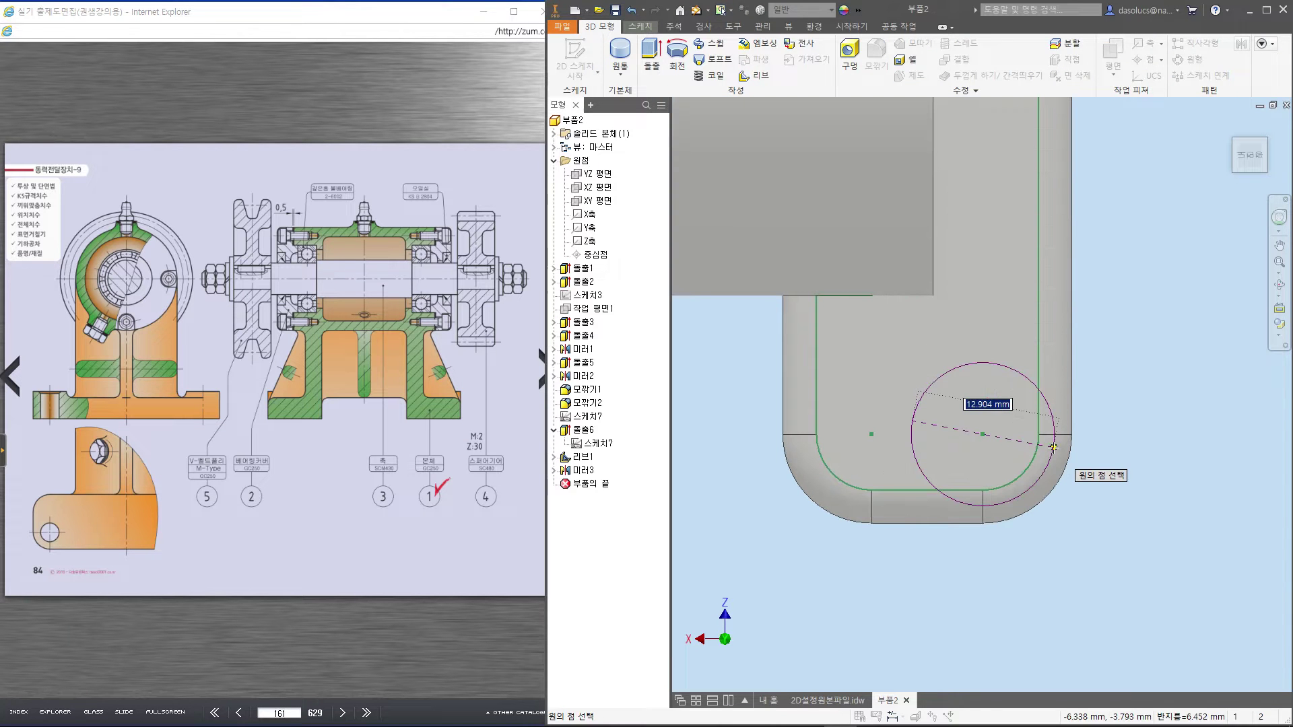
{"action": "type", "text": "16"}
{"action": "key", "text": "Return"}
Extrude the 16 mm circle symmetrically by 6 mm to form a bolt boss on the foot corner
{"action": "key", "text": "e"}
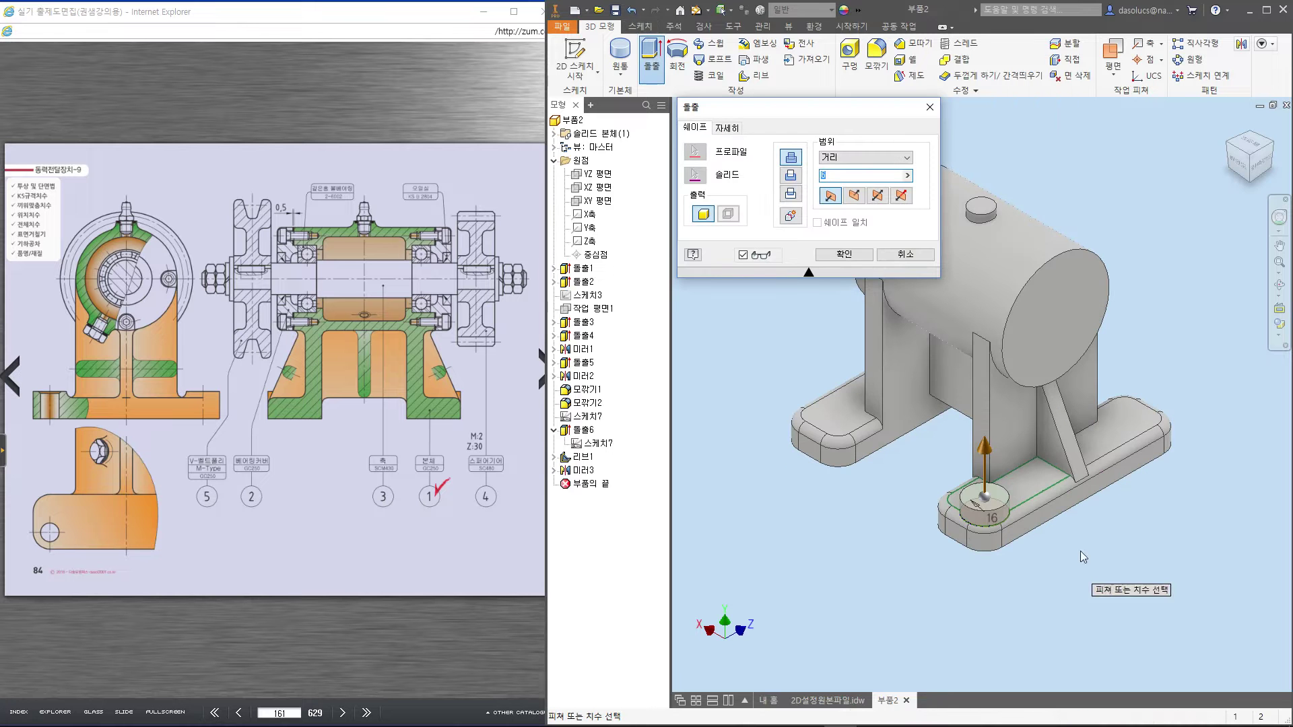
{"action": "left_click", "coordinate": [1254, 177]}
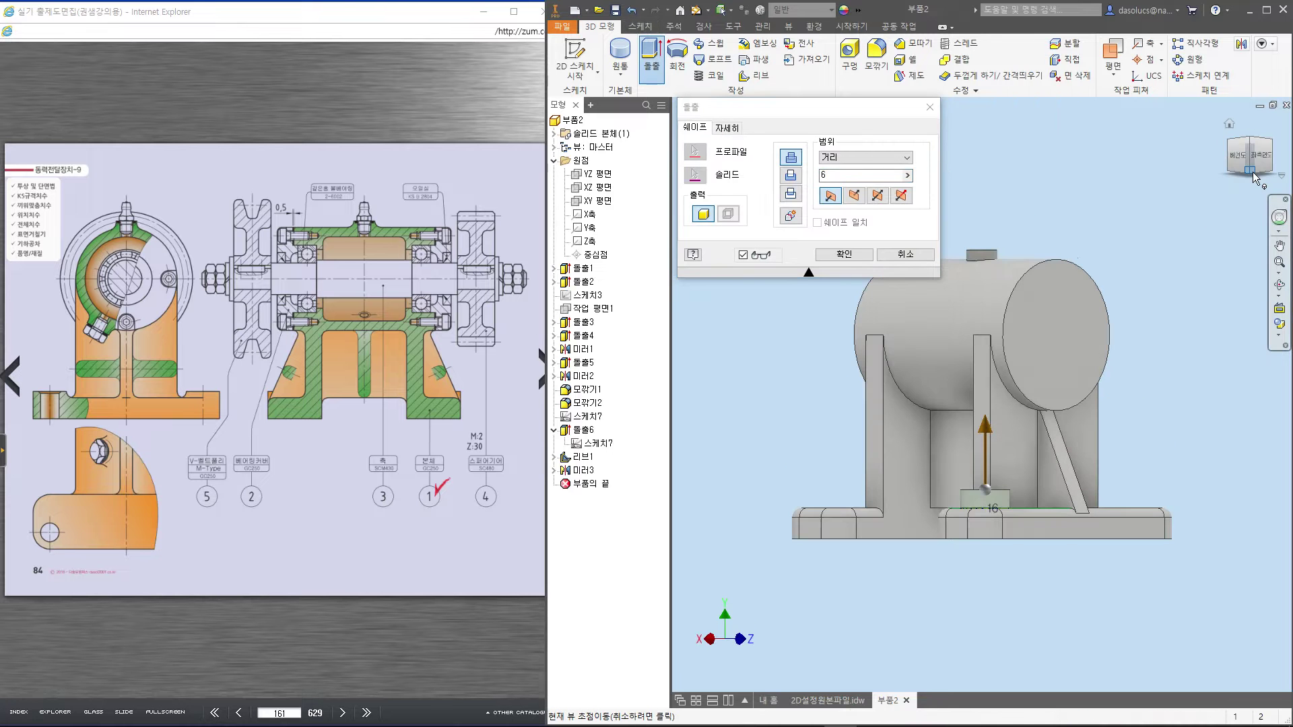
{"action": "scroll", "coordinate": [1030, 505], "scroll_direction": "up", "scroll_amount": 5}
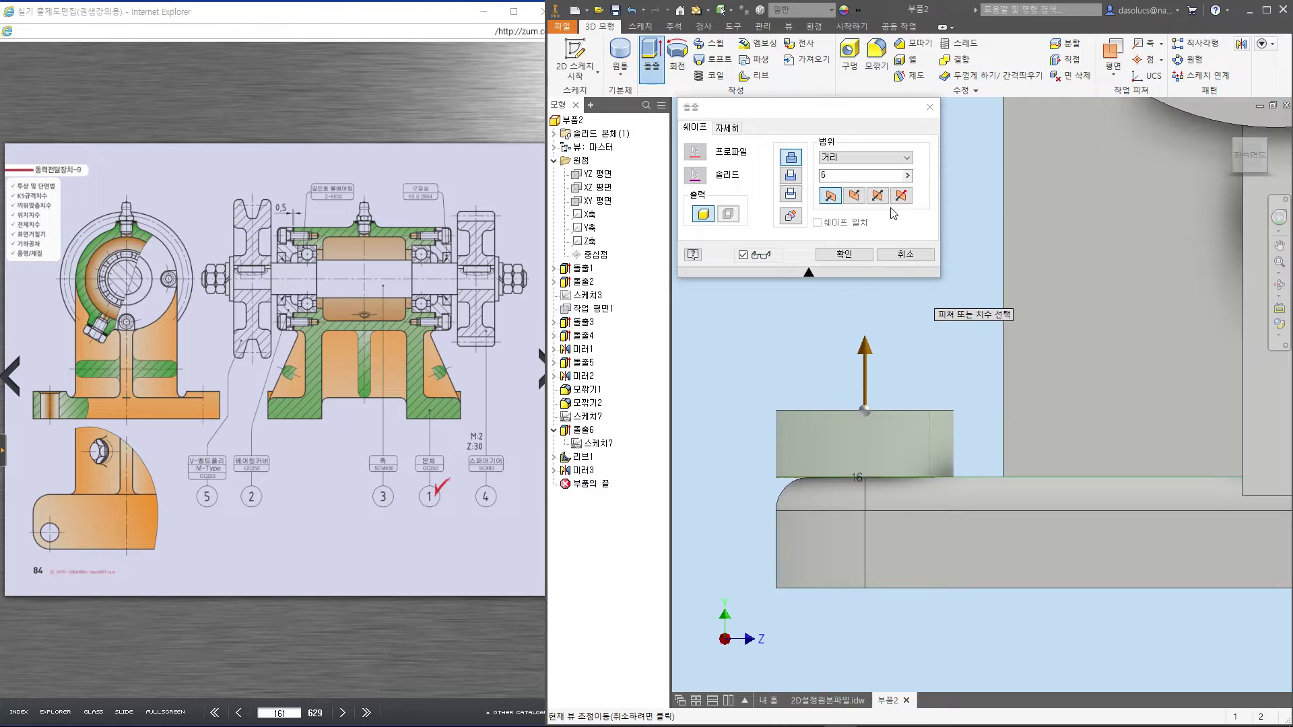
{"action": "left_click", "coordinate": [877, 195]}
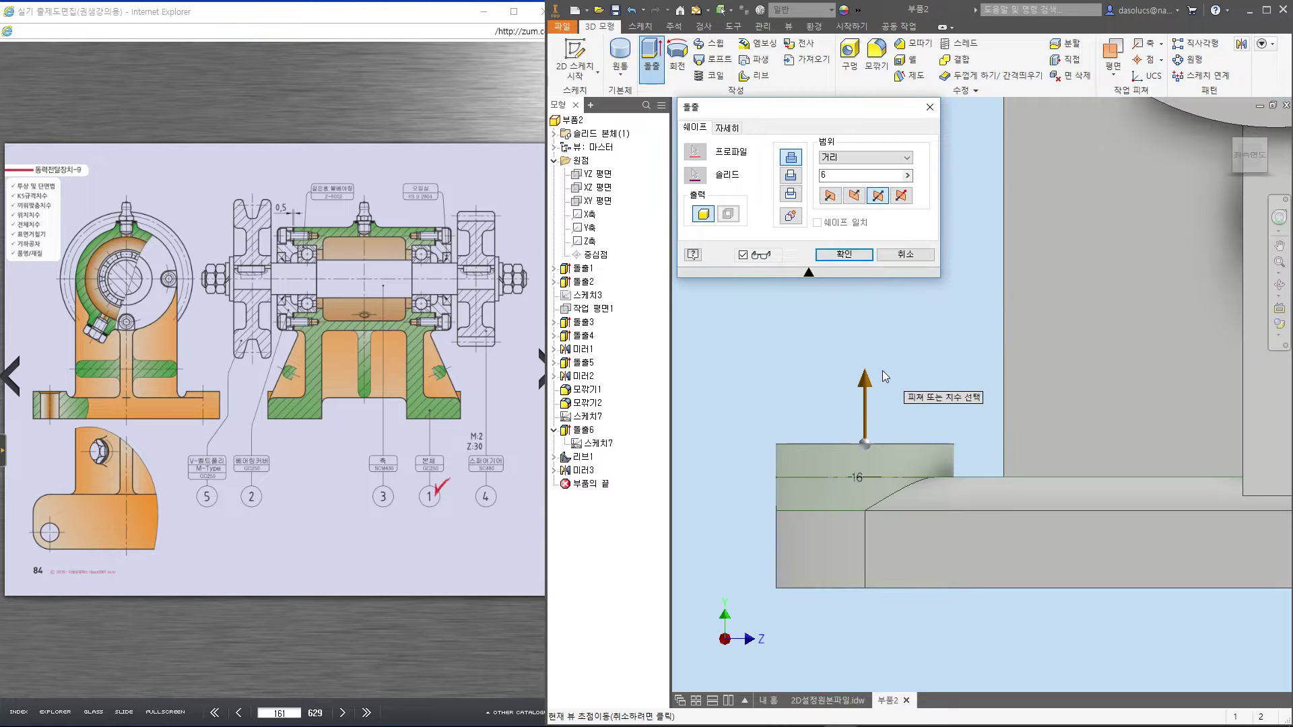
{"action": "left_click", "coordinate": [830, 177]}
{"action": "double_click", "coordinate": [829, 176]}
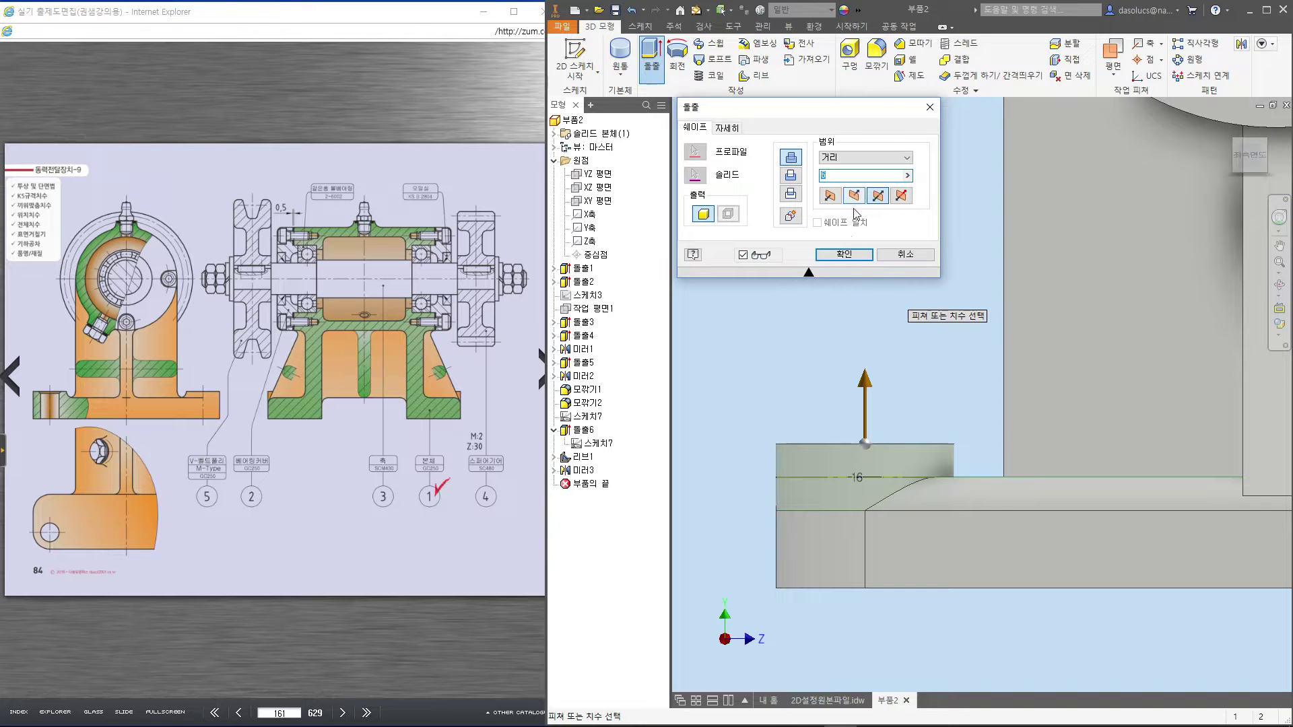
{"action": "left_click", "coordinate": [846, 255]}
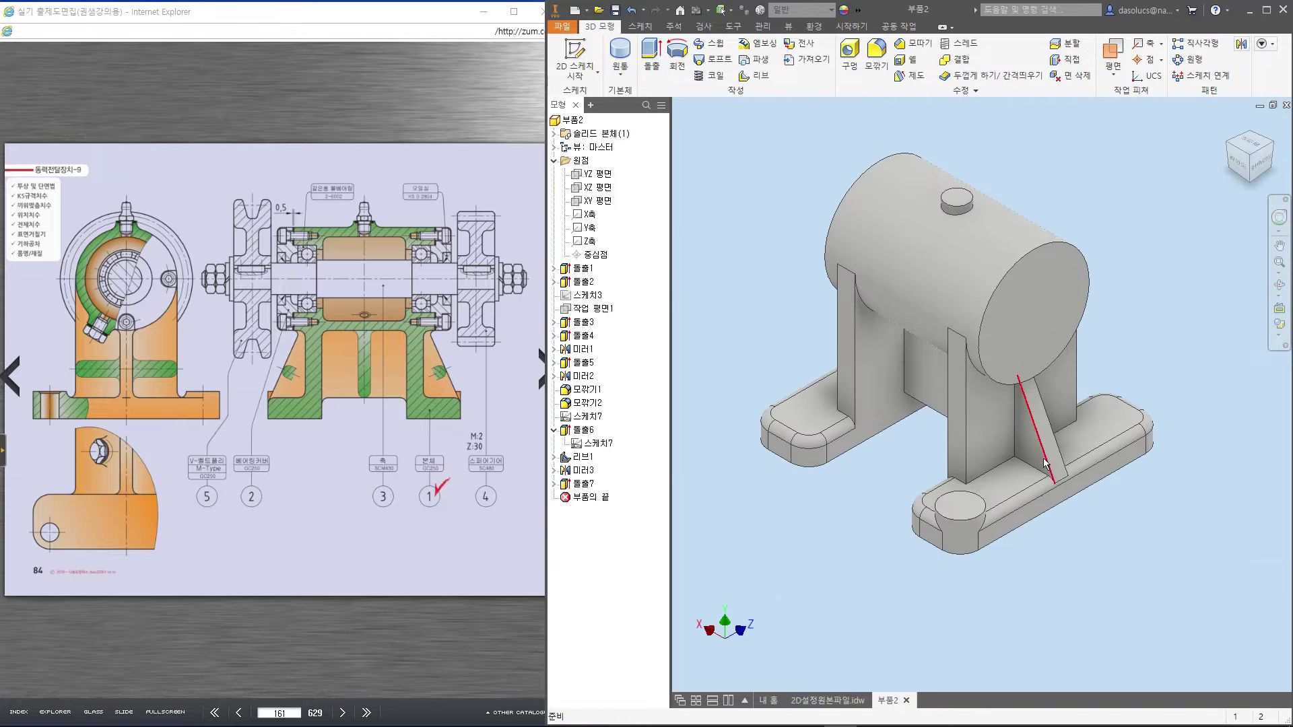
Sketch a 9 mm diameter circle on the boss's upper face, concentric with the boss
{"action": "left_click", "coordinate": [965, 514]}
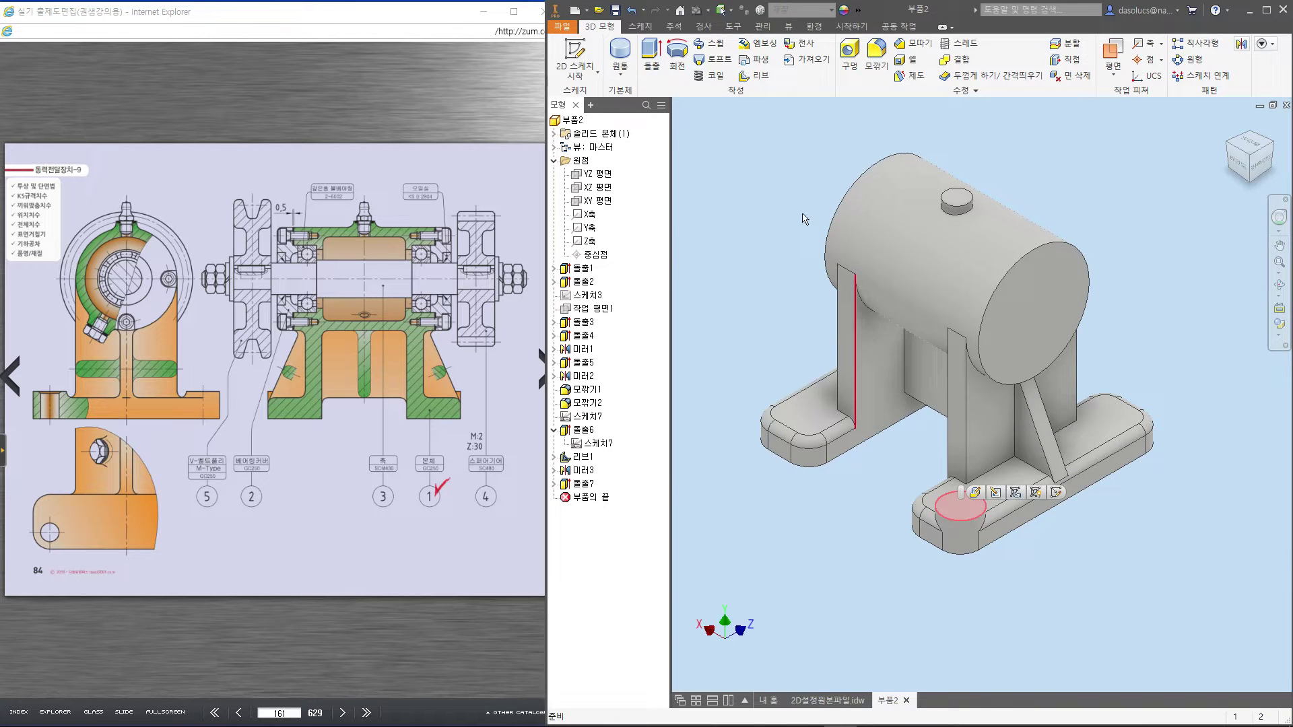
{"action": "left_click", "coordinate": [620, 46]}
{"action": "left_click", "coordinate": [1030, 440]}
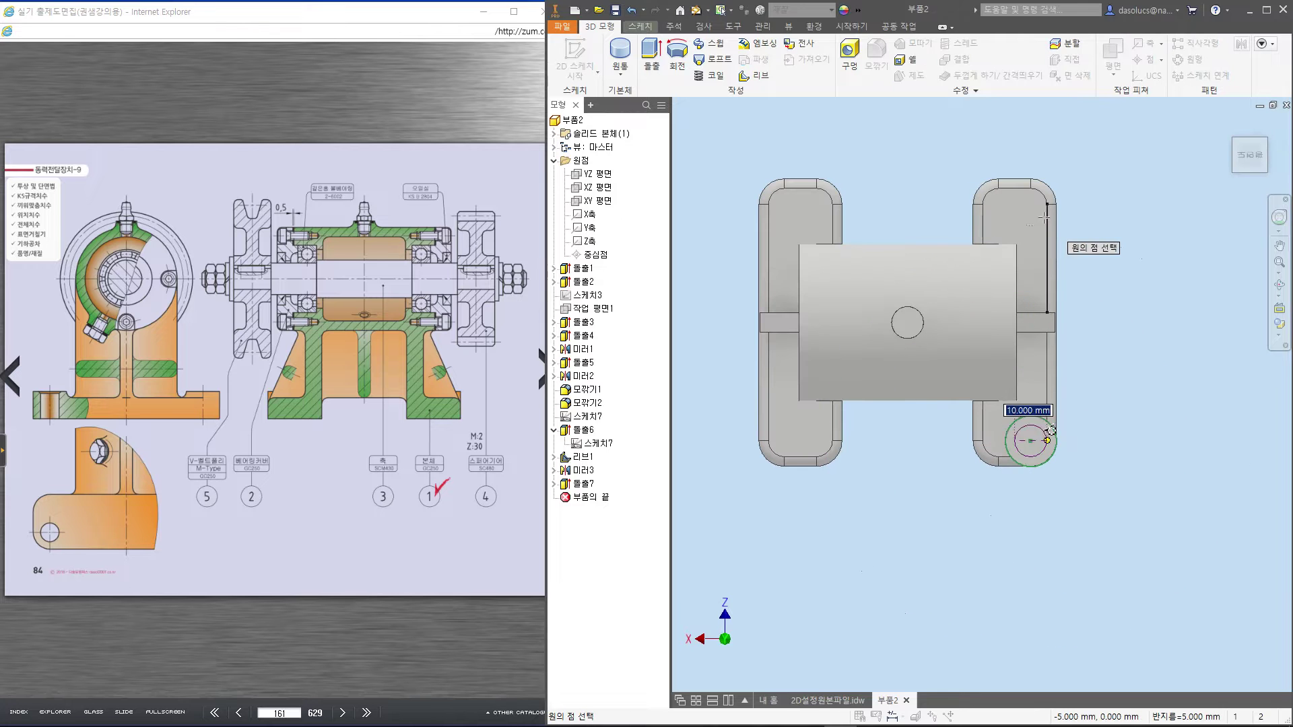
{"action": "scroll", "coordinate": [1030, 441], "scroll_direction": "down", "scroll_amount": 3}
{"action": "scroll", "coordinate": [1030, 441], "scroll_direction": "down", "scroll_amount": 2}
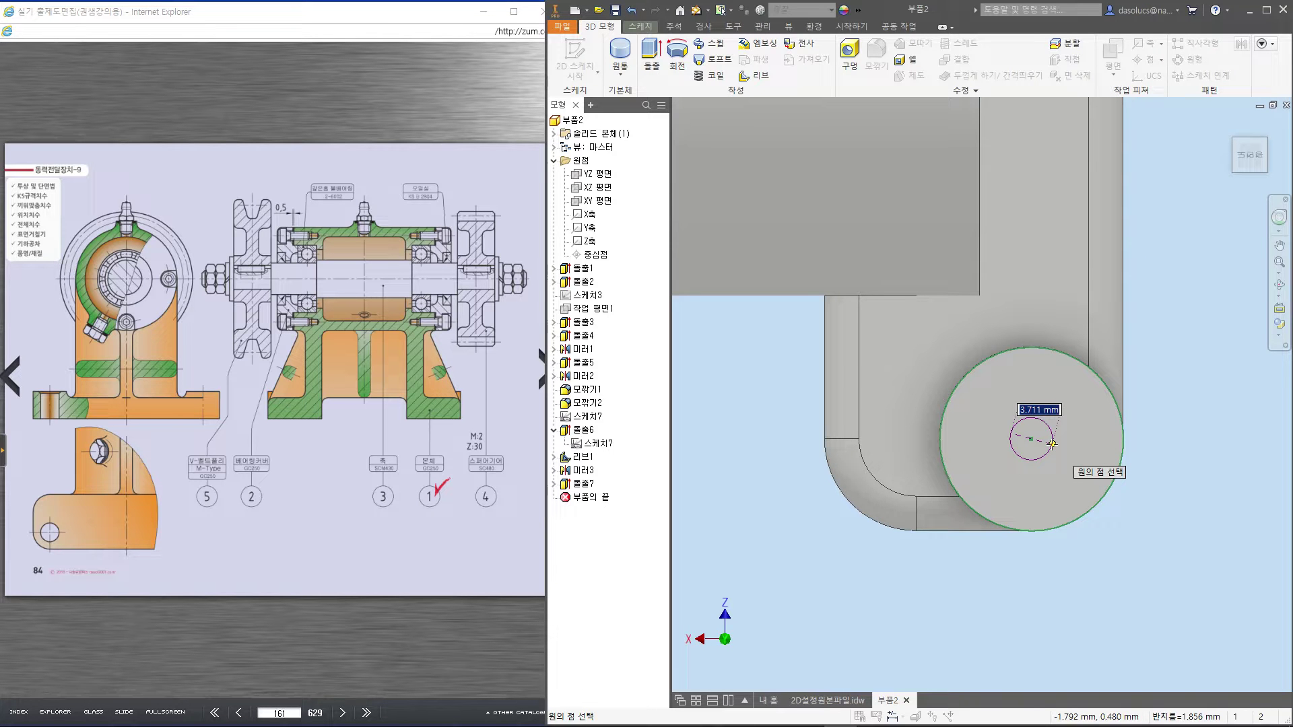
{"action": "type", "text": "9"}
{"action": "key", "text": "Return"}
Cut the 9 mm circle through all to make the bolt hole in the boss and foot
{"action": "key", "text": "e"}
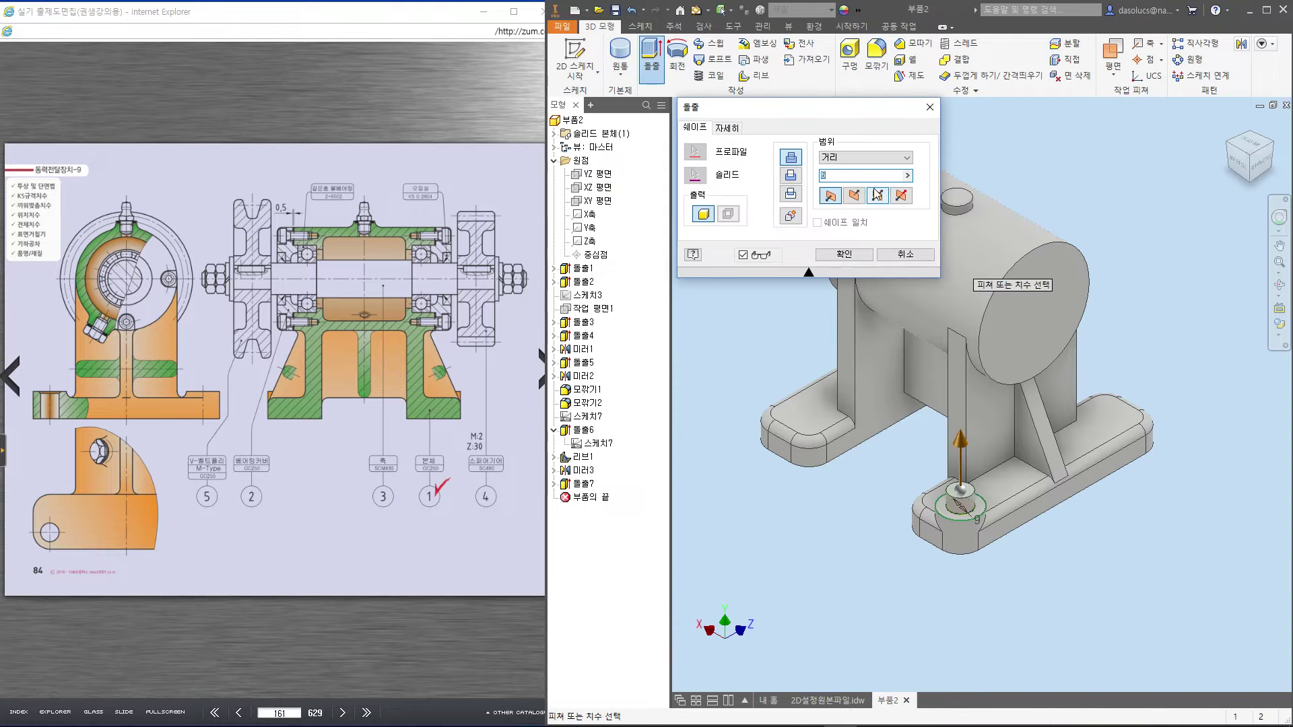
{"action": "left_click", "coordinate": [869, 158]}
{"action": "left_click", "coordinate": [840, 201]}
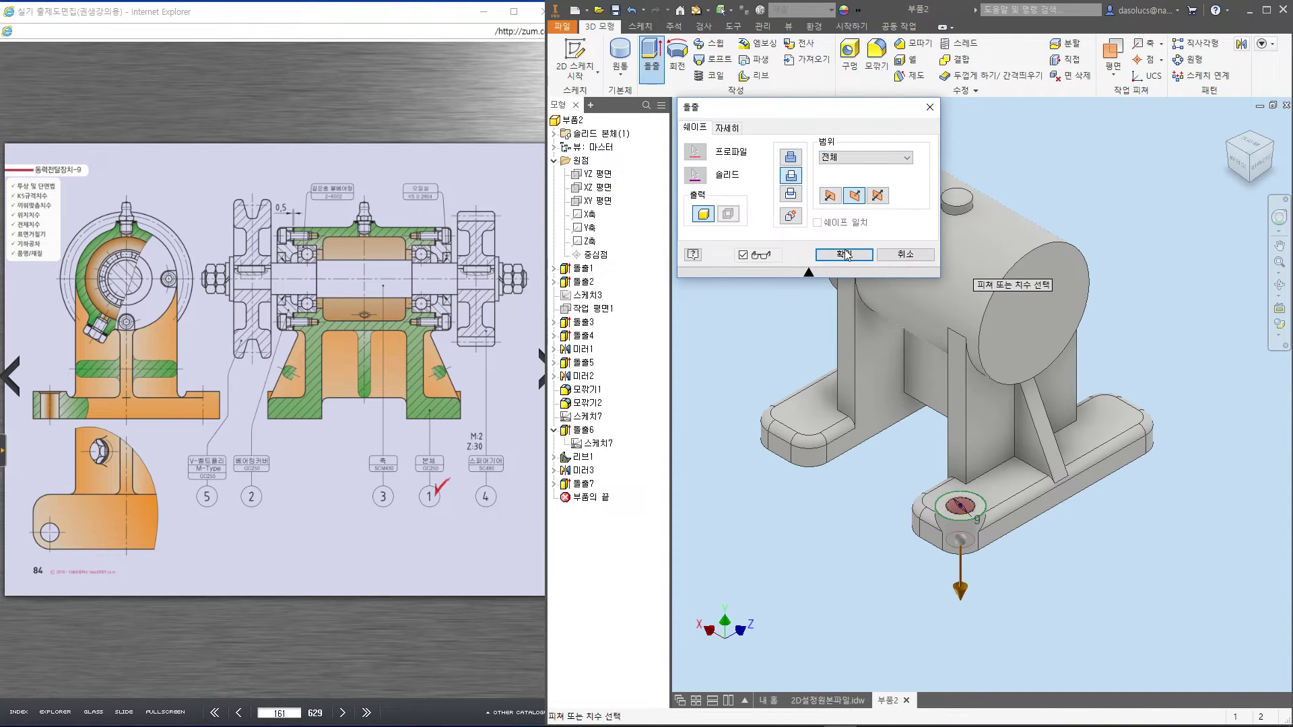
{"action": "left_click", "coordinate": [844, 254]}
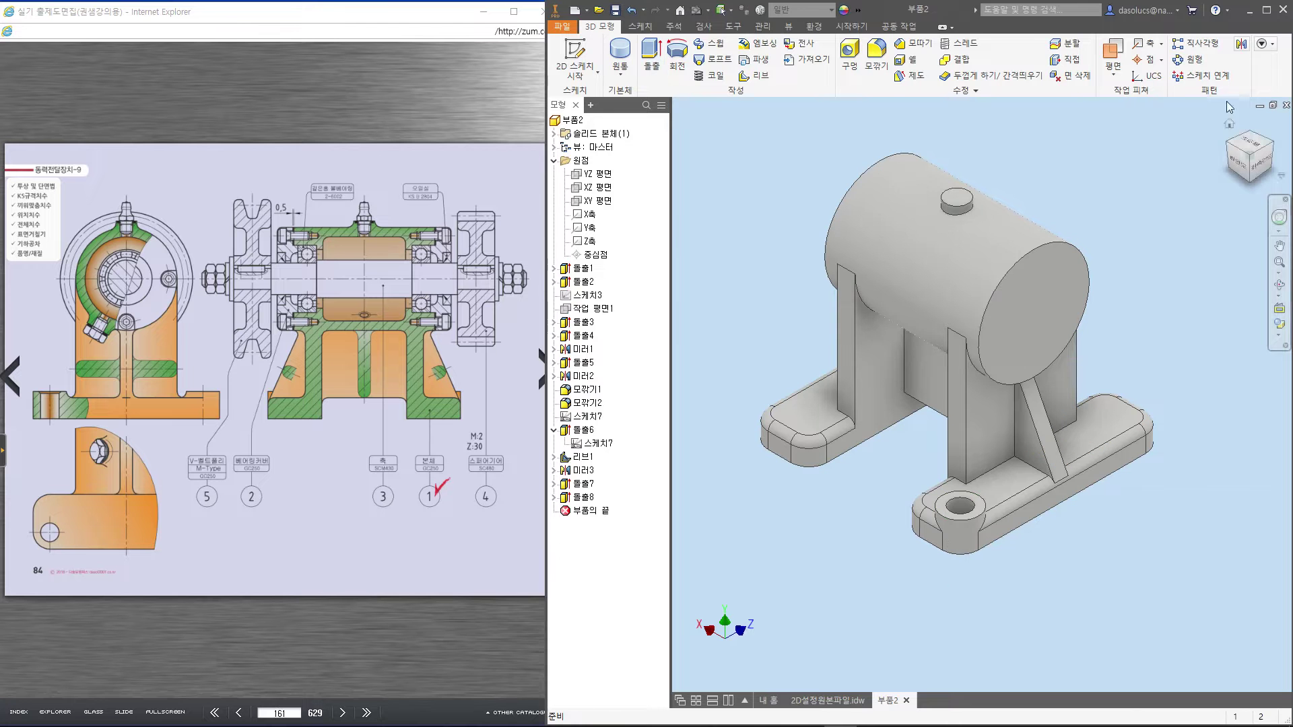
Mirror the boss and its bolt hole across the XY plane to the other end of the foot
{"action": "left_click", "coordinate": [1240, 44]}
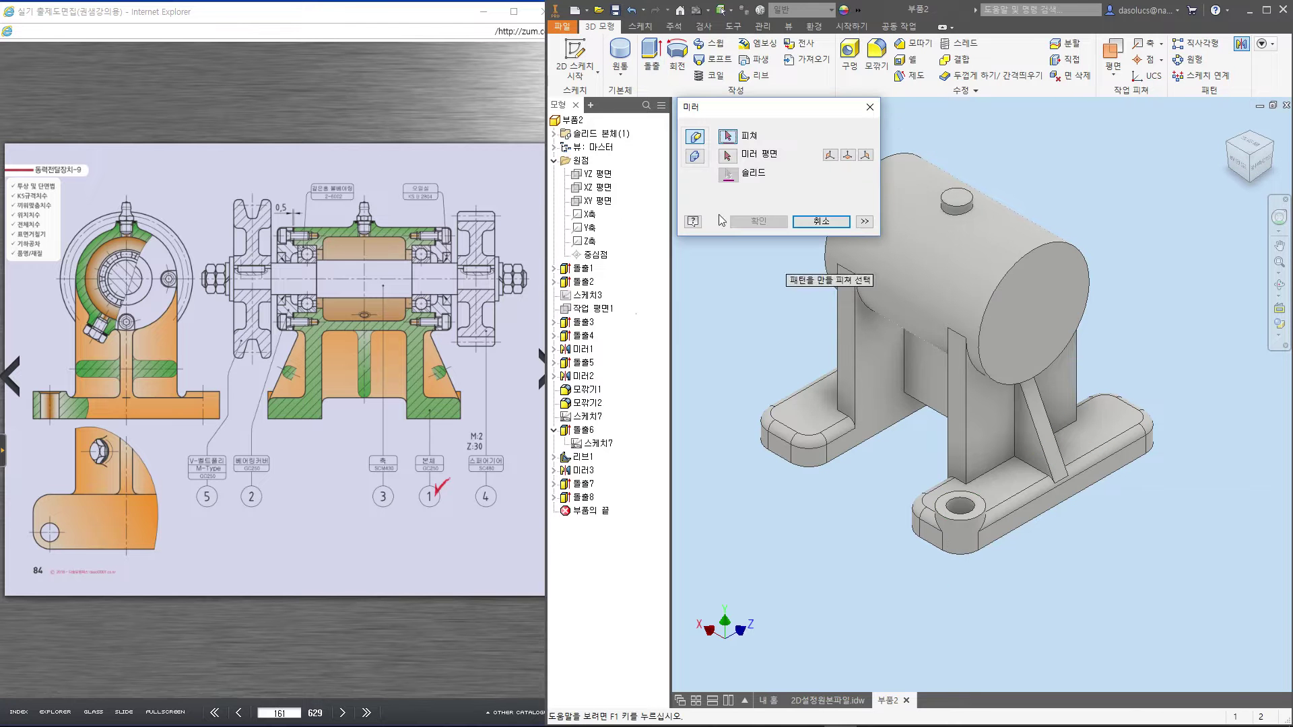
{"action": "left_click", "coordinate": [575, 502]}
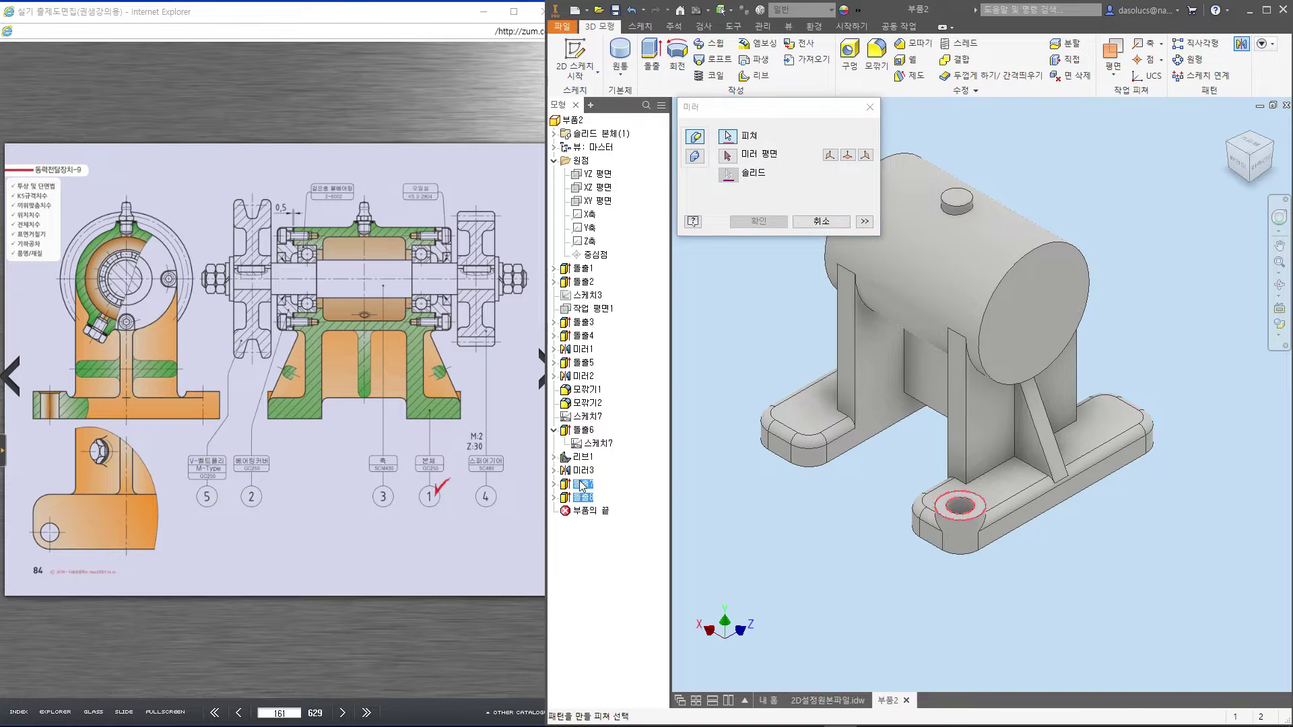
{"action": "left_click", "coordinate": [736, 156]}
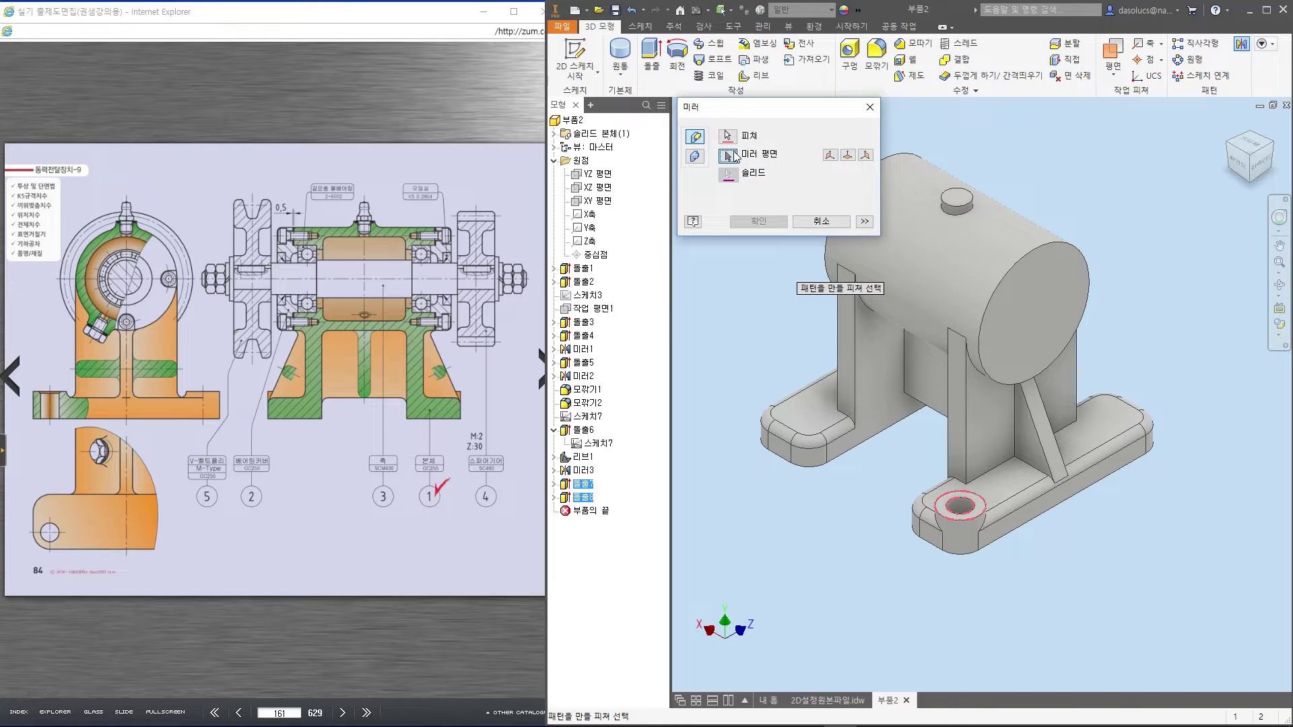
{"action": "left_click", "coordinate": [866, 155]}
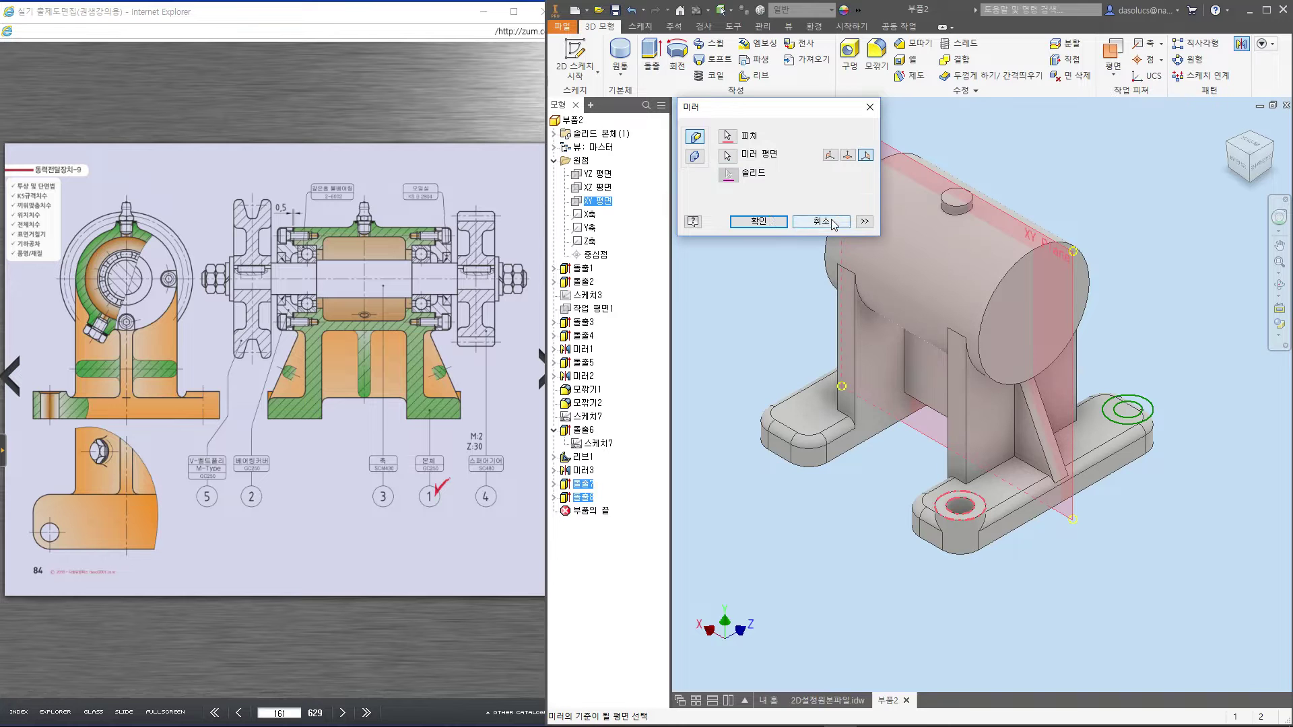
{"action": "left_click", "coordinate": [762, 222]}
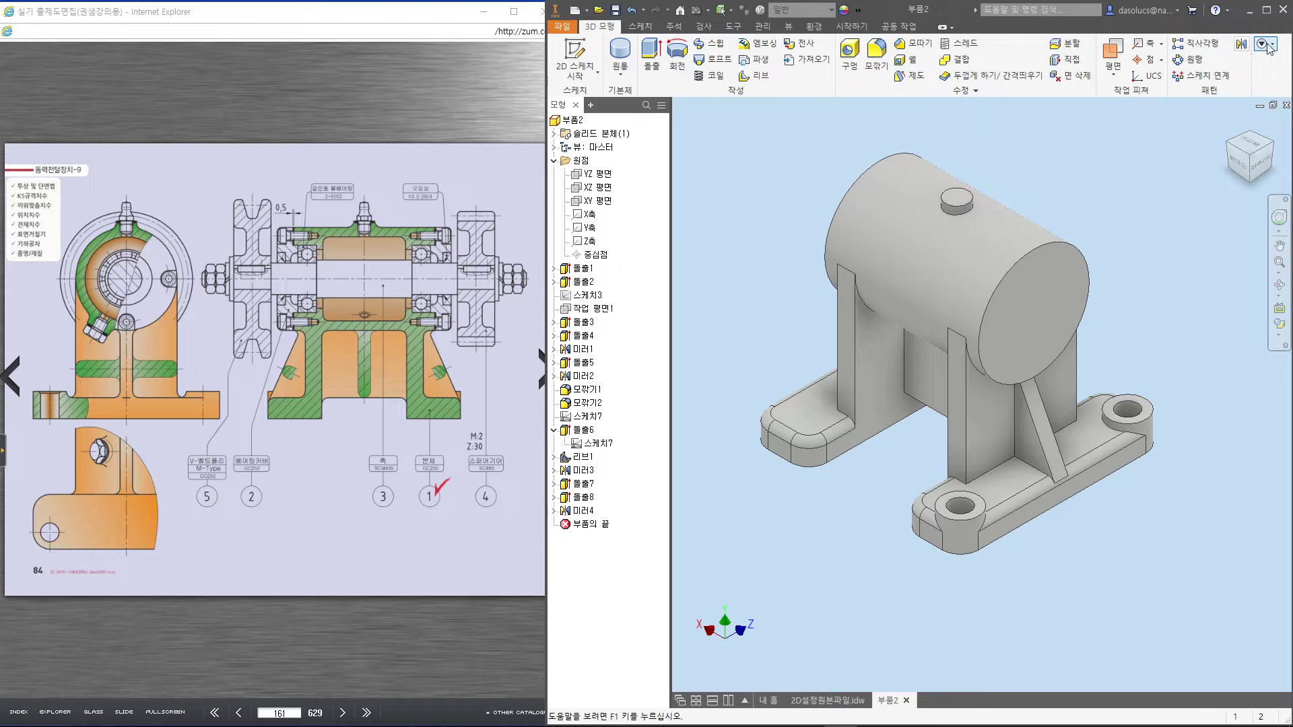
Mirror the bolt bosses, their holes and their first mirrored copy across the YZ plane to the opposite foot
{"action": "left_click", "coordinate": [1242, 46]}
{"action": "left_click", "coordinate": [585, 498]}
{"action": "left_click", "coordinate": [583, 511]}
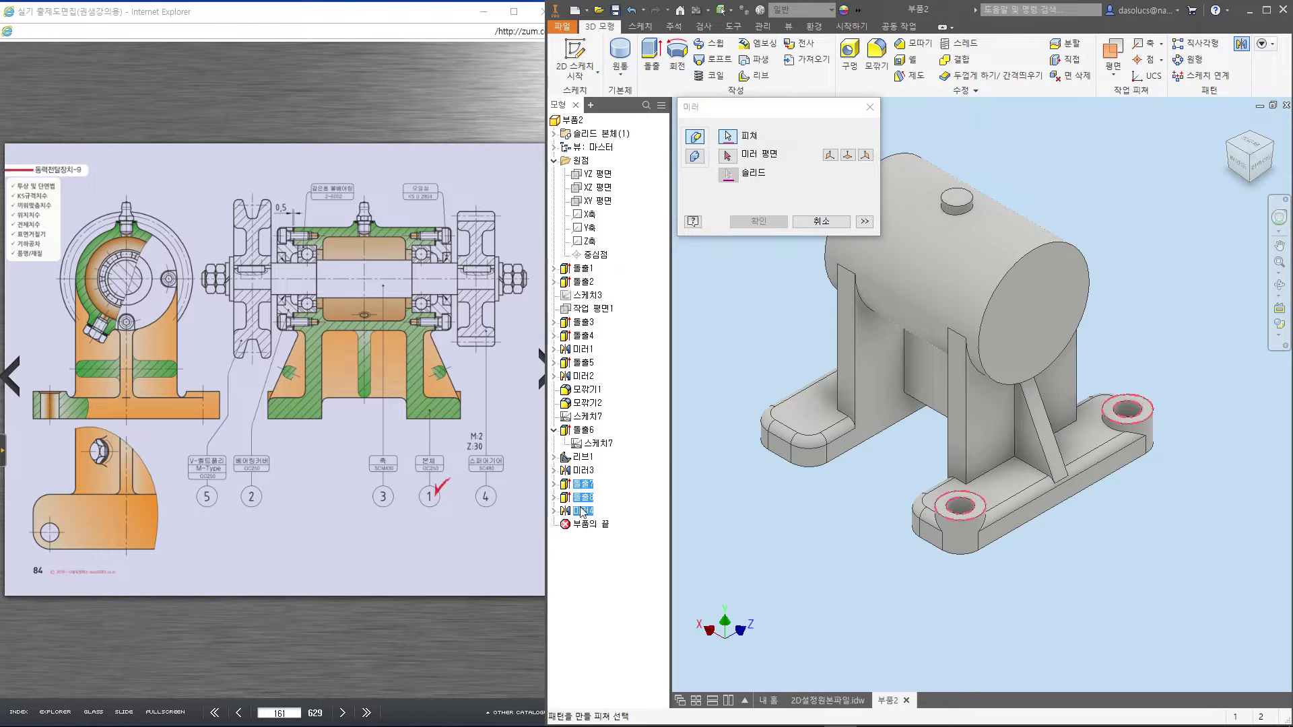
{"action": "left_click", "coordinate": [727, 157]}
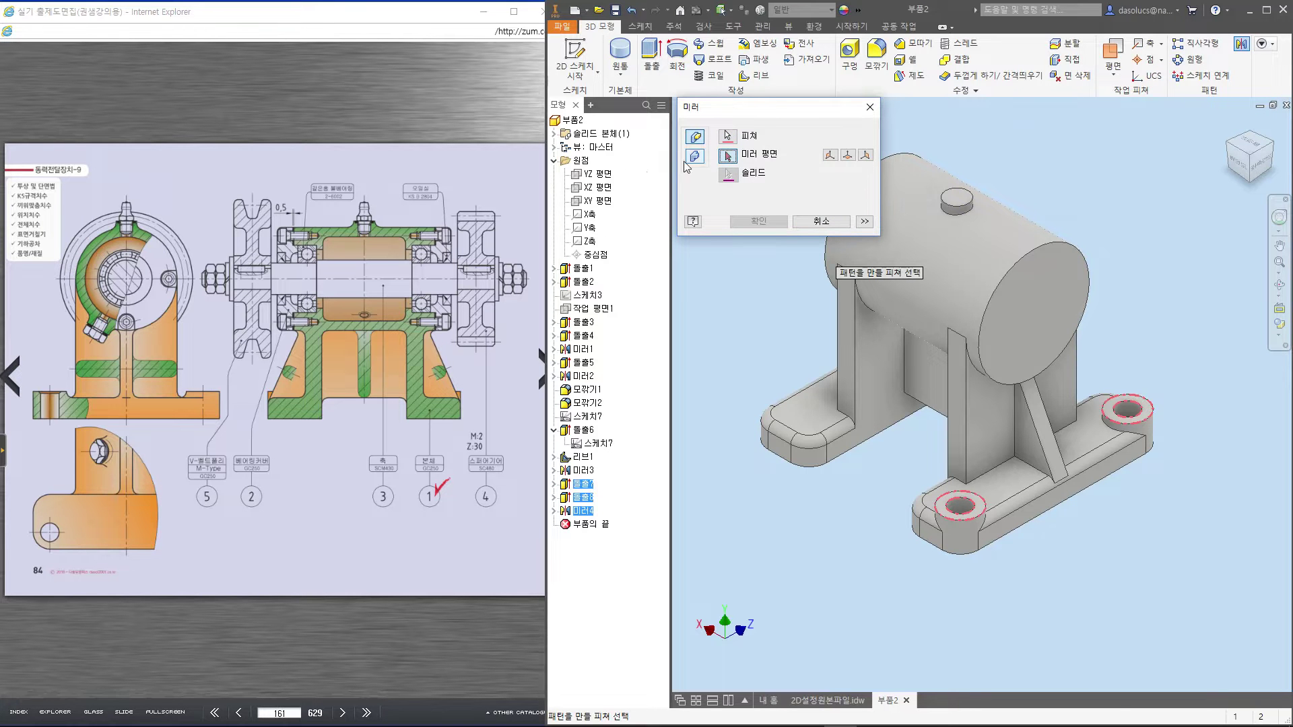
{"action": "left_click", "coordinate": [591, 174]}
{"action": "left_click", "coordinate": [758, 222]}
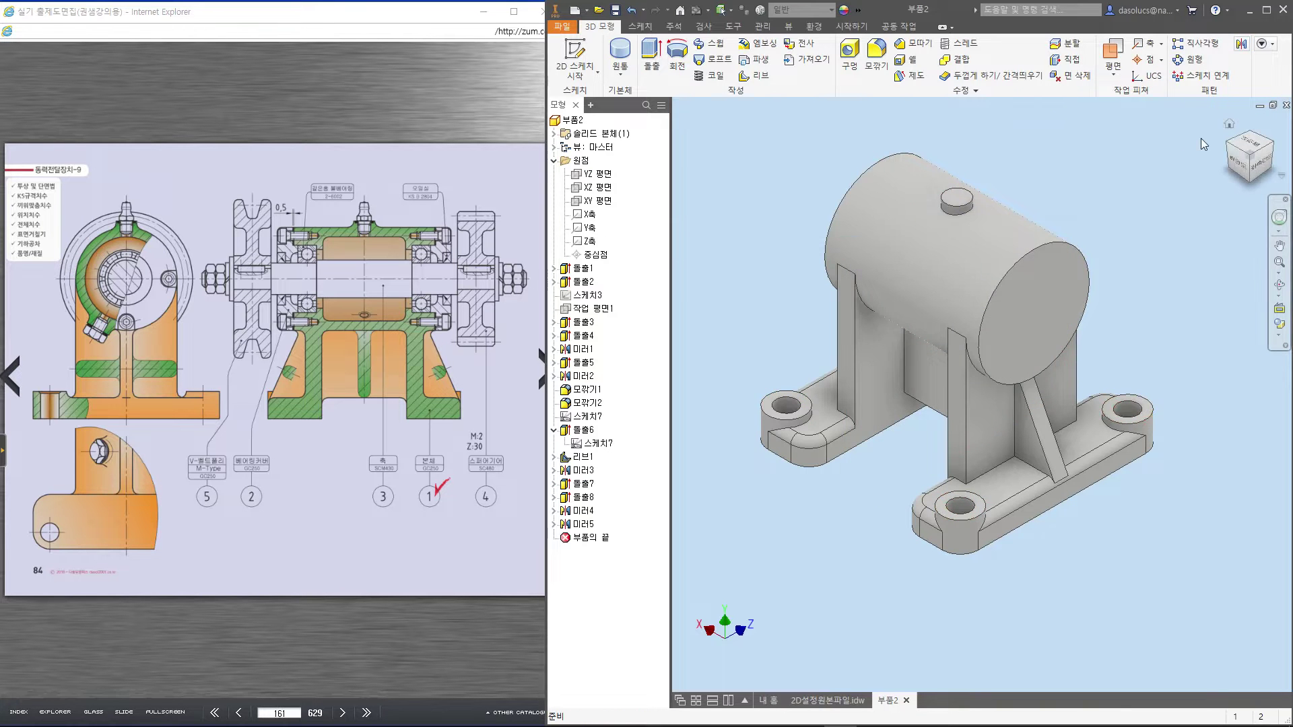
{"action": "left_click", "coordinate": [1231, 144]}
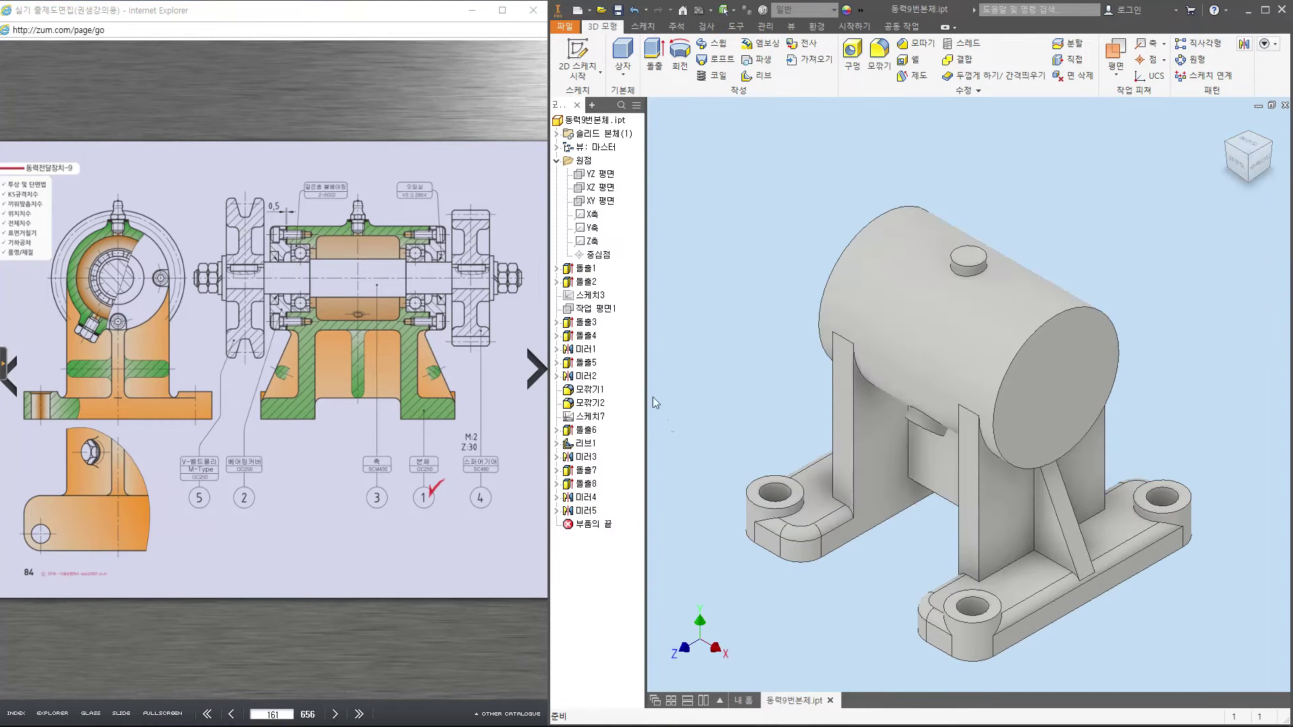
Examine the reference drawing's section view for the housing's through-bore diameter and the bearing seat diameter
{"action": "left_click", "coordinate": [514, 308]}
{"action": "left_click_drag", "start_coordinate": [323, 491], "coordinate": [569, 542]}
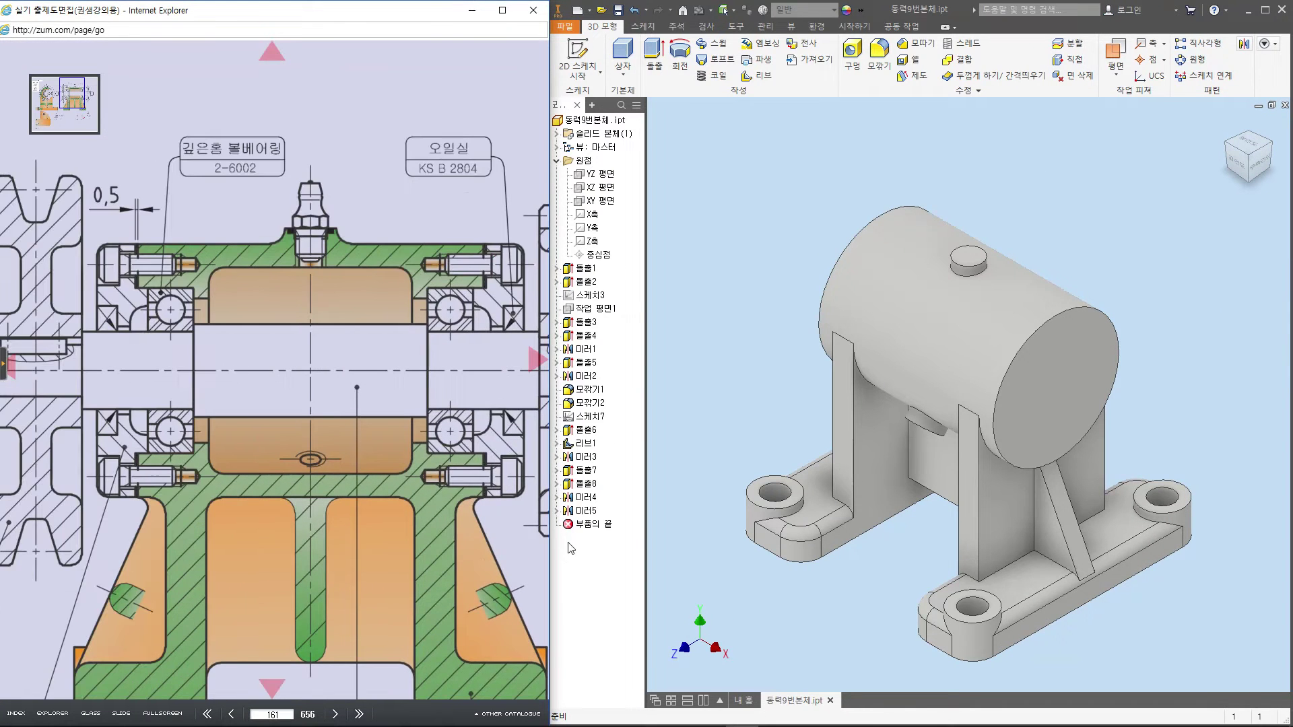
{"action": "left_click_drag", "start_coordinate": [1070, 349], "coordinate": [1052, 350]}
{"action": "left_click_drag", "start_coordinate": [879, 237], "coordinate": [868, 253]}
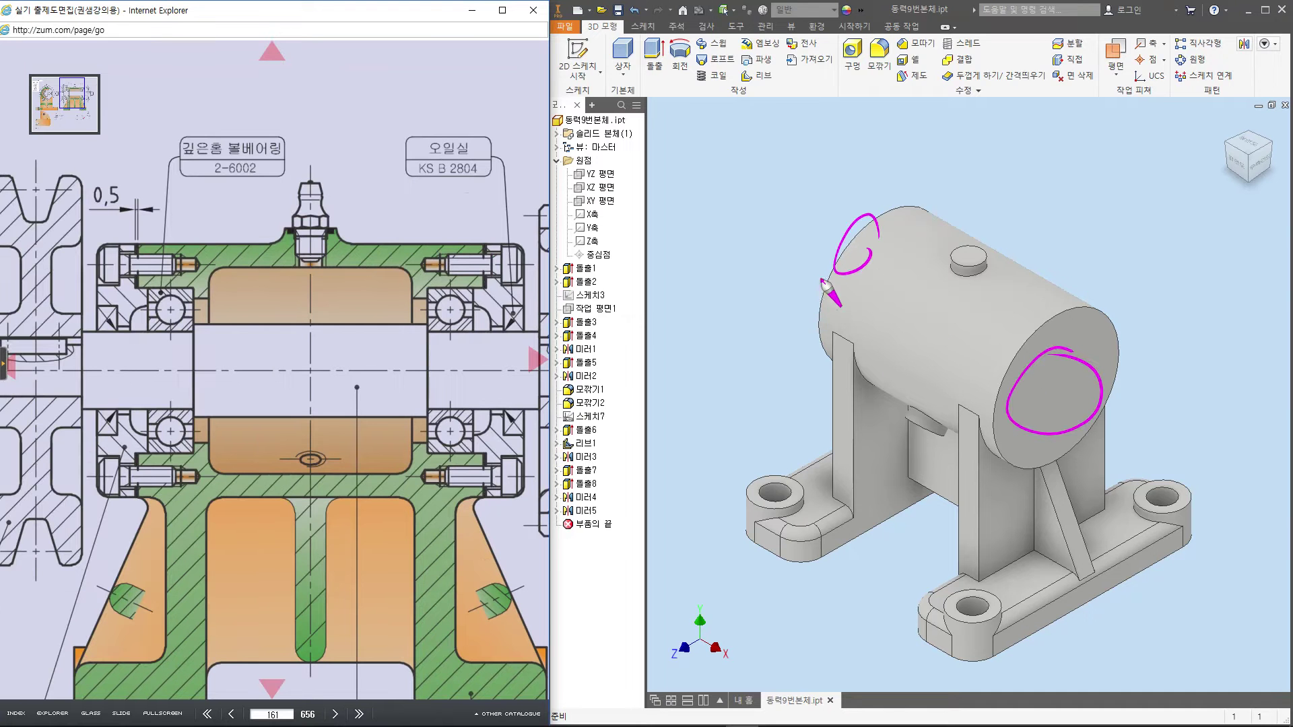
{"action": "mouse_move", "coordinate": [1070, 646]}
{"action": "left_mouse_down"}
{"action": "mouse_move", "coordinate": [765, 501]}
{"action": "mouse_move", "coordinate": [1010, 177]}
{"action": "mouse_move", "coordinate": [1185, 532]}
{"action": "mouse_move", "coordinate": [1070, 648]}
{"action": "left_mouse_up"}
{"action": "left_click_drag", "start_coordinate": [1064, 406], "coordinate": [1020, 367]}
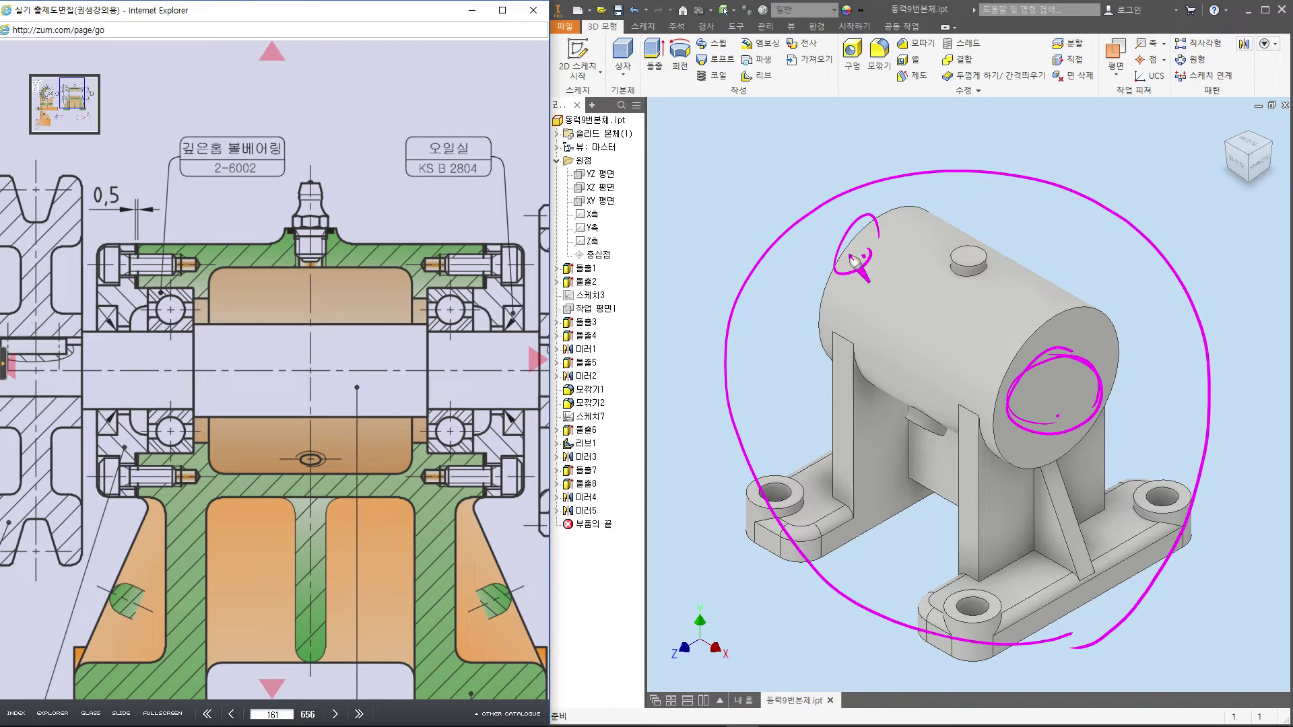
{"action": "mouse_move", "coordinate": [203, 299]}
{"action": "left_mouse_down"}
{"action": "mouse_move", "coordinate": [259, 304]}
{"action": "mouse_move", "coordinate": [212, 443]}
{"action": "left_mouse_up"}
{"action": "left_click_drag", "start_coordinate": [231, 431], "coordinate": [231, 423]}
{"action": "mouse_move", "coordinate": [250, 378]}
{"action": "left_mouse_down"}
{"action": "mouse_move", "coordinate": [271, 395]}
{"action": "mouse_move", "coordinate": [286, 369]}
{"action": "left_mouse_up"}
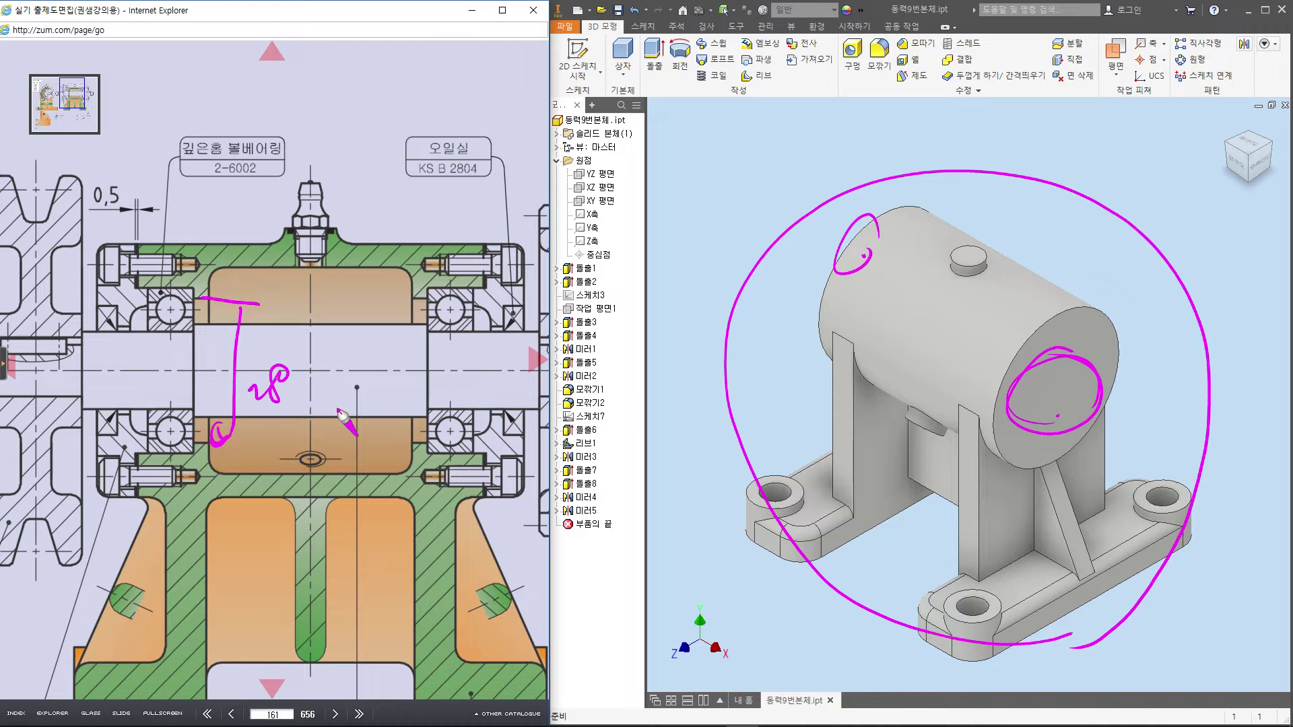
{"action": "mouse_move", "coordinate": [292, 128]}
{"action": "left_mouse_down"}
{"action": "mouse_move", "coordinate": [302, 143]}
{"action": "mouse_move", "coordinate": [392, 105]}
{"action": "left_mouse_up"}
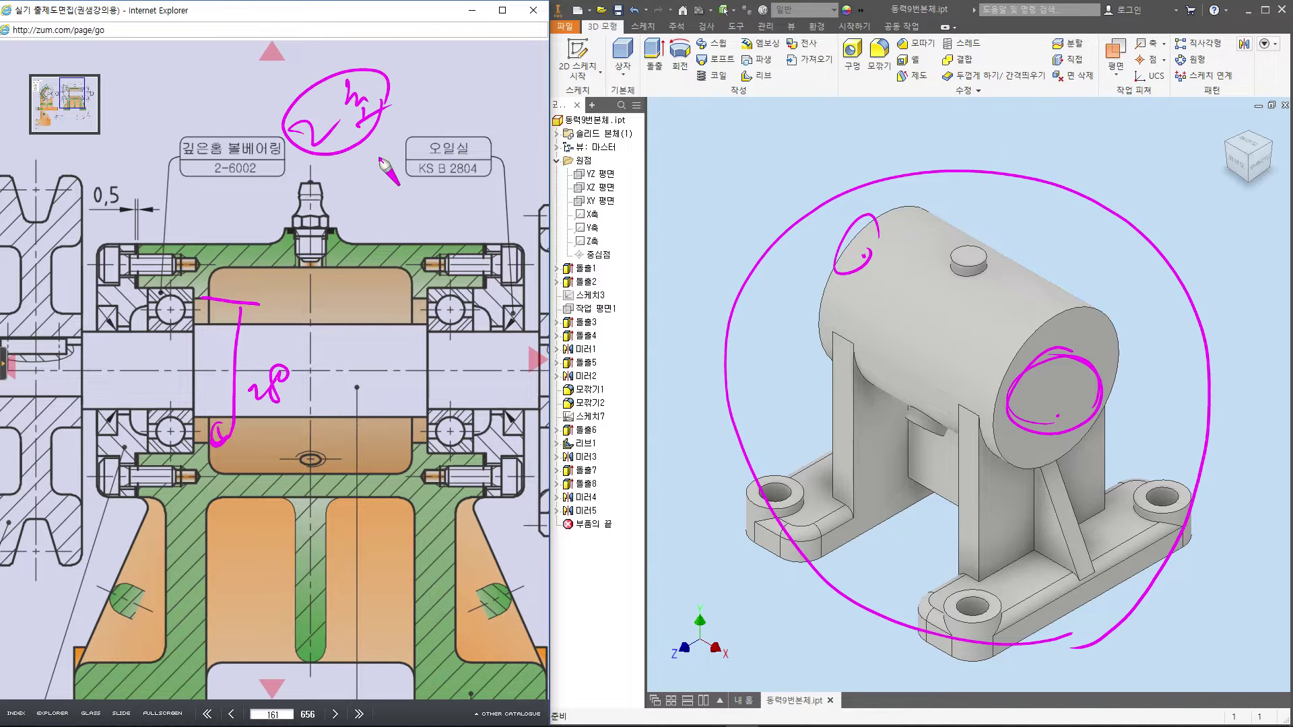
{"action": "mouse_move", "coordinate": [145, 286]}
{"action": "left_mouse_down"}
{"action": "mouse_move", "coordinate": [101, 290]}
{"action": "mouse_move", "coordinate": [138, 454]}
{"action": "left_mouse_up"}
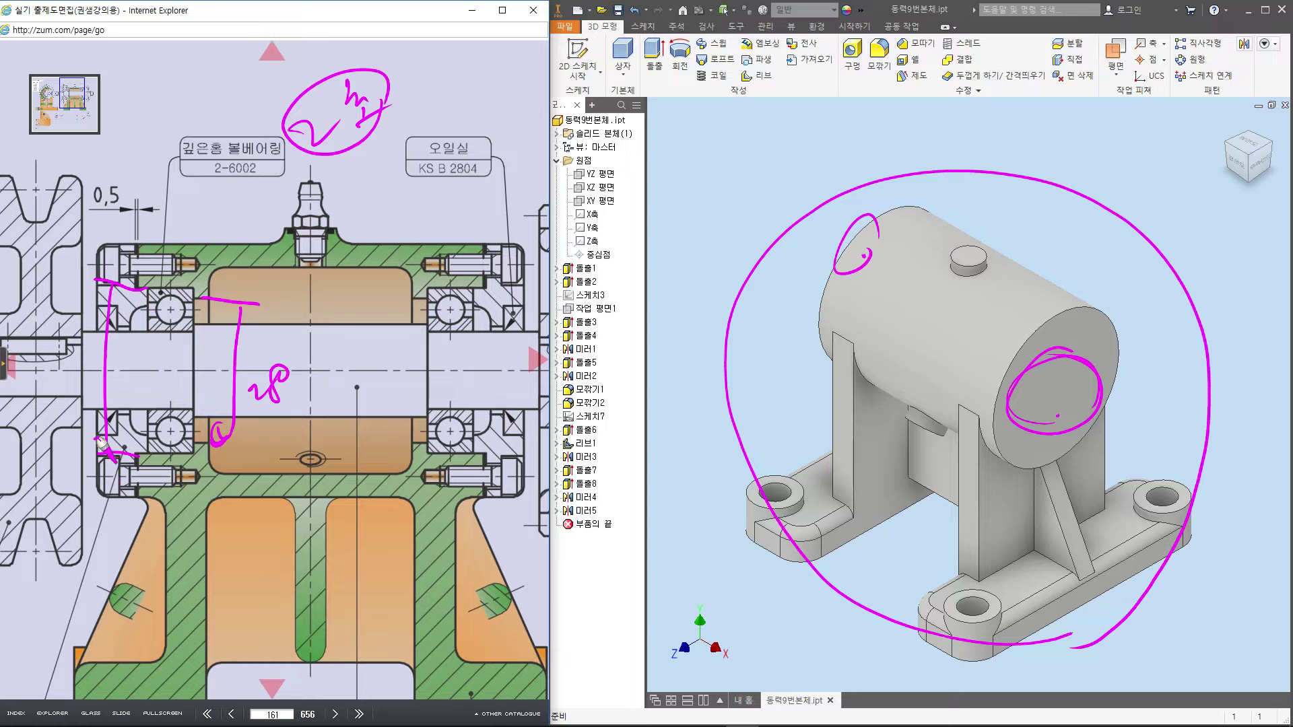
{"action": "left_click_drag", "start_coordinate": [91, 298], "coordinate": [120, 300]}
{"action": "mouse_move", "coordinate": [129, 157]}
{"action": "left_mouse_down"}
{"action": "mouse_move", "coordinate": [139, 195]}
{"action": "mouse_move", "coordinate": [158, 149]}
{"action": "left_mouse_up"}
{"action": "mouse_move", "coordinate": [162, 158]}
{"action": "left_mouse_down"}
{"action": "mouse_move", "coordinate": [195, 143]}
{"action": "mouse_move", "coordinate": [196, 183]}
{"action": "left_mouse_up"}
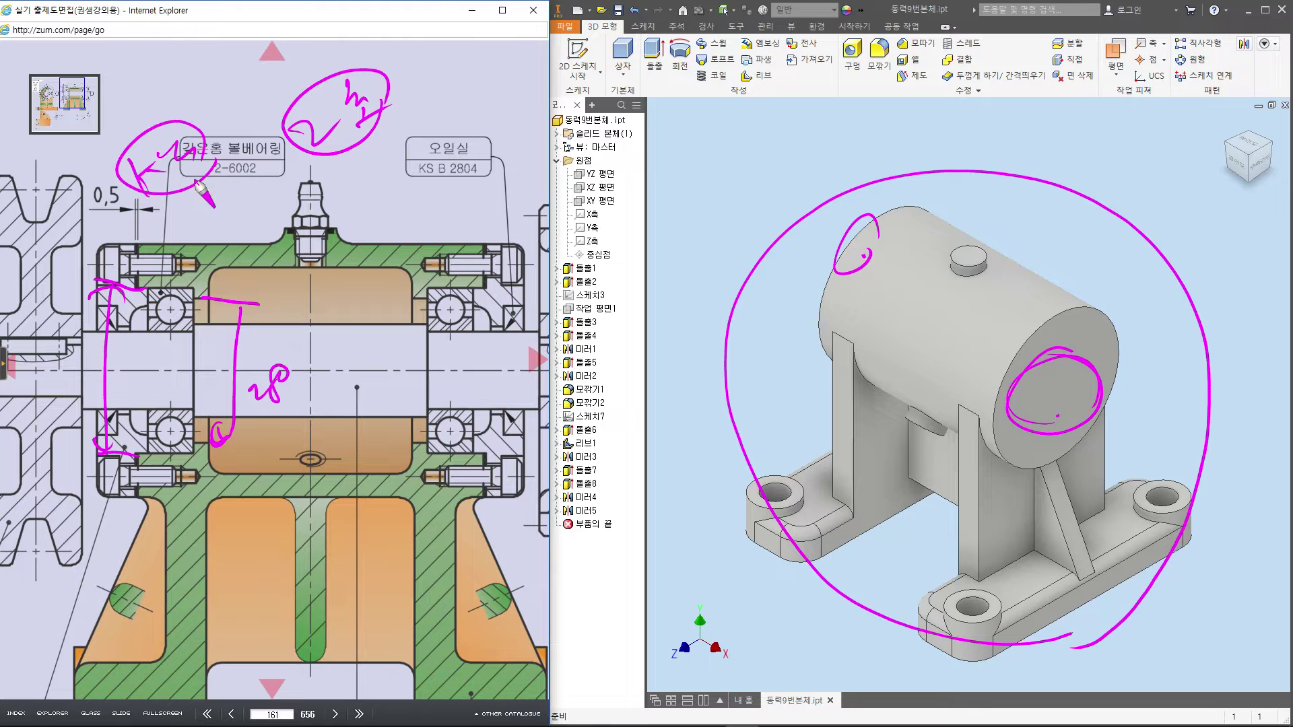
{"action": "left_click_drag", "start_coordinate": [67, 378], "coordinate": [91, 354]}
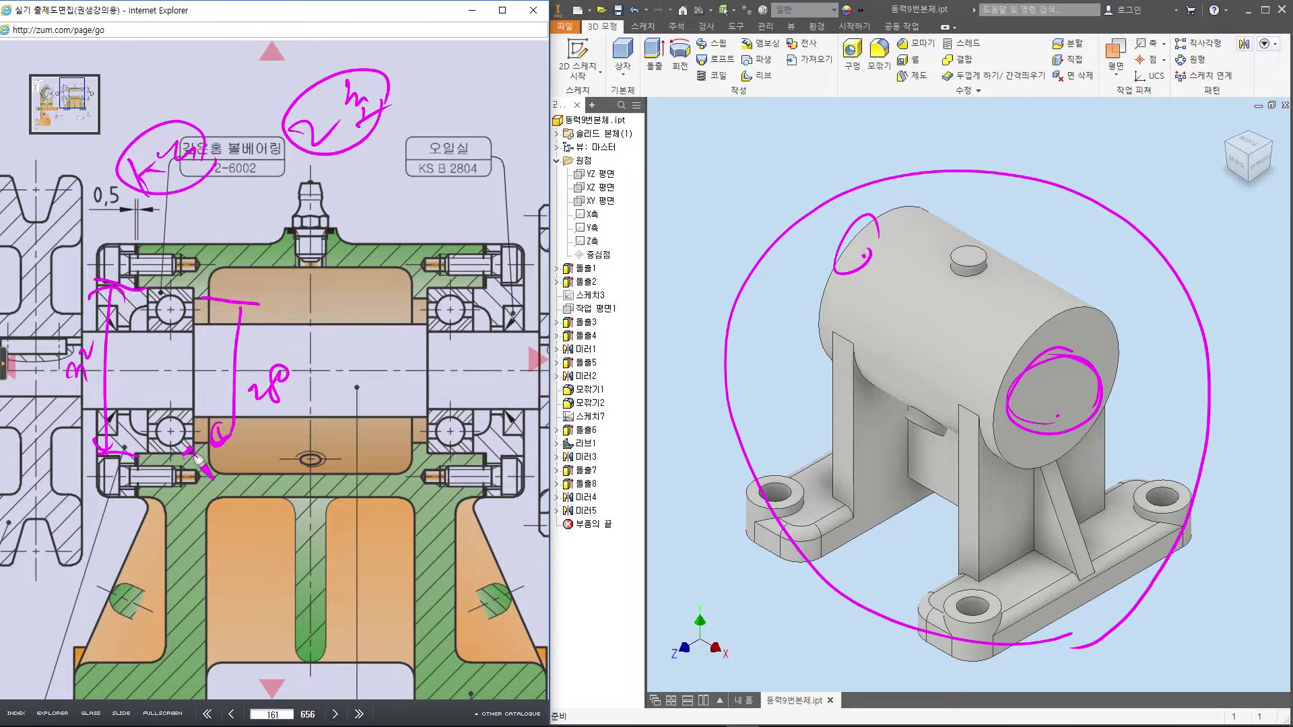
{"action": "left_click_drag", "start_coordinate": [192, 450], "coordinate": [175, 427]}
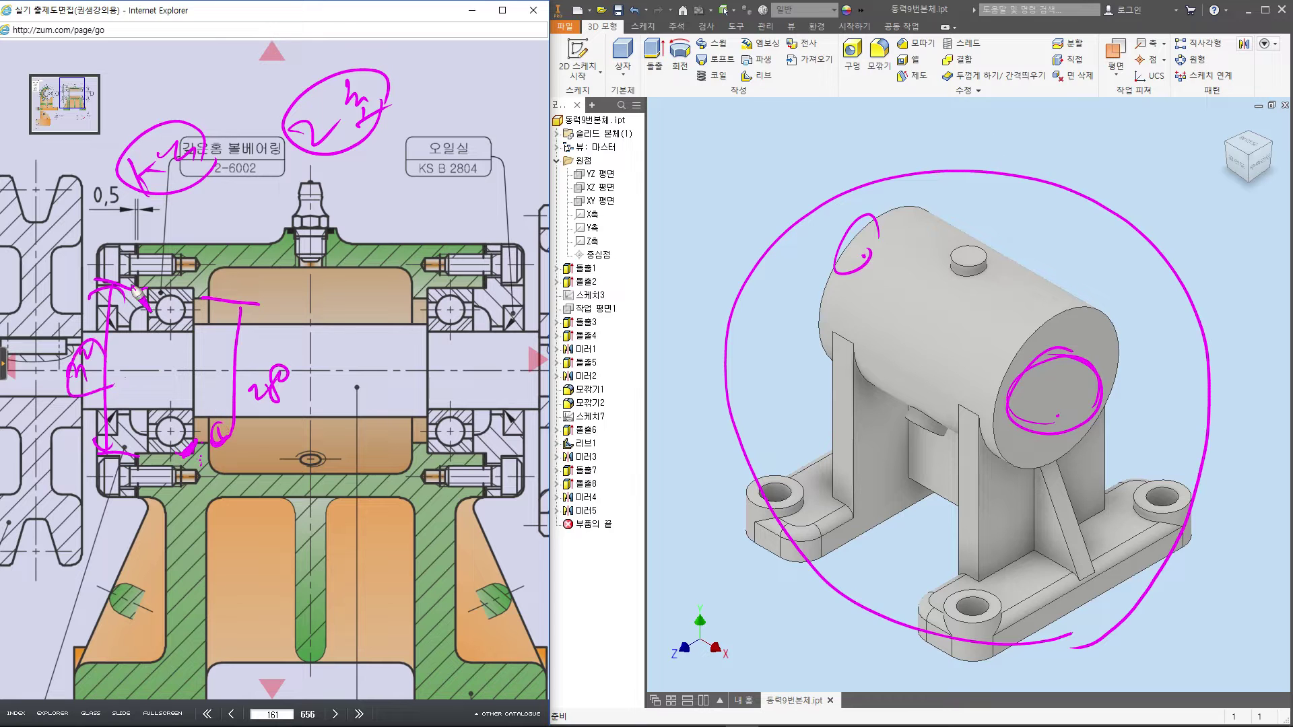
{"action": "key", "text": "Escape"}
Examine the section view for the bearing seat depth and the inner cavity's diameter, width and centre position
{"action": "key", "text": "ctrl+2"}
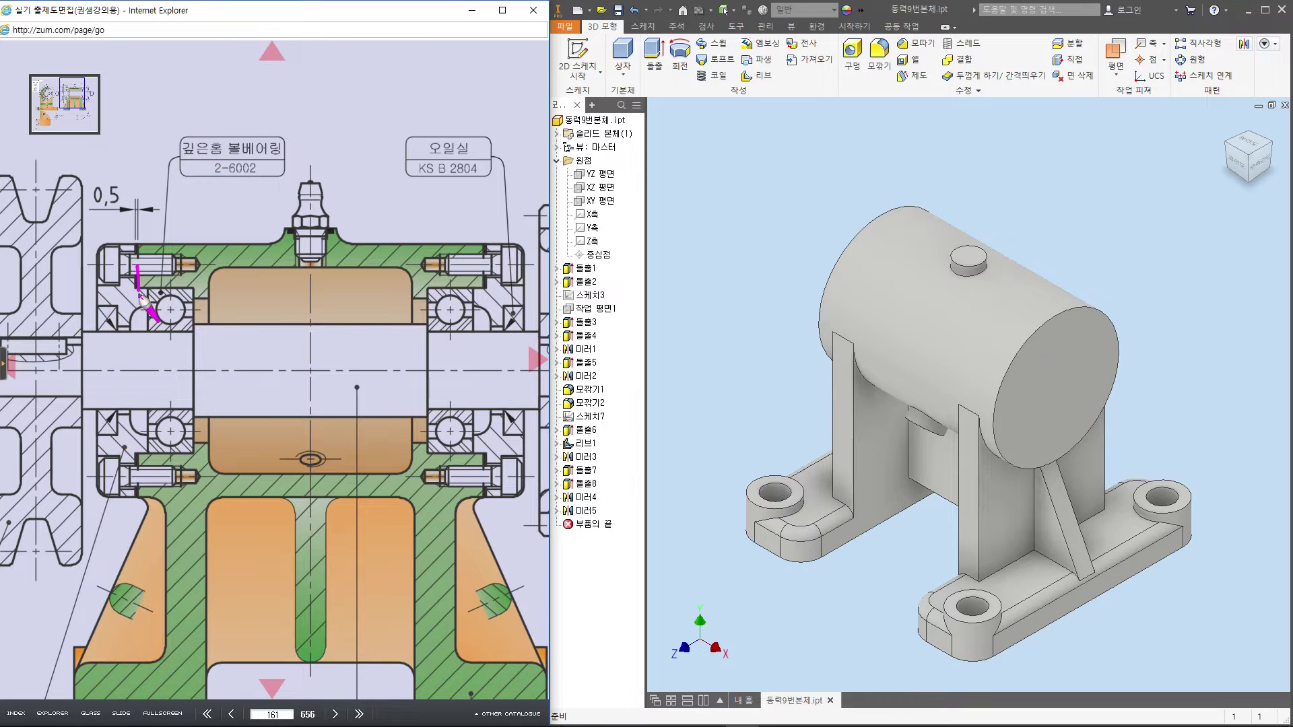
{"action": "mouse_move", "coordinate": [142, 217]}
{"action": "left_mouse_down"}
{"action": "mouse_move", "coordinate": [131, 180]}
{"action": "mouse_move", "coordinate": [202, 75]}
{"action": "left_mouse_up"}
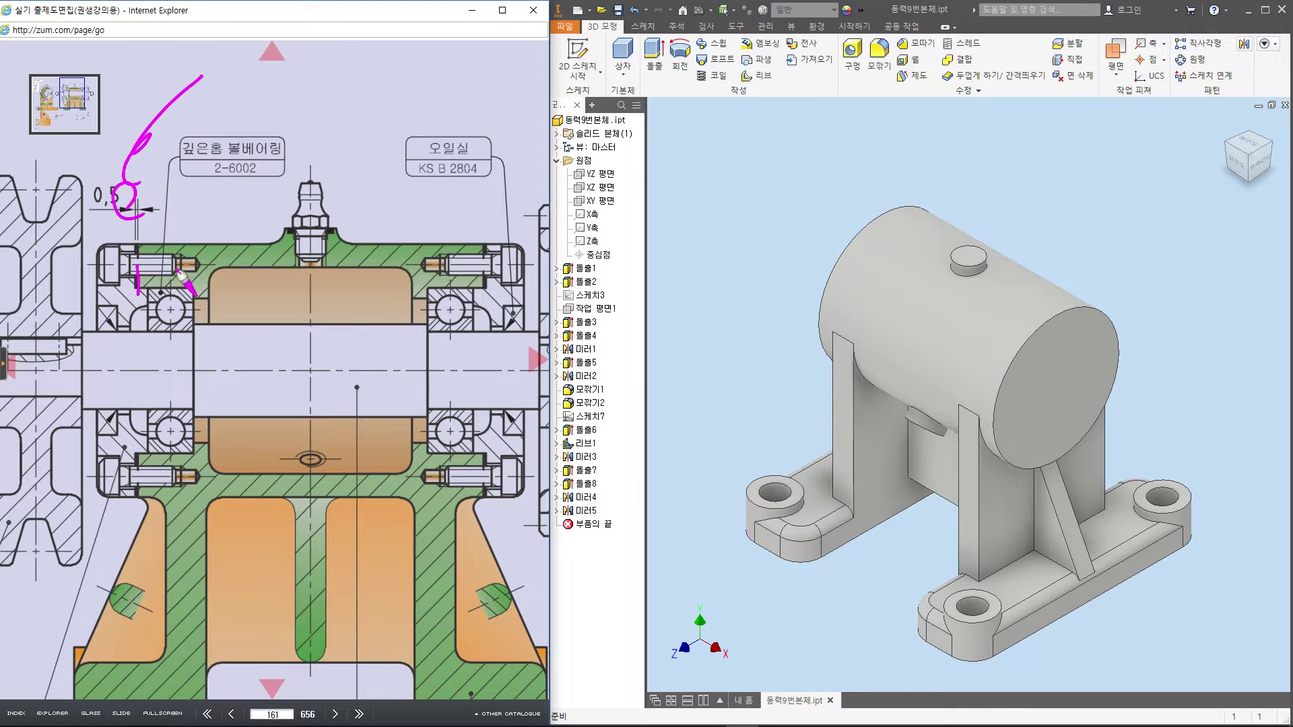
{"action": "mouse_move", "coordinate": [139, 274]}
{"action": "left_mouse_down"}
{"action": "mouse_move", "coordinate": [192, 285]}
{"action": "mouse_move", "coordinate": [147, 311]}
{"action": "mouse_move", "coordinate": [144, 287]}
{"action": "left_mouse_up"}
{"action": "left_click_drag", "start_coordinate": [163, 241], "coordinate": [161, 253]}
{"action": "left_click_drag", "start_coordinate": [171, 241], "coordinate": [168, 251]}
{"action": "left_click_drag", "start_coordinate": [190, 242], "coordinate": [183, 252]}
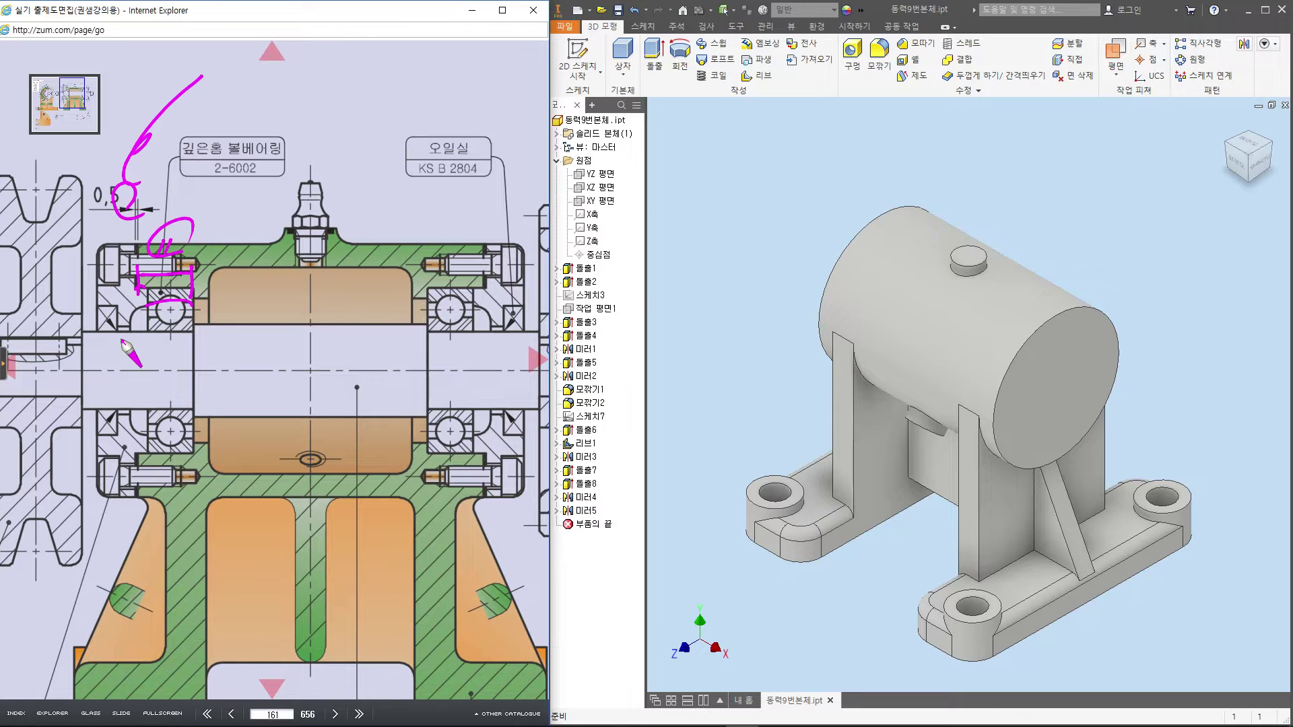
{"action": "left_click_drag", "start_coordinate": [286, 308], "coordinate": [291, 461]}
{"action": "left_click_drag", "start_coordinate": [280, 280], "coordinate": [301, 290]}
{"action": "left_click_drag", "start_coordinate": [246, 341], "coordinate": [258, 348]}
{"action": "mouse_move", "coordinate": [250, 344]}
{"action": "left_mouse_down"}
{"action": "mouse_move", "coordinate": [250, 360]}
{"action": "mouse_move", "coordinate": [277, 340]}
{"action": "left_mouse_up"}
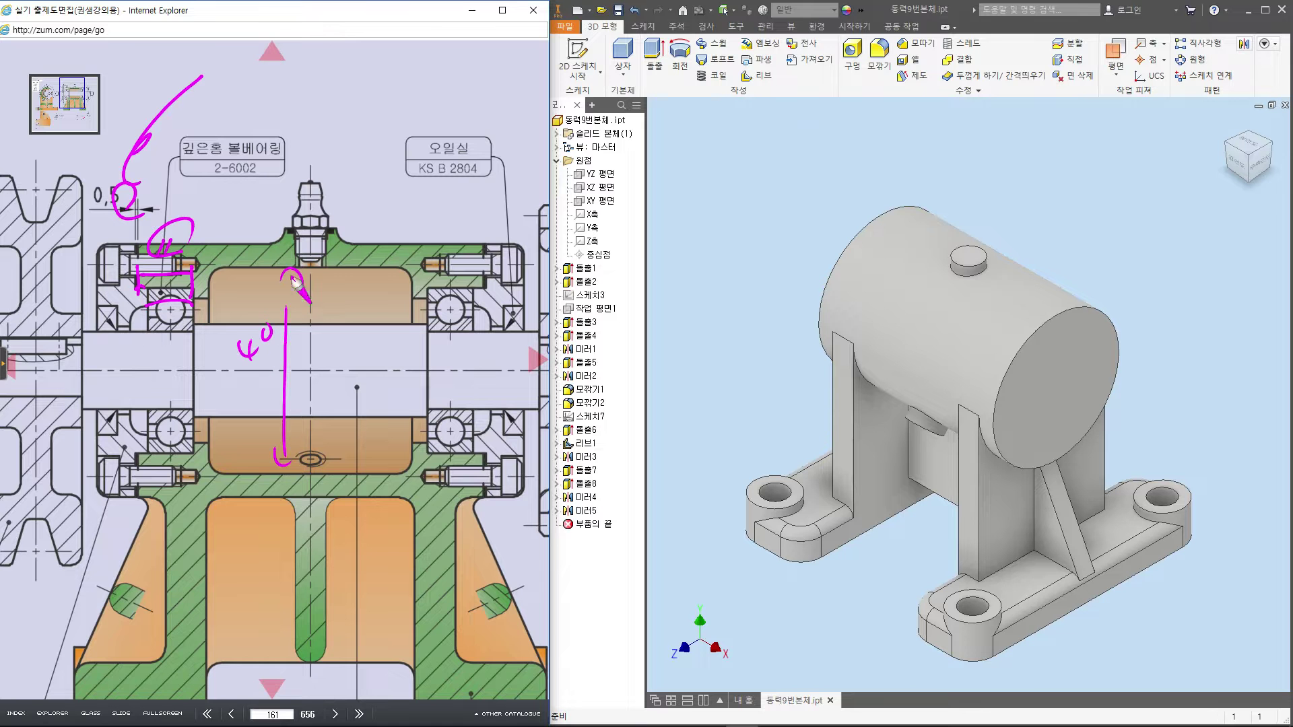
{"action": "mouse_move", "coordinate": [217, 275]}
{"action": "left_mouse_down"}
{"action": "mouse_move", "coordinate": [216, 219]}
{"action": "mouse_move", "coordinate": [414, 230]}
{"action": "left_mouse_up"}
{"action": "left_click_drag", "start_coordinate": [407, 216], "coordinate": [419, 259]}
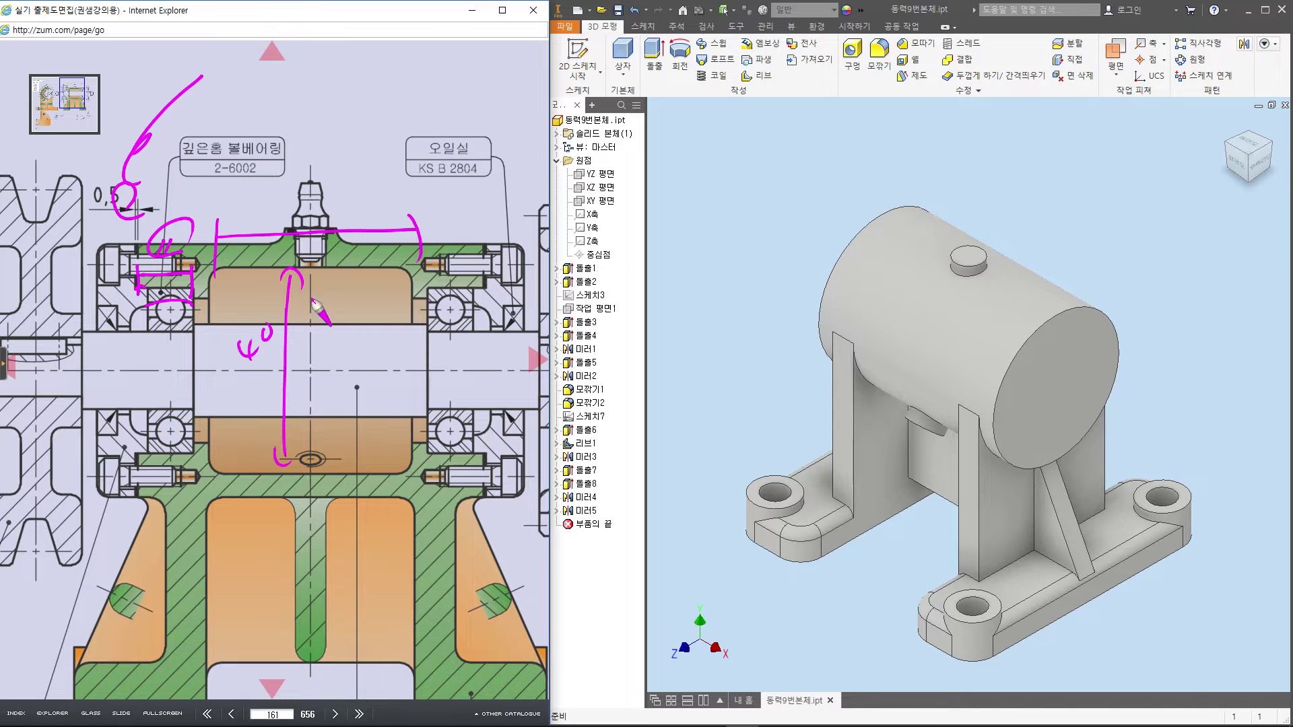
{"action": "left_click_drag", "start_coordinate": [308, 364], "coordinate": [311, 375]}
{"action": "left_click", "coordinate": [369, 476]}
{"action": "left_click_drag", "start_coordinate": [215, 269], "coordinate": [403, 264]}
{"action": "left_click_drag", "start_coordinate": [238, 245], "coordinate": [252, 243]}
{"action": "left_click", "coordinate": [371, 247]}
{"action": "mouse_move", "coordinate": [311, 191]}
{"action": "left_mouse_down"}
{"action": "mouse_move", "coordinate": [322, 201]}
{"action": "mouse_move", "coordinate": [309, 212]}
{"action": "left_mouse_up"}
{"action": "mouse_move", "coordinate": [323, 193]}
{"action": "left_mouse_down"}
{"action": "mouse_move", "coordinate": [338, 197]}
{"action": "mouse_move", "coordinate": [289, 216]}
{"action": "left_mouse_up"}
{"action": "left_click_drag", "start_coordinate": [368, 194], "coordinate": [369, 209]}
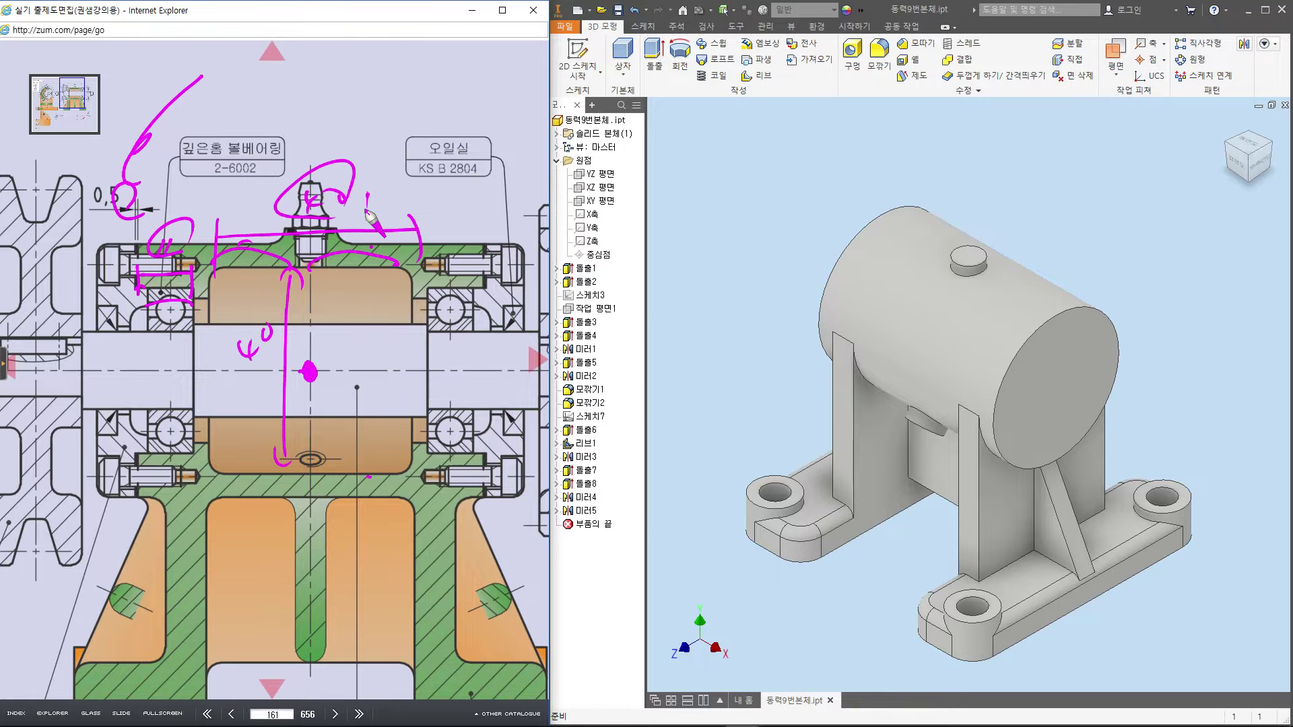
{"action": "key", "text": "Escape"}
{"action": "left_click_drag", "start_coordinate": [498, 485], "coordinate": [367, 250]}
{"action": "double_click", "coordinate": [392, 298]}
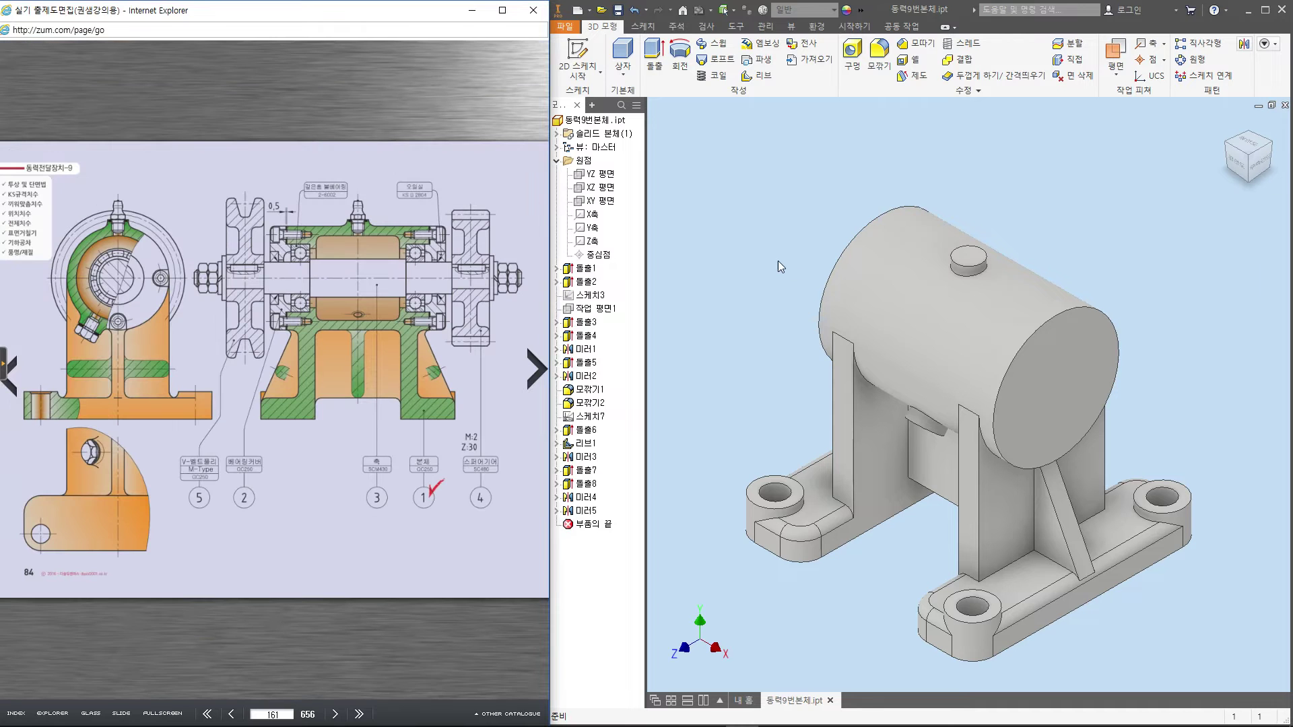
Sketch a 28 mm diameter circle on the cylinder's end face, concentric with the cylinder
{"action": "left_click", "coordinate": [776, 261]}
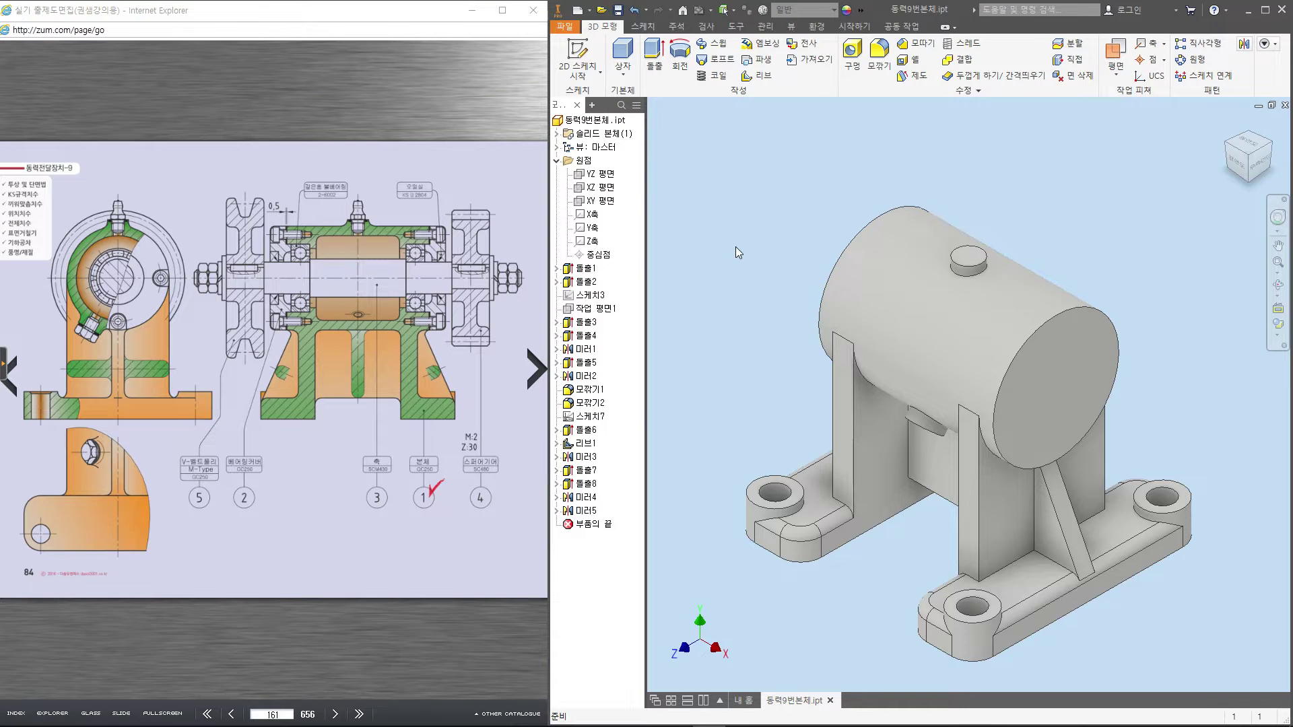
{"action": "key", "text": "s"}
{"action": "left_click", "coordinate": [1071, 402]}
{"action": "key", "text": "c"}
{"action": "left_click", "coordinate": [968, 394]}
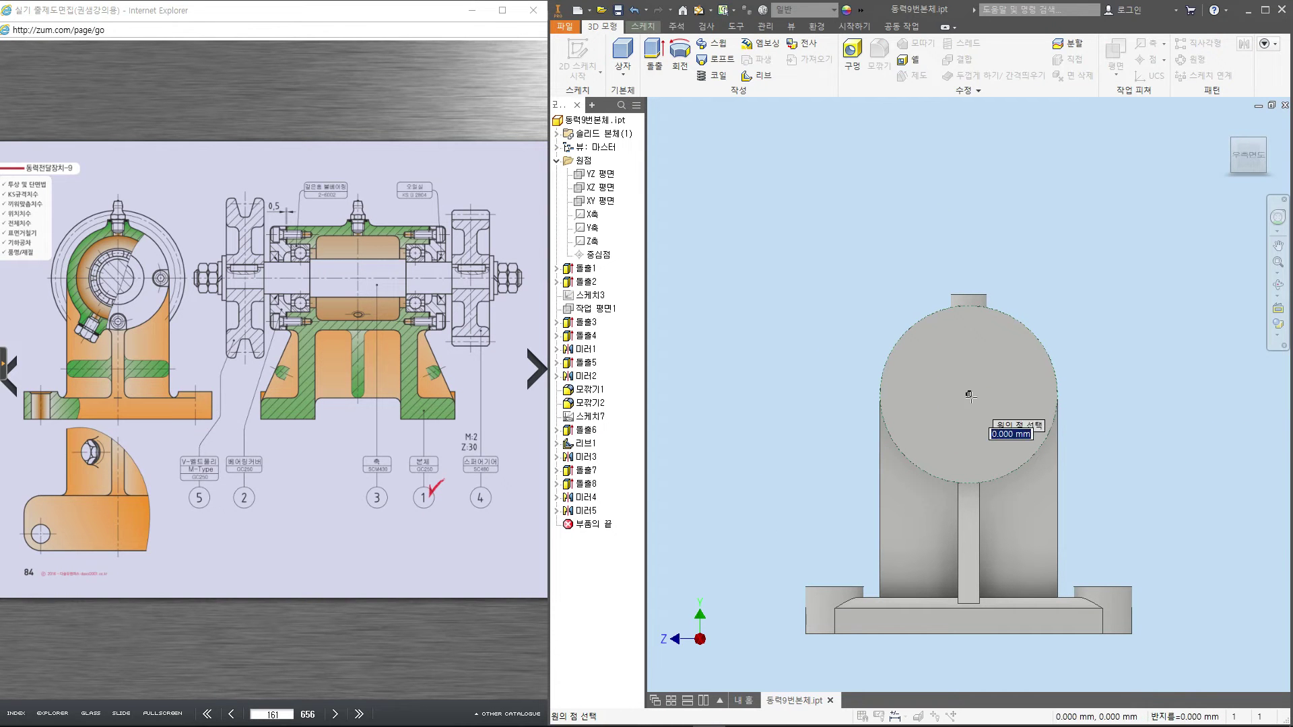
{"action": "left_click", "coordinate": [1006, 394]}
Cut the 28 mm circle through all to bore the cylinder along its full length
{"action": "key", "text": "e"}
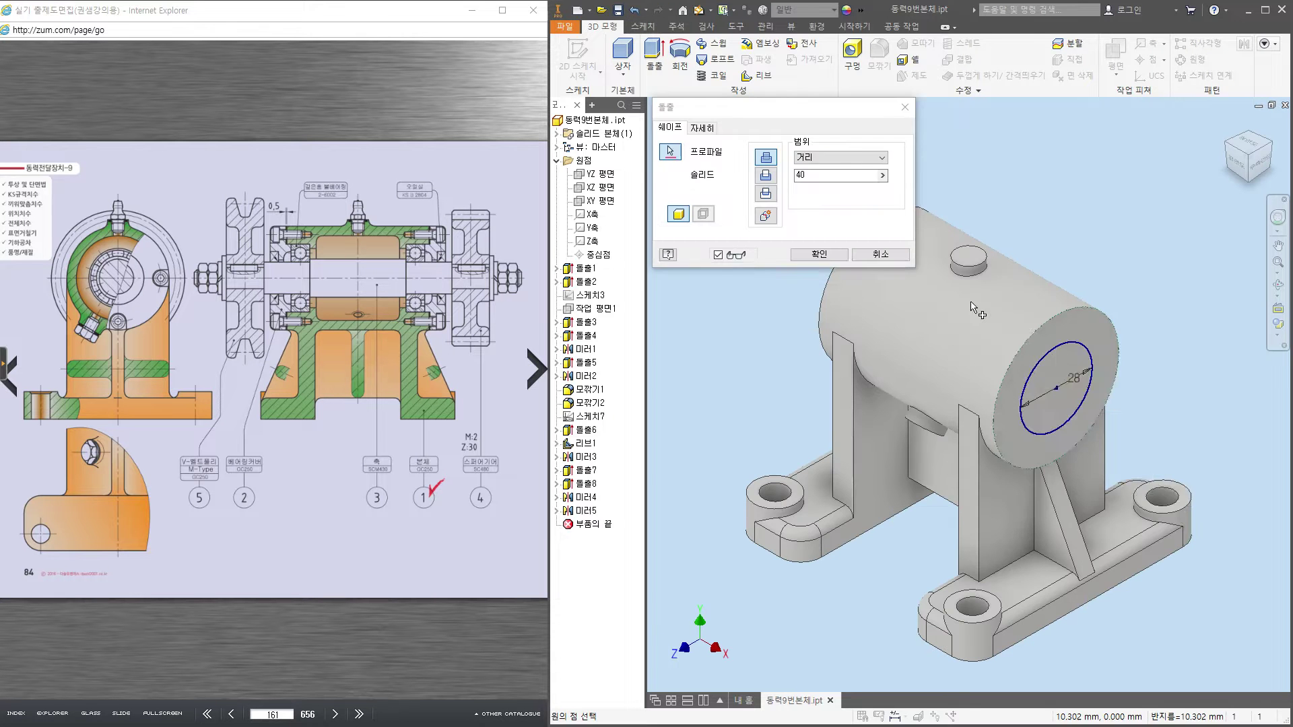
{"action": "left_click", "coordinate": [835, 158]}
{"action": "left_click", "coordinate": [821, 210]}
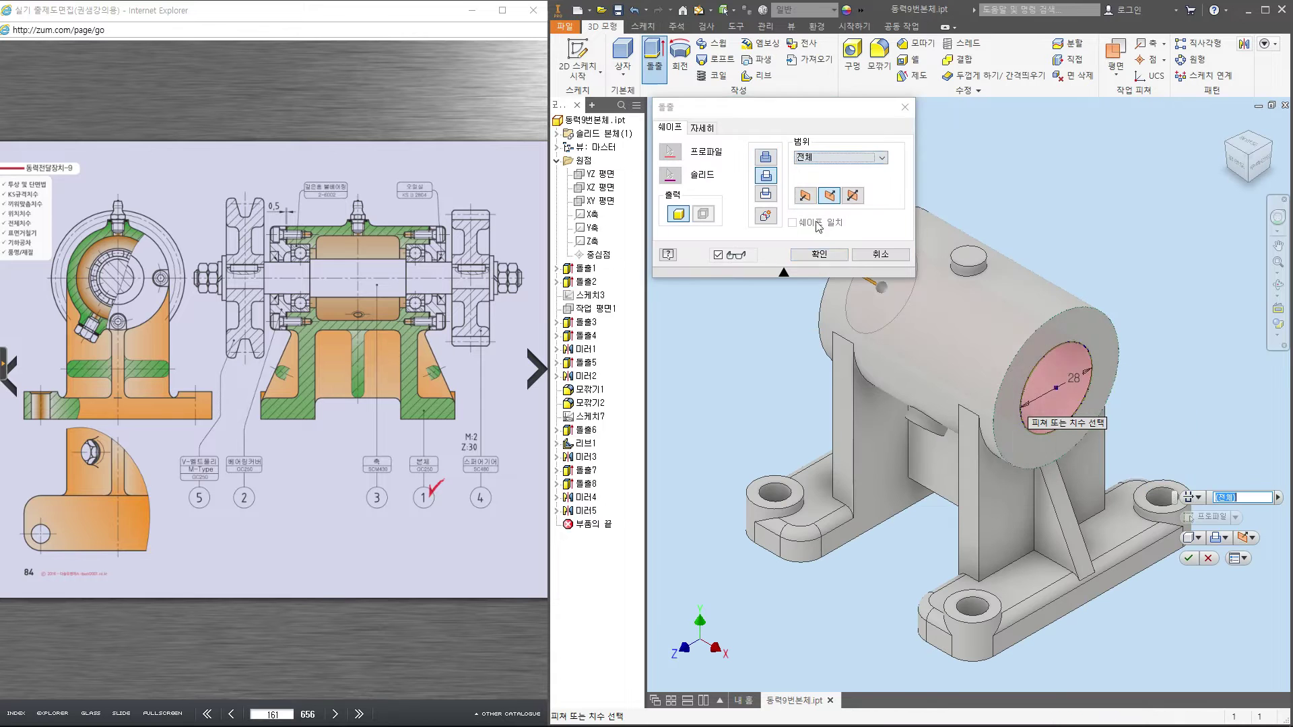
{"action": "left_click", "coordinate": [814, 255]}
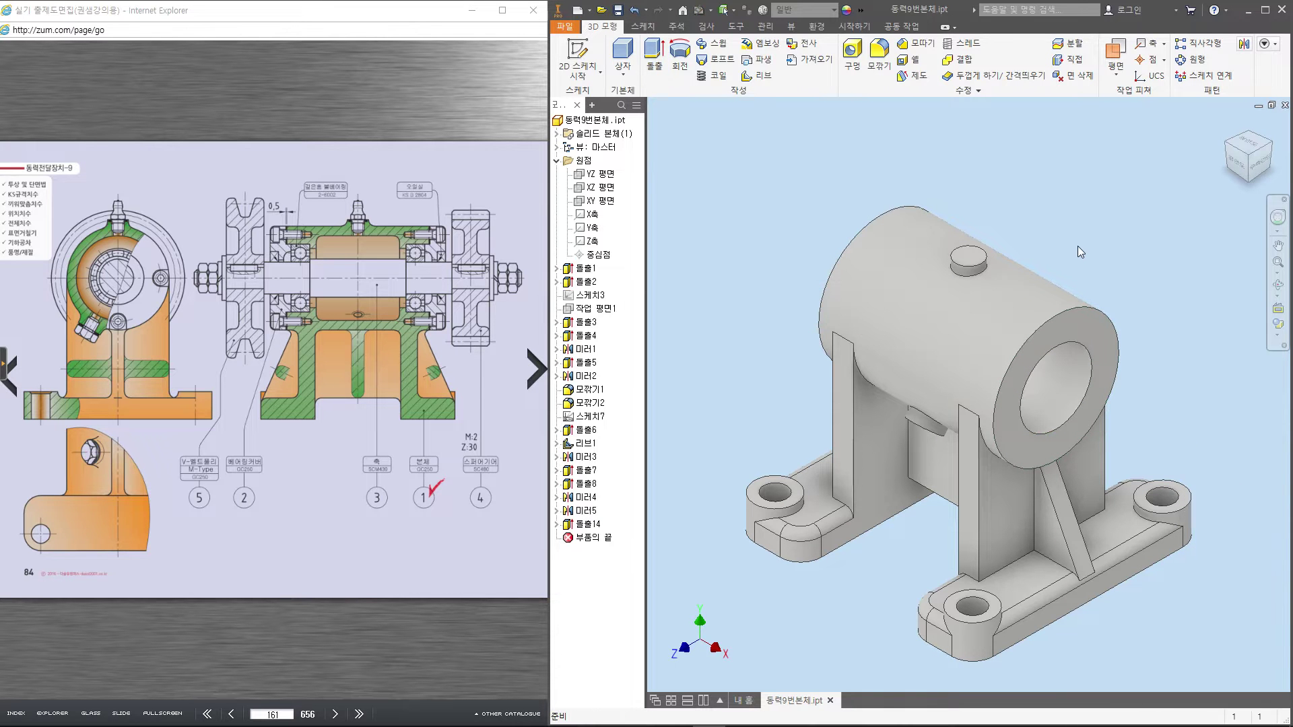
Start a circle in a new sketch on the bored cylinder's same end face
{"action": "right_click", "coordinate": [1098, 198]}
{"action": "left_click", "coordinate": [1115, 197]}
{"action": "left_click", "coordinate": [1098, 331]}
{"action": "key", "text": "c"}
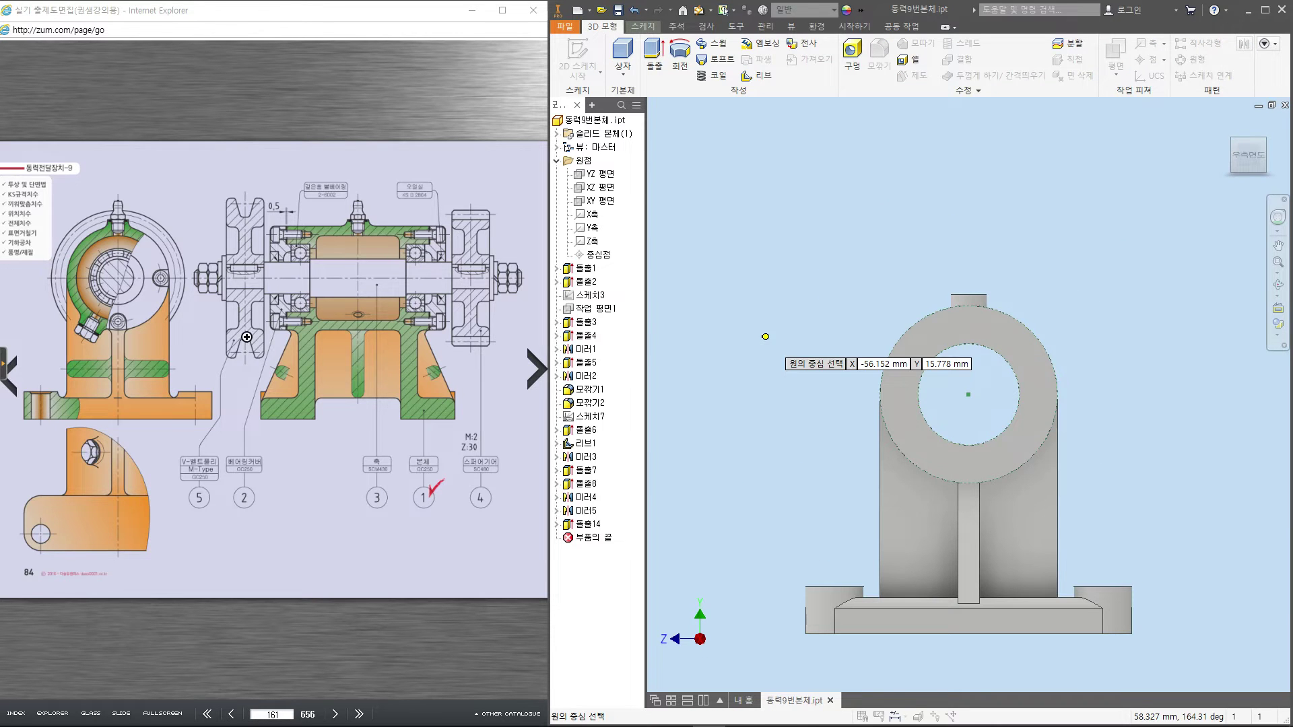
Examine the bearing area on the reference drawing's pulley side for the seat's diameter and depth
{"action": "left_click", "coordinate": [248, 306]}
{"action": "left_click_drag", "start_coordinate": [362, 403], "coordinate": [23, 418]}
{"action": "key", "text": "ctrl+2"}
{"action": "mouse_move", "coordinate": [271, 247]}
{"action": "left_mouse_down"}
{"action": "mouse_move", "coordinate": [253, 255]}
{"action": "mouse_move", "coordinate": [260, 409]}
{"action": "left_mouse_up"}
{"action": "left_click_drag", "start_coordinate": [240, 261], "coordinate": [266, 257]}
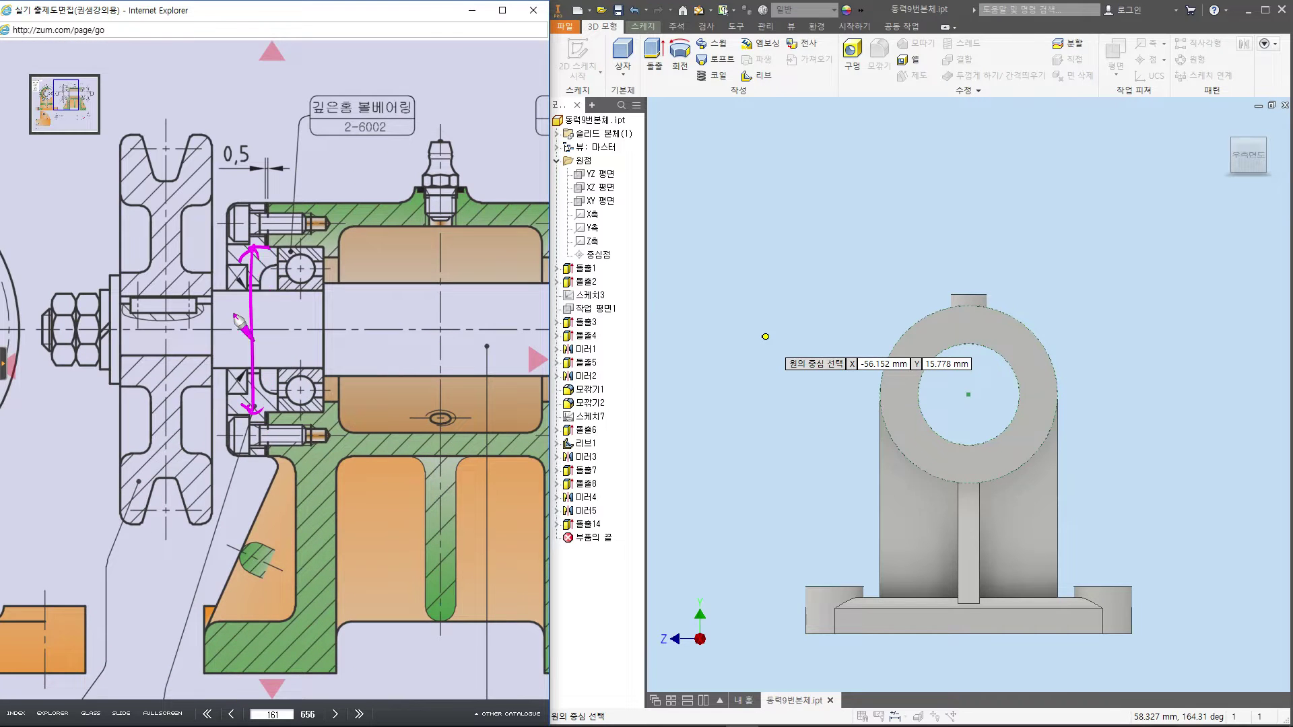
{"action": "left_click_drag", "start_coordinate": [193, 341], "coordinate": [228, 321]}
{"action": "mouse_move", "coordinate": [267, 210]}
{"action": "left_mouse_down"}
{"action": "mouse_move", "coordinate": [265, 251]}
{"action": "mouse_move", "coordinate": [323, 223]}
{"action": "left_mouse_up"}
{"action": "left_click_drag", "start_coordinate": [325, 212], "coordinate": [316, 250]}
{"action": "left_click_drag", "start_coordinate": [301, 192], "coordinate": [298, 204]}
{"action": "left_click_drag", "start_coordinate": [310, 191], "coordinate": [305, 208]}
{"action": "key", "text": "Escape"}
Draw a 32 mm diameter circle concentric with the bore on the end face
{"action": "left_click", "coordinate": [889, 289]}
{"action": "left_click", "coordinate": [969, 395]}
{"action": "left_click", "coordinate": [1041, 406]}
Cut the 32 mm circle 11 mm into the cylinder to form the bearing seat
{"action": "type", "text": "e40"}
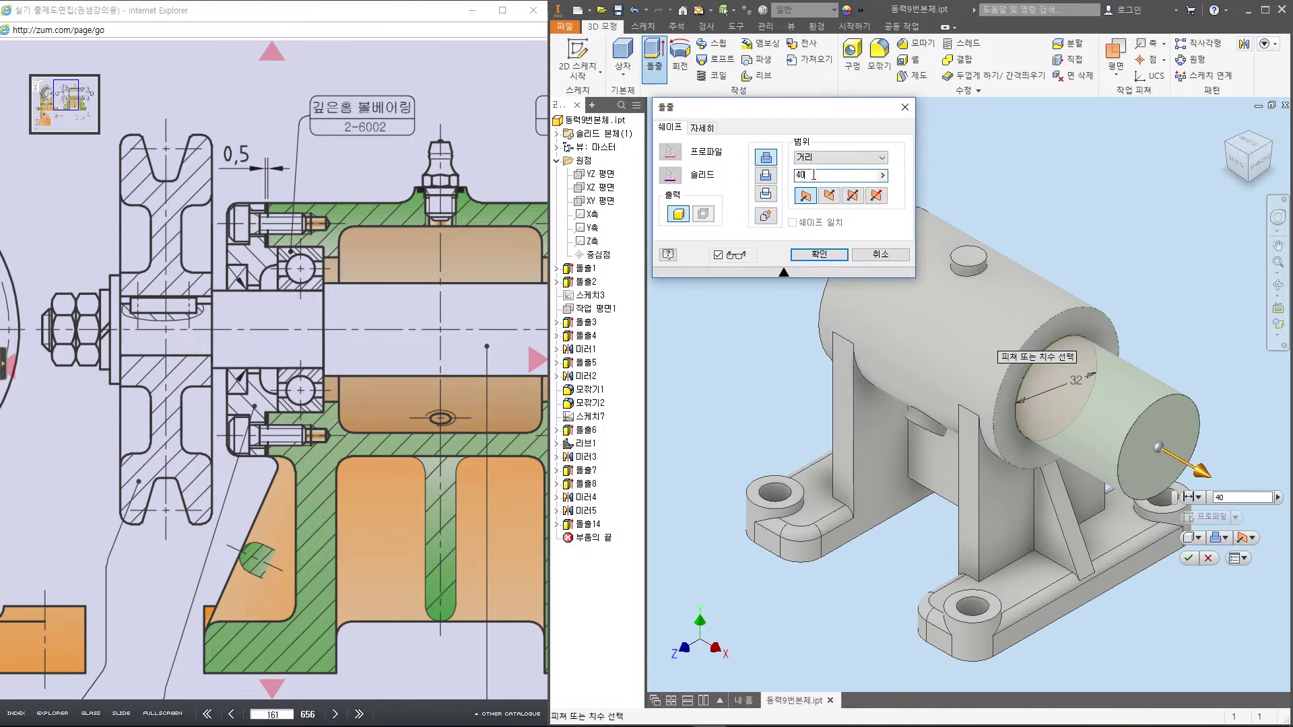
{"action": "left_click", "coordinate": [765, 175]}
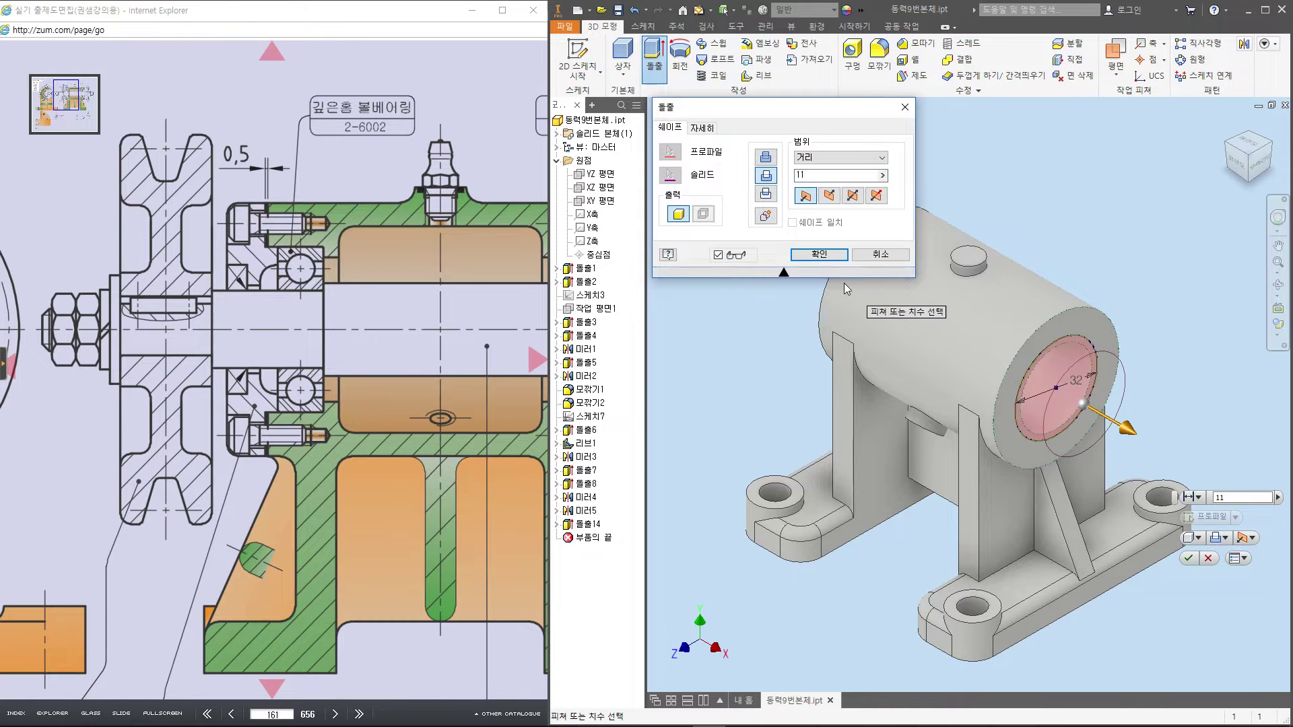
{"action": "left_click", "coordinate": [829, 196]}
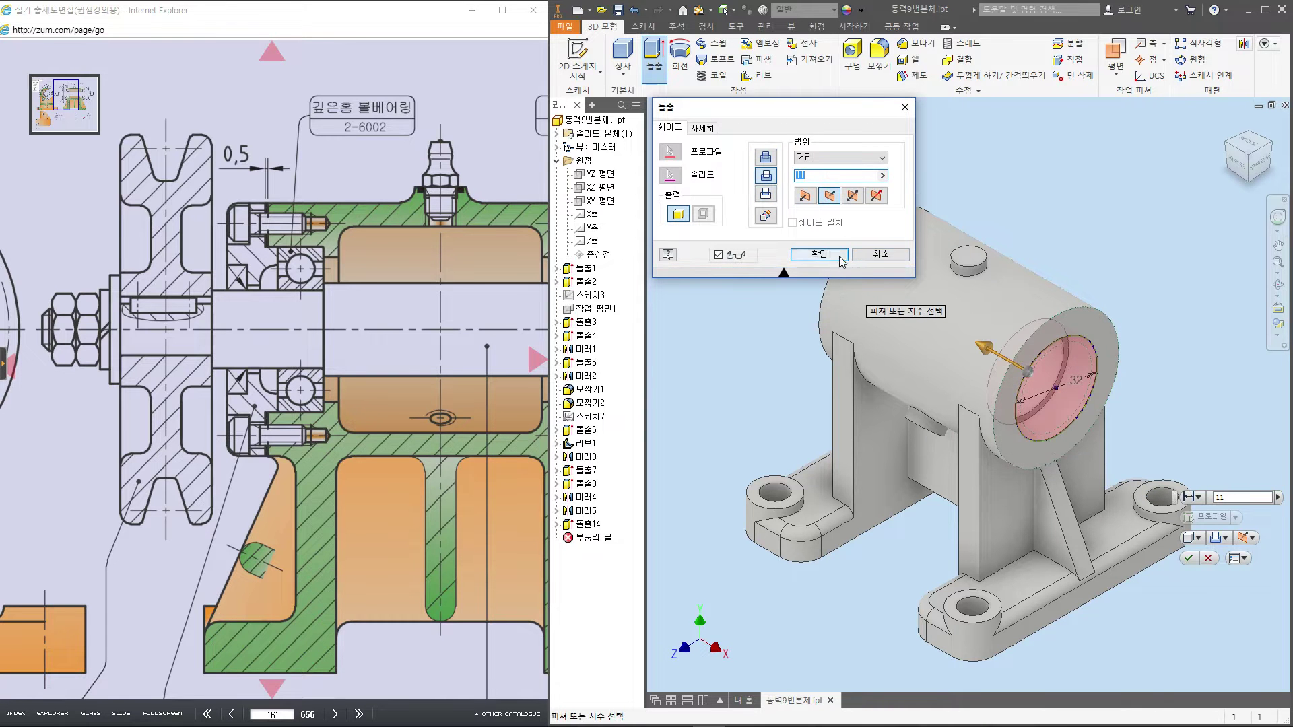
{"action": "left_click", "coordinate": [833, 256]}
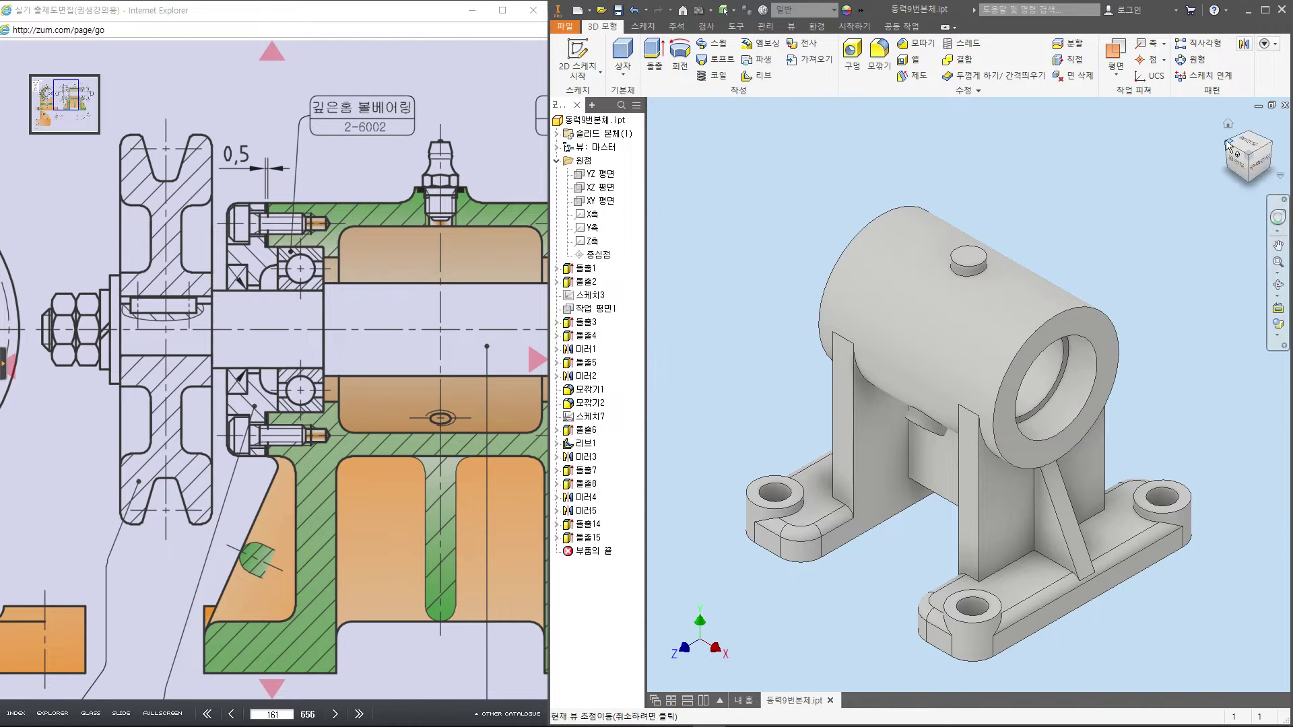
Sketch a 32 mm diameter circle on the cylinder's opposite end face, concentric with the bore
{"action": "left_click", "coordinate": [1227, 145]}
{"action": "key", "text": "s"}
{"action": "left_click", "coordinate": [868, 339]}
{"action": "key", "text": "c"}
{"action": "left_click", "coordinate": [968, 394]}
{"action": "type", "text": "32"}
{"action": "key", "text": "Return"}
Cut the opposite end's 32 mm circle 11 mm inward to form the second bearing seat
{"action": "key", "text": "e"}
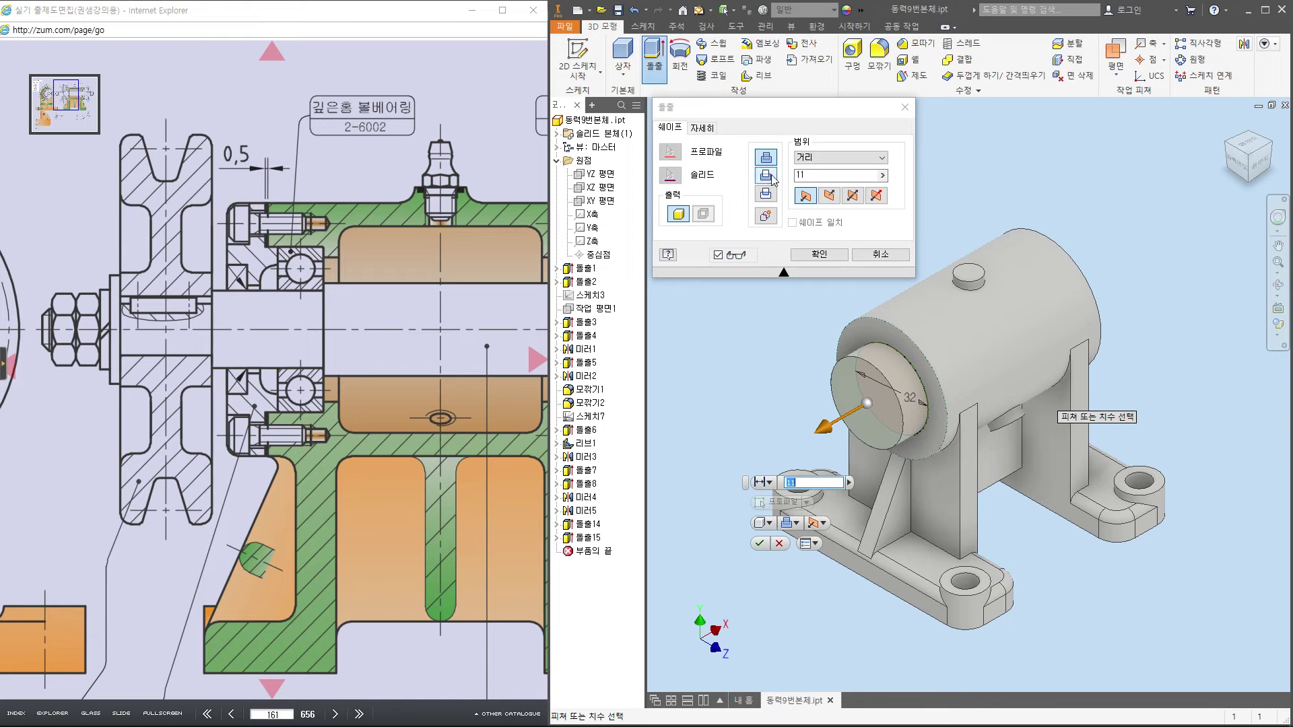
{"action": "left_click", "coordinate": [766, 175]}
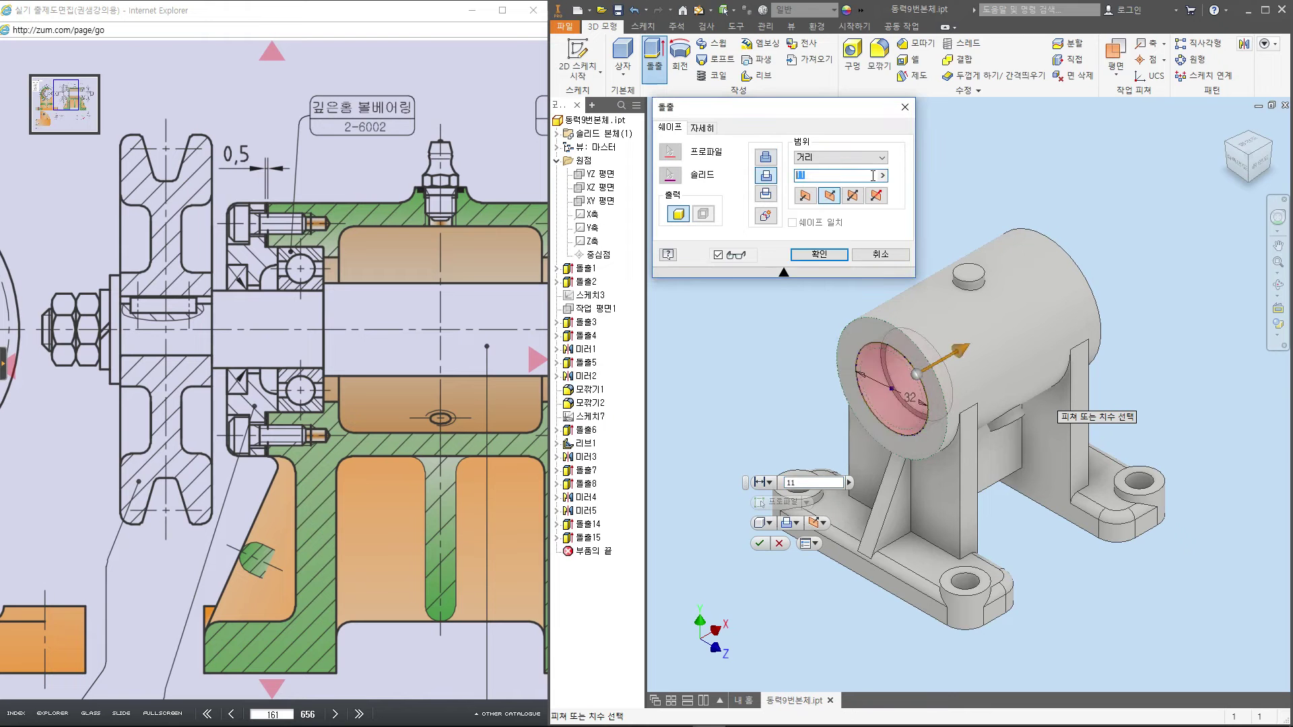
{"action": "left_click", "coordinate": [821, 255]}
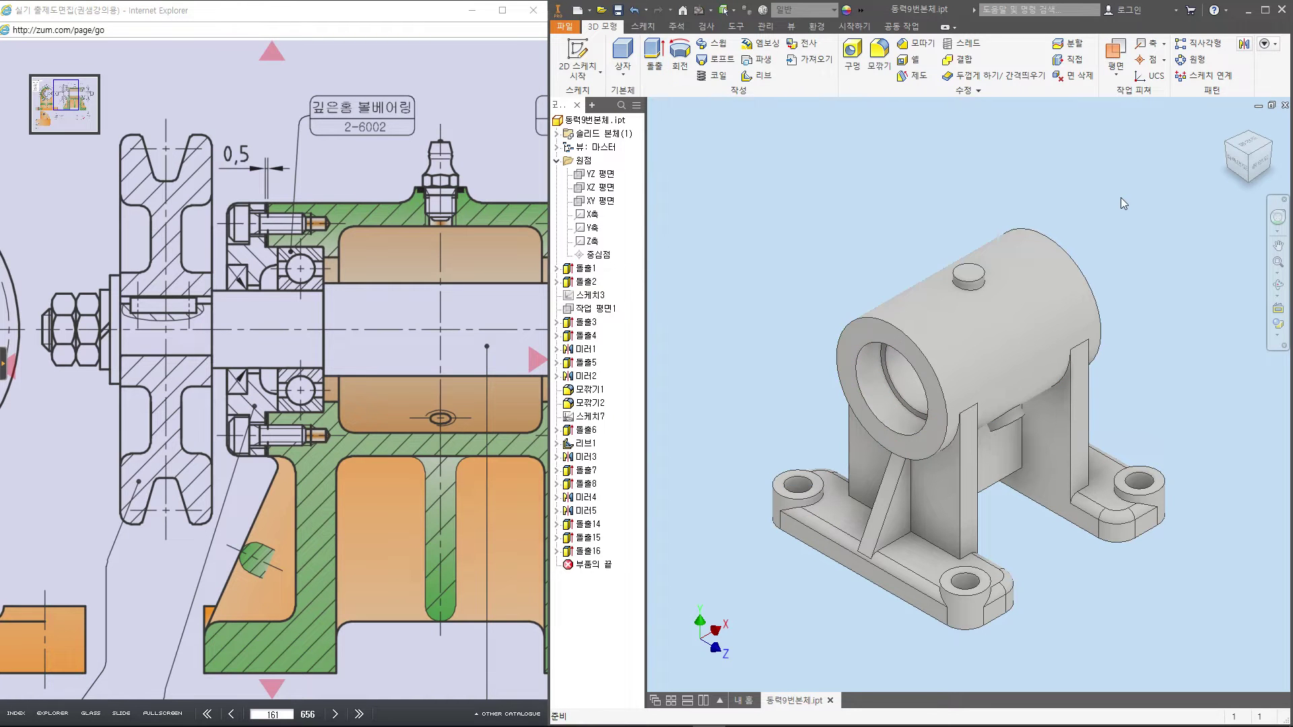
Examine the section view's inner cavity for its diameter and length relative to the housing's centre plane
{"action": "key", "text": "F6"}
{"action": "left_click_drag", "start_coordinate": [486, 141], "coordinate": [388, 128]}
{"action": "mouse_move", "coordinate": [251, 221]}
{"action": "left_mouse_down"}
{"action": "mouse_move", "coordinate": [264, 344]}
{"action": "mouse_move", "coordinate": [266, 209]}
{"action": "left_mouse_up"}
{"action": "left_click_drag", "start_coordinate": [230, 297], "coordinate": [238, 311]}
{"action": "mouse_move", "coordinate": [235, 300]}
{"action": "left_mouse_down"}
{"action": "mouse_move", "coordinate": [233, 316]}
{"action": "mouse_move", "coordinate": [250, 303]}
{"action": "left_mouse_up"}
{"action": "left_click_drag", "start_coordinate": [220, 159], "coordinate": [213, 220]}
{"action": "left_click_drag", "start_coordinate": [221, 173], "coordinate": [444, 171]}
{"action": "left_click_drag", "start_coordinate": [441, 161], "coordinate": [438, 202]}
{"action": "left_click_drag", "start_coordinate": [358, 123], "coordinate": [356, 124]}
{"action": "left_click_drag", "start_coordinate": [323, 303], "coordinate": [321, 309]}
{"action": "left_click_drag", "start_coordinate": [327, 98], "coordinate": [339, 586]}
{"action": "left_click", "coordinate": [342, 540]}
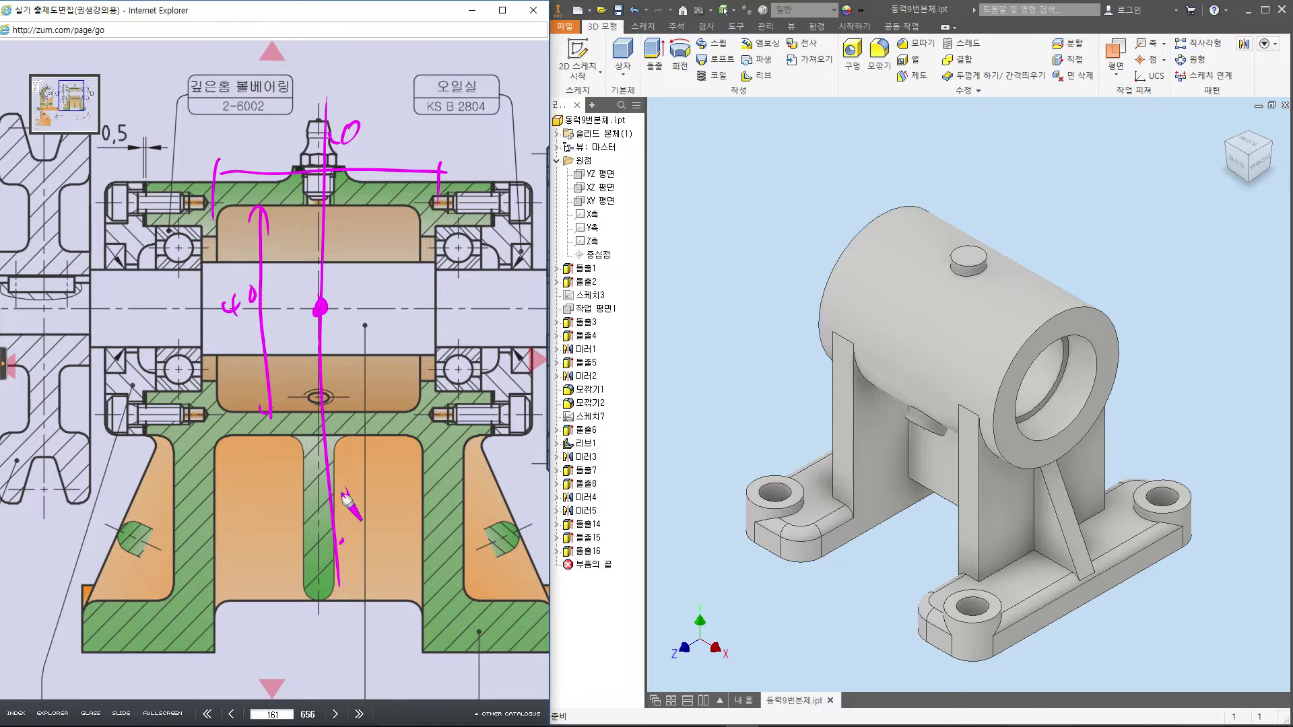
Show a half section of the housing body cut at the XY plane
{"action": "key", "text": "Escape"}
{"action": "type", "text": "hs"}
{"action": "key", "text": "space"}
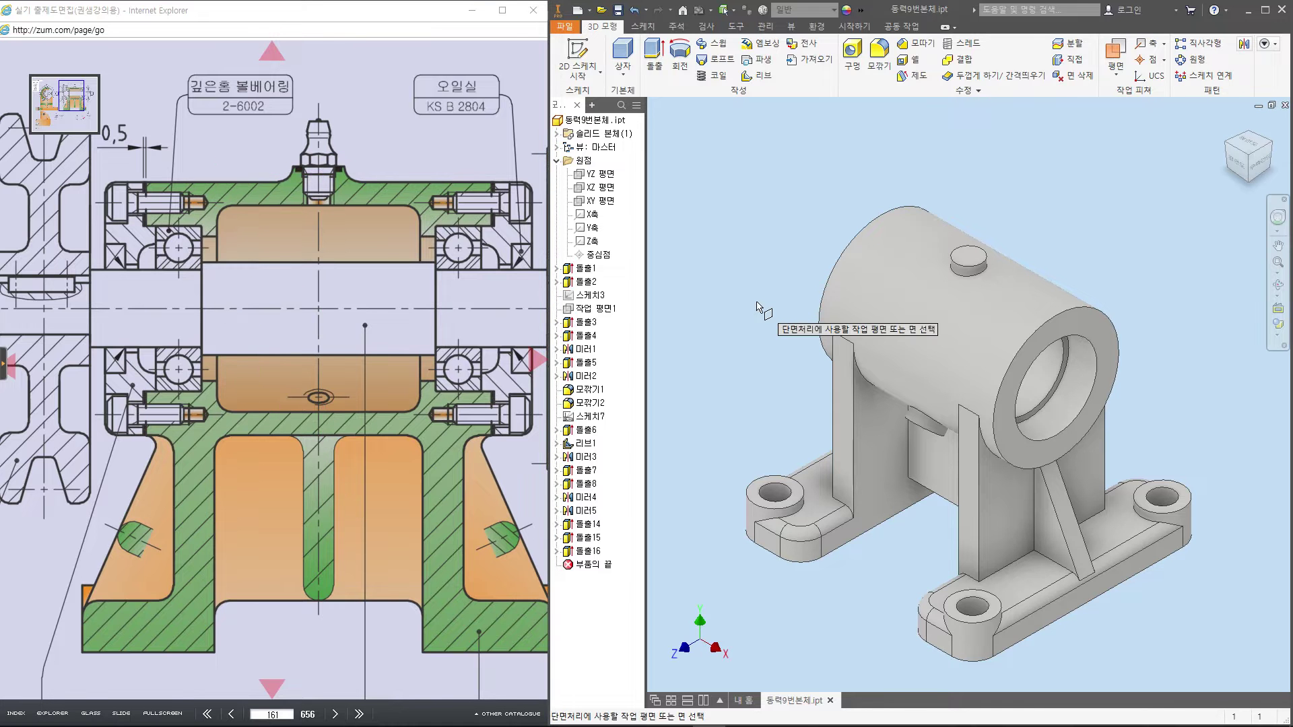
{"action": "left_click", "coordinate": [601, 202]}
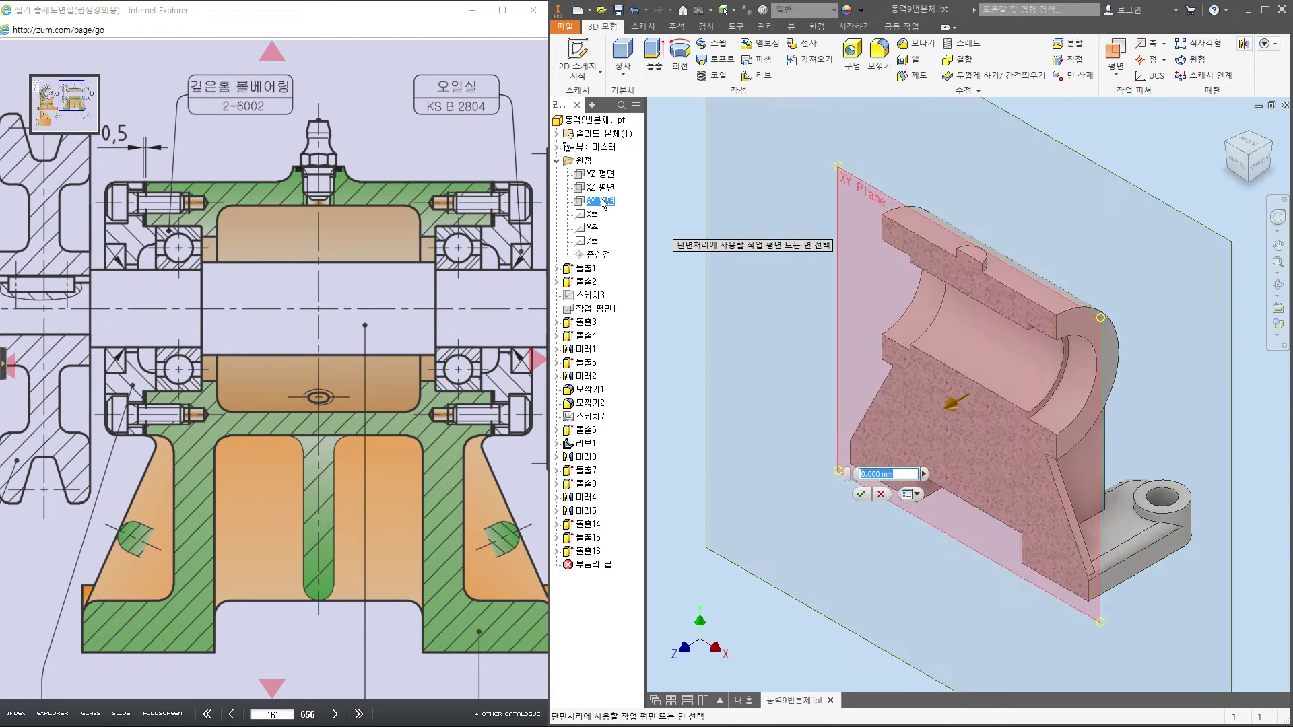
{"action": "key", "text": "Return"}
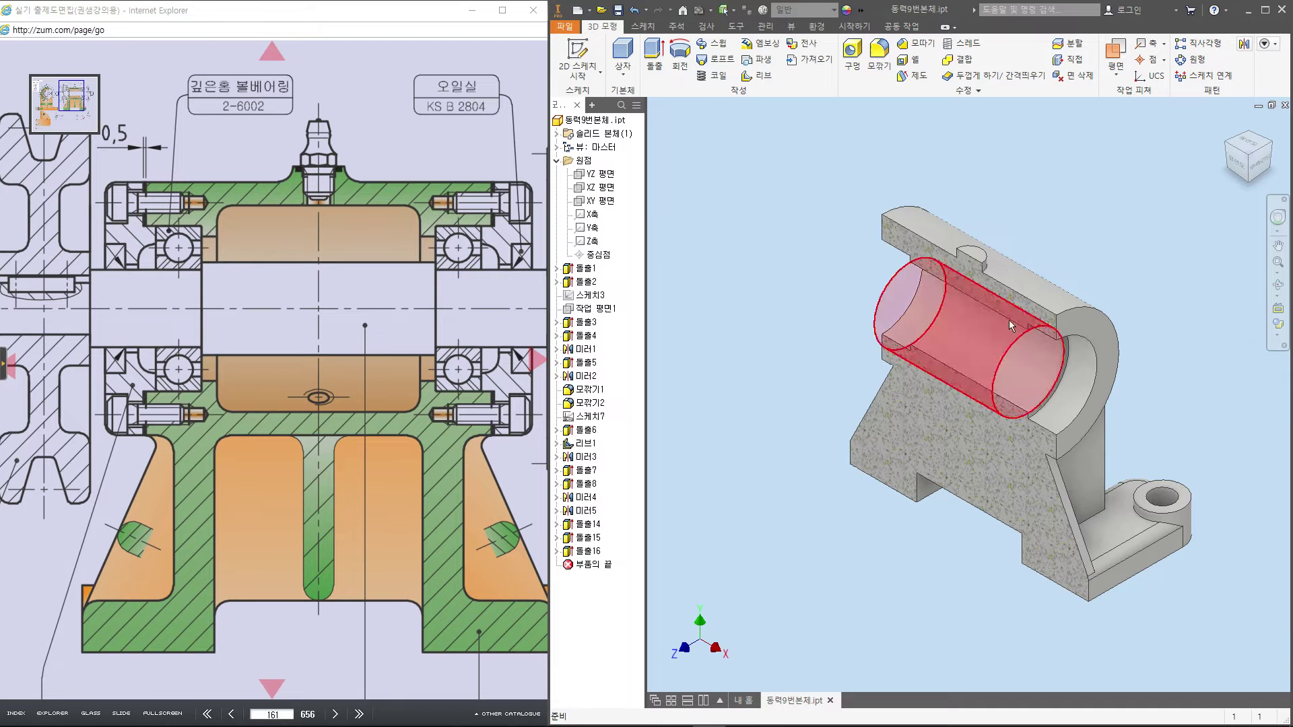
Sketch a 40 mm circle centred on the bore on the YZ plane and cut it symmetrically over 40 mm to form the inner cavity
{"action": "left_click", "coordinate": [597, 176]}
{"action": "key", "text": "s"}
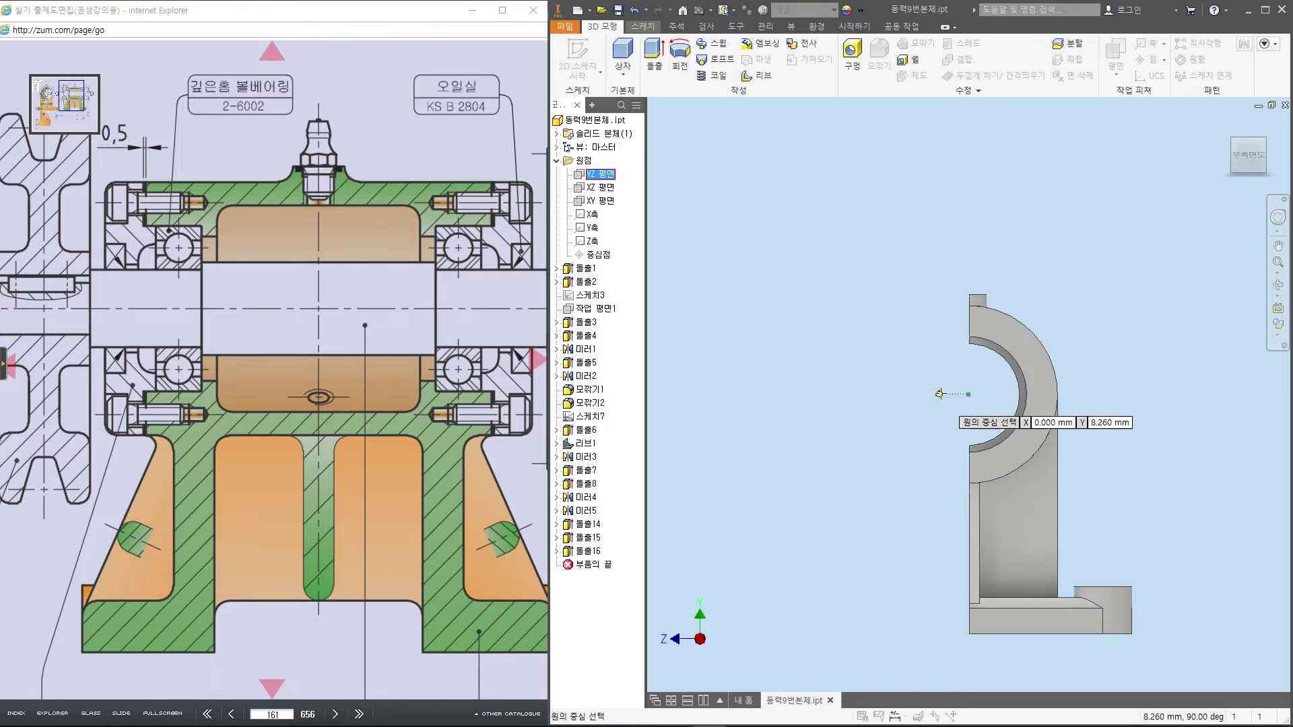
{"action": "left_click", "coordinate": [968, 395]}
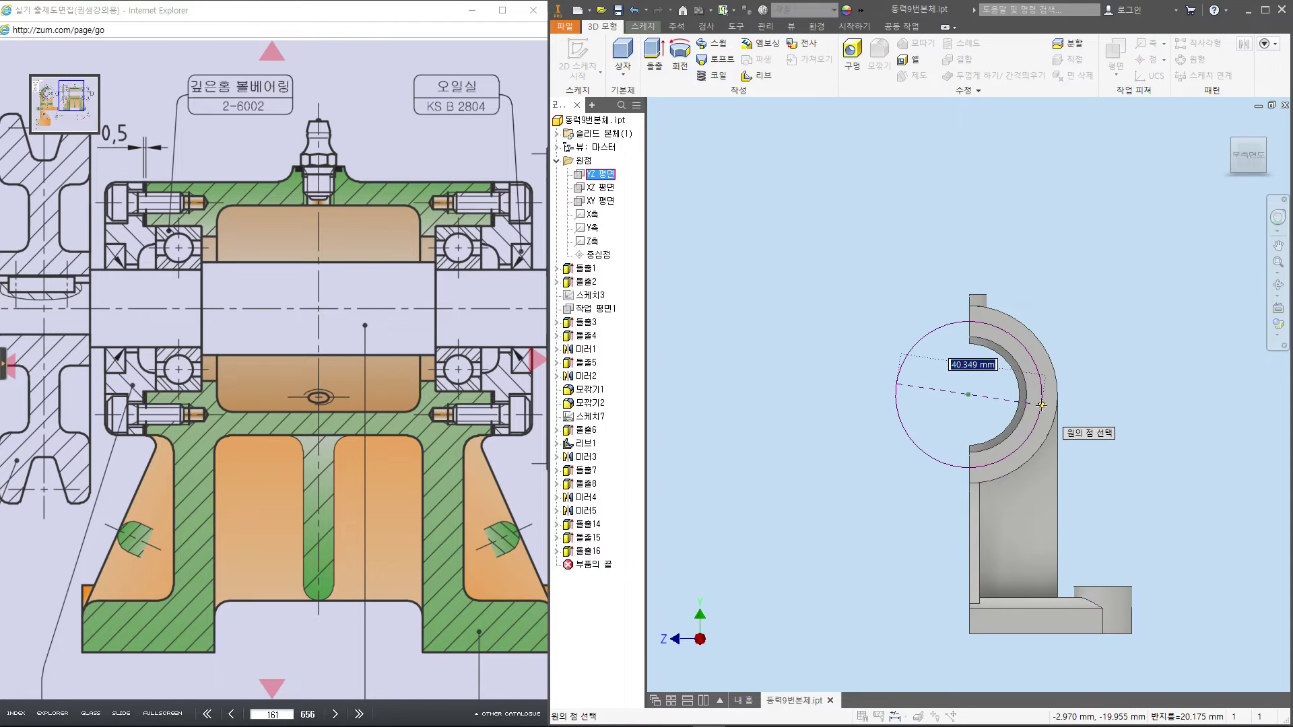
{"action": "left_click", "coordinate": [1040, 405]}
{"action": "key", "text": "e"}
{"action": "left_click", "coordinate": [852, 196]}
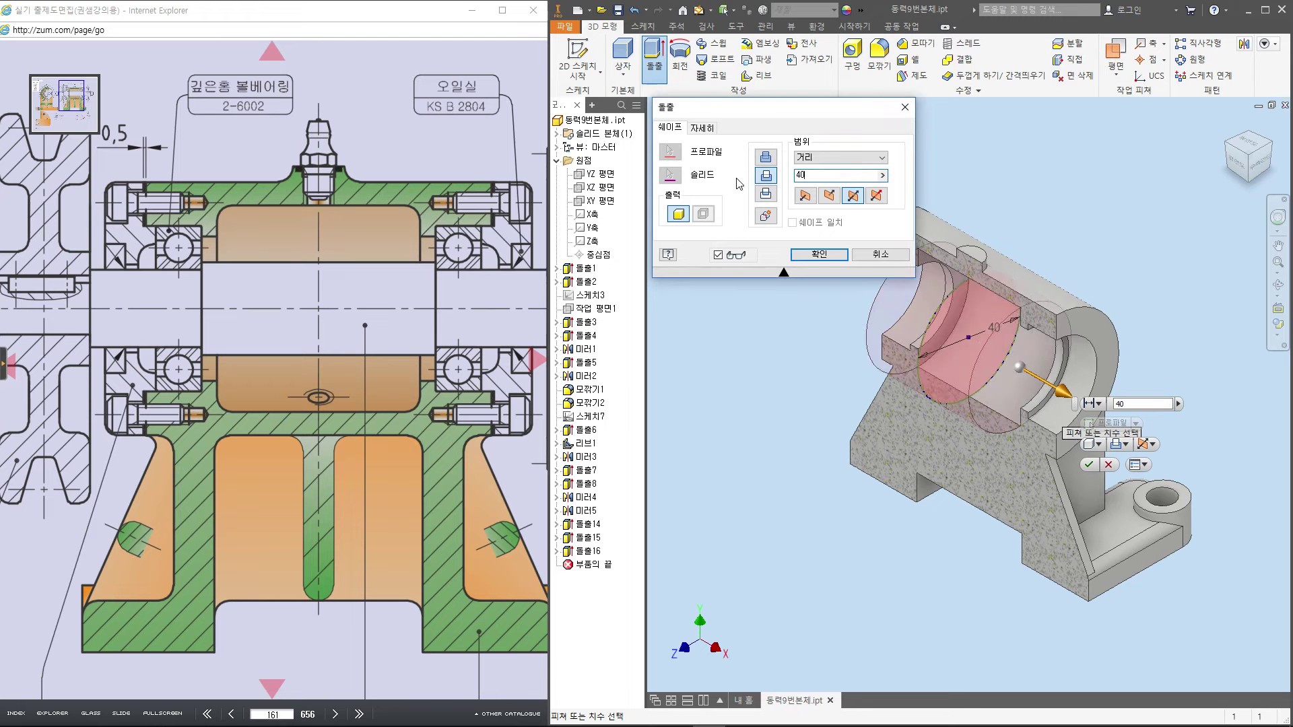
{"action": "key", "text": "Return"}
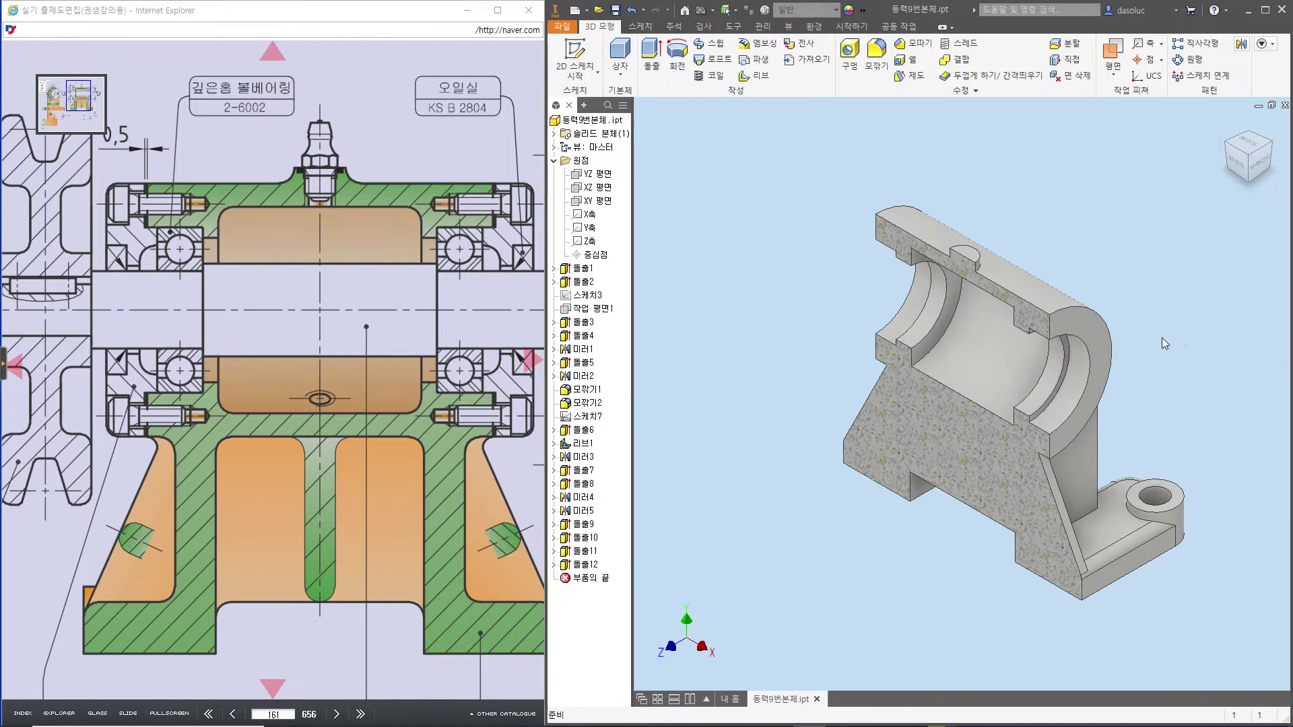
Examine the inner cavity's rounded end corners in the drawing's section view and the sectioned model to decide their fillet radius
{"action": "scroll", "coordinate": [1142, 361], "scroll_direction": "up", "scroll_amount": 4}
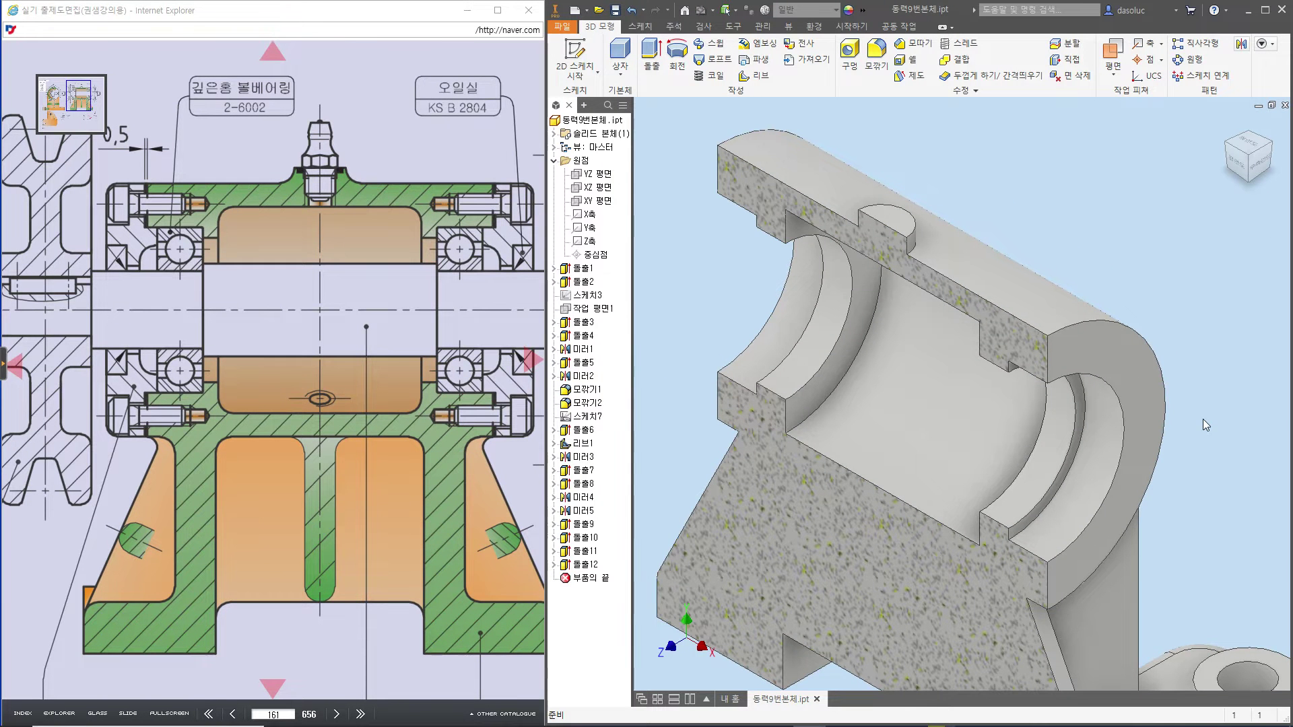
{"action": "left_click_drag", "start_coordinate": [775, 428], "coordinate": [808, 450]}
{"action": "left_click_drag", "start_coordinate": [970, 539], "coordinate": [988, 543]}
{"action": "left_click_drag", "start_coordinate": [783, 214], "coordinate": [807, 209]}
{"action": "left_click_drag", "start_coordinate": [992, 330], "coordinate": [1004, 345]}
{"action": "left_click_drag", "start_coordinate": [407, 207], "coordinate": [431, 241]}
{"action": "left_click_drag", "start_coordinate": [216, 402], "coordinate": [246, 430]}
{"action": "left_click_drag", "start_coordinate": [396, 412], "coordinate": [421, 401]}
{"action": "left_click_drag", "start_coordinate": [214, 229], "coordinate": [247, 206]}
{"action": "mouse_move", "coordinate": [233, 472]}
{"action": "left_mouse_down"}
{"action": "mouse_move", "coordinate": [250, 512]}
{"action": "mouse_move", "coordinate": [277, 495]}
{"action": "left_mouse_up"}
{"action": "mouse_move", "coordinate": [272, 463]}
{"action": "left_mouse_down"}
{"action": "mouse_move", "coordinate": [275, 482]}
{"action": "mouse_move", "coordinate": [309, 466]}
{"action": "left_mouse_up"}
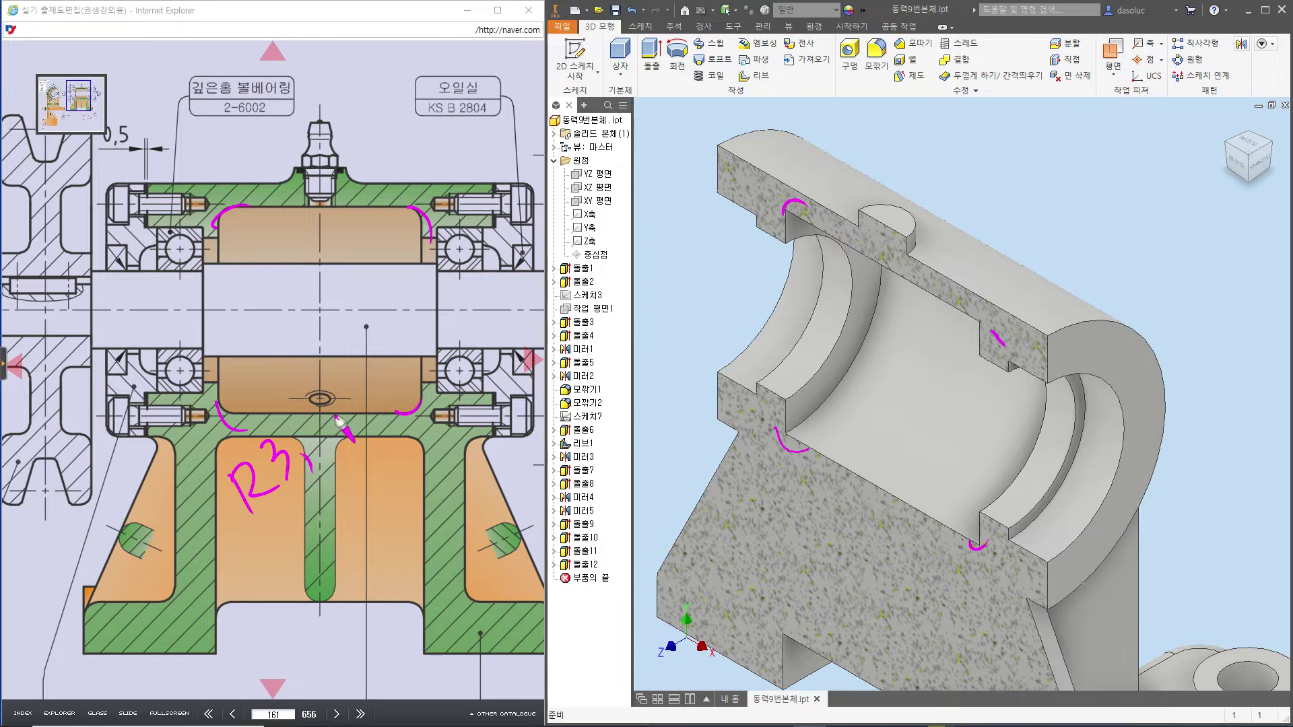
{"action": "mouse_move", "coordinate": [308, 419]}
{"action": "left_mouse_down"}
{"action": "mouse_move", "coordinate": [323, 450]}
{"action": "mouse_move", "coordinate": [344, 433]}
{"action": "left_mouse_up"}
{"action": "mouse_move", "coordinate": [322, 406]}
{"action": "left_mouse_down"}
{"action": "mouse_move", "coordinate": [343, 424]}
{"action": "mouse_move", "coordinate": [362, 408]}
{"action": "left_mouse_up"}
{"action": "left_click_drag", "start_coordinate": [355, 376], "coordinate": [367, 402]}
{"action": "mouse_move", "coordinate": [361, 362]}
{"action": "left_mouse_down"}
{"action": "mouse_move", "coordinate": [376, 355]}
{"action": "mouse_move", "coordinate": [403, 390]}
{"action": "mouse_move", "coordinate": [412, 343]}
{"action": "mouse_move", "coordinate": [465, 345]}
{"action": "mouse_move", "coordinate": [404, 367]}
{"action": "mouse_move", "coordinate": [367, 407]}
{"action": "left_mouse_up"}
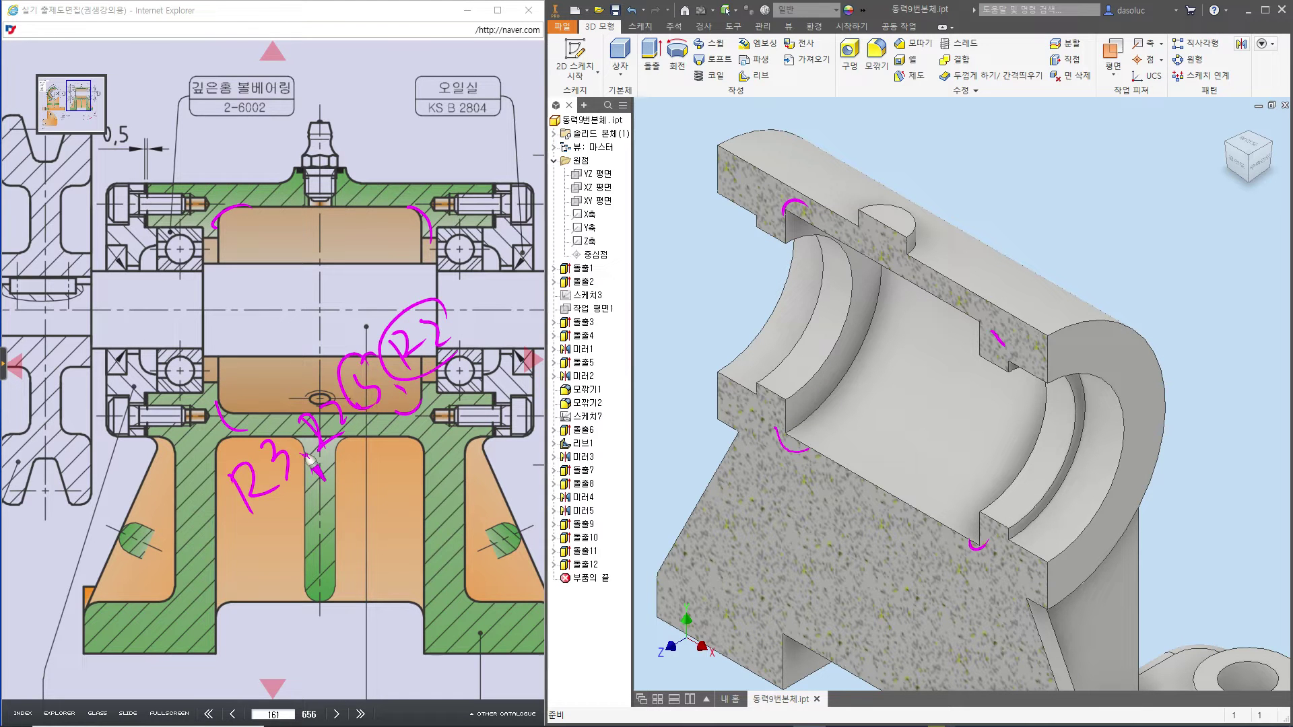
{"action": "key", "text": "Escape"}
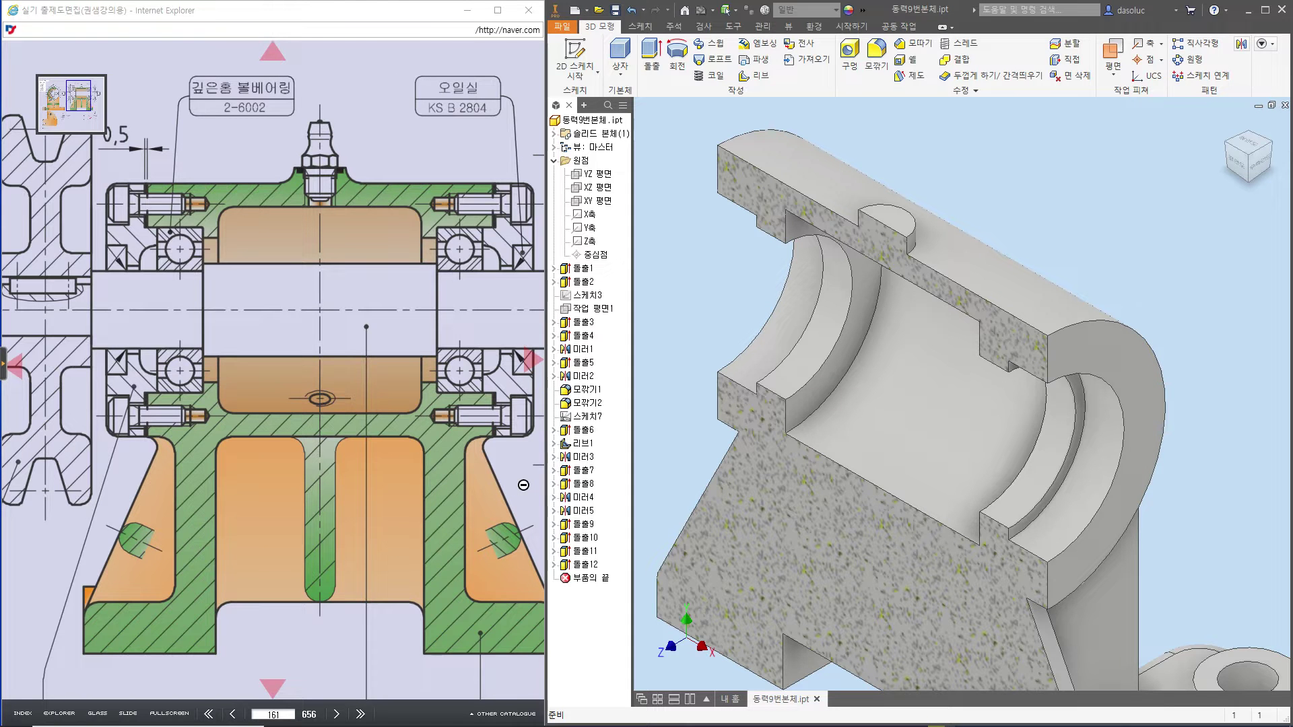
Examine the bearing seats' inner corners and the 6002 bearing callout in the drawing for the required corner radius
{"action": "key", "text": "ctrl+2"}
{"action": "left_click_drag", "start_coordinate": [450, 222], "coordinate": [448, 241]}
{"action": "left_click_drag", "start_coordinate": [447, 373], "coordinate": [444, 394]}
{"action": "left_click_drag", "start_coordinate": [210, 383], "coordinate": [205, 402]}
{"action": "left_click_drag", "start_coordinate": [206, 222], "coordinate": [214, 246]}
{"action": "left_click_drag", "start_coordinate": [273, 122], "coordinate": [260, 143]}
{"action": "left_click_drag", "start_coordinate": [355, 143], "coordinate": [364, 182]}
{"action": "left_click_drag", "start_coordinate": [353, 144], "coordinate": [375, 172]}
{"action": "left_click_drag", "start_coordinate": [396, 127], "coordinate": [417, 151]}
{"action": "left_click_drag", "start_coordinate": [424, 119], "coordinate": [436, 159]}
{"action": "left_click_drag", "start_coordinate": [447, 74], "coordinate": [456, 119]}
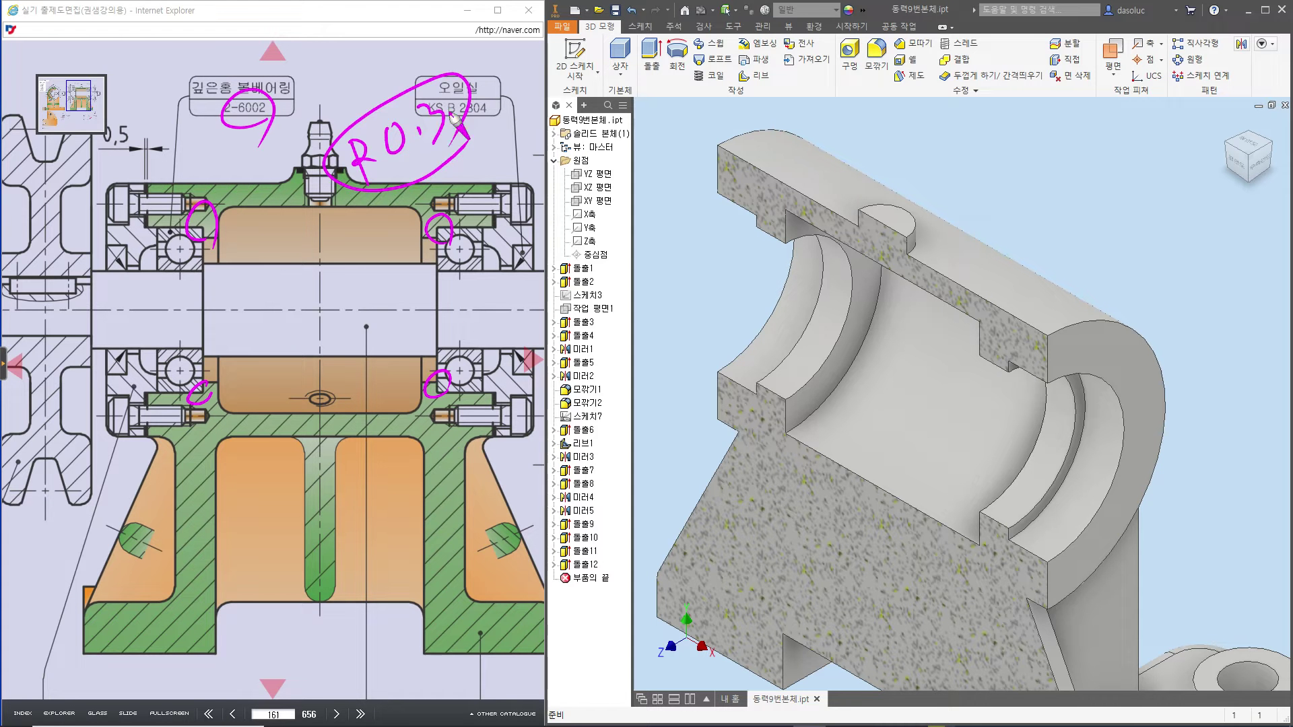
{"action": "key", "text": "Escape"}
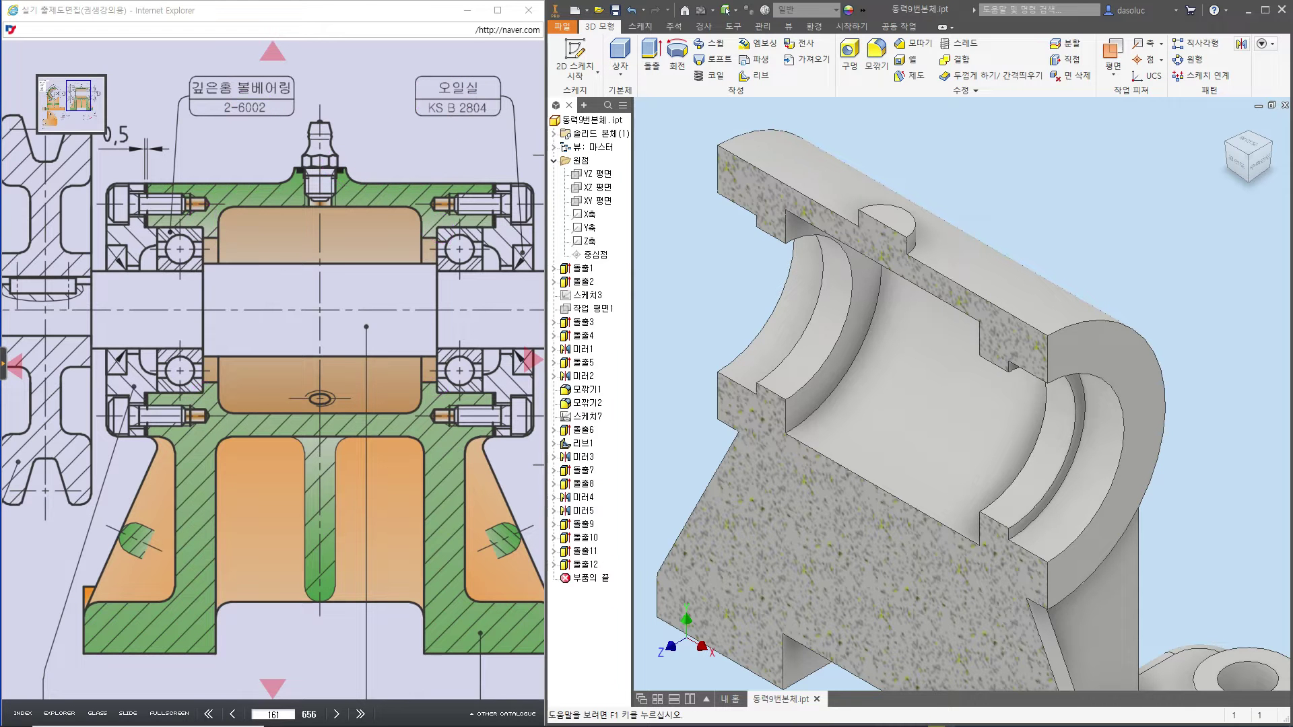
Switch to the KS standards PDF to look up bearing 6002's corner radius r and relate it to the housing's seat corners
{"action": "key", "text": "alt+Tab"}
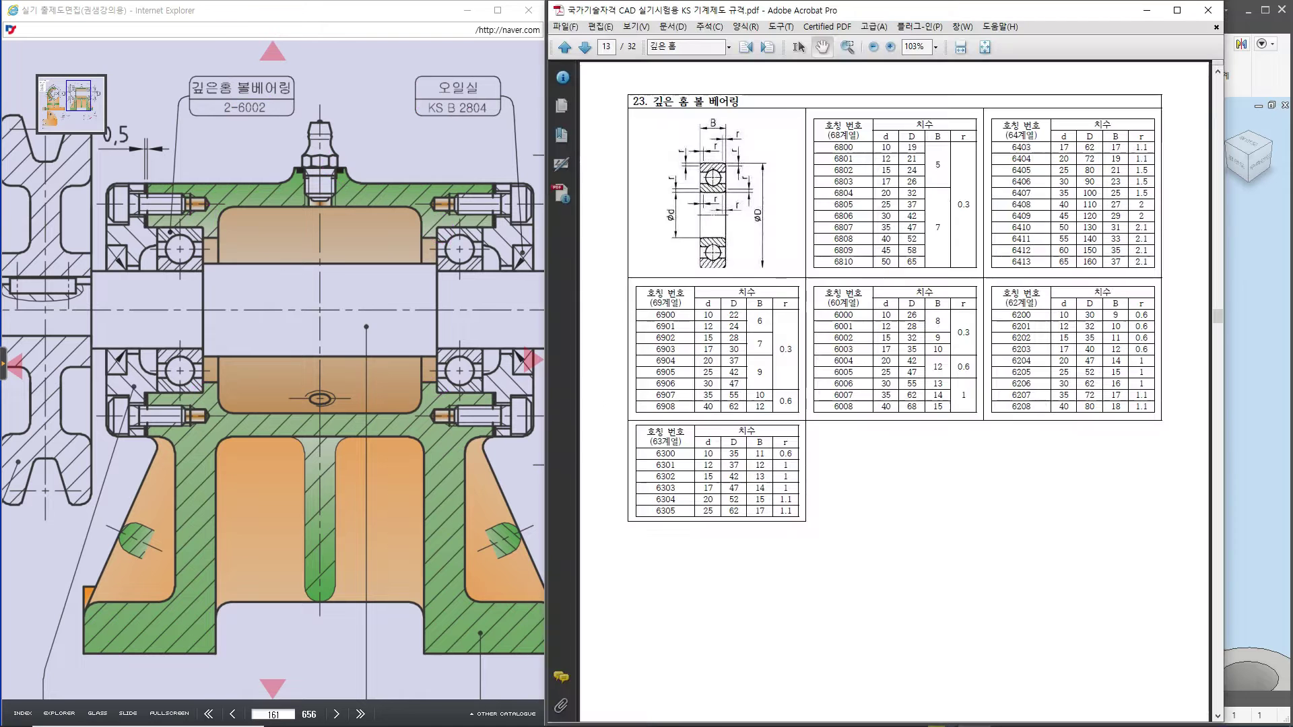
{"action": "key", "text": "ctrl+2"}
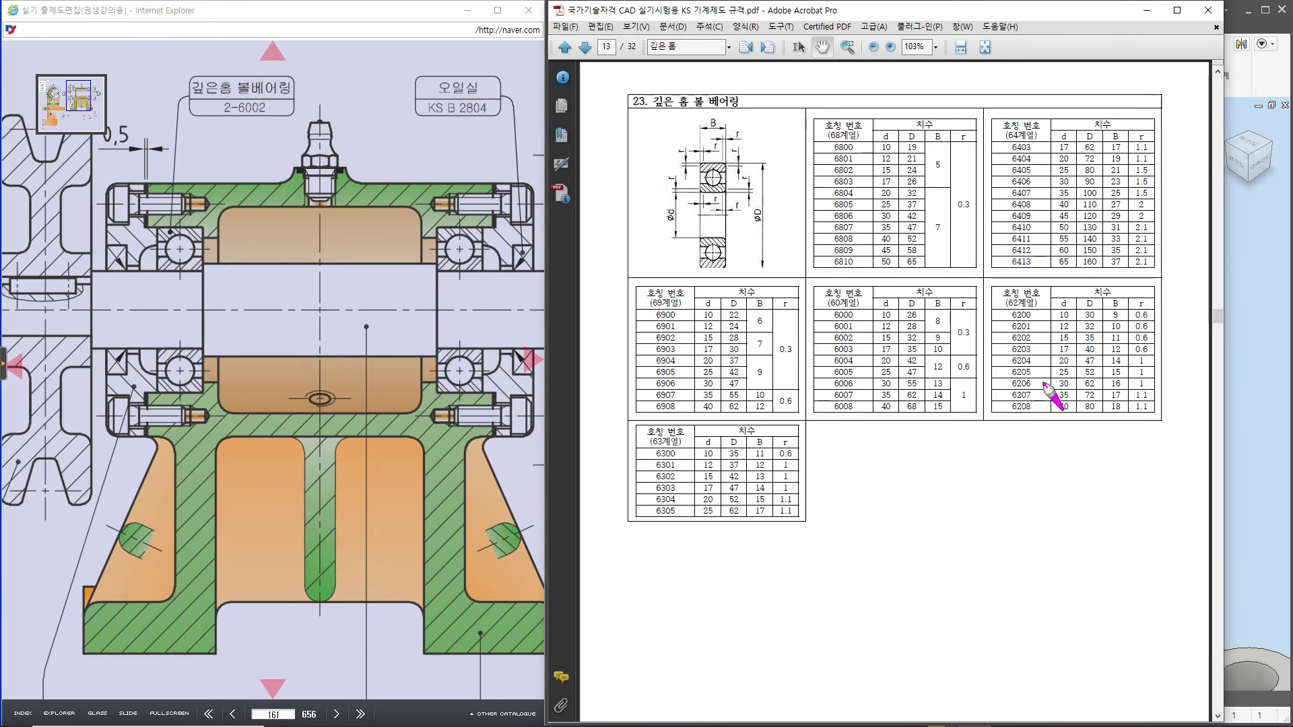
{"action": "left_click_drag", "start_coordinate": [975, 321], "coordinate": [966, 344]}
{"action": "left_click_drag", "start_coordinate": [827, 344], "coordinate": [862, 344]}
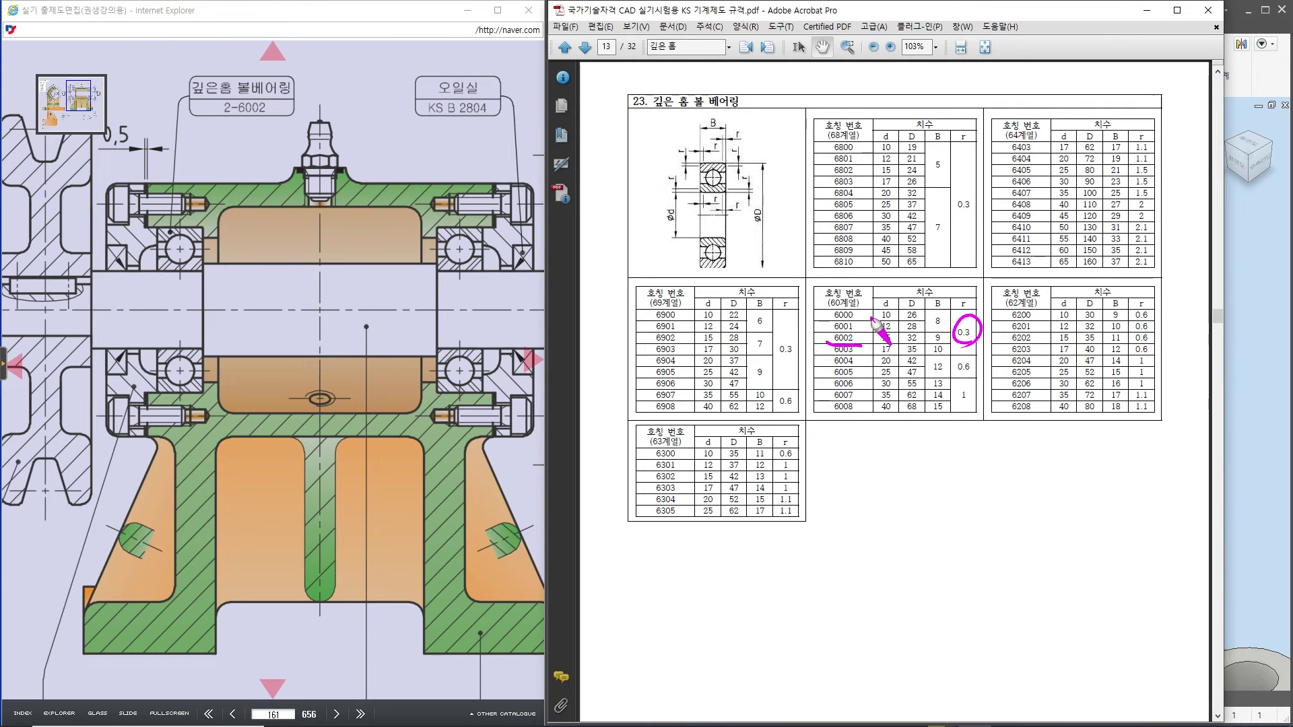
{"action": "key", "text": "Escape"}
{"action": "key", "text": "alt+Tab"}
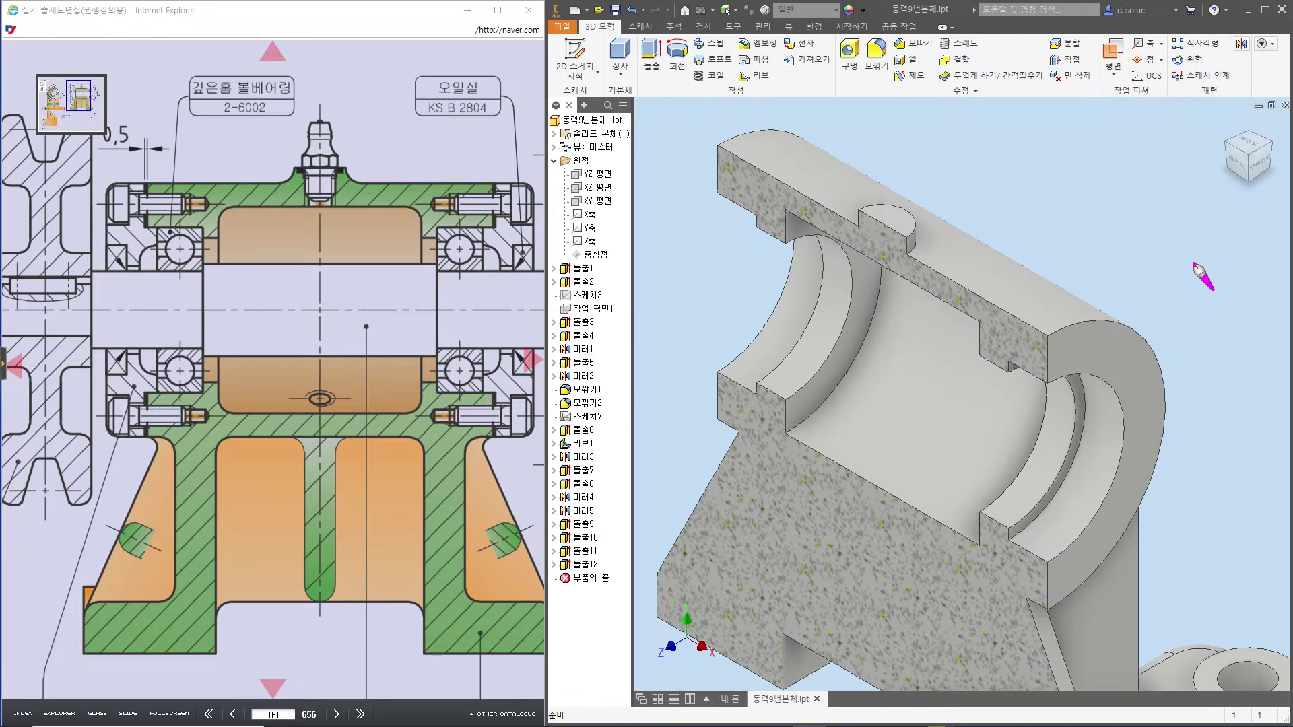
{"action": "left_click_drag", "start_coordinate": [446, 223], "coordinate": [441, 225]}
{"action": "left_click_drag", "start_coordinate": [438, 382], "coordinate": [439, 385]}
{"action": "left_click_drag", "start_coordinate": [1011, 532], "coordinate": [1023, 544]}
{"action": "left_click_drag", "start_coordinate": [744, 390], "coordinate": [768, 386]}
Fillet the inner cavity's circular edges at both ends with a 3 mm radius
{"action": "left_click", "coordinate": [876, 57]}
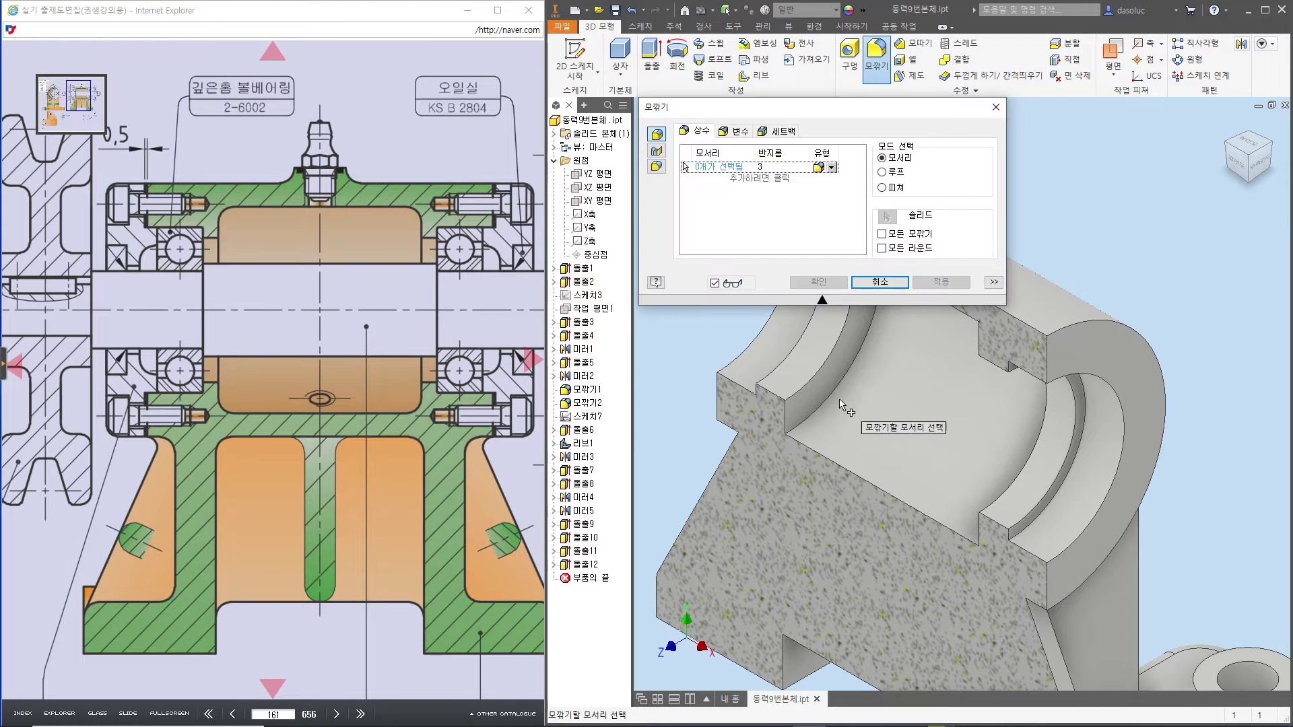
{"action": "left_click", "coordinate": [845, 403]}
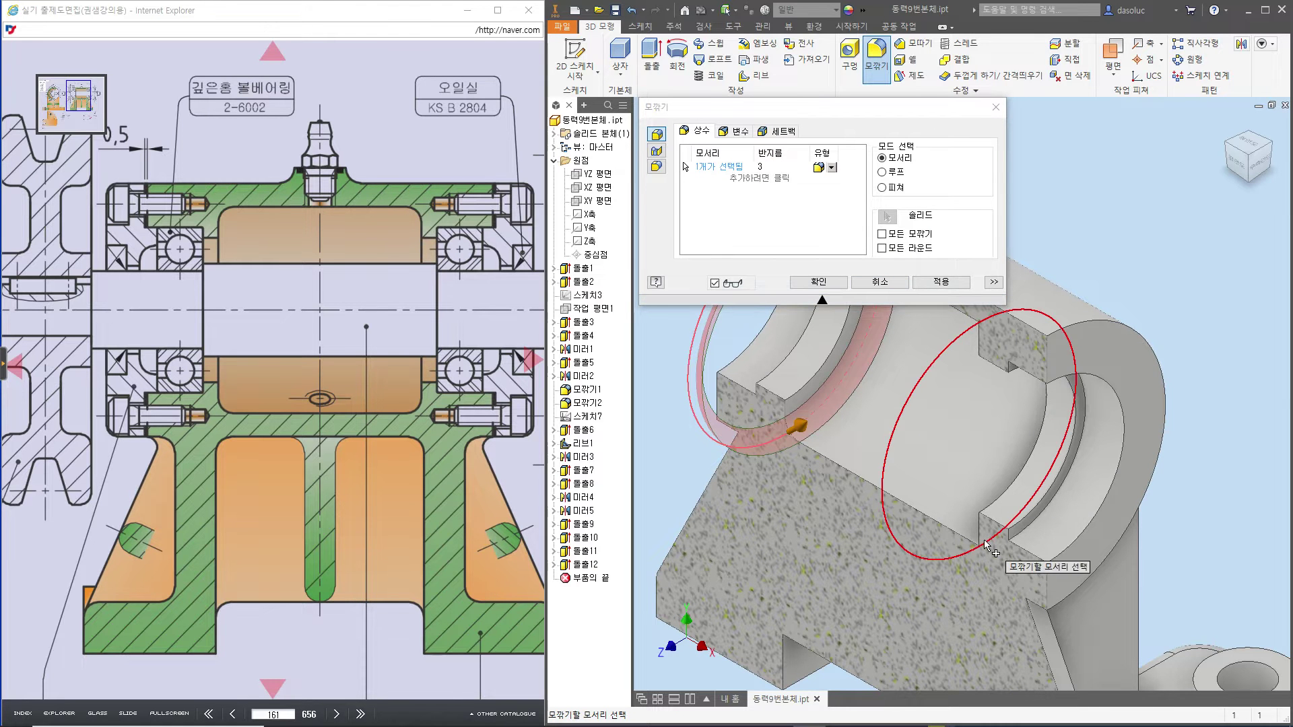
{"action": "left_click", "coordinate": [1227, 143]}
{"action": "scroll", "coordinate": [1004, 367], "scroll_direction": "up", "scroll_amount": 4}
{"action": "left_click", "coordinate": [1008, 368]}
{"action": "left_click", "coordinate": [941, 281]}
Fillet the inner corner edges of both bearing seats with a 0.3 mm radius
{"action": "left_click", "coordinate": [764, 361]}
{"action": "left_click", "coordinate": [782, 165]}
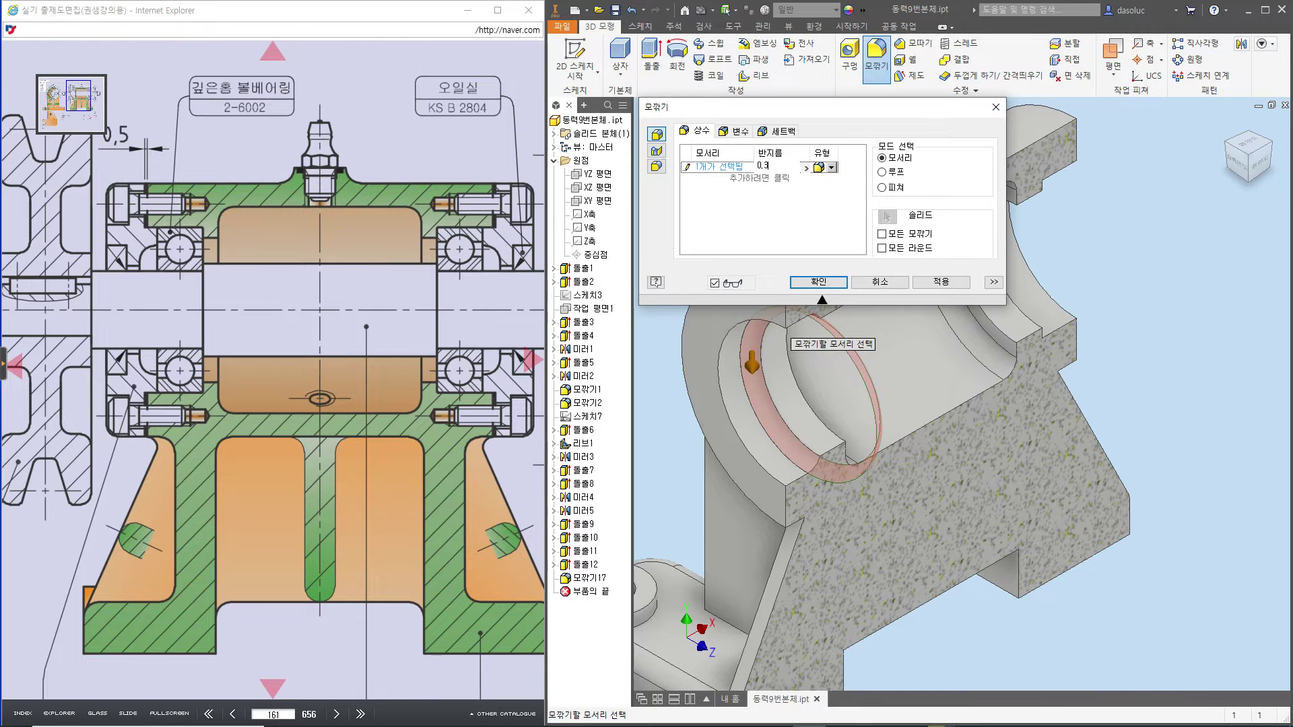
{"action": "left_click", "coordinate": [941, 281]}
{"action": "key", "text": "F6"}
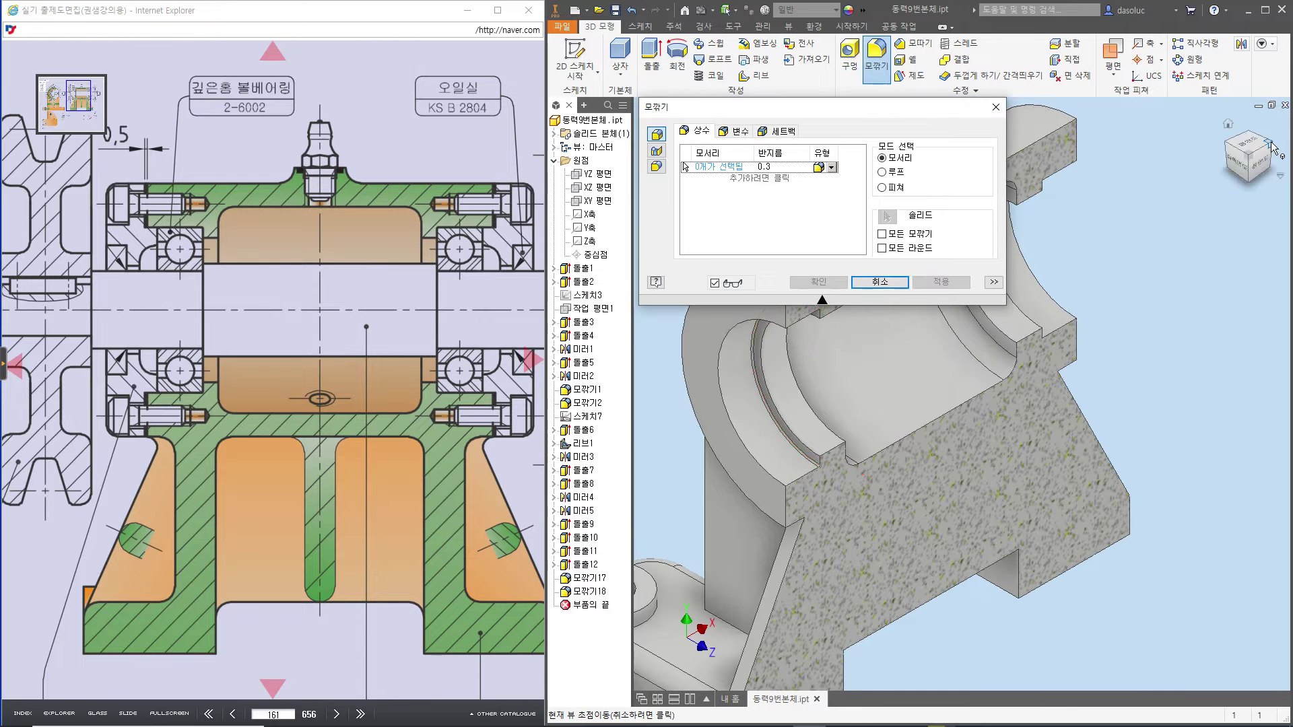
{"action": "left_click", "coordinate": [1054, 385]}
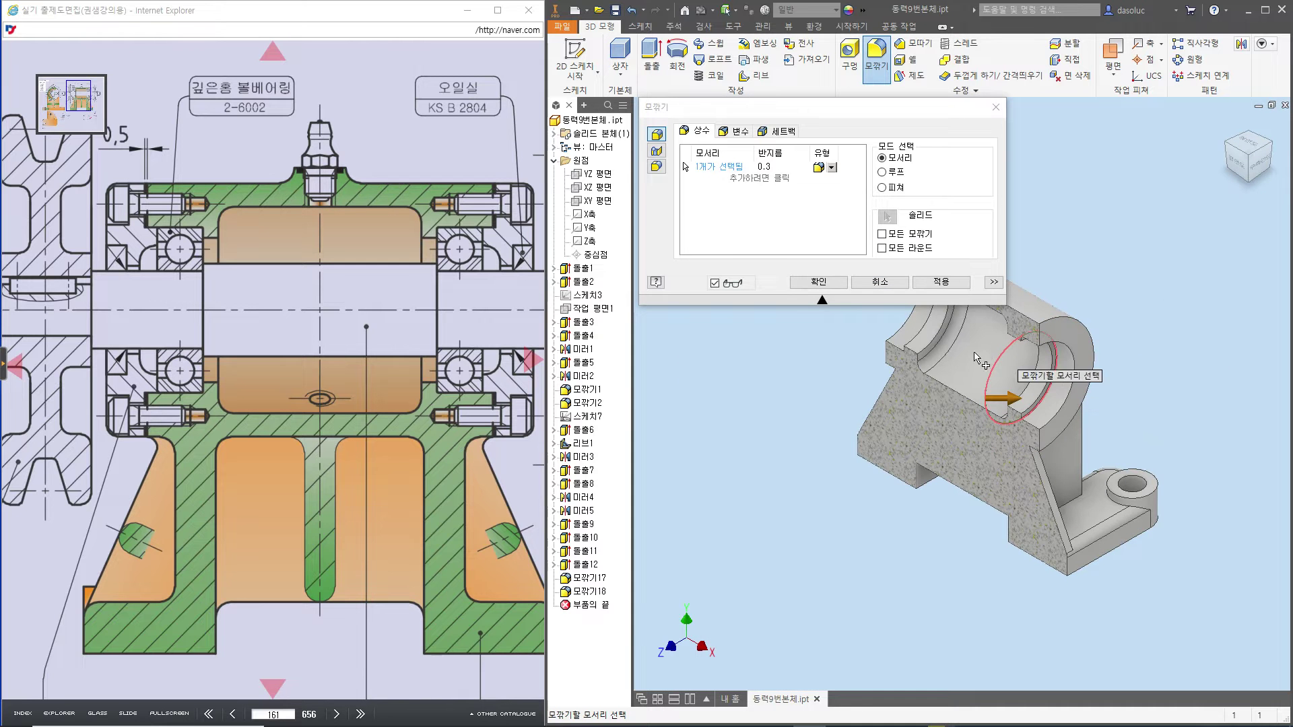
{"action": "left_click", "coordinate": [818, 281]}
Examine the grease nipple's threaded hole above the cavity in the section view for its thread size and pitch
{"action": "scroll", "coordinate": [1085, 281], "scroll_direction": "up", "scroll_amount": 1}
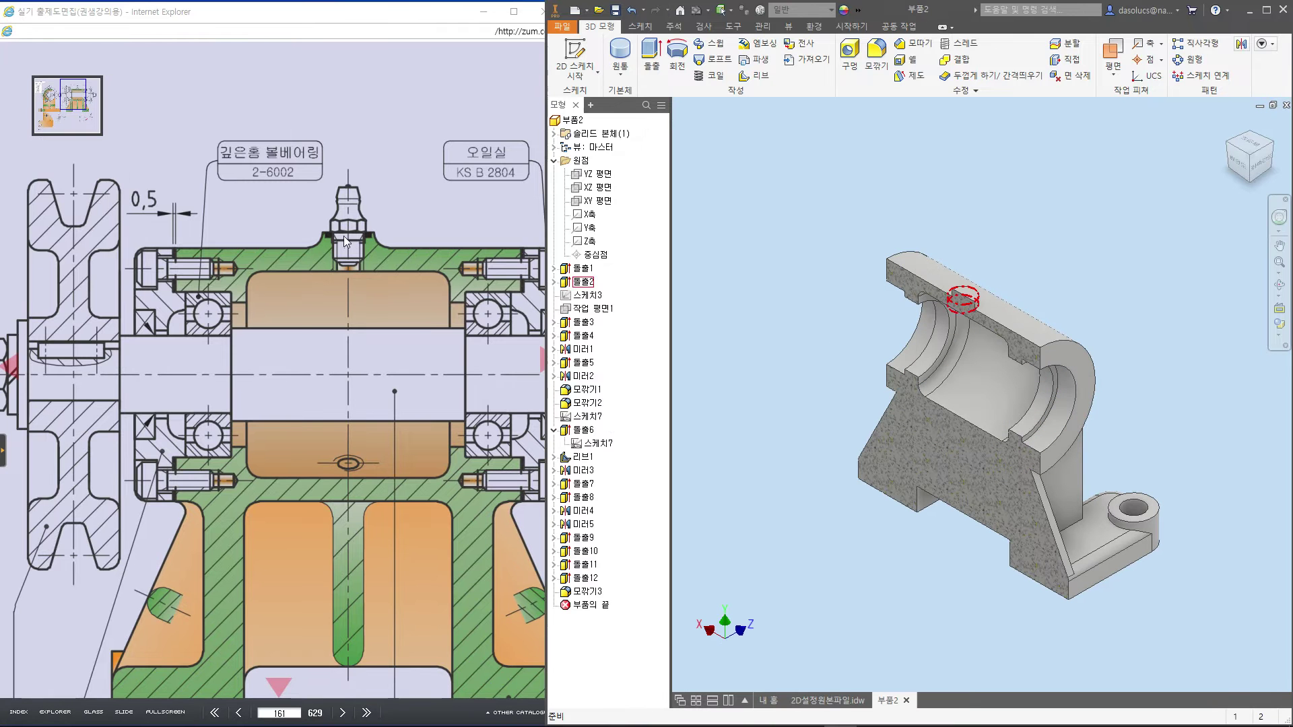
{"action": "key", "text": "ctrl+2"}
{"action": "mouse_move", "coordinate": [360, 288]}
{"action": "left_mouse_down"}
{"action": "mouse_move", "coordinate": [423, 184]}
{"action": "mouse_move", "coordinate": [414, 91]}
{"action": "left_mouse_up"}
{"action": "left_click", "coordinate": [404, 114]}
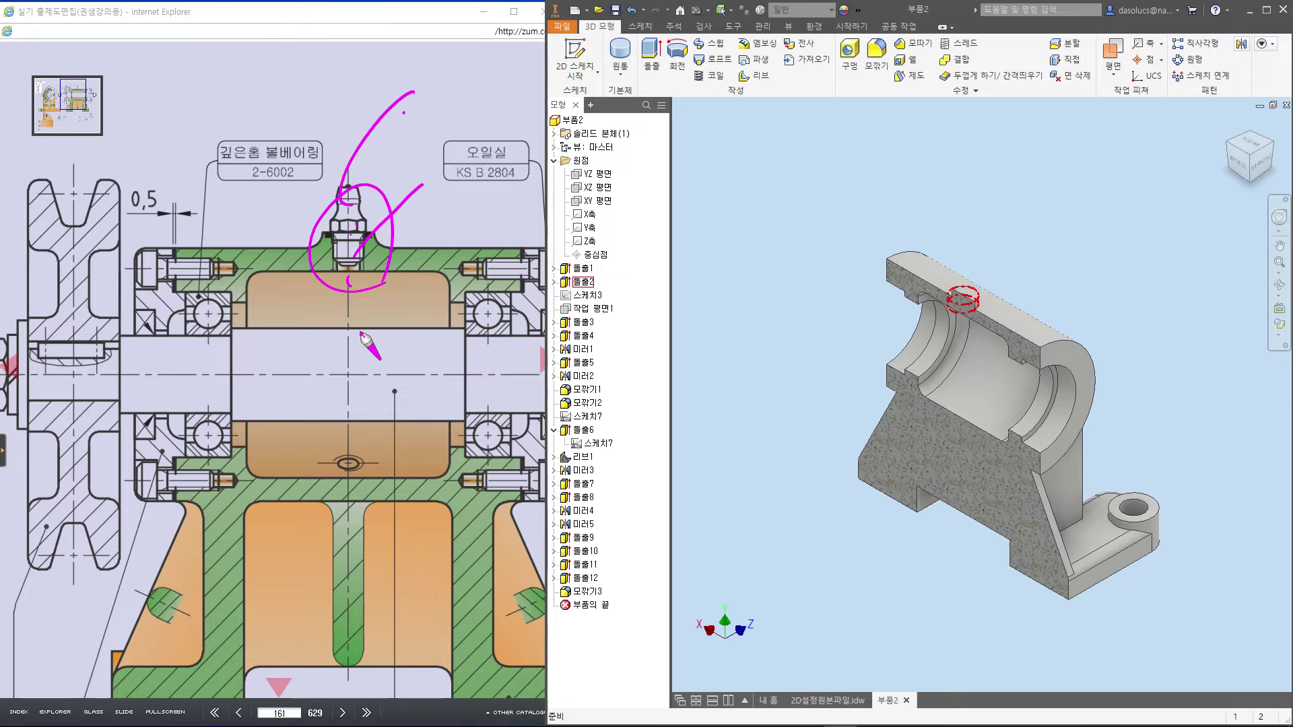
{"action": "mouse_move", "coordinate": [330, 244]}
{"action": "left_mouse_down"}
{"action": "mouse_move", "coordinate": [364, 223]}
{"action": "mouse_move", "coordinate": [359, 286]}
{"action": "left_mouse_up"}
{"action": "left_click_drag", "start_coordinate": [332, 235], "coordinate": [331, 281]}
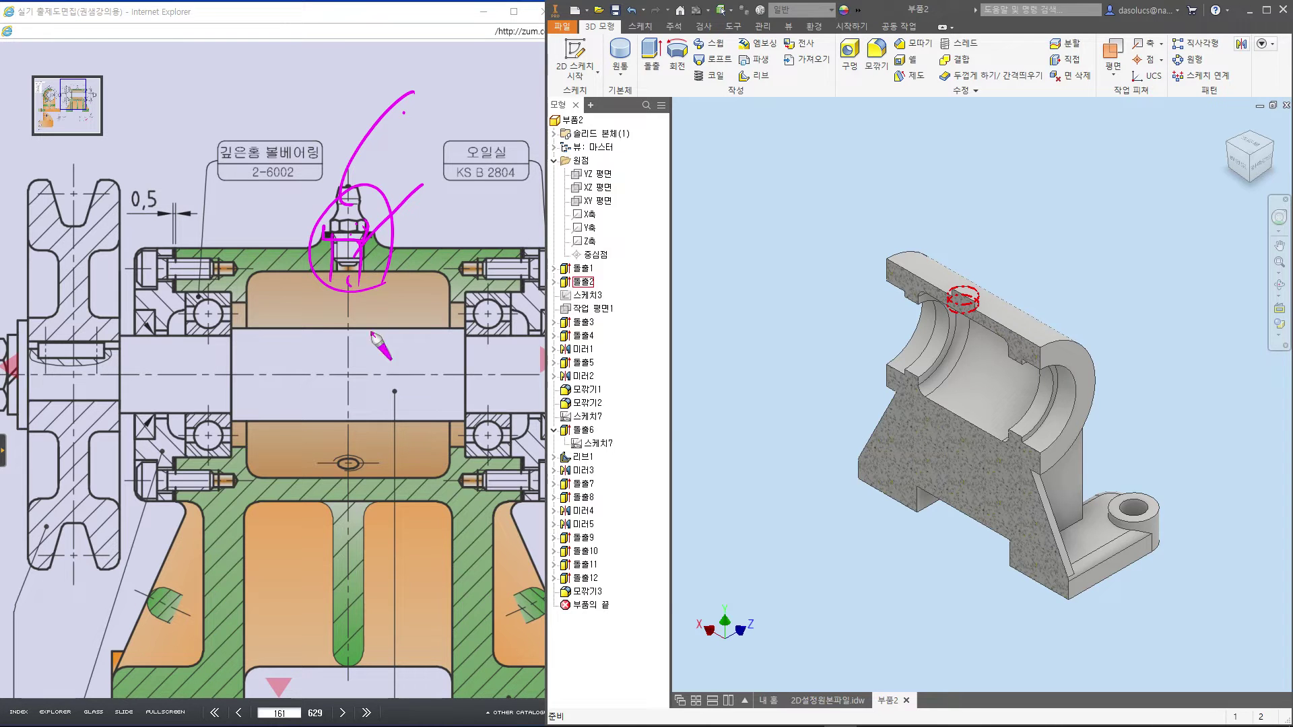
{"action": "left_click_drag", "start_coordinate": [370, 202], "coordinate": [411, 149]}
{"action": "left_click_drag", "start_coordinate": [442, 103], "coordinate": [431, 124]}
{"action": "left_click_drag", "start_coordinate": [450, 113], "coordinate": [466, 136]}
{"action": "mouse_move", "coordinate": [468, 110]}
{"action": "left_mouse_down"}
{"action": "mouse_move", "coordinate": [452, 138]}
{"action": "mouse_move", "coordinate": [475, 108]}
{"action": "left_mouse_up"}
{"action": "mouse_move", "coordinate": [496, 106]}
{"action": "left_mouse_down"}
{"action": "mouse_move", "coordinate": [537, 101]}
{"action": "mouse_move", "coordinate": [544, 113]}
{"action": "left_mouse_up"}
{"action": "mouse_move", "coordinate": [551, 68]}
{"action": "left_mouse_down"}
{"action": "mouse_move", "coordinate": [553, 111]}
{"action": "mouse_move", "coordinate": [573, 94]}
{"action": "left_mouse_up"}
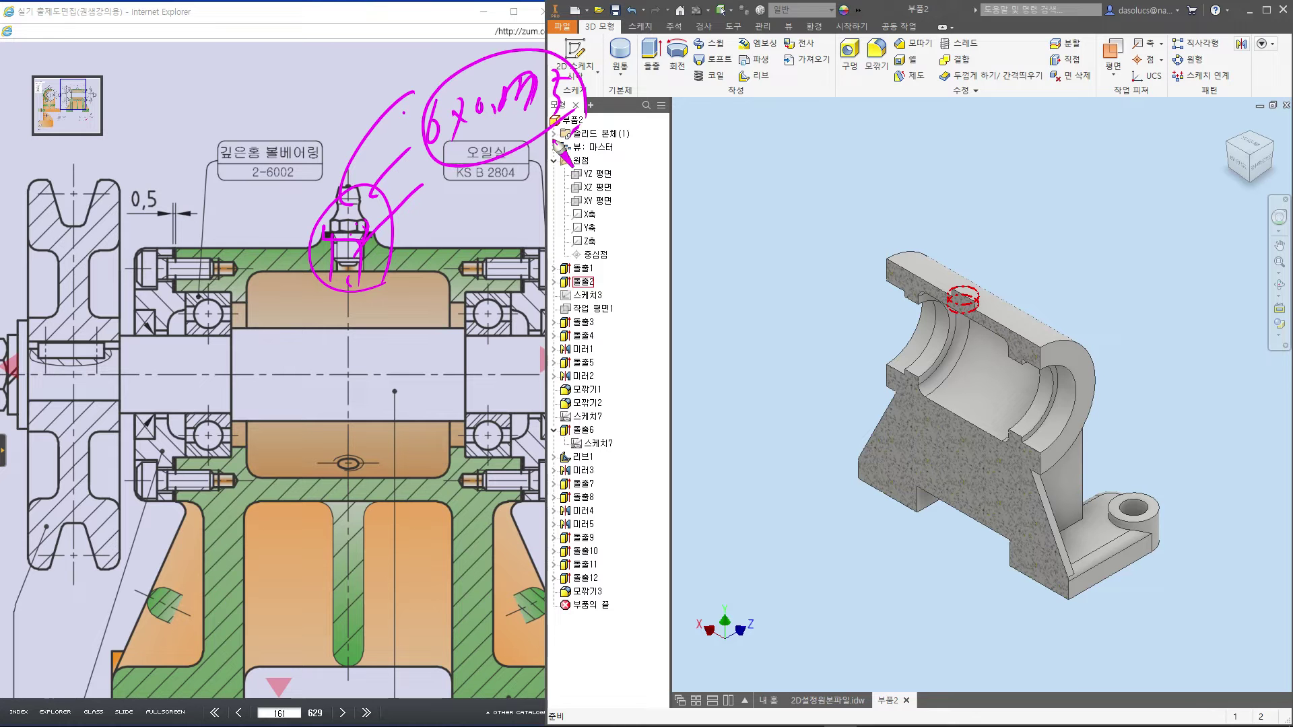
{"action": "key", "text": "Escape"}
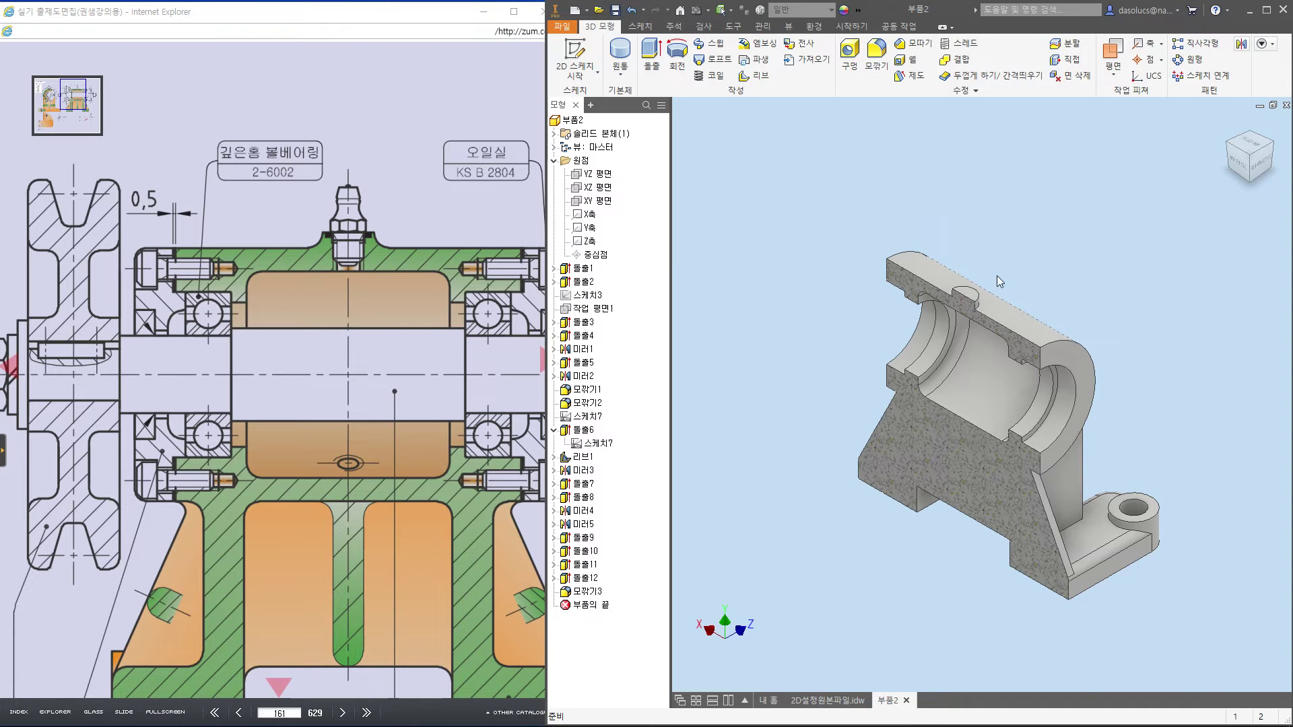
Add an M6x0.75 tapped hole with a 12 mm thread depth at the centre of the round boss on top of the cylinder
{"action": "scroll", "coordinate": [994, 285], "scroll_direction": "up", "scroll_amount": 5}
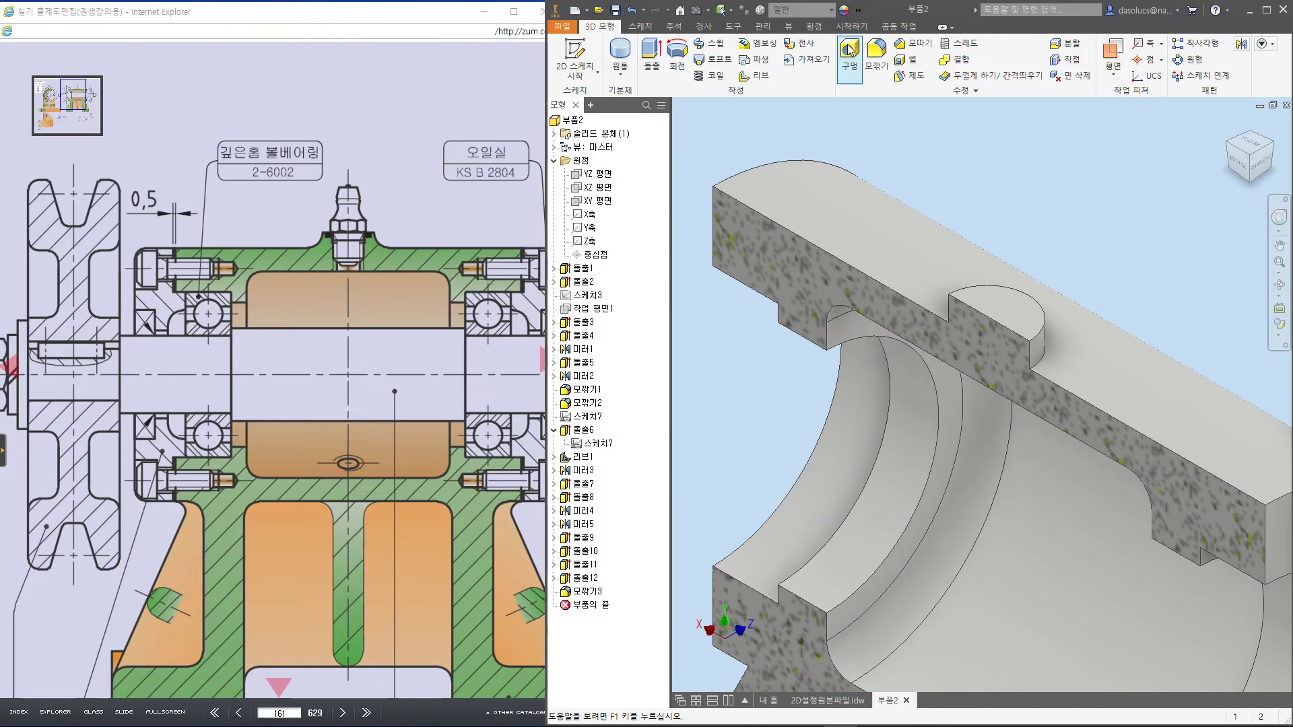
{"action": "left_click", "coordinate": [849, 49]}
{"action": "left_click", "coordinate": [986, 291]}
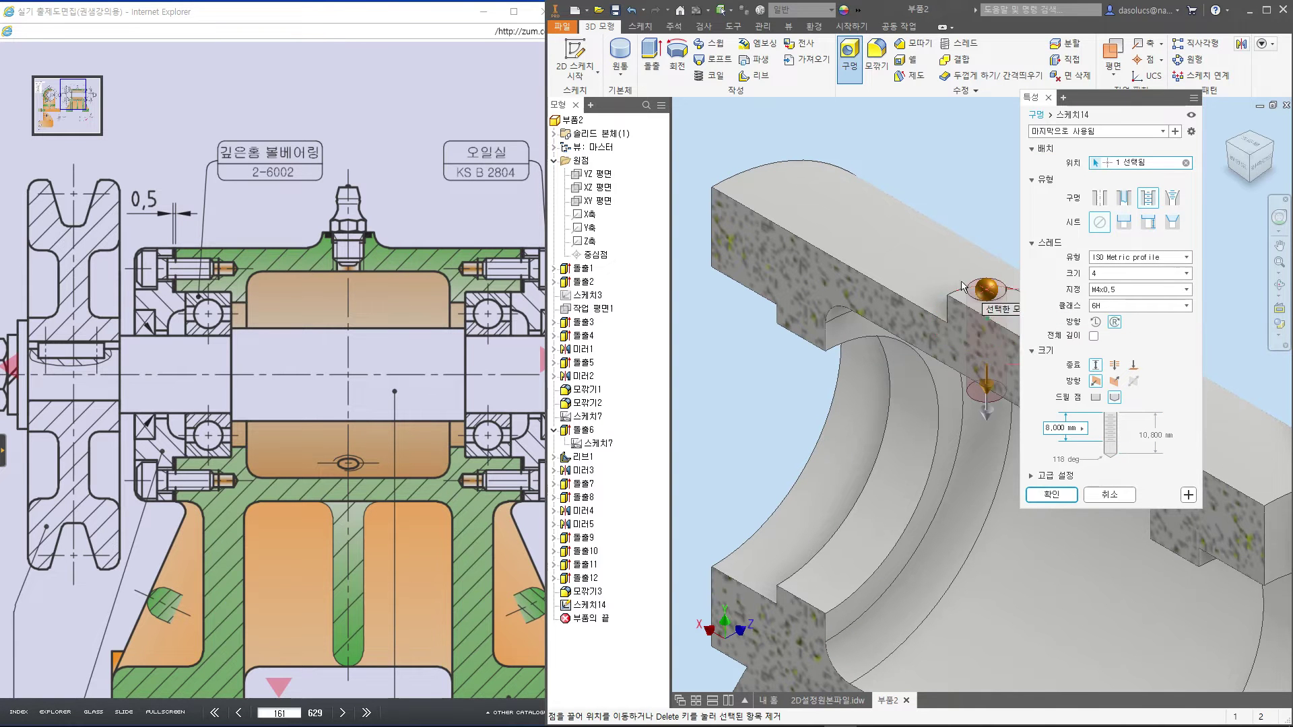
{"action": "middle_click_drag", "start_coordinate": [981, 294], "coordinate": [800, 304]}
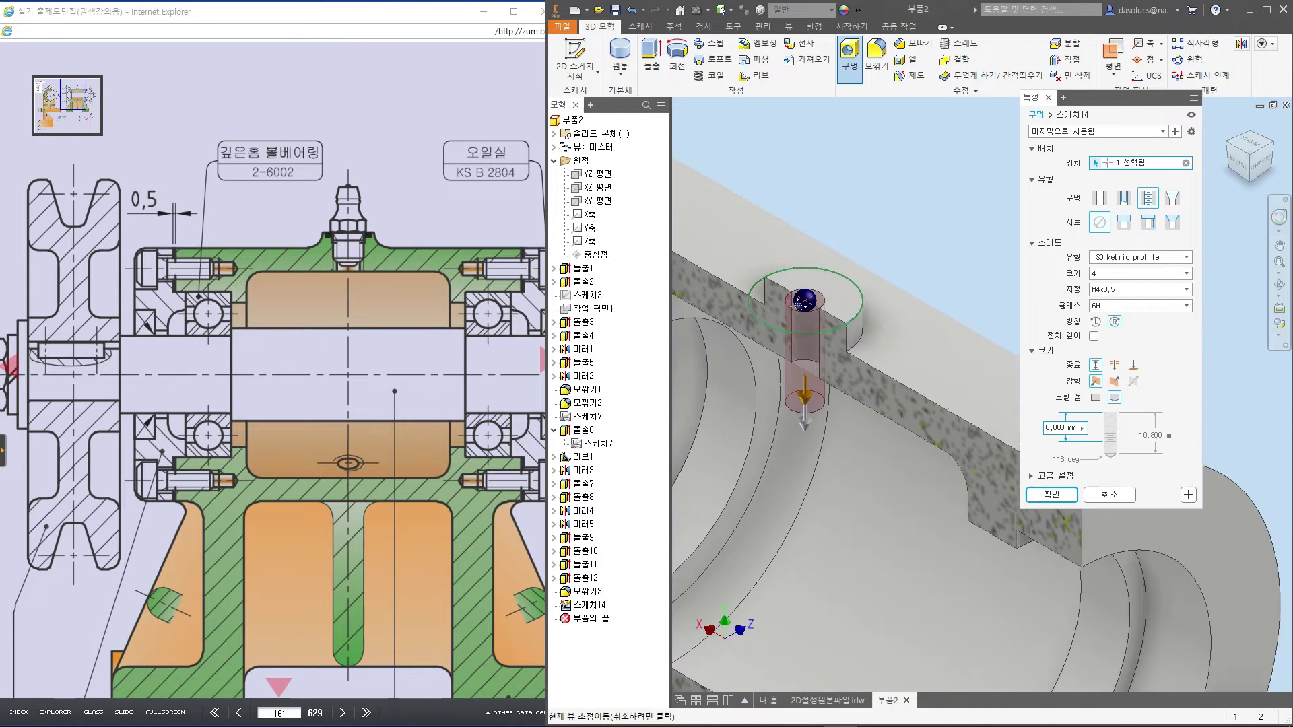
{"action": "left_click", "coordinate": [1126, 272]}
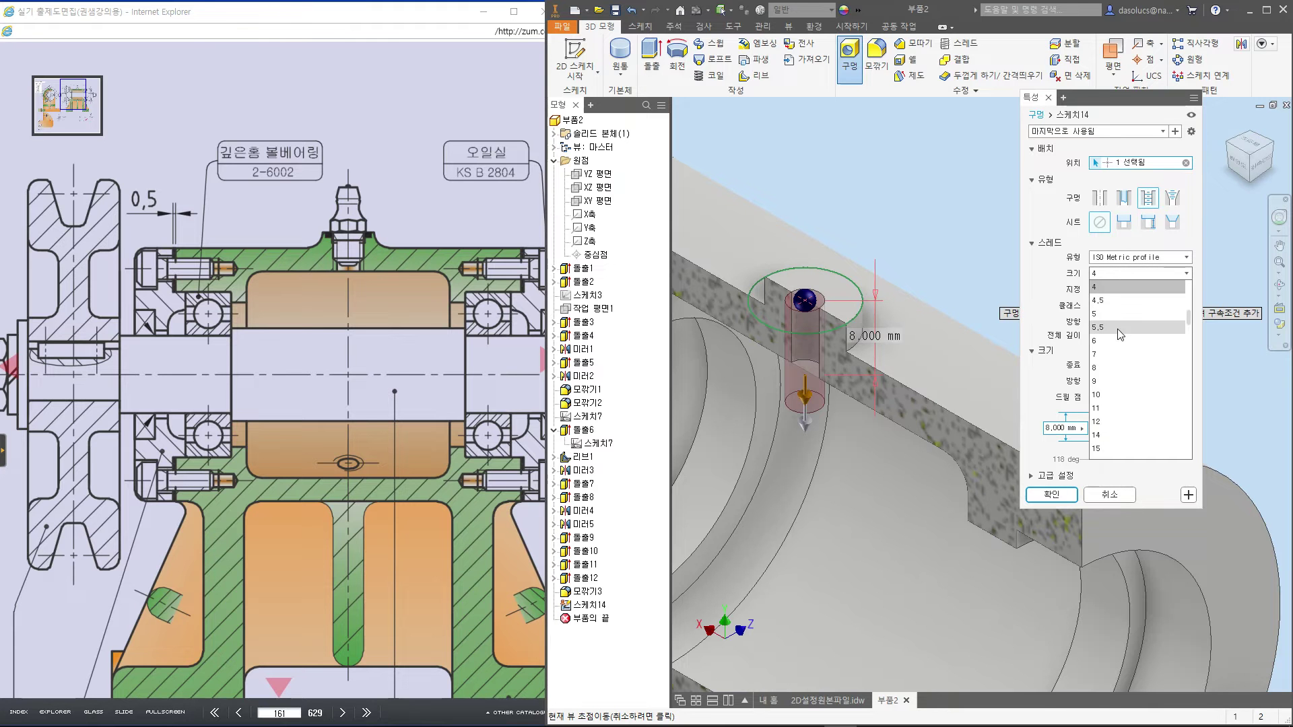
{"action": "left_click", "coordinate": [1119, 344]}
{"action": "left_click", "coordinate": [1120, 290]}
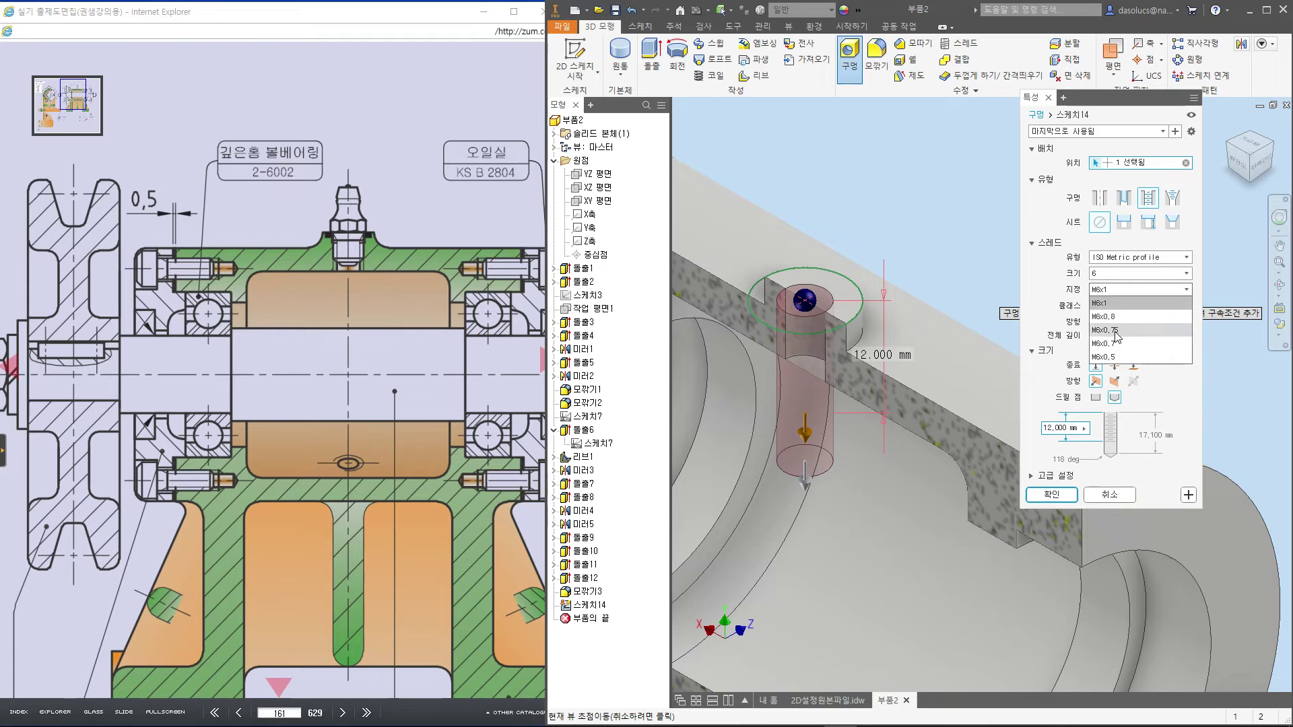
{"action": "left_click", "coordinate": [1162, 316]}
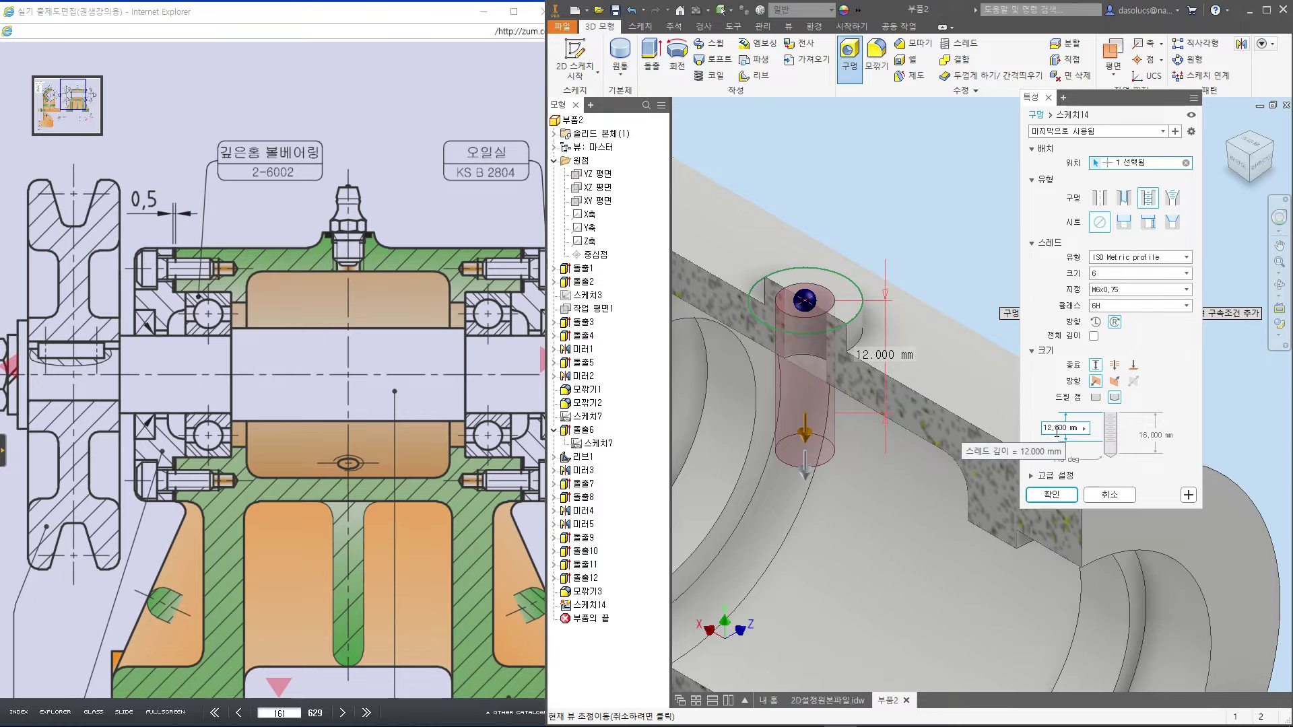
{"action": "left_click", "coordinate": [1051, 495]}
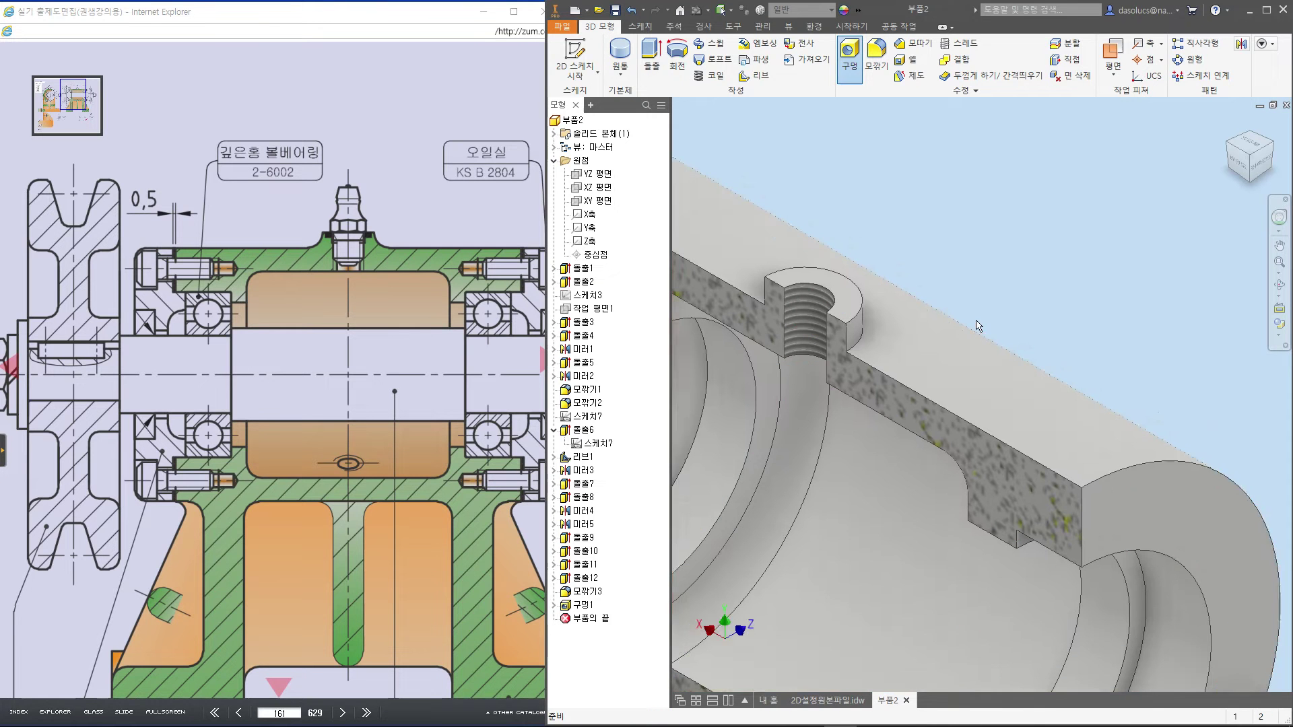
{"action": "middle_click_drag", "start_coordinate": [1052, 274], "coordinate": [1007, 354]}
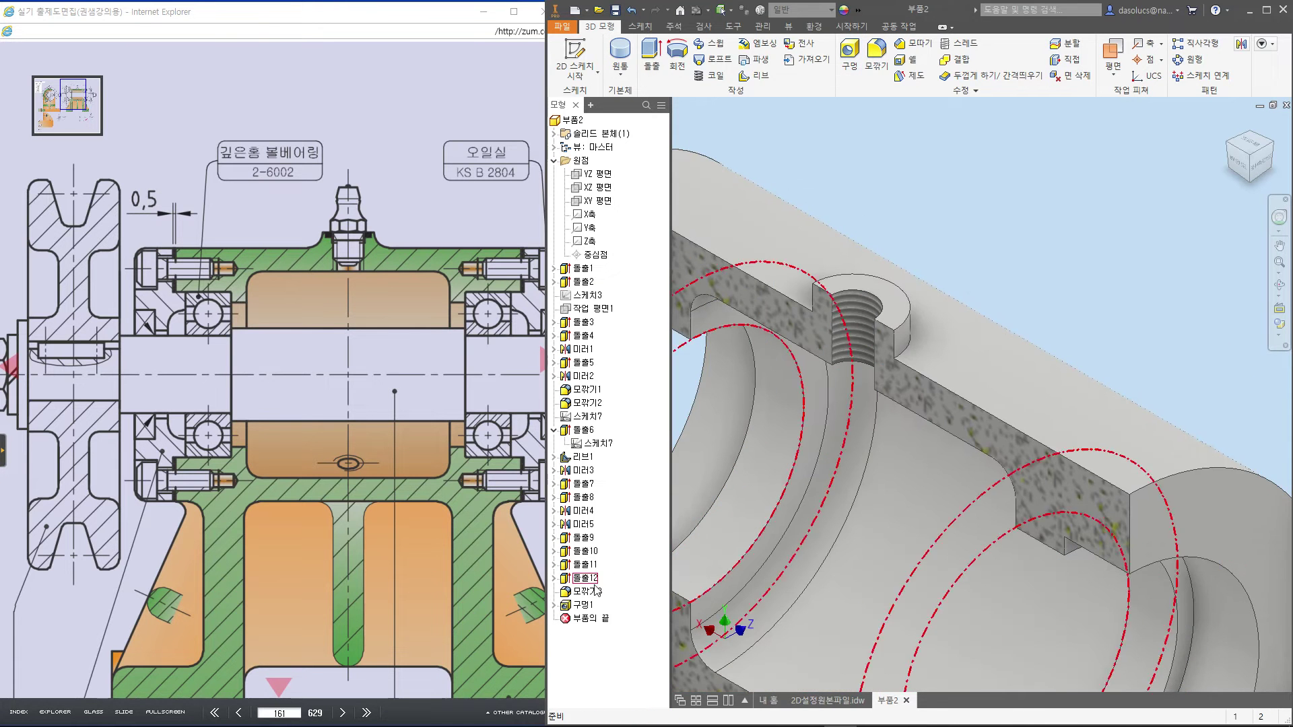
Change the tapped hole on the top boss to a counterbored type with a 7 mm counterbore diameter
{"action": "right_click", "coordinate": [578, 607]}
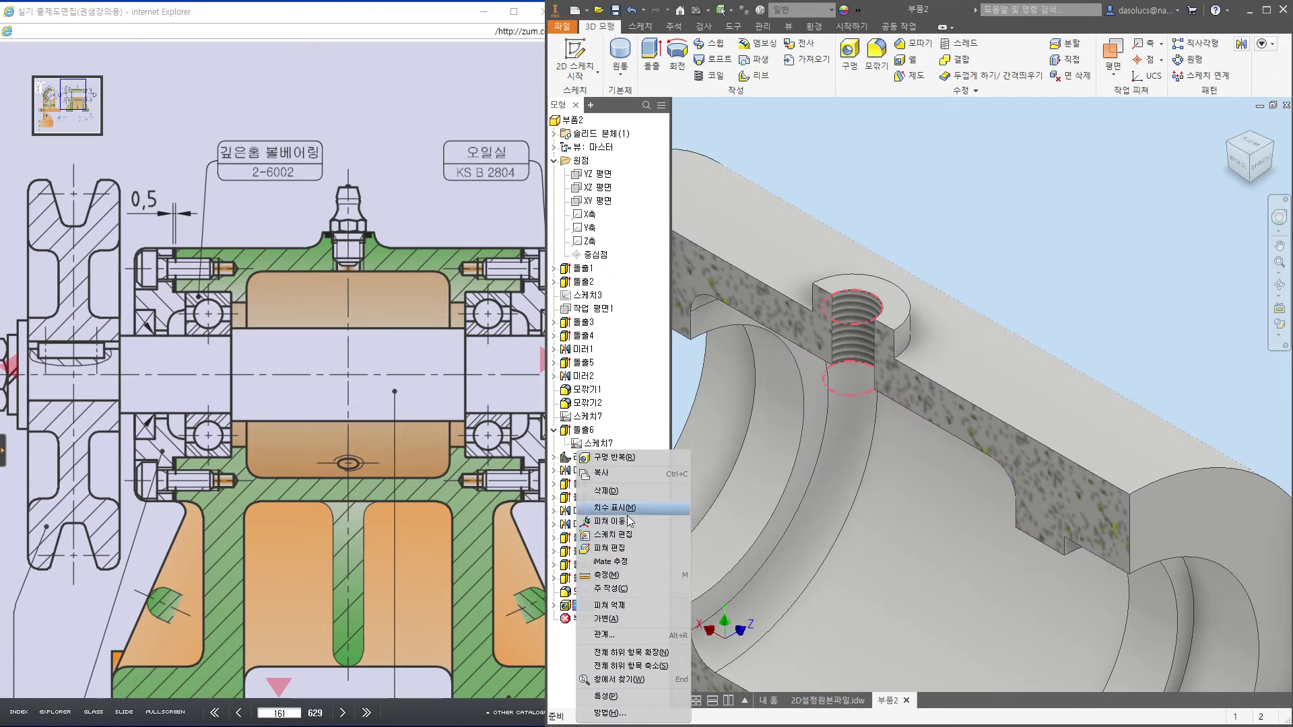
{"action": "left_click", "coordinate": [616, 549]}
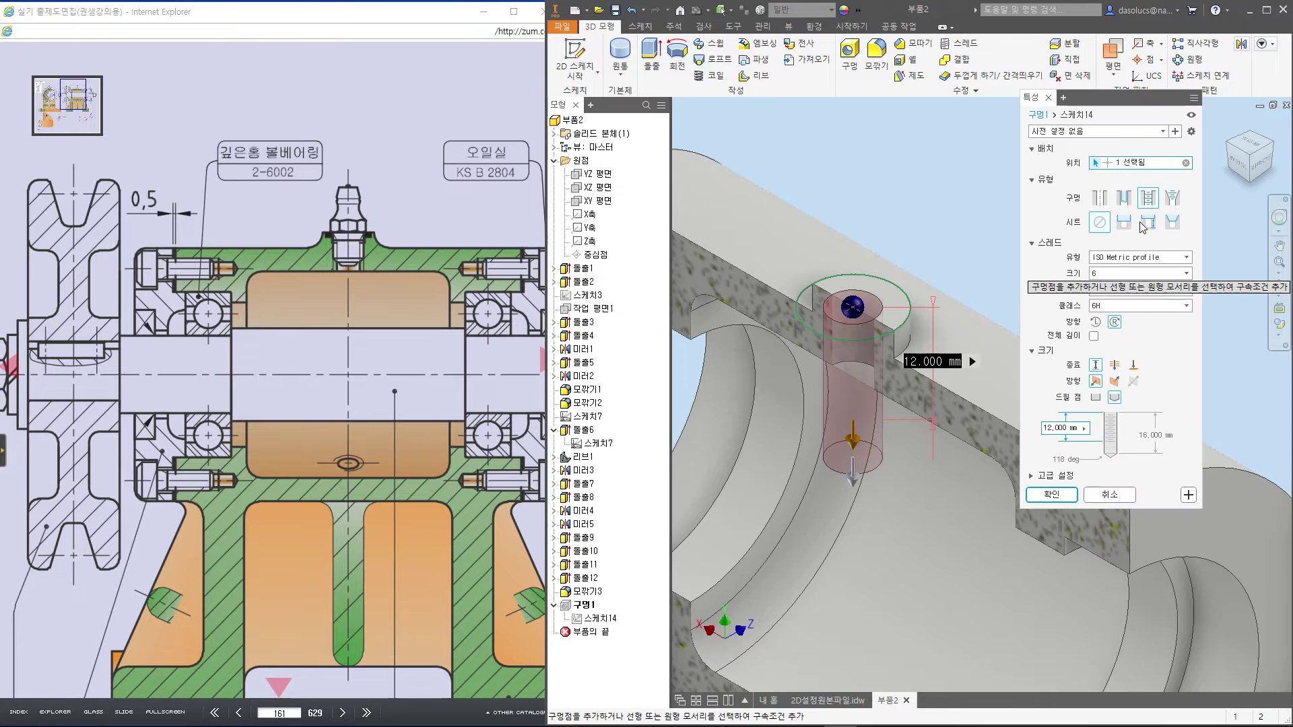
{"action": "left_click", "coordinate": [1125, 224]}
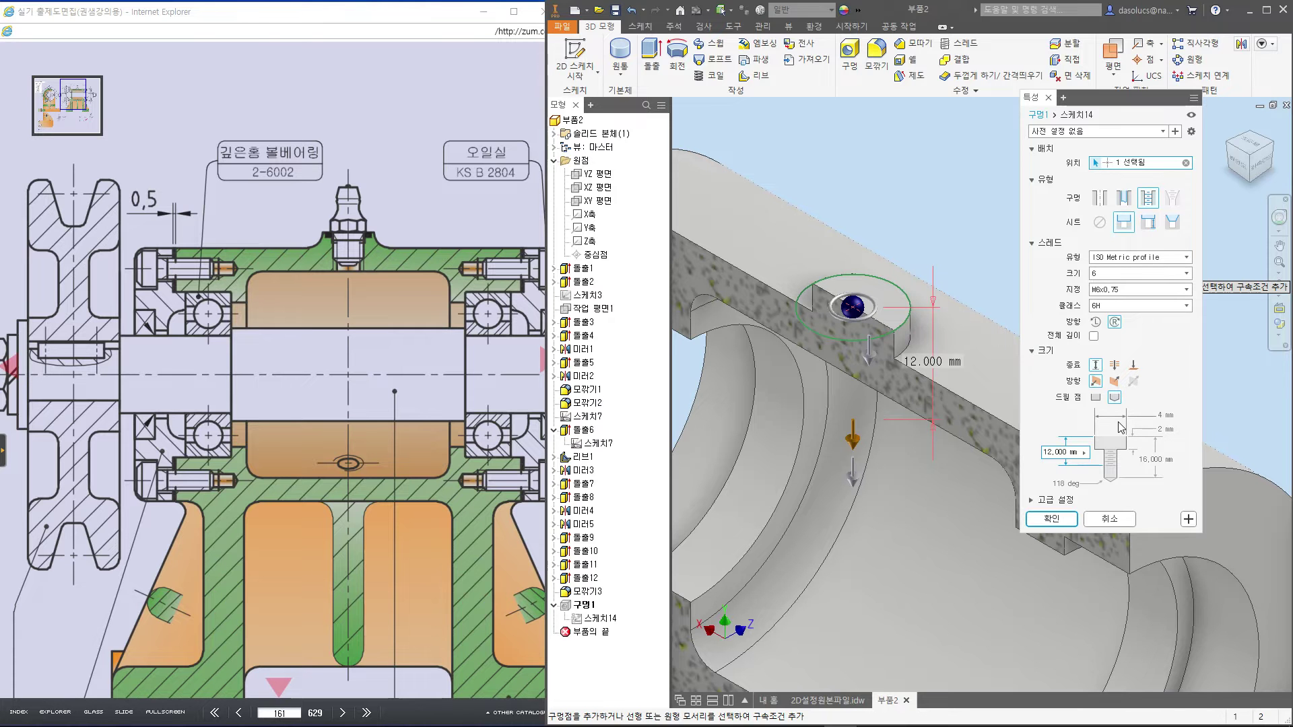
{"action": "left_click", "coordinate": [1155, 416]}
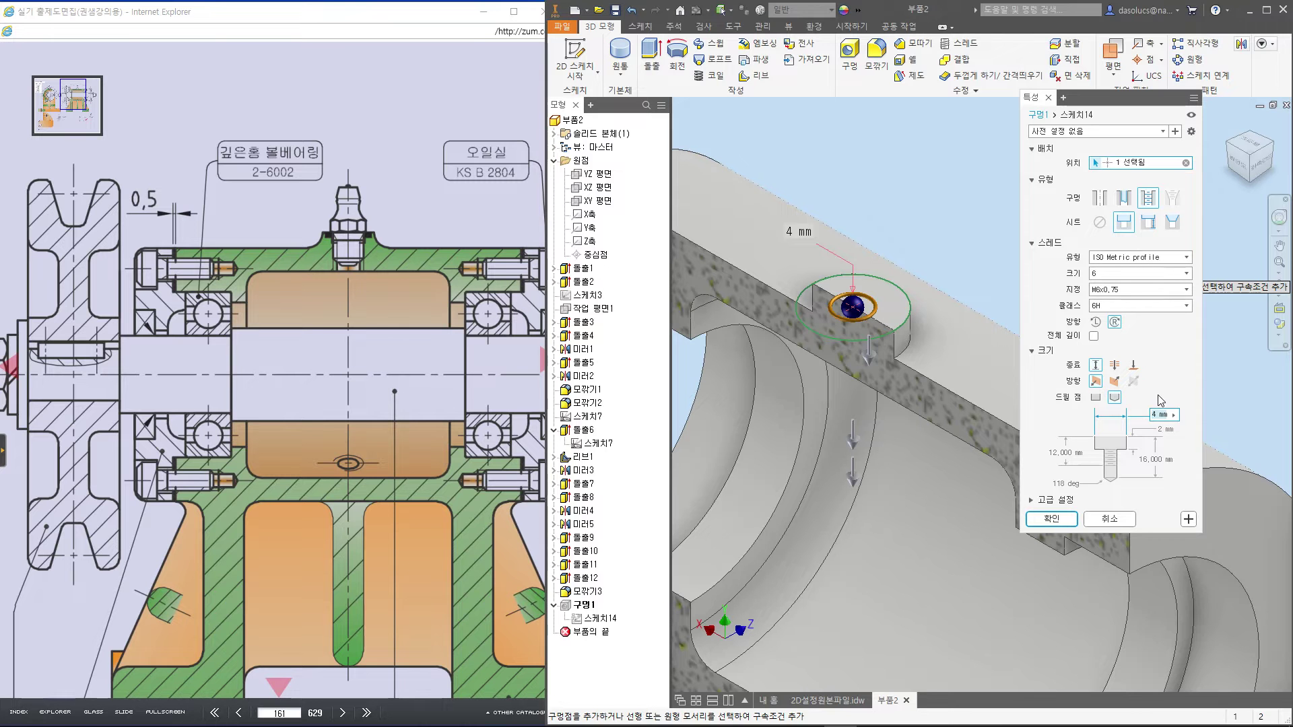
{"action": "type", "text": "7"}
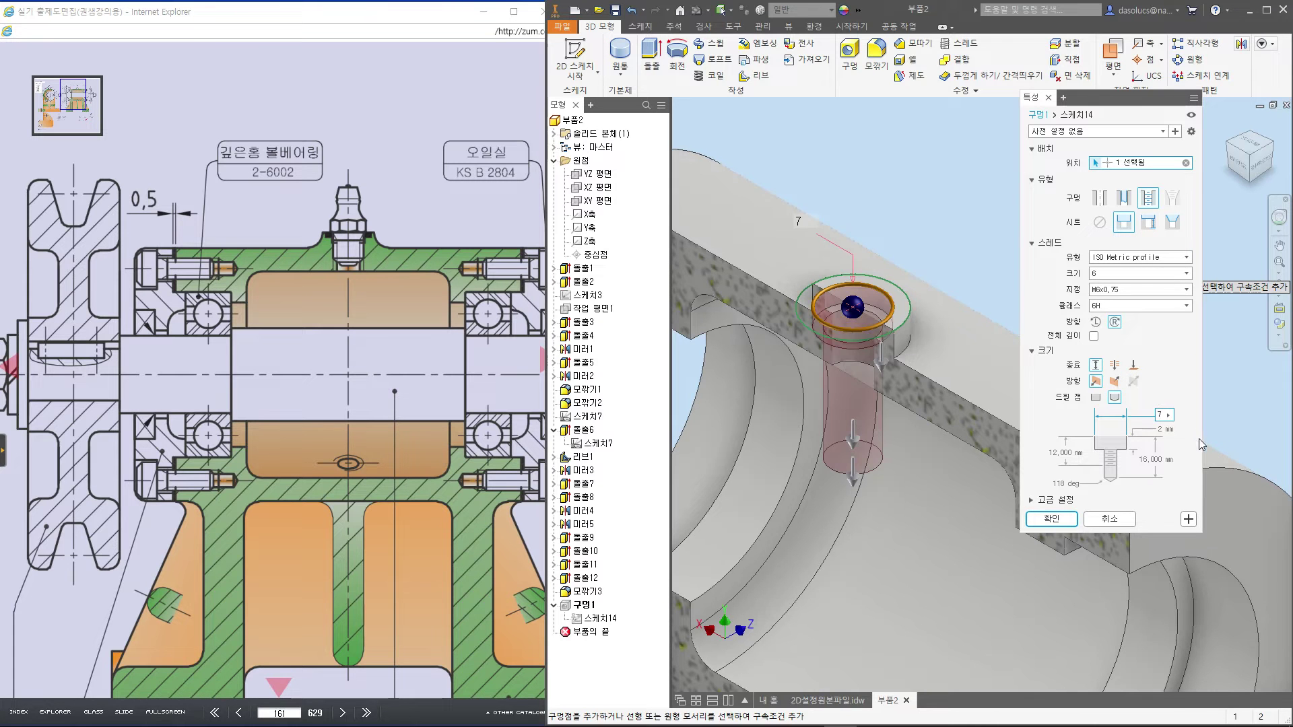
{"action": "left_click", "coordinate": [1050, 518]}
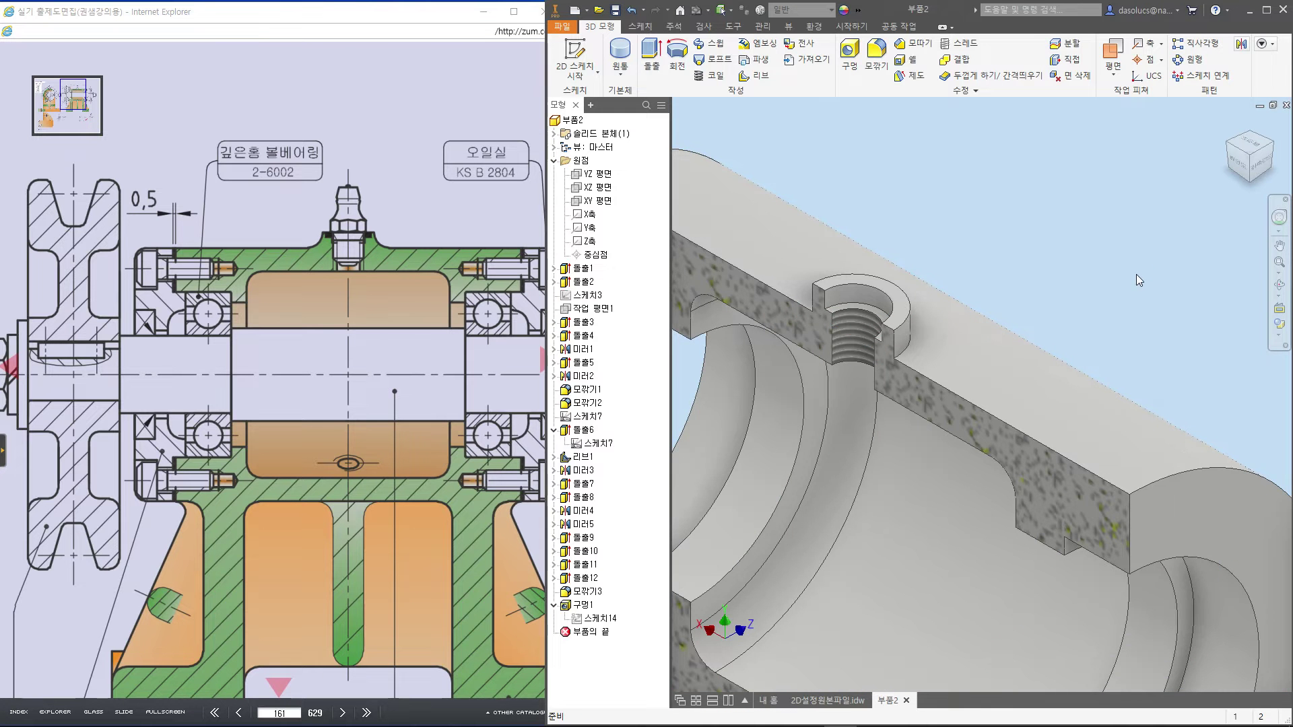
Add a matching M6x0.75 counterbored tapped hole, 12 mm deep, at the centre of the angled boss under the cylinder
{"action": "key", "text": "F6"}
{"action": "left_click", "coordinate": [1268, 147]}
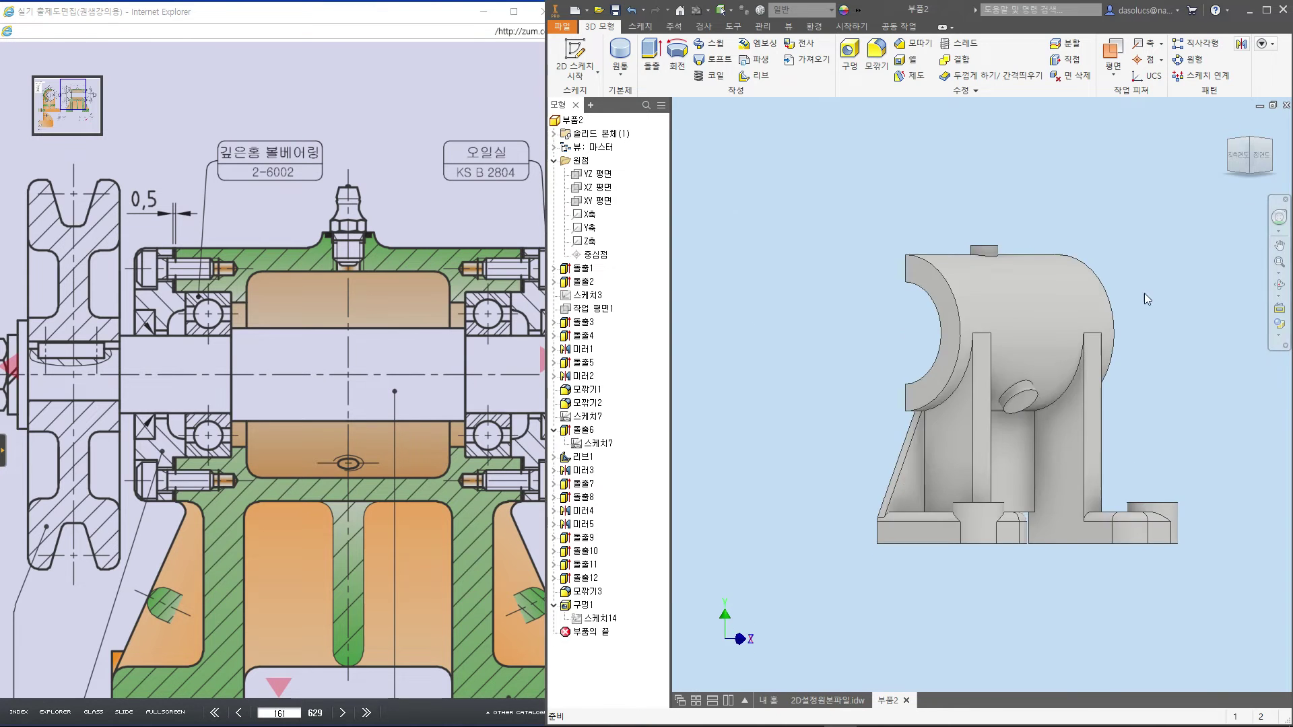
{"action": "scroll", "coordinate": [1145, 292], "scroll_direction": "down", "scroll_amount": 10}
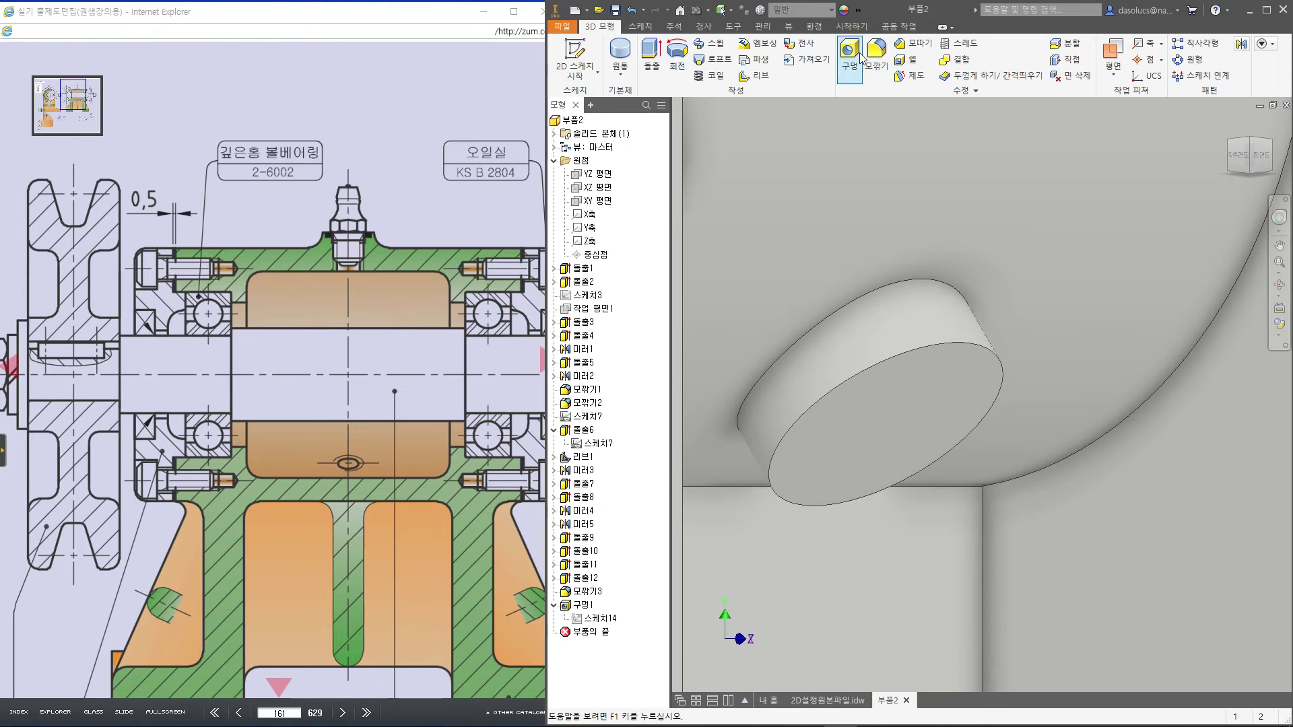
{"action": "left_click", "coordinate": [954, 349]}
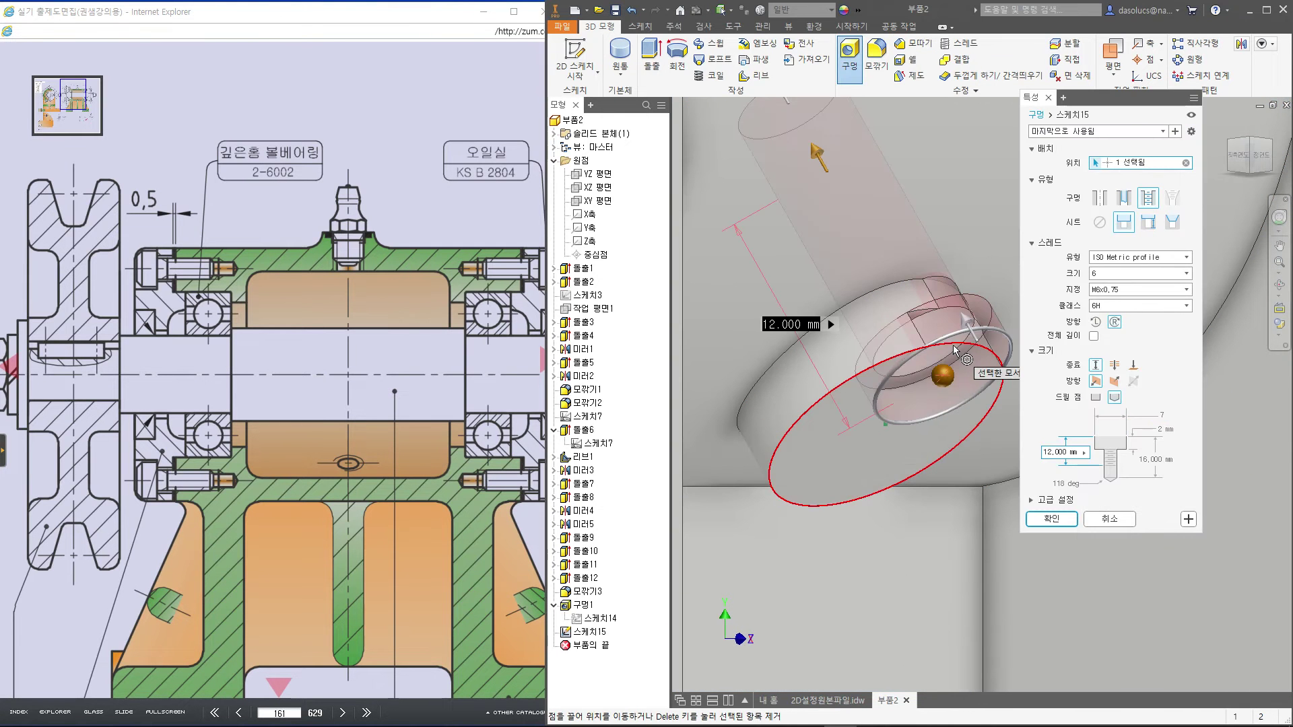
{"action": "left_click", "coordinate": [1055, 521]}
{"action": "scroll", "coordinate": [1130, 425], "scroll_direction": "down", "scroll_amount": 5}
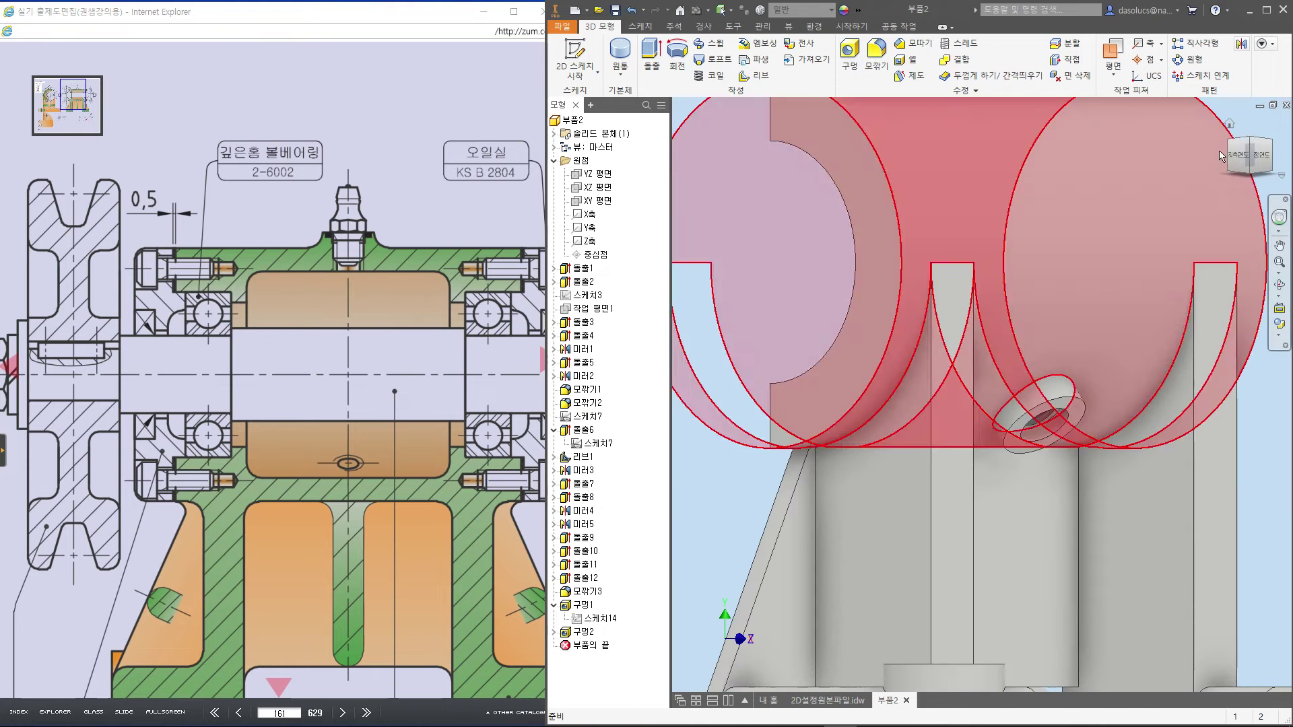
Turn off the section view so the whole housing is displayed, and show the full assembly page of the reference drawing
{"action": "left_click", "coordinate": [1237, 143]}
{"action": "scroll", "coordinate": [1035, 392], "scroll_direction": "up", "scroll_amount": 6}
{"action": "scroll", "coordinate": [1035, 392], "scroll_direction": "down", "scroll_amount": 6}
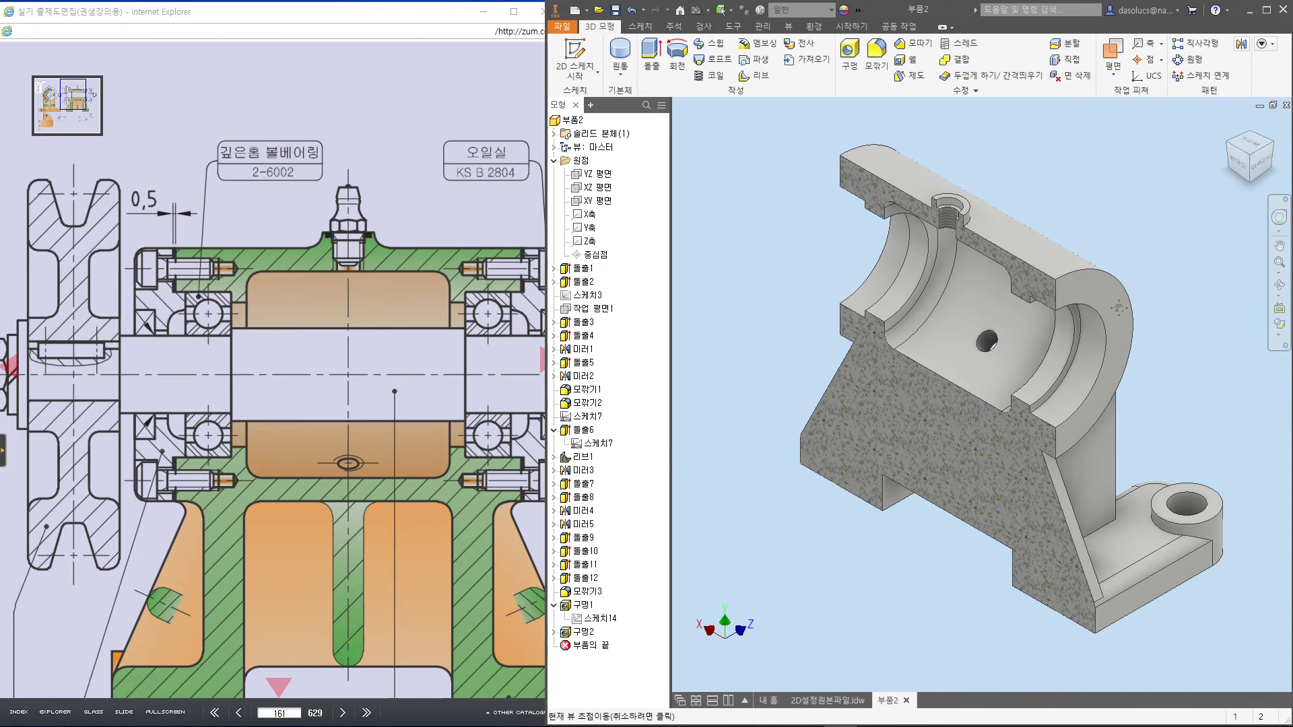
{"action": "mouse_move", "coordinate": [1134, 292]}
{"action": "middle_mouse_down"}
{"action": "mouse_move", "coordinate": [1105, 326]}
{"action": "mouse_move", "coordinate": [1147, 286]}
{"action": "middle_mouse_up"}
{"action": "key", "text": "ctrl+z"}
{"action": "scroll", "coordinate": [1145, 330], "scroll_direction": "down", "scroll_amount": 3}
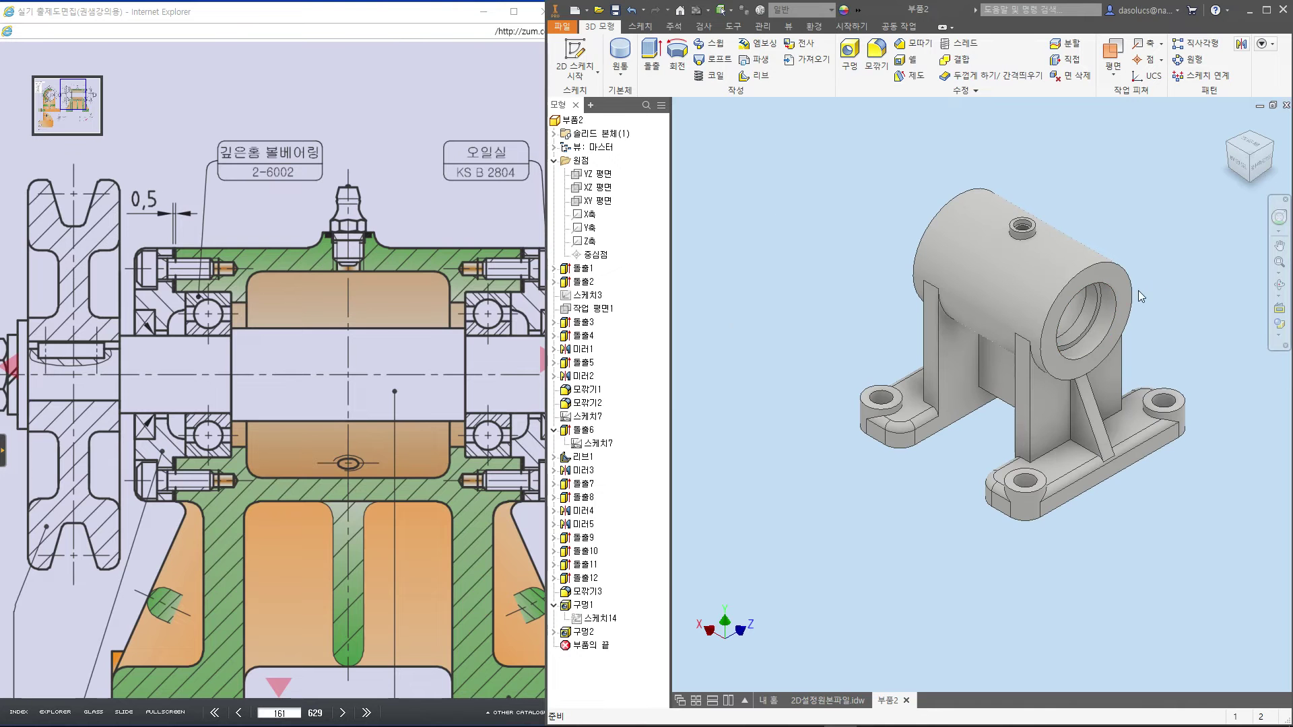
{"action": "scroll", "coordinate": [1161, 281], "scroll_direction": "up", "scroll_amount": 3}
{"action": "left_click", "coordinate": [404, 161]}
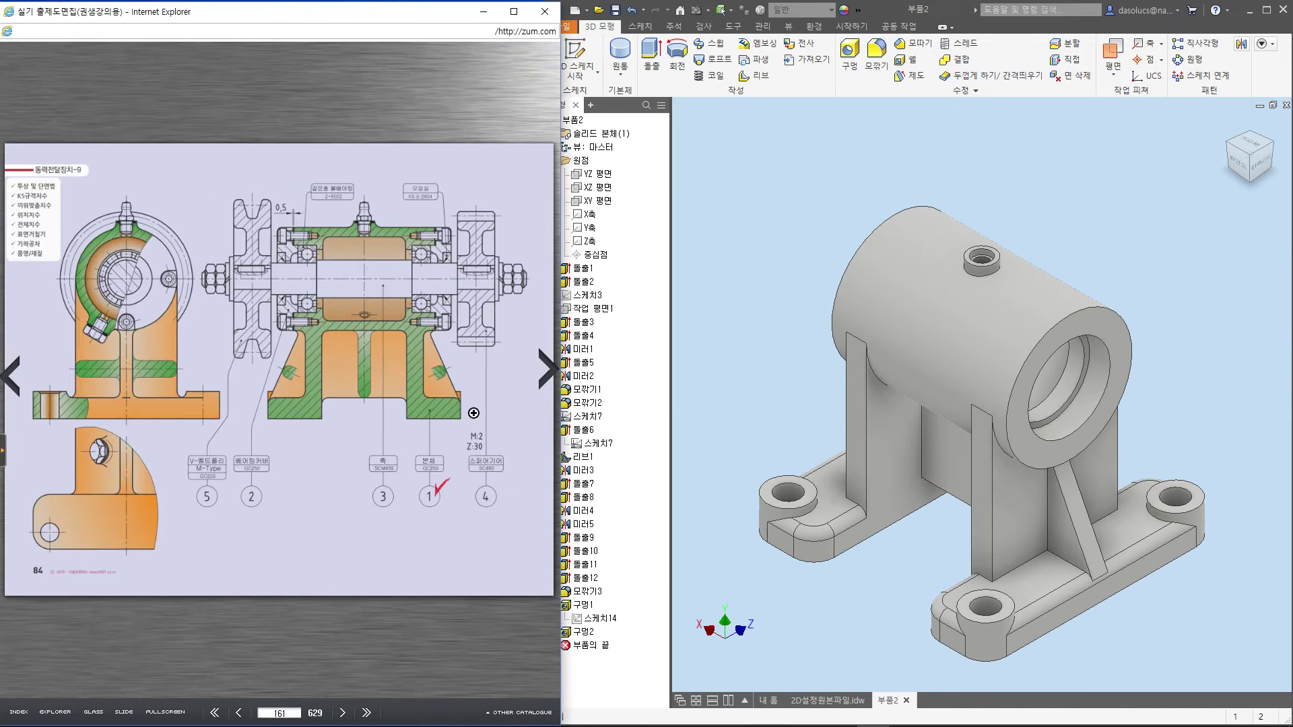
{"action": "middle_click_drag", "start_coordinate": [1131, 253], "coordinate": [1128, 195]}
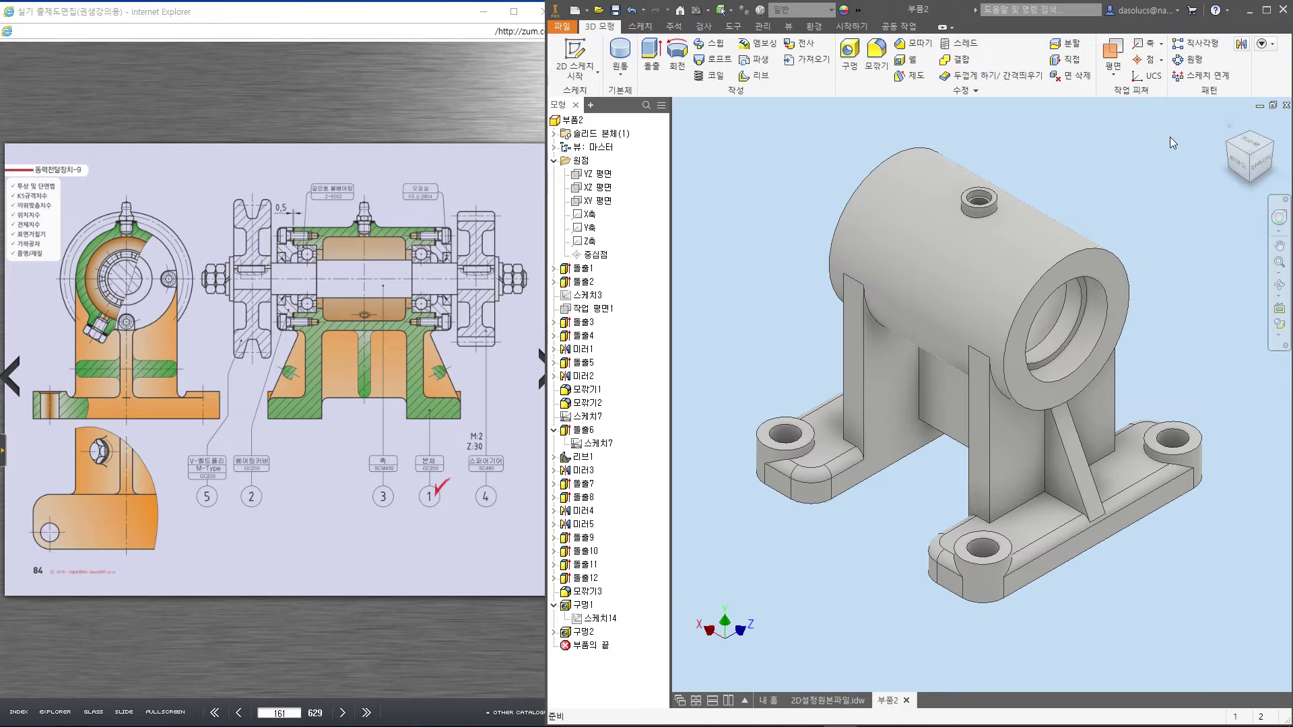
Fillet the edges of the upright supports and the first triangular rib with a 3 mm radius
{"action": "key", "text": "f"}
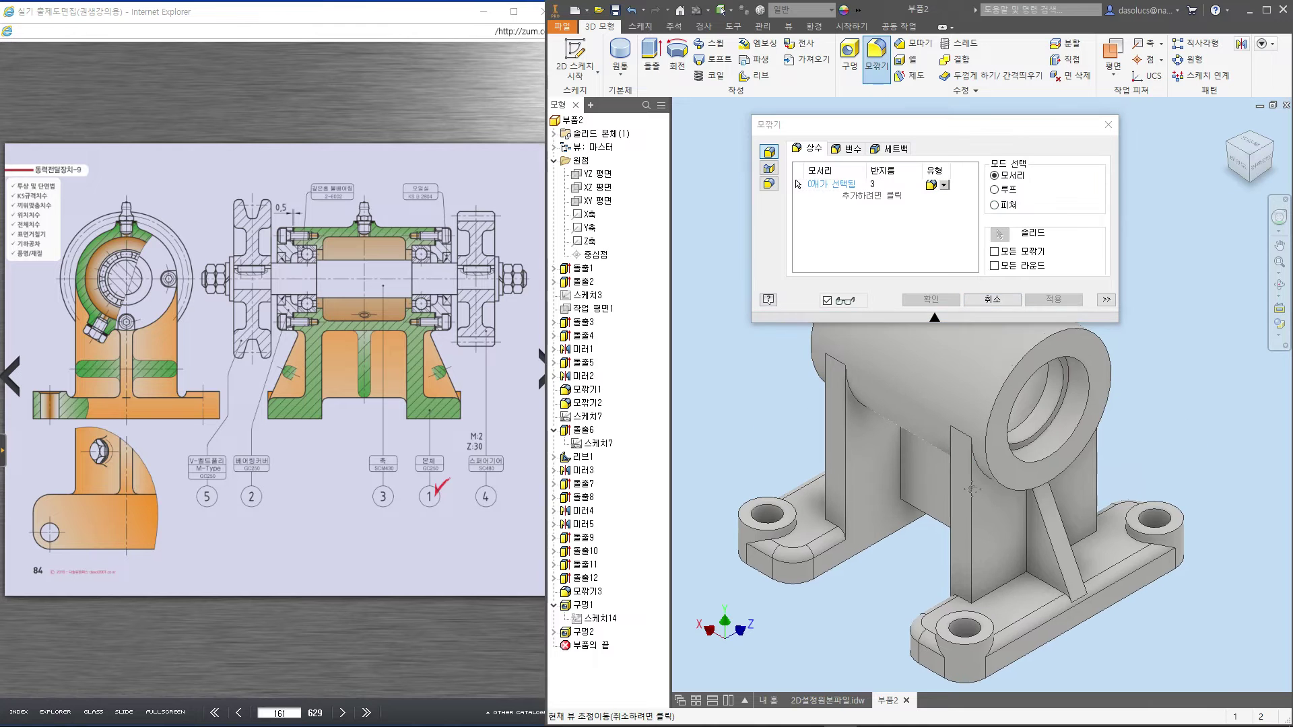
{"action": "left_click", "coordinate": [994, 204]}
{"action": "left_click", "coordinate": [838, 438]}
{"action": "left_click", "coordinate": [963, 512]}
{"action": "left_click", "coordinate": [915, 502]}
{"action": "left_click", "coordinate": [1067, 522]}
{"action": "left_click", "coordinate": [1053, 300]}
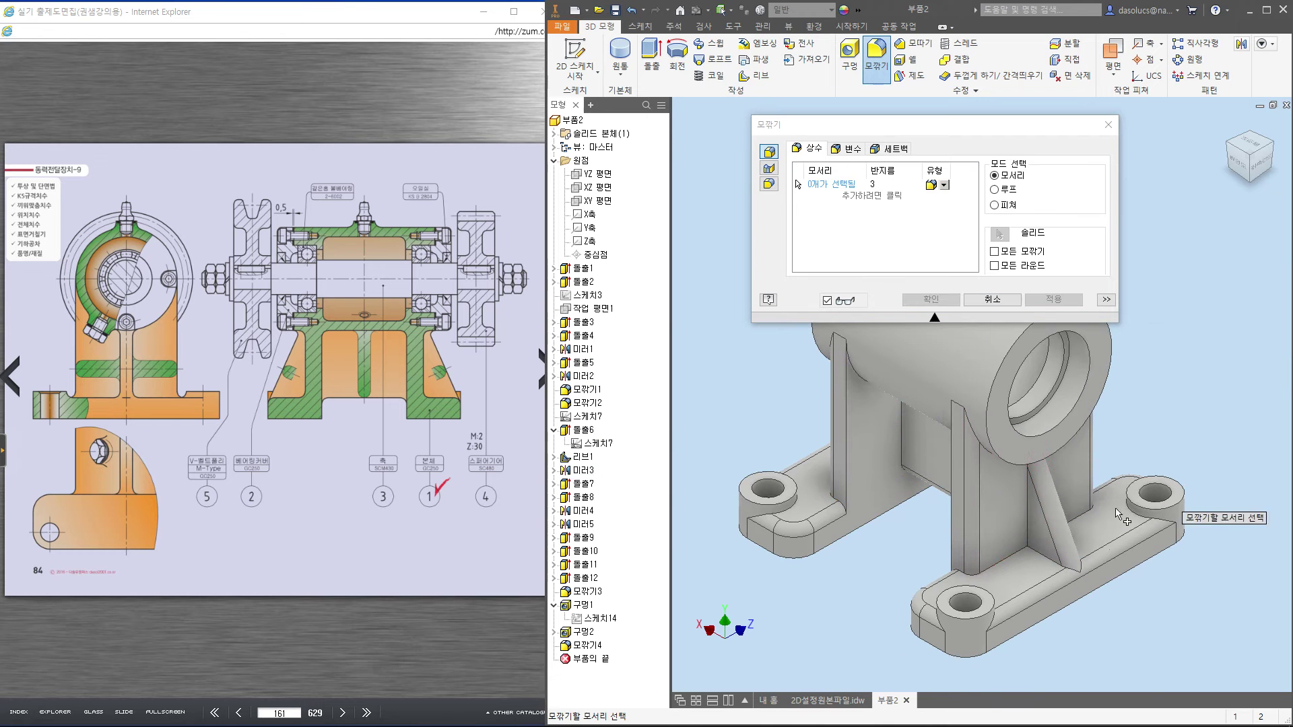
Fillet the vertical junctions between both triangular ribs and their uprights, plus the second rib's outer edges, with a 3 mm radius
{"action": "left_click", "coordinate": [1031, 539]}
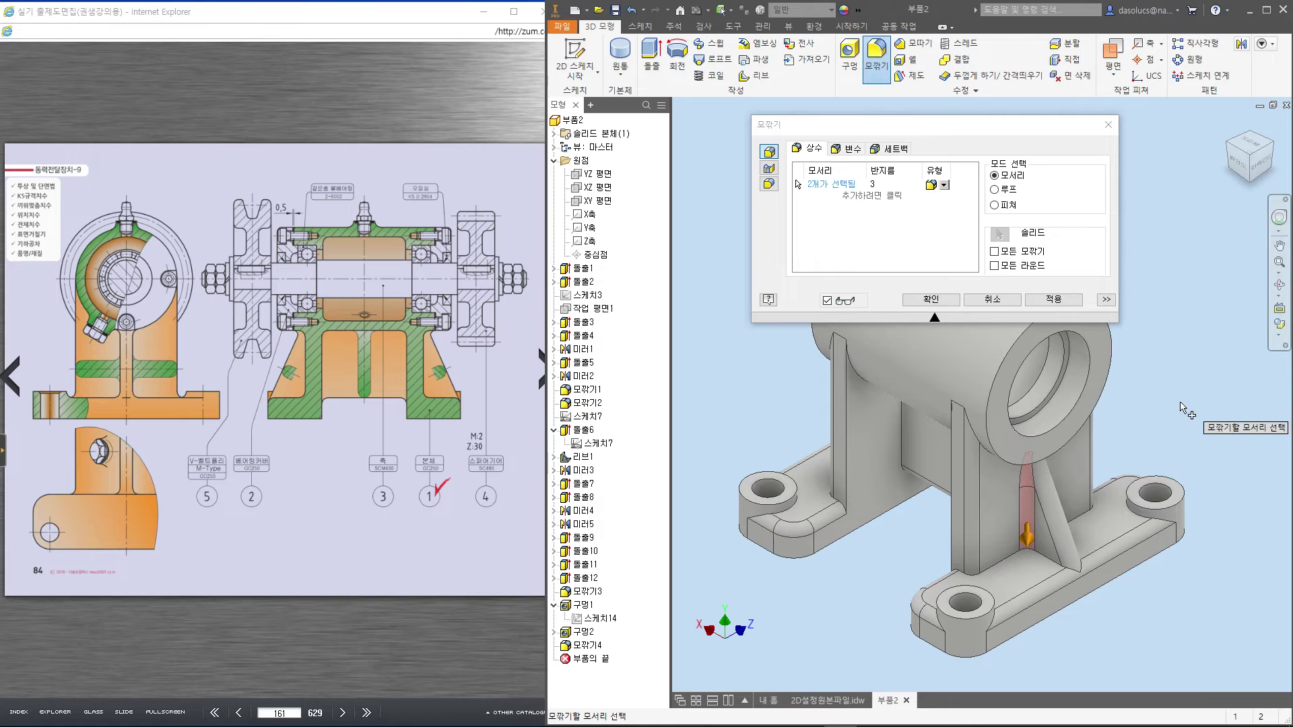
{"action": "middle_click_drag", "start_coordinate": [1184, 407], "coordinate": [1167, 418]}
{"action": "left_click", "coordinate": [1272, 143]}
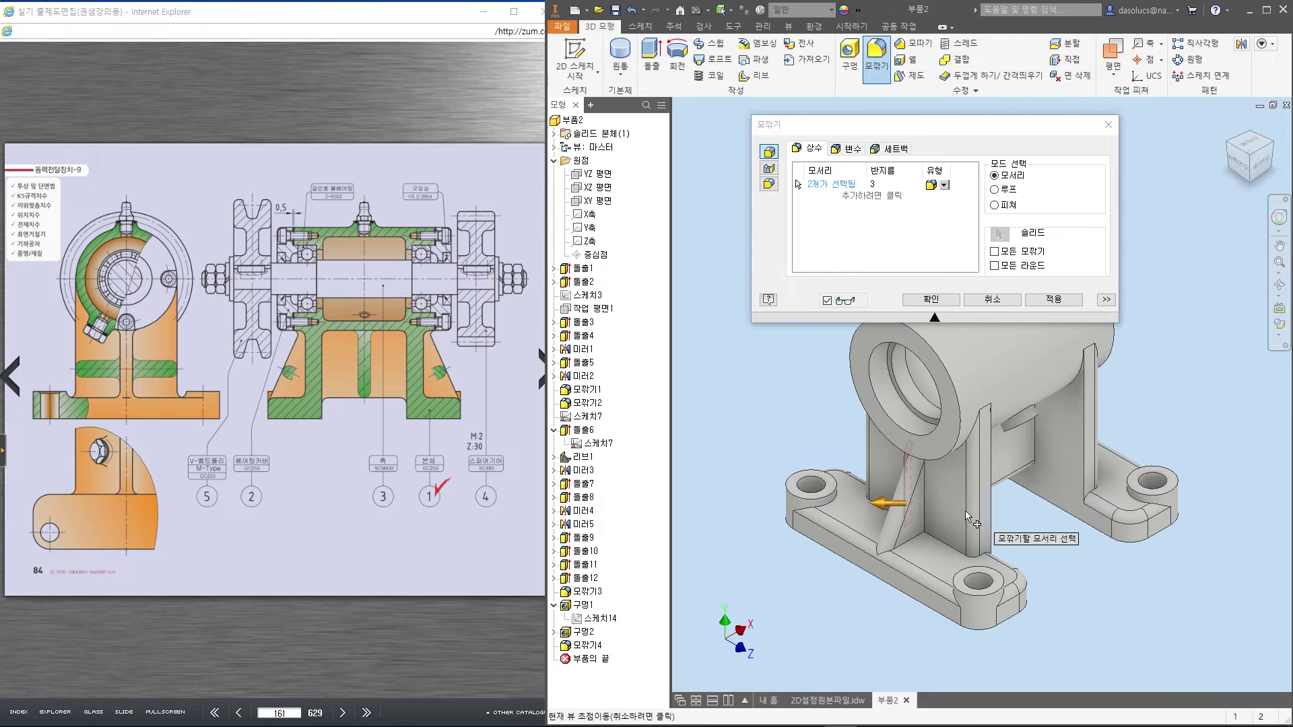
{"action": "left_click", "coordinate": [927, 515]}
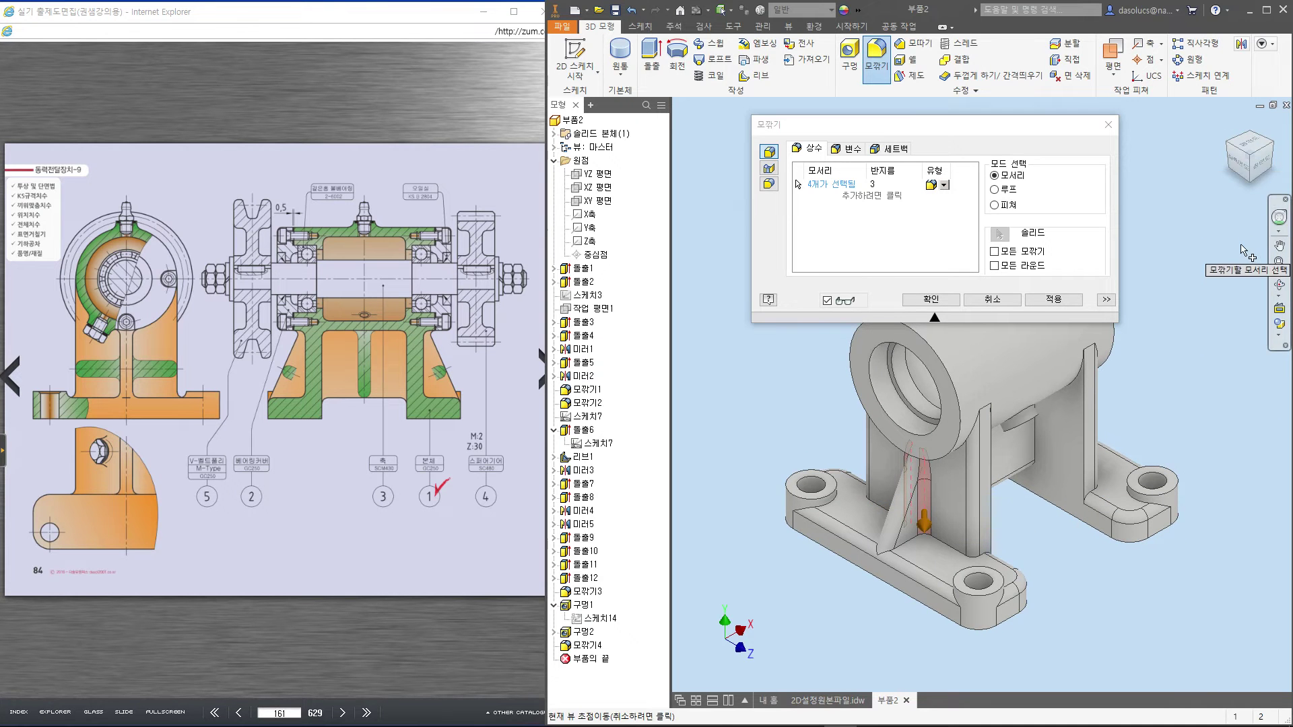
{"action": "left_click", "coordinate": [1273, 146]}
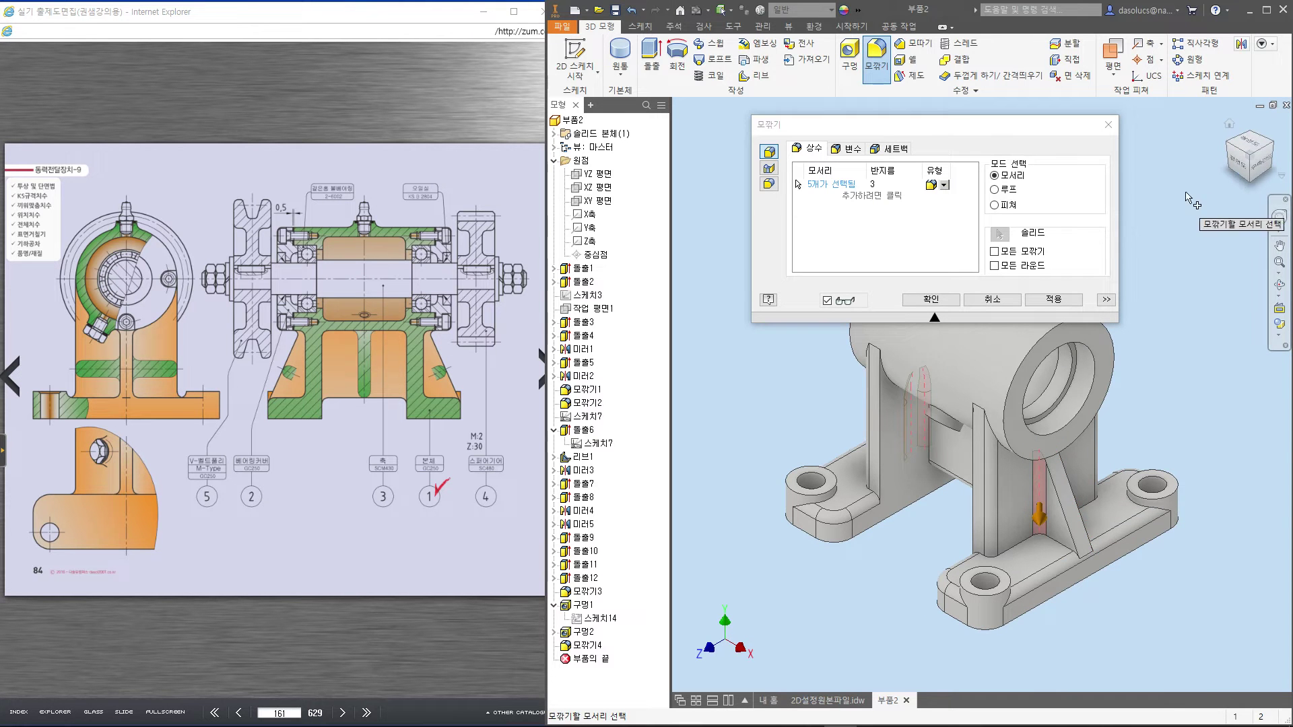
{"action": "left_click", "coordinate": [1266, 154]}
{"action": "left_click", "coordinate": [922, 493]}
{"action": "left_click", "coordinate": [995, 205]}
{"action": "left_click", "coordinate": [899, 501]}
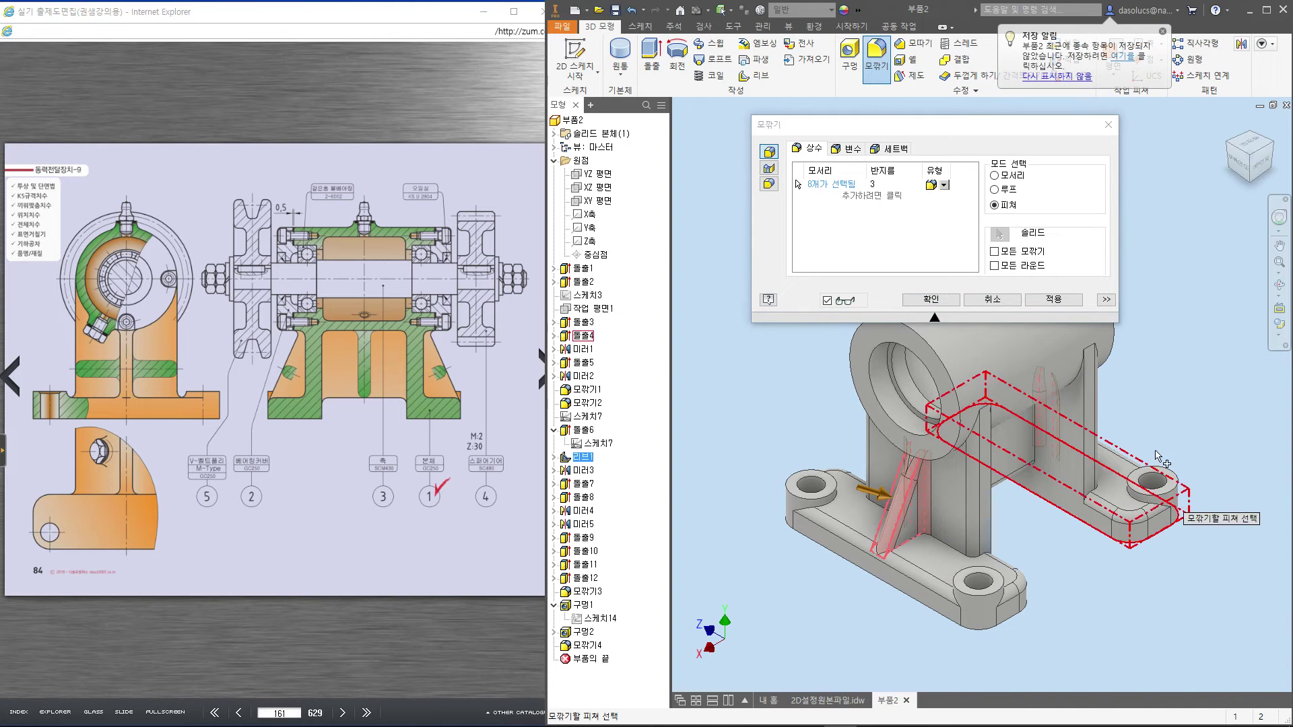
{"action": "left_click", "coordinate": [1054, 299]}
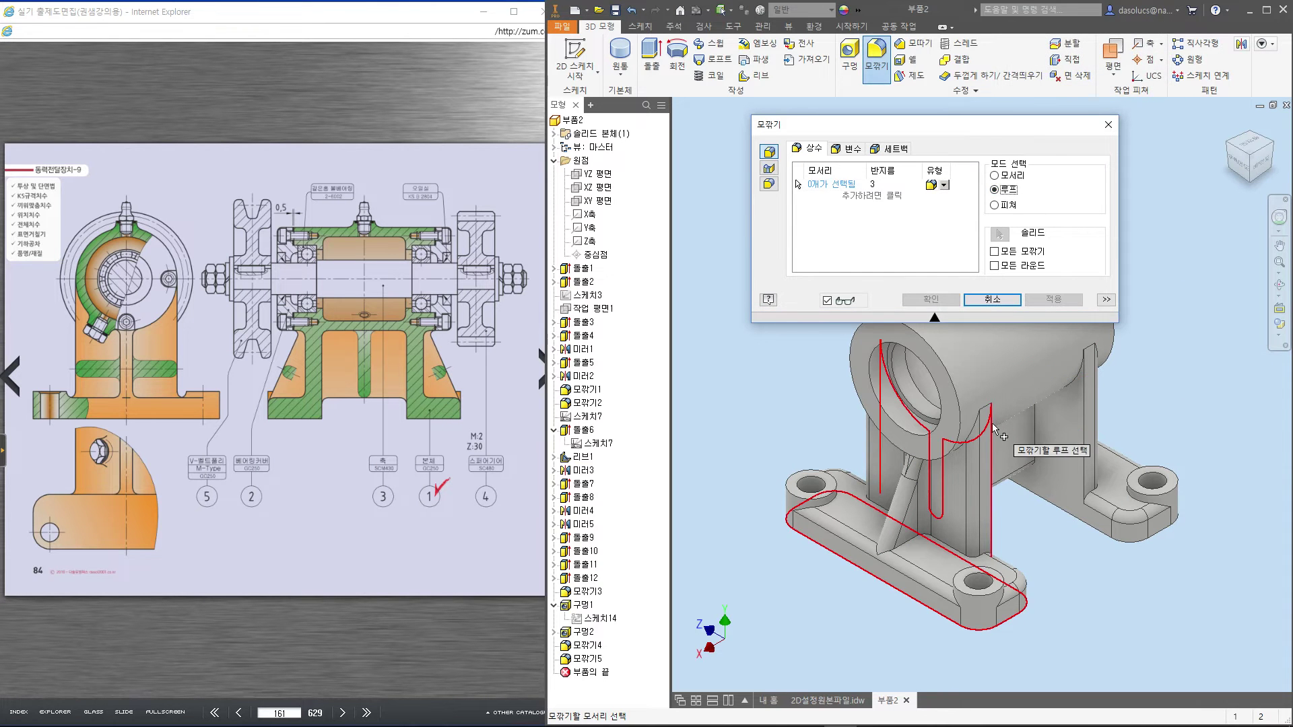
Fillet the central web's junction loops and the wall-to-base loops on both sides of one foot with a 3 mm radius
{"action": "left_click", "coordinate": [928, 477]}
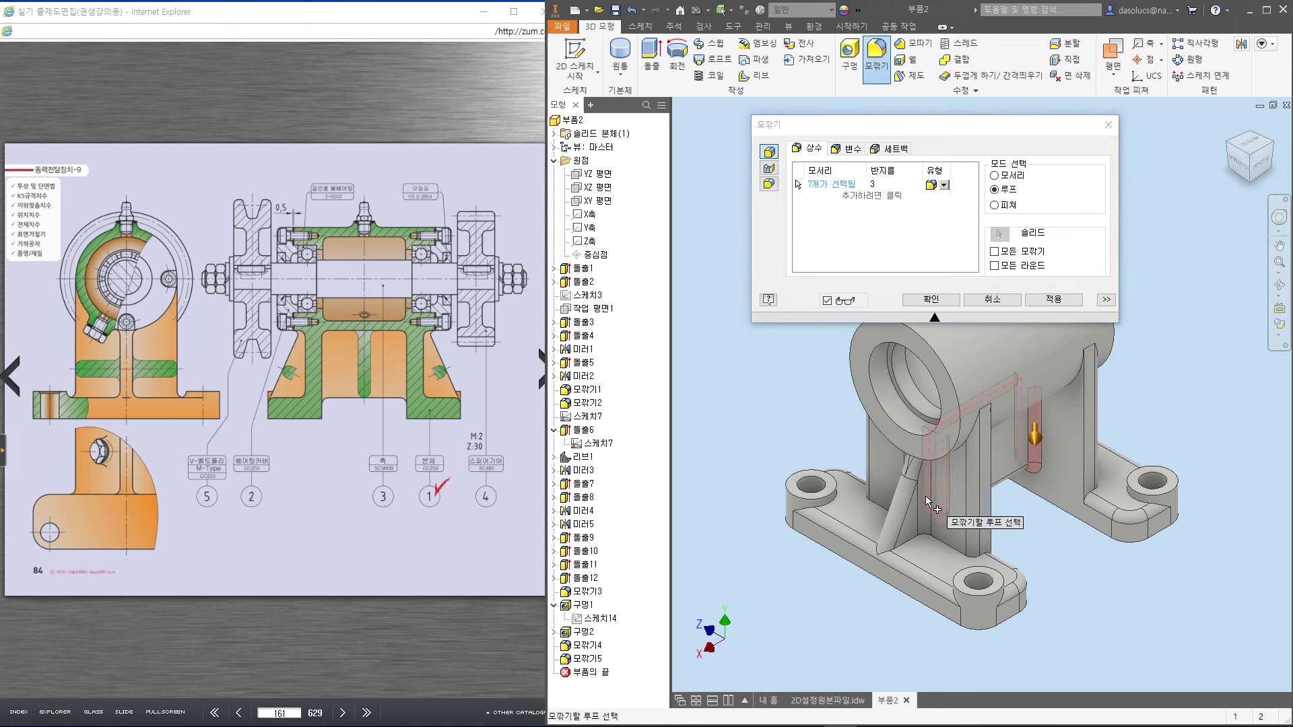
{"action": "left_click", "coordinate": [927, 539]}
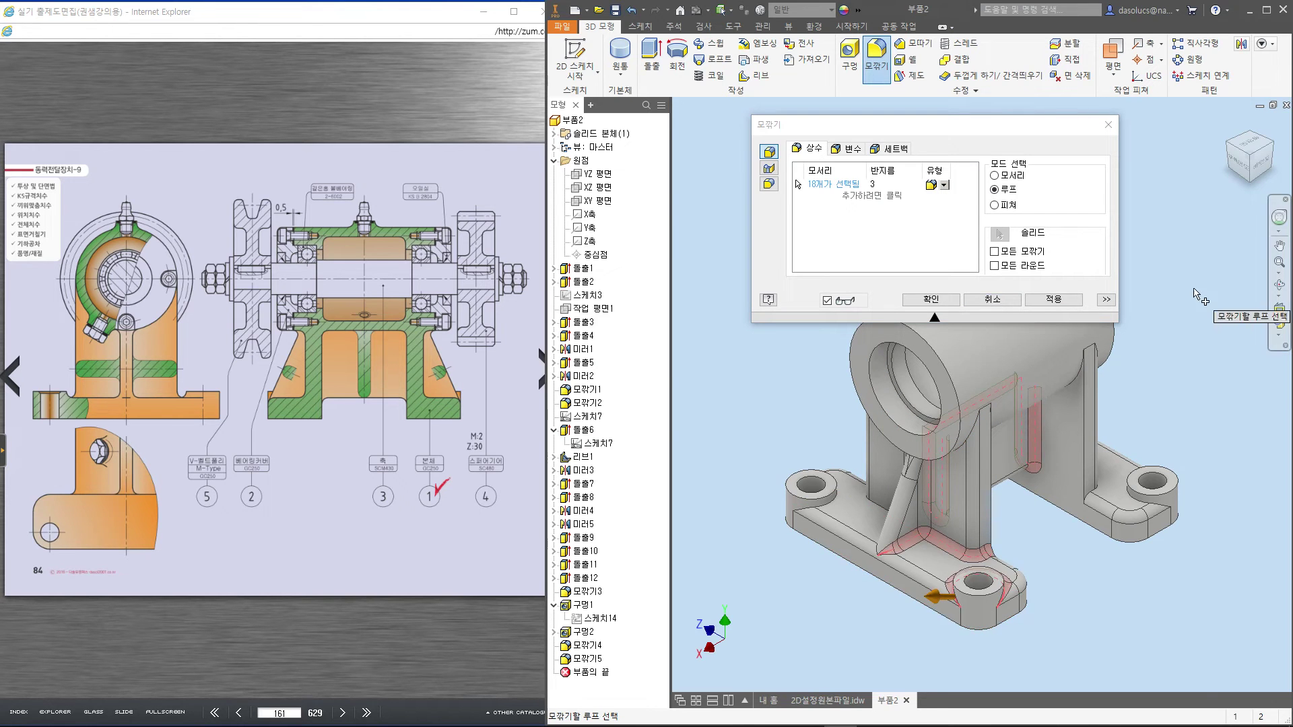
{"action": "left_click", "coordinate": [1231, 149]}
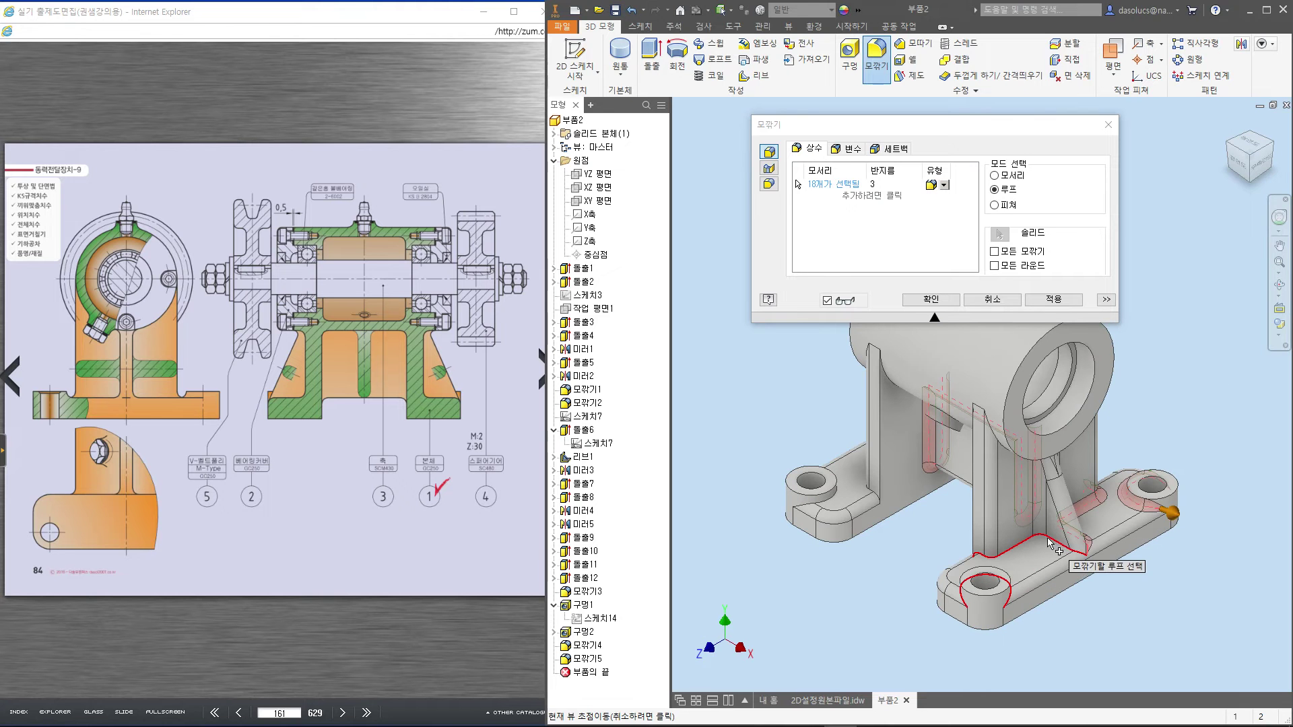
{"action": "left_click", "coordinate": [1049, 543]}
{"action": "left_click", "coordinate": [1231, 149]}
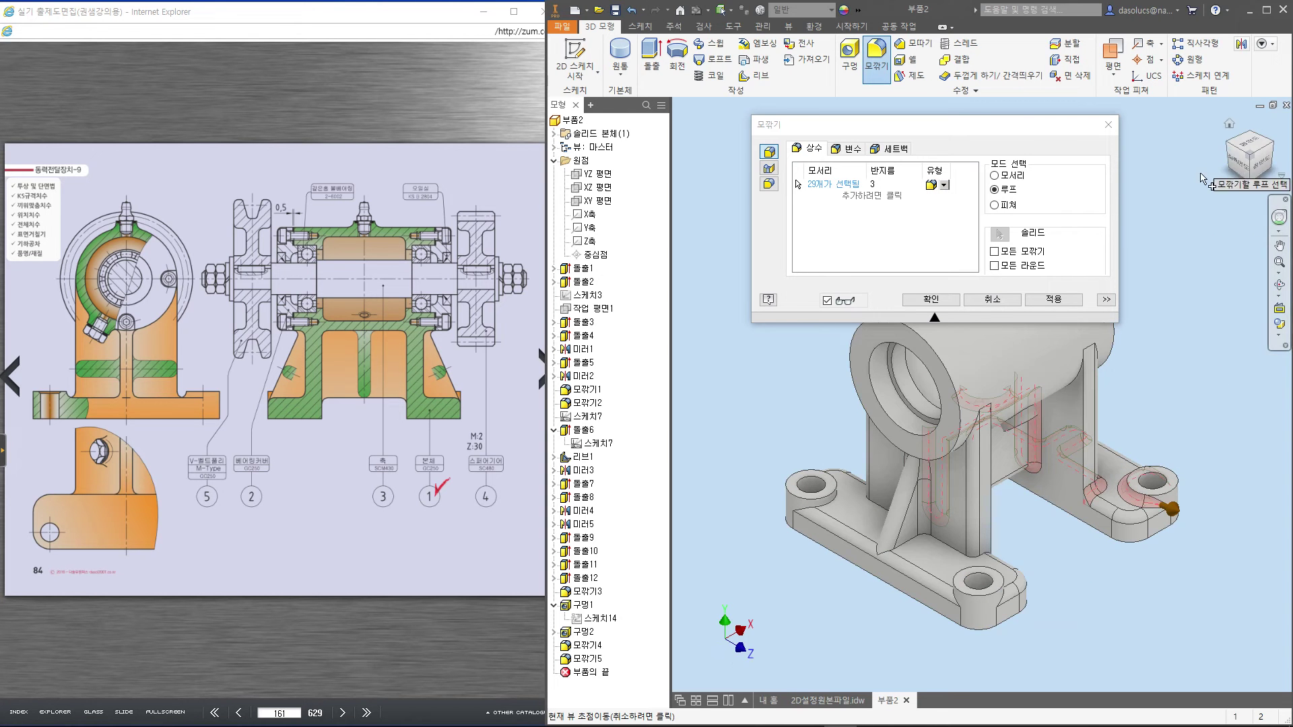
{"action": "left_click", "coordinate": [1048, 299]}
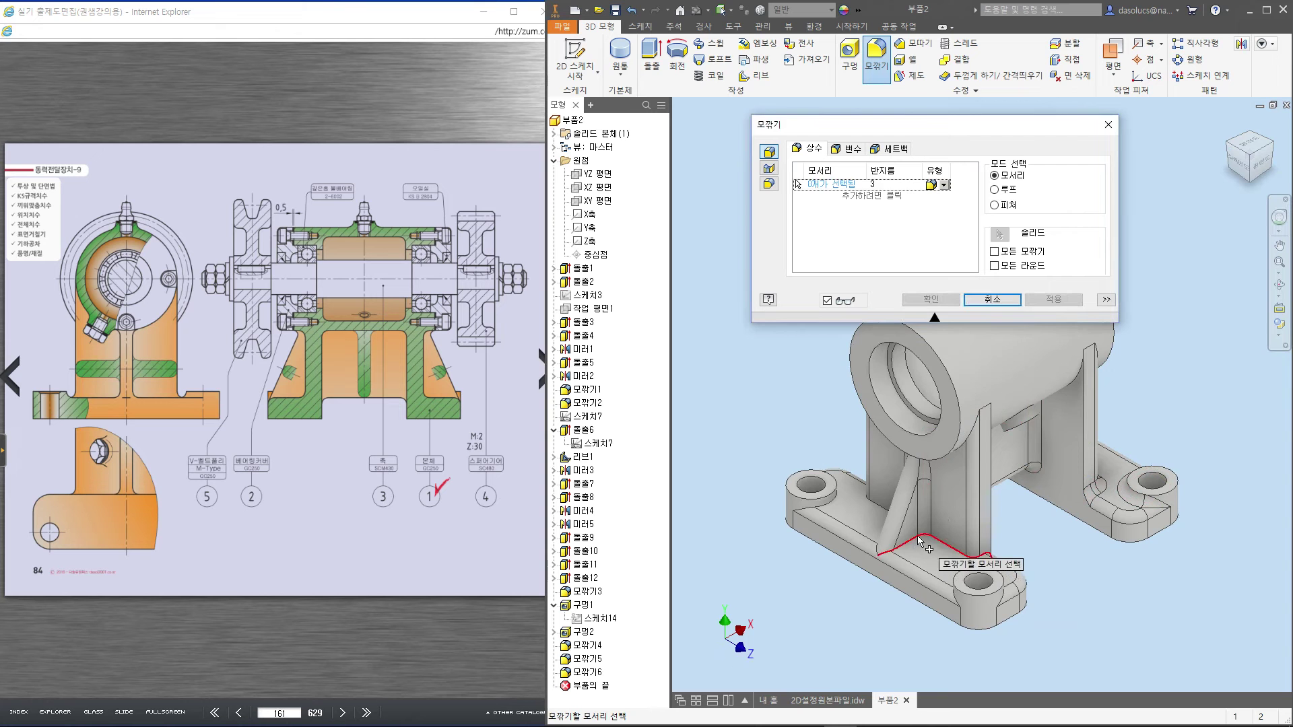
Fillet the wall-to-base junctions and bolt boss edges on both sides of the other foot with a 3 mm radius
{"action": "left_click", "coordinate": [913, 532]}
{"action": "left_click", "coordinate": [1000, 607]}
{"action": "left_click", "coordinate": [1228, 142]}
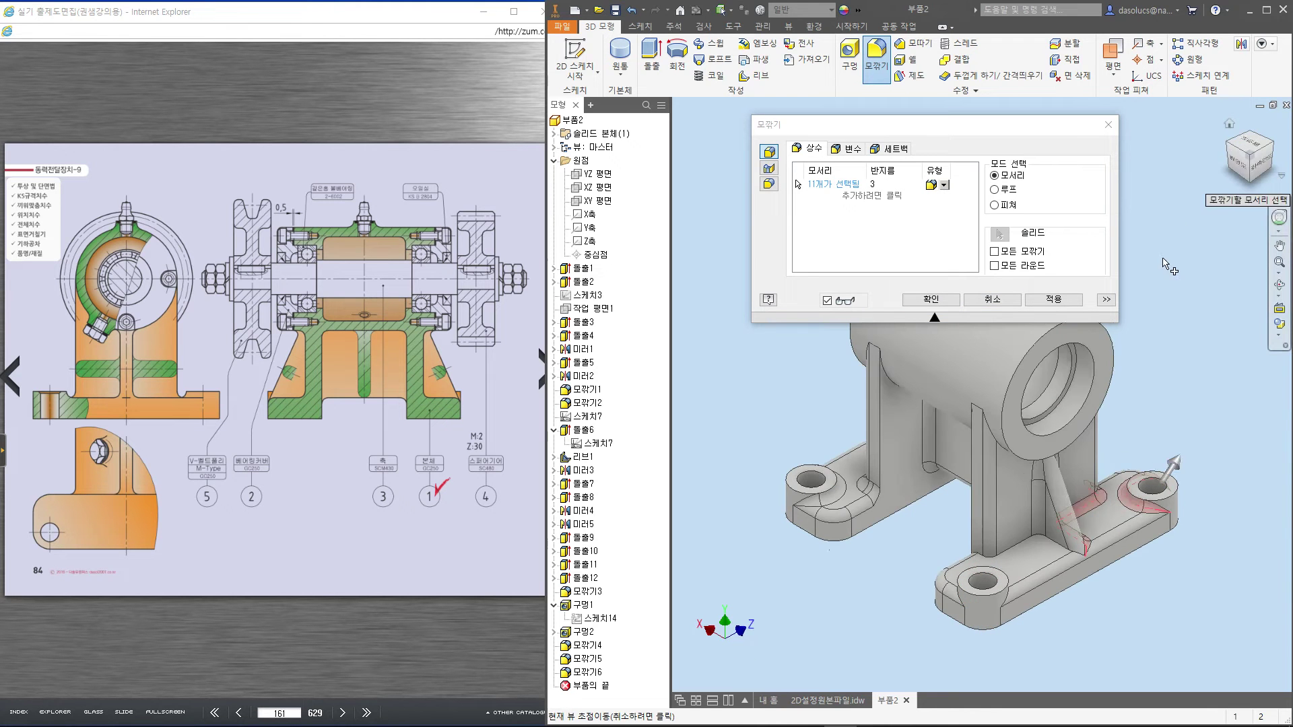
{"action": "left_click", "coordinate": [1039, 541]}
{"action": "left_click", "coordinate": [1010, 608]}
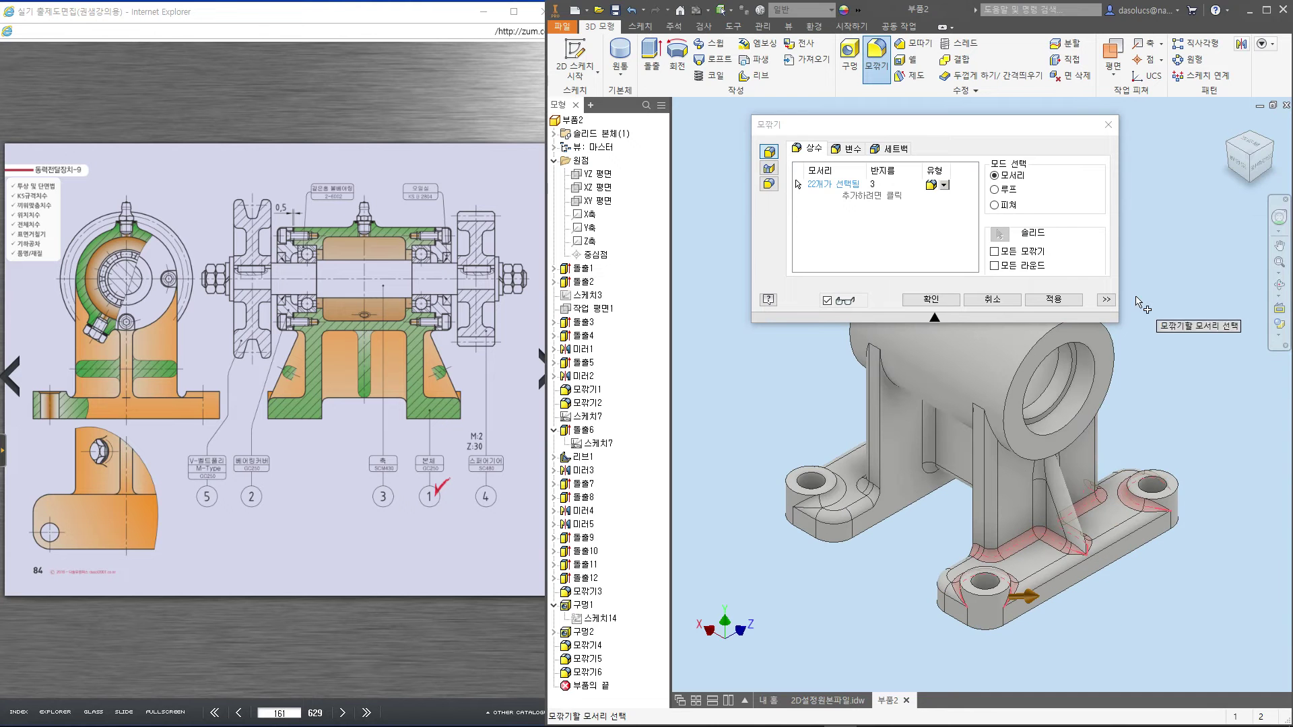
{"action": "left_click", "coordinate": [1054, 301]}
Fillet the remaining inner upright edge and the upright-and-web junction under the cylinder, on the side opposite the angled boss, at 3 mm
{"action": "left_click", "coordinate": [968, 518]}
{"action": "left_click", "coordinate": [1047, 300]}
{"action": "middle_click_drag", "start_coordinate": [956, 485], "coordinate": [901, 381], "text": "shift"}
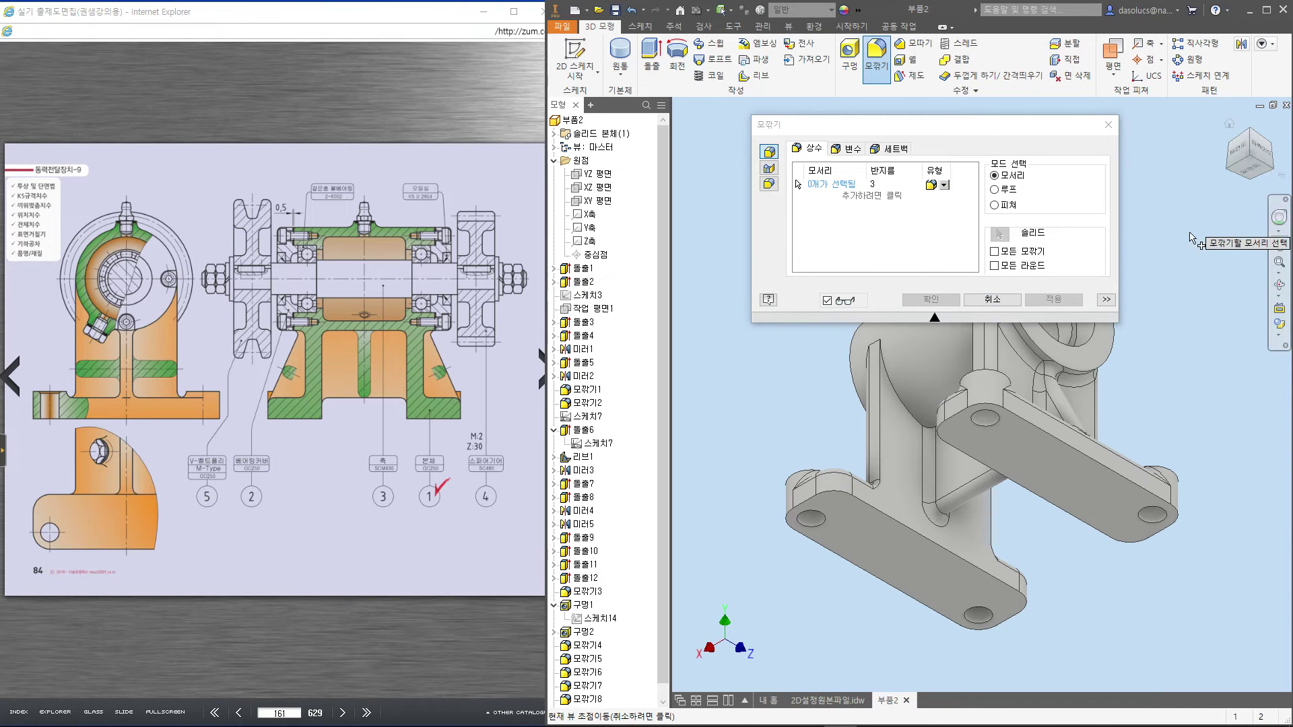
{"action": "left_click", "coordinate": [900, 381]}
{"action": "left_click", "coordinate": [1053, 300]}
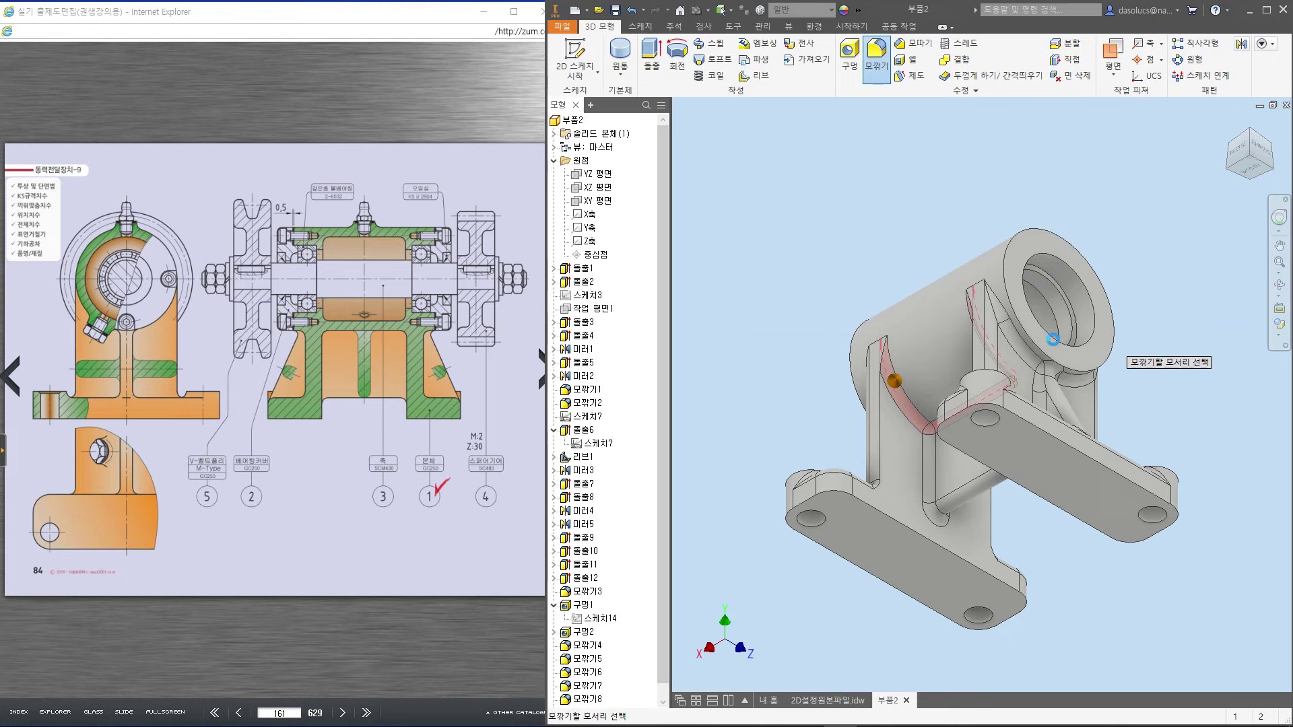
Fillet the junctions between both uprights and the cylinder's underside on the angled boss side with a 3 mm radius
{"action": "left_click", "coordinate": [1277, 173]}
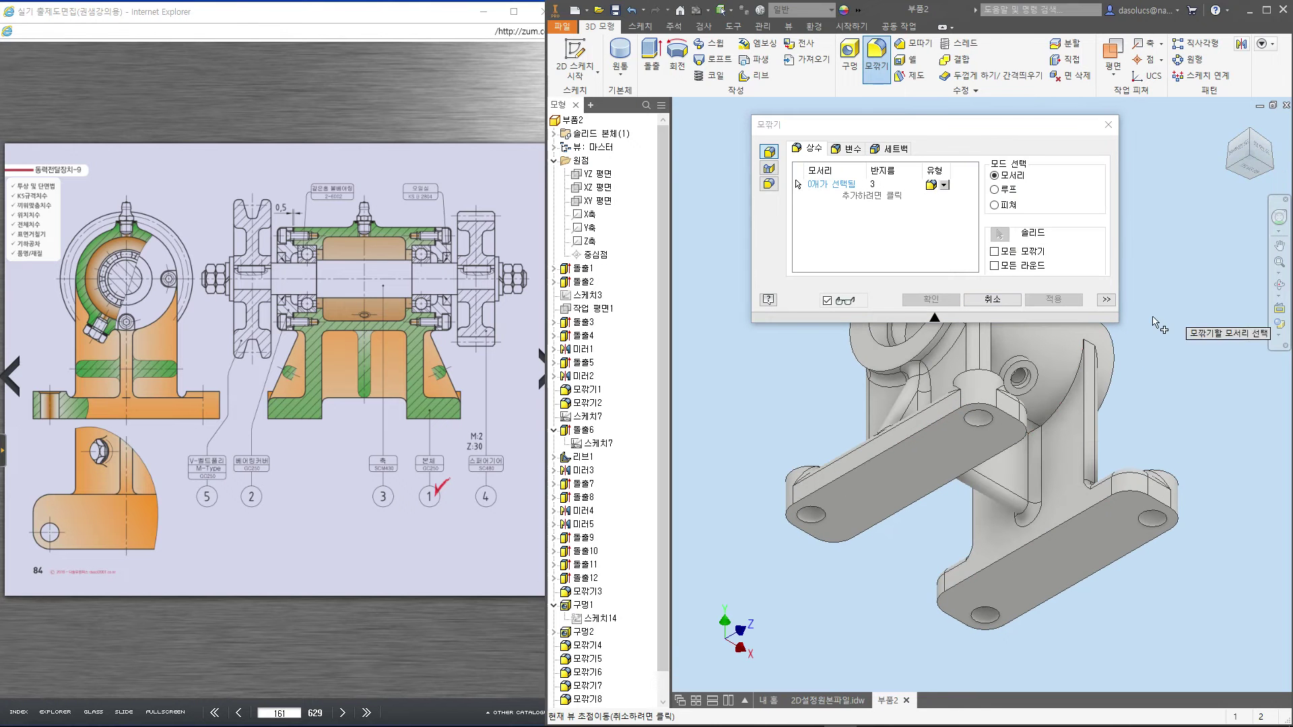
{"action": "left_click", "coordinate": [1057, 407]}
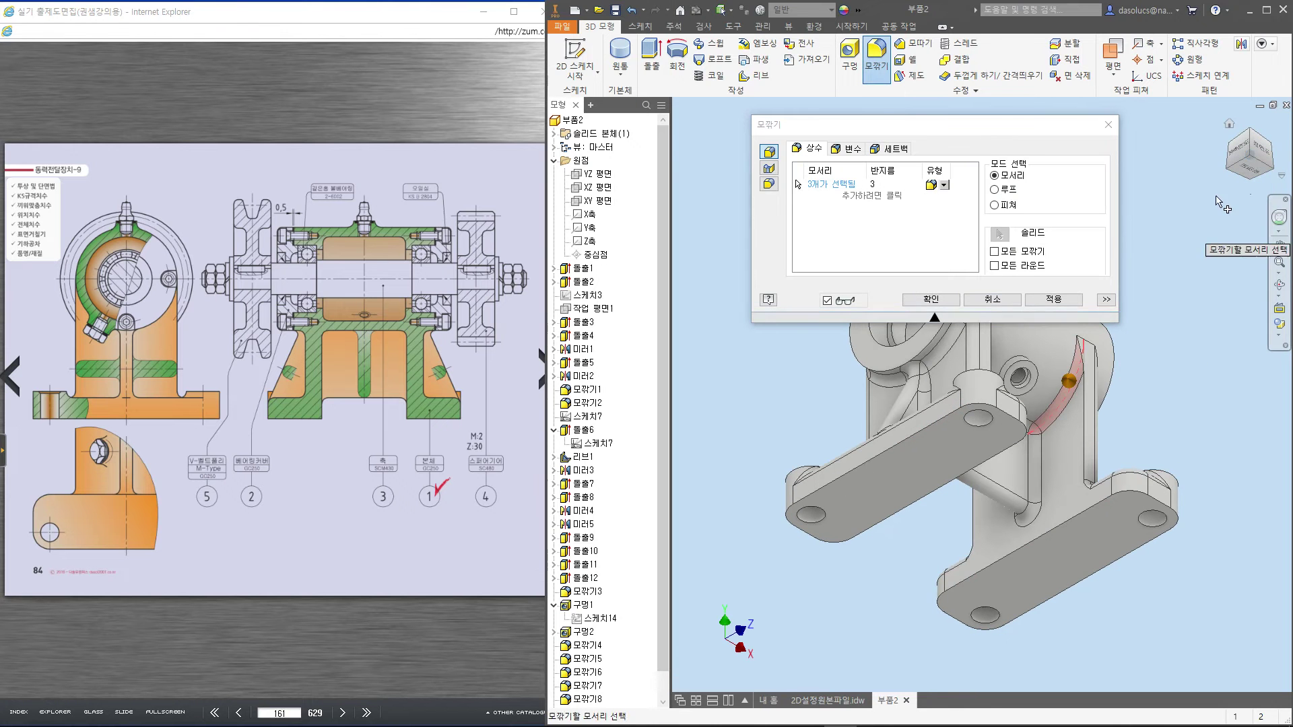
{"action": "left_click", "coordinate": [1275, 176]}
{"action": "left_click", "coordinate": [917, 421]}
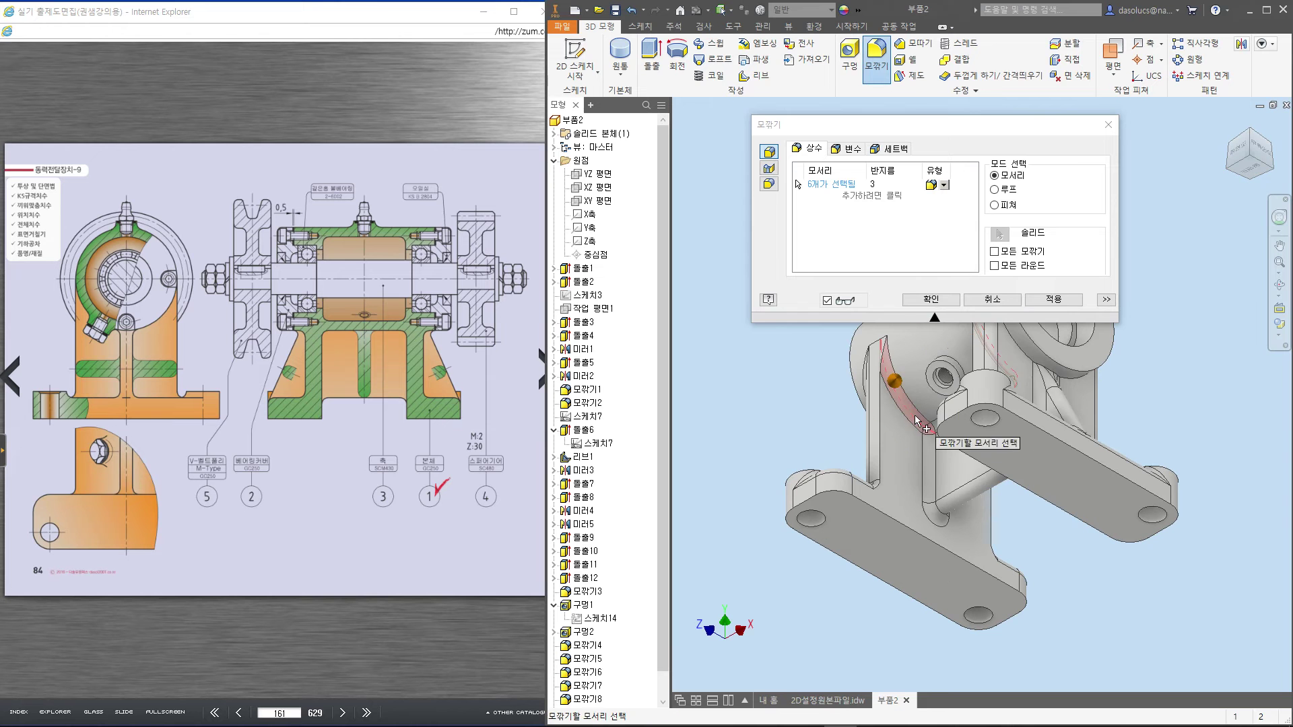
{"action": "left_click", "coordinate": [1050, 300]}
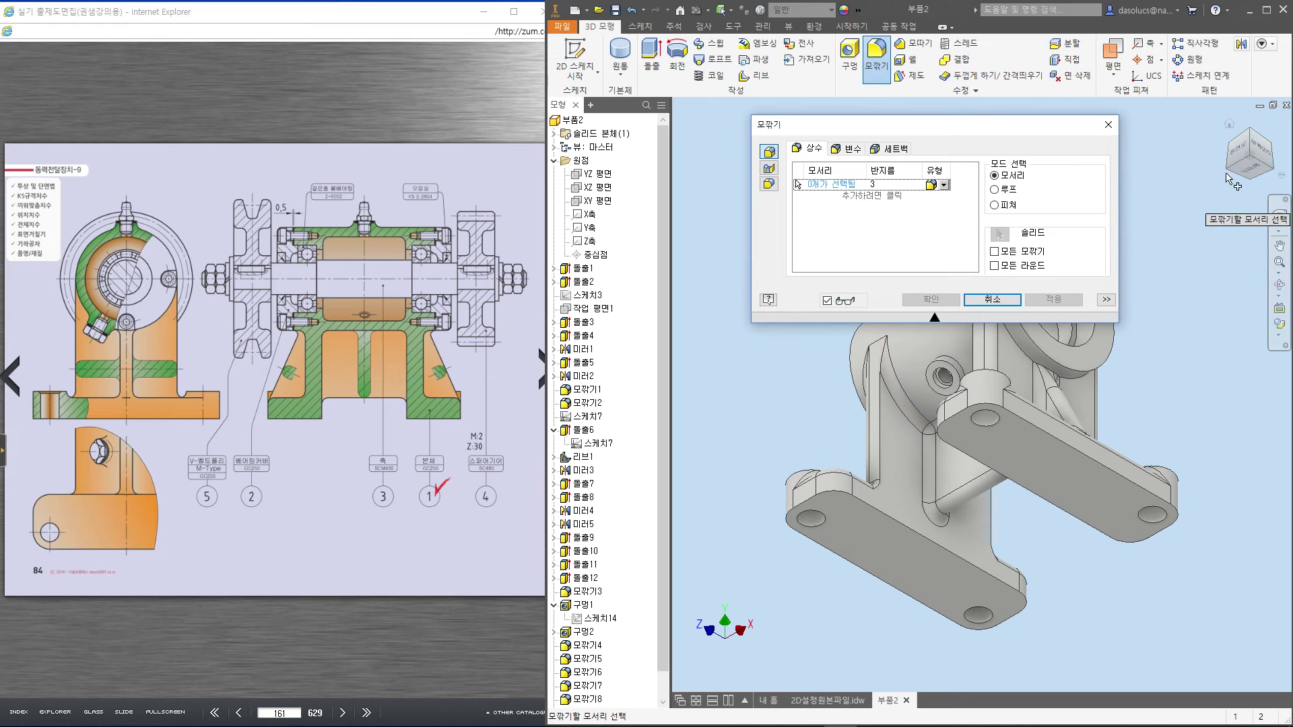
Fillet the remaining vertical edges of both uprights, on both sides of the housing, with a 3 mm radius
{"action": "left_click", "coordinate": [1250, 135]}
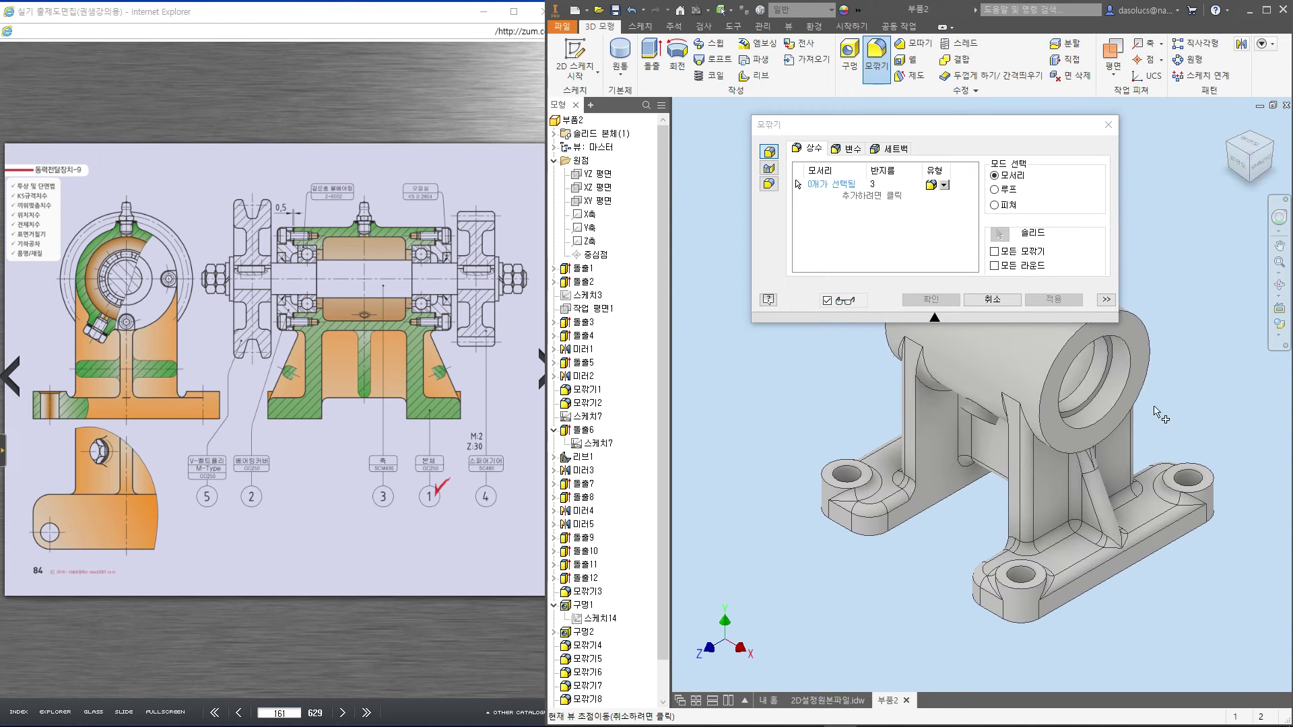
{"action": "left_click", "coordinate": [917, 421]}
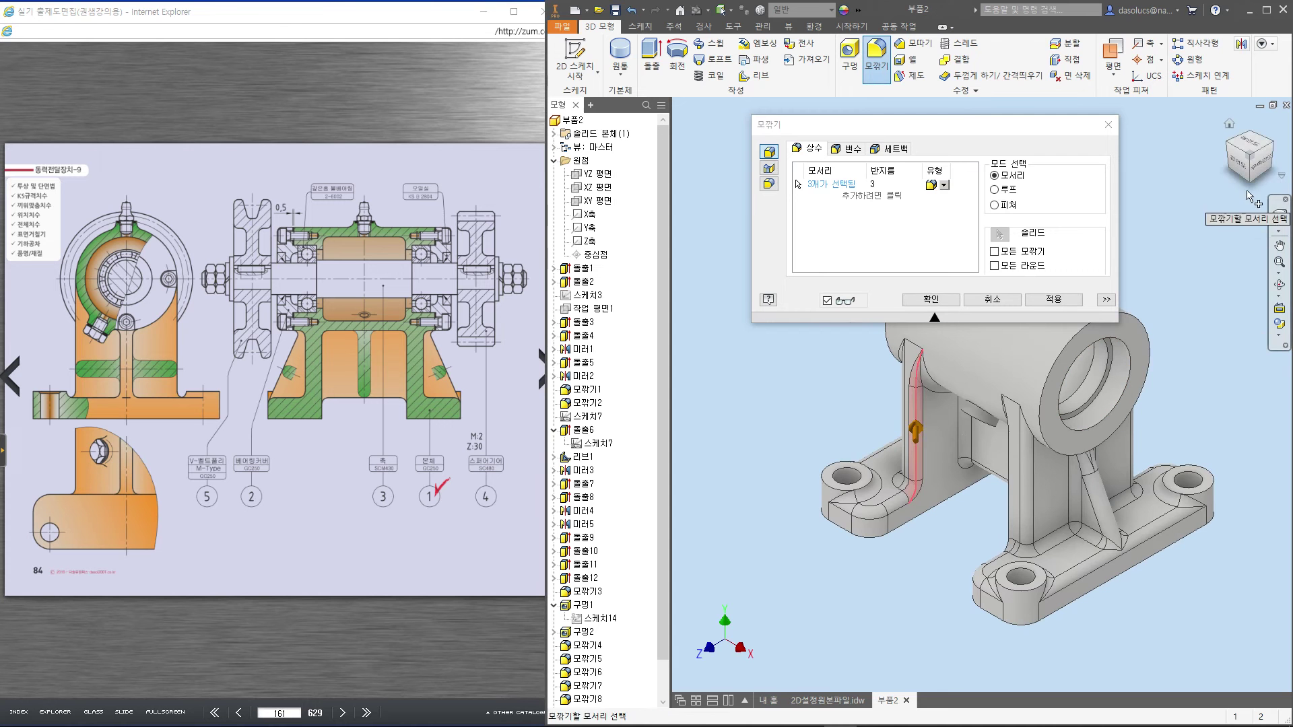
{"action": "left_click", "coordinate": [1275, 150]}
{"action": "left_click", "coordinate": [1083, 401]}
{"action": "left_click", "coordinate": [1277, 151]}
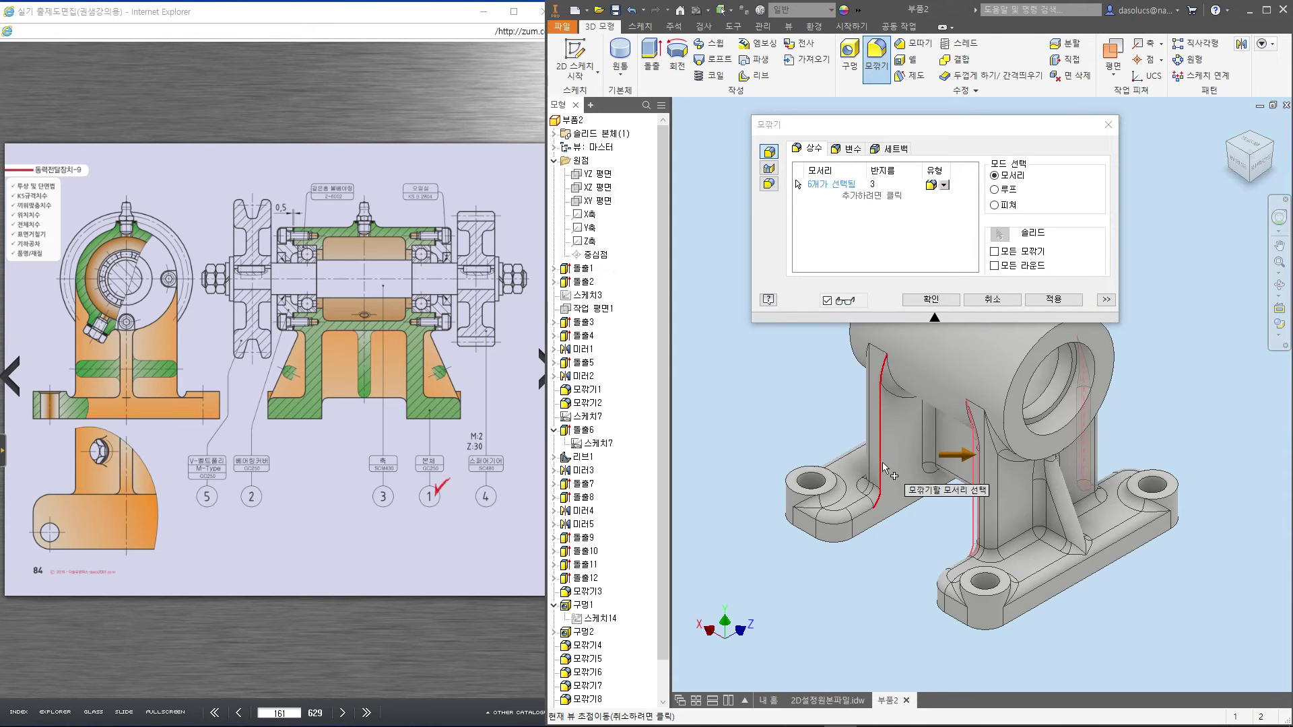
{"action": "left_click", "coordinate": [1055, 300]}
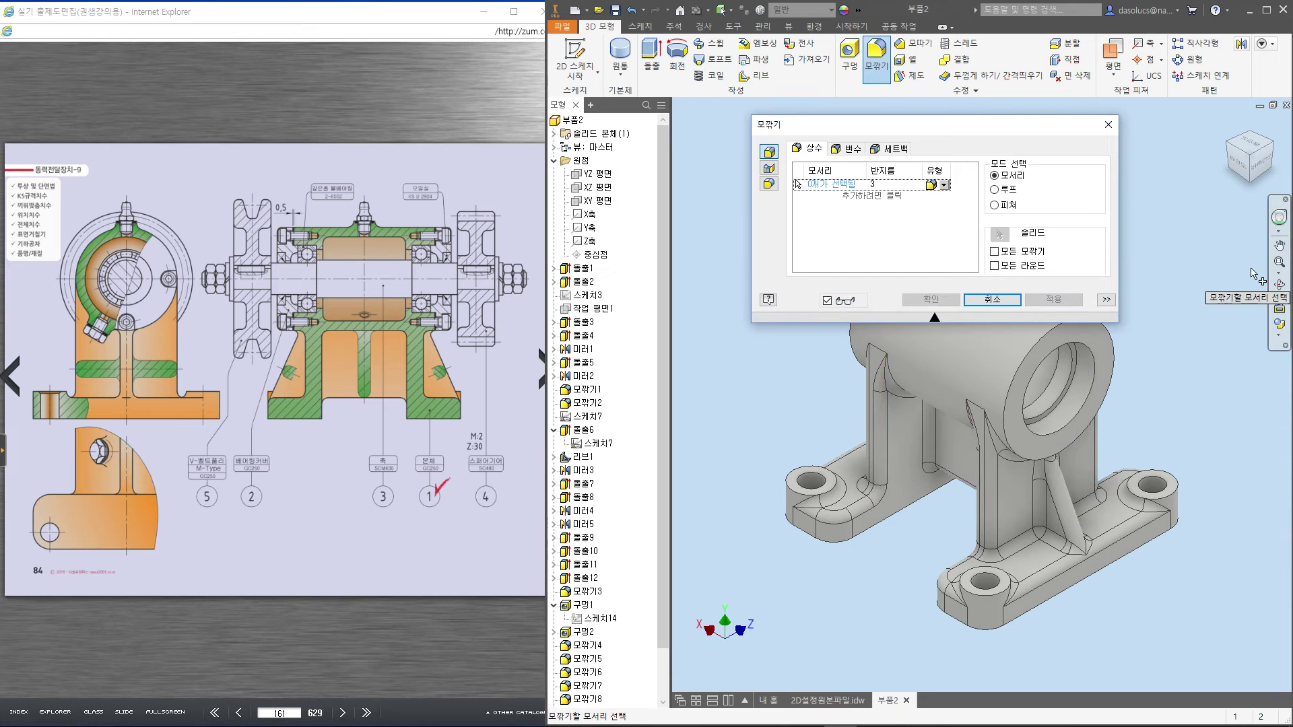
Fillet the junctions of the angled boss and the top boss with the cylinder's outer surface at 3 mm
{"action": "left_click", "coordinate": [1257, 185]}
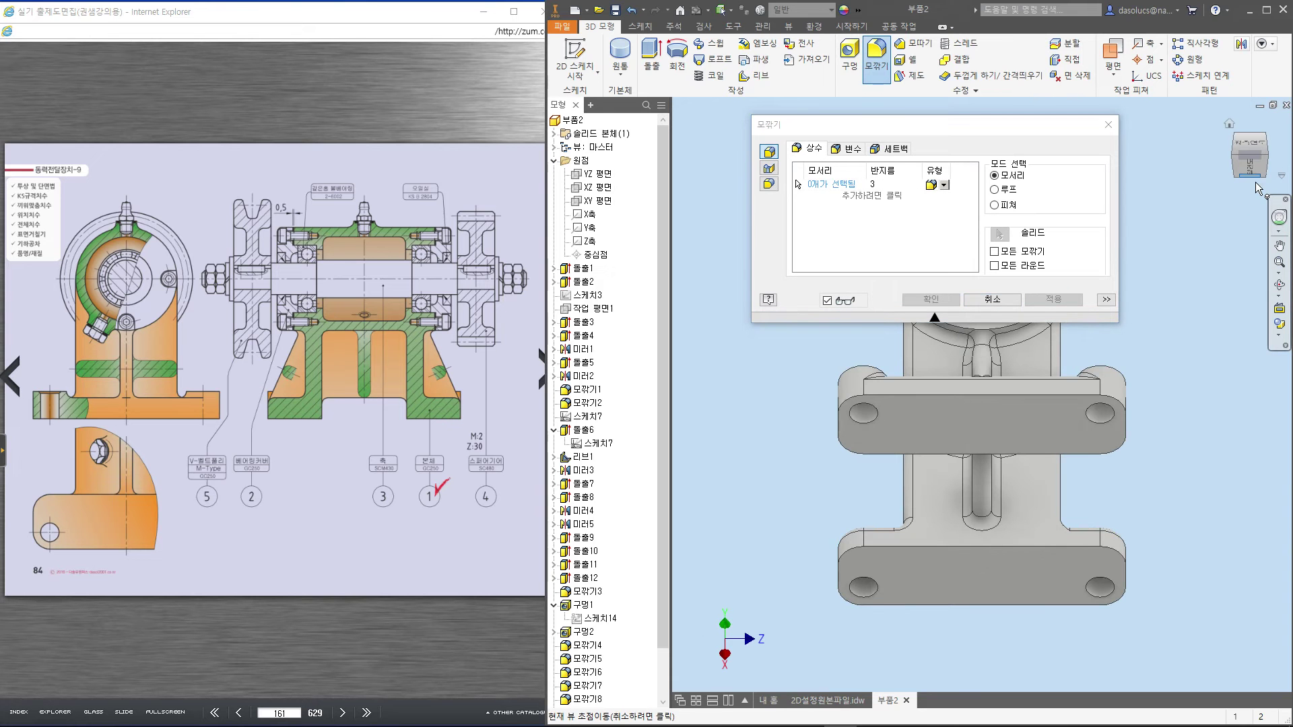
{"action": "left_click", "coordinate": [1266, 157]}
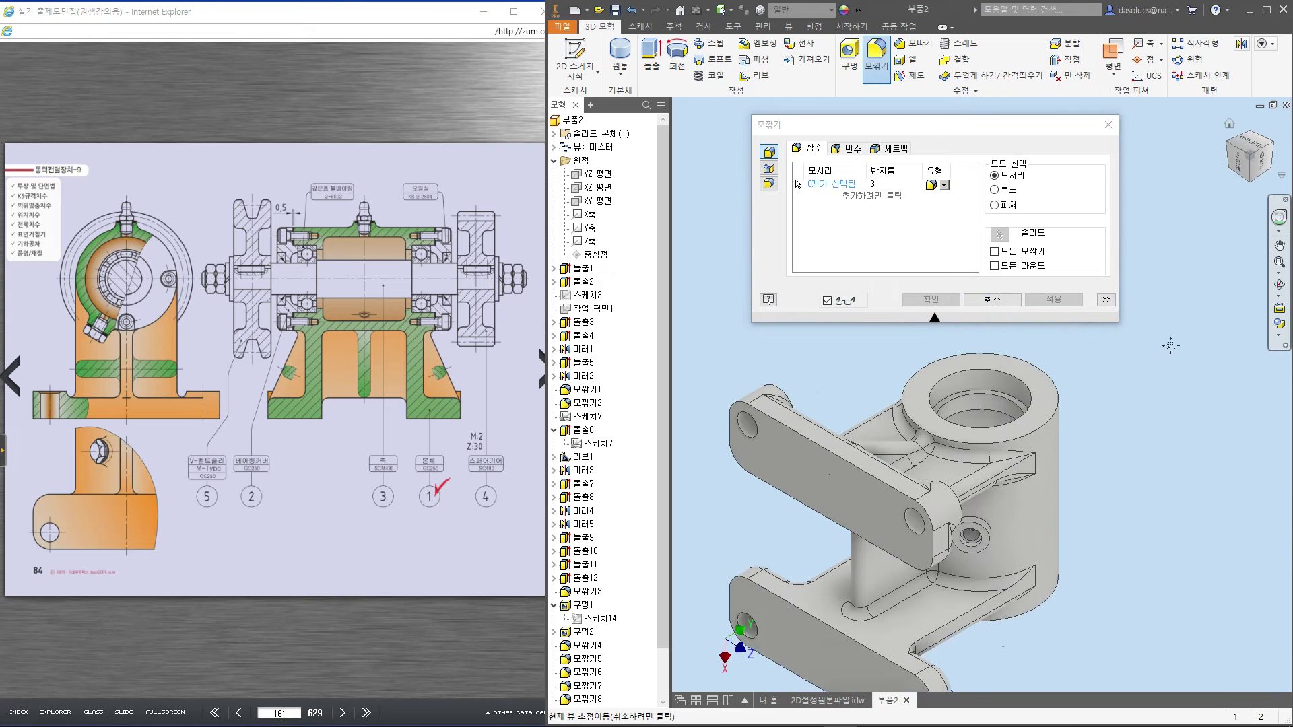
{"action": "left_click", "coordinate": [1271, 151]}
{"action": "left_click", "coordinate": [1259, 177]}
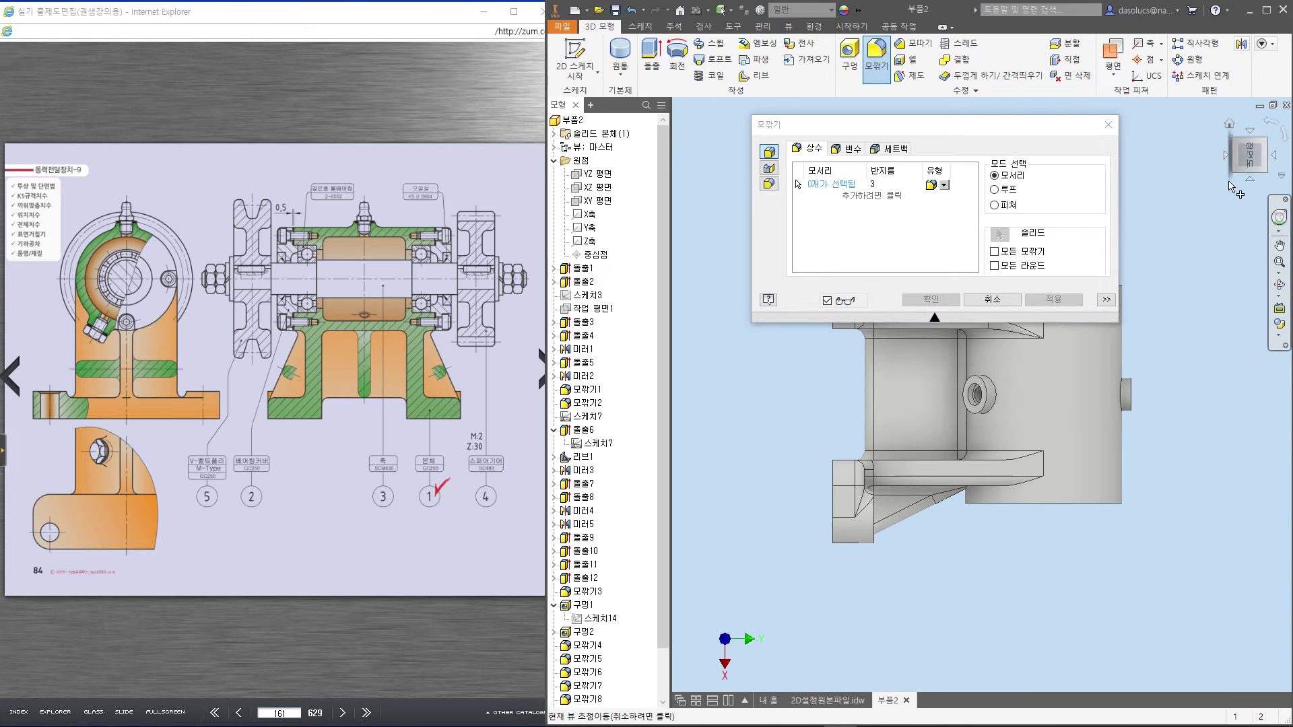
{"action": "left_click", "coordinate": [994, 396]}
{"action": "left_click", "coordinate": [1057, 302]}
{"action": "middle_click_drag", "start_coordinate": [1034, 378], "coordinate": [1025, 455]}
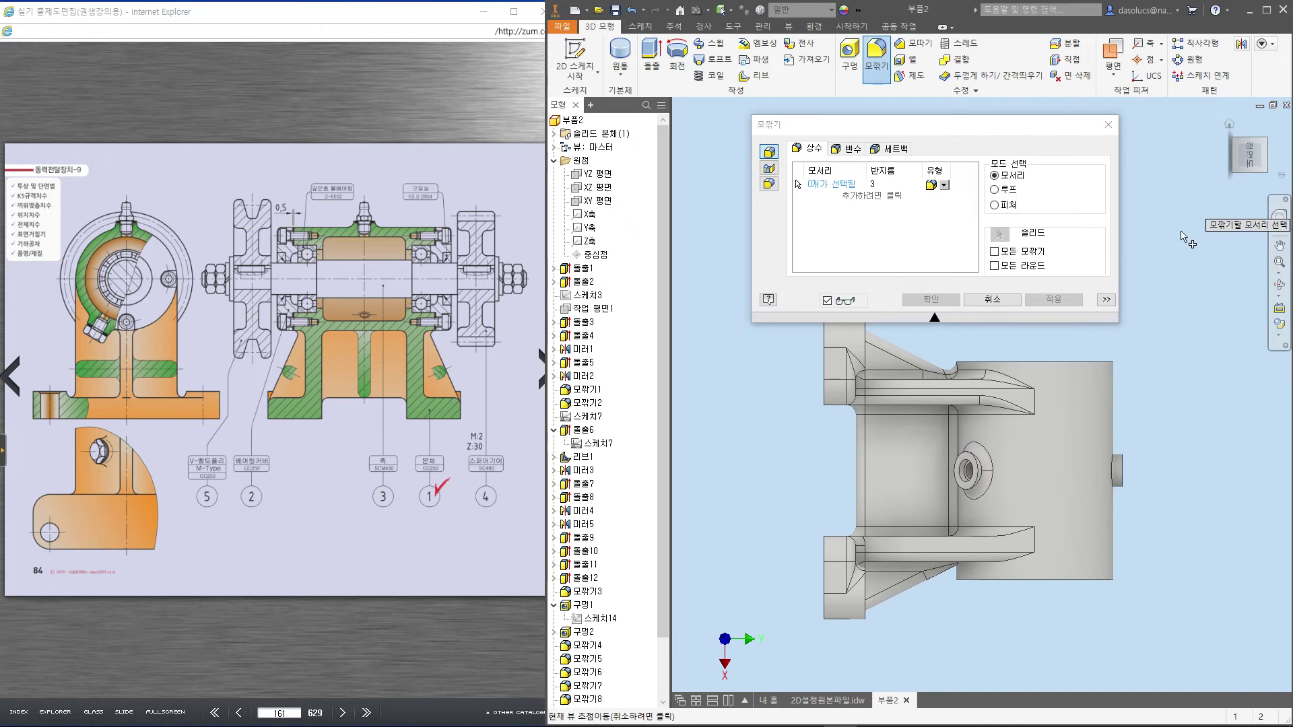
{"action": "left_click", "coordinate": [1109, 470]}
{"action": "left_click", "coordinate": [1054, 300]}
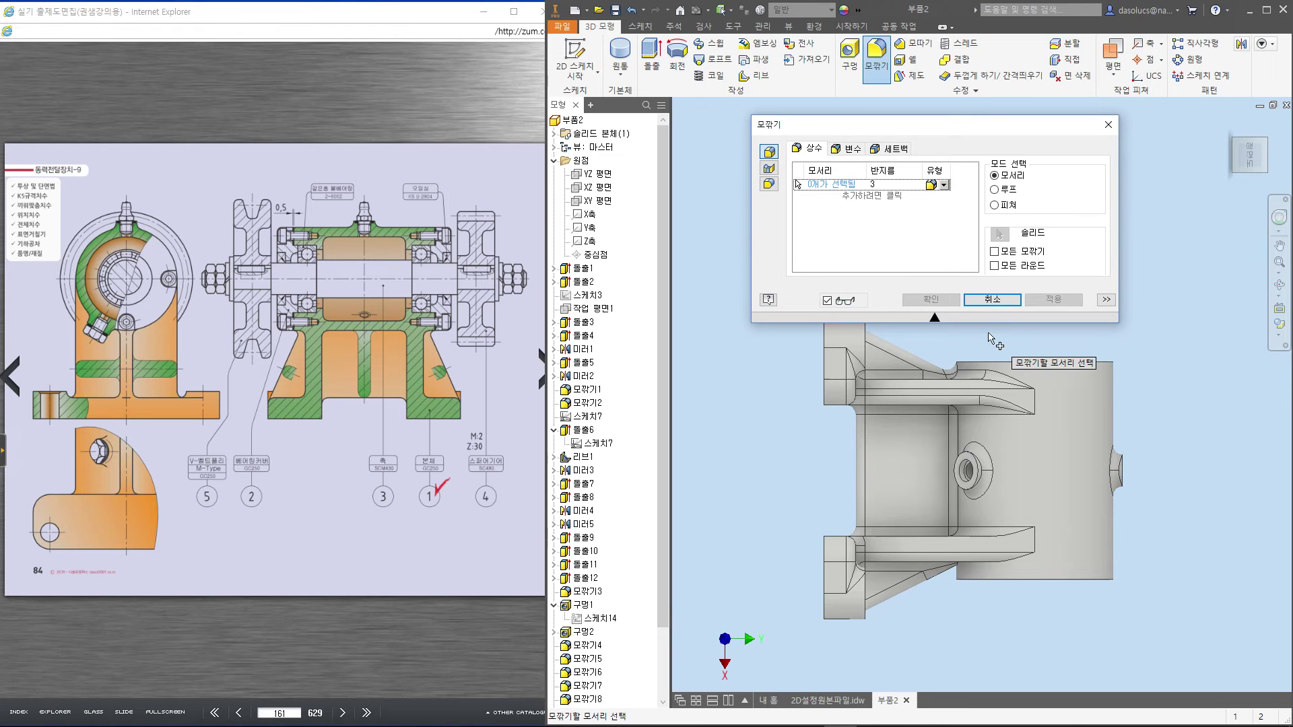
Examine the housing from several sides for edges still lacking a fillet, and end the Fillet command
{"action": "middle_click_drag", "start_coordinate": [1185, 374], "coordinate": [1180, 437]}
{"action": "key", "text": "F6"}
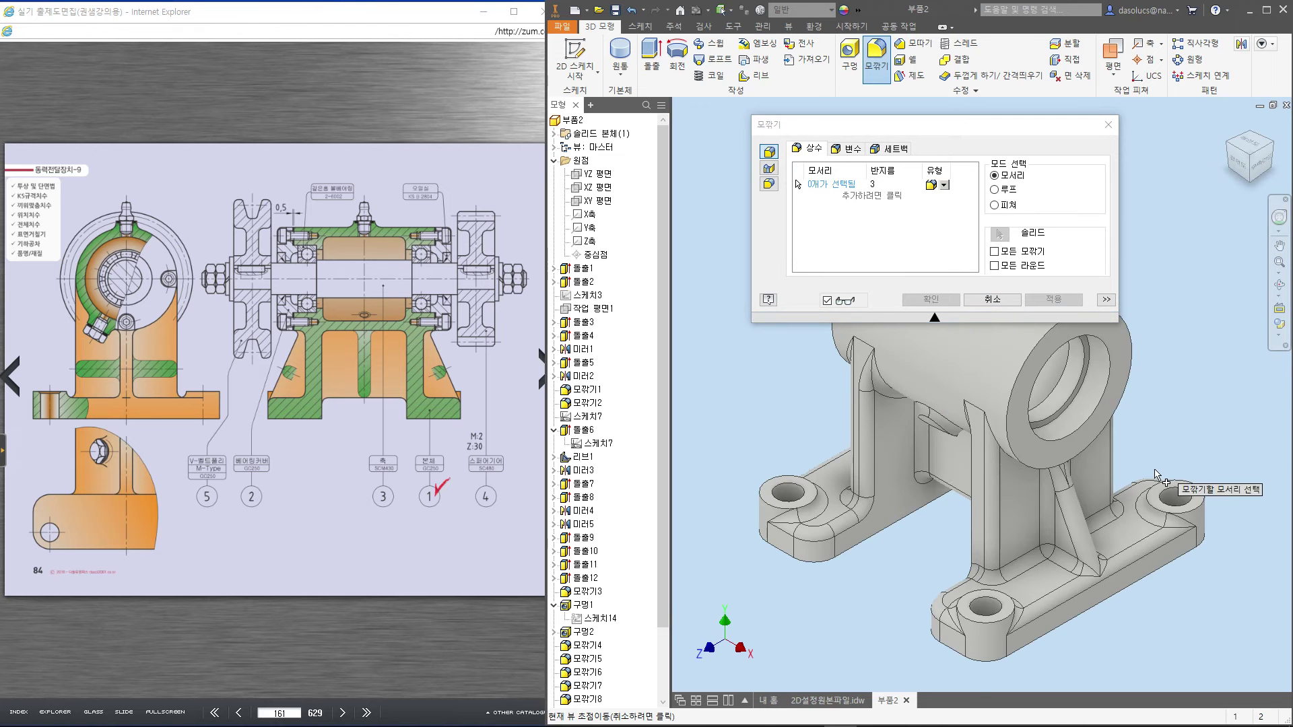
{"action": "left_click", "coordinate": [1274, 143]}
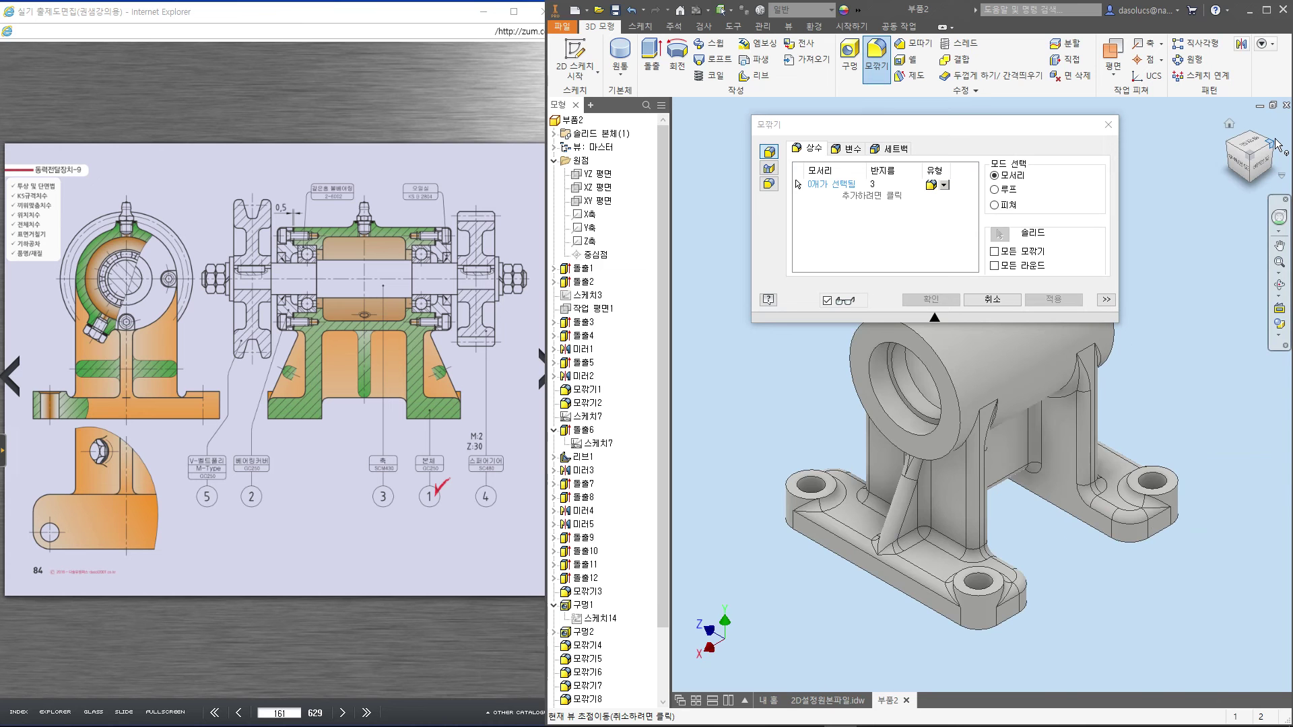
{"action": "left_click", "coordinate": [1274, 143]}
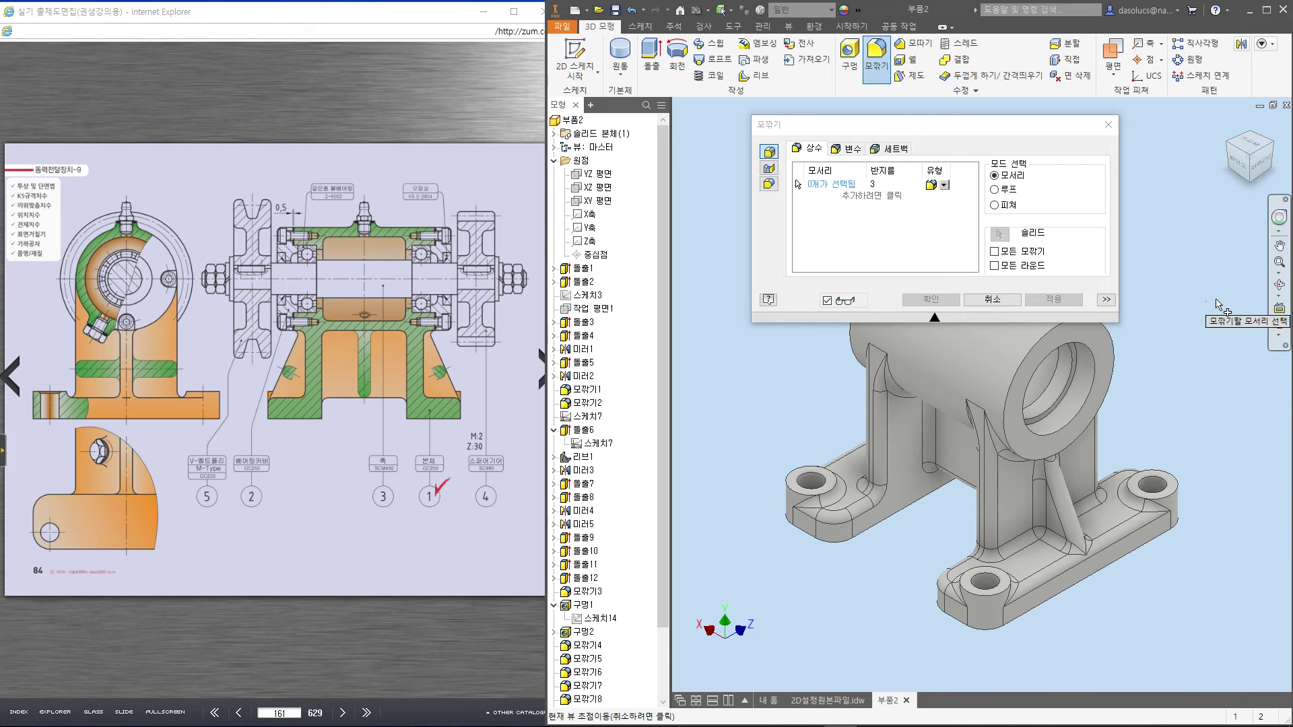
{"action": "left_click", "coordinate": [1243, 167]}
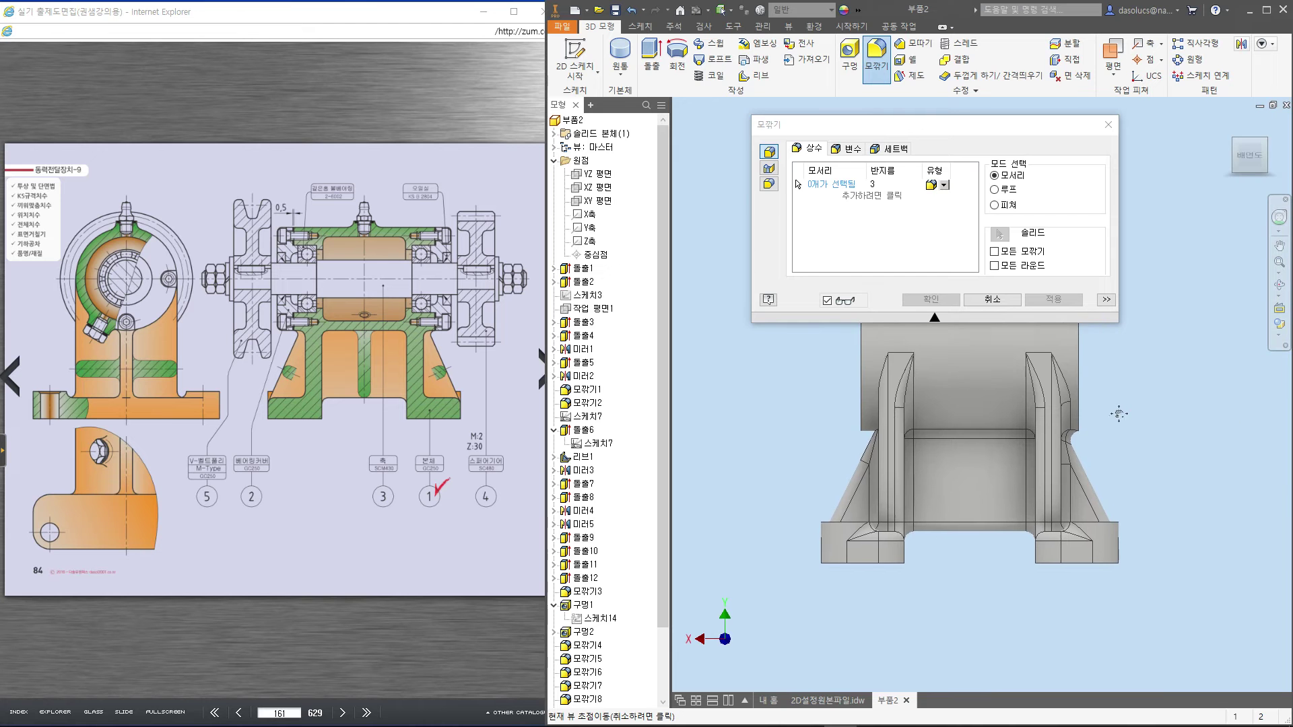
{"action": "scroll", "coordinate": [985, 505], "scroll_direction": "up", "scroll_amount": 3}
{"action": "scroll", "coordinate": [938, 583], "scroll_direction": "down", "scroll_amount": 3}
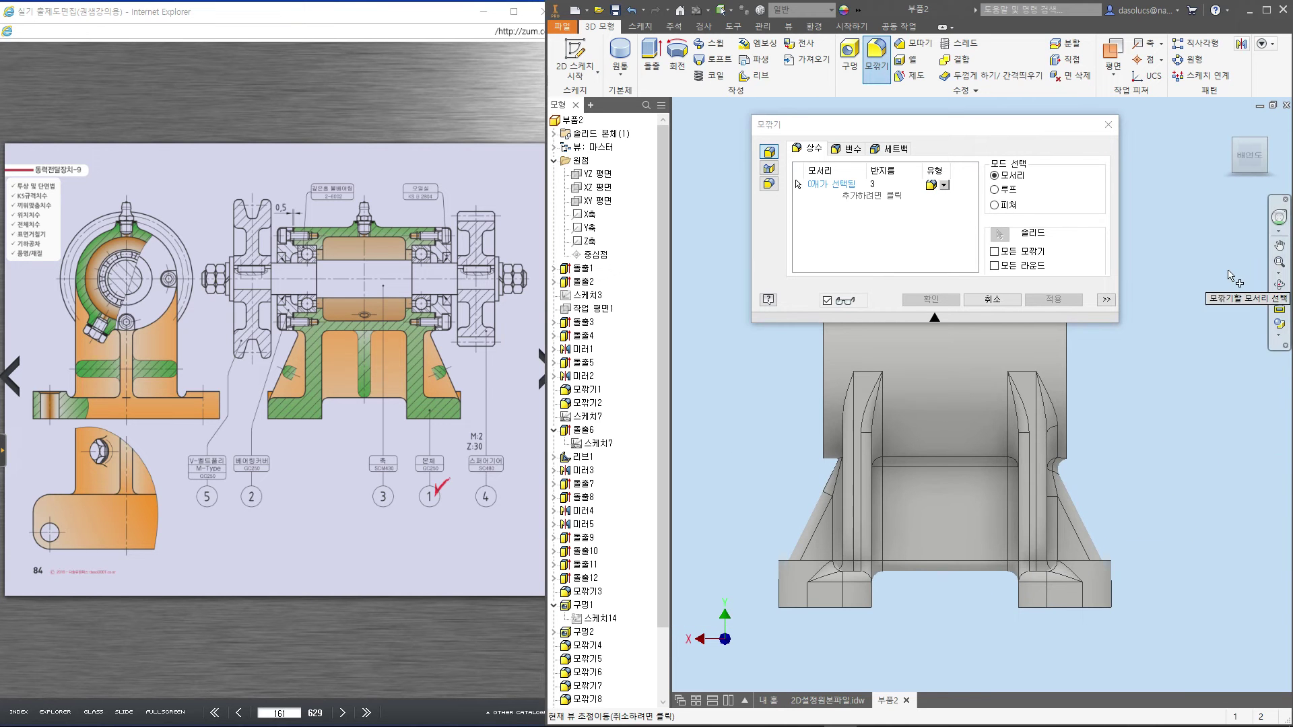
{"action": "mouse_move", "coordinate": [1261, 147]}
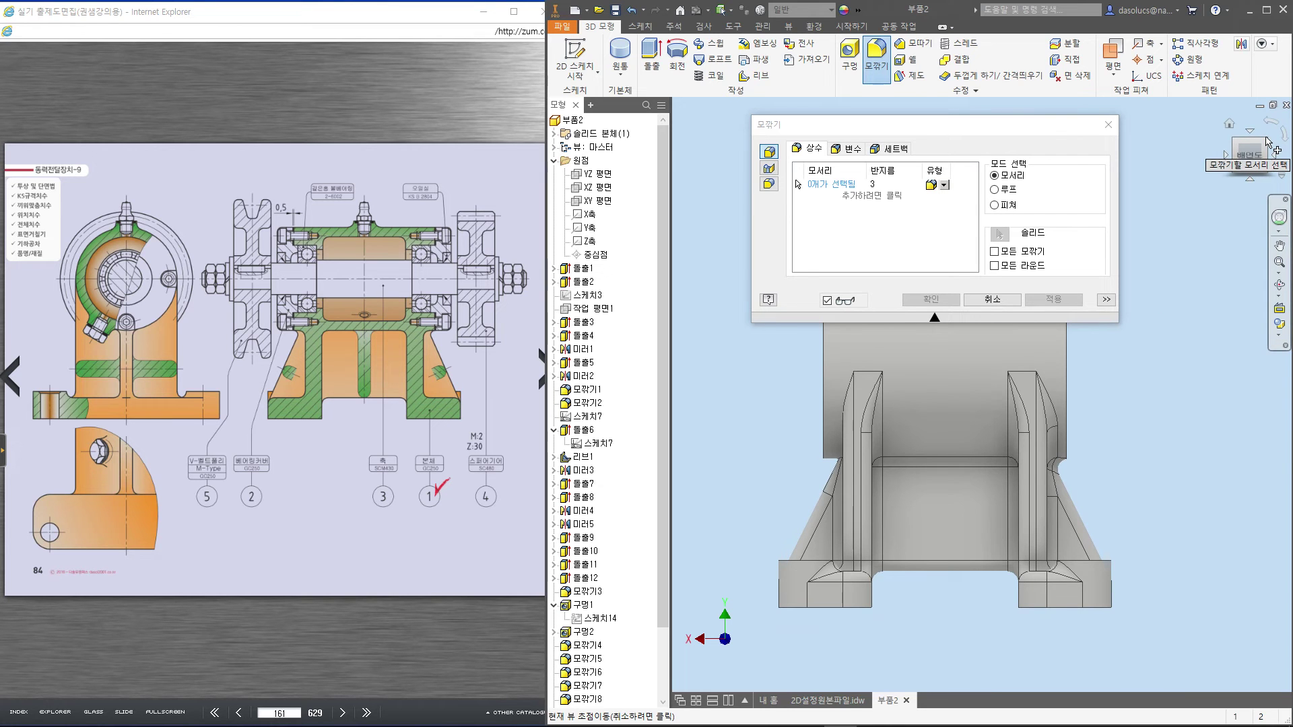
{"action": "left_click", "coordinate": [1265, 142]}
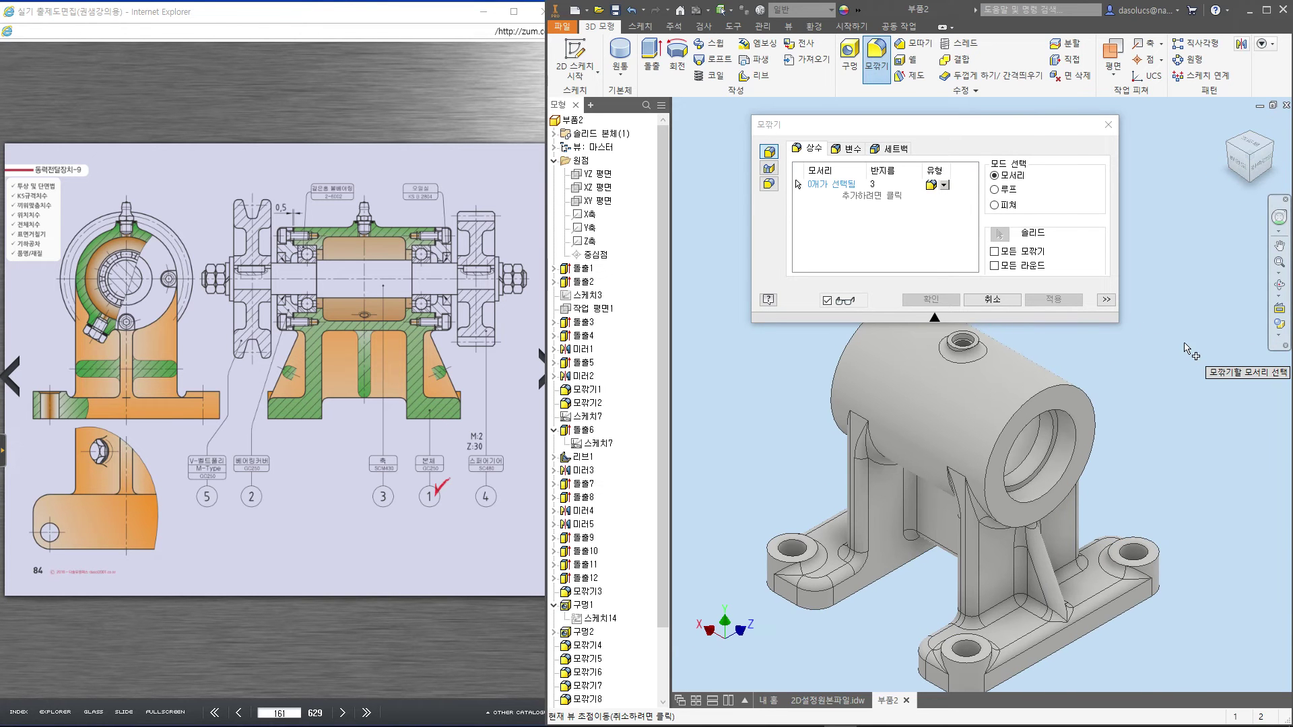
{"action": "left_click", "coordinate": [1008, 300]}
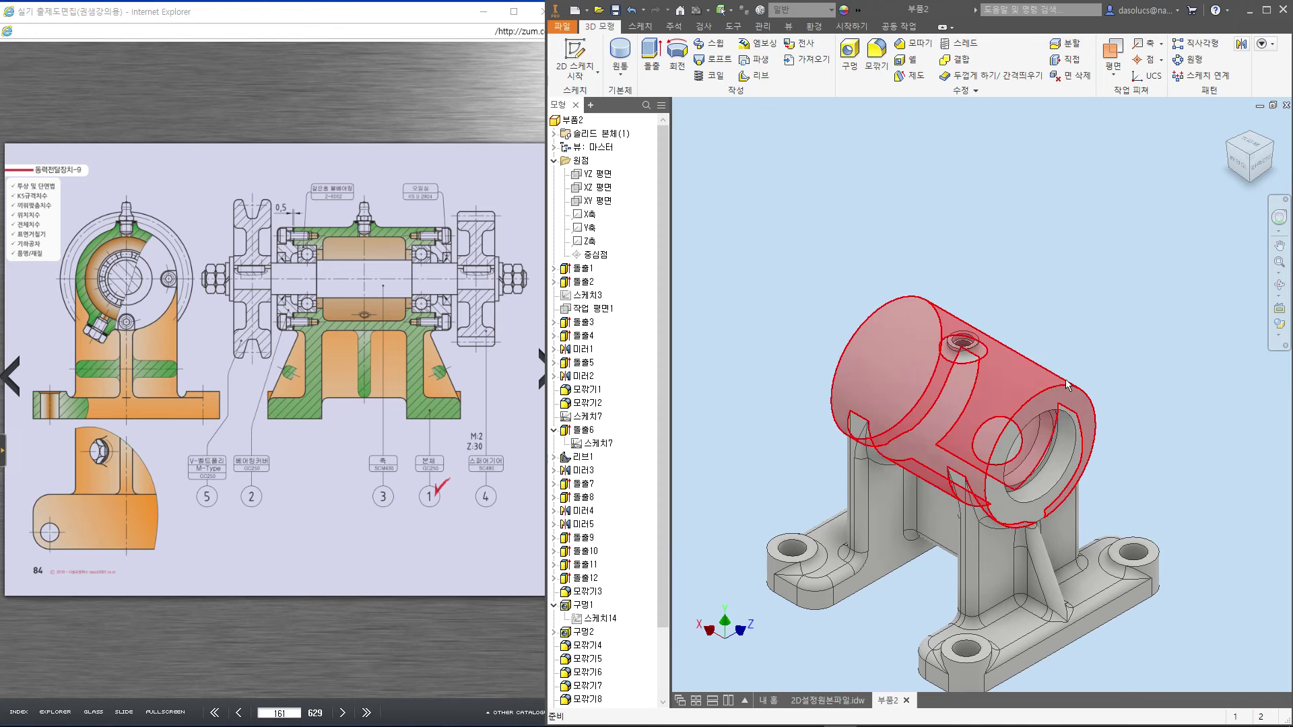
Start a sketch on the cylinder's end face and place a point directly above the bore centre, about 19.3 mm away
{"action": "key", "text": "s"}
{"action": "scroll", "coordinate": [1025, 315], "scroll_direction": "down", "scroll_amount": 3}
{"action": "left_click", "coordinate": [740, 76]}
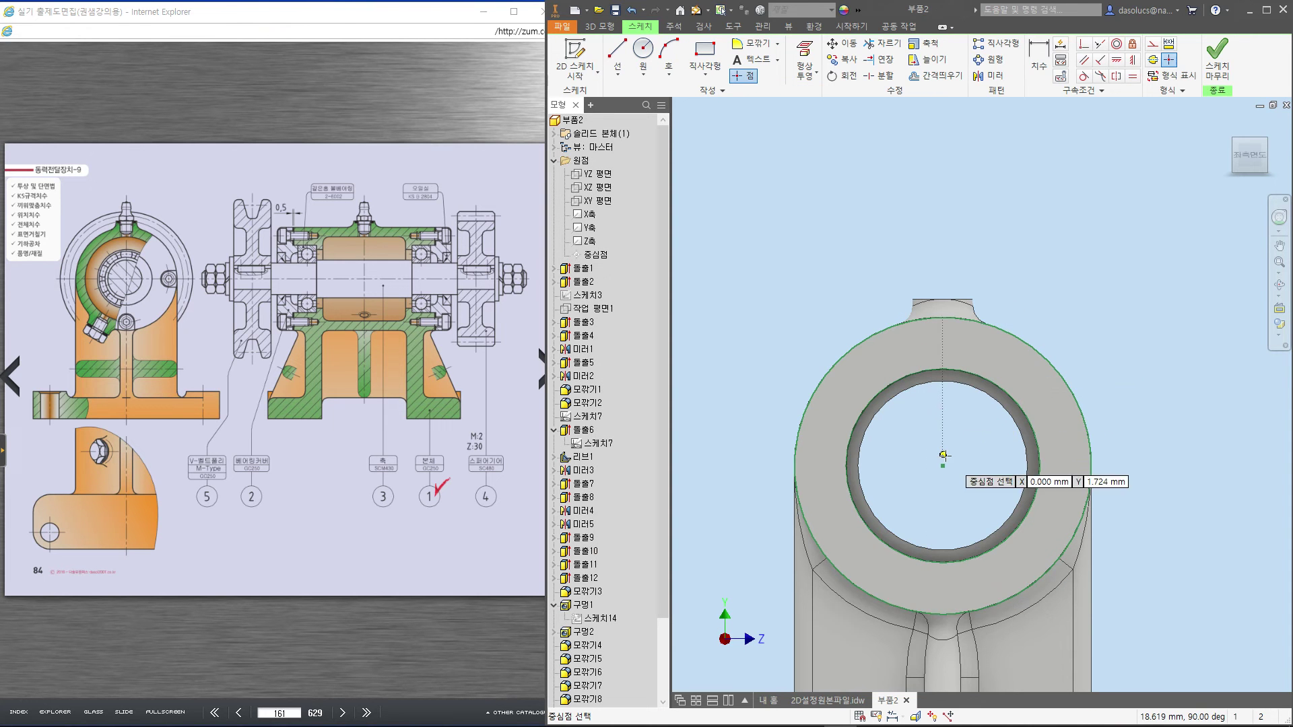
{"action": "left_click", "coordinate": [943, 348]}
{"action": "key", "text": "Escape"}
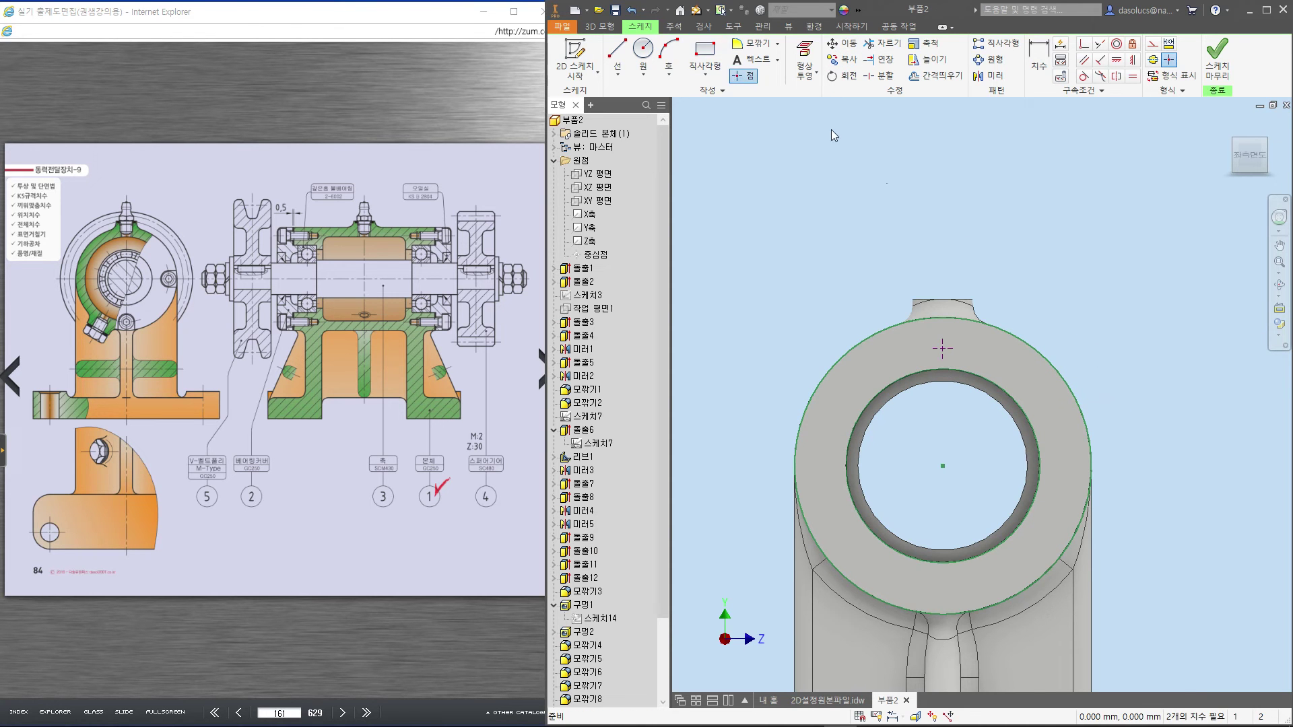
Dimension the vertical distance from the bore centre to the sketch point as 41/2 mm
{"action": "key", "text": "d"}
{"action": "left_click", "coordinate": [943, 466]}
{"action": "left_click", "coordinate": [943, 348]}
{"action": "left_click", "coordinate": [1138, 373]}
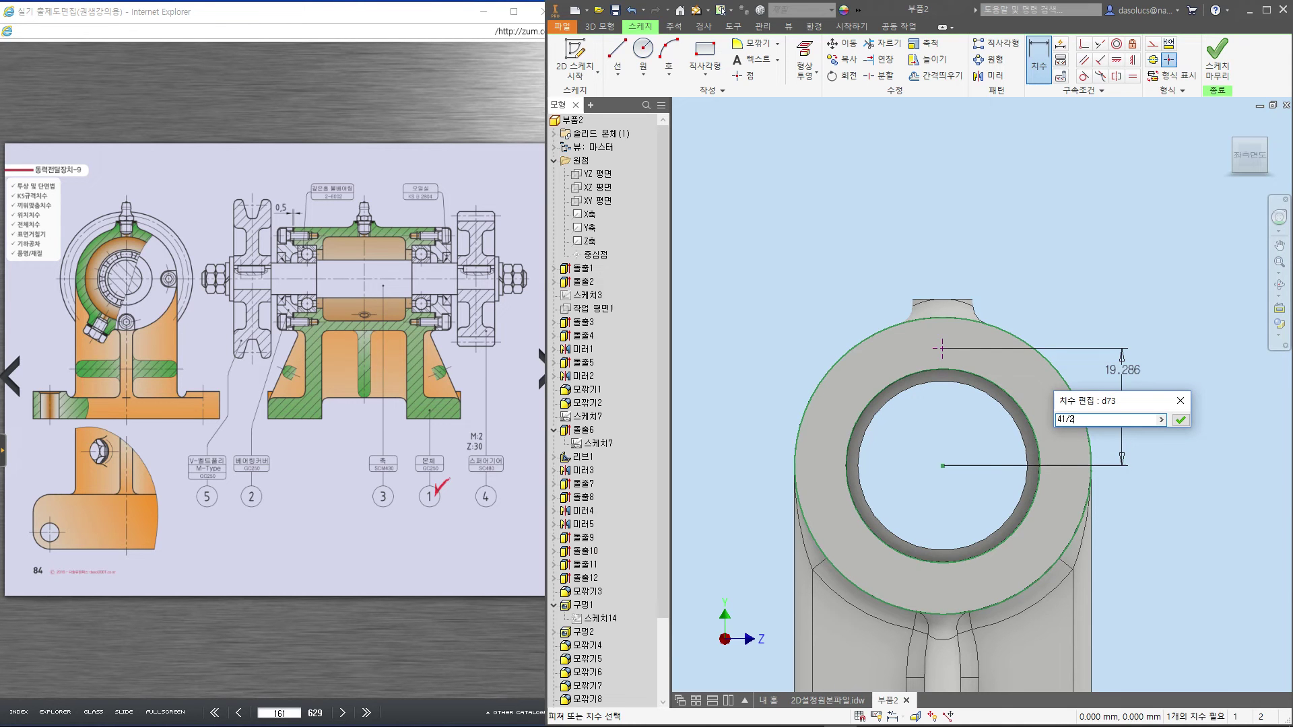
{"action": "key", "text": "Return"}
{"action": "key", "text": "Escape"}
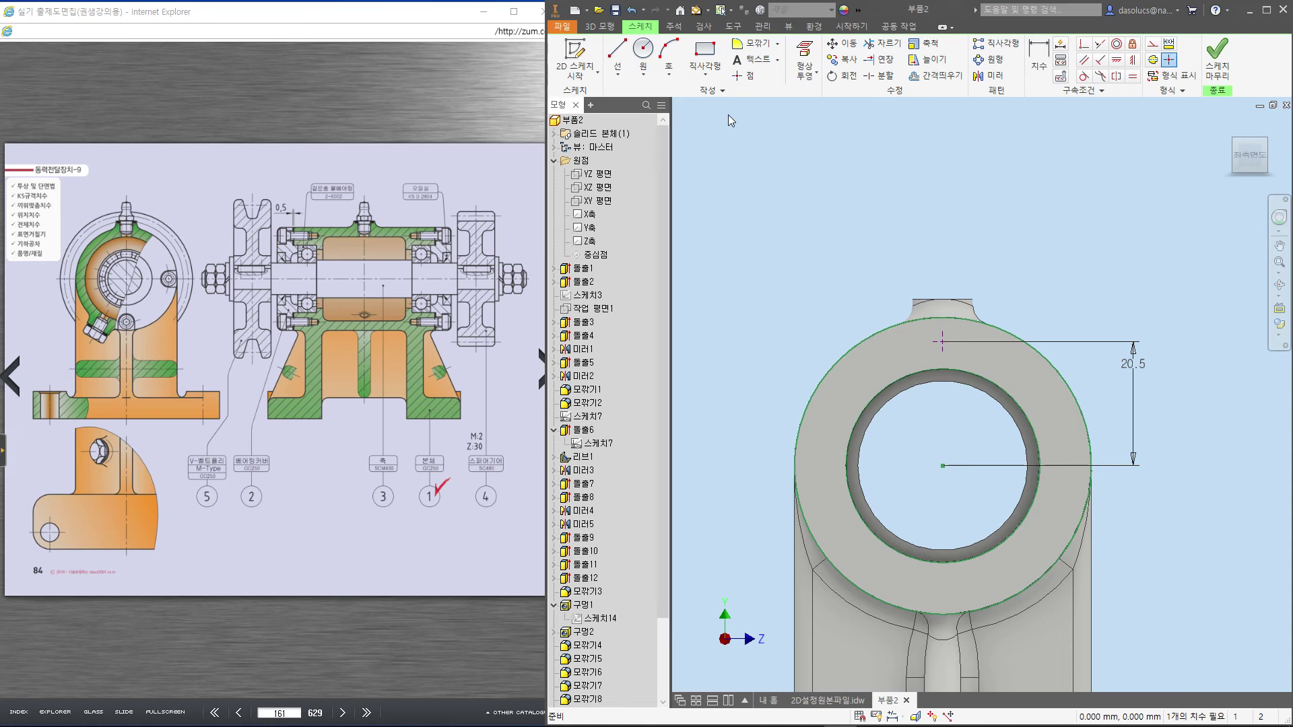
Create an ISO Metric M4x0.5 tapped hole without a counterbore at the sketch point, threaded 8 mm deep
{"action": "key", "text": "h"}
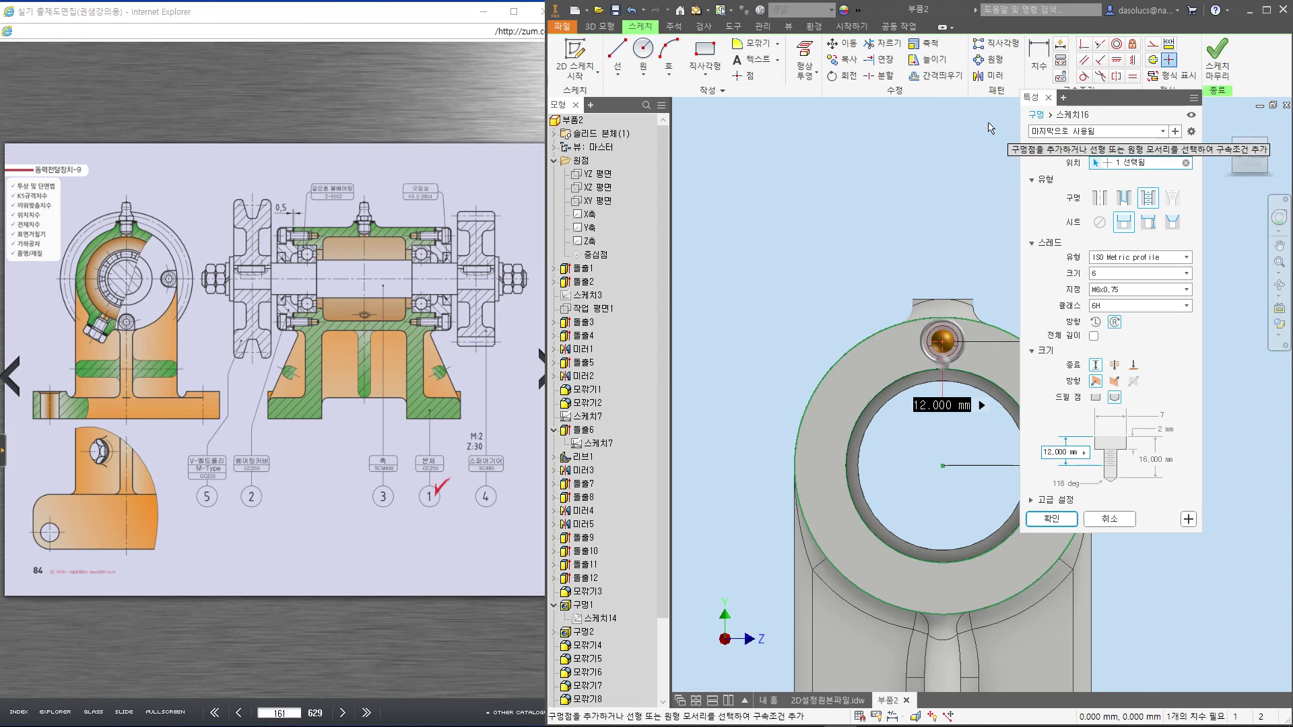
{"action": "left_click", "coordinate": [1104, 224]}
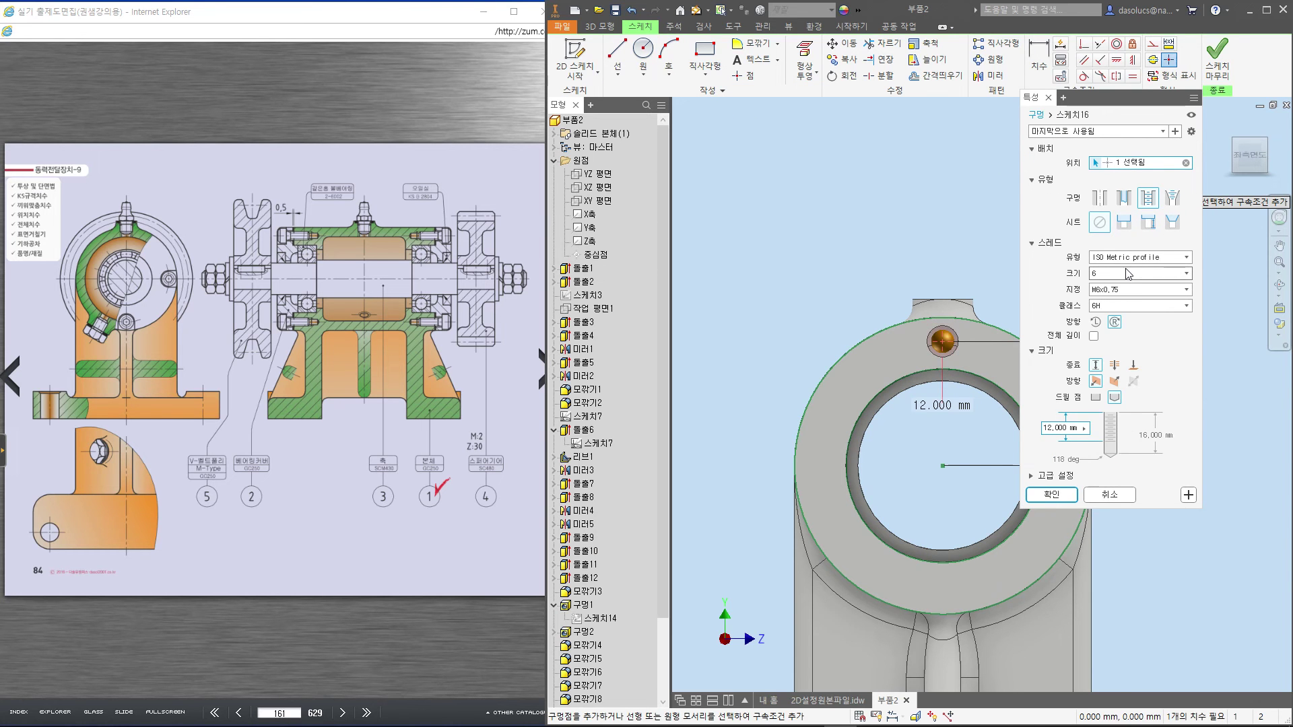
{"action": "left_click", "coordinate": [1128, 274]}
{"action": "scroll", "coordinate": [1133, 326], "scroll_direction": "up", "scroll_amount": 3}
{"action": "left_click", "coordinate": [1108, 356]}
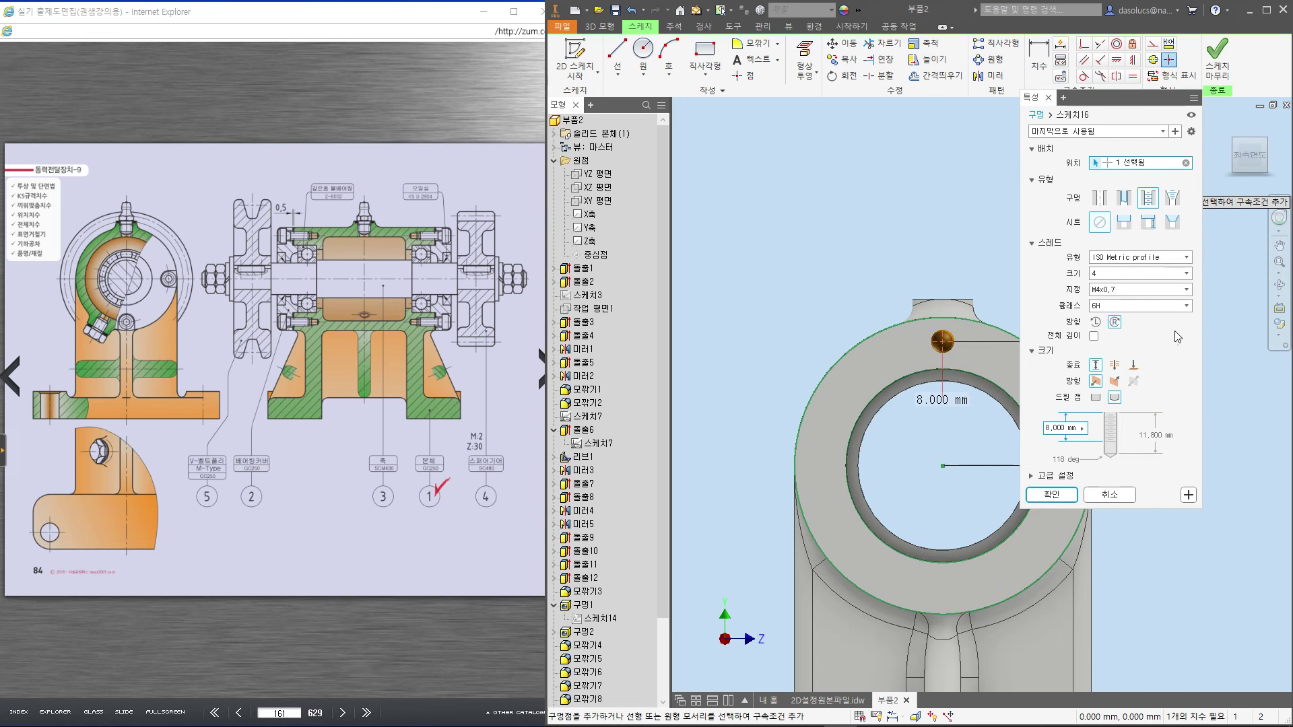
{"action": "left_click", "coordinate": [1142, 294]}
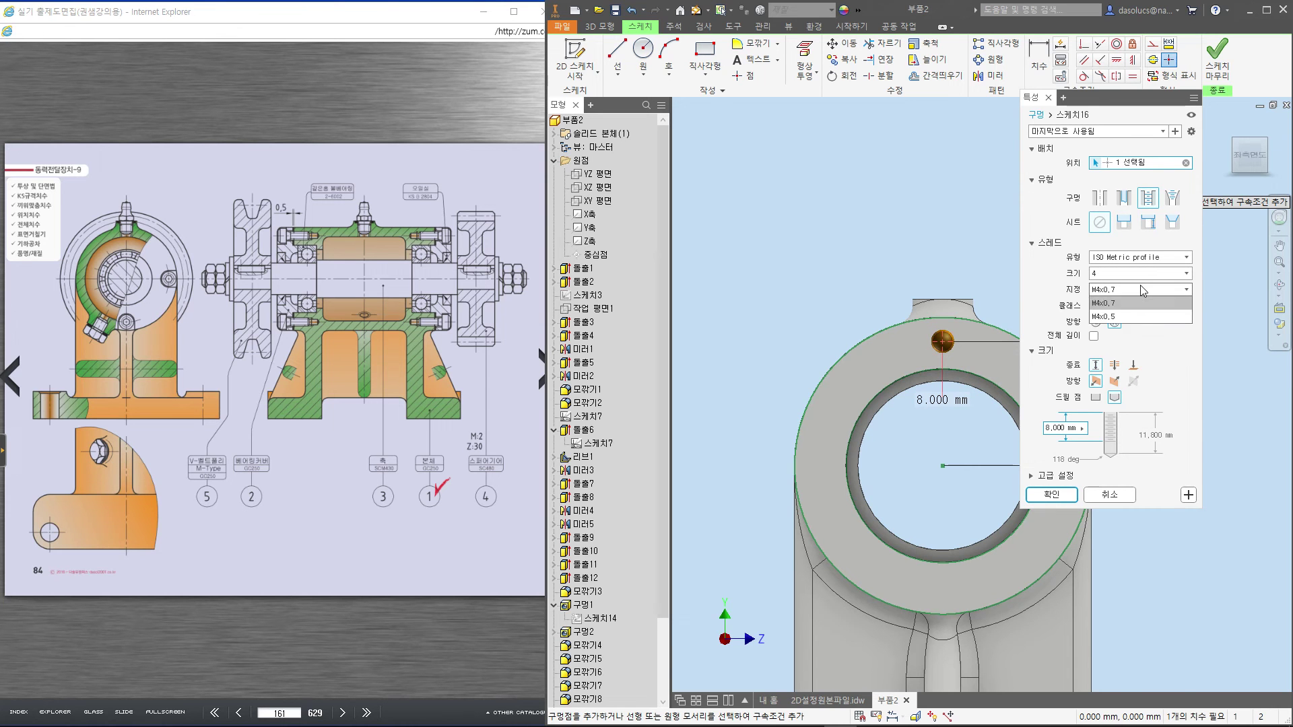
{"action": "left_click", "coordinate": [1135, 325]}
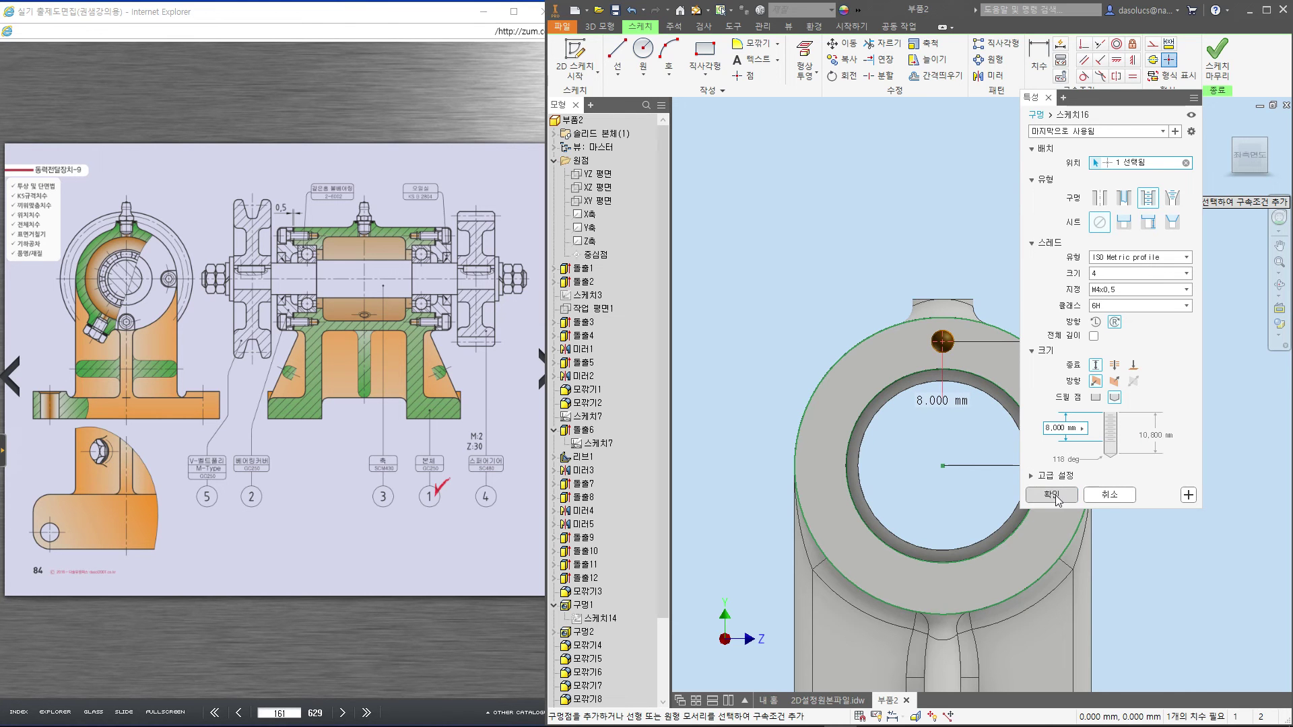
{"action": "left_click", "coordinate": [1051, 495]}
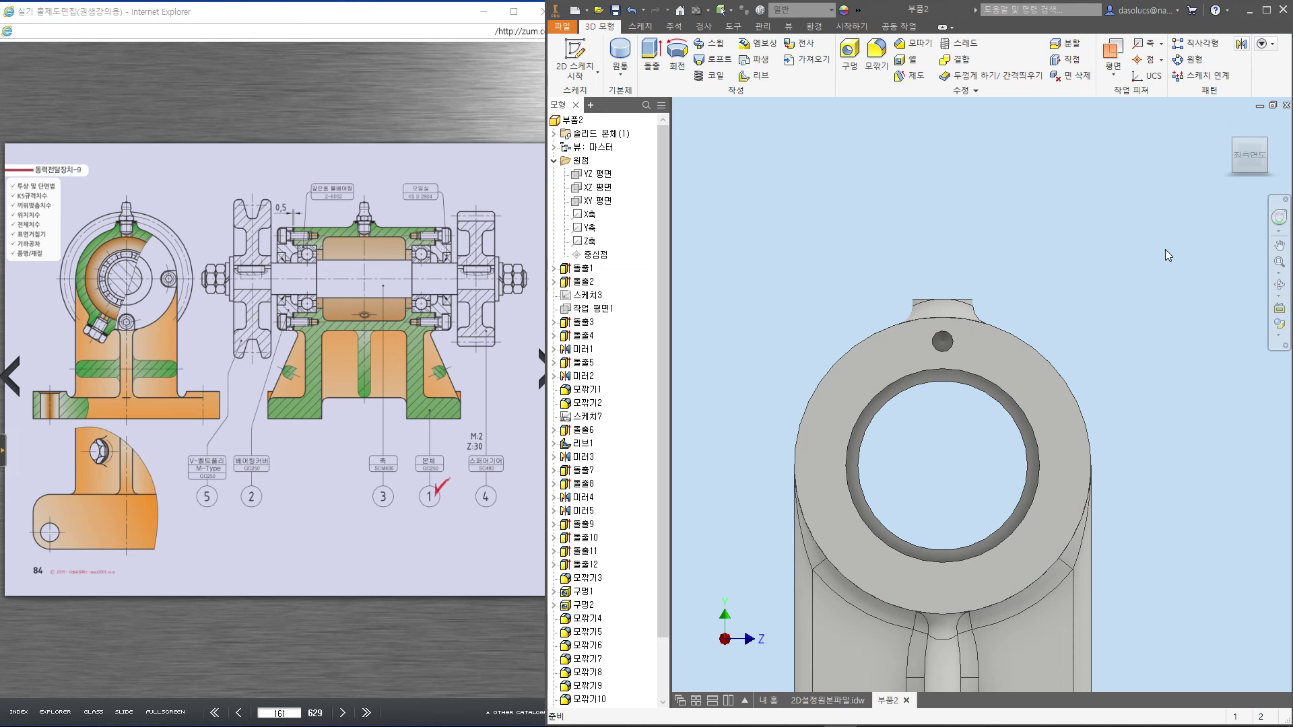
Pattern the M4 tapped hole circularly around the cylinder's axis, with 4 occurrences over 360 degrees
{"action": "left_click", "coordinate": [1188, 60]}
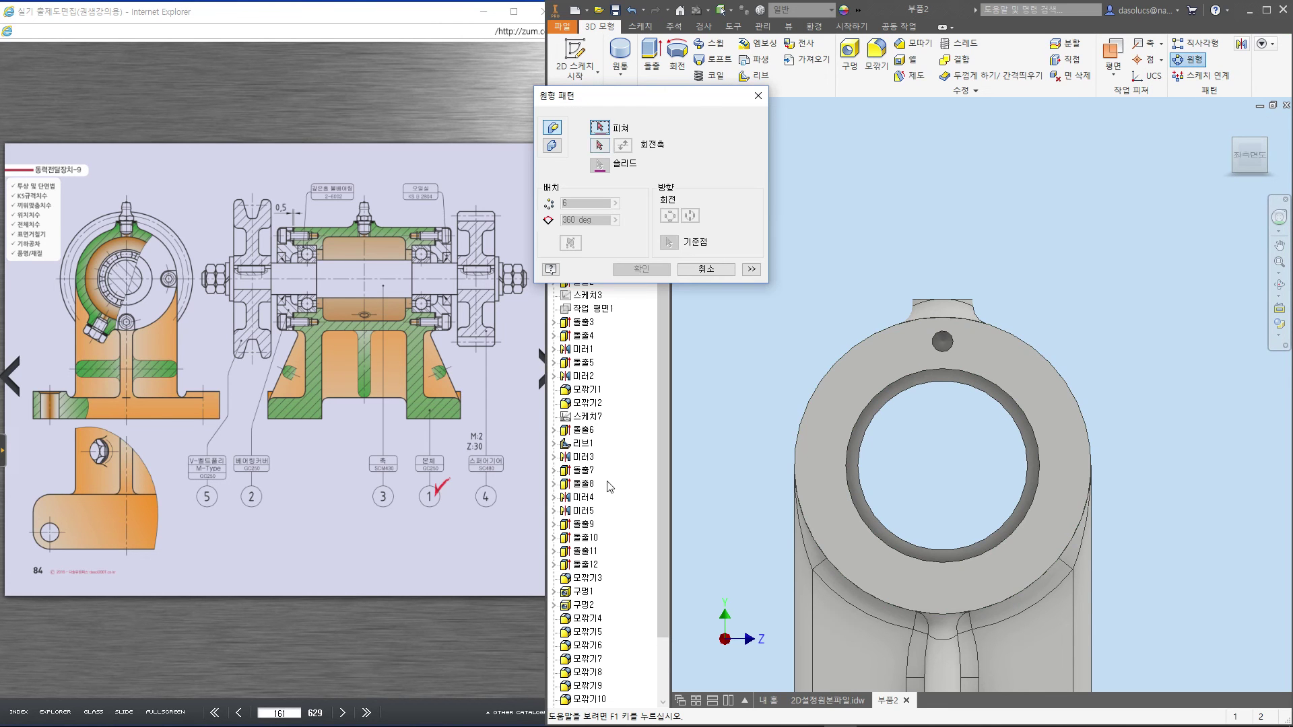
{"action": "scroll", "coordinate": [653, 614], "scroll_direction": "down", "scroll_amount": 2}
{"action": "left_click", "coordinate": [580, 687]}
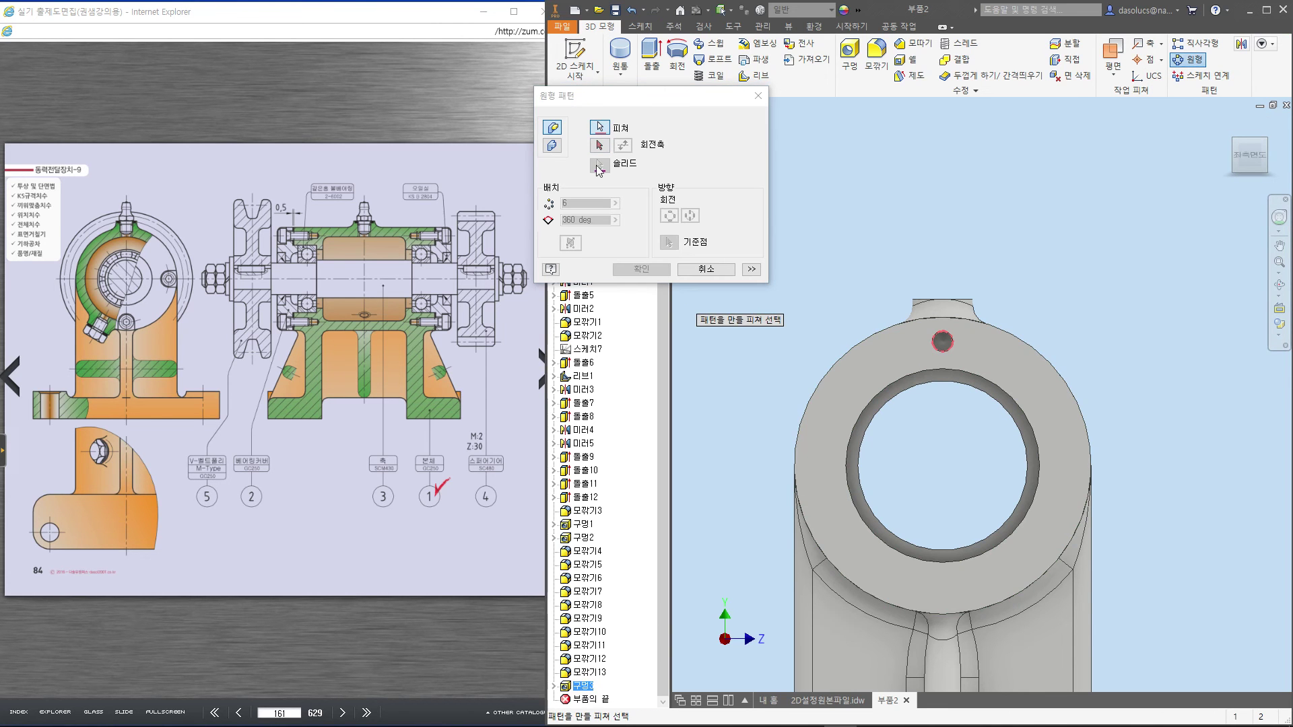
{"action": "left_click", "coordinate": [598, 145]}
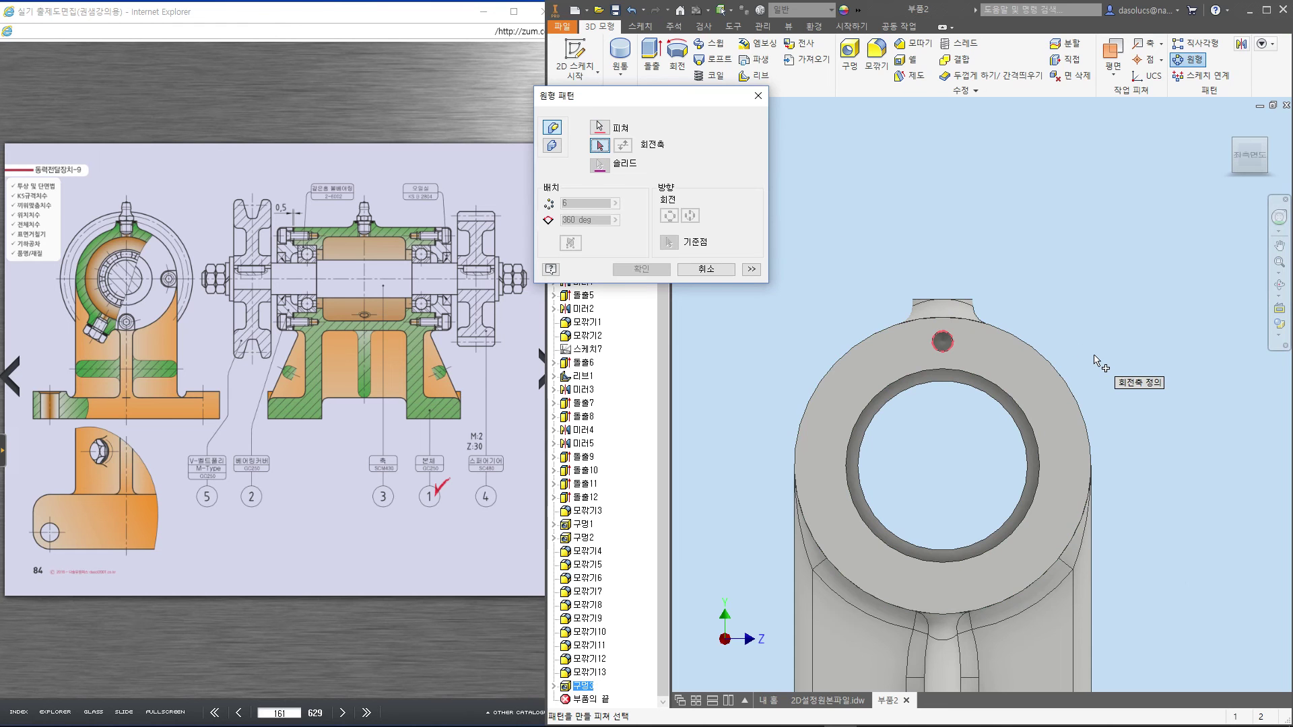
{"action": "key", "text": "F6"}
{"action": "left_click", "coordinate": [1092, 378]}
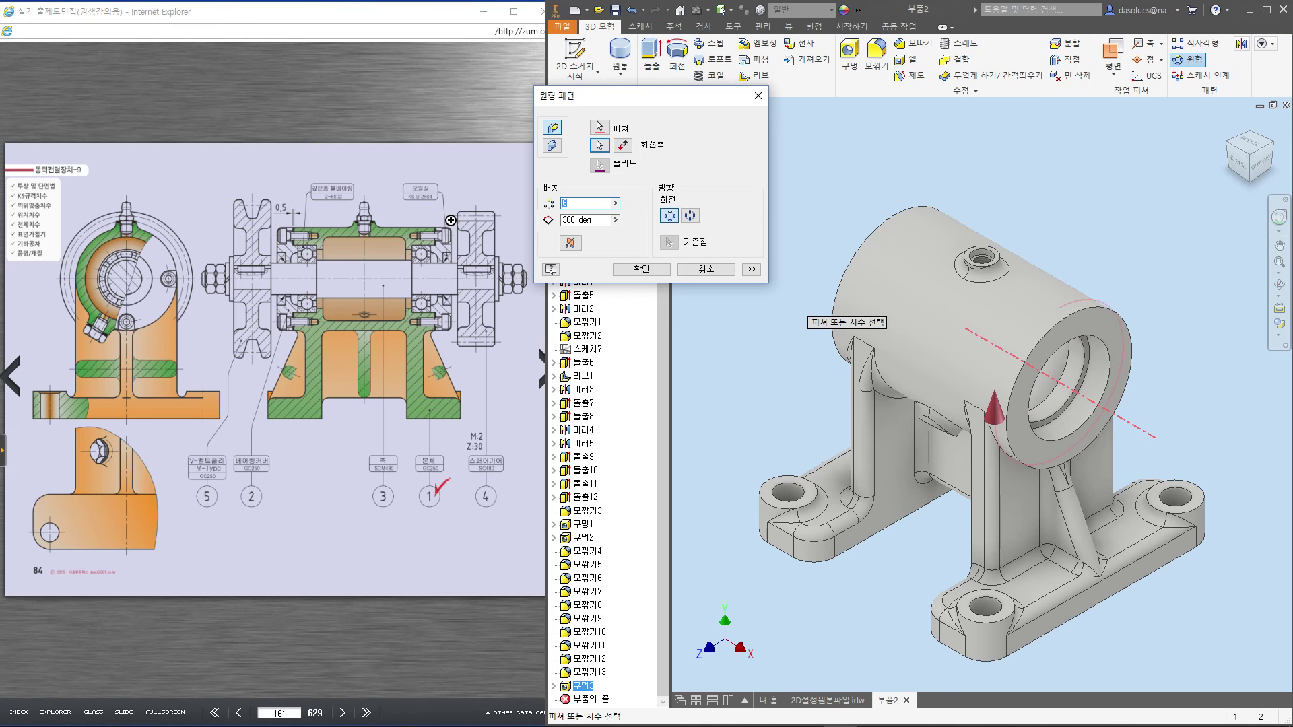
{"action": "key", "text": "Return"}
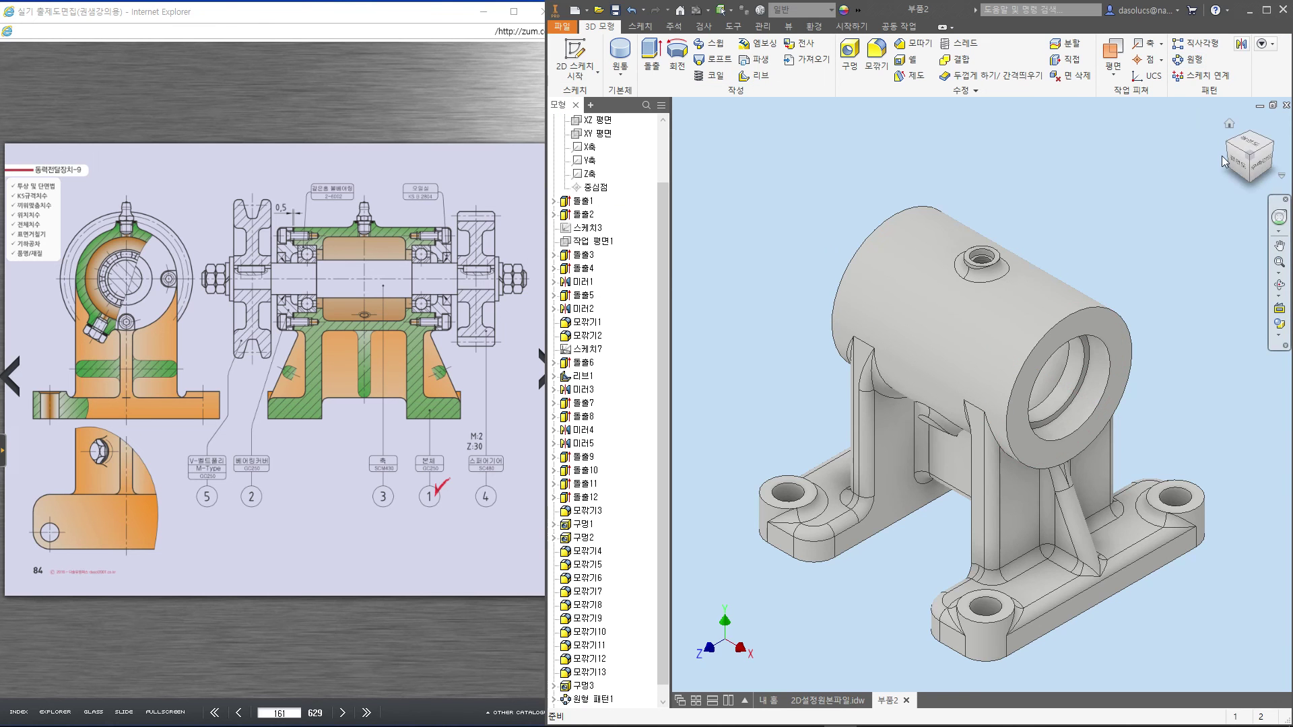
Mirror the M4 tapped hole and its circular pattern across the origin mid-plane to the cylinder's opposite end face
{"action": "left_click", "coordinate": [1225, 149]}
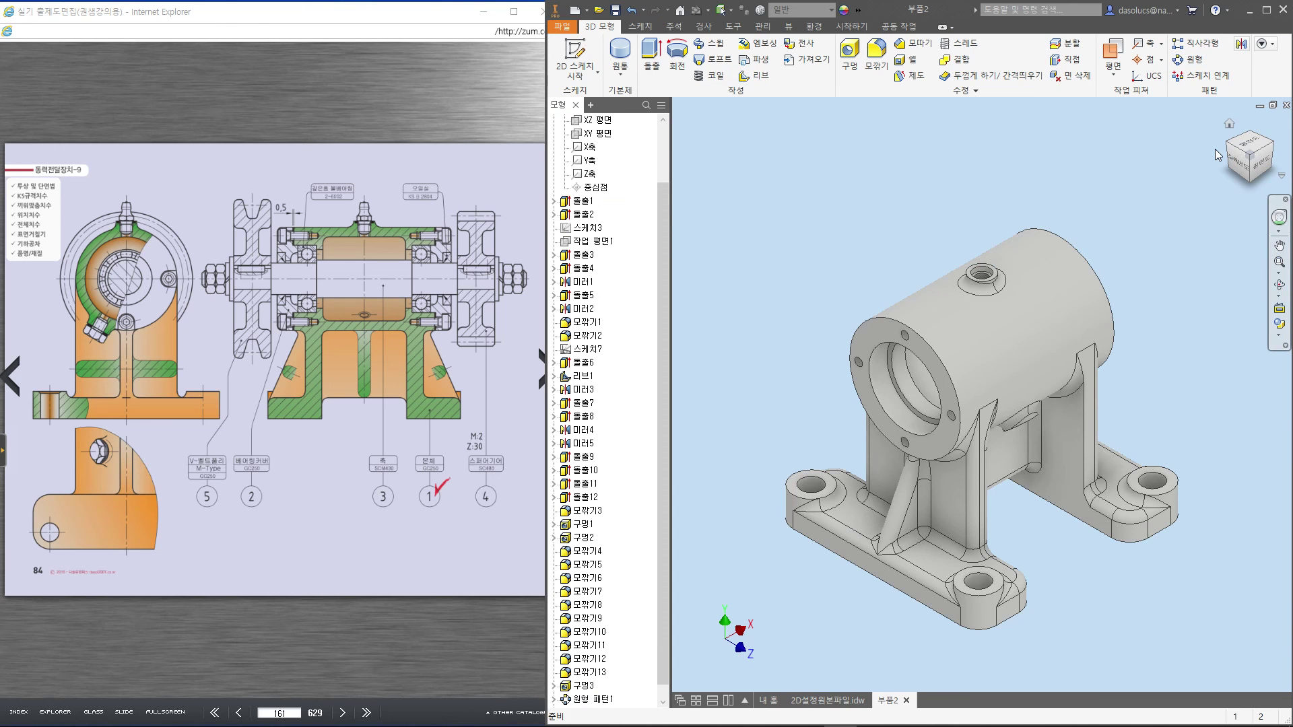
{"action": "left_click", "coordinate": [1241, 45]}
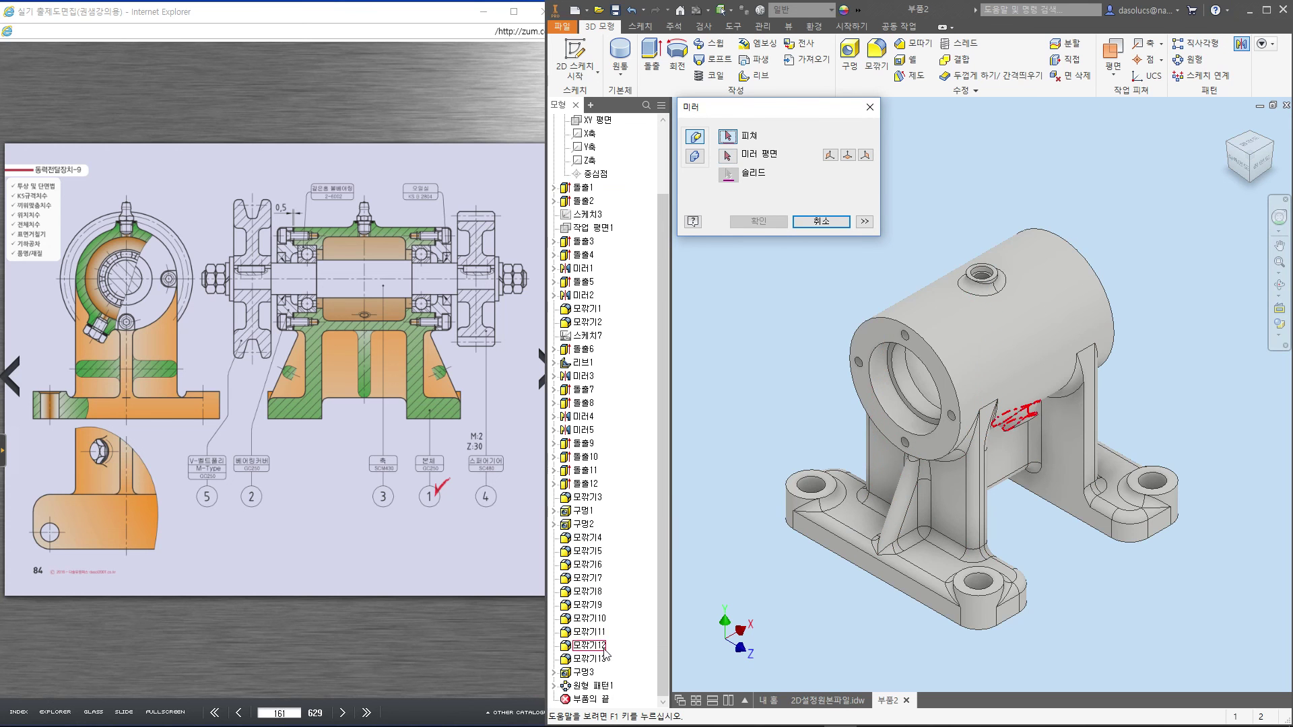
{"action": "left_click", "coordinate": [583, 686]}
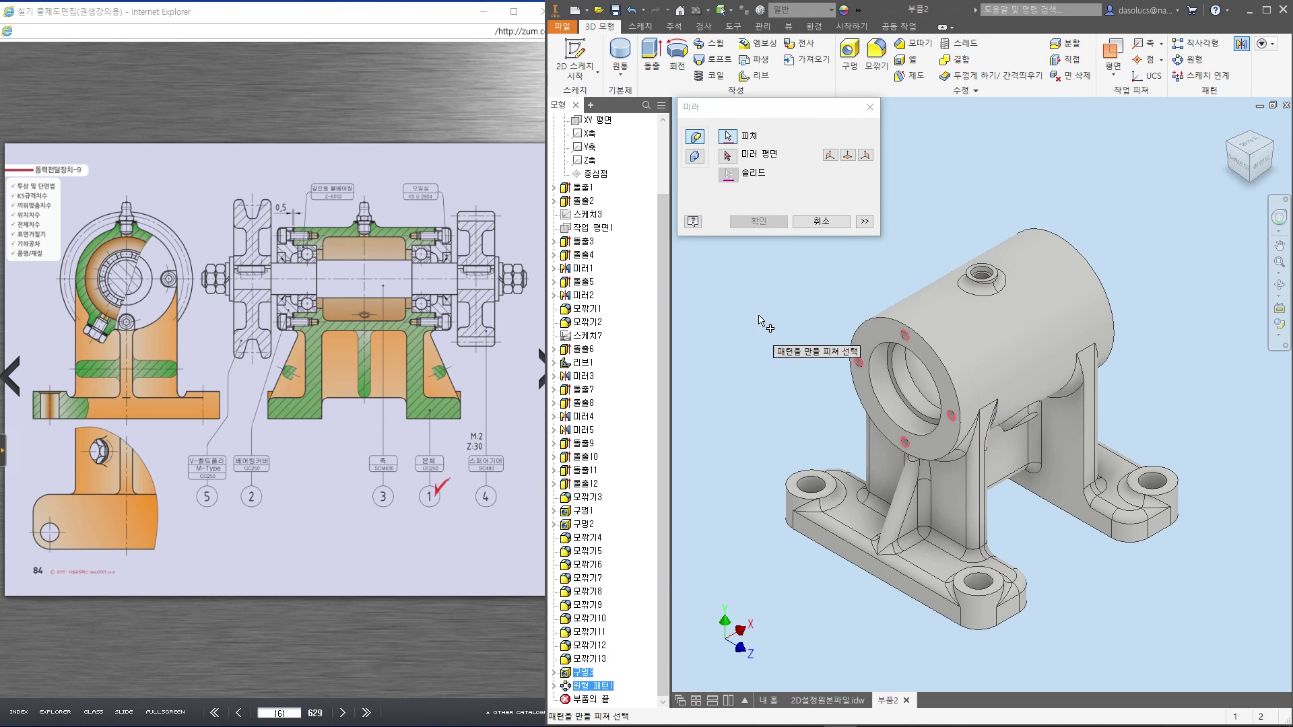
{"action": "left_click", "coordinate": [729, 158]}
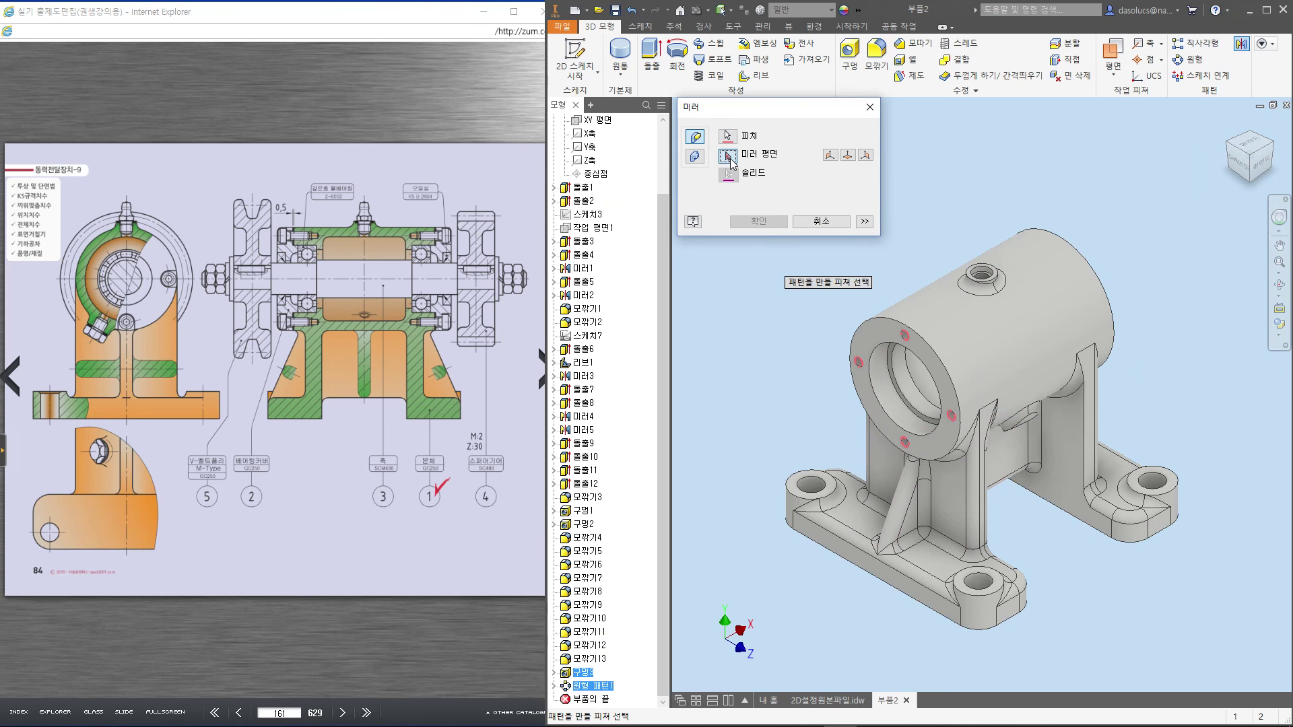
{"action": "left_click", "coordinate": [848, 156]}
{"action": "left_click", "coordinate": [758, 221]}
Chamfer the bore's opening edges at both cylinder ends with a distance of 1 mm
{"action": "left_click", "coordinate": [1272, 152]}
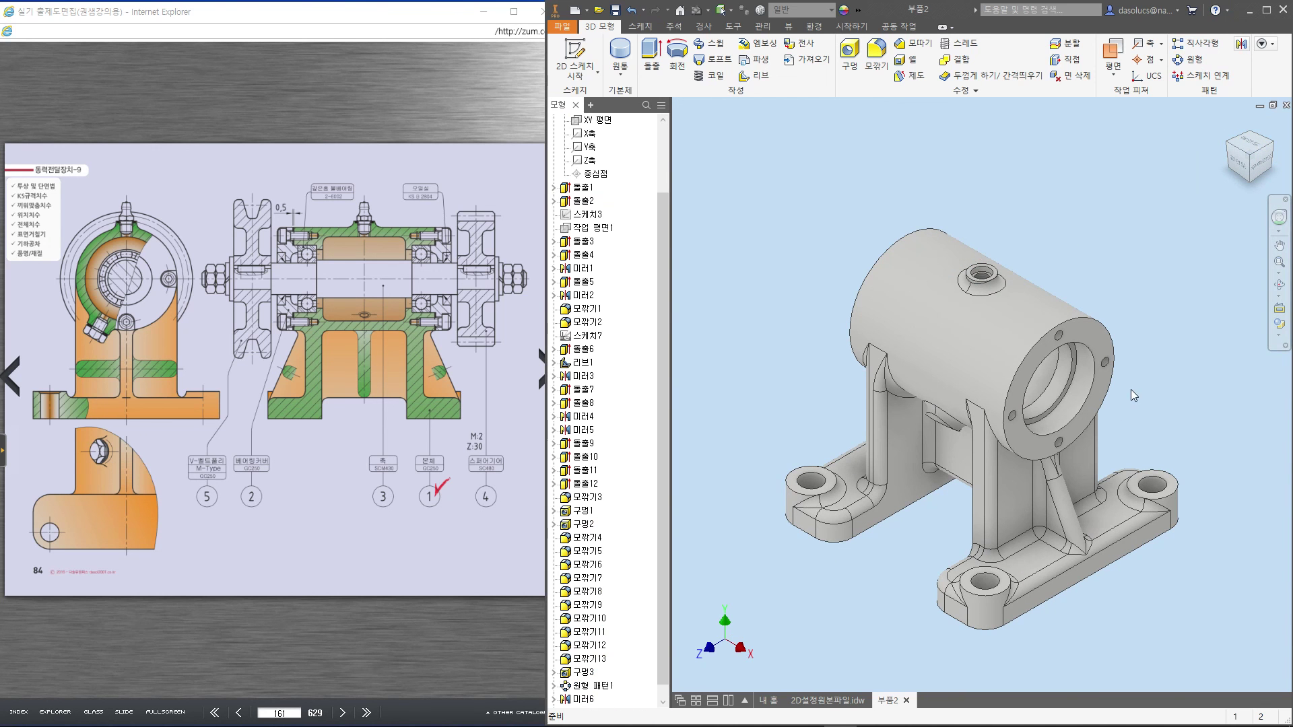
{"action": "scroll", "coordinate": [1125, 370], "scroll_direction": "up", "scroll_amount": 4}
{"action": "middle_click_drag", "start_coordinate": [1126, 370], "coordinate": [1135, 366]}
{"action": "scroll", "coordinate": [1130, 381], "scroll_direction": "down", "scroll_amount": 3}
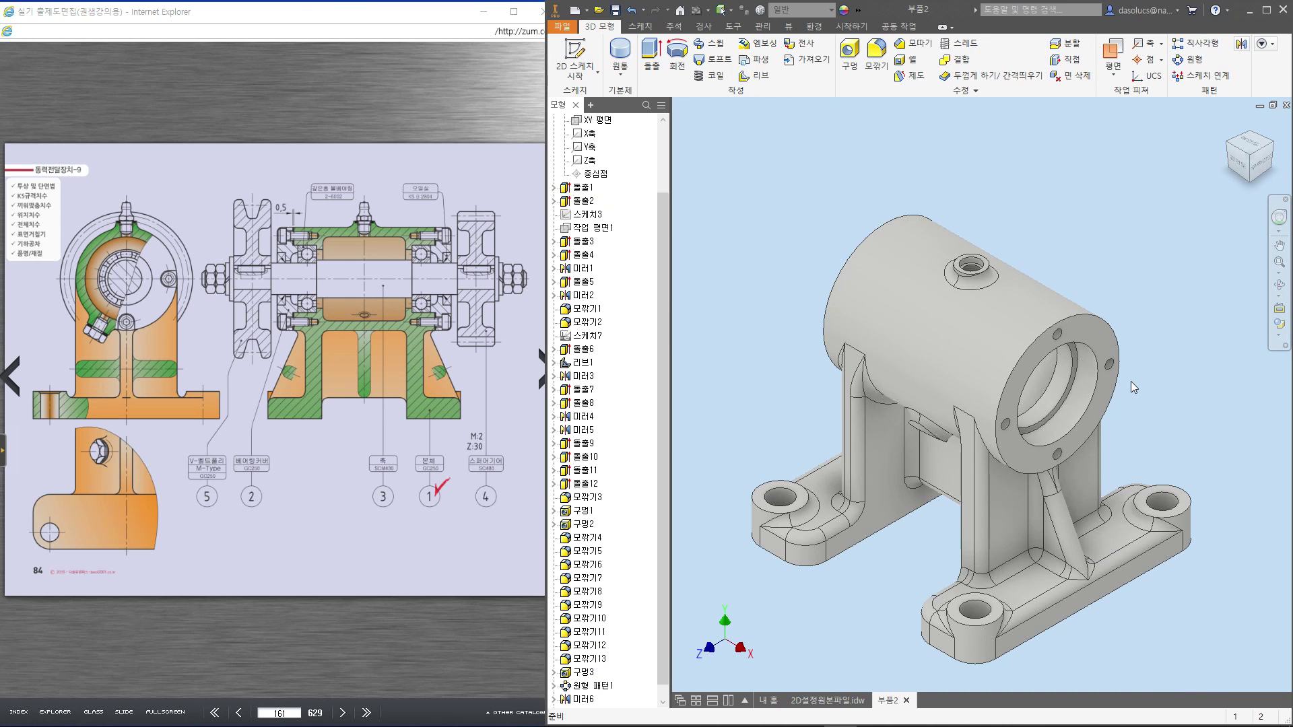
{"action": "left_click", "coordinate": [927, 45]}
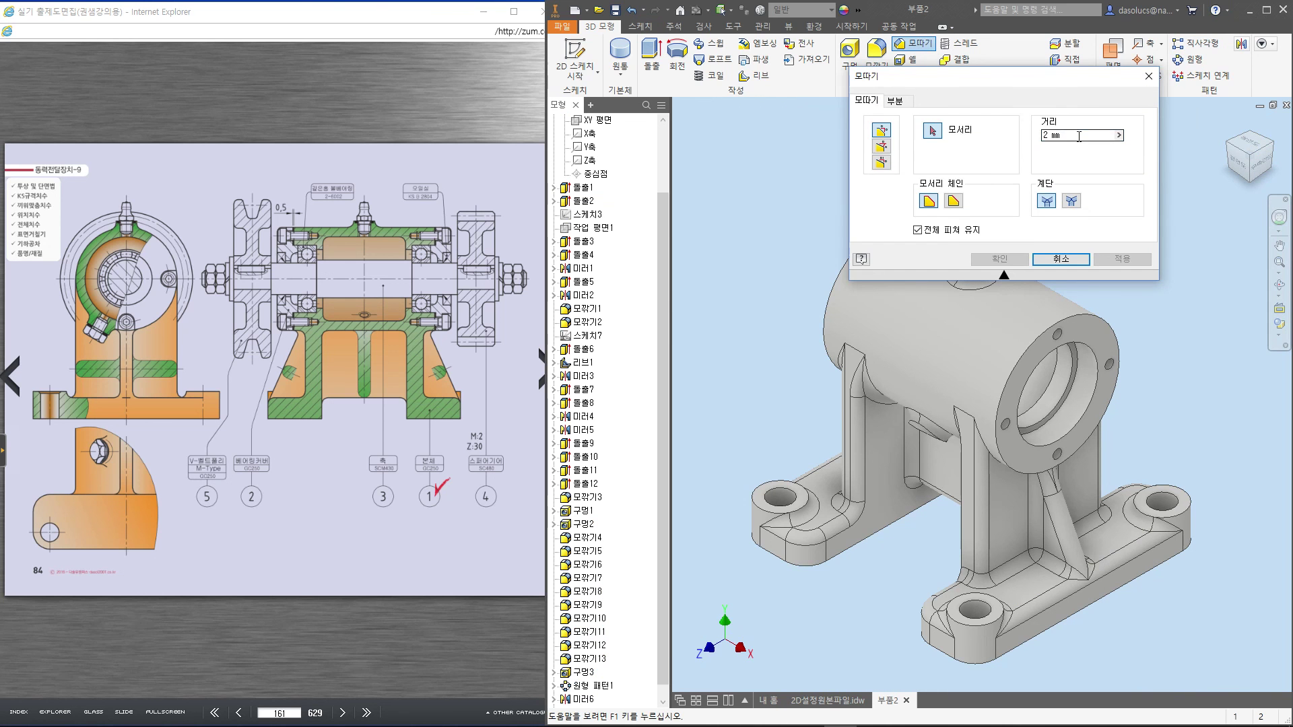
{"action": "type", "text": "1"}
{"action": "left_click", "coordinate": [1014, 417]}
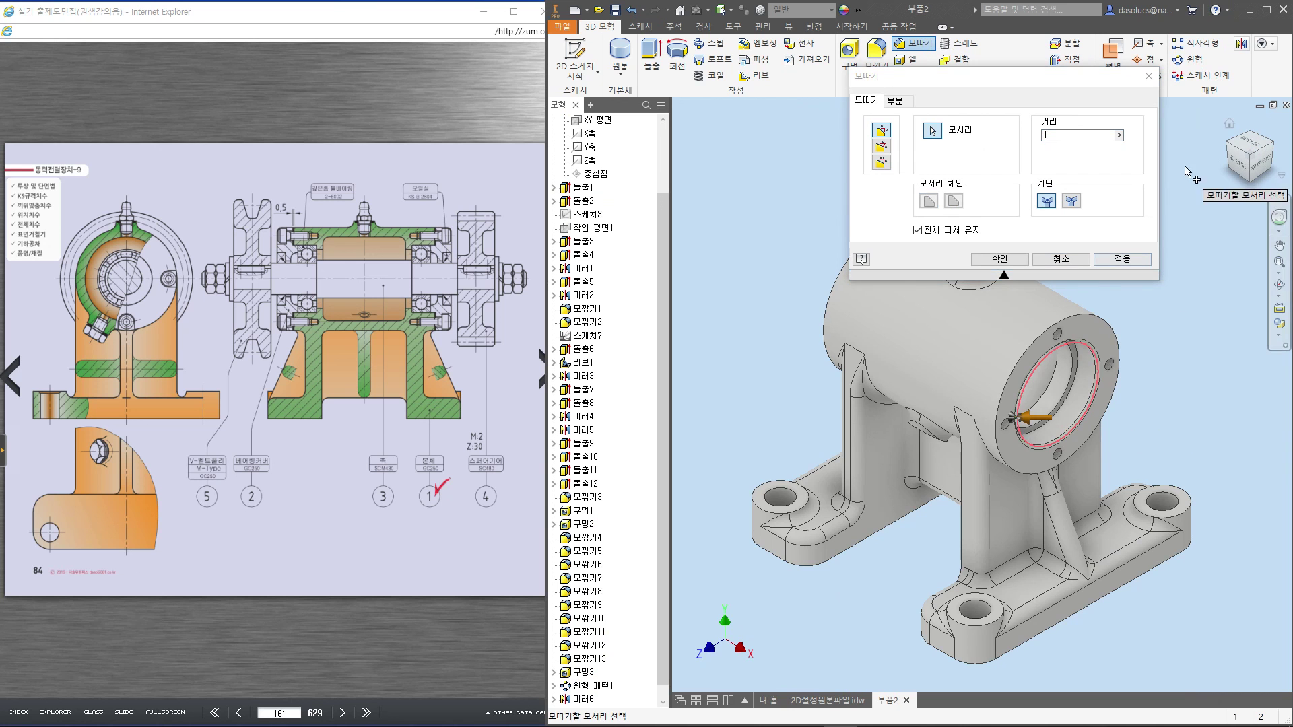
{"action": "left_click", "coordinate": [1236, 145]}
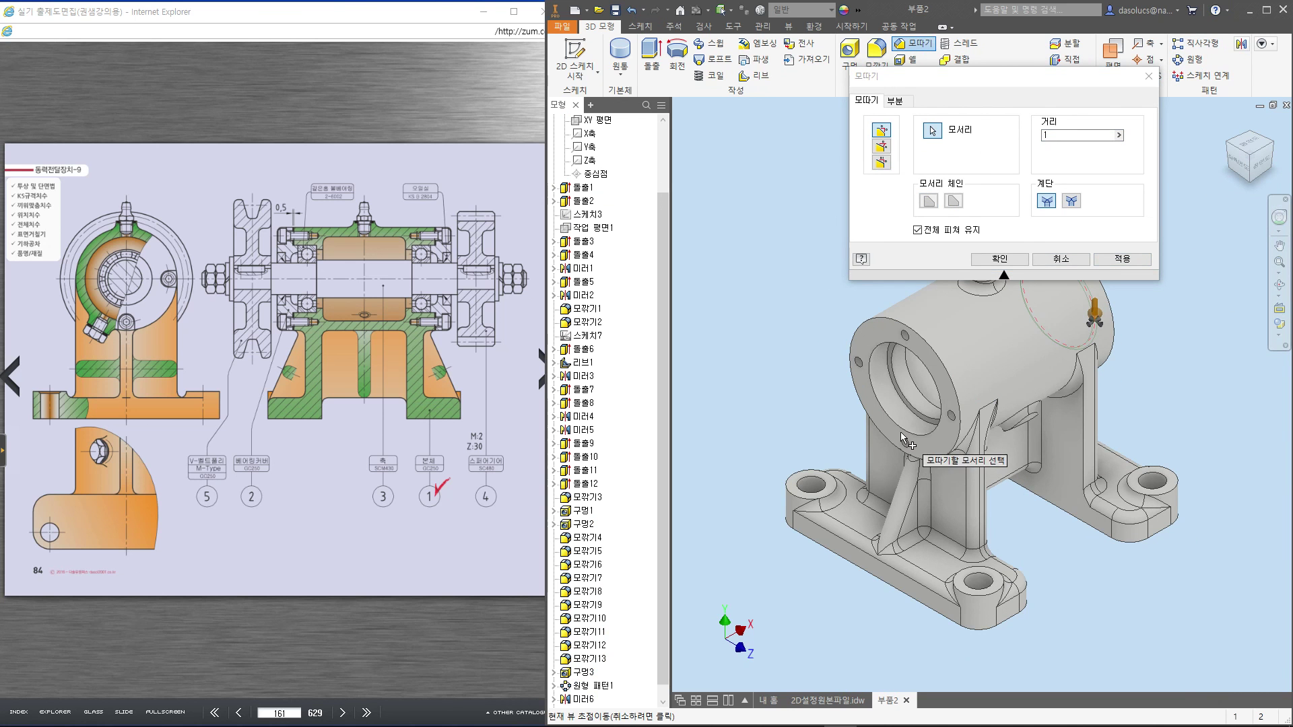
{"action": "left_click", "coordinate": [999, 258]}
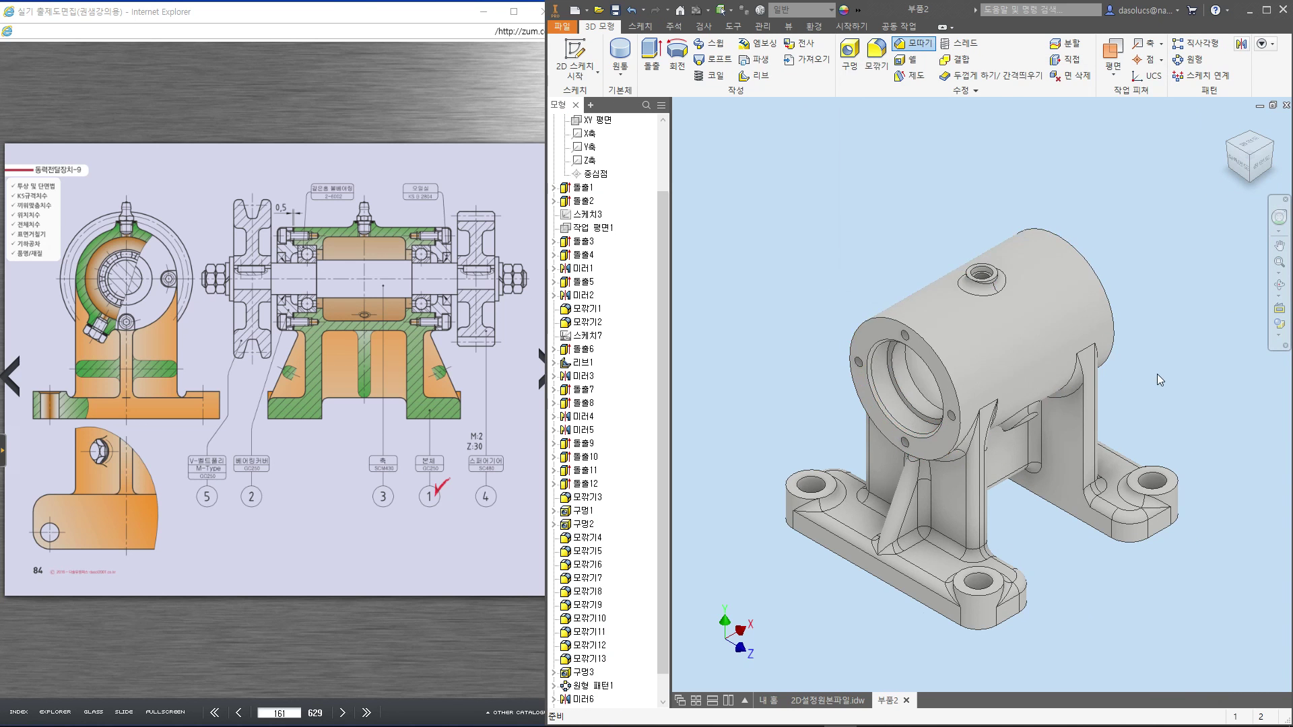
{"action": "middle_click_drag", "start_coordinate": [1157, 374], "coordinate": [1128, 377]}
{"action": "scroll", "coordinate": [1129, 377], "scroll_direction": "up", "scroll_amount": 5}
{"action": "scroll", "coordinate": [1155, 386], "scroll_direction": "down", "scroll_amount": 5}
{"action": "scroll", "coordinate": [1177, 385], "scroll_direction": "up", "scroll_amount": 2}
{"action": "scroll", "coordinate": [1222, 394], "scroll_direction": "down", "scroll_amount": 1}
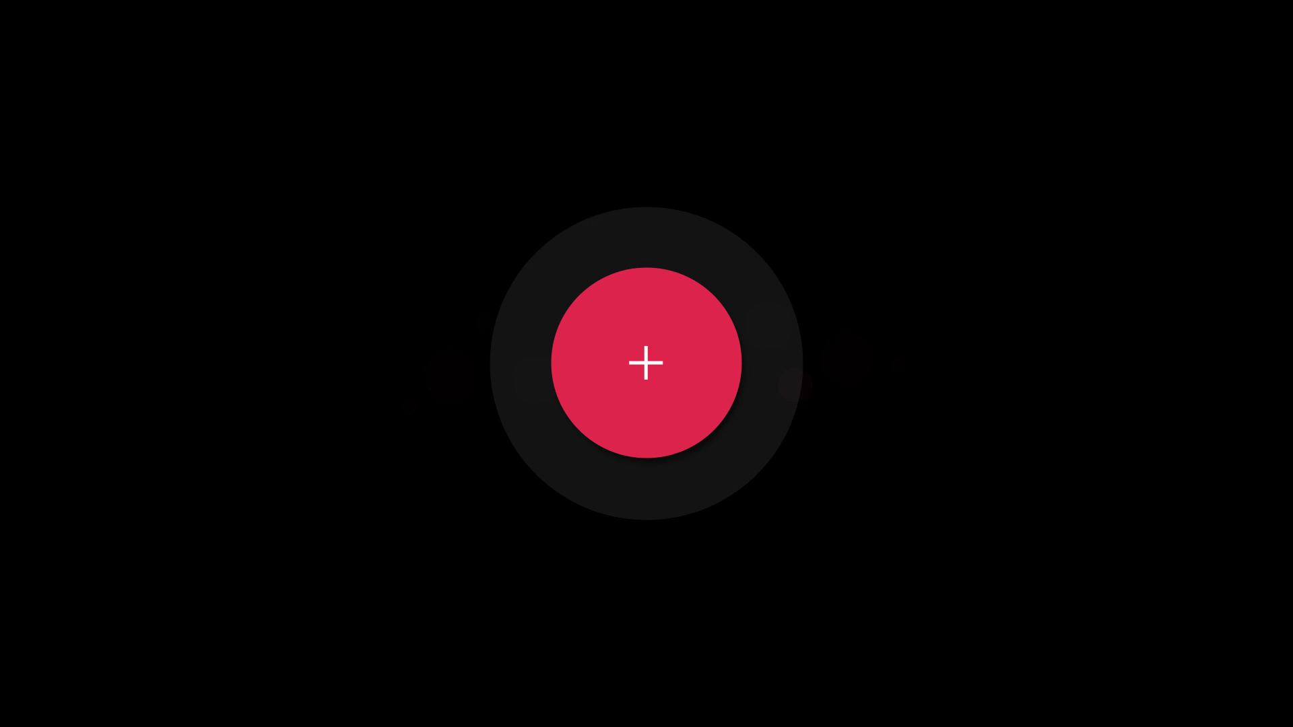